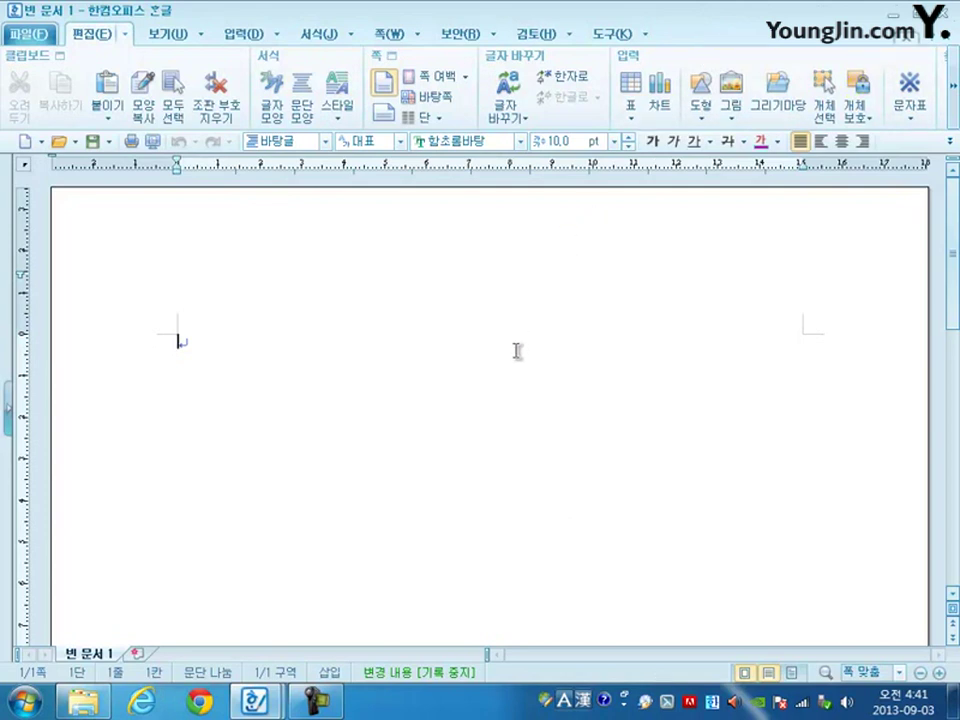
# Set the page's top and bottom margins to 10 mm in the page setup.
pyautogui.press('F7')
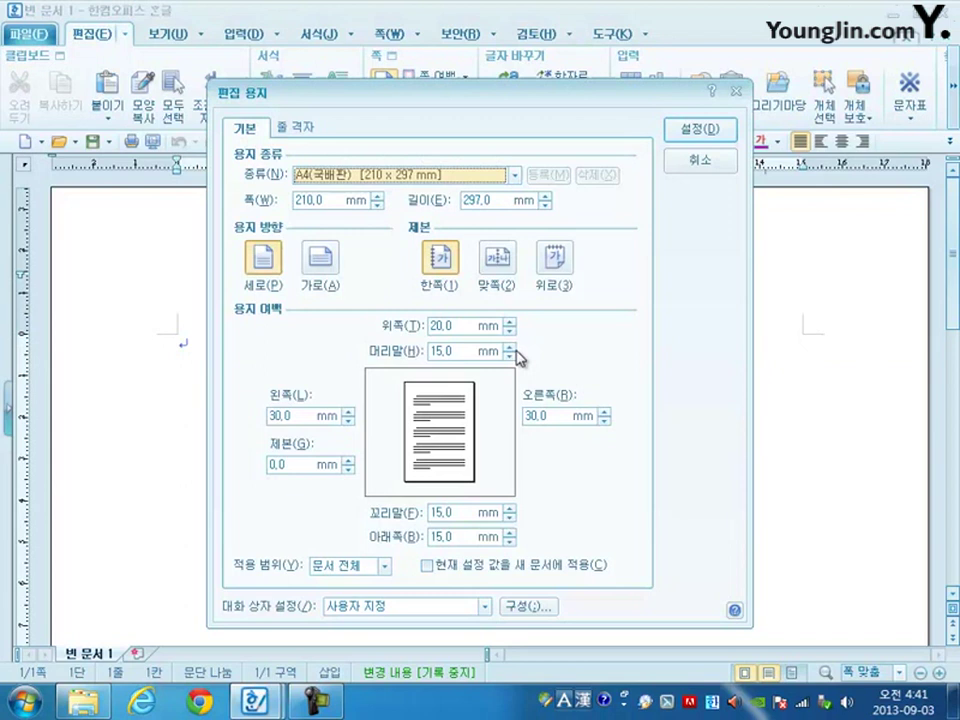
pyautogui.click(468, 326)
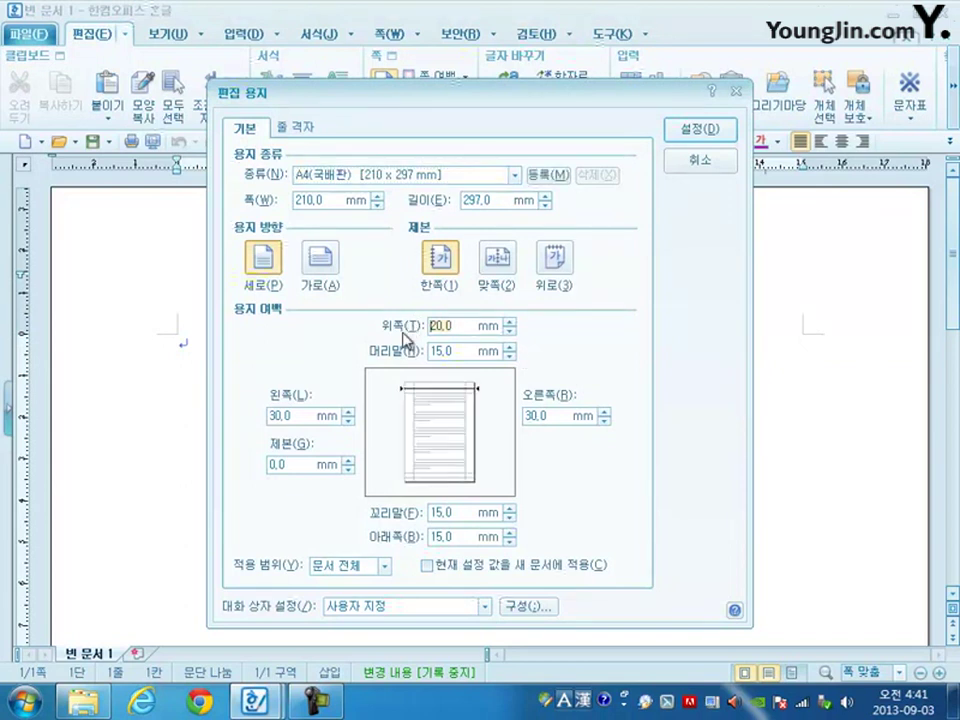
pyautogui.write('10')
pyautogui.press('Tab')
pyautogui.write('10')
pyautogui.press('Tab')
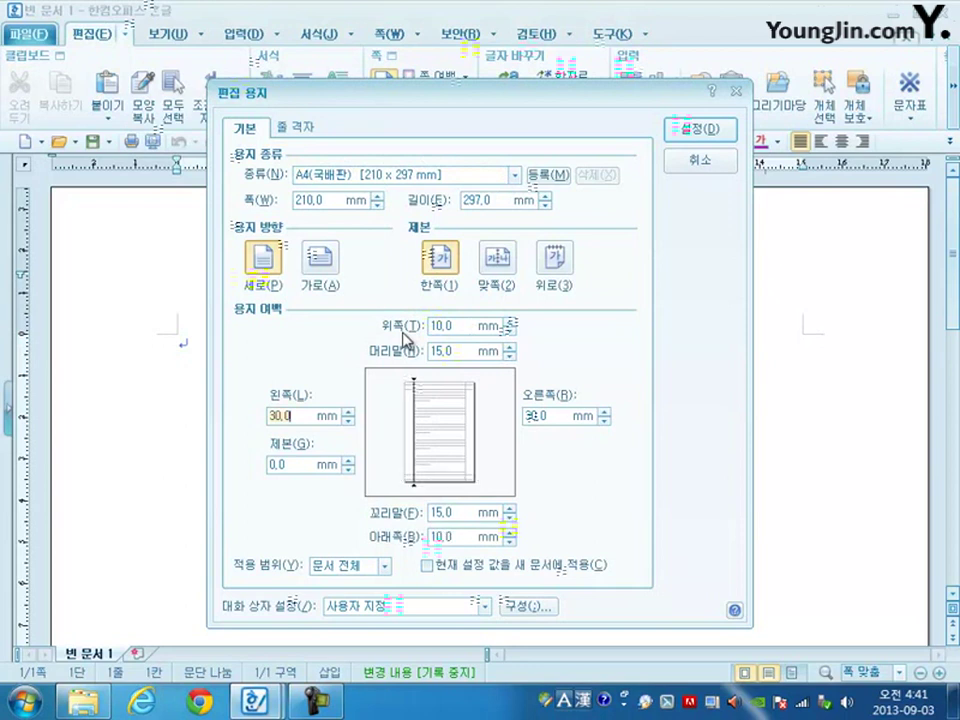
# Set the left and right page margins to 11 mm and the header and footer margins to 10 mm, and apply the page setup.
pyautogui.write('11')
pyautogui.press('Tab')
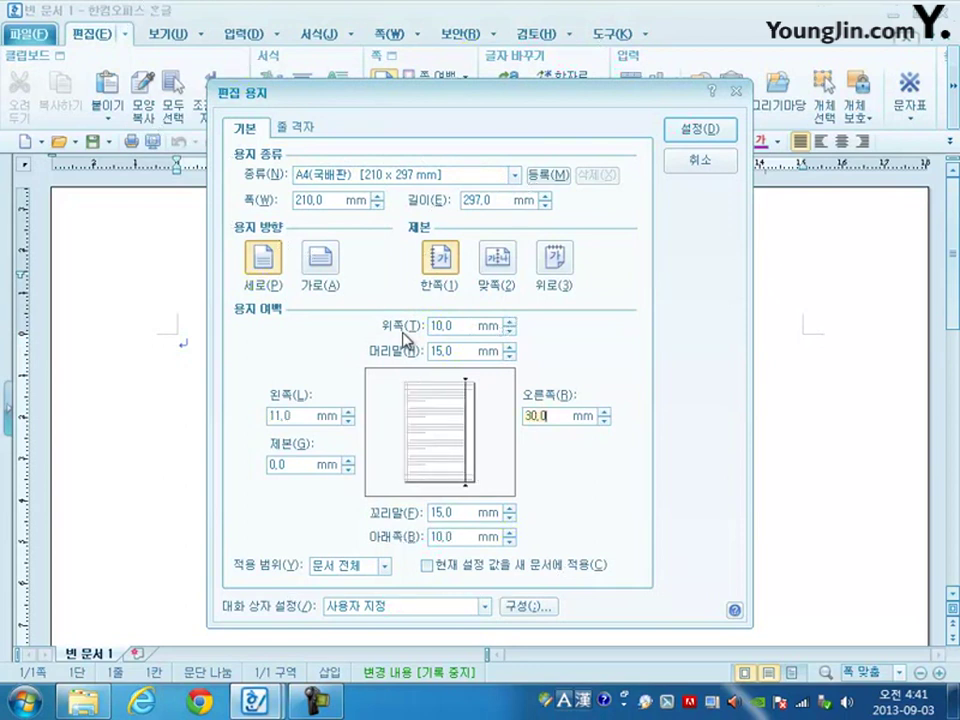
pyautogui.write('11')
pyautogui.press('Tab')
pyautogui.write('10')
pyautogui.press('Tab')
pyautogui.write('10')
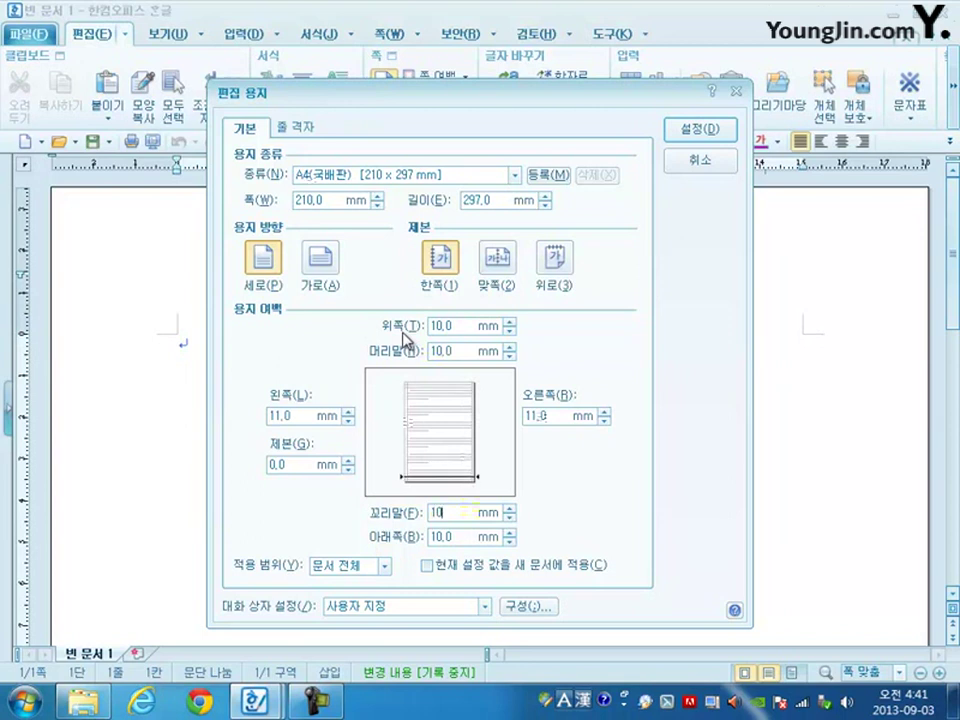
pyautogui.press('Return')
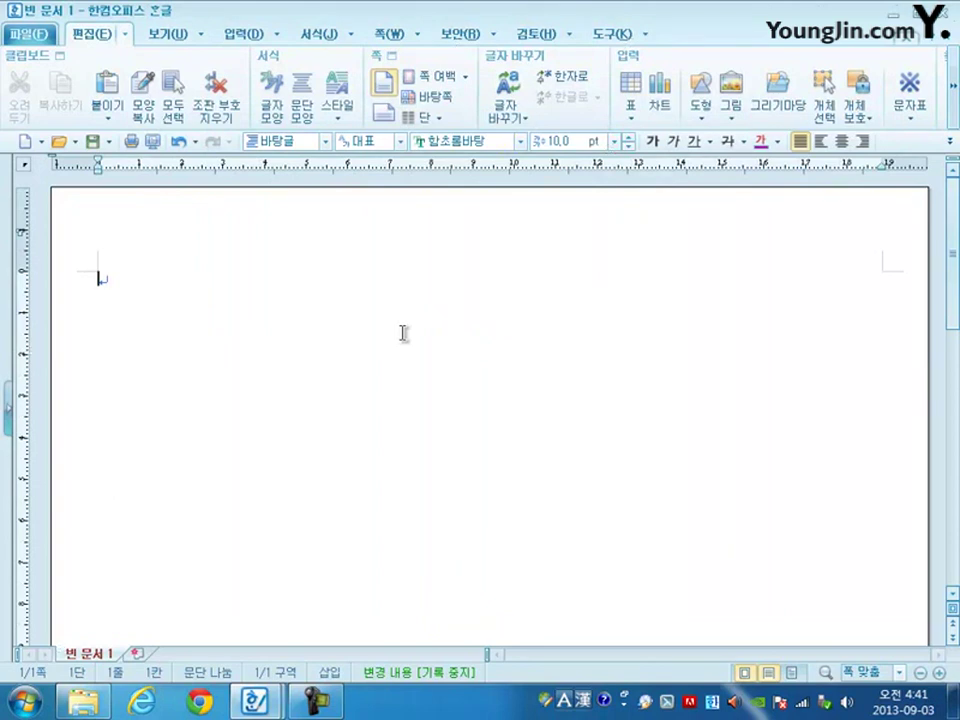
# Enter the item numbers 1. and 2. on the first page, each followed by three line breaks, and start a new section.
pyautogui.write('1.')
pyautogui.press('Return')
pyautogui.press('Return')
pyautogui.press('Return')
pyautogui.write('2.')
pyautogui.press('Return')
pyautogui.press('Return')
pyautogui.press('Return')
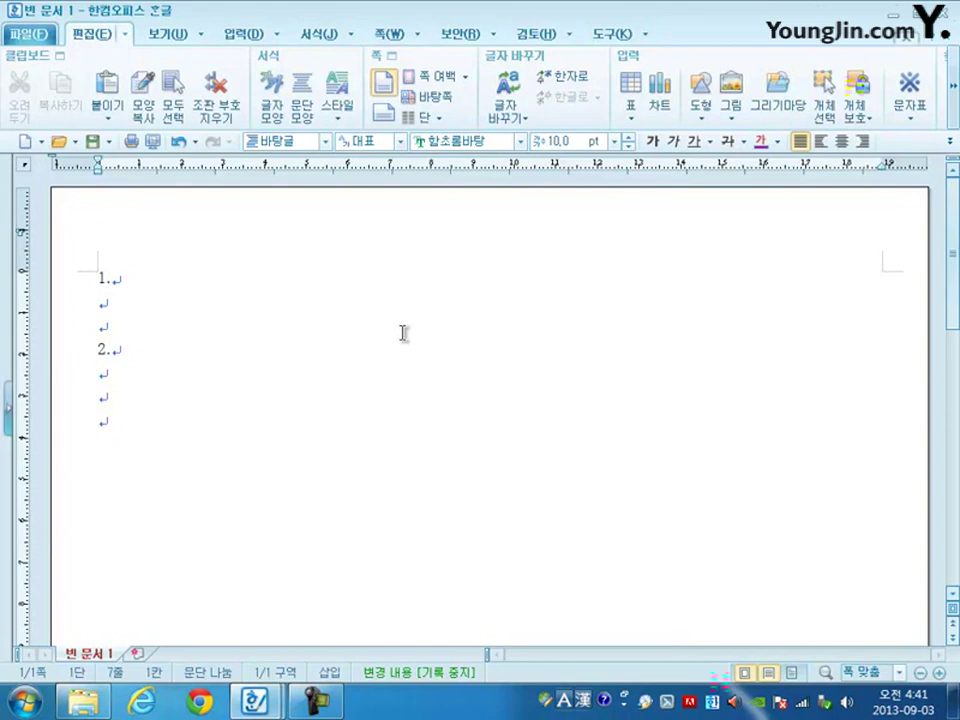
pyautogui.hotkey('alt', 'shift', 'Return')
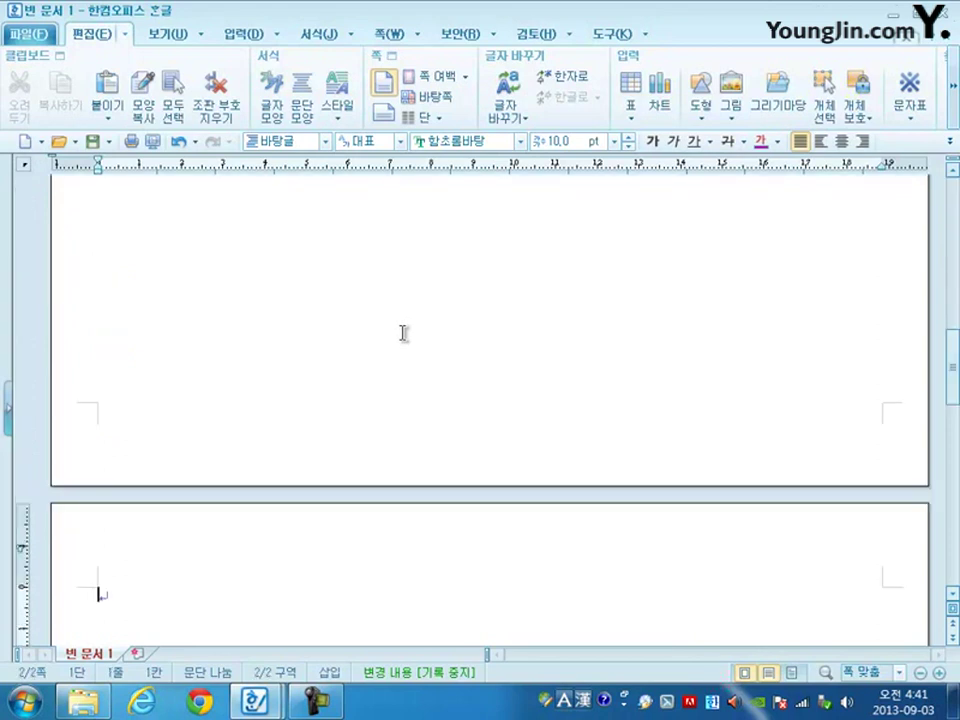
# Enter the item numbers 3. and 4. on the second page, each followed by three line breaks, and start a third section.
pyautogui.write('3.')
pyautogui.press('Return')
pyautogui.press('Return')
pyautogui.press('Return')
pyautogui.write('4.')
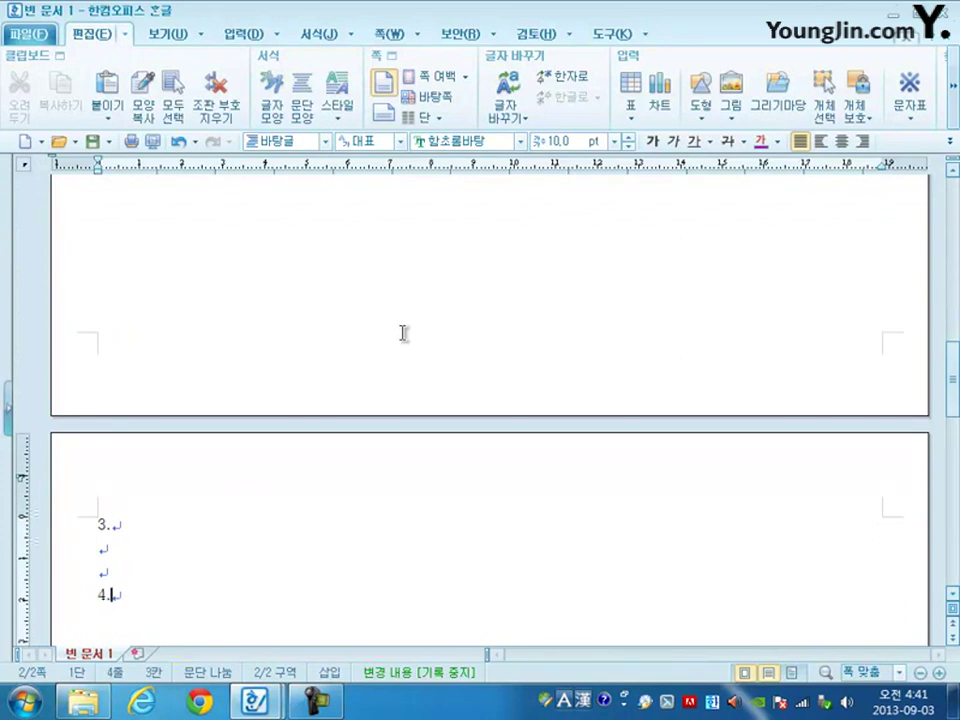
pyautogui.press('Return')
pyautogui.press('Return')
pyautogui.press('Return')
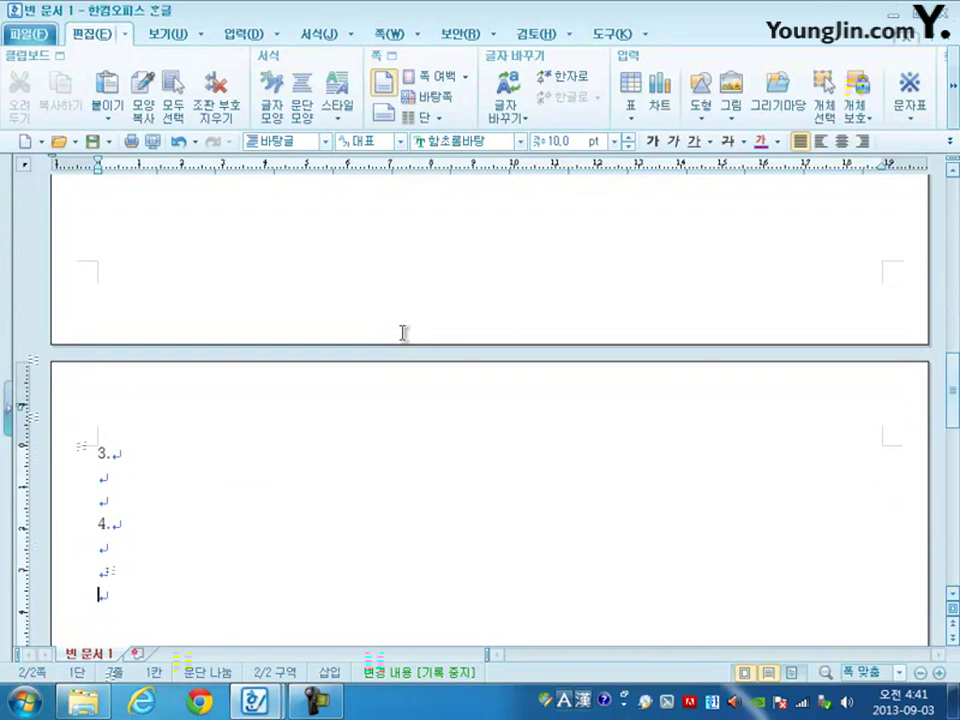
pyautogui.hotkey('alt', 'shift', 'Return')
# Below item 1., enter "The 12th Korea Intelligent Robot Contest…" sentence and the Korean paragraph beginning "인간 생활의 새로운 패러다임을".
pyautogui.scroll(3, 403, 333)
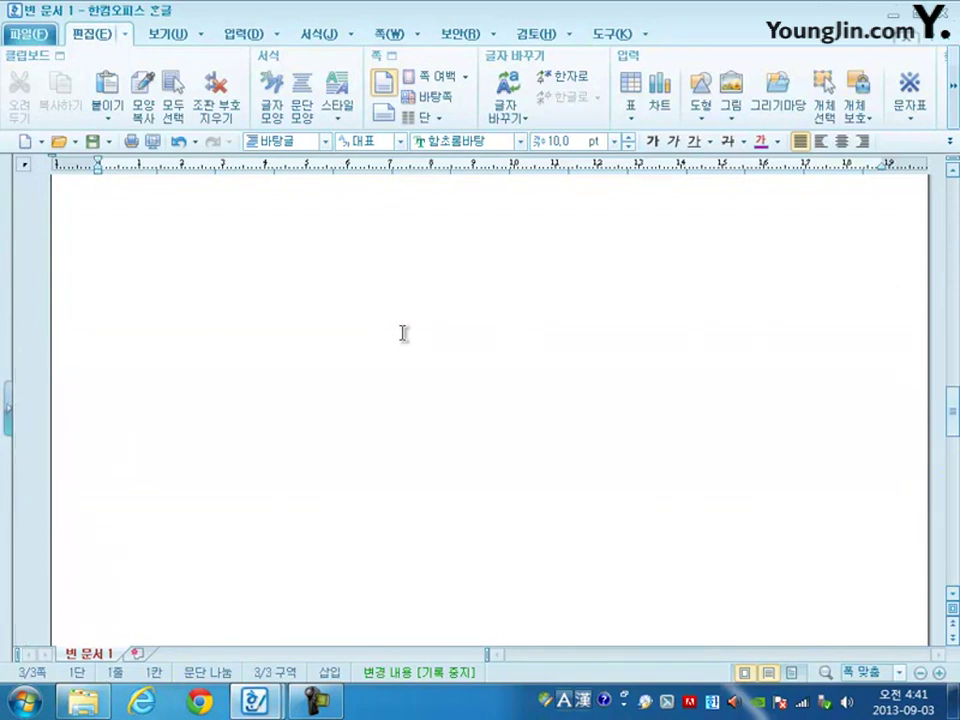
pyautogui.scroll(10, 403, 333)
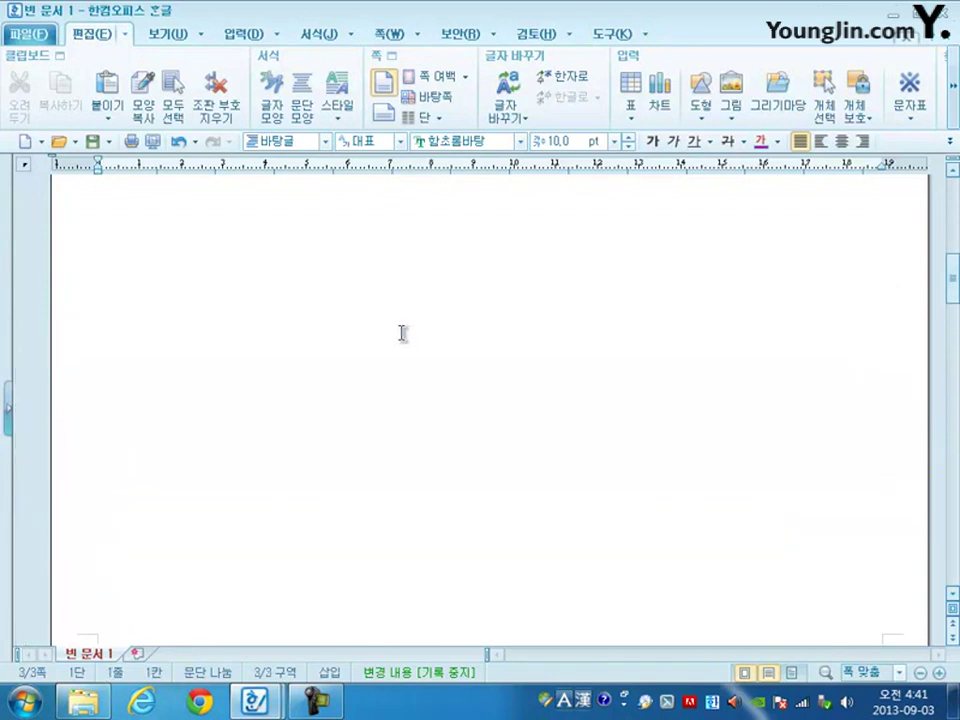
pyautogui.scroll(2, 400, 333)
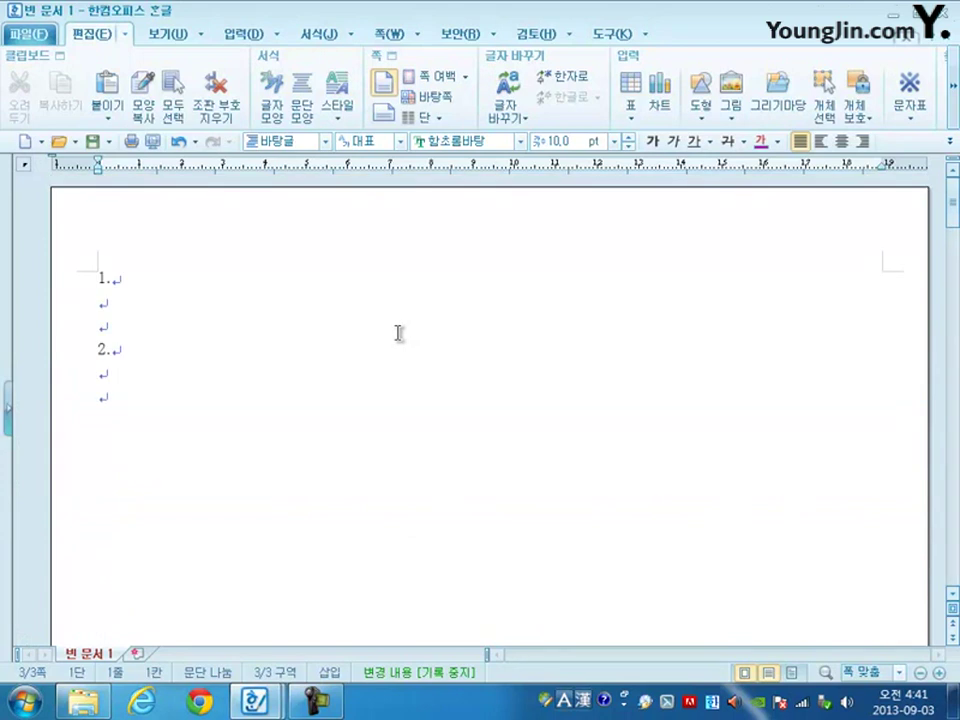
pyautogui.click(124, 309)
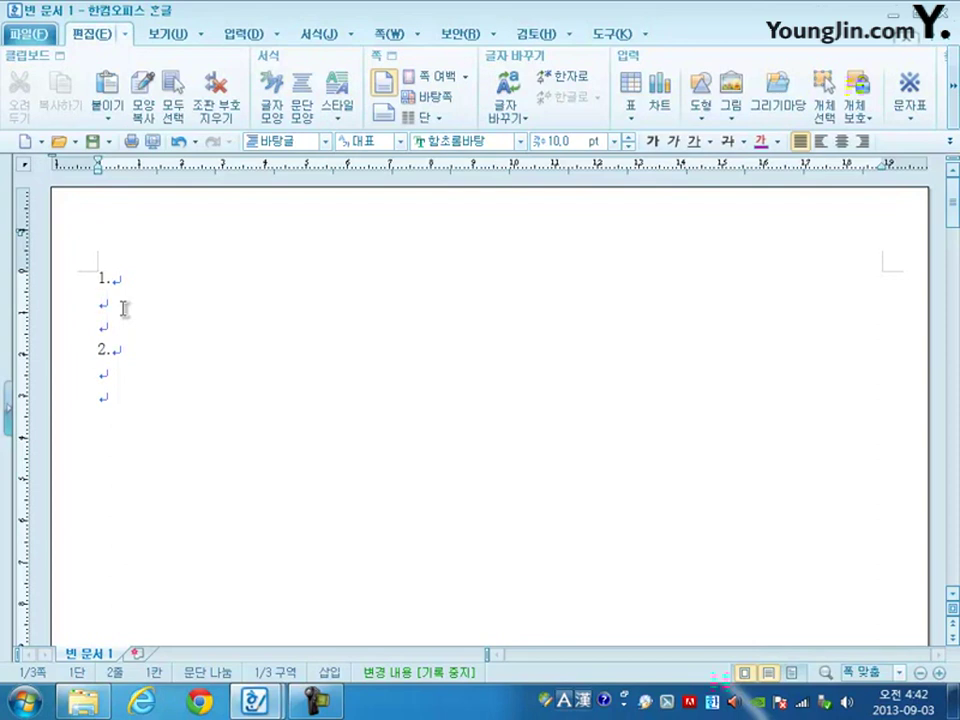
pyautogui.write('The 12th Korea Intelligent Robot Contest will be held to develop creativity and popularise robot science. 인간 생활의 새로운 패러다임을 열어갈 지능로봇기술의 연구개발 촉진을 통하여 국민들의 삶의 질 향상과 과학기술 마인드 확산에 기여하기 위한 한국지능로봇 경진대회를 개최합니다.')
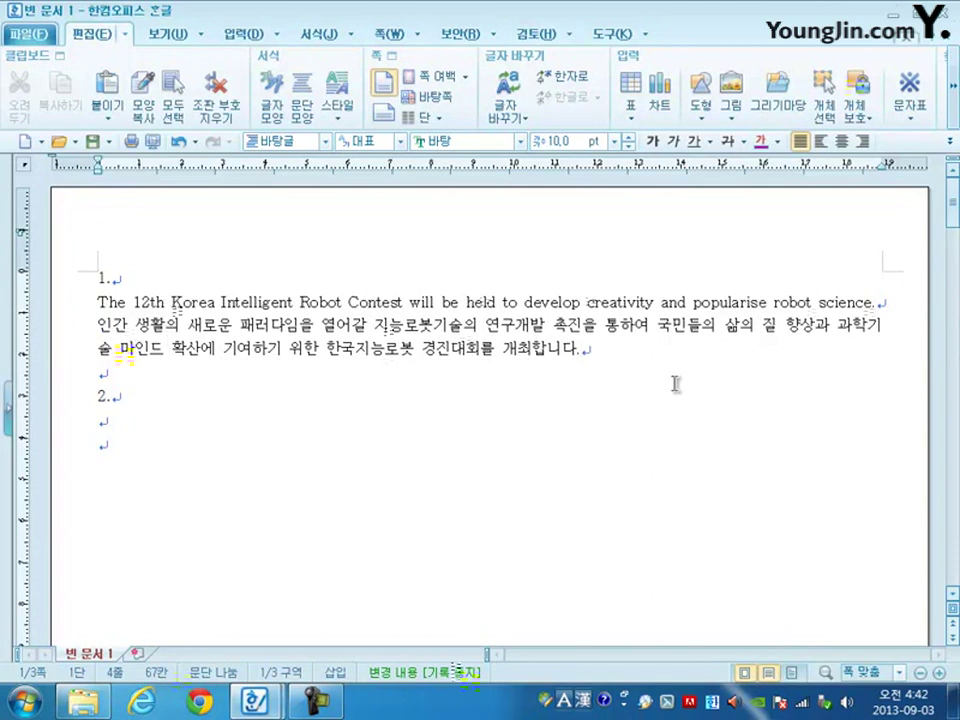
# Select the English and Korean paragraphs under item 1. and start a new paragraph style named robot.
pyautogui.moveTo(96, 301); pyautogui.dragTo(646, 347)
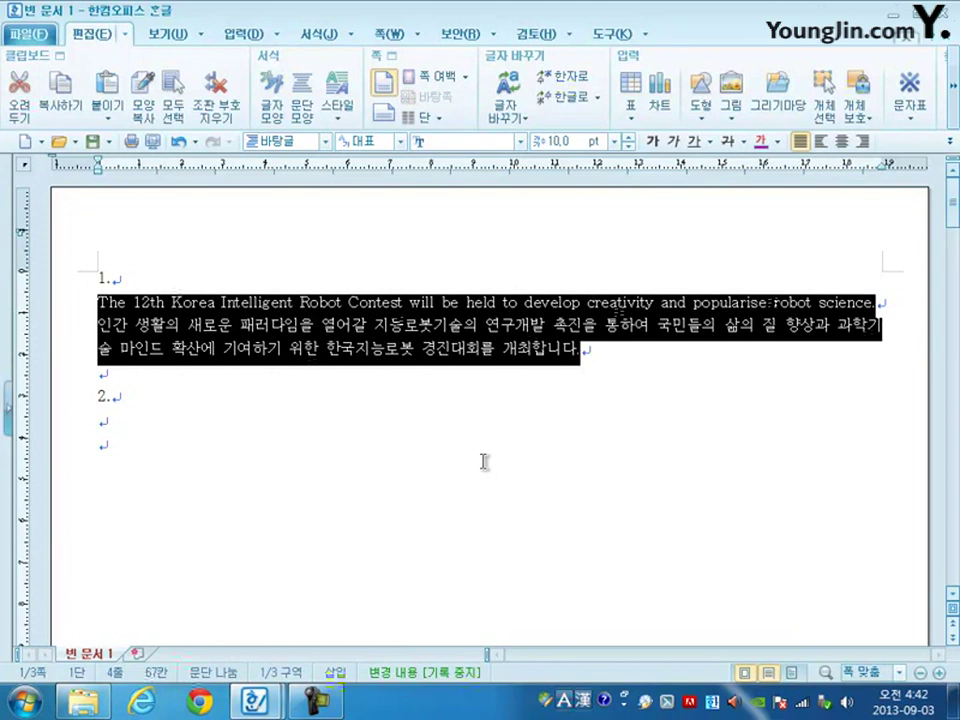
pyautogui.press('F6')
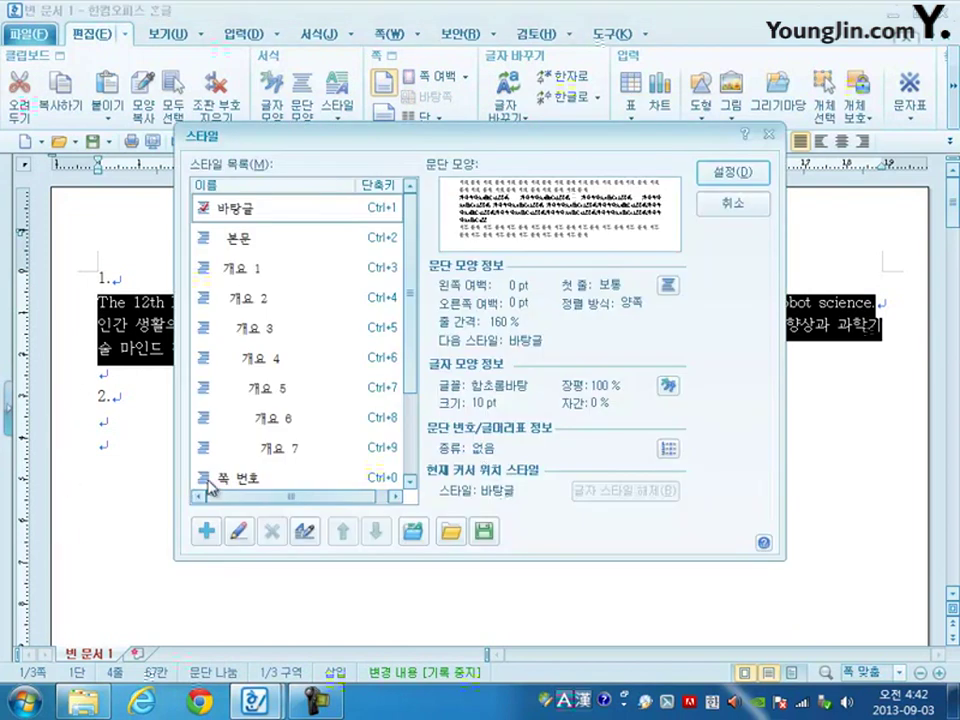
pyautogui.click(208, 533)
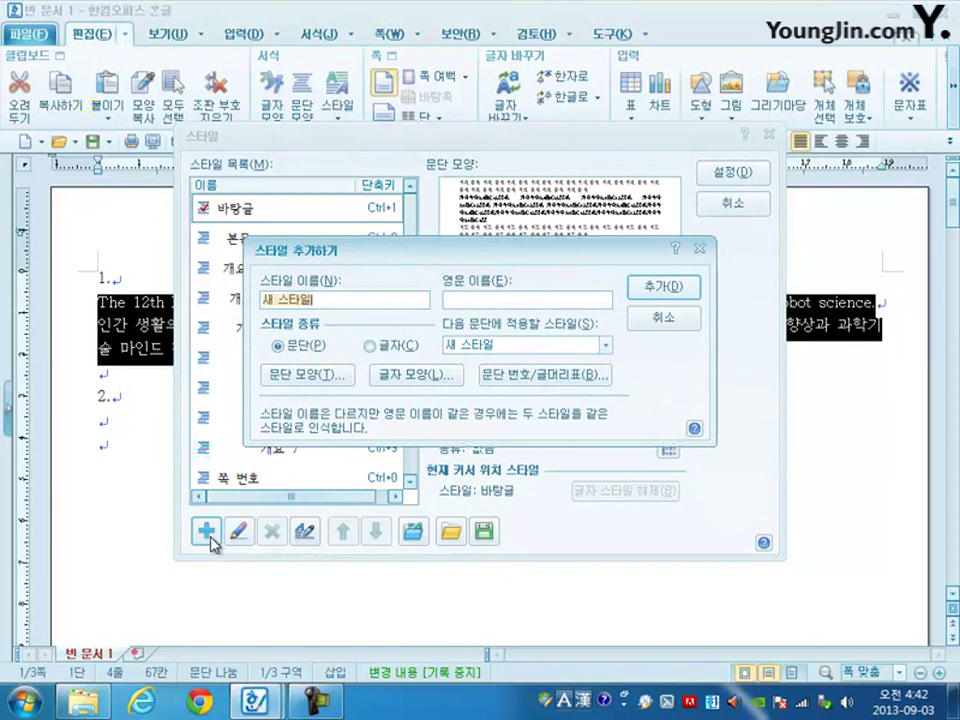
pyautogui.write('robot')
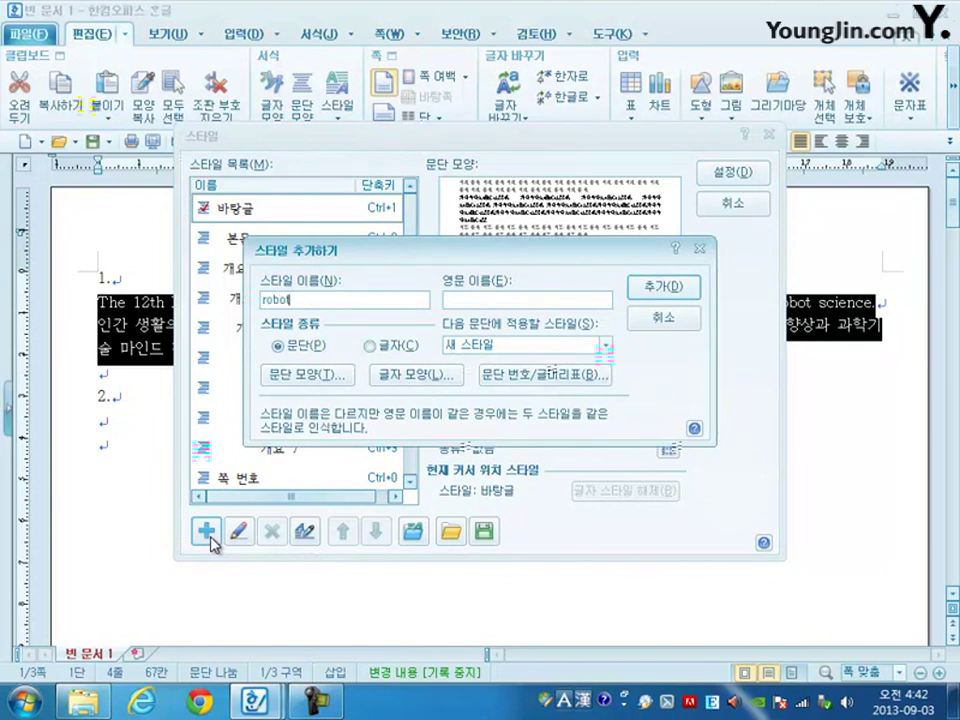
# Give the robot style a 10 pt left margin and 10 pt spacing below the paragraph.
pyautogui.click(317, 377)
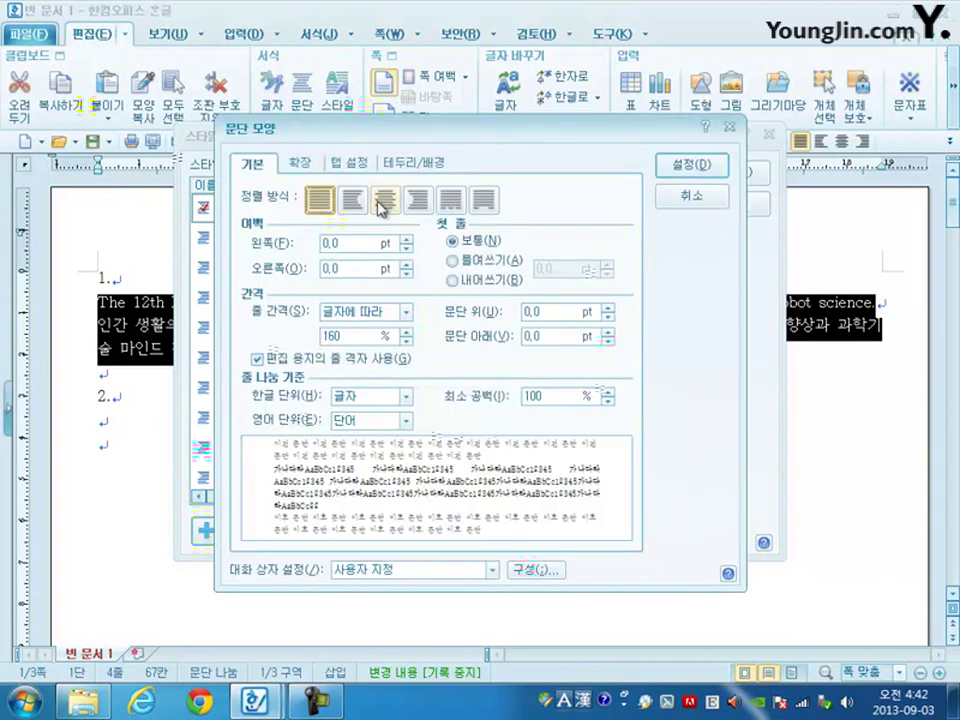
pyautogui.write('10')
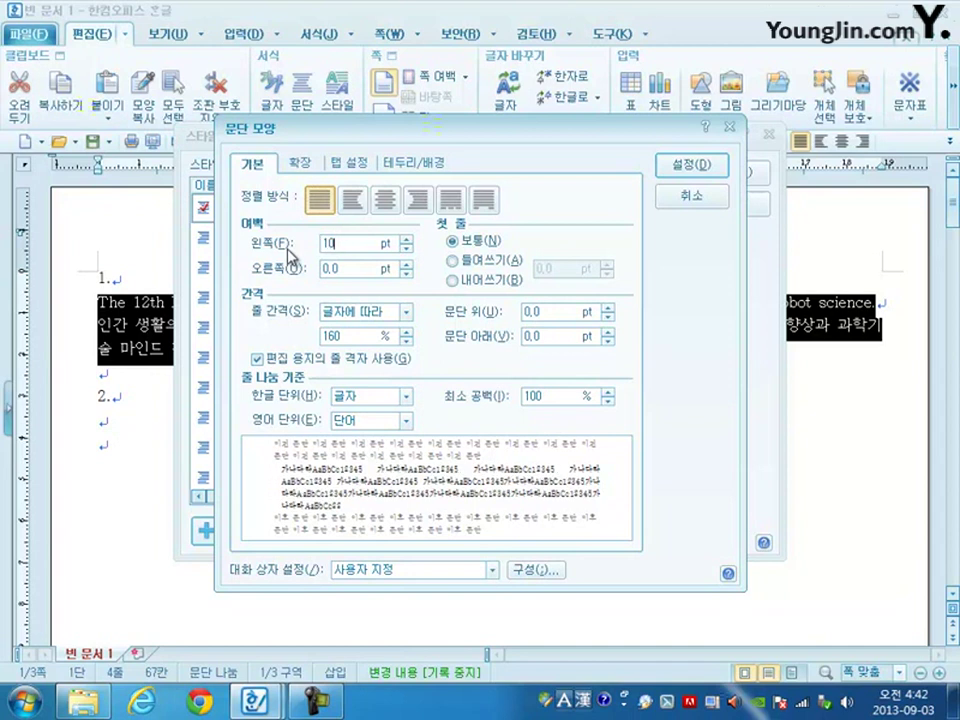
pyautogui.click(566, 336)
pyautogui.write('10')
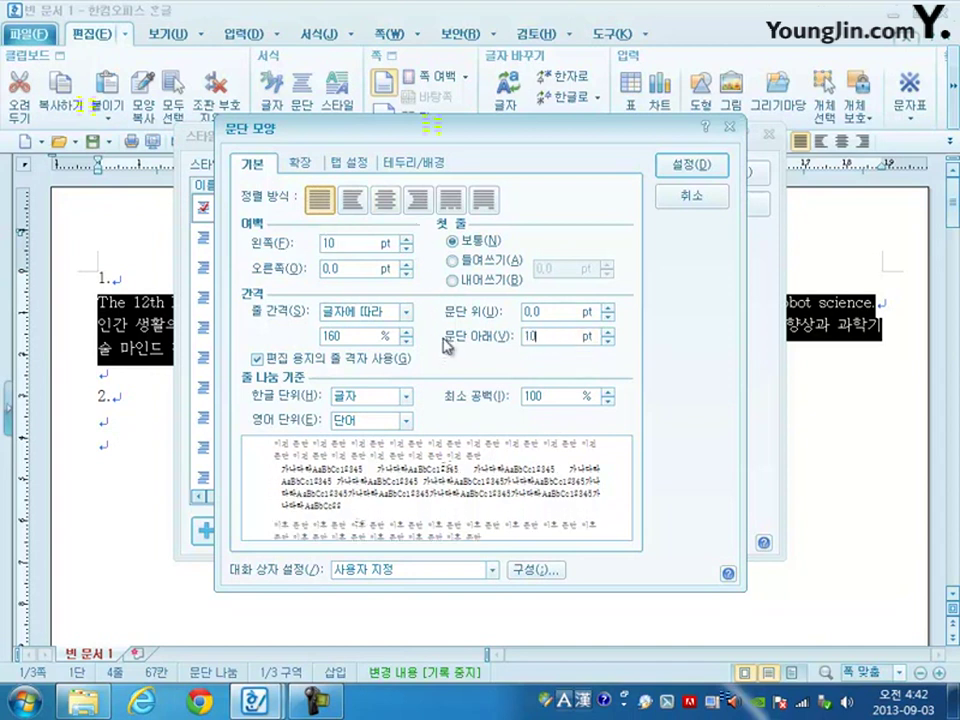
pyautogui.click(685, 166)
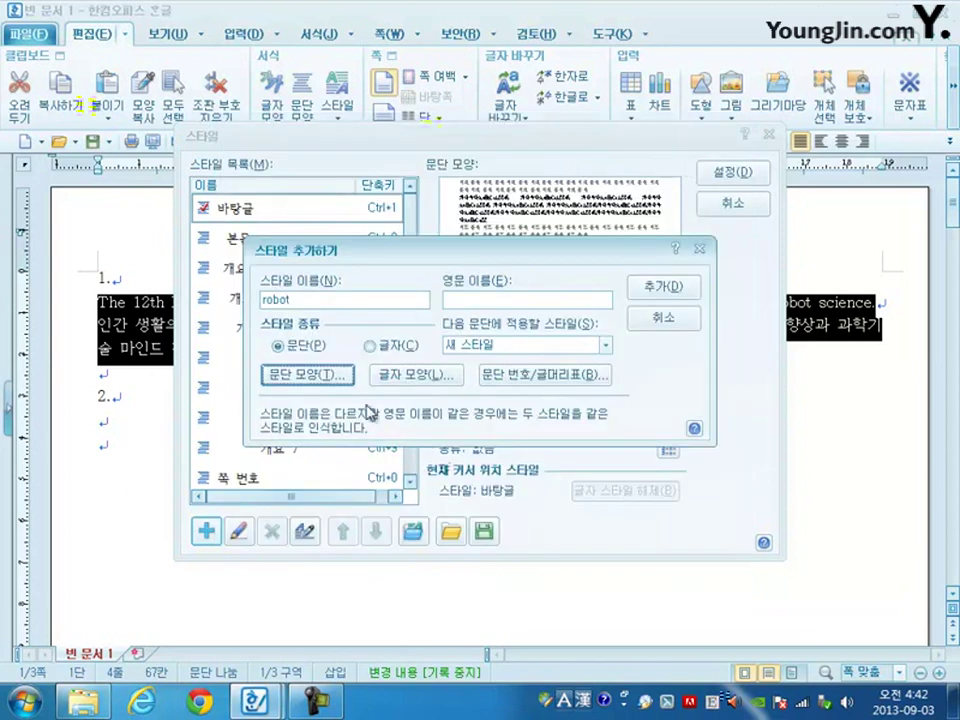
# Set the robot style's character width to 110% and its letter spacing to -5%.
pyautogui.click(400, 387)
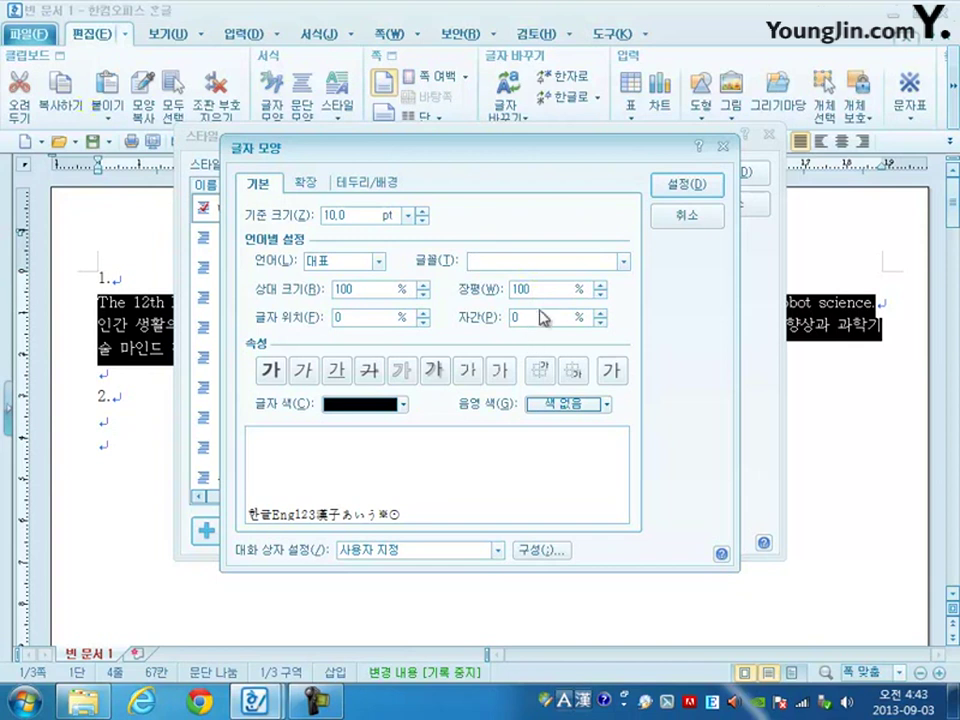
pyautogui.click(514, 289)
pyautogui.press('Delete')
pyautogui.press('Delete')
pyautogui.press('Delete')
pyautogui.write('110')
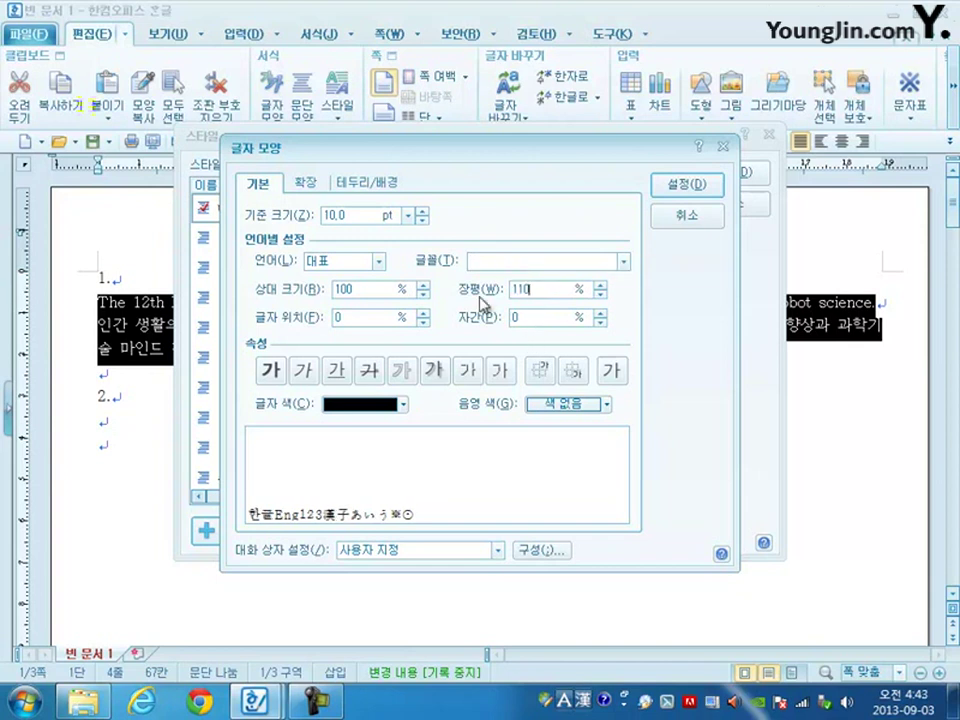
pyautogui.press('Delete')
pyautogui.write('-5')
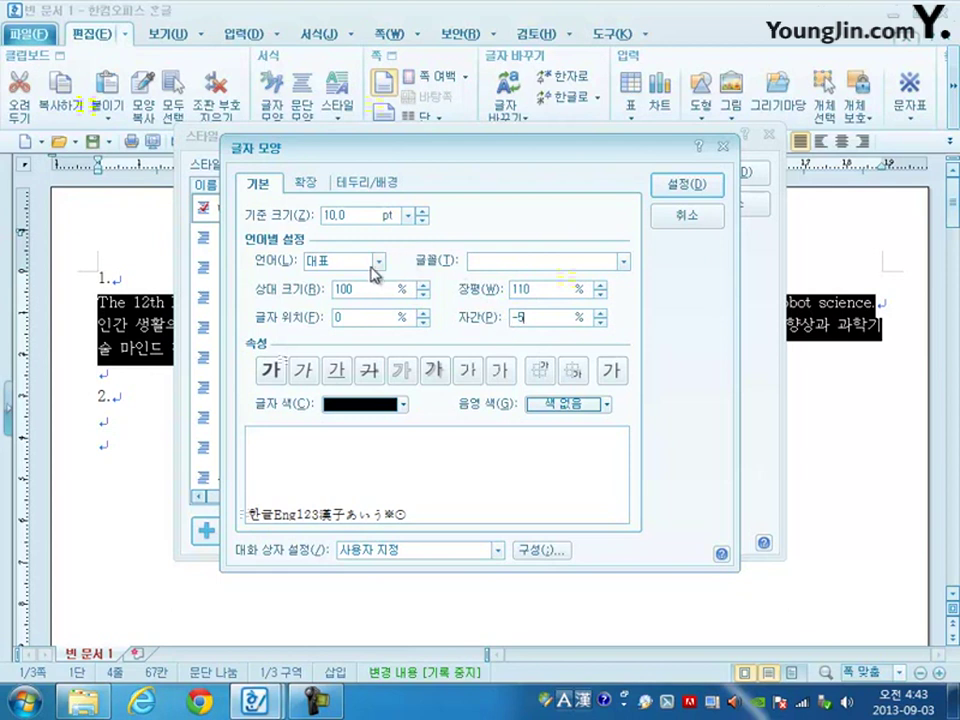
# Set the robot style's font for Korean text (한글) to 돋움.
pyautogui.click(372, 263)
pyautogui.click(377, 274)
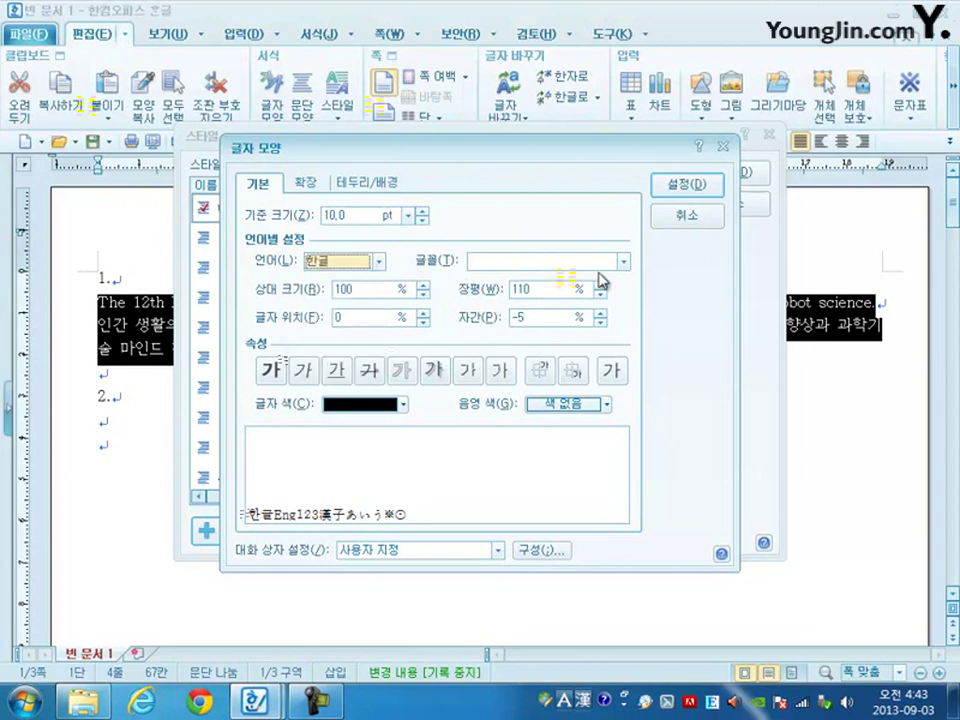
pyautogui.click(572, 260)
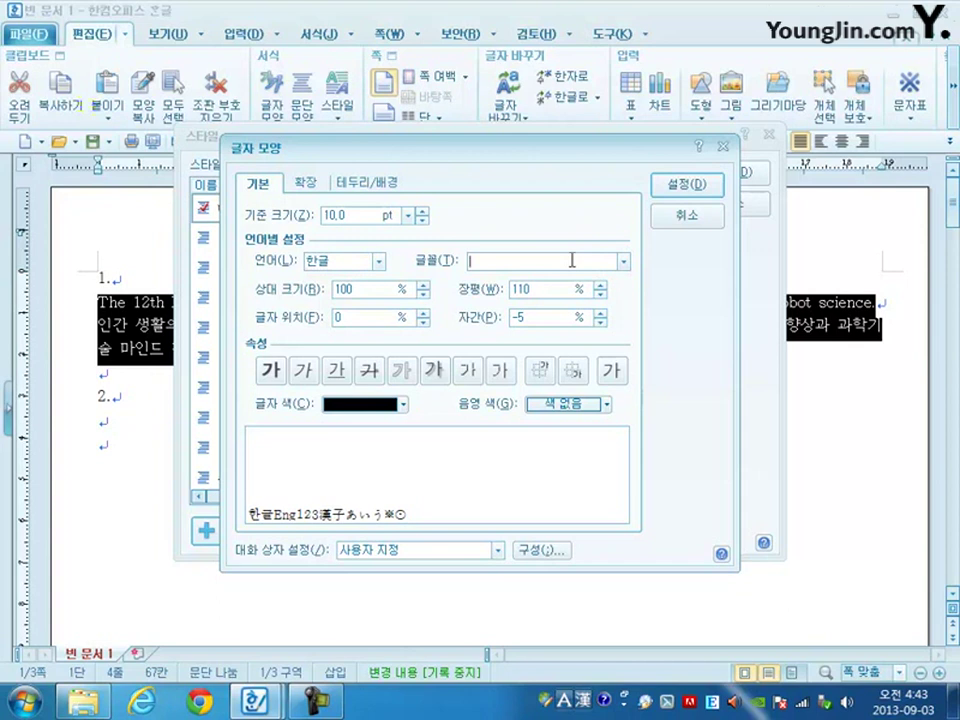
pyautogui.click(572, 260)
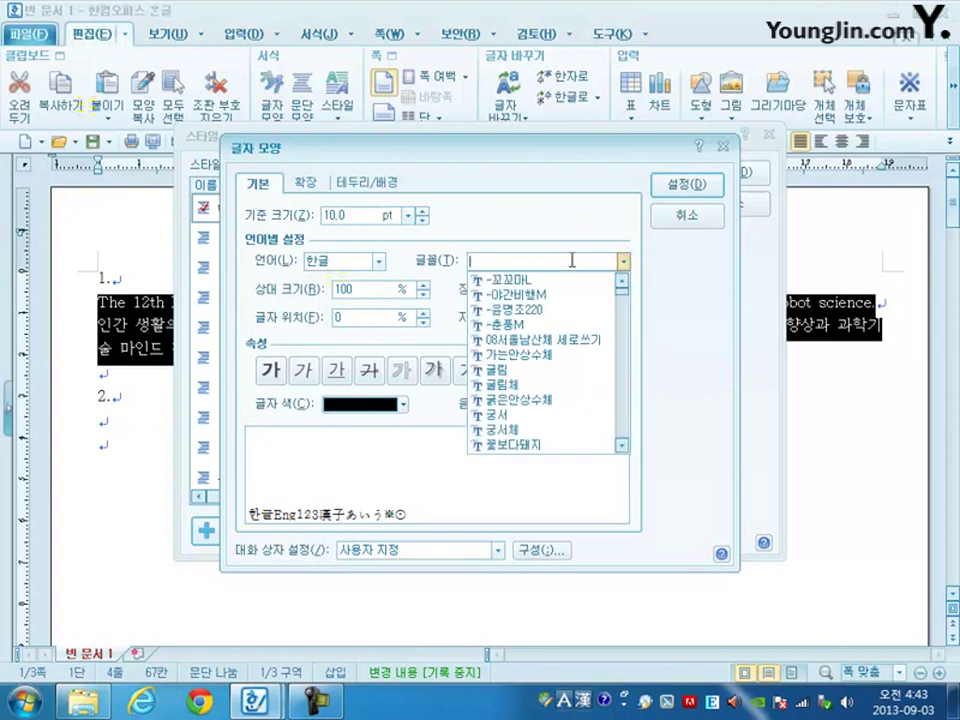
pyautogui.write('돋움')
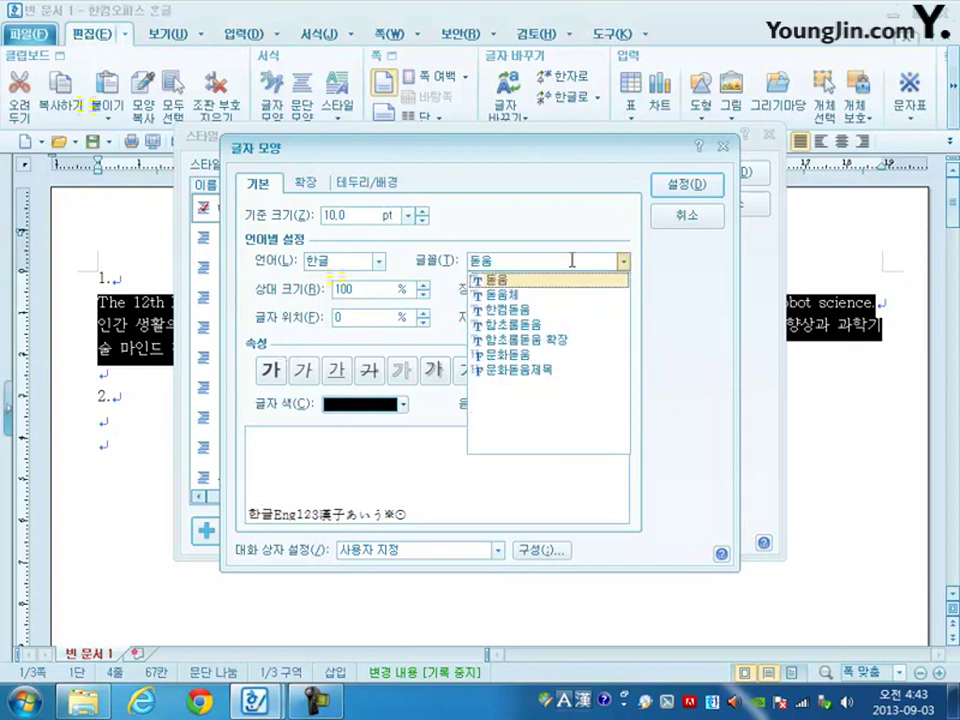
# Set the robot style's font for English text (영문) to 궁서 and add the style to the style list.
pyautogui.click(340, 261)
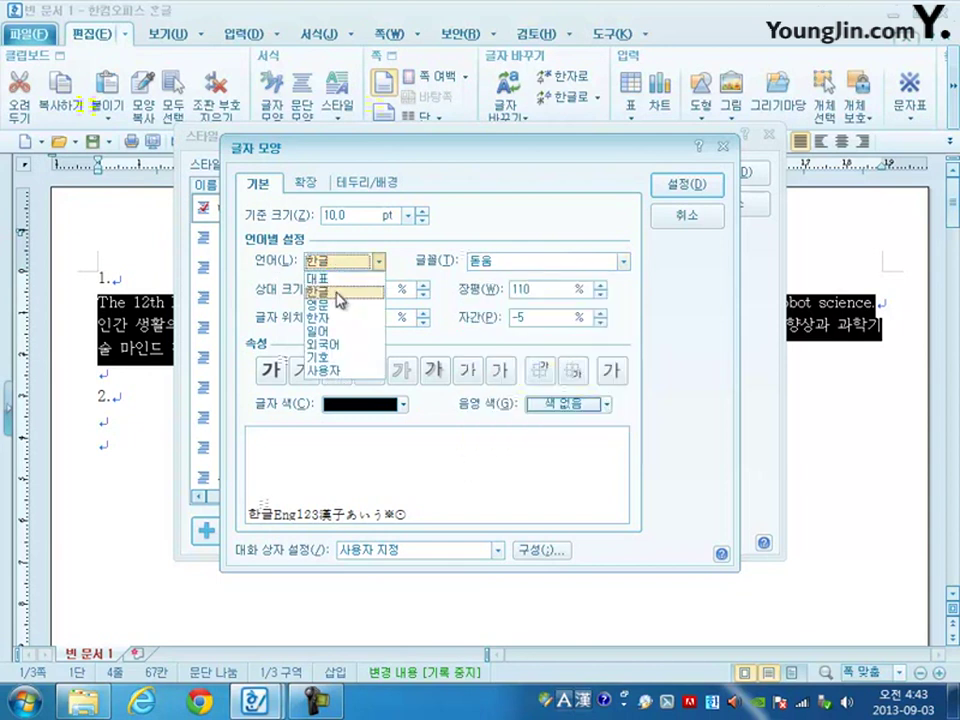
pyautogui.click(340, 305)
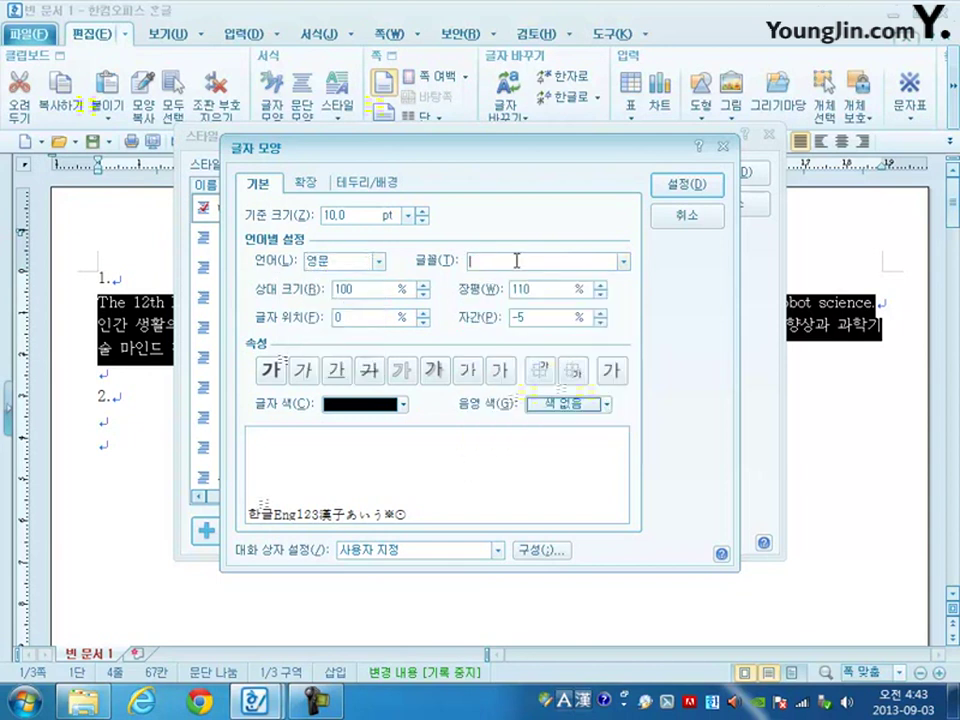
pyautogui.write('궁서')
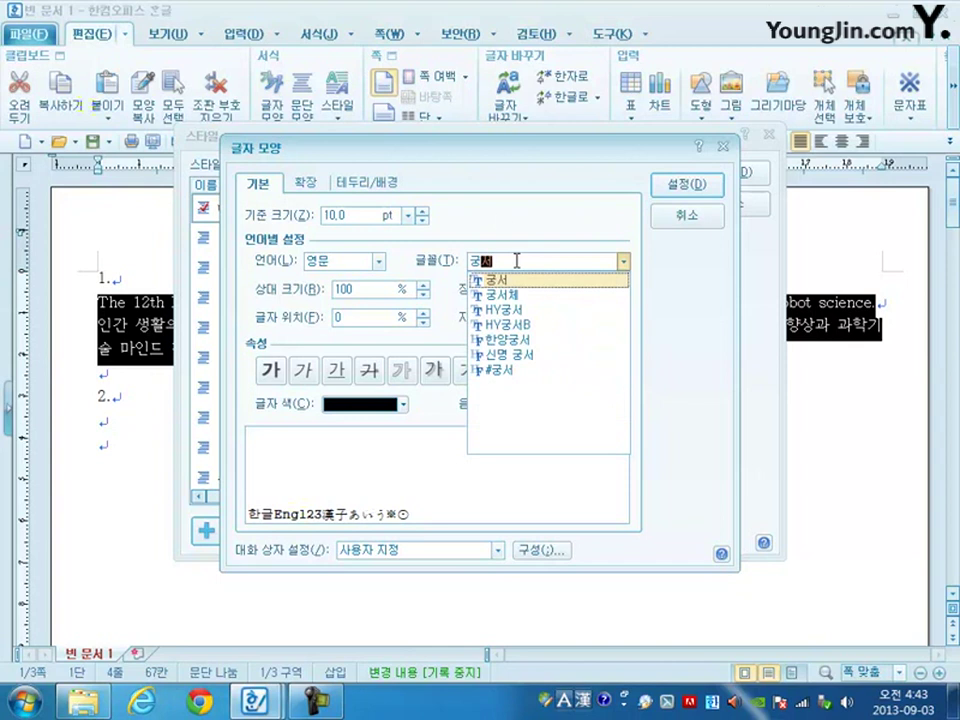
pyautogui.click(505, 215)
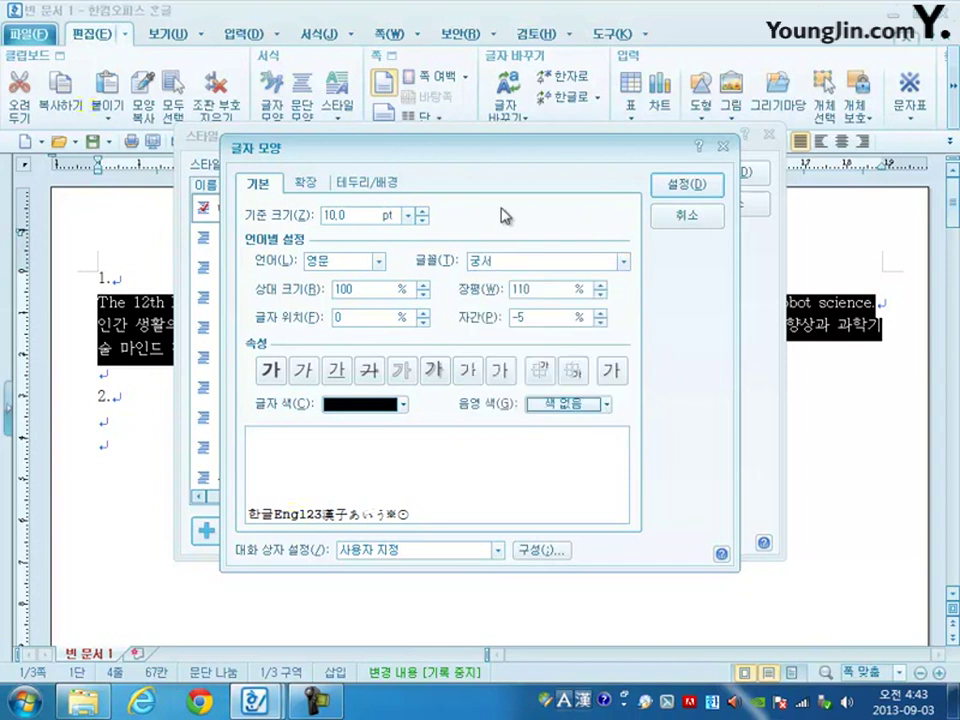
pyautogui.click(703, 187)
pyautogui.click(663, 287)
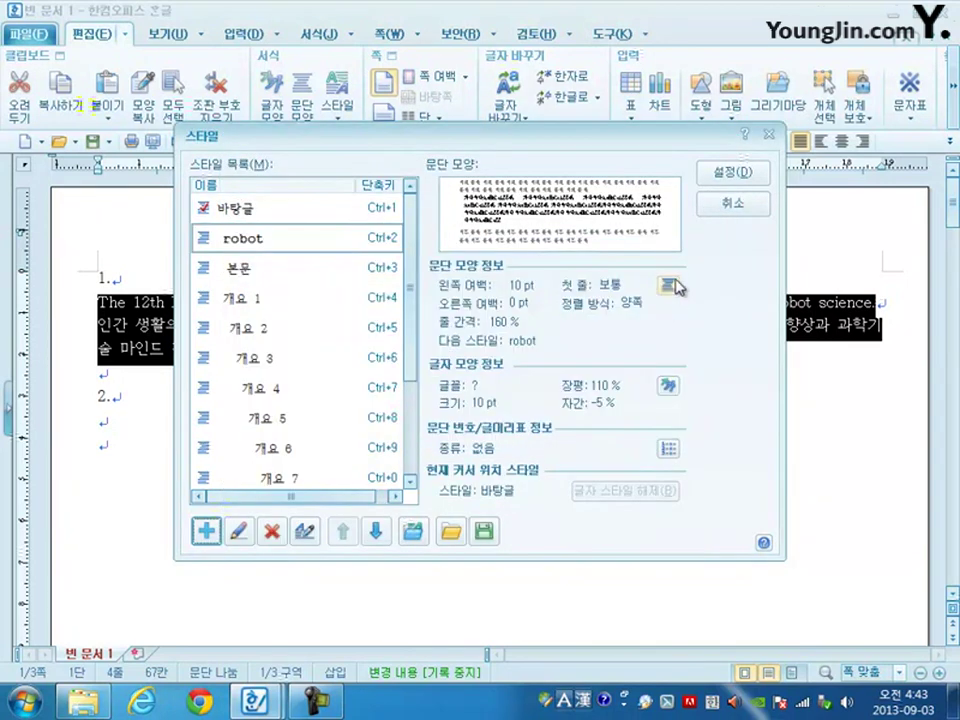
# Apply the robot style to the English and Korean paragraphs under item 1.
pyautogui.click(732, 172)
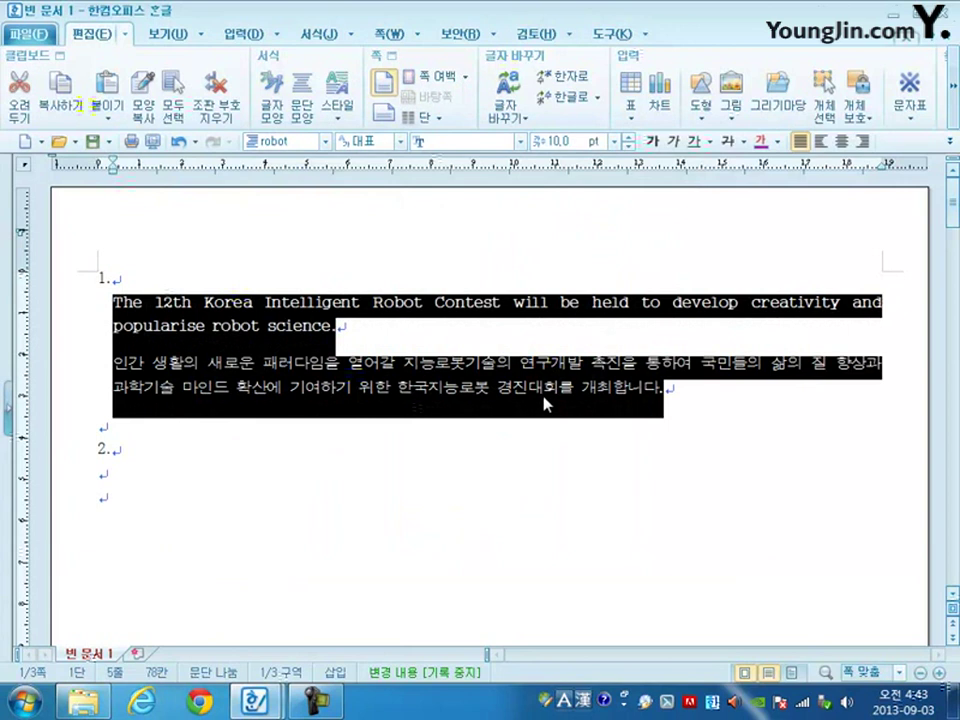
pyautogui.click(529, 386)
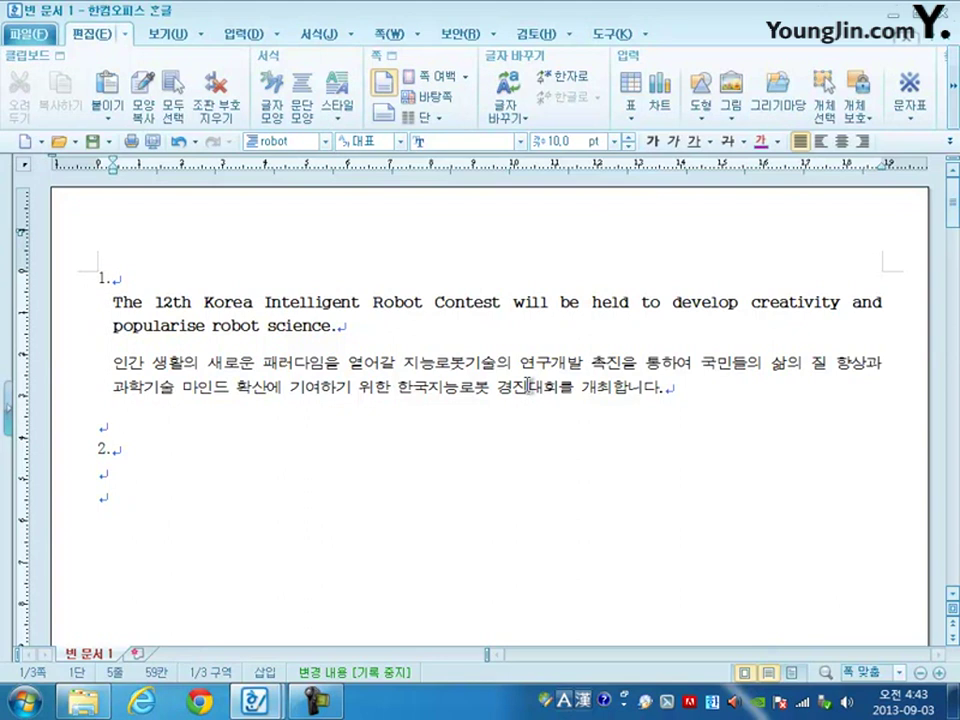
# Insert a table with 5 rows and 6 columns on the empty line below item 2.
pyautogui.click(101, 475)
pyautogui.scroll(-4, 183, 477)
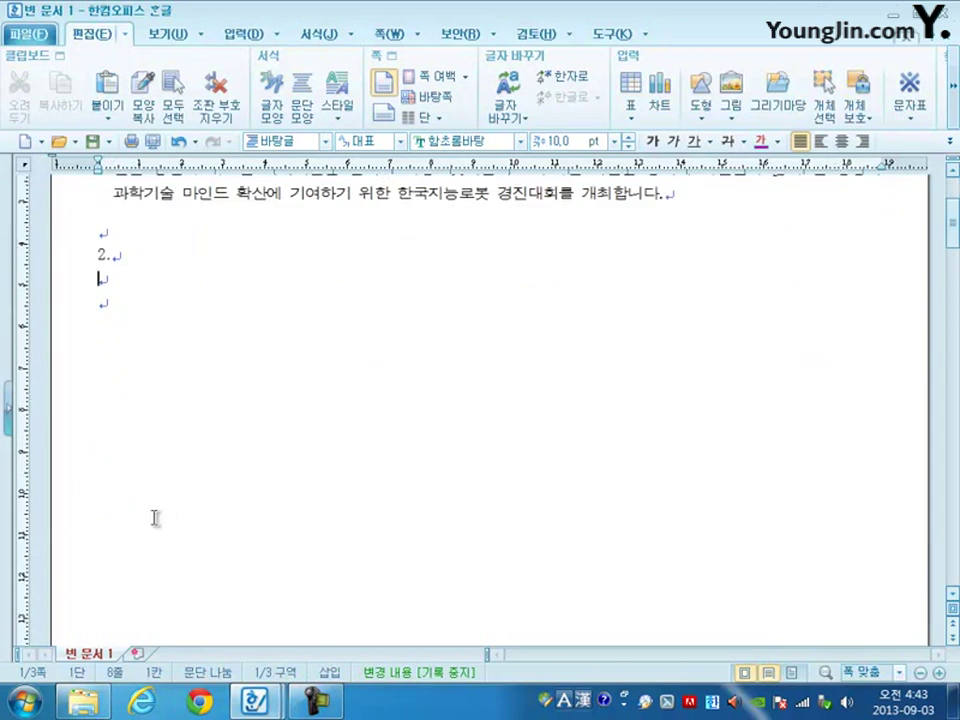
pyautogui.click(254, 36)
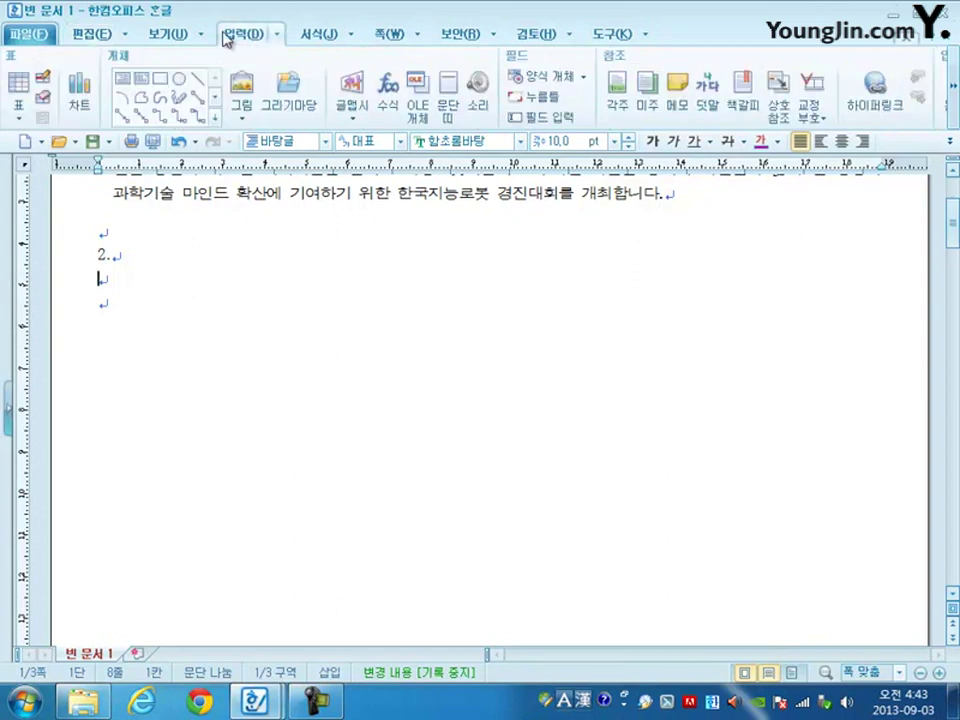
pyautogui.click(18, 85)
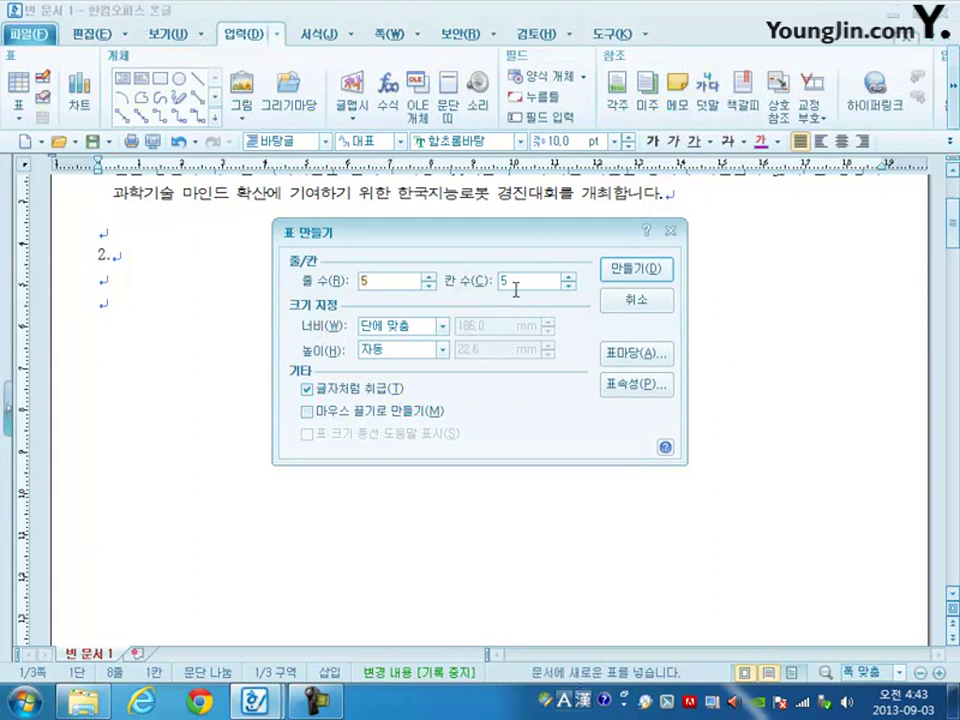
pyautogui.press('Tab')
pyautogui.write('6')
pyautogui.click(664, 268)
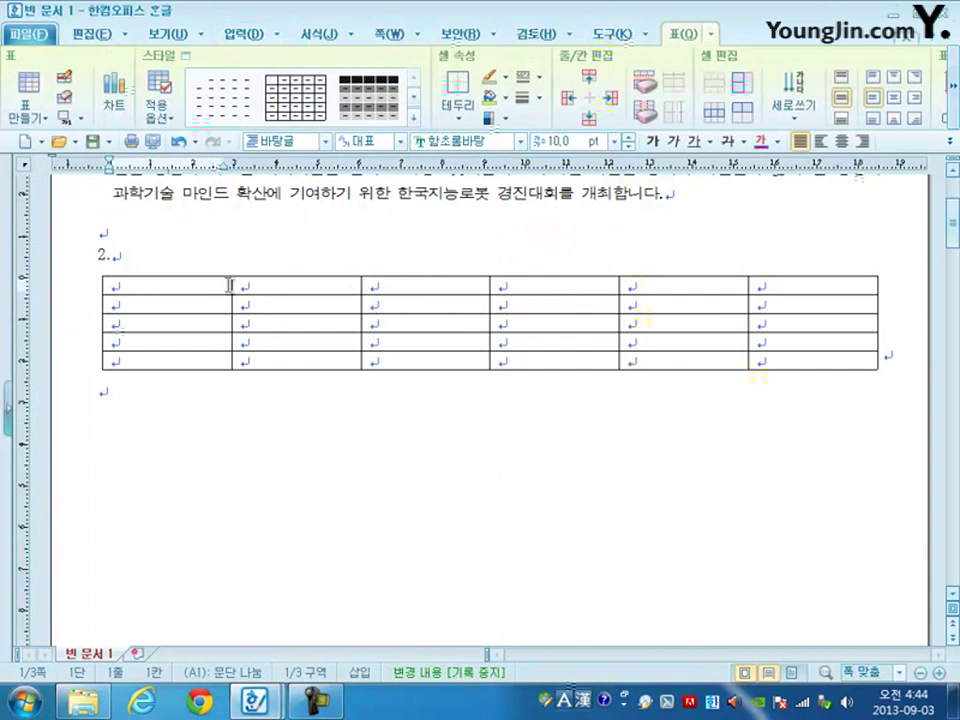
# Fill the table's first column from the top with 구분, 지능로봇, 청소로봇, 로봇올림픽 and 합계.
pyautogui.write('구분')
pyautogui.press('Down')
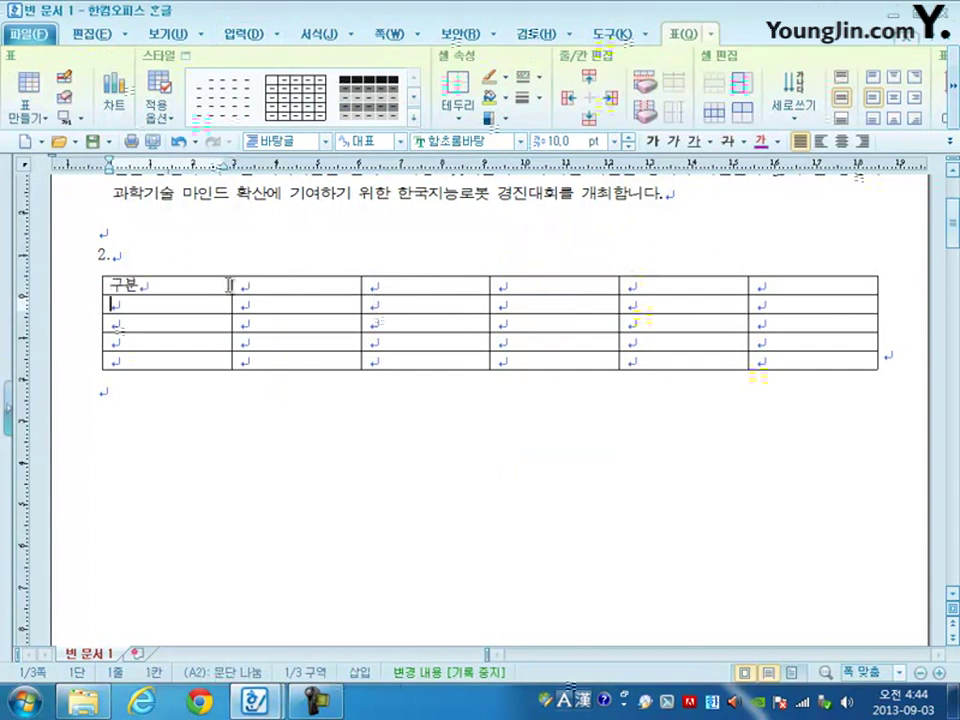
pyautogui.write('지능로봇')
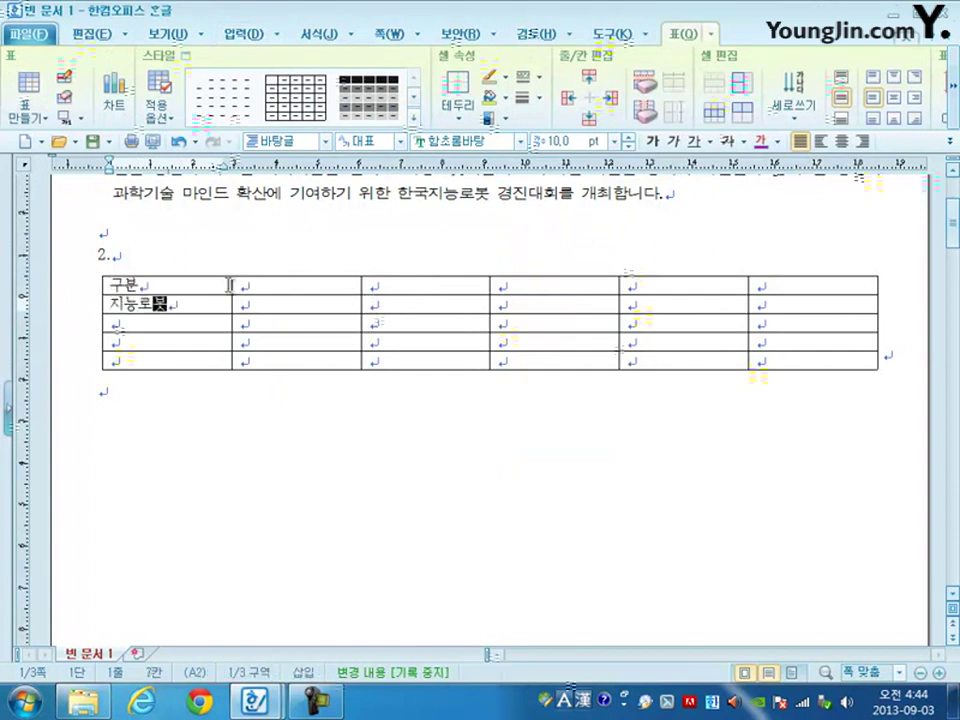
pyautogui.press('Down')
pyautogui.write('청소로봇')
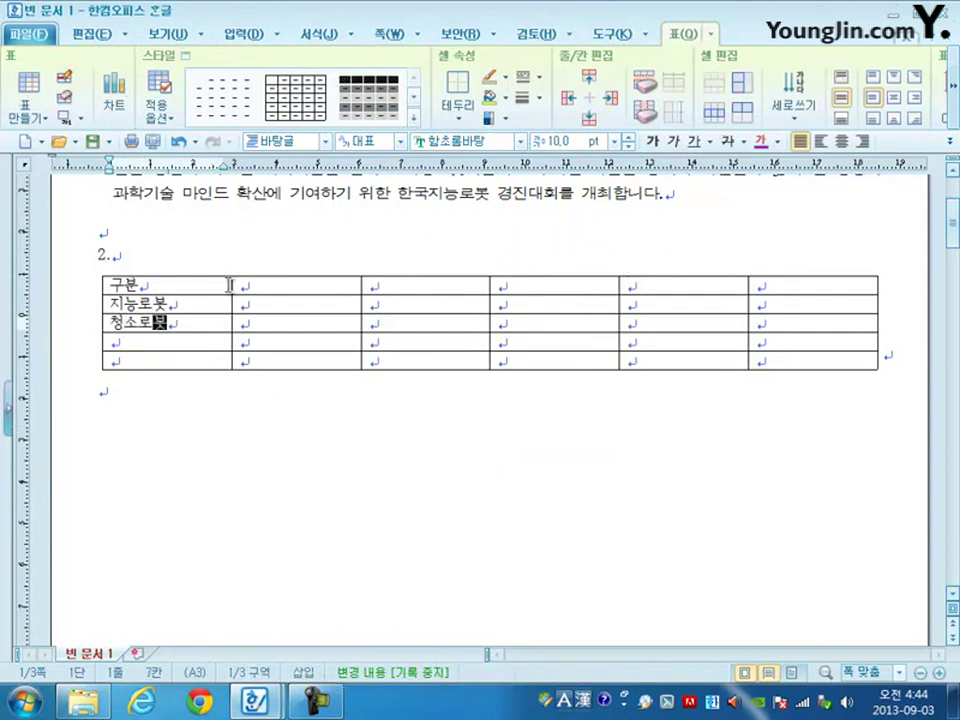
pyautogui.press('Down')
pyautogui.write('톱소')
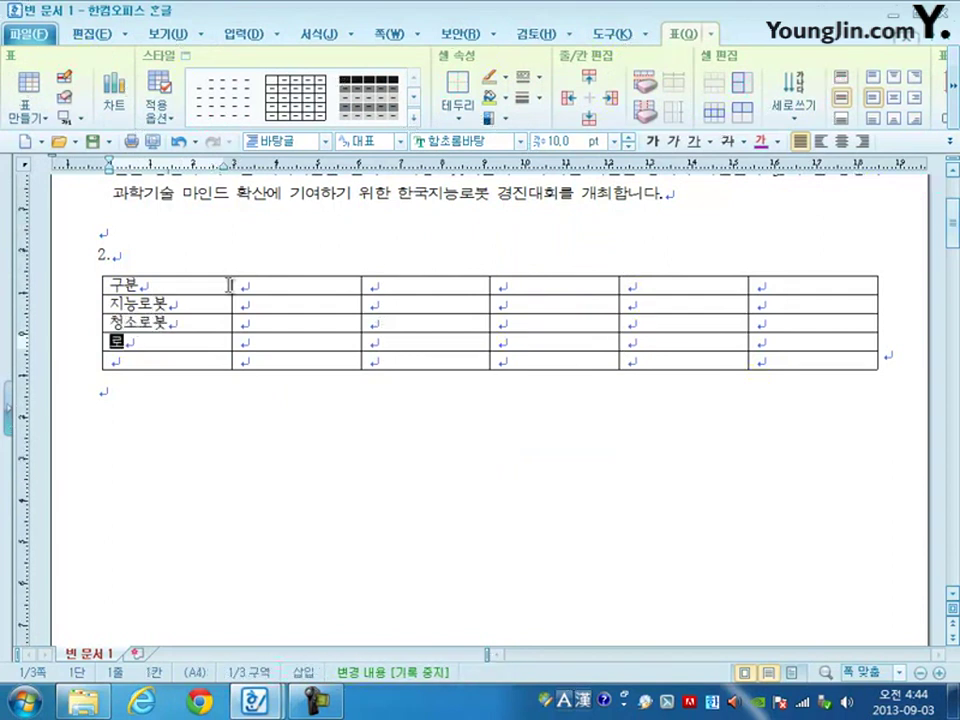
pyautogui.write('봇올림픽')
pyautogui.press('Down')
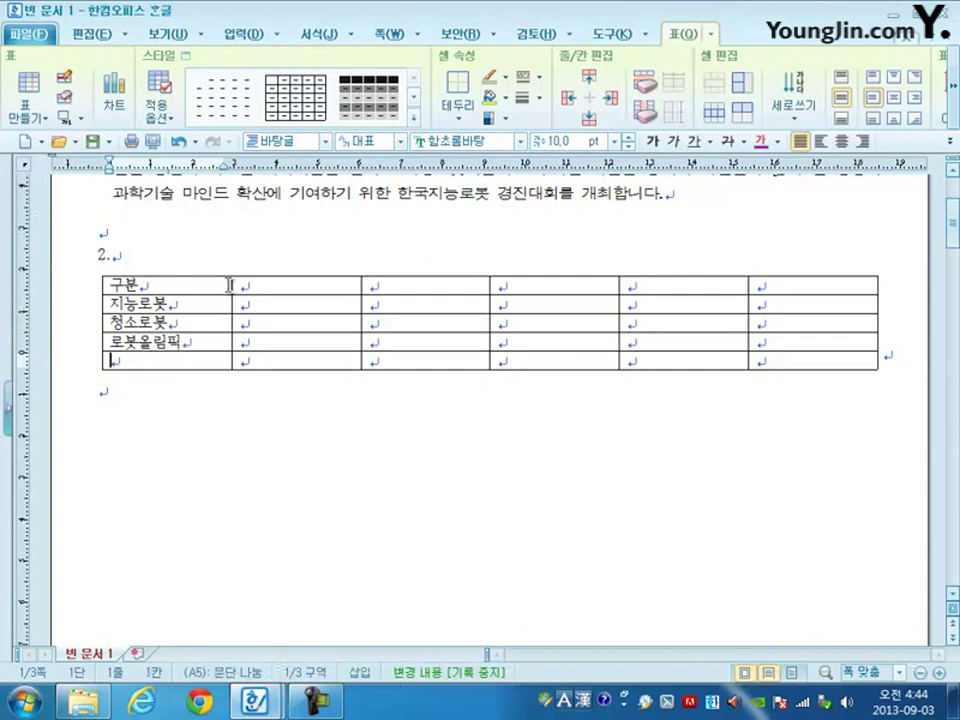
pyautogui.write('합계')
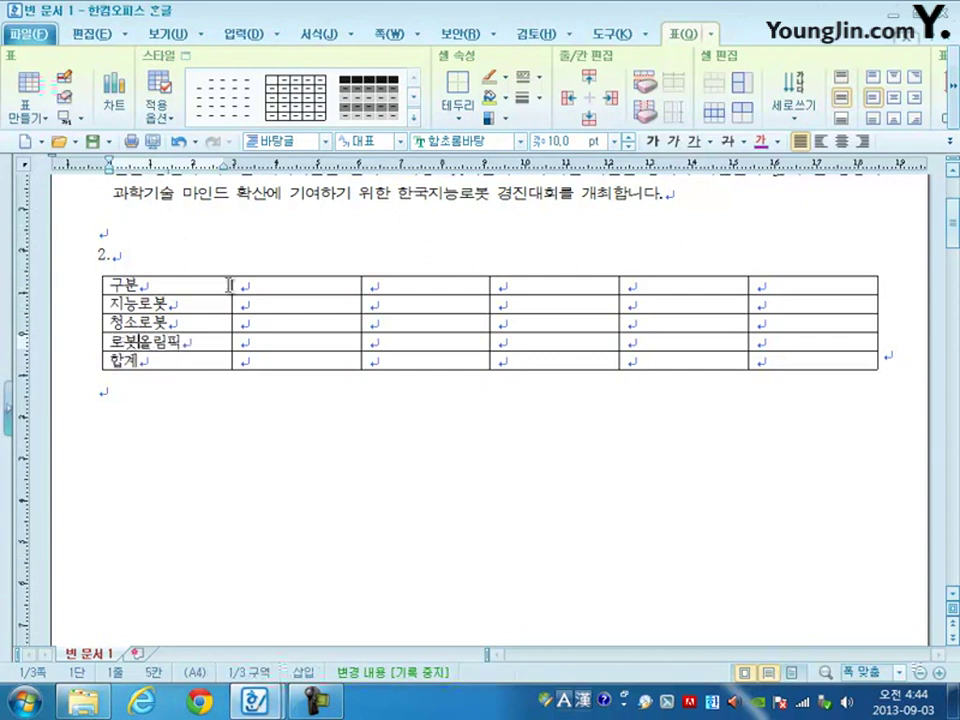
# Fill the rest of the table's header row with 2010년, 2009년, 2008년, 2007년 and 2006년.
pyautogui.click(230, 286)
pyautogui.press('Tab')
pyautogui.write('2010년')
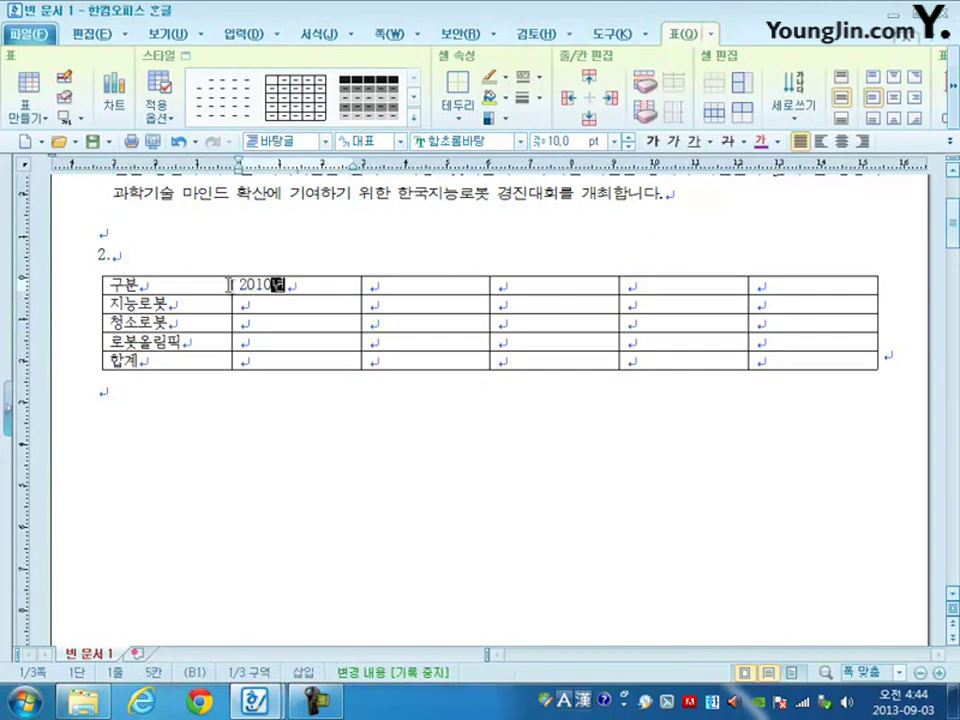
pyautogui.press('Tab')
pyautogui.write('2009ㄴ')
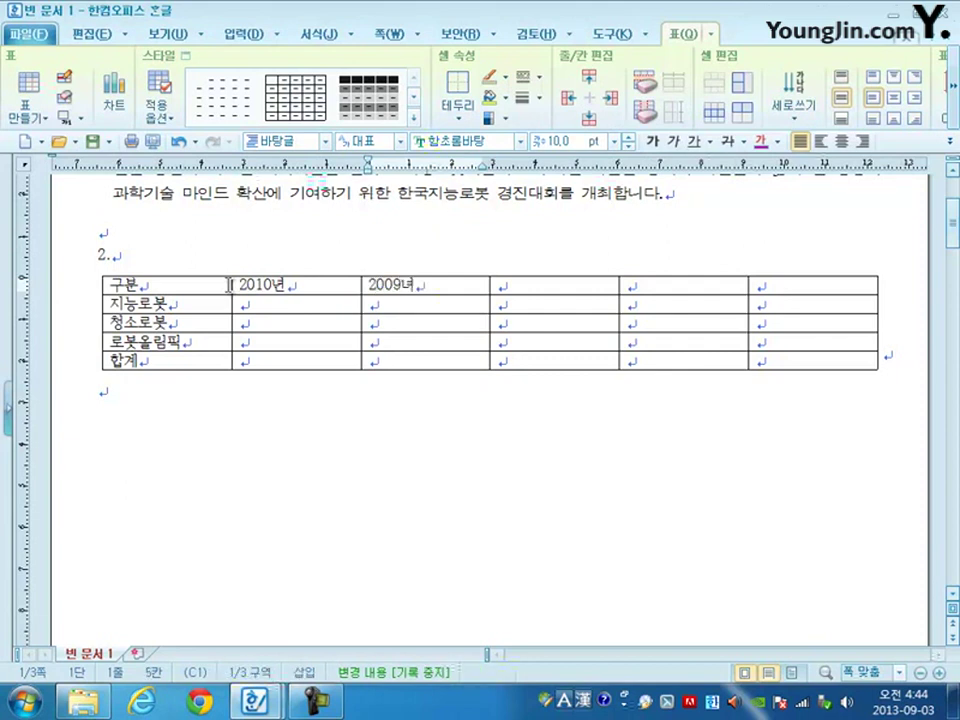
pyautogui.press('Tab')
pyautogui.write('2008년')
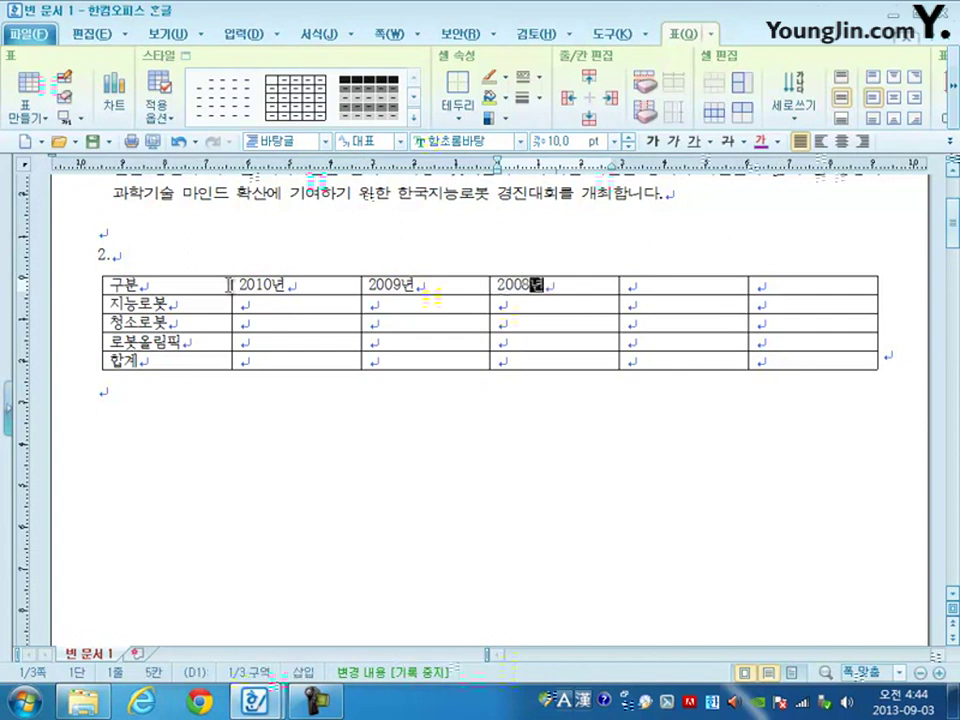
pyautogui.press('Tab')
pyautogui.write('2007년')
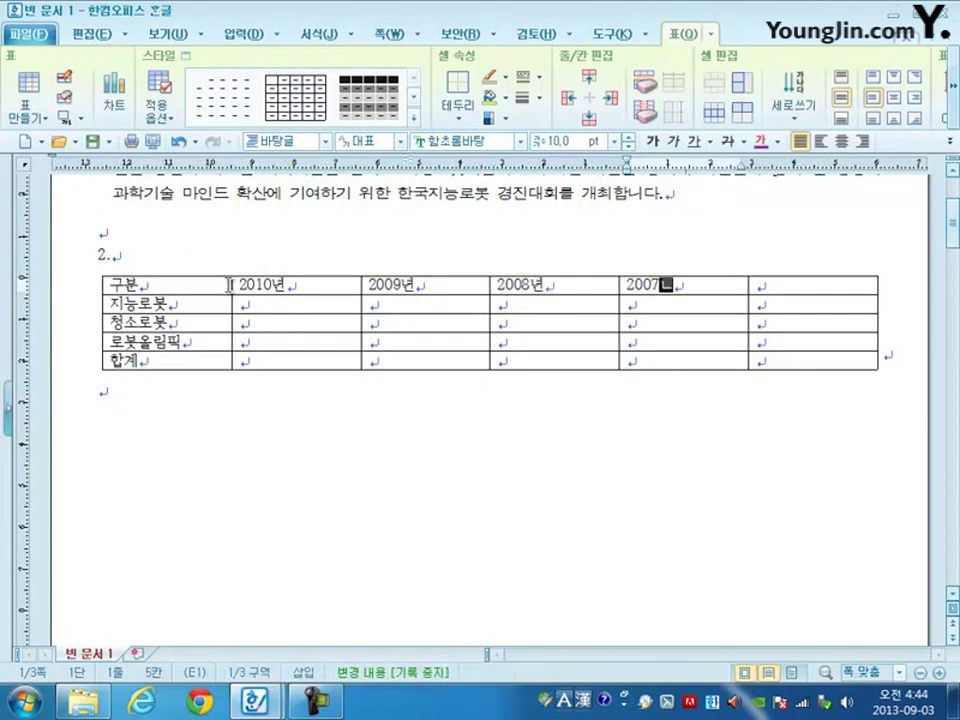
pyautogui.press('BackSpace')
pyautogui.press('BackSpace')
pyautogui.press('Tab')
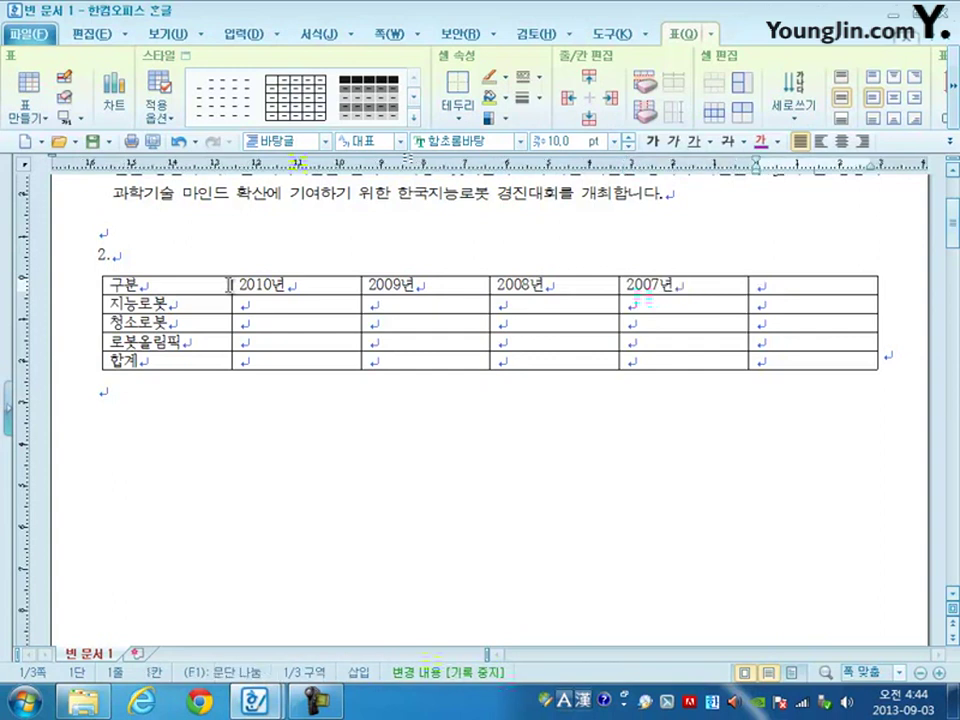
pyautogui.write('2006년')
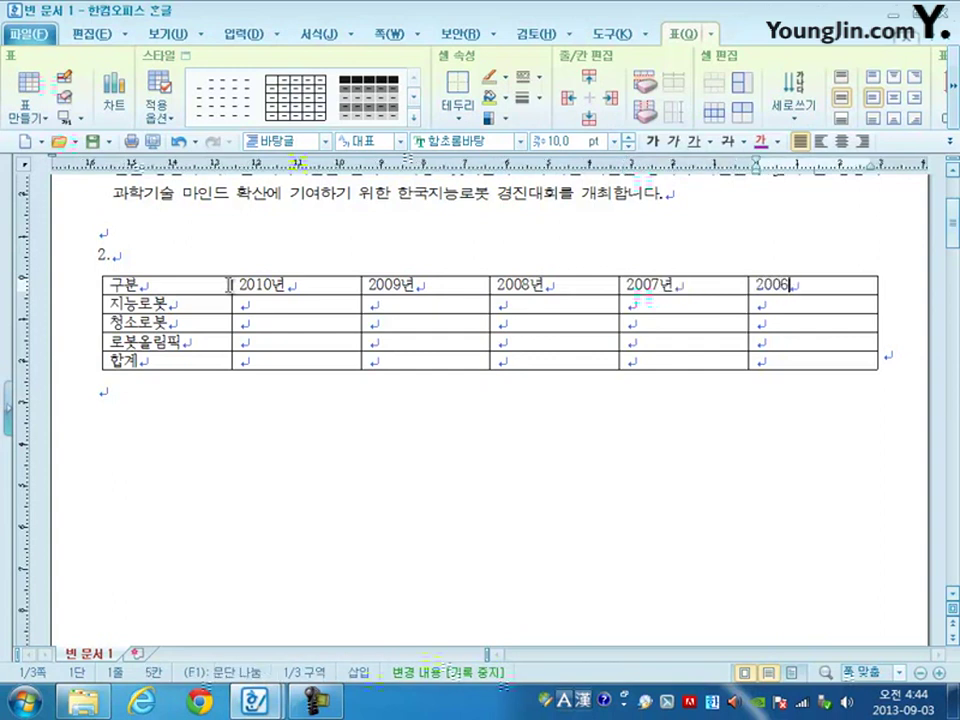
# Enter 1760, 1404 and 980 in the 2010년 column for 지능로봇, 청소로봇 and 로봇올림픽.
pyautogui.click(320, 308)
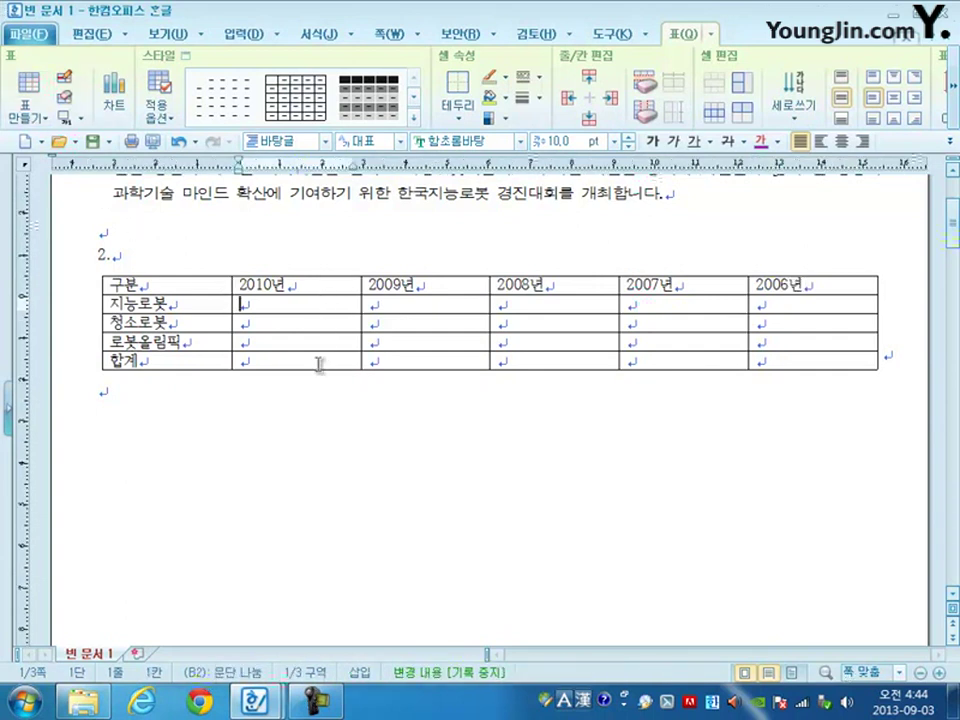
pyautogui.write('1750')
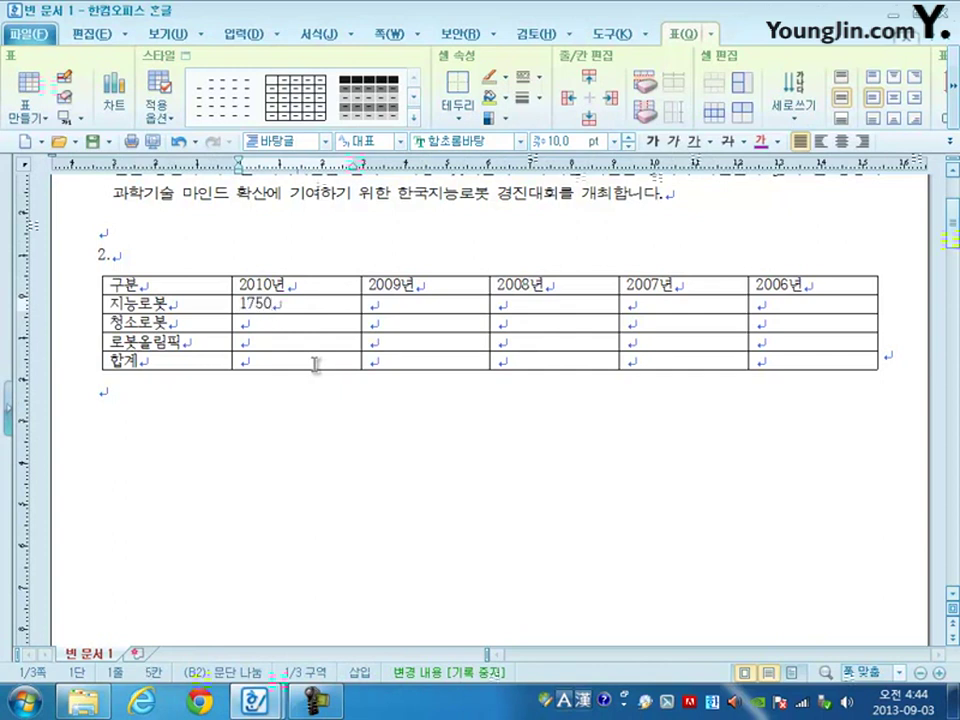
pyautogui.write('60')
pyautogui.press('Down')
pyautogui.write('1404')
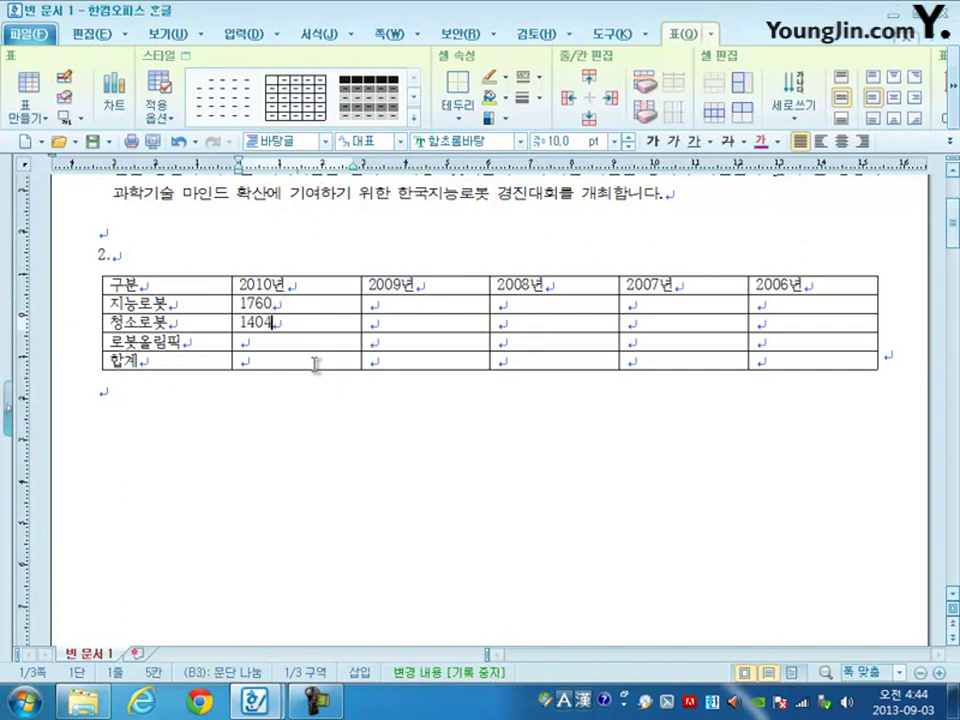
pyautogui.press('Down')
pyautogui.write('980')
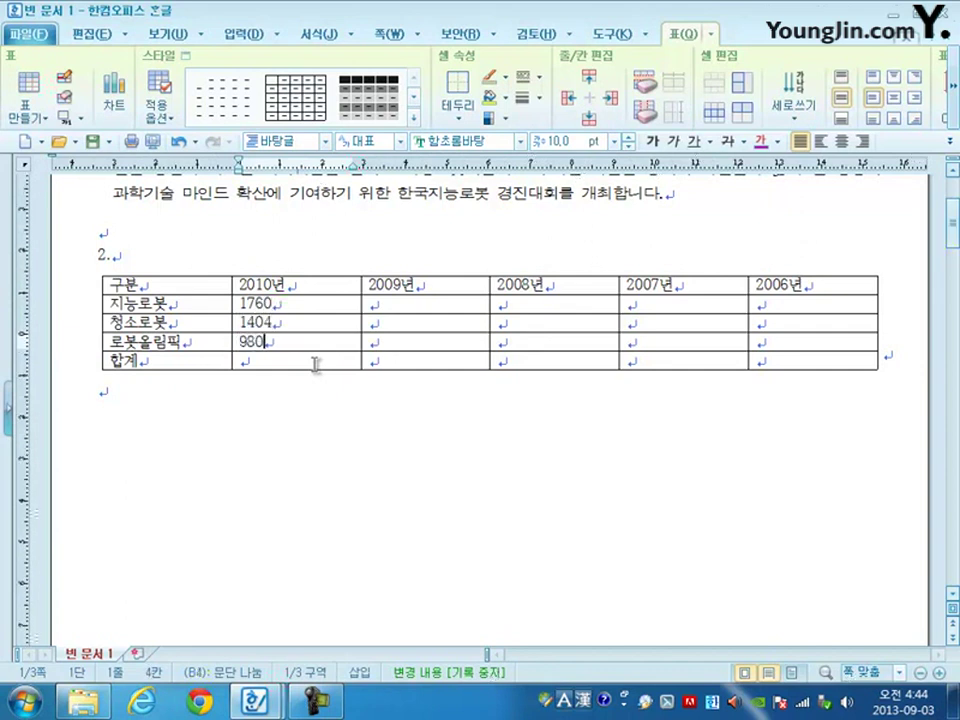
# Enter 1408, 1280 and 896 in the 2009년 column for the three robot rows.
pyautogui.press('Up')
pyautogui.press('Tab')
pyautogui.press('Up')
pyautogui.write('1408')
pyautogui.press('Down')
pyautogui.write('1280')
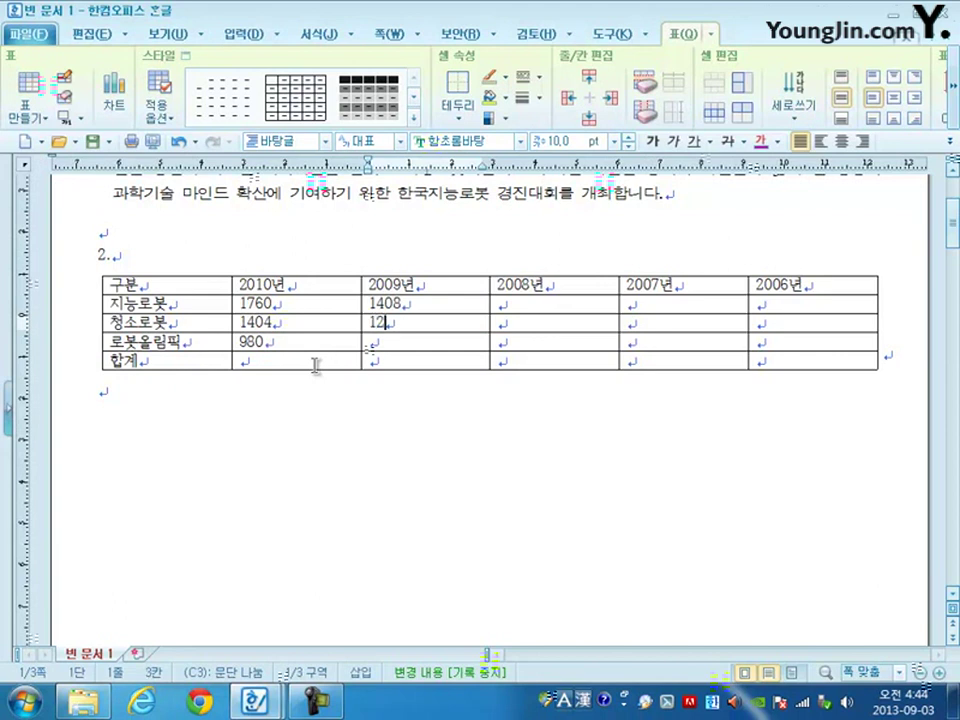
pyautogui.press('Down')
pyautogui.write('896')
# Enter 964, 916 and 560 in the 2008년 column for the three robot rows.
pyautogui.press('Right')
pyautogui.press('Up')
pyautogui.press('Up')
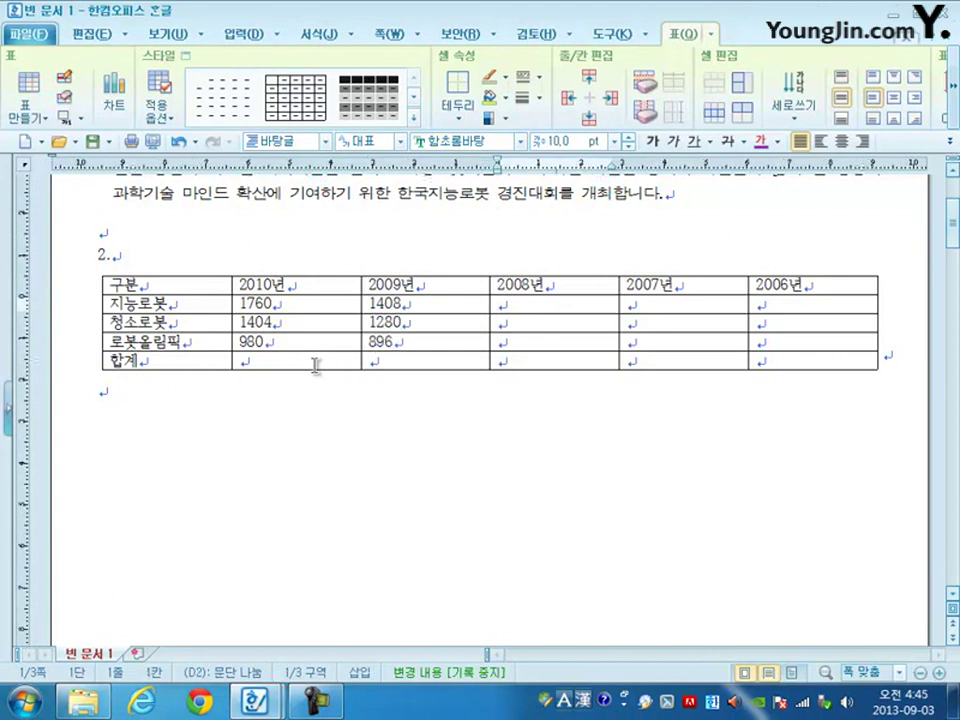
pyautogui.write('964')
pyautogui.press('Down')
pyautogui.write('916')
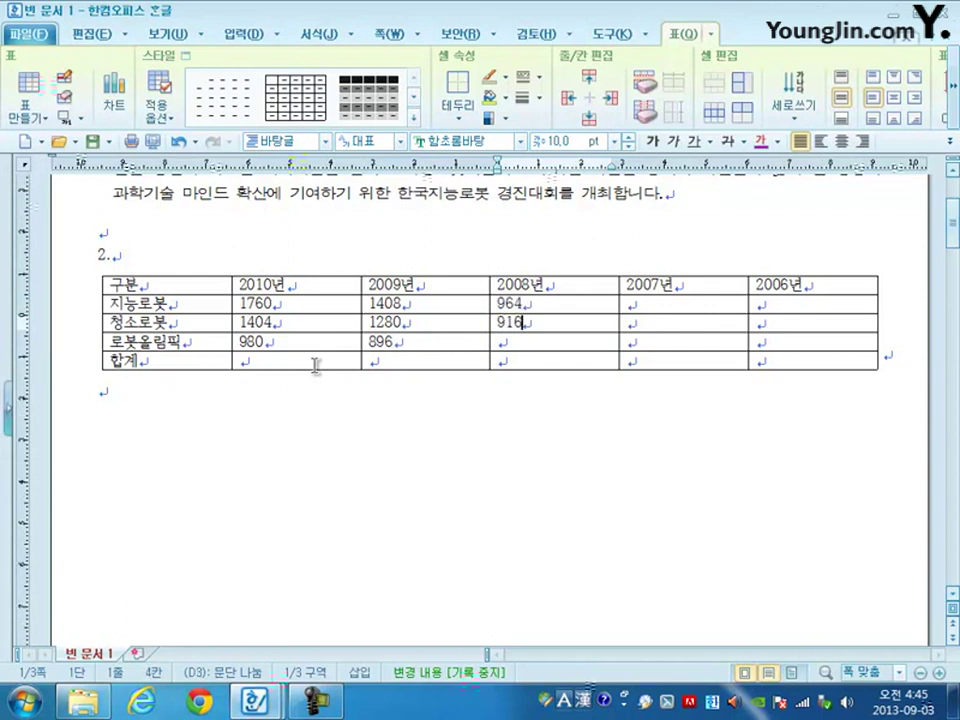
pyautogui.press('Down')
pyautogui.write('560')
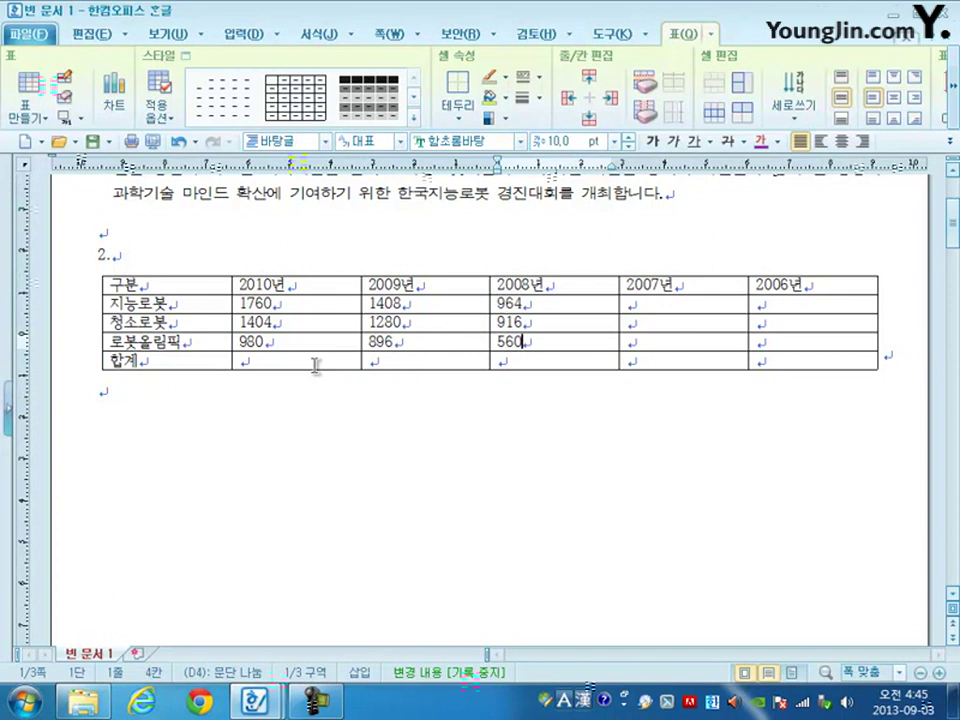
# Enter 876, 720 and 496 in the 2007년 column for the three robot rows.
pyautogui.press('Right')
pyautogui.press('Up')
pyautogui.press('Up')
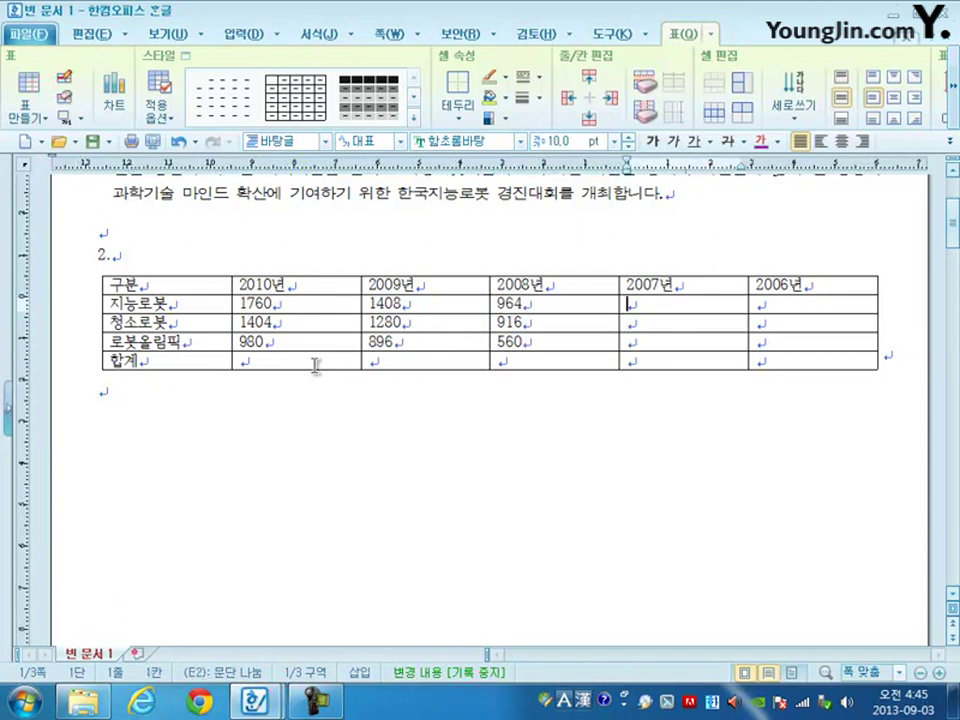
pyautogui.write('876')
pyautogui.press('Down')
pyautogui.write('720')
pyautogui.press('Down')
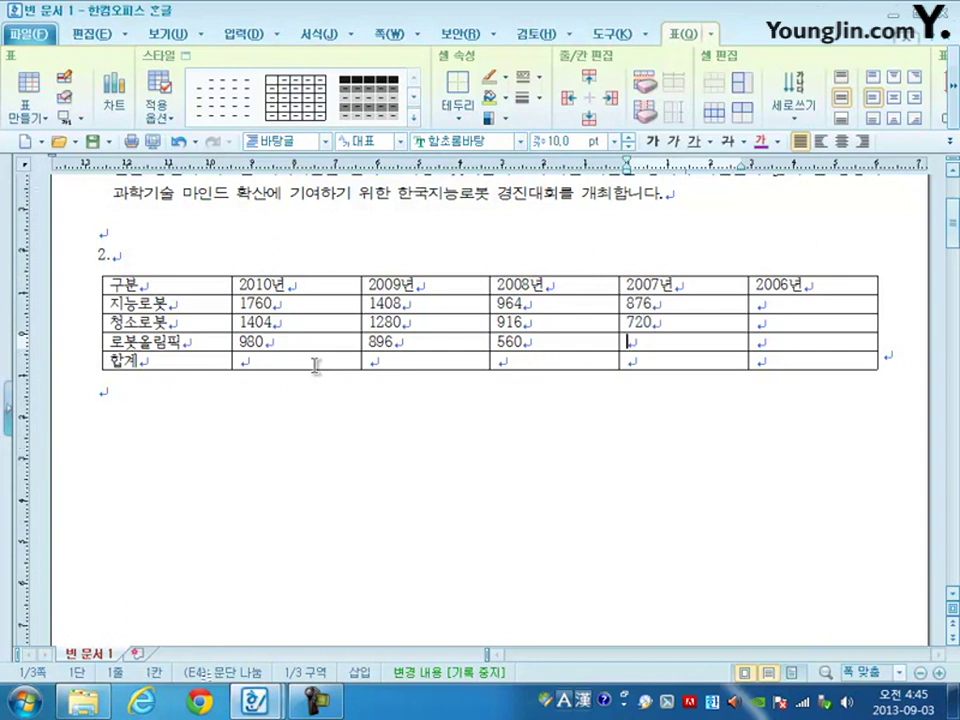
pyautogui.write('496')
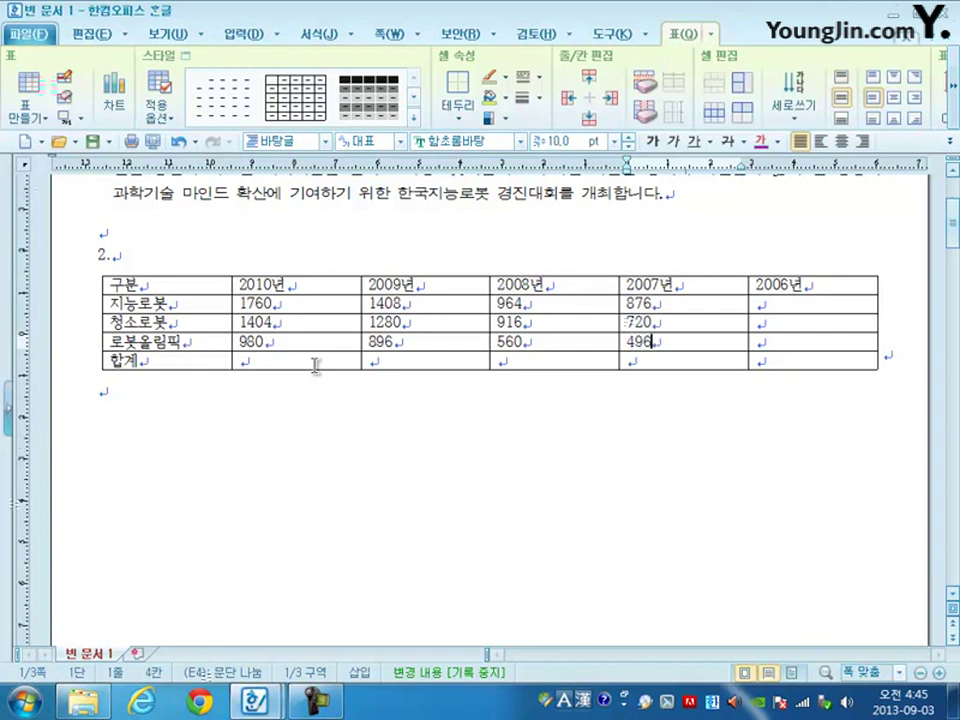
# Enter 916, 884 and 620 in the 2006년 column for the three robot rows.
pyautogui.press('Right')
pyautogui.press('Up')
pyautogui.press('Up')
pyautogui.write('916')
pyautogui.press('Down')
pyautogui.write('884')
pyautogui.press('Down')
pyautogui.write('620')
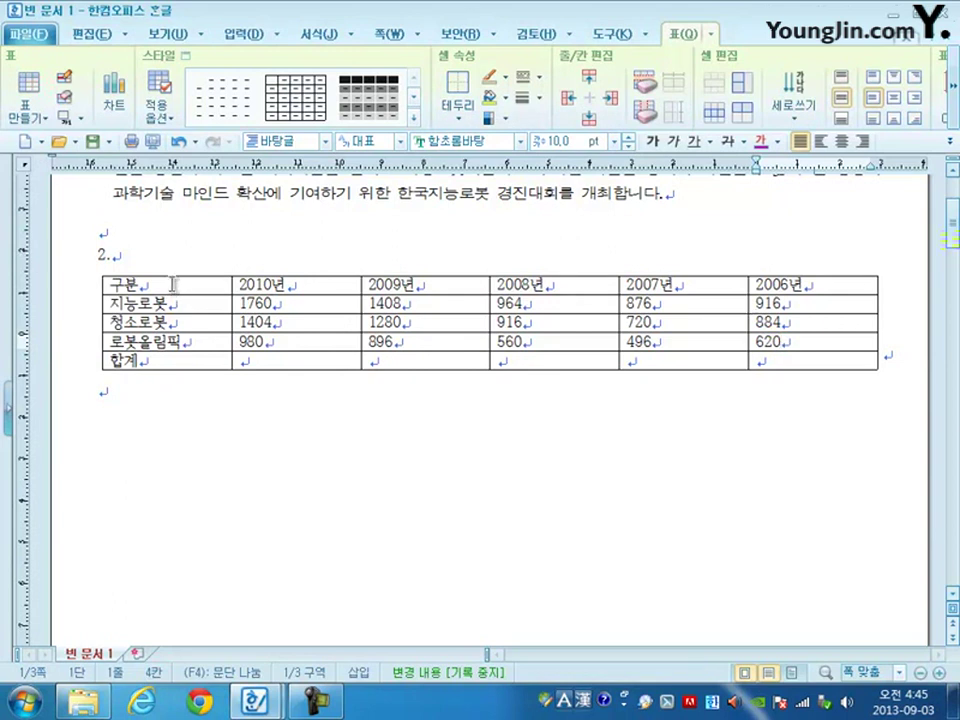
# Set the font of all table cells to 굴림 and center their text.
pyautogui.moveTo(172, 285); pyautogui.dragTo(788, 358)
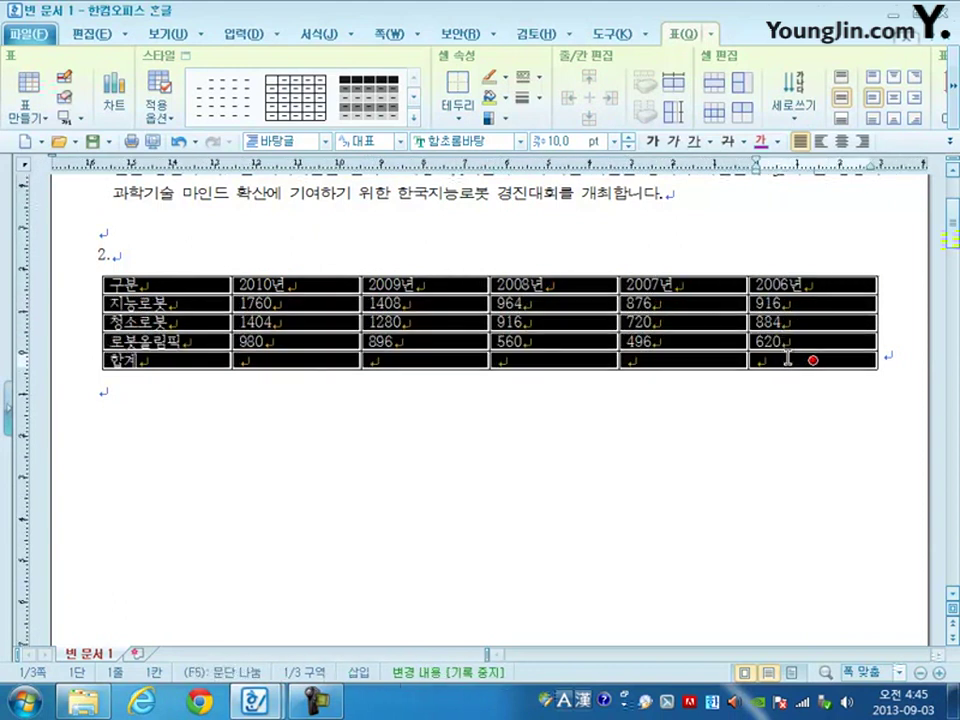
pyautogui.click(494, 140)
pyautogui.write('굴림')
pyautogui.press('Return')
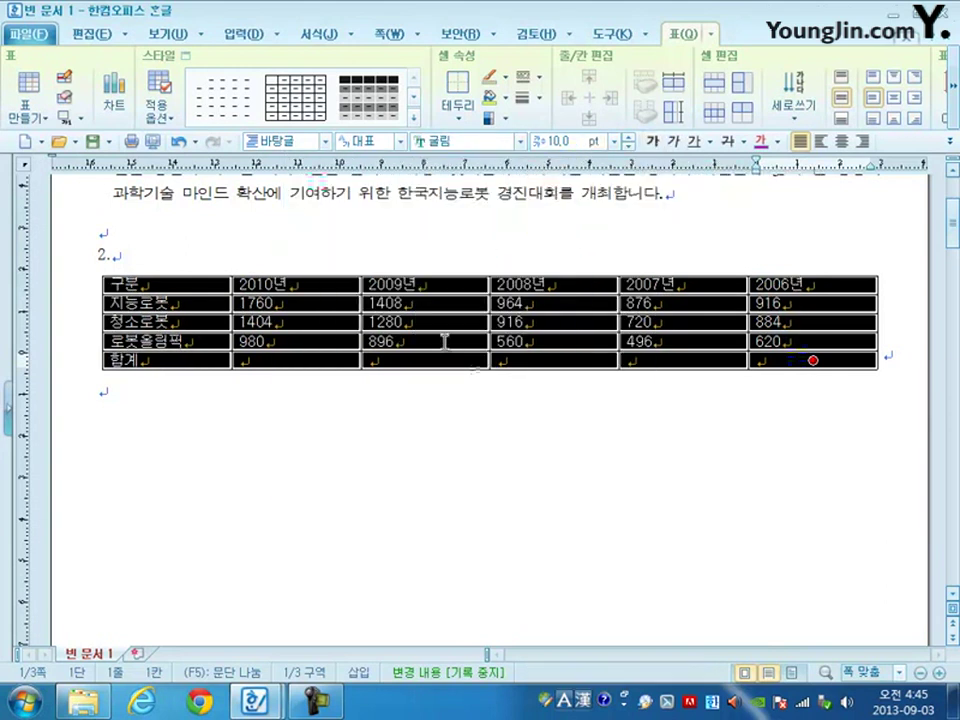
pyautogui.click(843, 144)
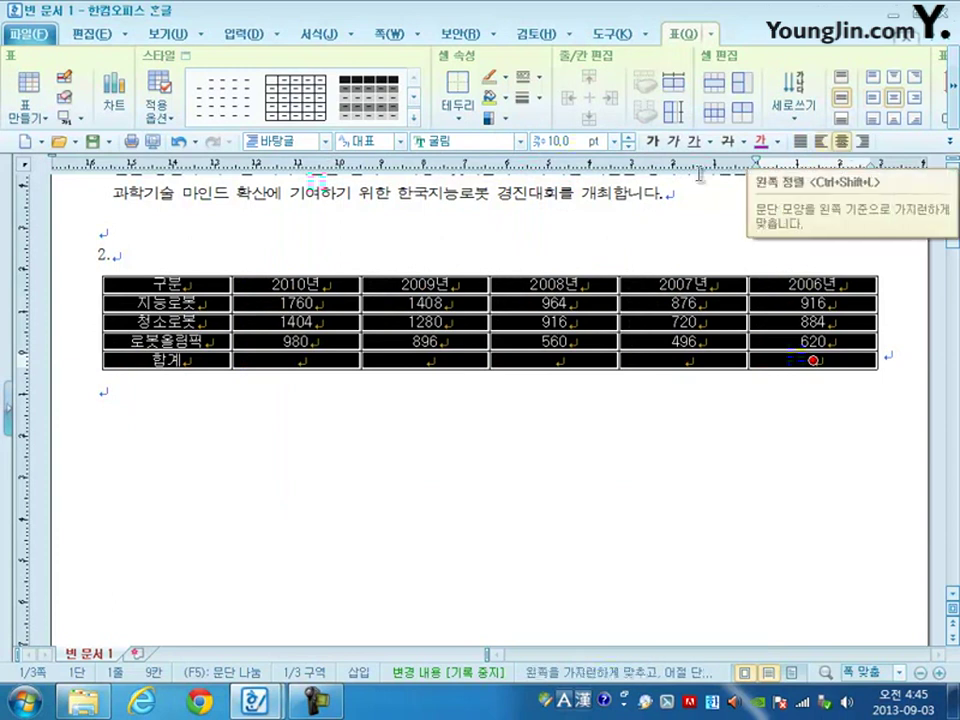
# Add thousands separators to the cells under the year headings, including the 합계 row, and right-align them.
pyautogui.moveTo(300, 303); pyautogui.dragTo(783, 360)
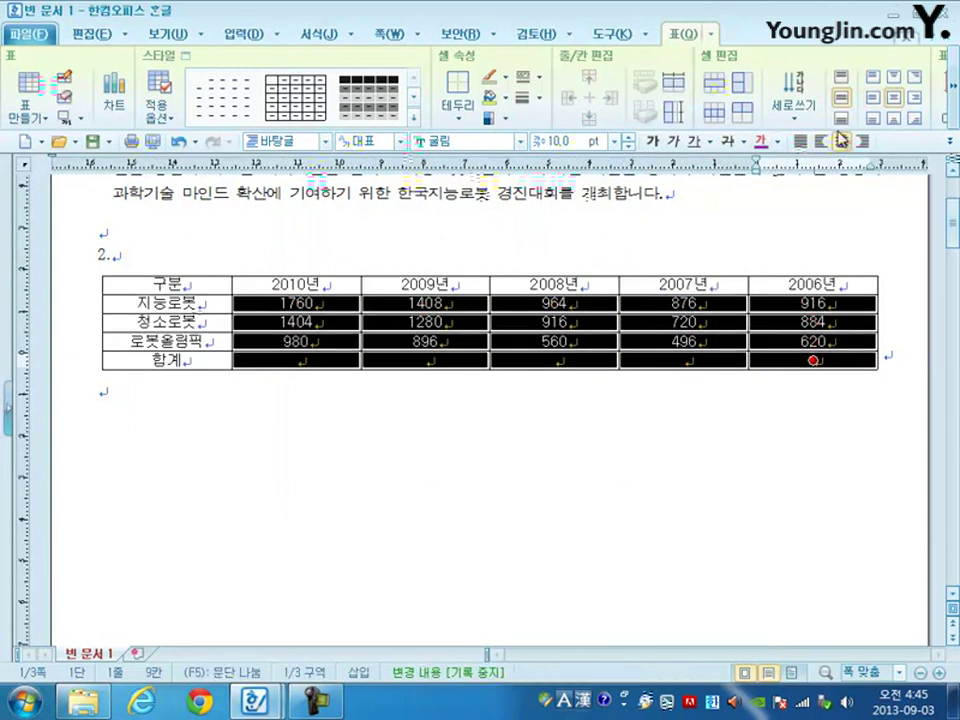
pyautogui.rightClick(662, 308)
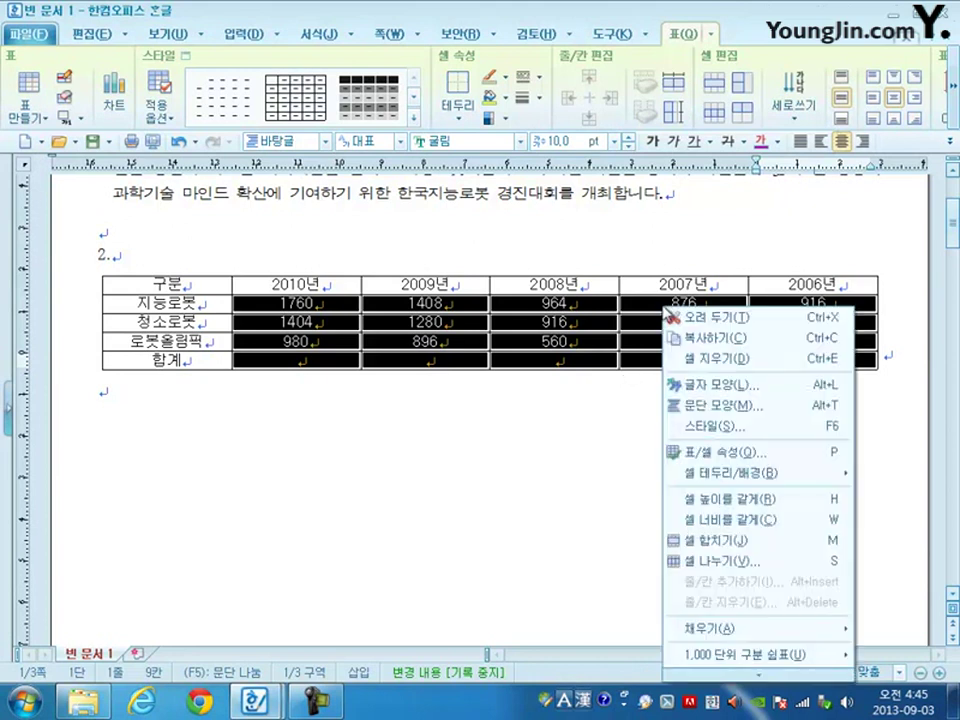
pyautogui.moveTo(812, 655)
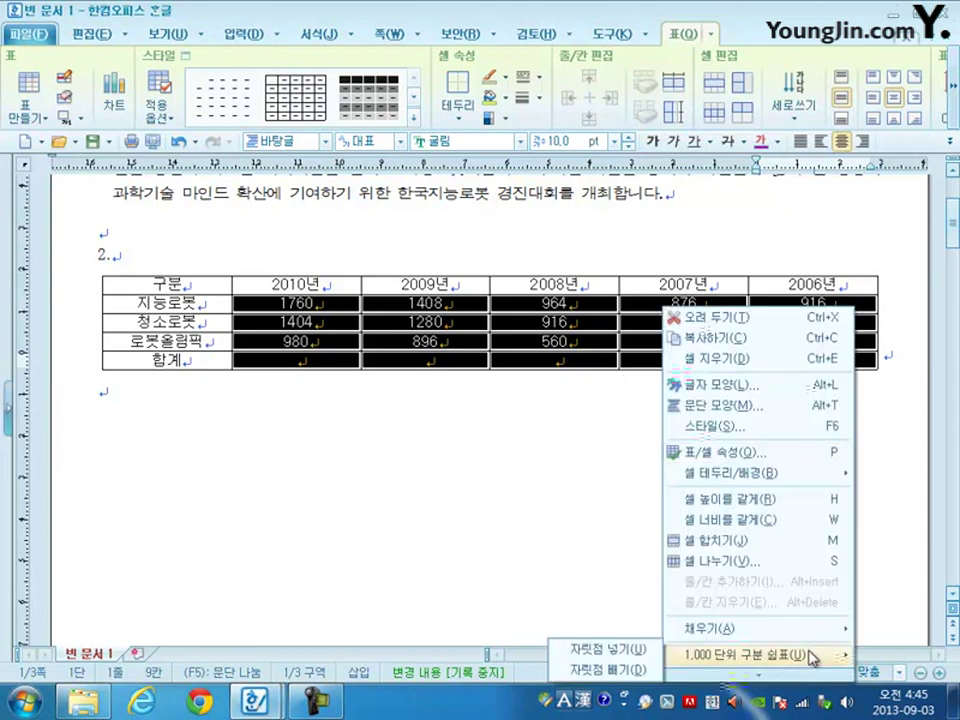
pyautogui.click(632, 652)
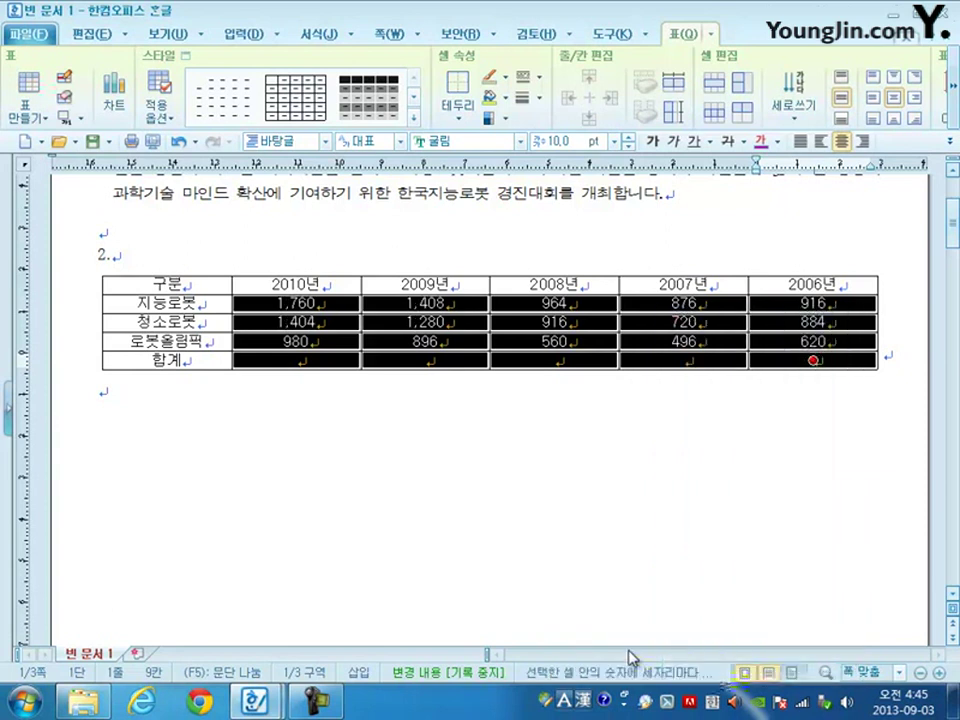
pyautogui.click(860, 145)
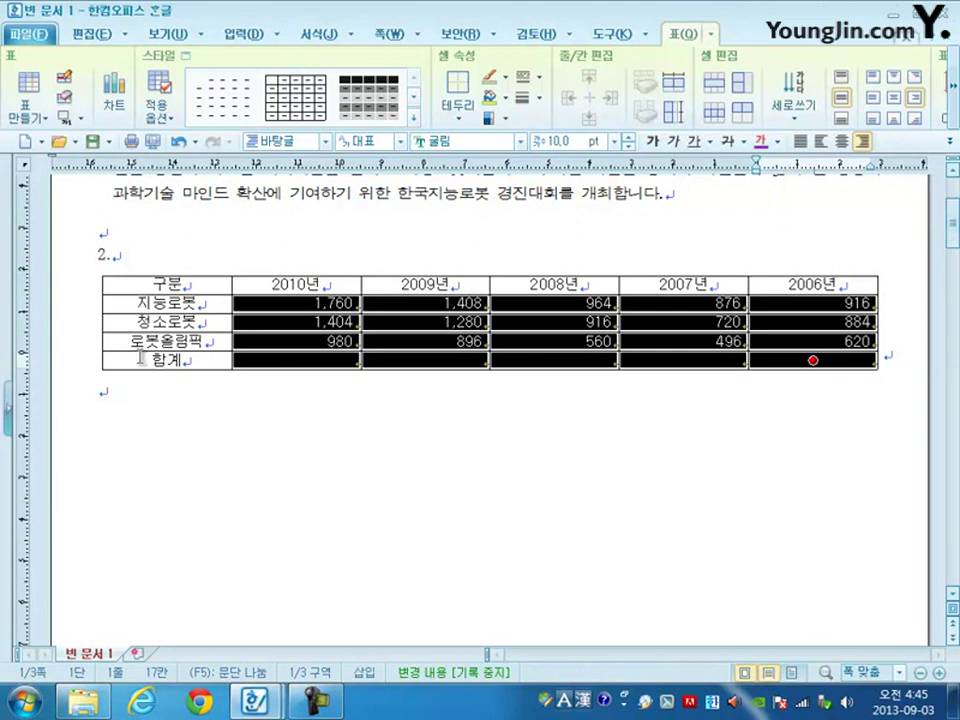
# Fill the 합계 row with block sums of the three robot rows for all five year columns.
pyautogui.rightClick(290, 360)
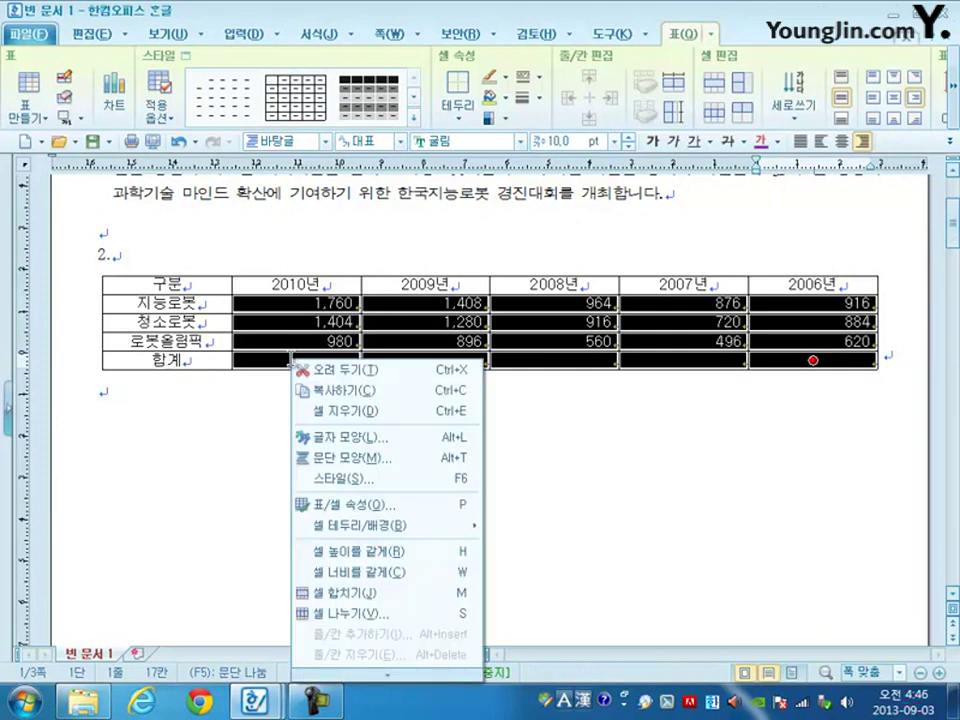
pyautogui.moveTo(400, 674)
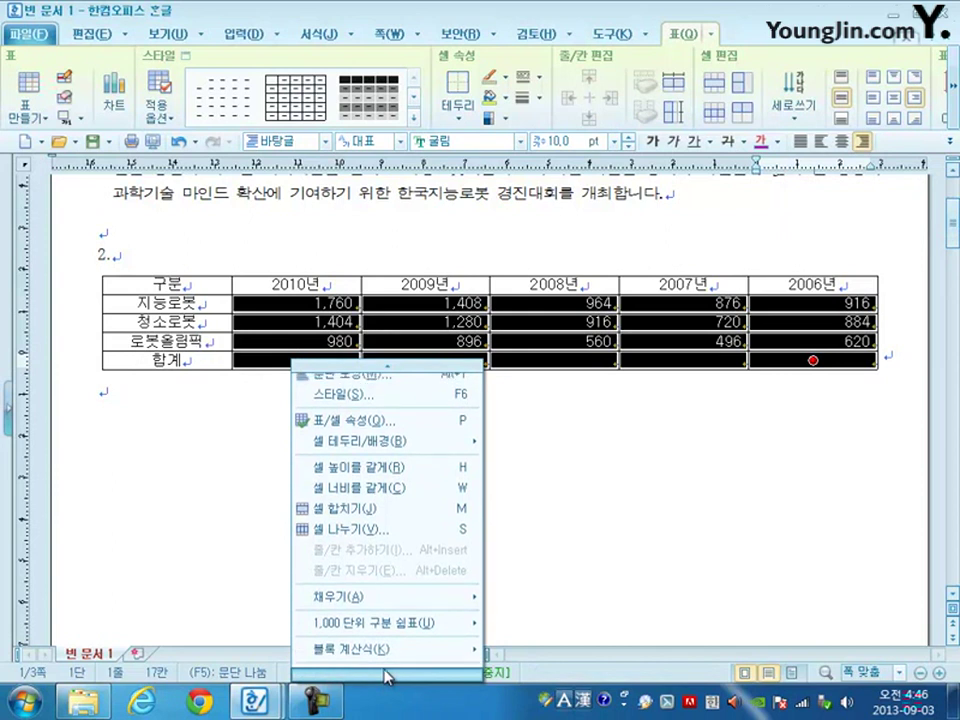
pyautogui.moveTo(390, 652)
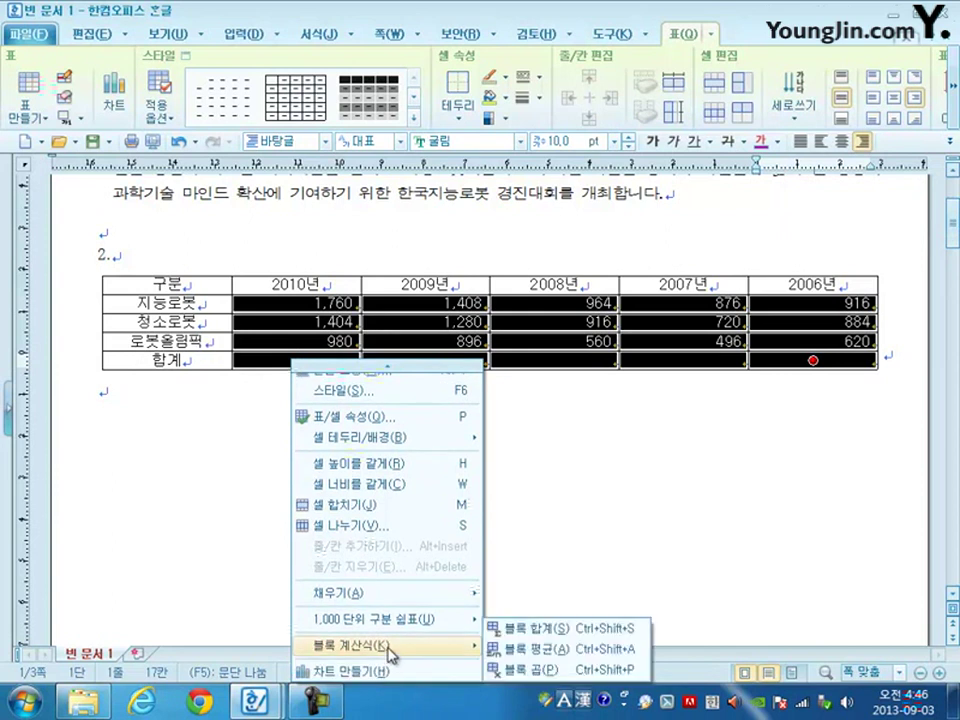
pyautogui.click(543, 630)
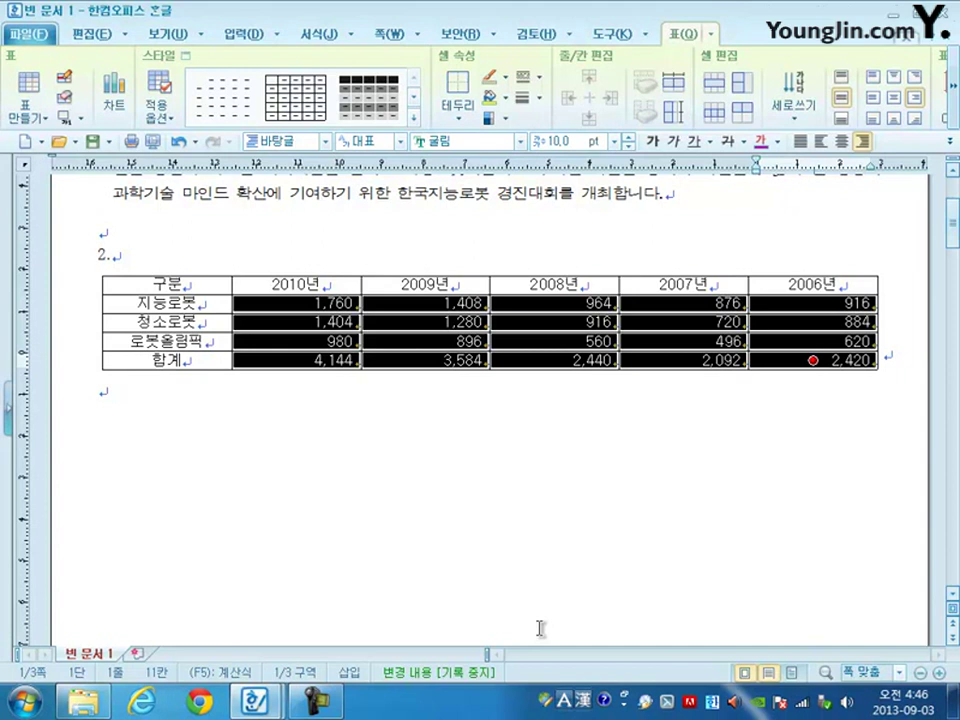
# Clear the 합계 values in the 2007년 and 2006년 columns.
pyautogui.click(712, 360)
pyautogui.moveTo(712, 360); pyautogui.dragTo(812, 360)
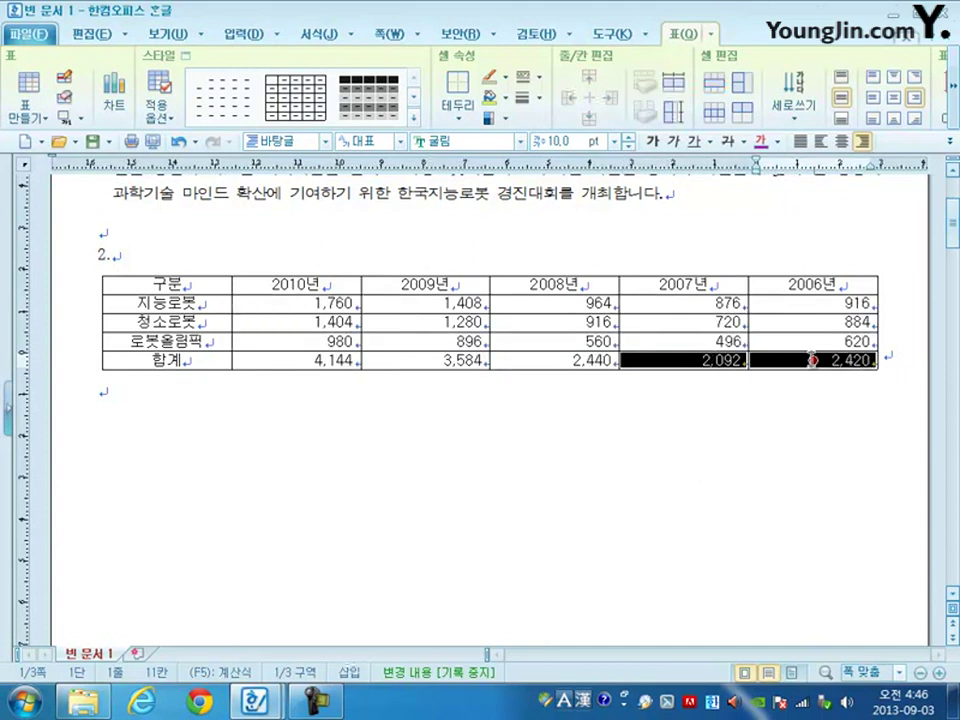
pyautogui.press('Delete')
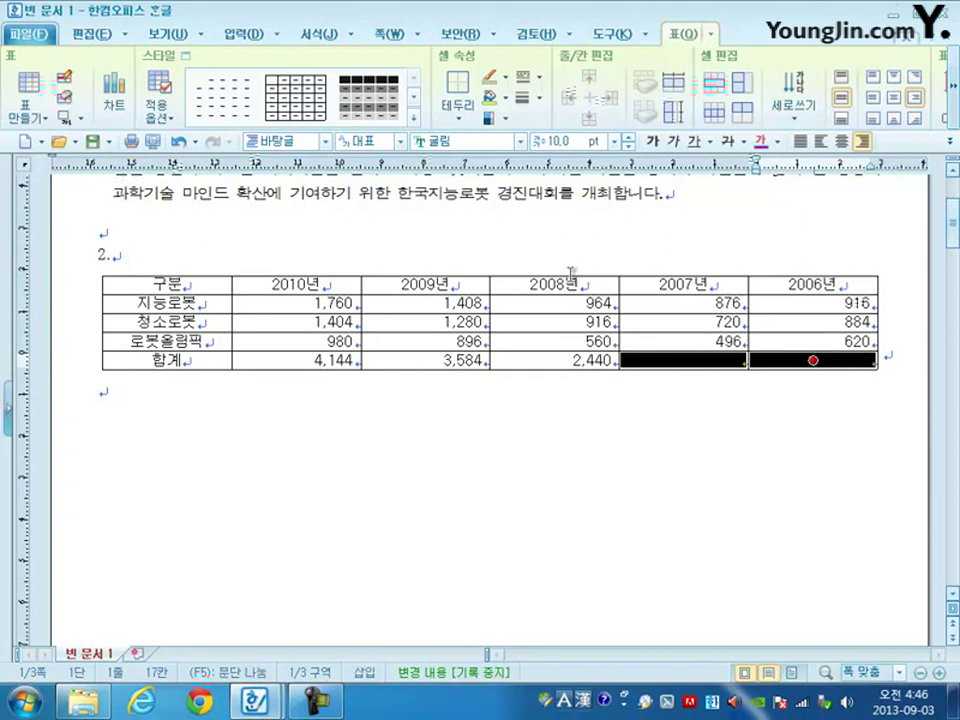
# Give the whole table a 0.5 mm double-line outside border.
pyautogui.moveTo(190, 284); pyautogui.dragTo(814, 360)
pyautogui.rightClick(473, 285)
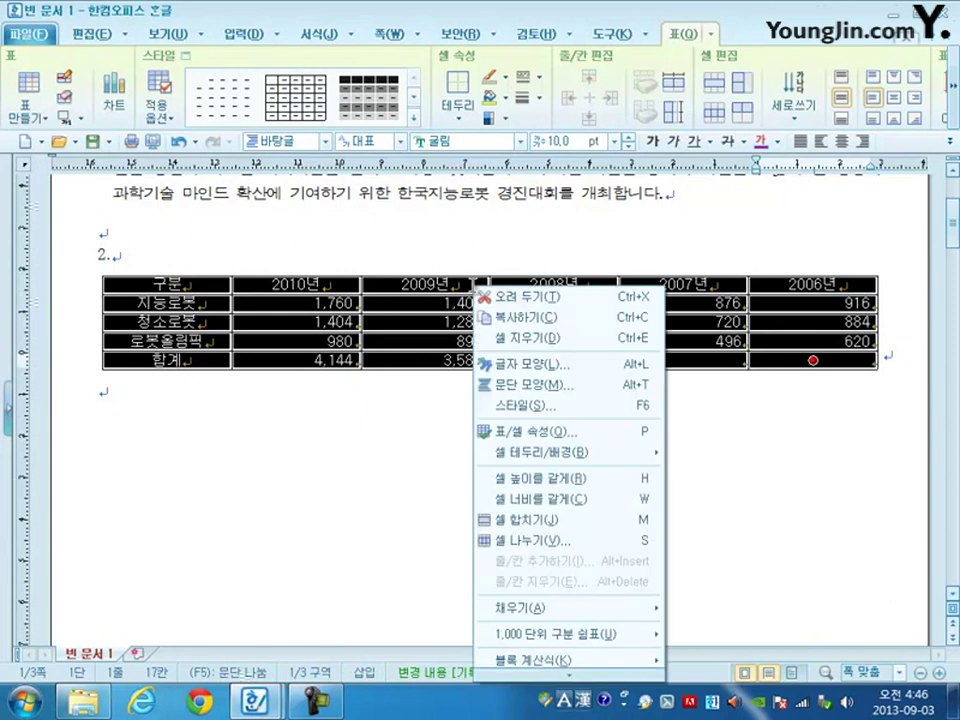
pyautogui.moveTo(614, 465)
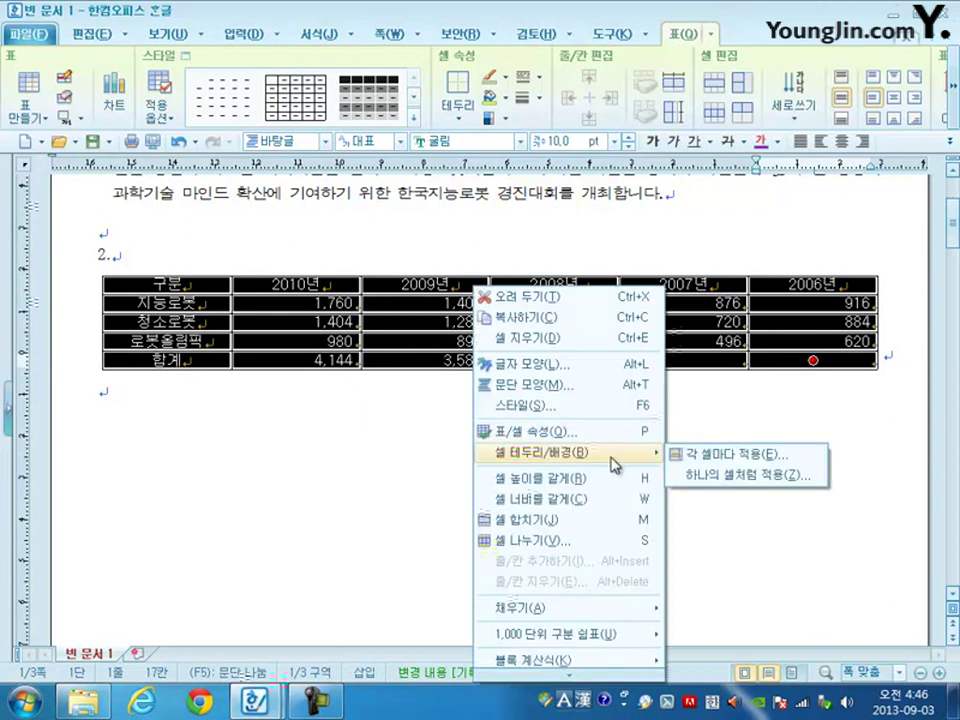
pyautogui.click(745, 466)
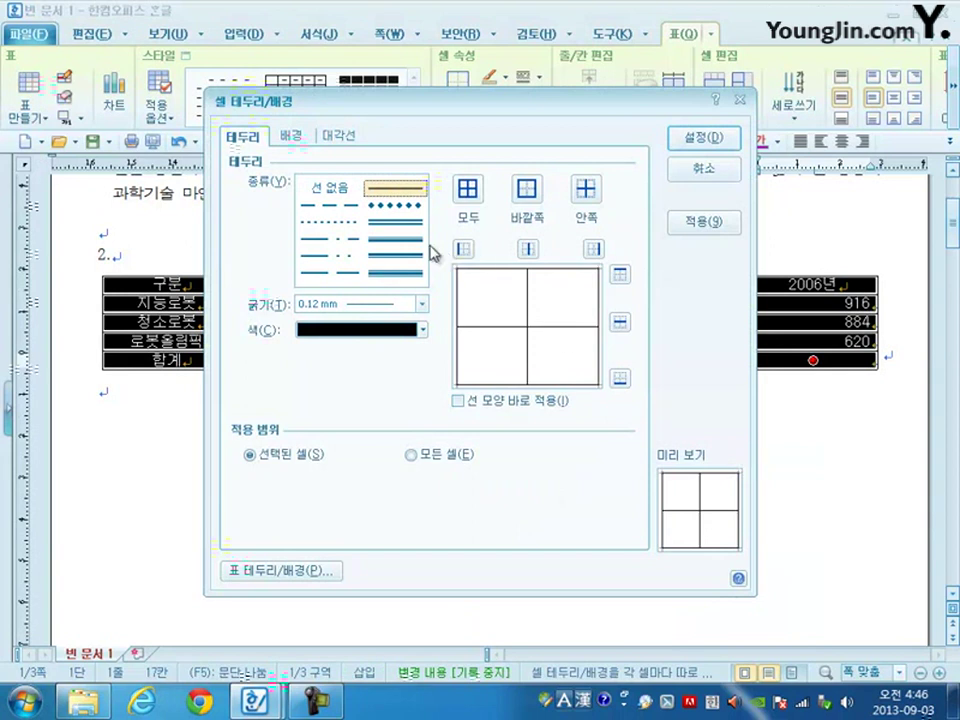
pyautogui.click(402, 222)
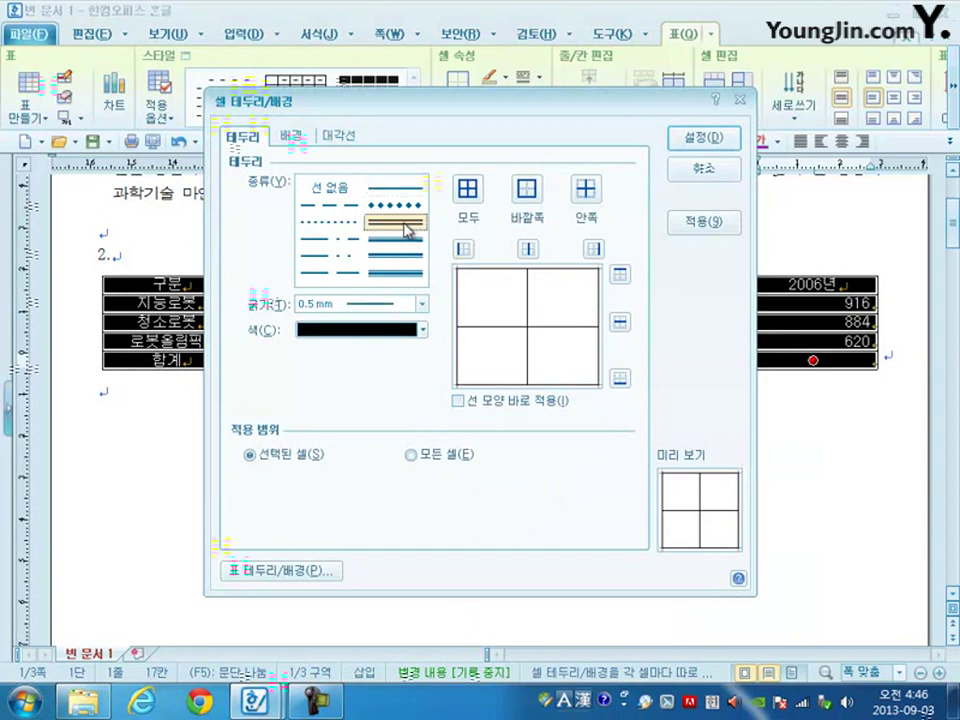
pyautogui.click(526, 190)
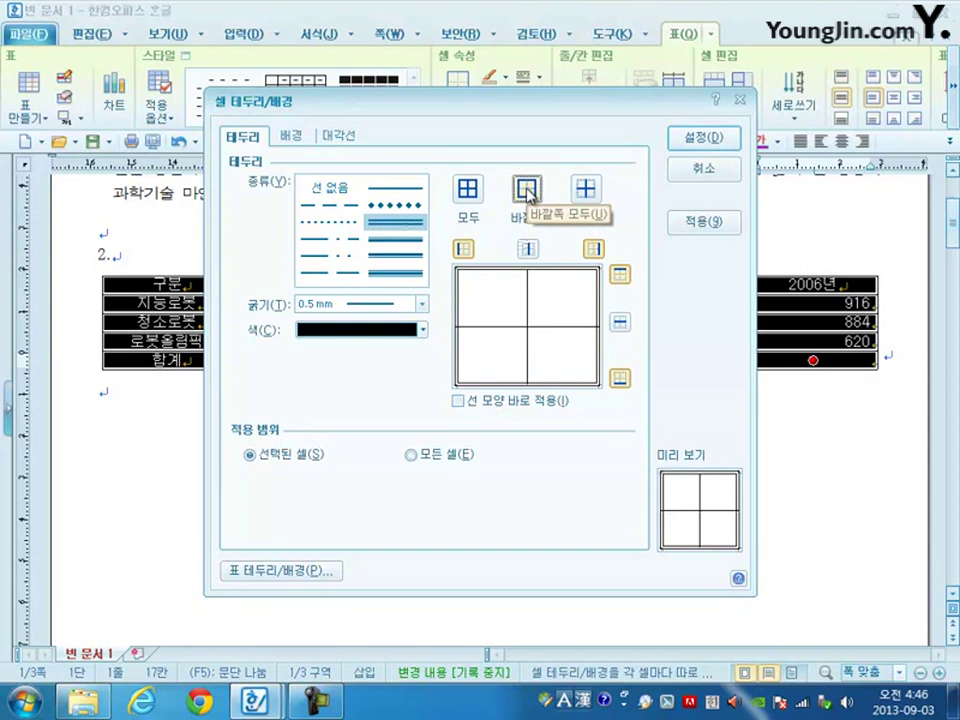
pyautogui.click(734, 143)
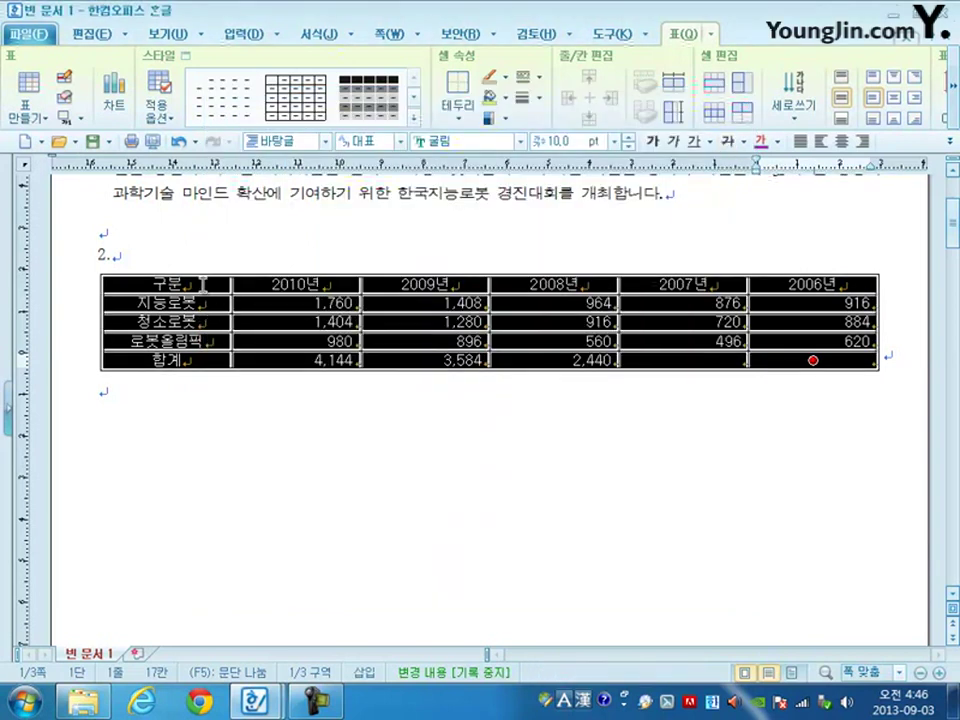
# Set the bottom border of the table's header row to a double line.
pyautogui.moveTo(202, 283); pyautogui.dragTo(813, 285)
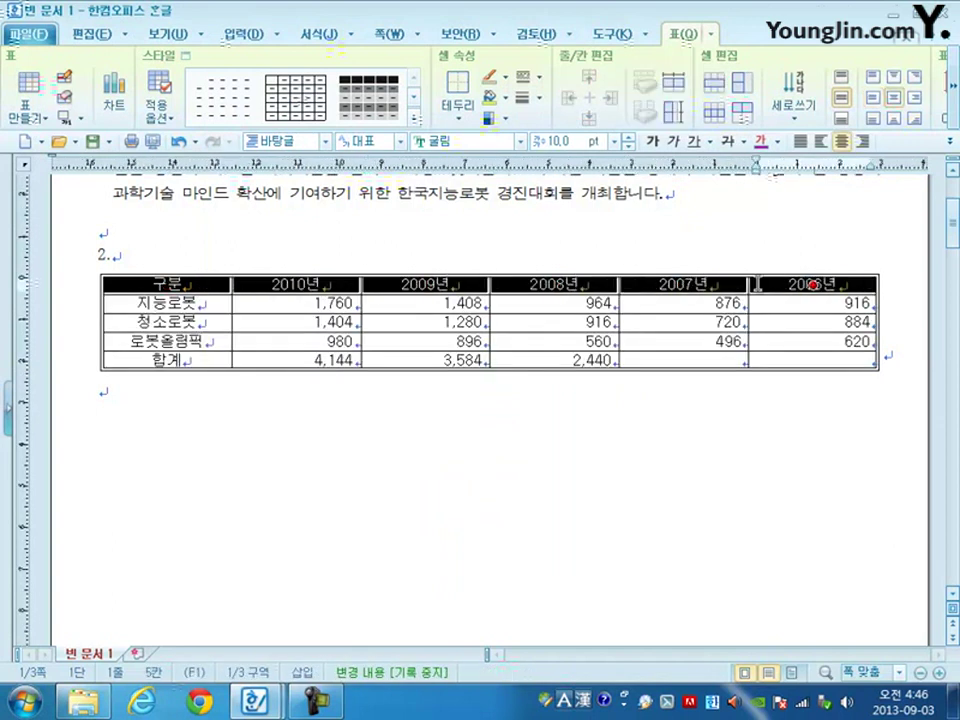
pyautogui.rightClick(640, 287)
pyautogui.moveTo(765, 460)
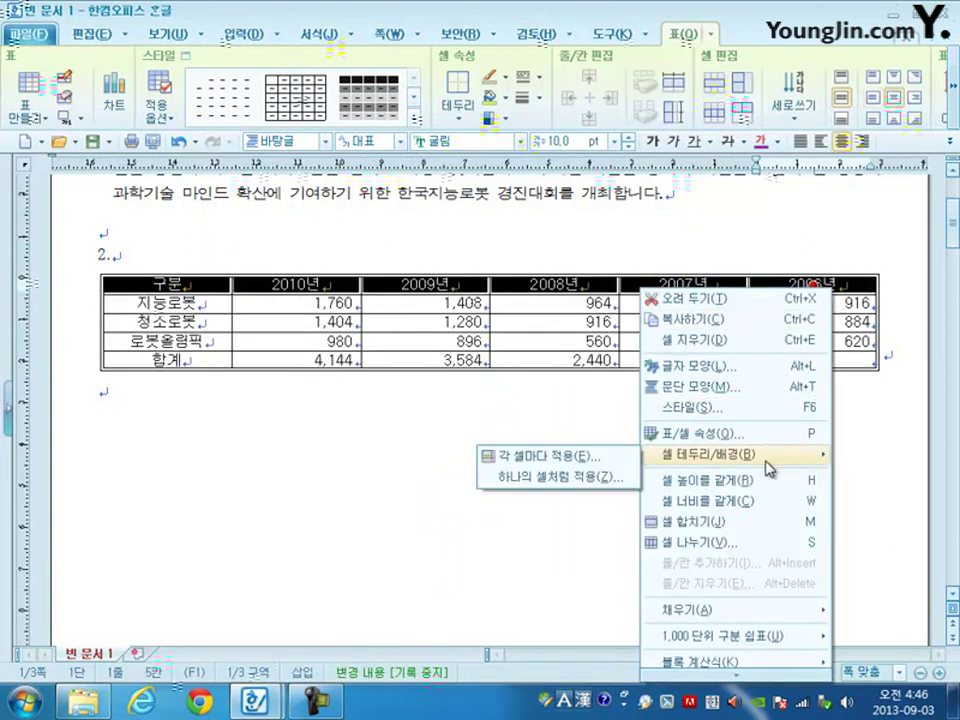
pyautogui.click(550, 456)
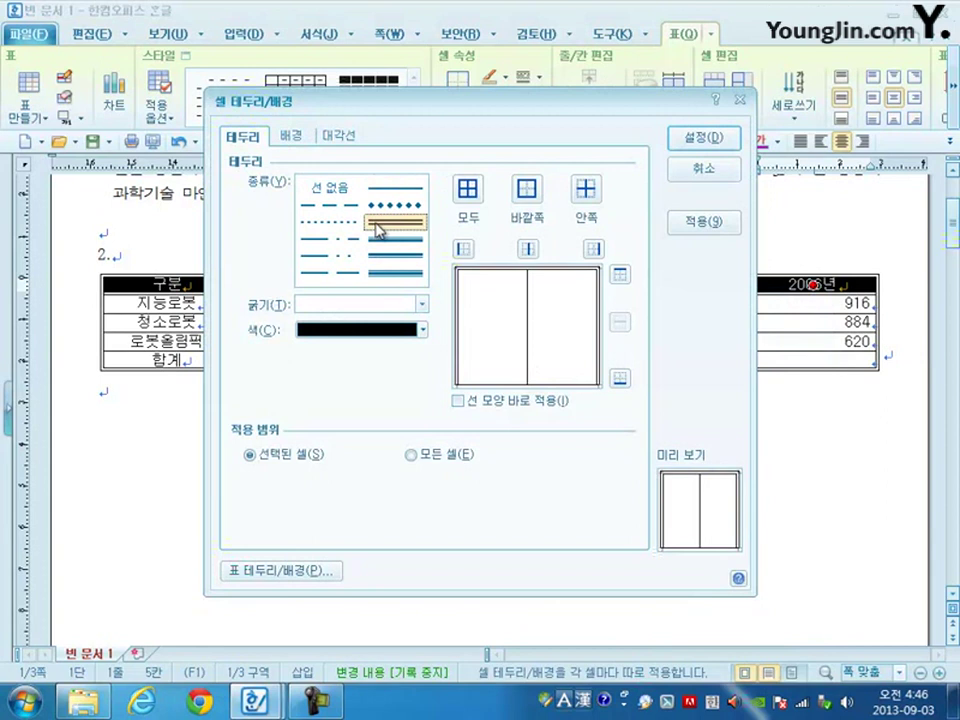
pyautogui.click(620, 378)
pyautogui.click(704, 137)
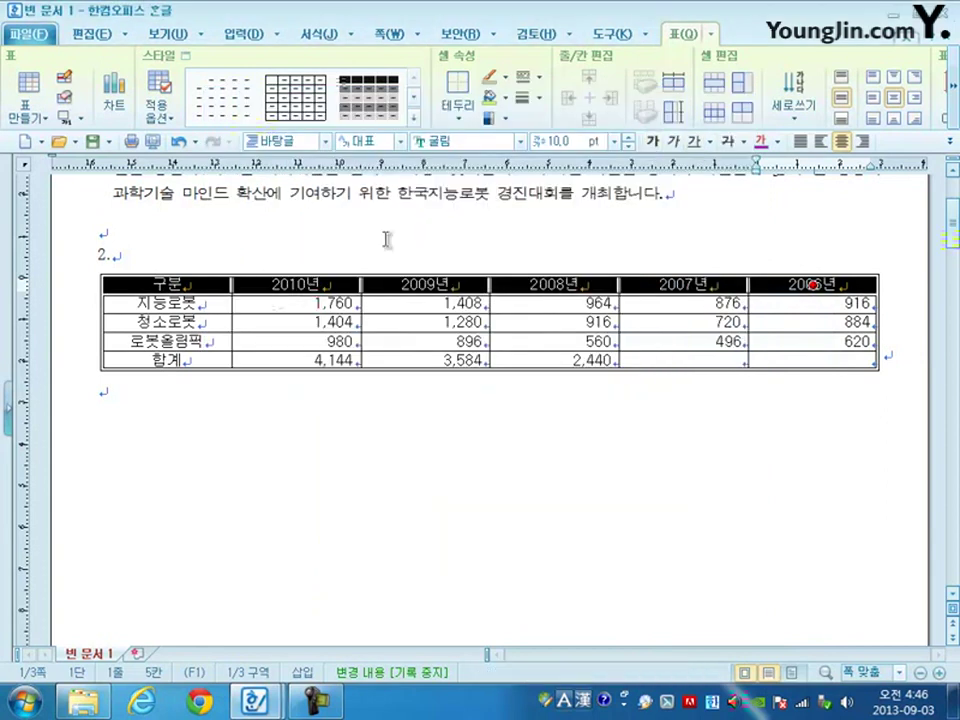
# Set the right border of the 구분 column to a 0.5 mm double line.
pyautogui.moveTo(200, 288); pyautogui.dragTo(168, 360)
pyautogui.rightClick(209, 303)
pyautogui.moveTo(375, 474)
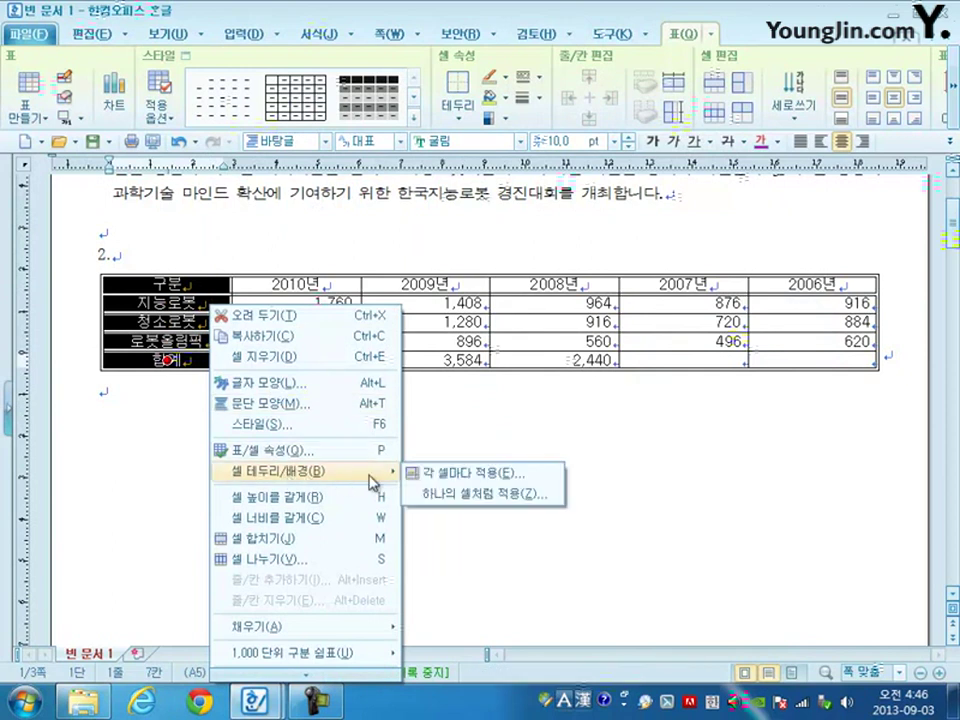
pyautogui.click(446, 476)
pyautogui.click(410, 223)
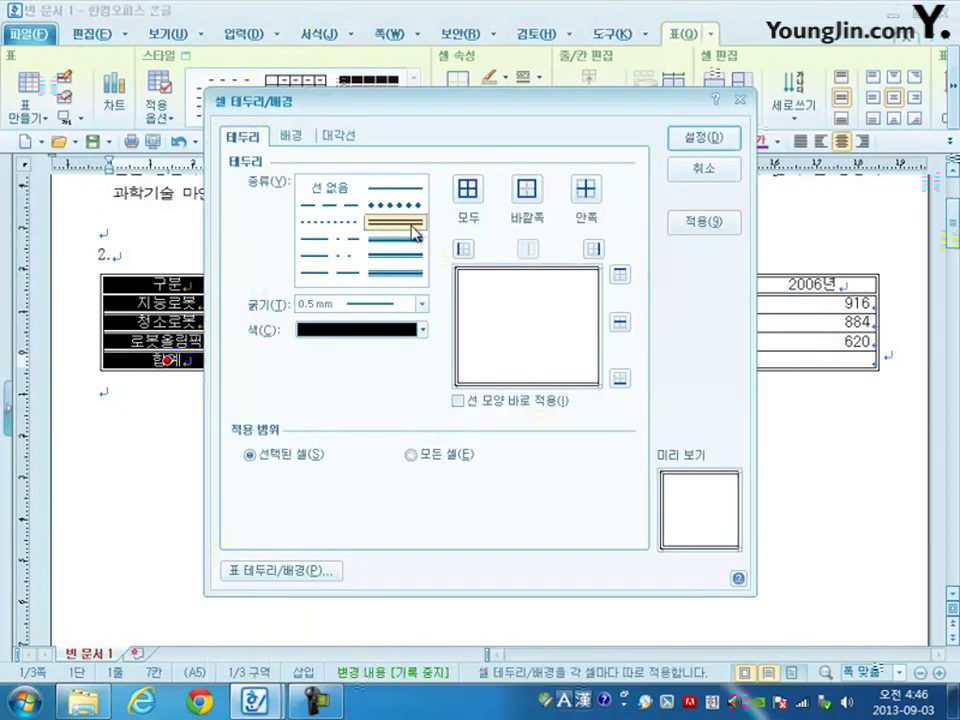
pyautogui.click(593, 248)
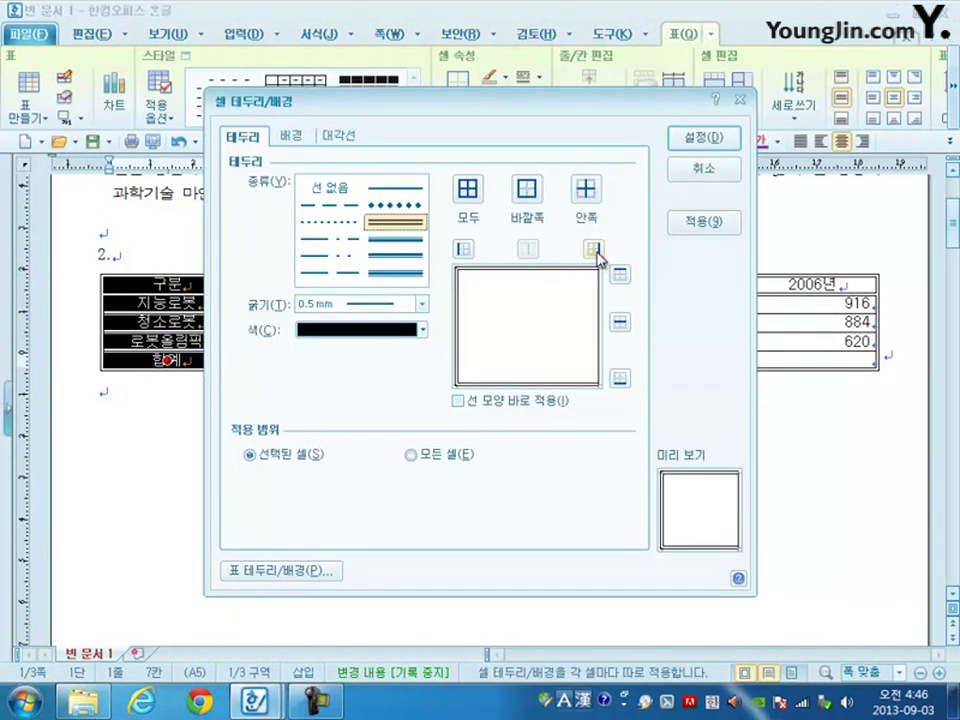
pyautogui.click(703, 146)
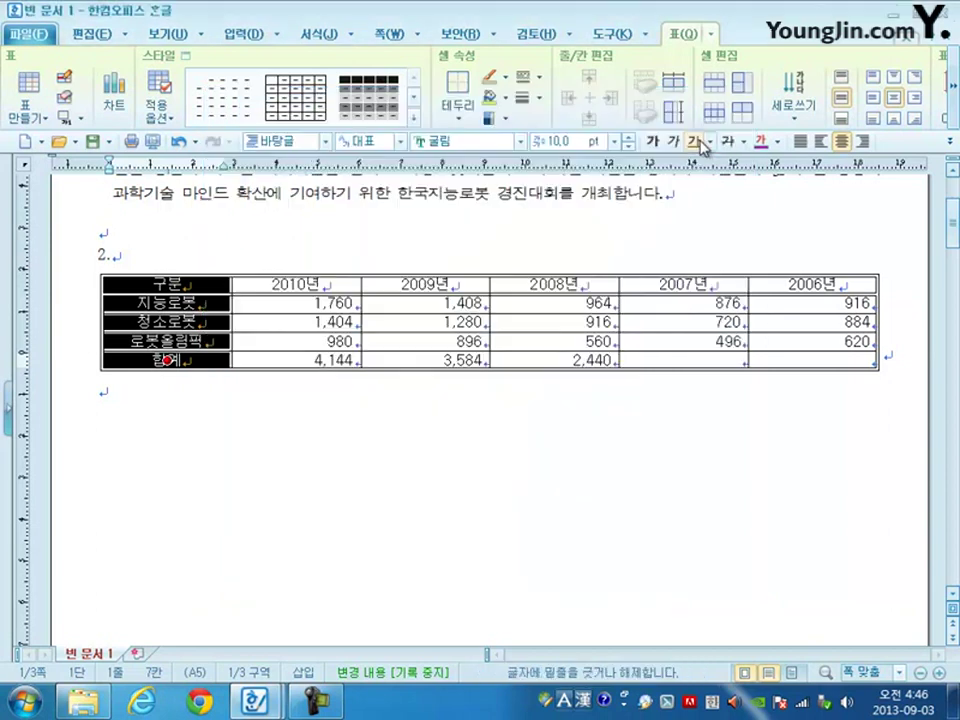
# Add a single solid / diagonal line to each of the two empty 합계 cells under 2007년 and 2006년.
pyautogui.click(707, 362)
pyautogui.moveTo(707, 362); pyautogui.dragTo(752, 364)
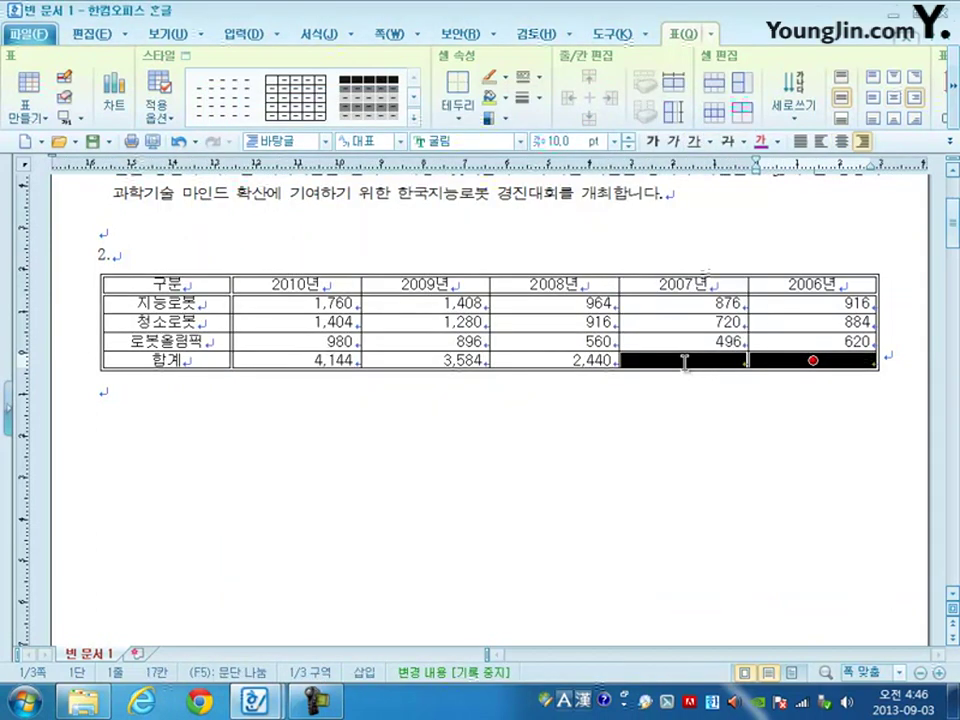
pyautogui.rightClick(692, 370)
pyautogui.moveTo(716, 532)
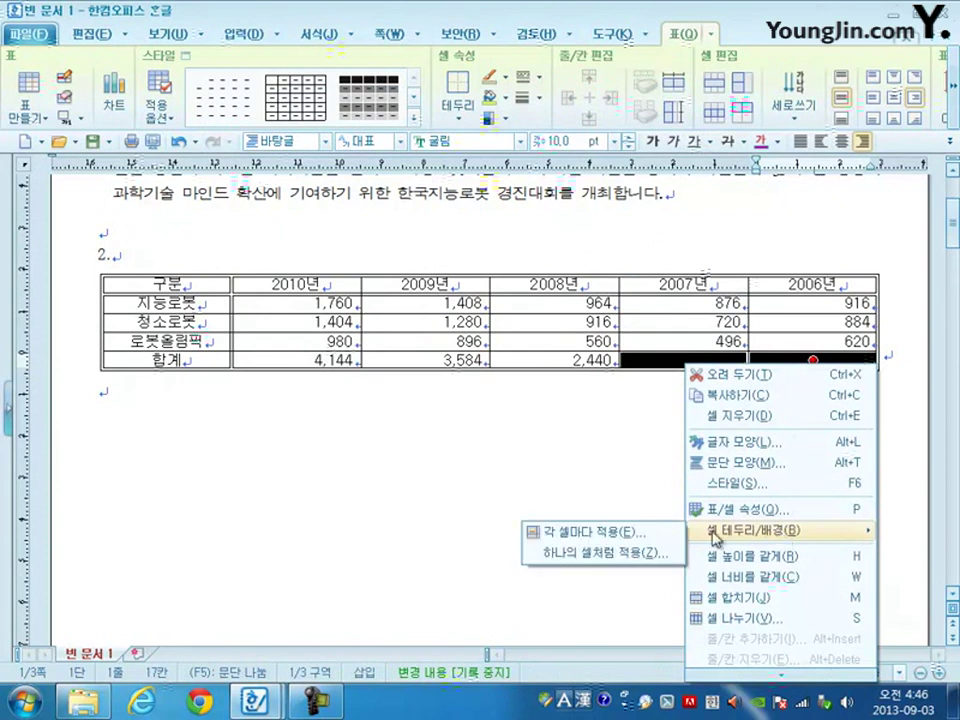
pyautogui.click(639, 538)
pyautogui.click(330, 137)
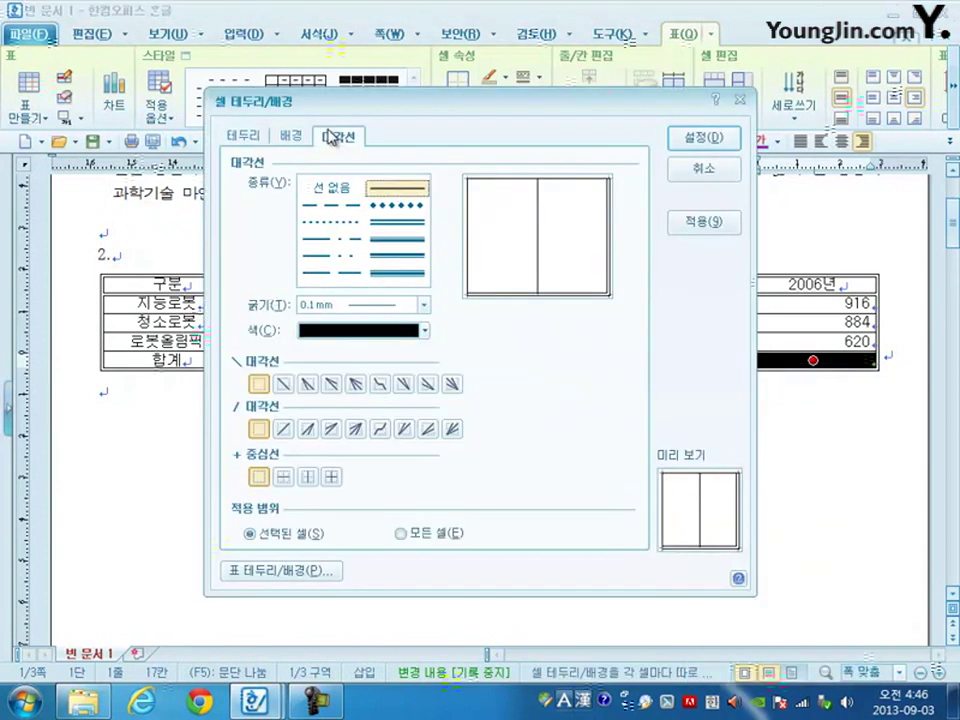
pyautogui.click(283, 429)
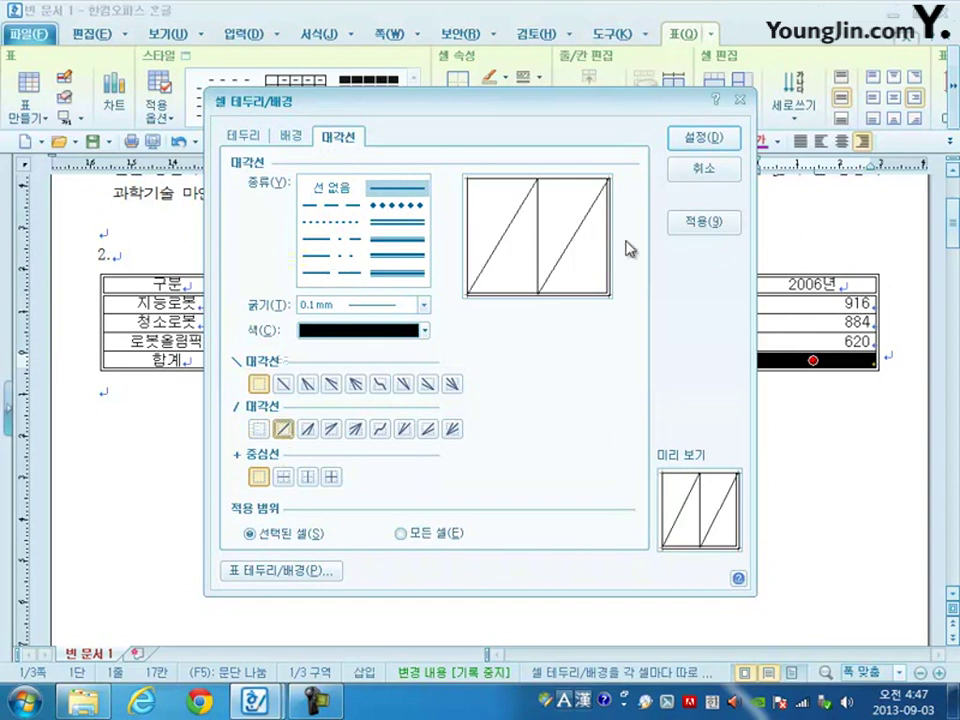
pyautogui.click(701, 137)
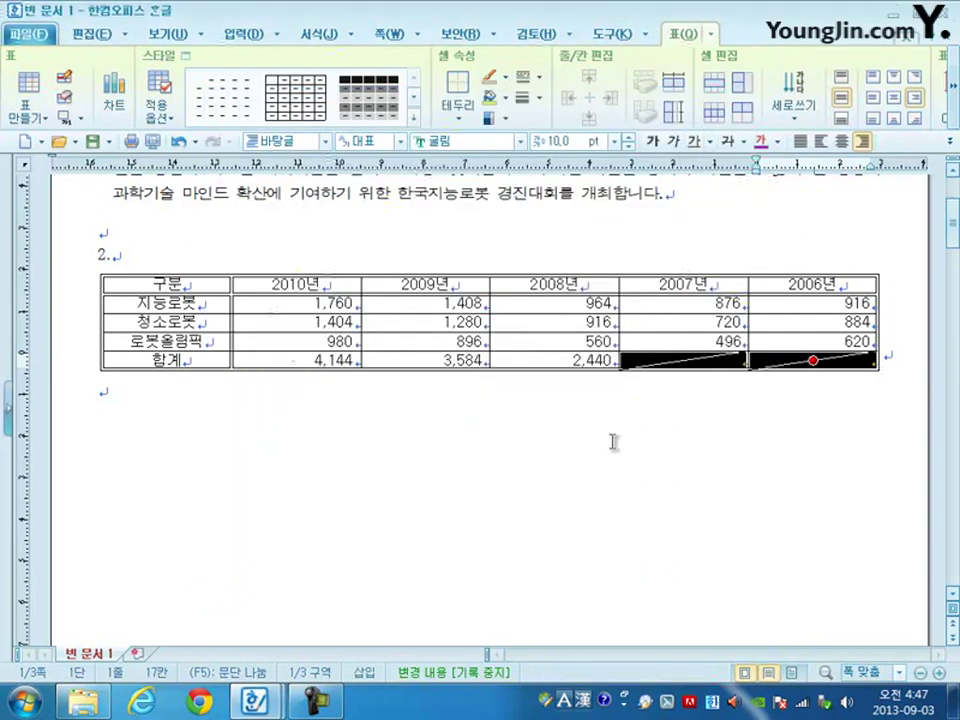
pyautogui.click(614, 442)
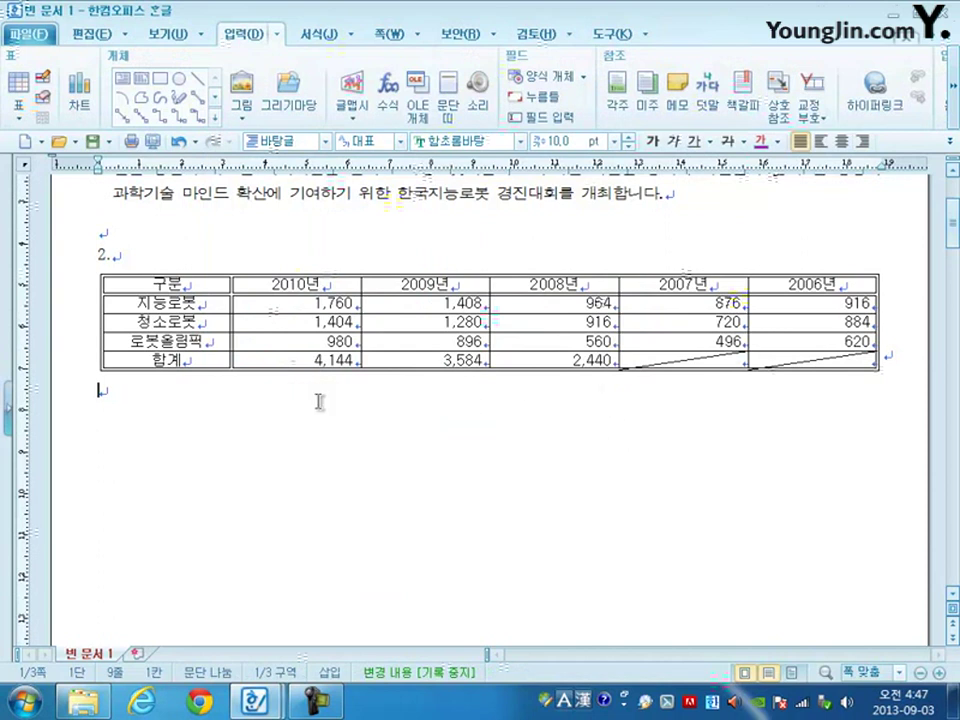
# Insert a caption for the robot contest table.
pyautogui.click(284, 276)
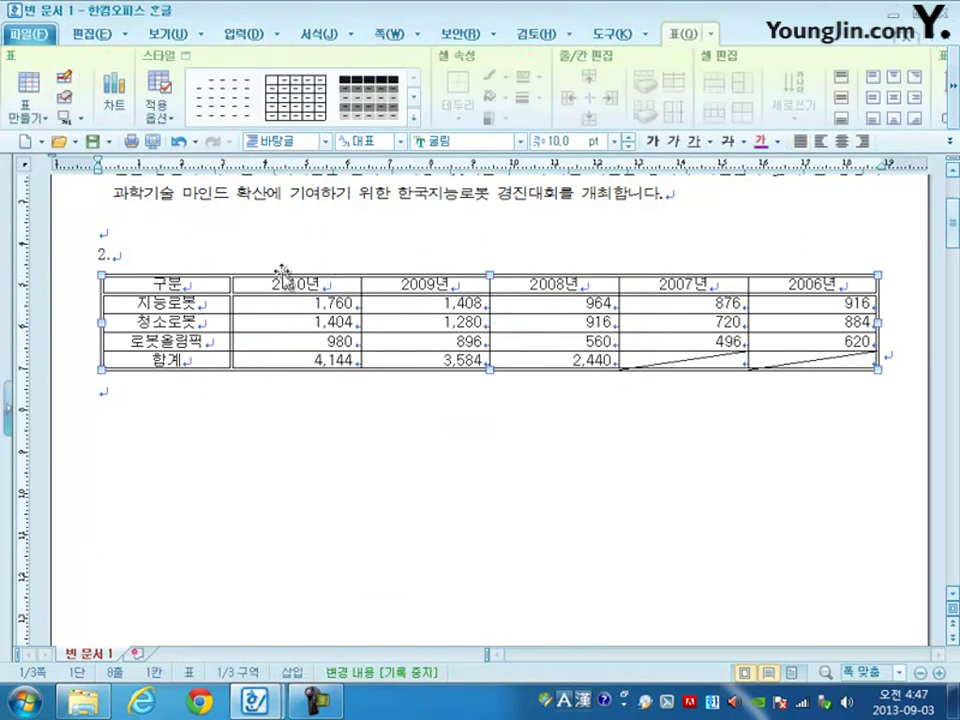
pyautogui.rightClick(284, 276)
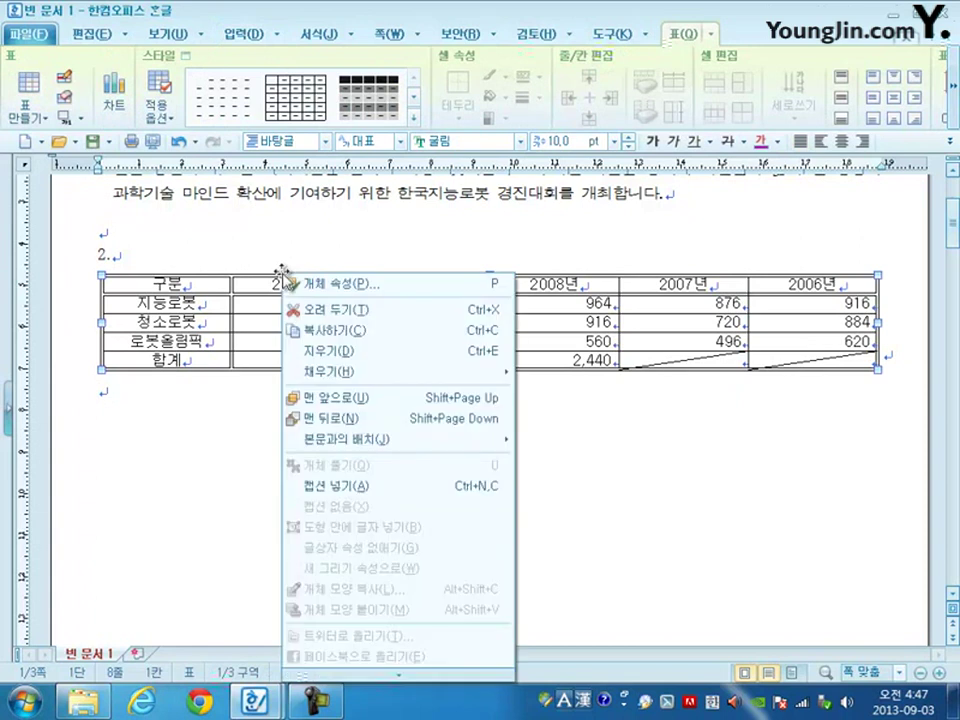
pyautogui.click(337, 487)
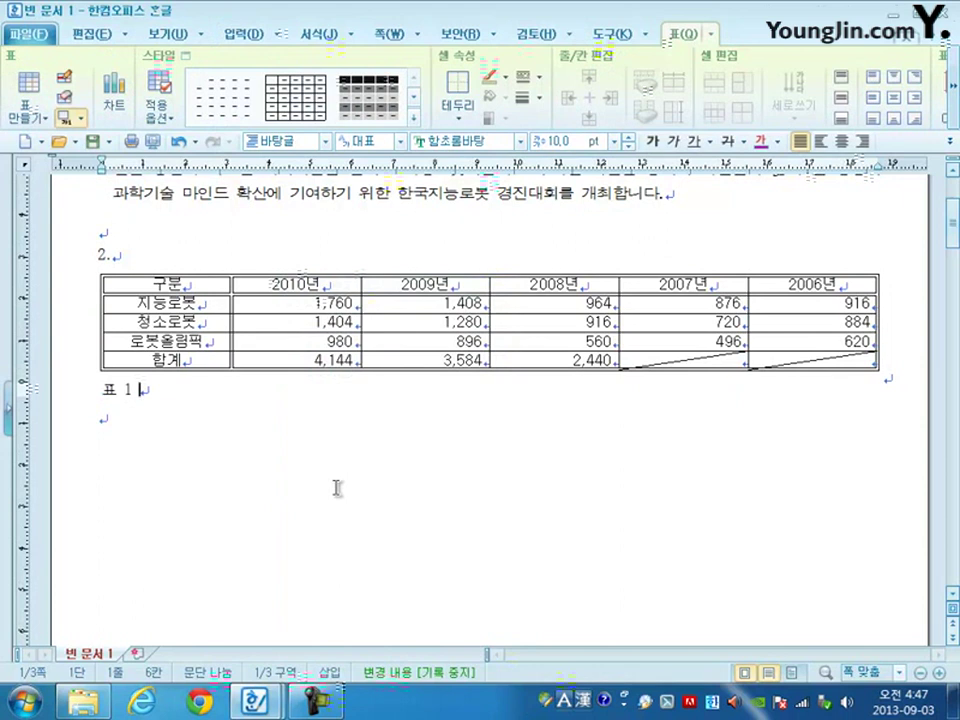
# Move the table's caption above the table and right-align it.
pyautogui.rightClick(218, 278)
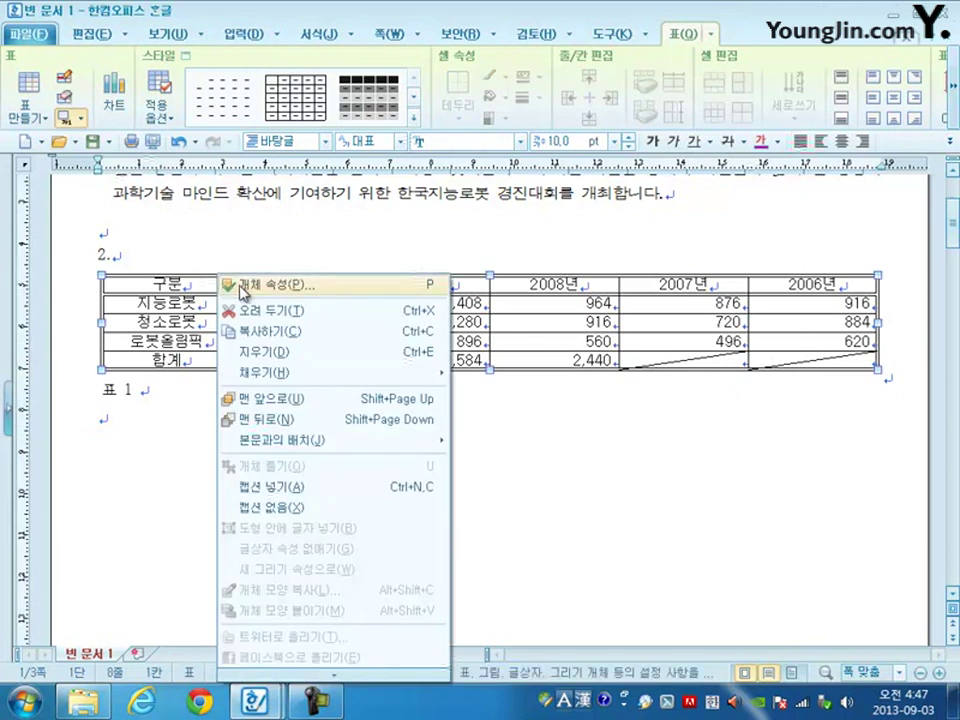
pyautogui.click(241, 288)
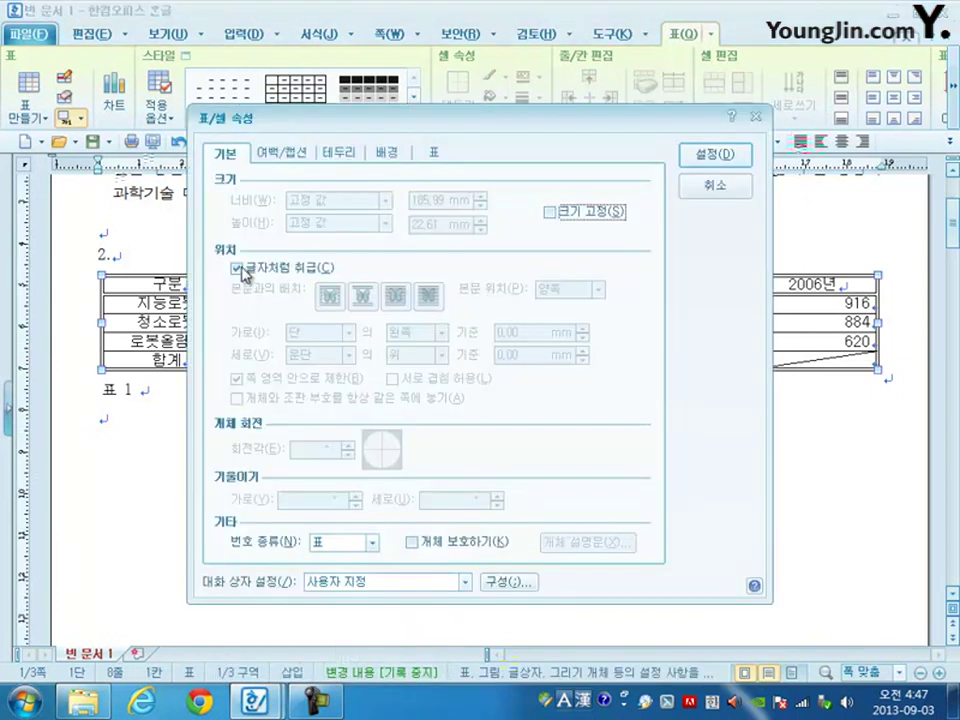
pyautogui.click(290, 155)
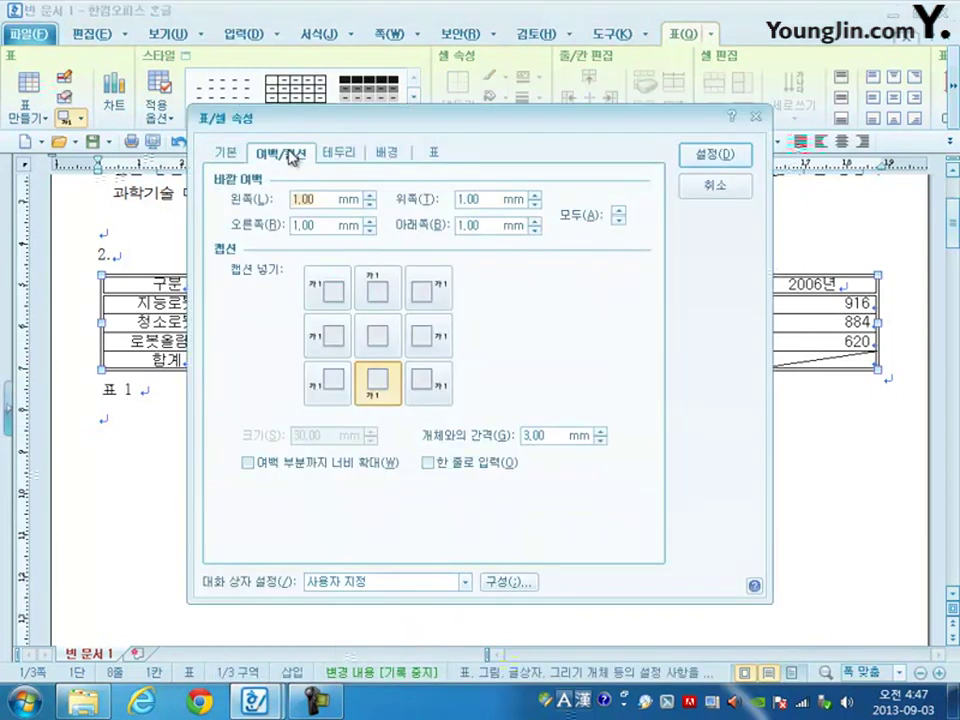
pyautogui.click(366, 292)
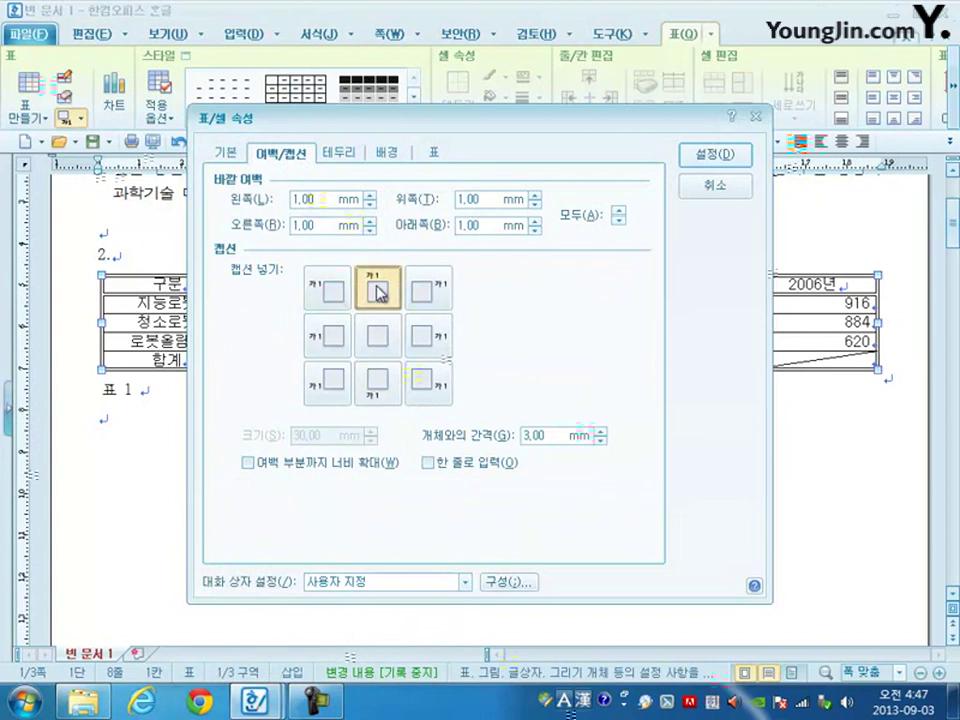
pyautogui.click(734, 158)
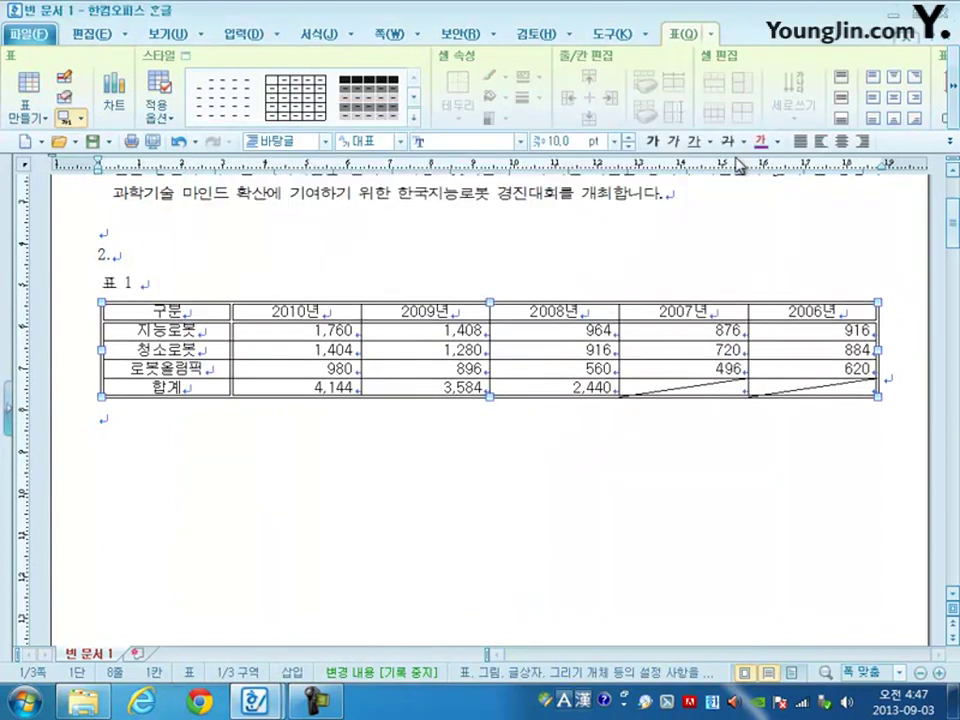
pyautogui.click(133, 283)
pyautogui.click(859, 142)
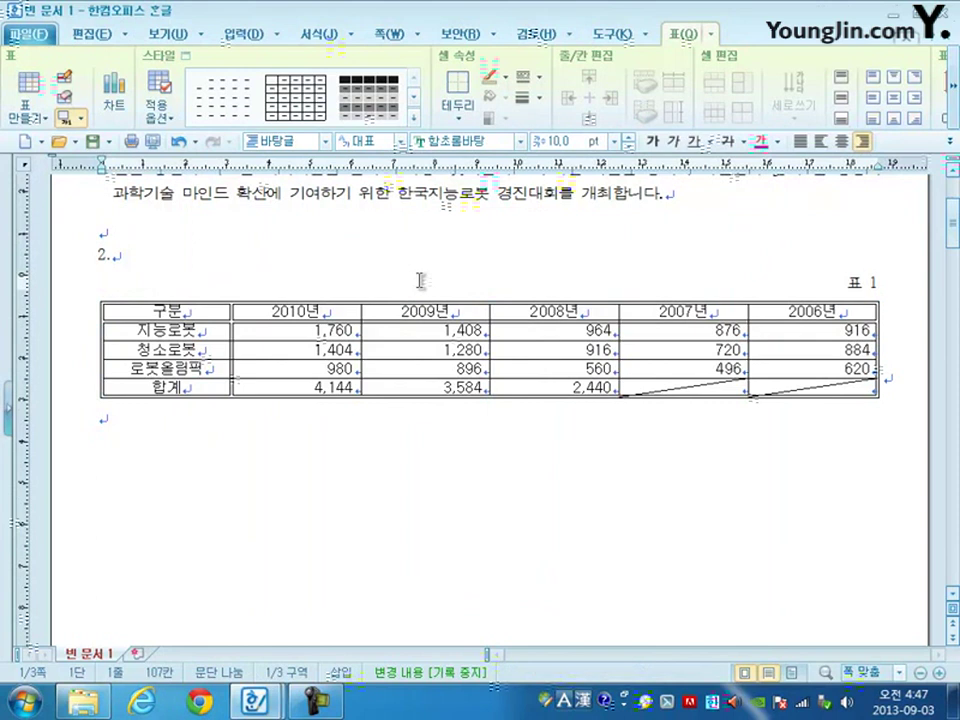
# Set the font of the table's caption text to 굴림.
pyautogui.click(82, 121)
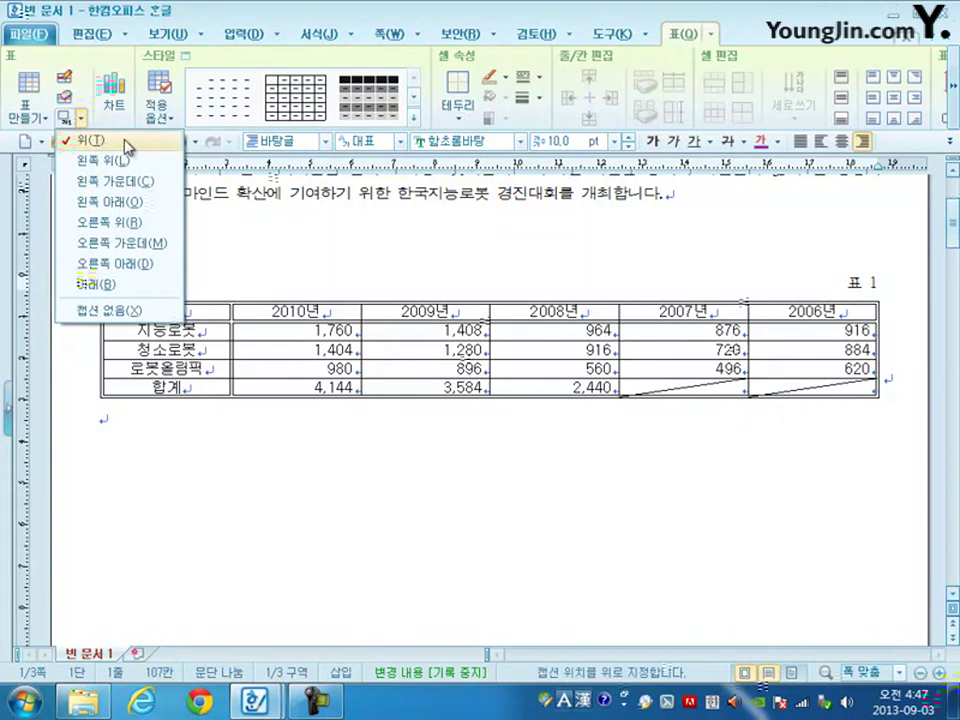
pyautogui.click(835, 284)
pyautogui.hotkey('shift', 'End')
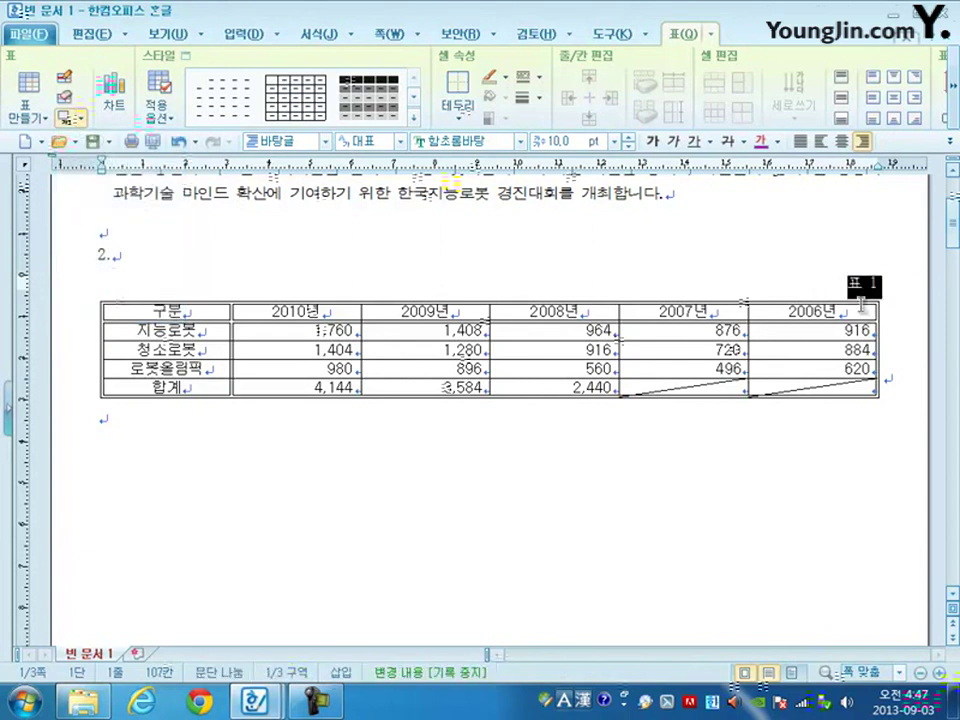
pyautogui.click(487, 141)
pyautogui.write('굴림')
pyautogui.press('Return')
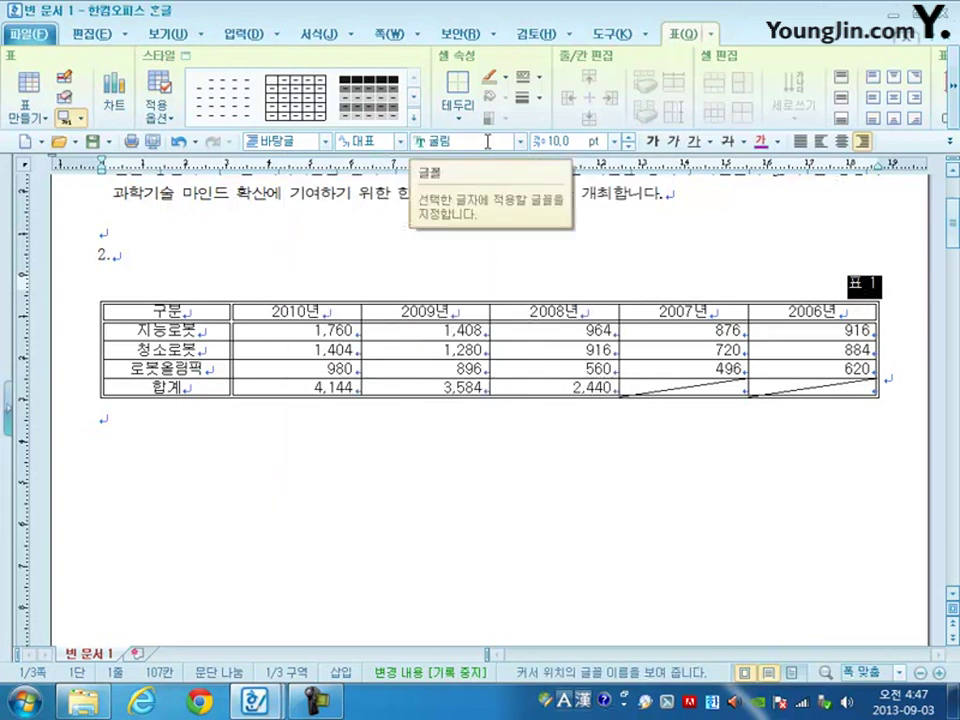
# Replace the table's caption text with "연도별 로봇경진대회 참가 현황(단위 : 명)".
pyautogui.write('연도별')
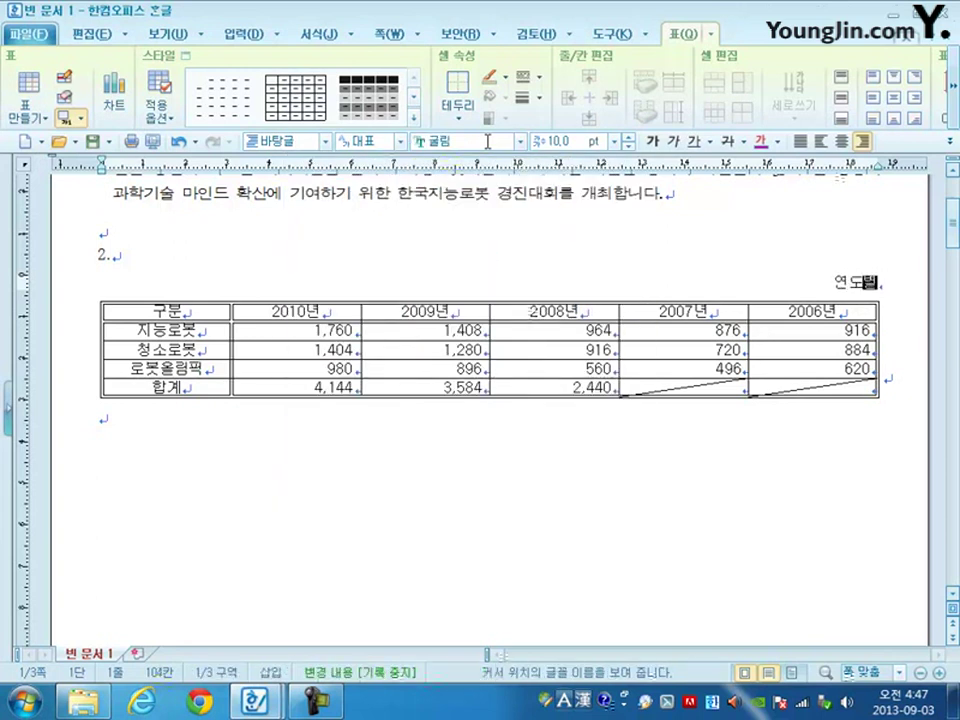
pyautogui.write(' 로봇경진대회 치')
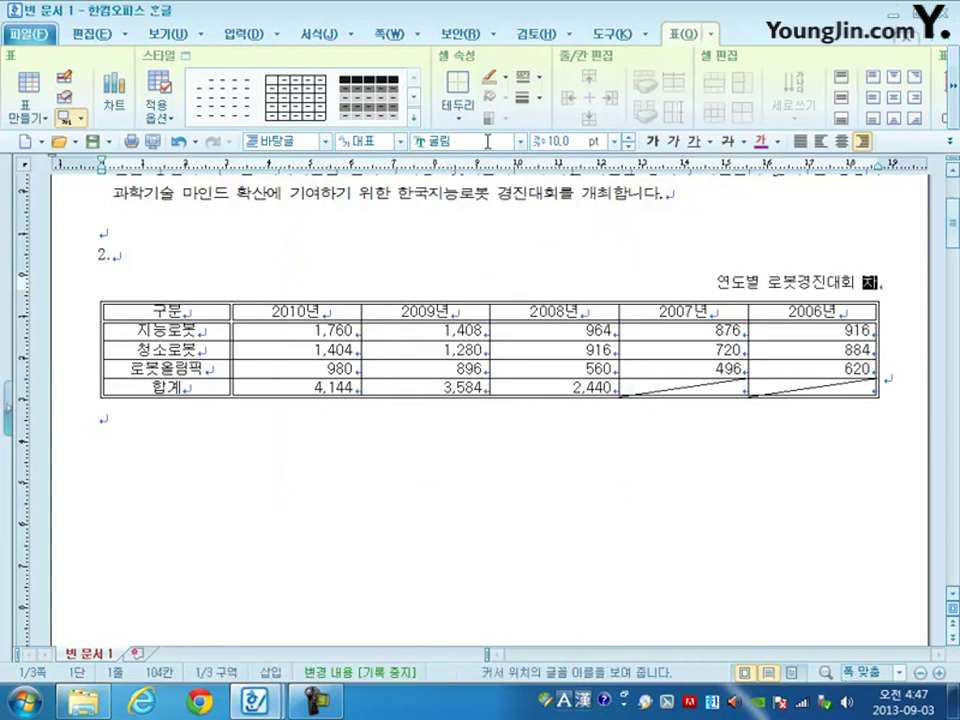
pyautogui.write('참가 ㅎ황')
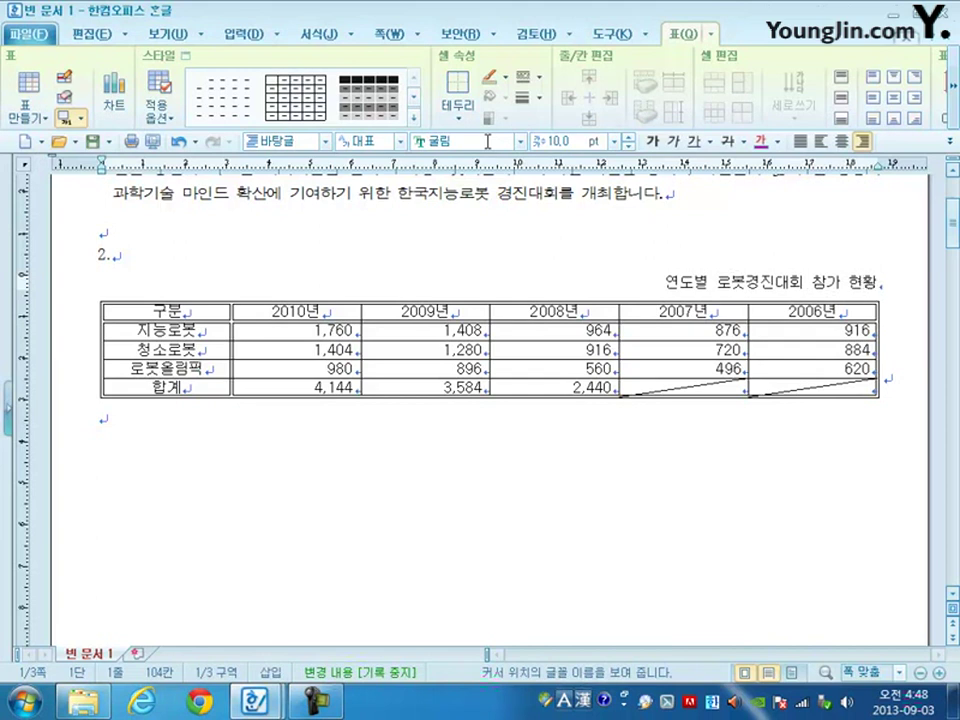
pyautogui.write('(단ㄷ위 :')
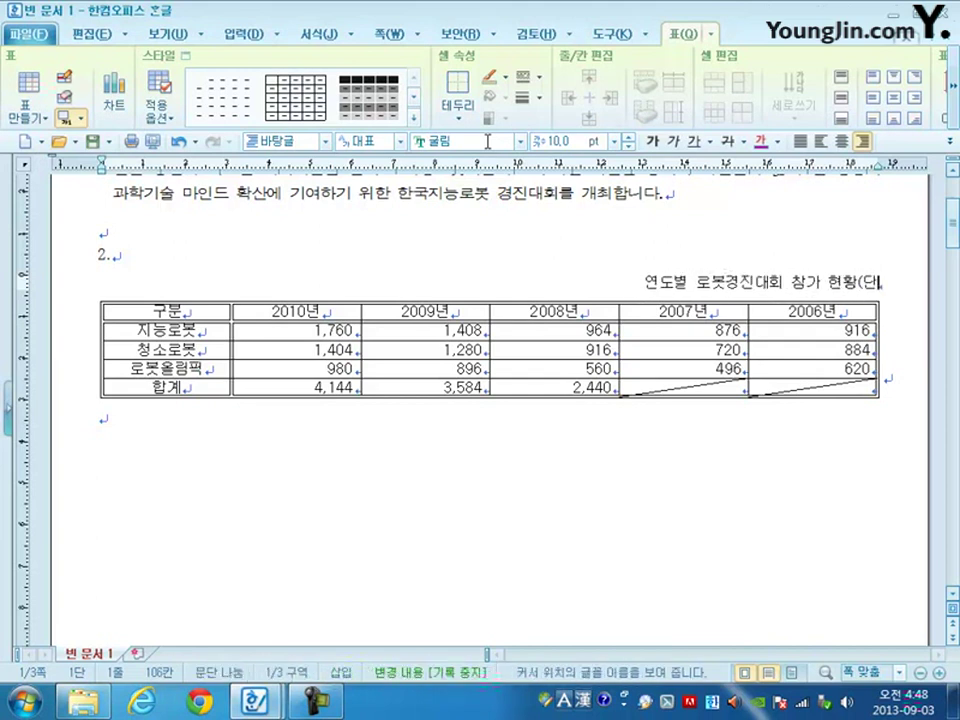
pyautogui.write('며')
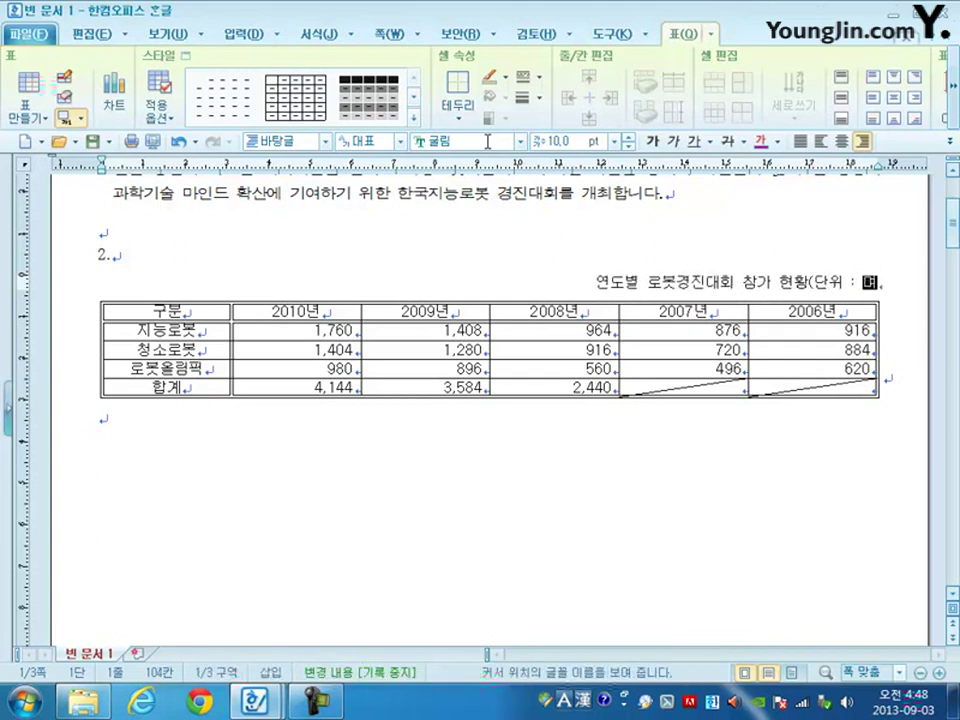
pyautogui.write(')')
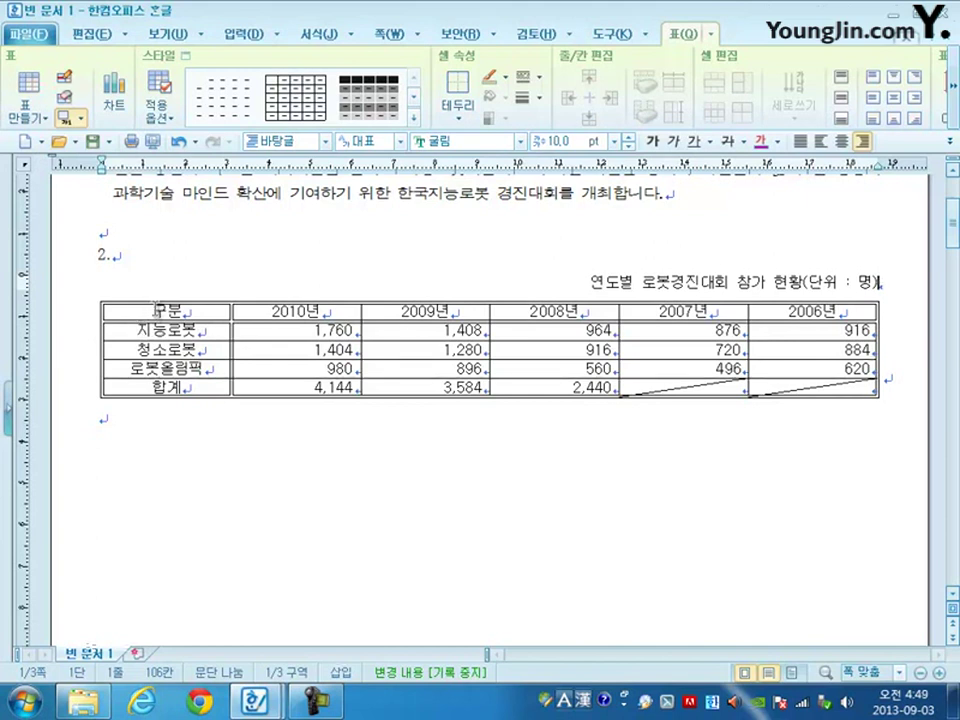
# Fill the cells from the 구분 header to the 로봇올림픽 row's 2008년 cell with solid yellow.
pyautogui.moveTo(150, 311); pyautogui.dragTo(590, 369)
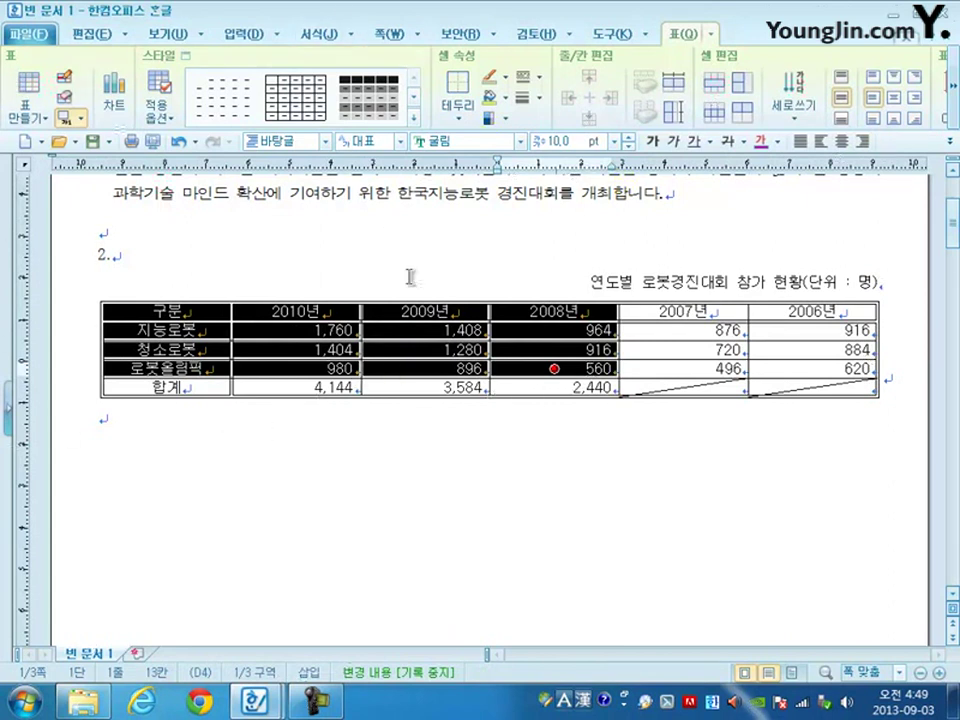
pyautogui.press('l')
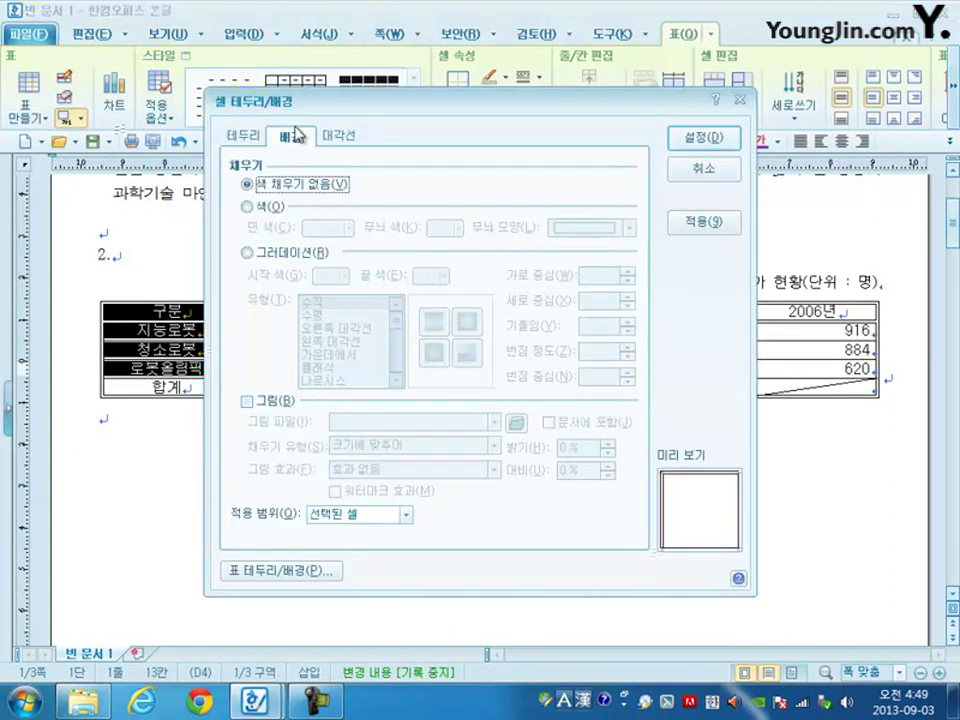
pyautogui.click(247, 207)
pyautogui.click(334, 229)
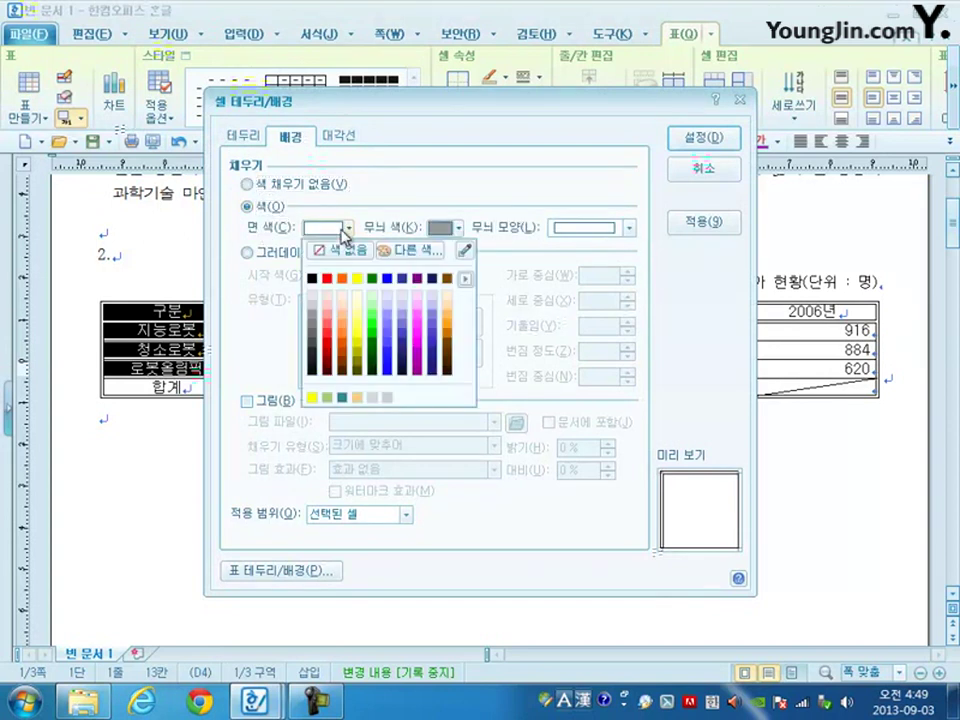
pyautogui.click(357, 280)
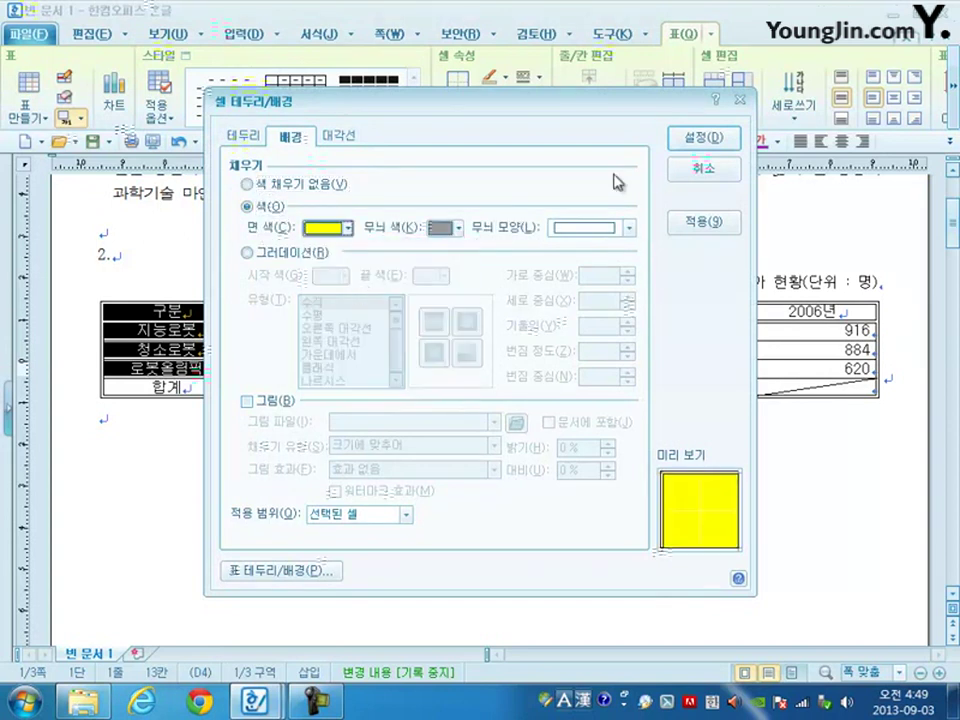
pyautogui.click(703, 138)
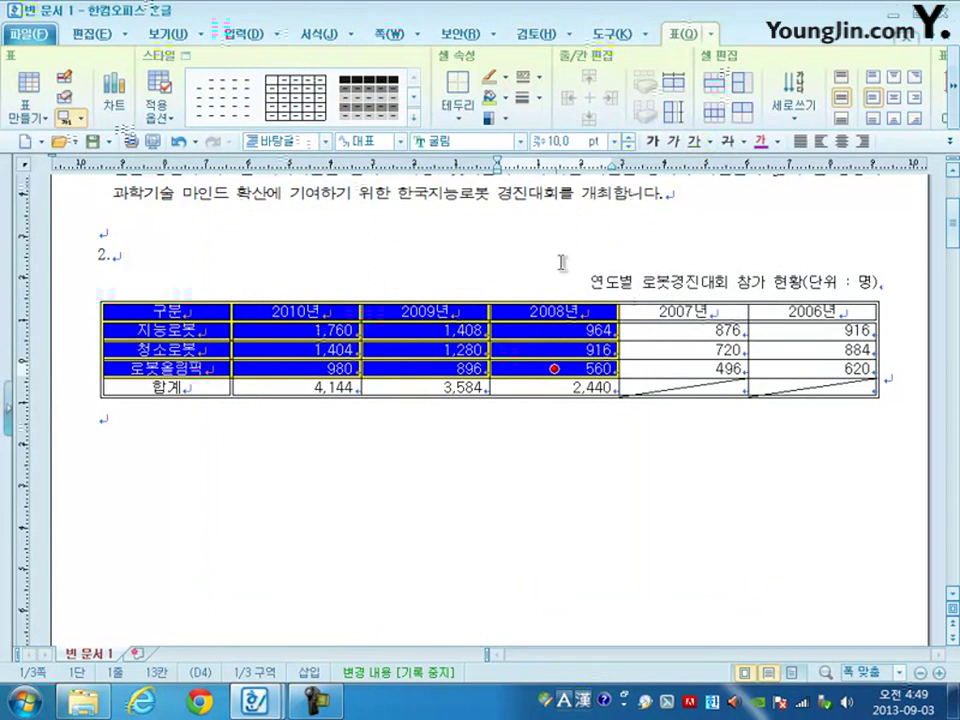
pyautogui.click(507, 99)
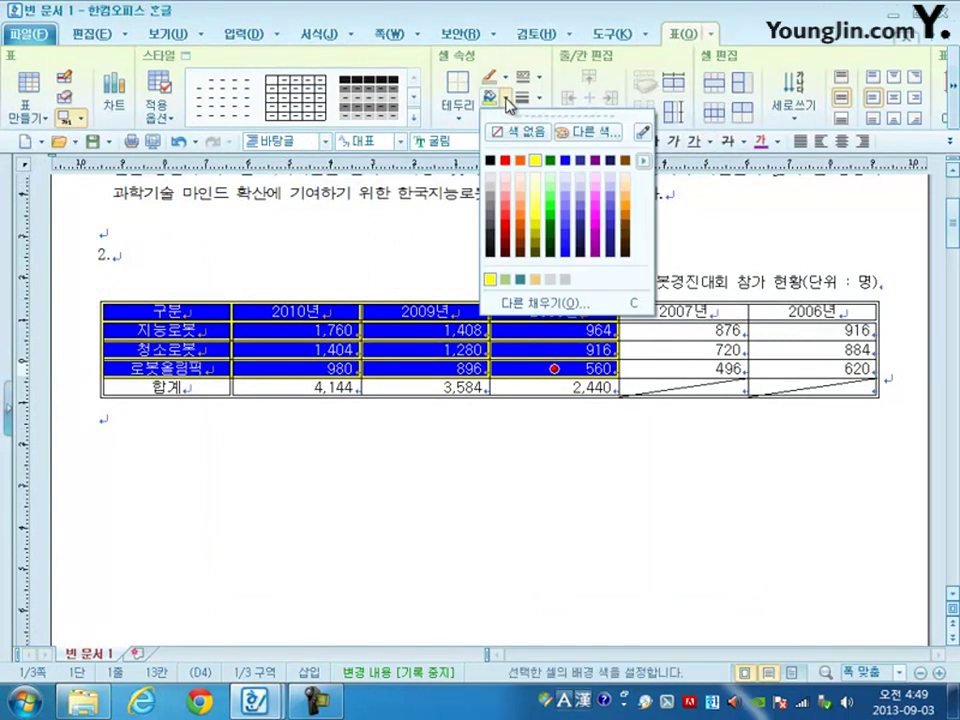
pyautogui.click(536, 162)
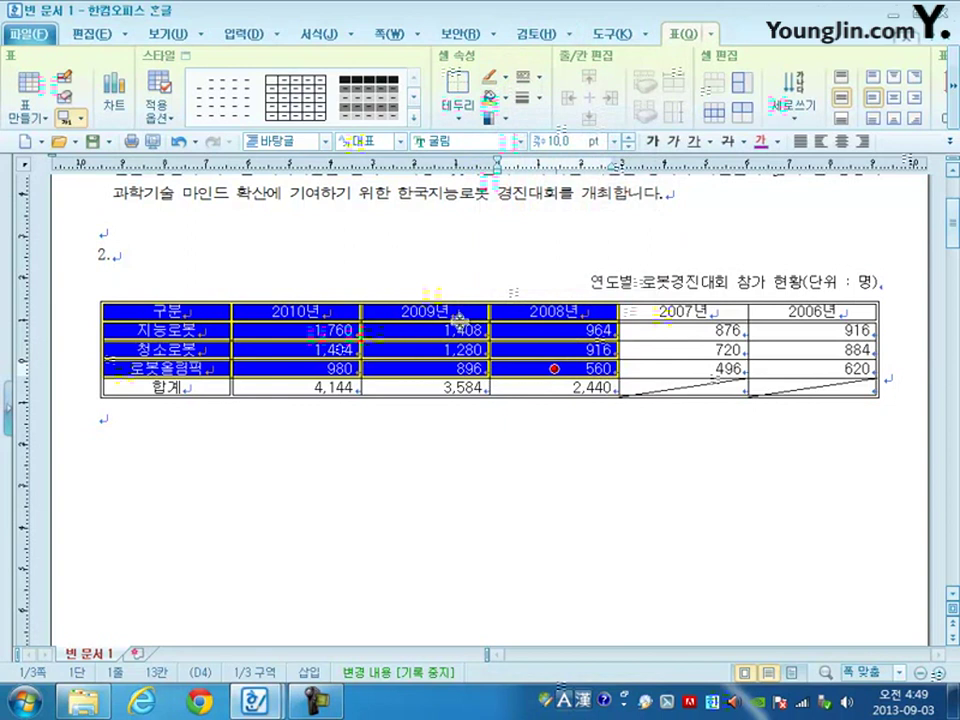
# Chart the yellow cells as an object treated like a character (글자처럼 취급), widened to the table's full width.
pyautogui.click(112, 92)
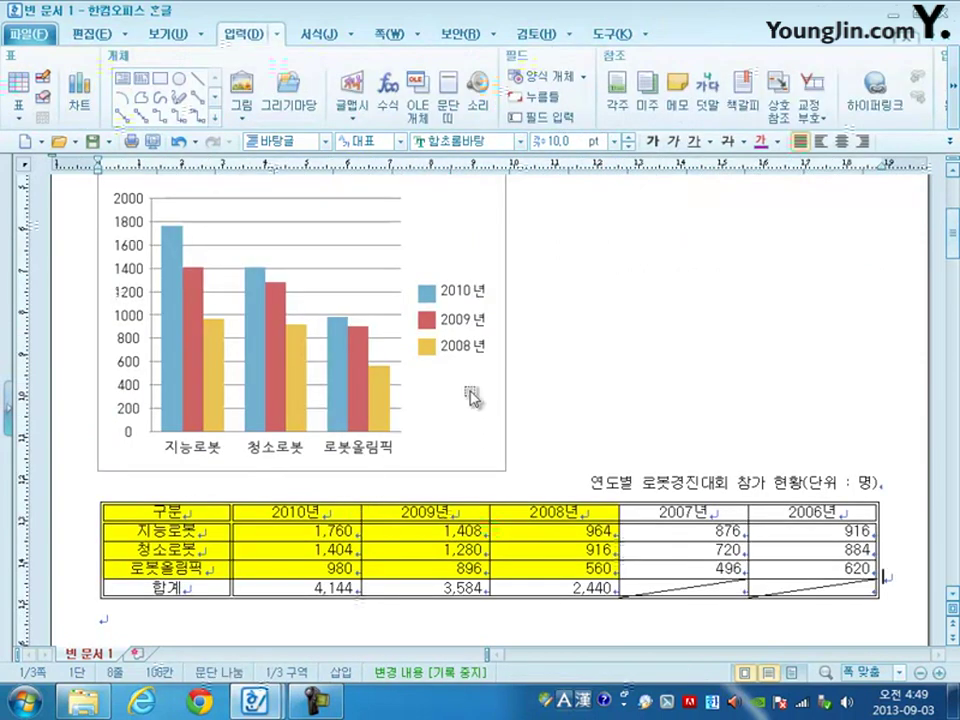
pyautogui.rightClick(468, 250)
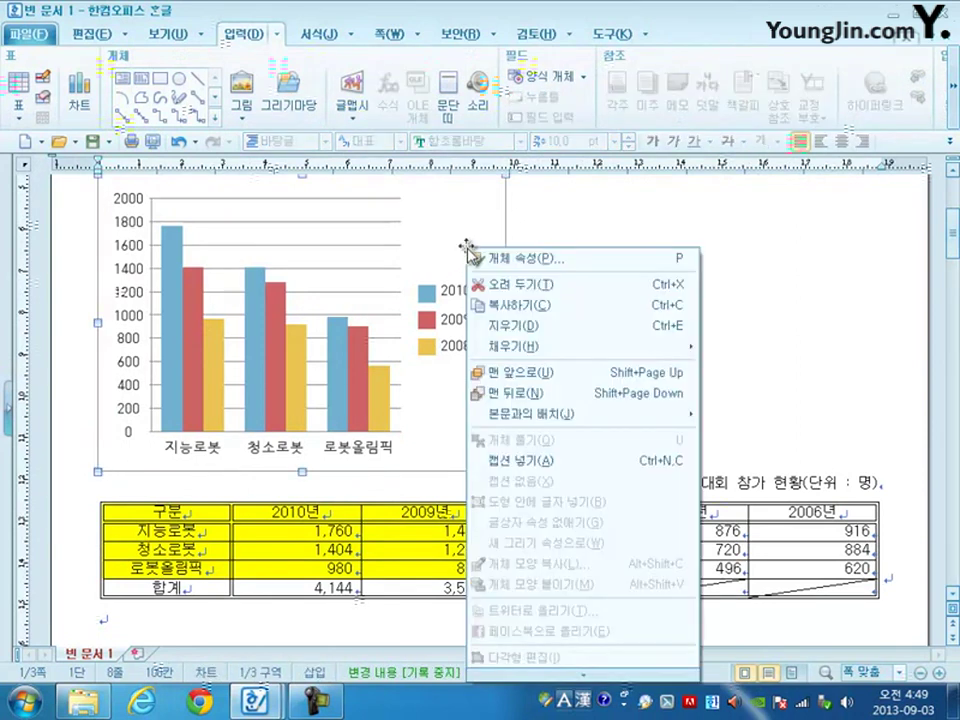
pyautogui.click(494, 261)
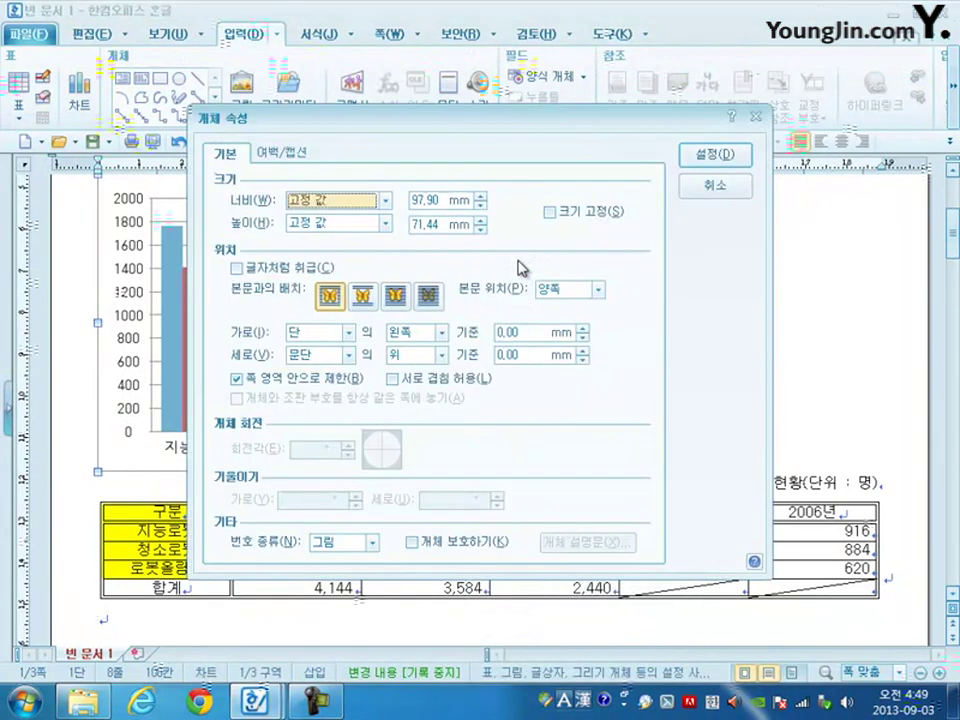
pyautogui.click(237, 268)
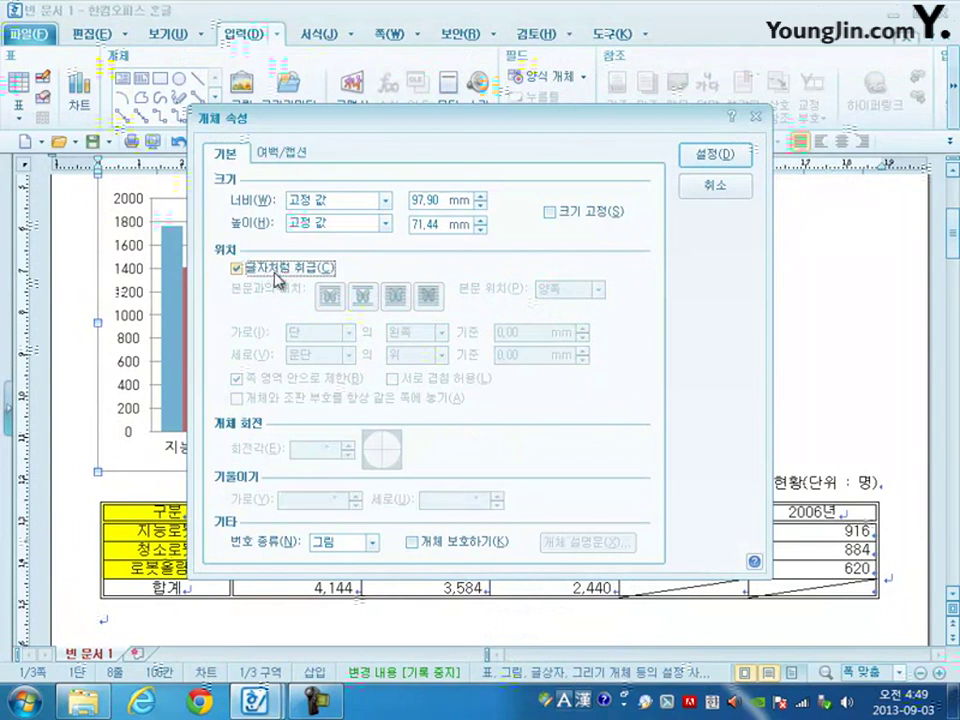
pyautogui.click(719, 156)
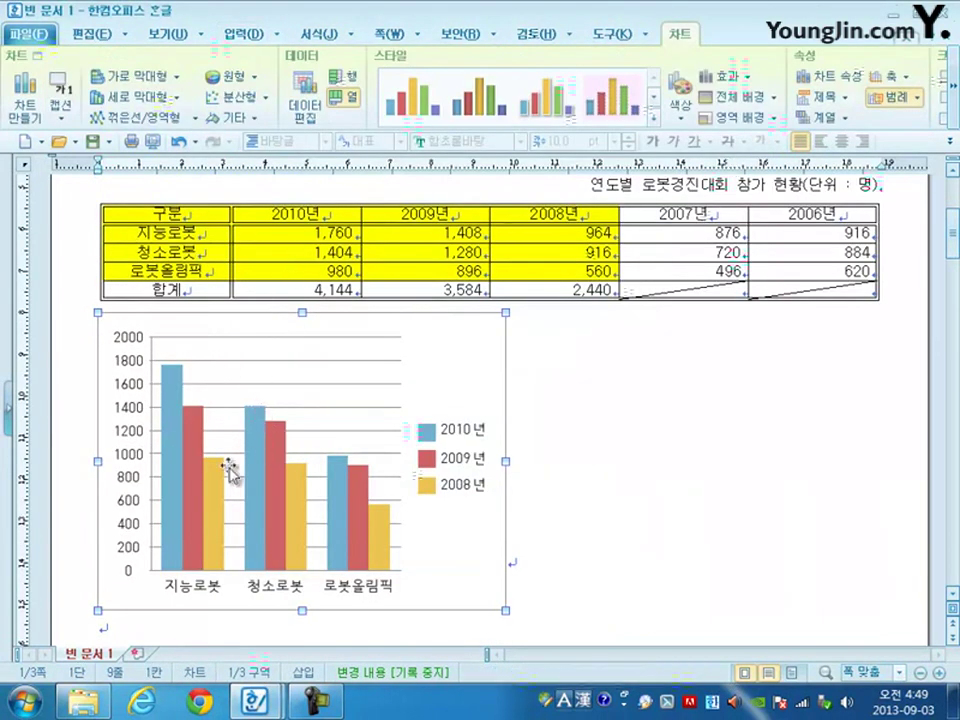
pyautogui.moveTo(506, 461); pyautogui.dragTo(877, 460)
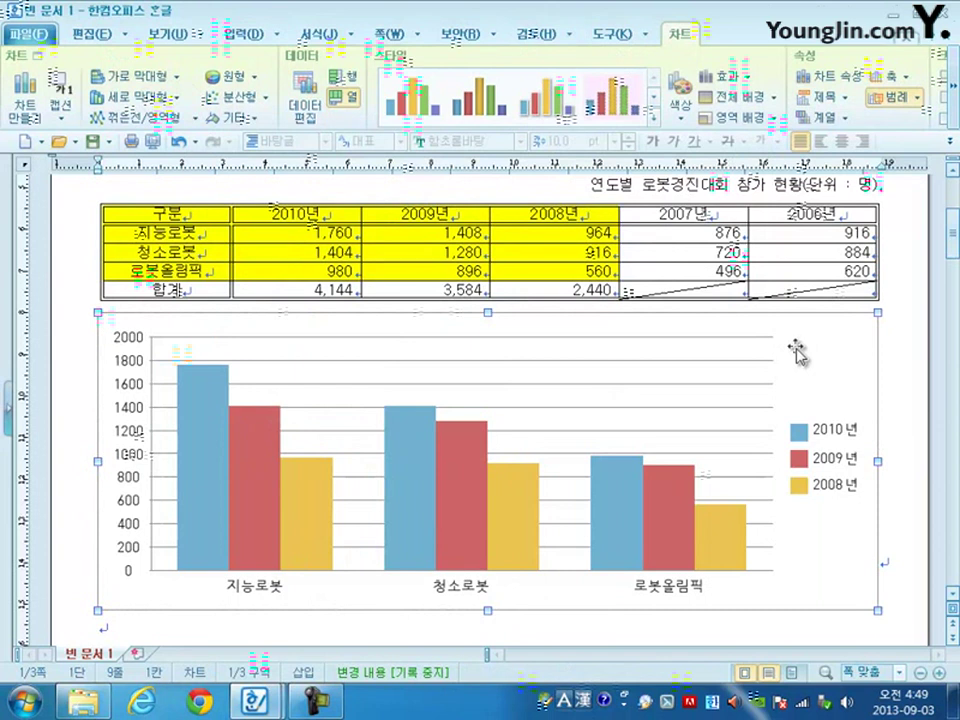
# With the chart wizard, title the chart "연도별 로봇경진대회 참가 현황", the X axis "종목" and the Y axis "인원".
pyautogui.rightClick(797, 352)
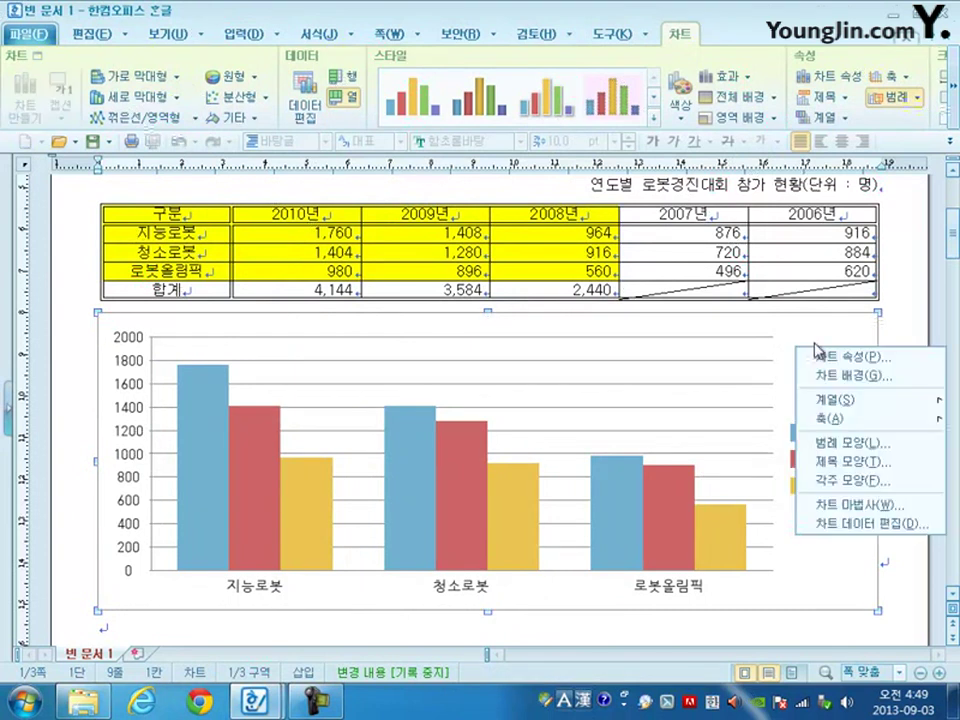
pyautogui.click(860, 505)
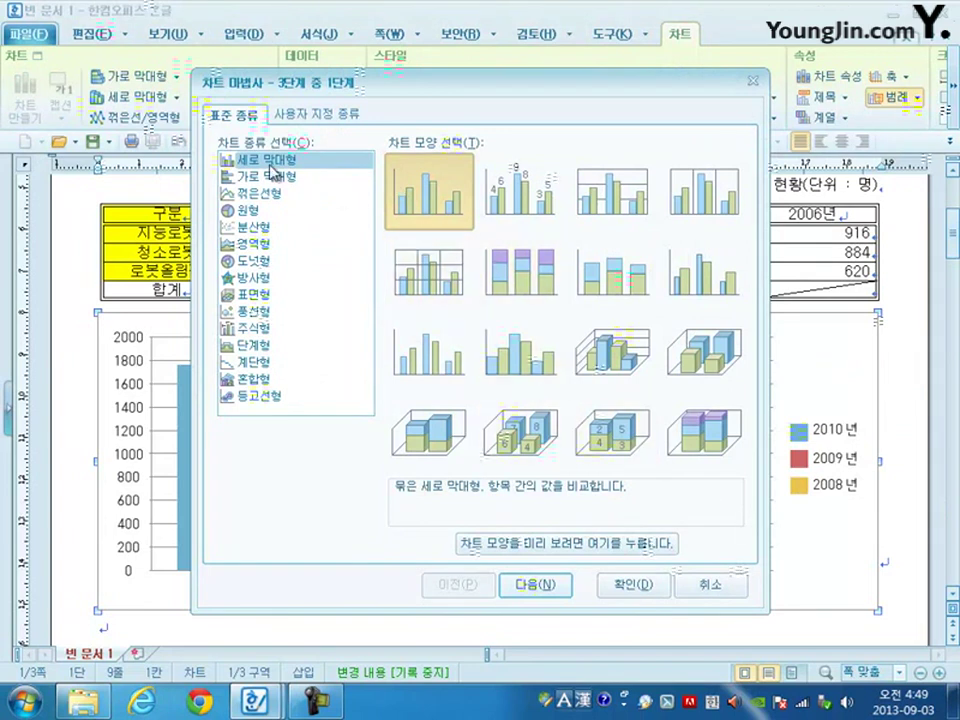
pyautogui.click(566, 587)
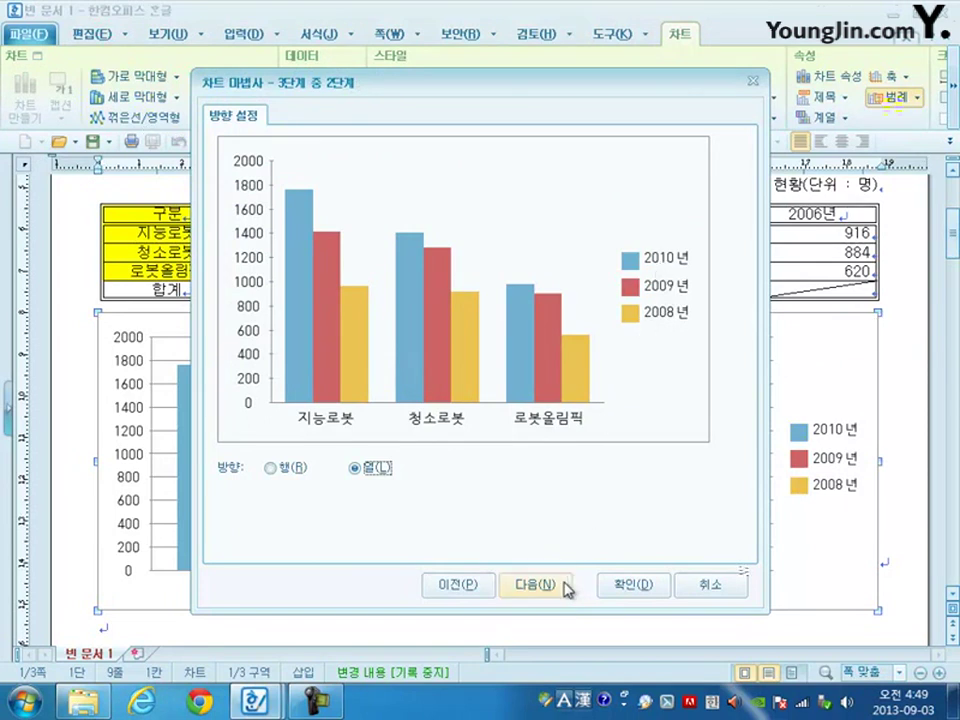
pyautogui.click(566, 586)
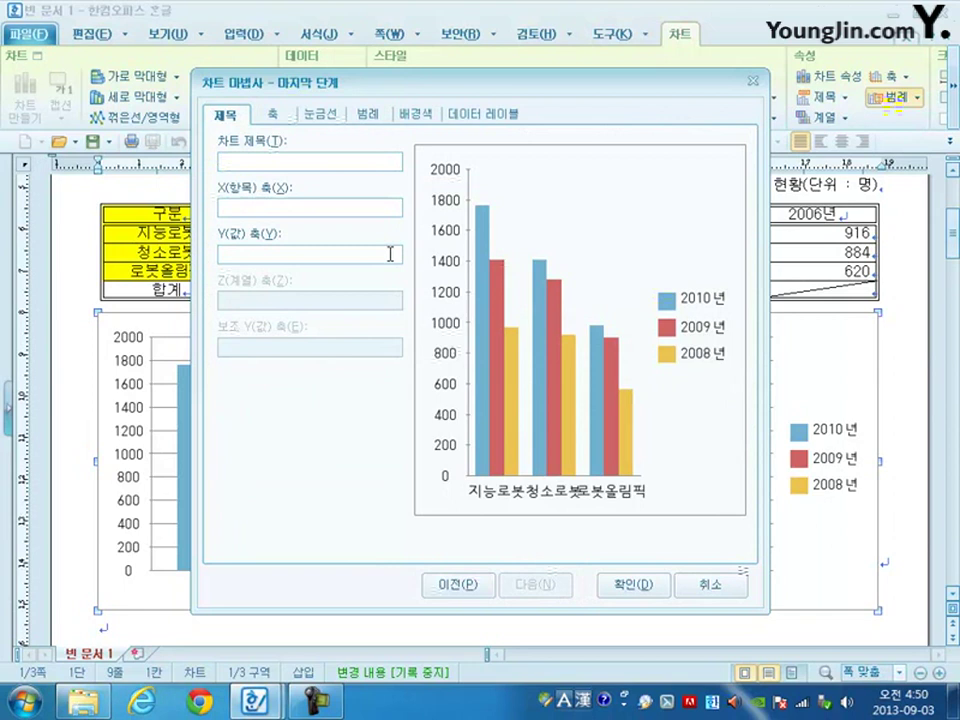
pyautogui.write('연도ㅂ')
pyautogui.press('BackSpace')
pyautogui.write('봇경ㅈ진대ㅎ')
pyautogui.write('회 ㅊ참가 현황')
pyautogui.press('Tab')
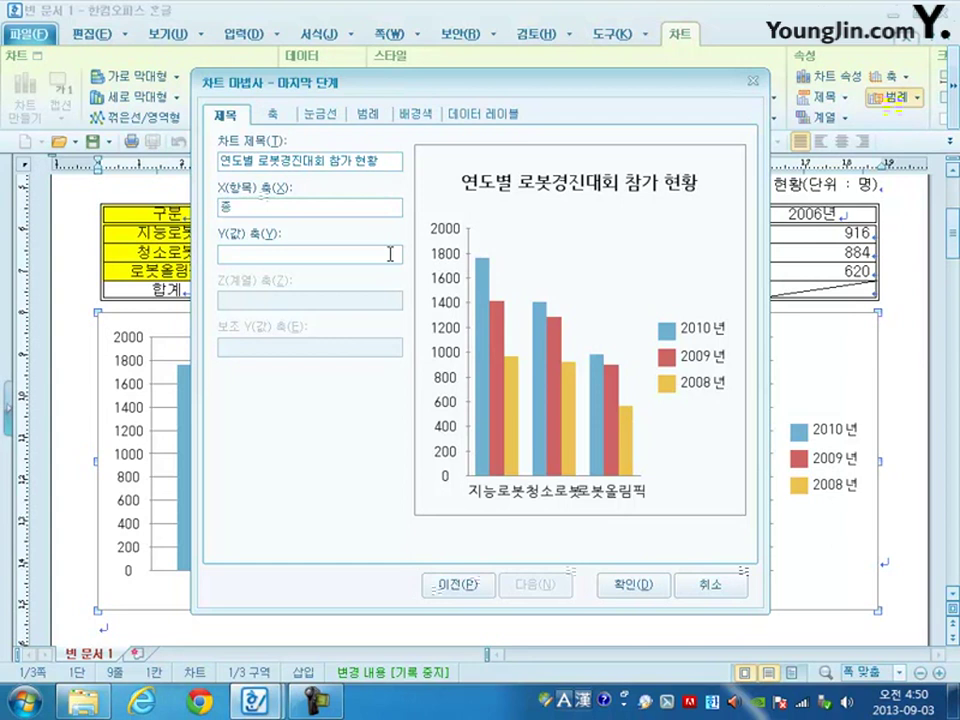
pyautogui.click(390, 254)
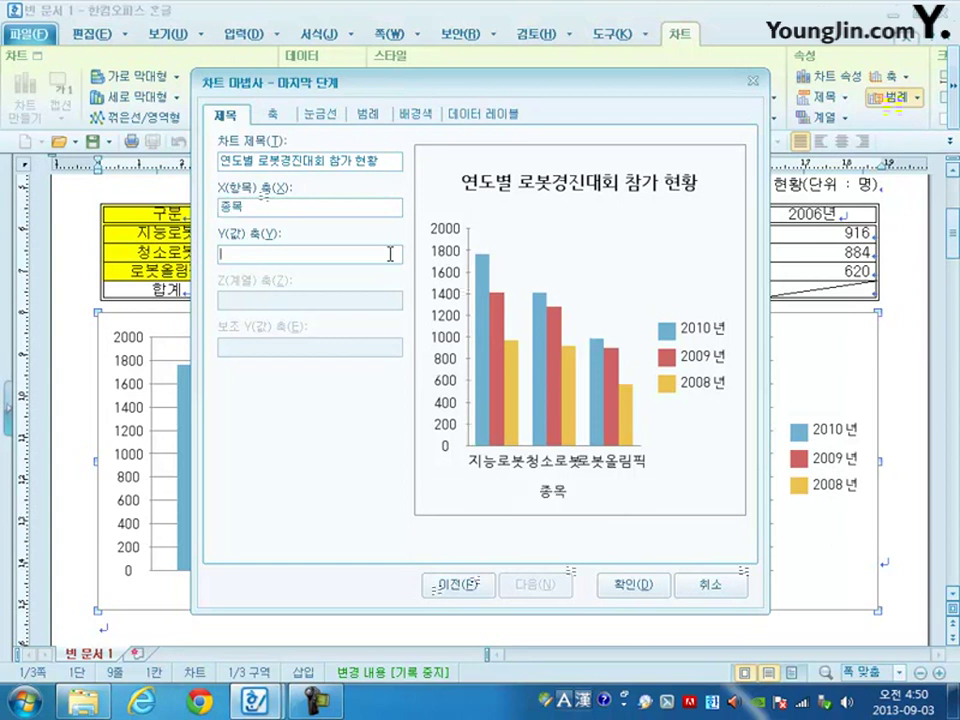
pyautogui.write('인원')
pyautogui.click(619, 592)
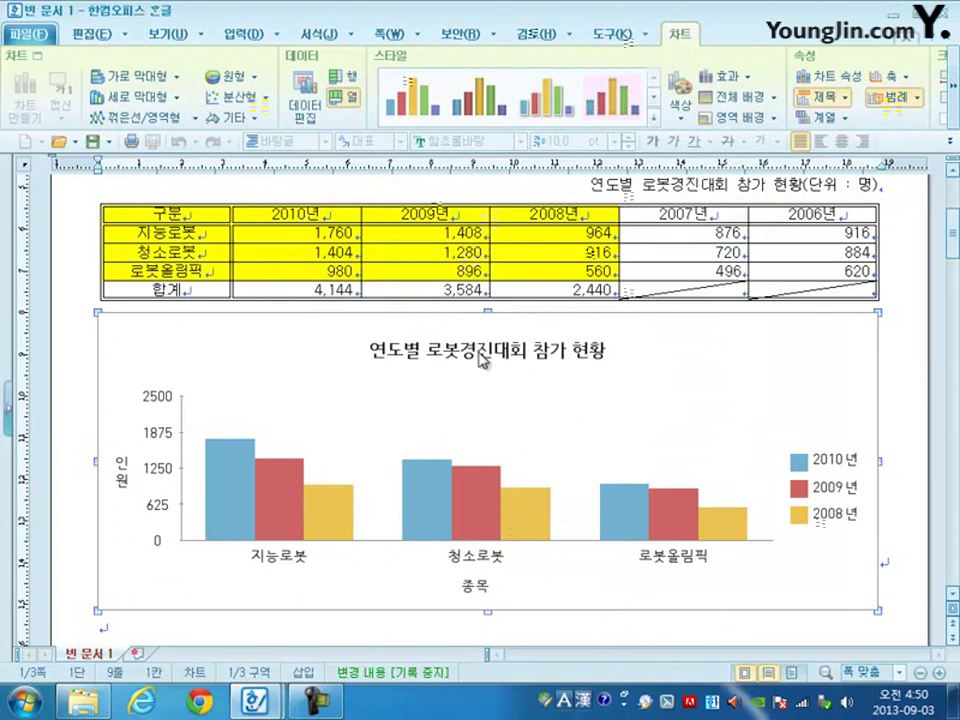
# Give the chart title a single-line border (한 줄로) and a shadow offset of 3 pt.
pyautogui.doubleClick(482, 360)
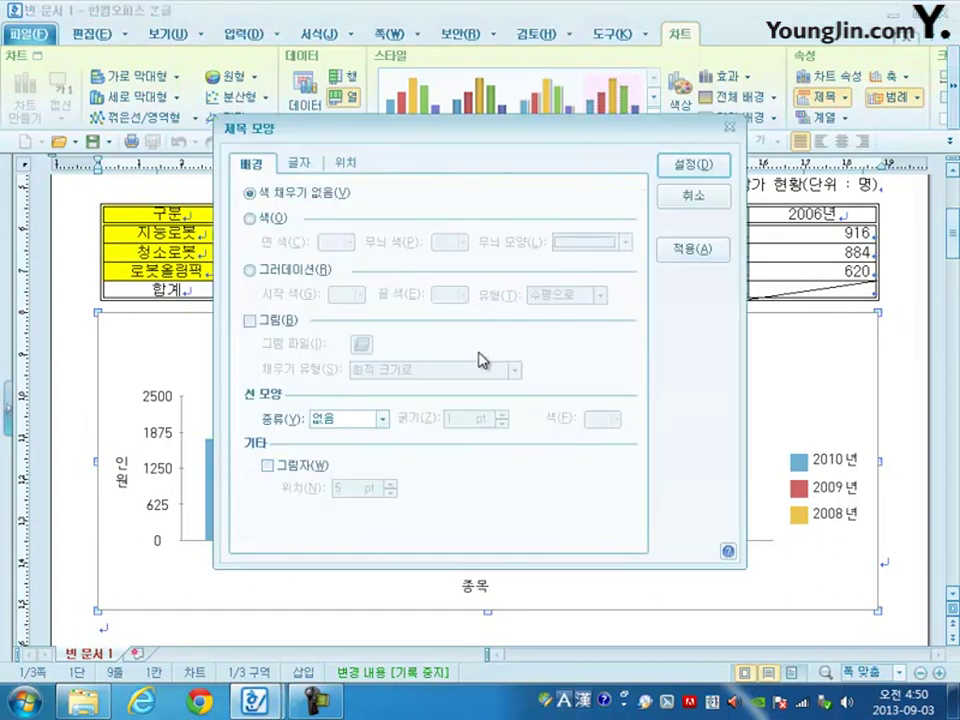
pyautogui.click(331, 425)
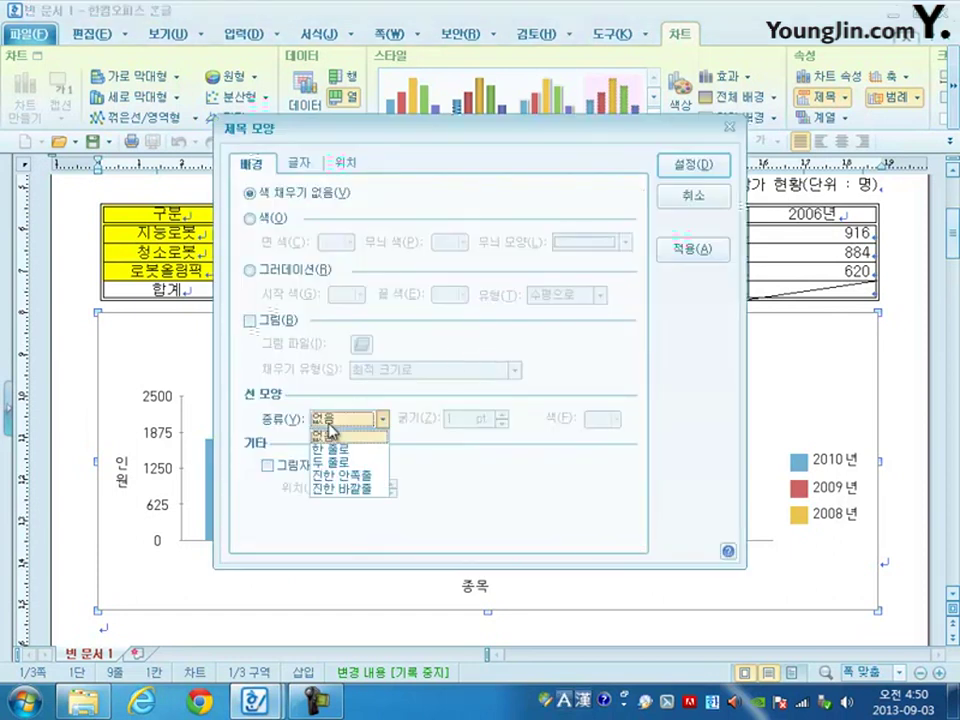
pyautogui.click(337, 446)
pyautogui.click(302, 470)
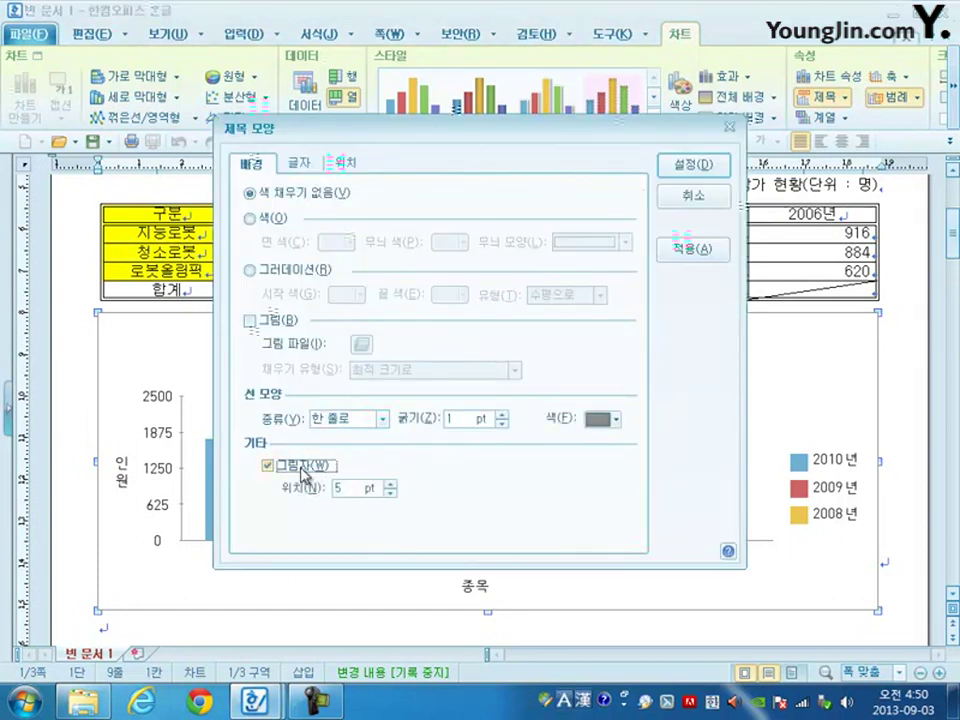
pyautogui.doubleClick(390, 492)
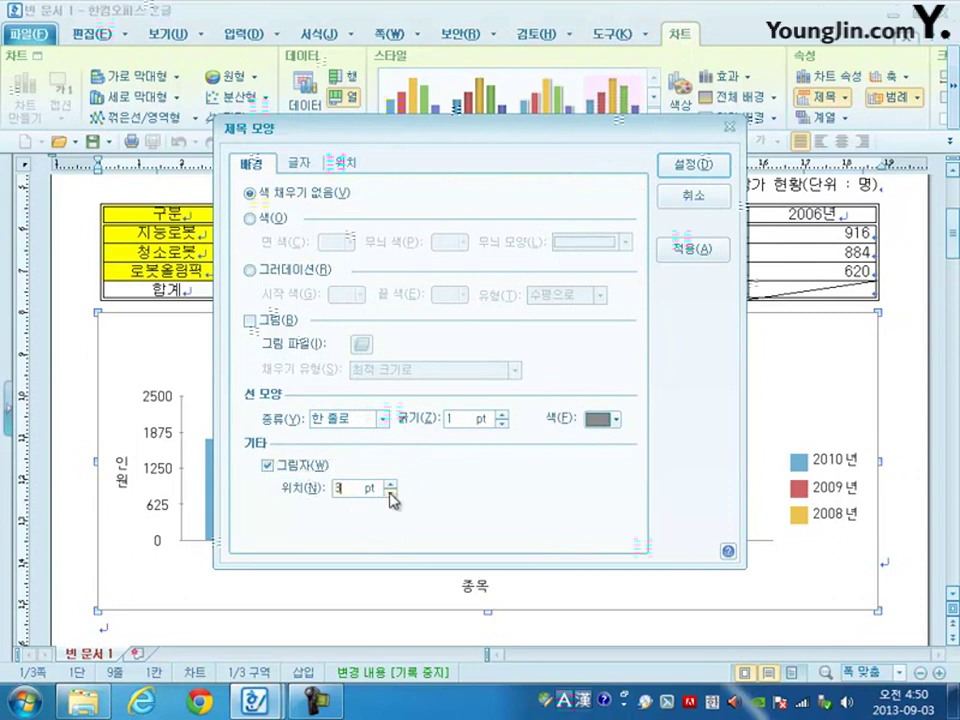
# Set the chart title's font to bold 궁서 and reduce the height of its box to fit the text more closely.
pyautogui.click(298, 165)
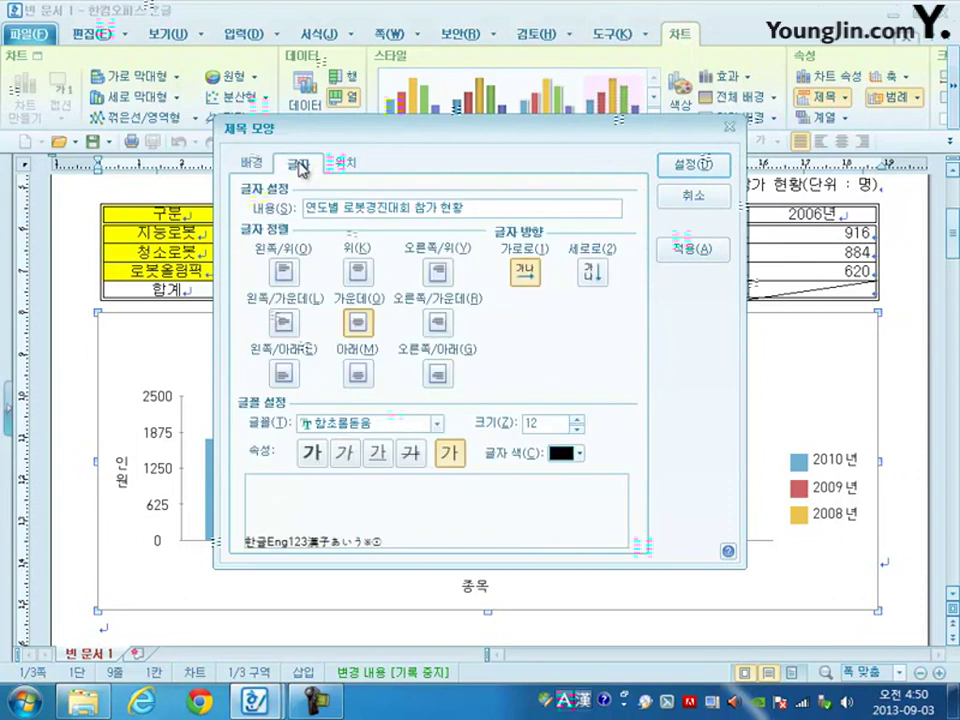
pyautogui.click(382, 424)
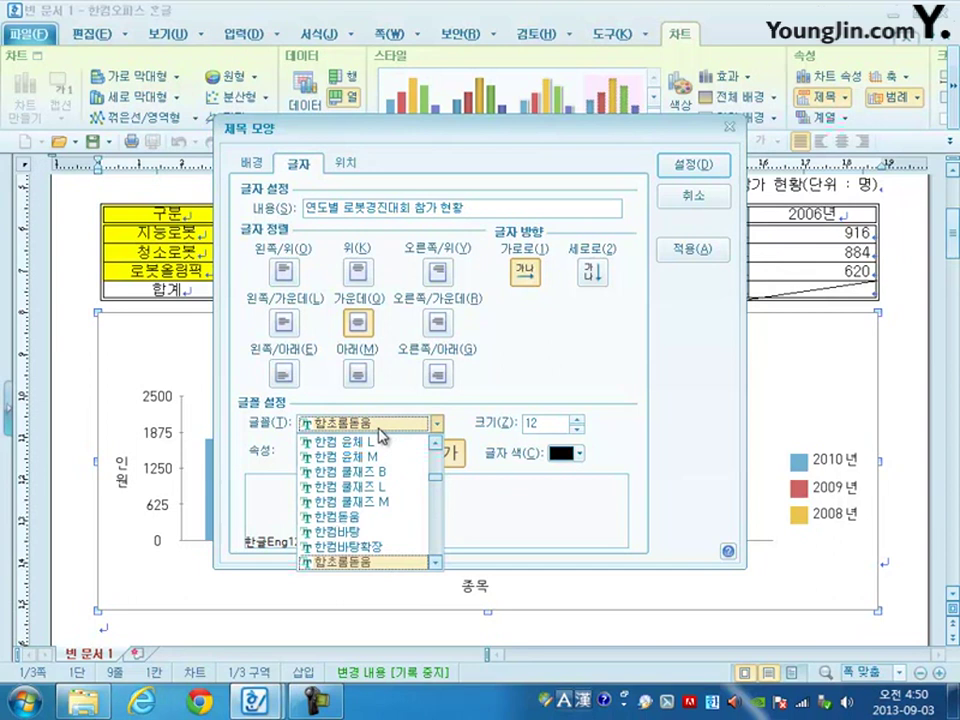
pyautogui.write('궁서')
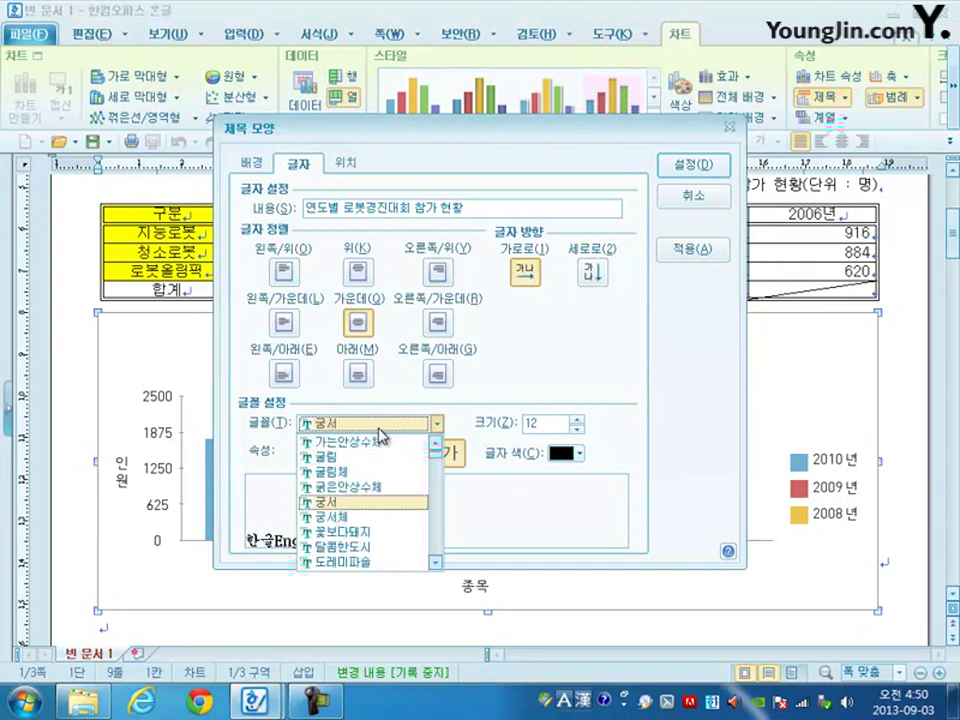
pyautogui.press('Return')
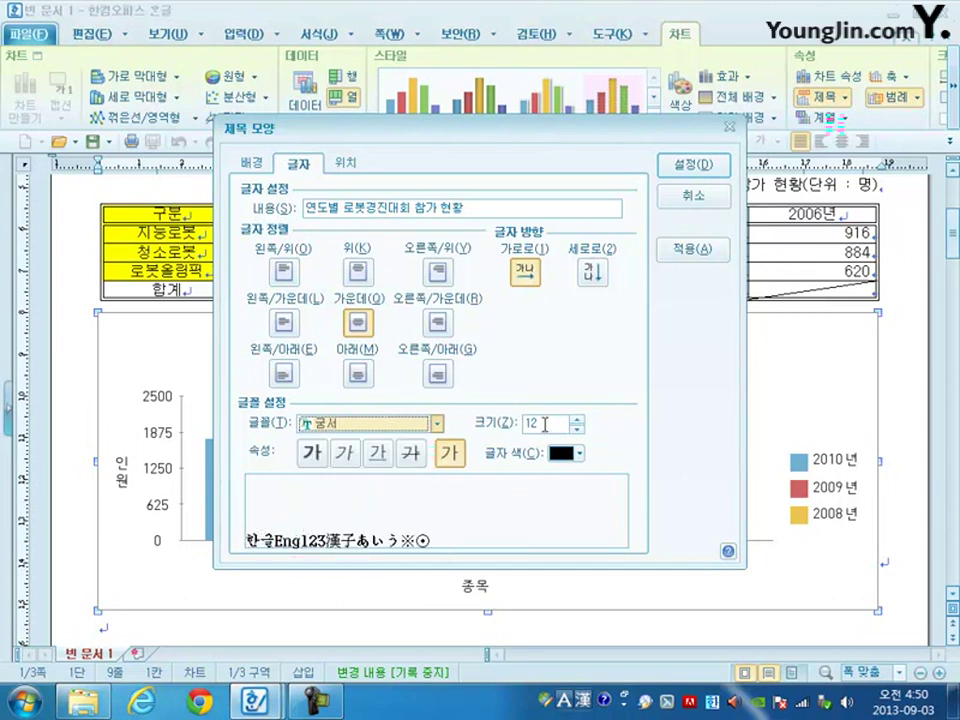
pyautogui.click(312, 453)
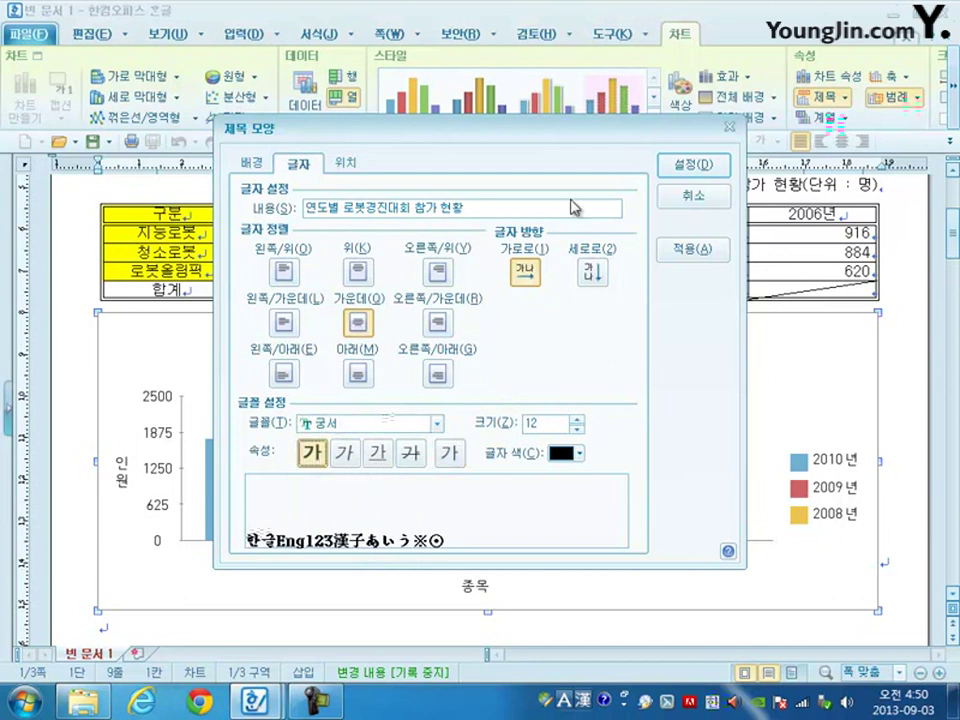
pyautogui.click(686, 177)
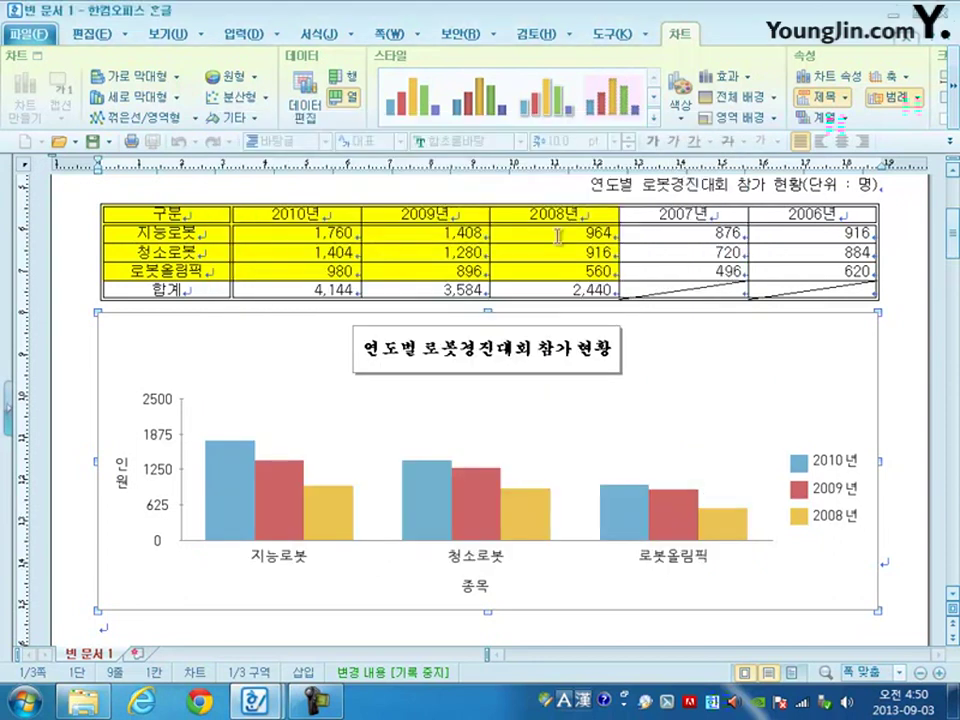
pyautogui.click(584, 370)
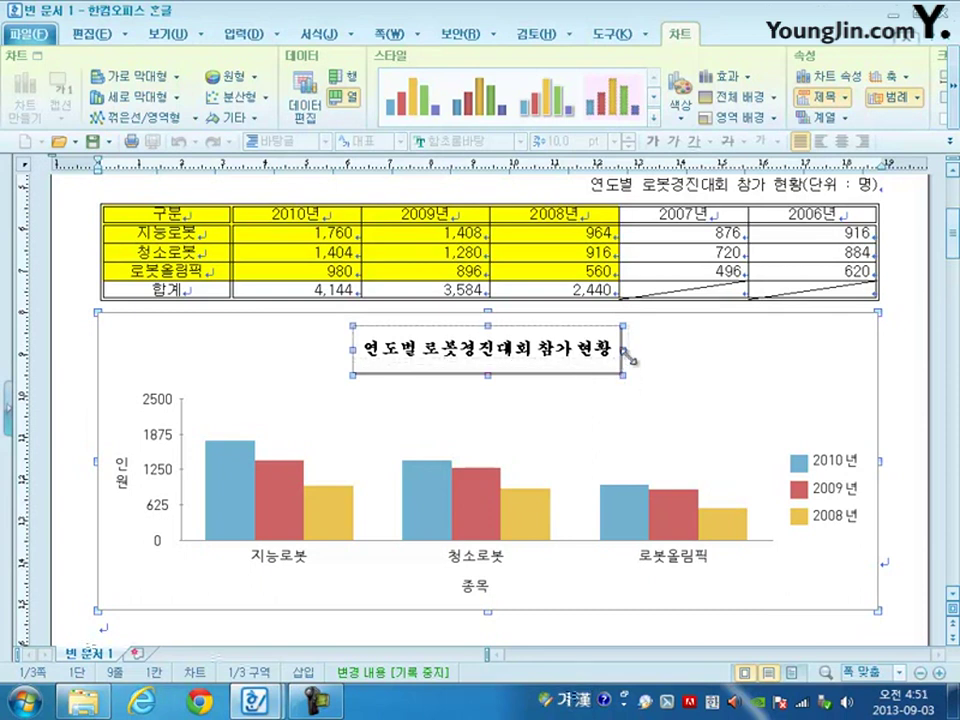
pyautogui.moveTo(627, 353); pyautogui.dragTo(628, 358)
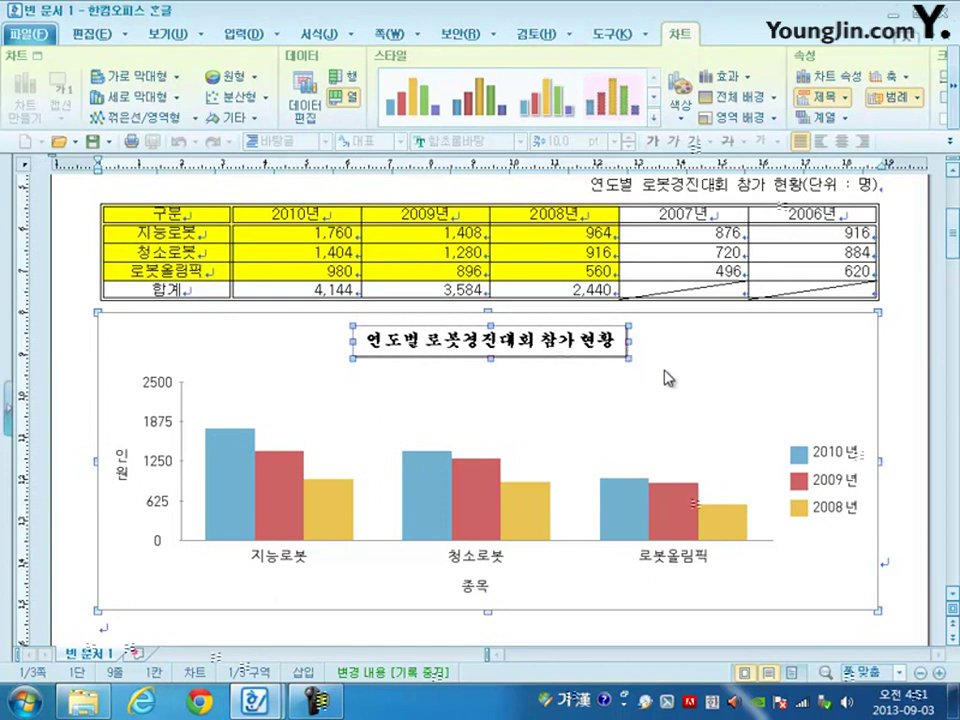
# Set the Y axis title "인원" to the 굴림 font at size 10.
pyautogui.doubleClick(121, 465)
pyautogui.click(383, 427)
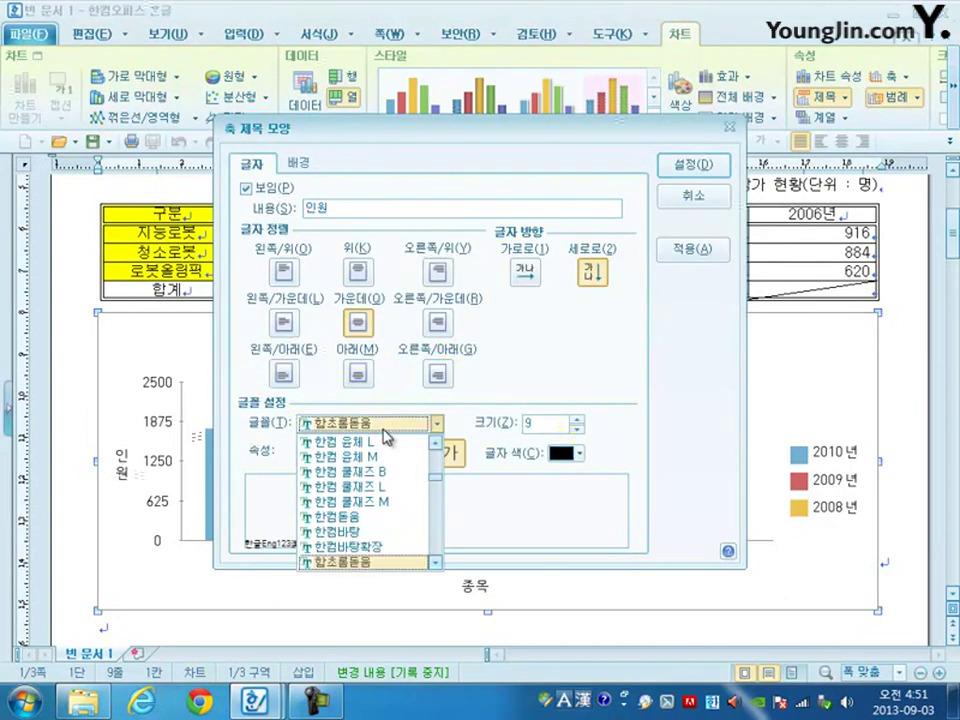
pyautogui.write('굴림')
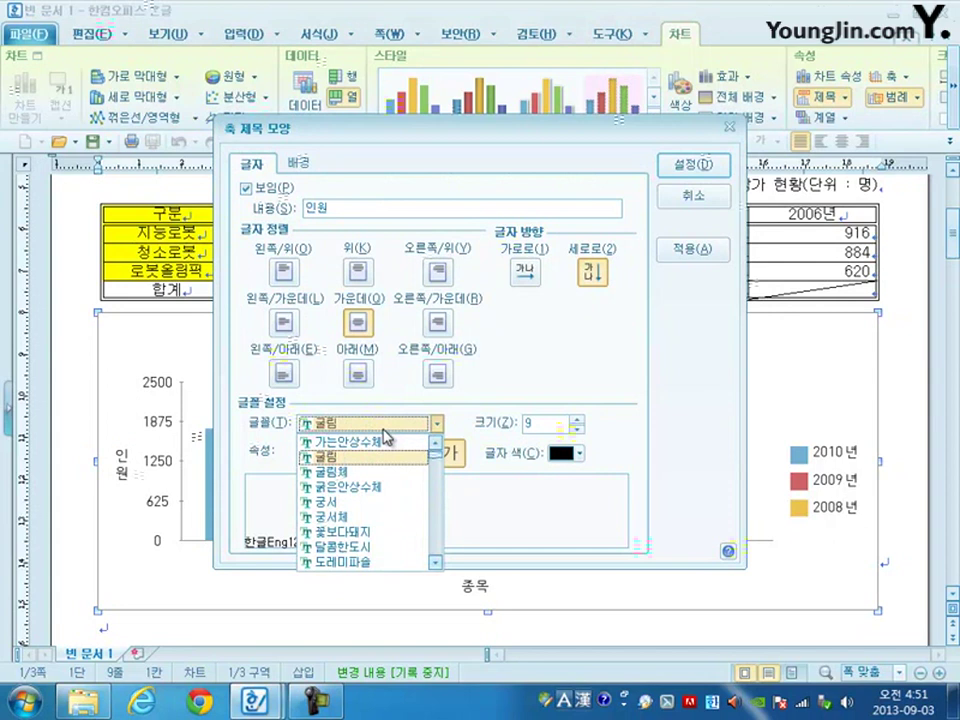
pyautogui.click(578, 419)
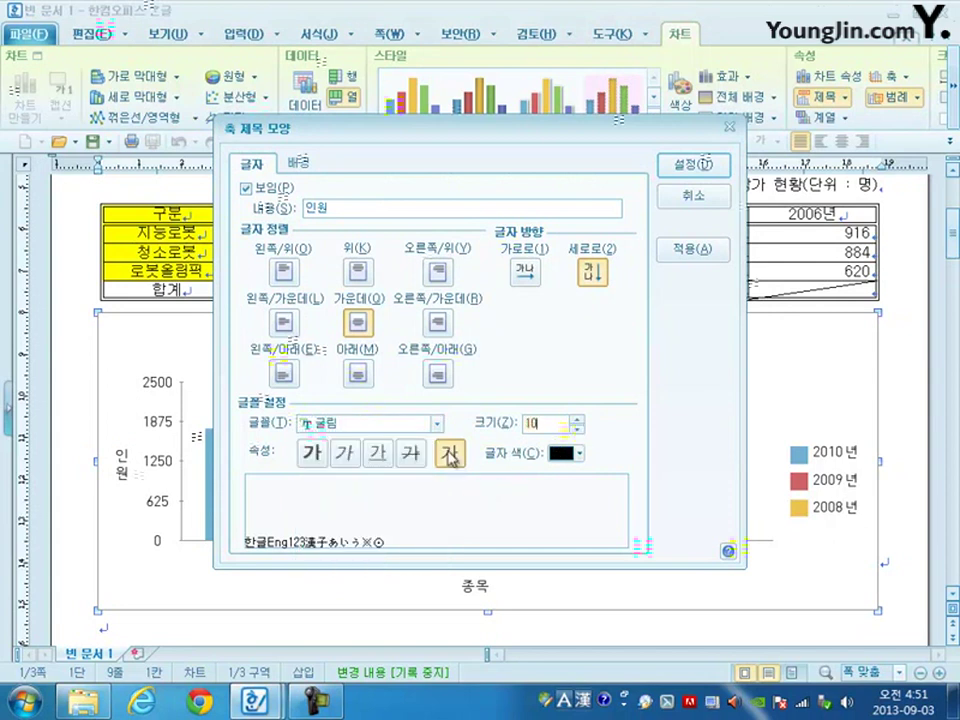
pyautogui.click(704, 164)
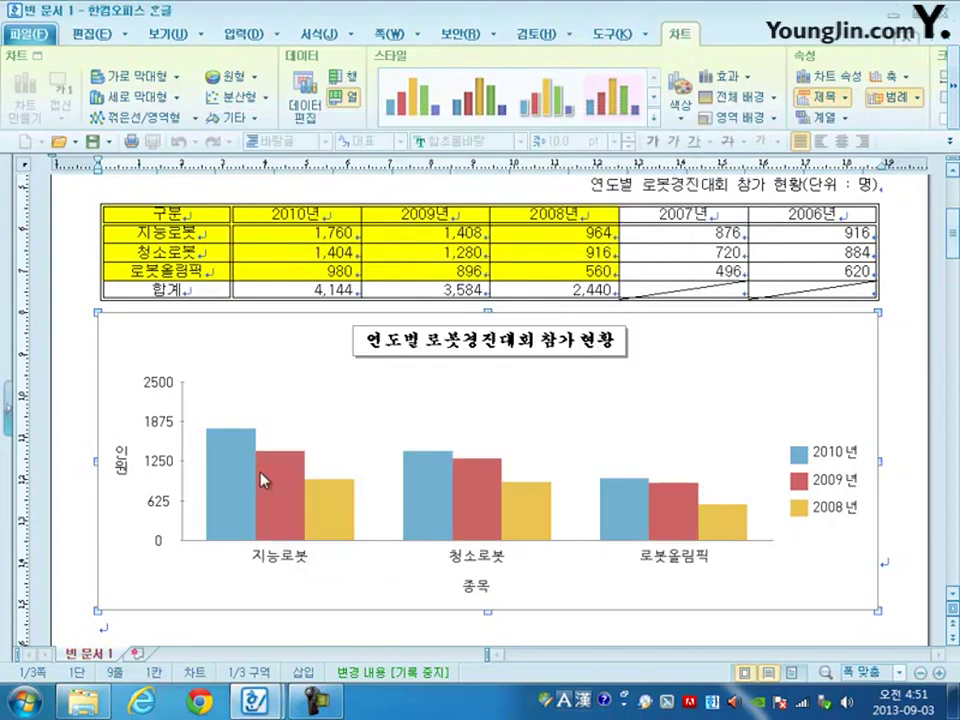
# Set the Y axis value labels to the 굴림 font at 10 pt.
pyautogui.doubleClick(162, 458)
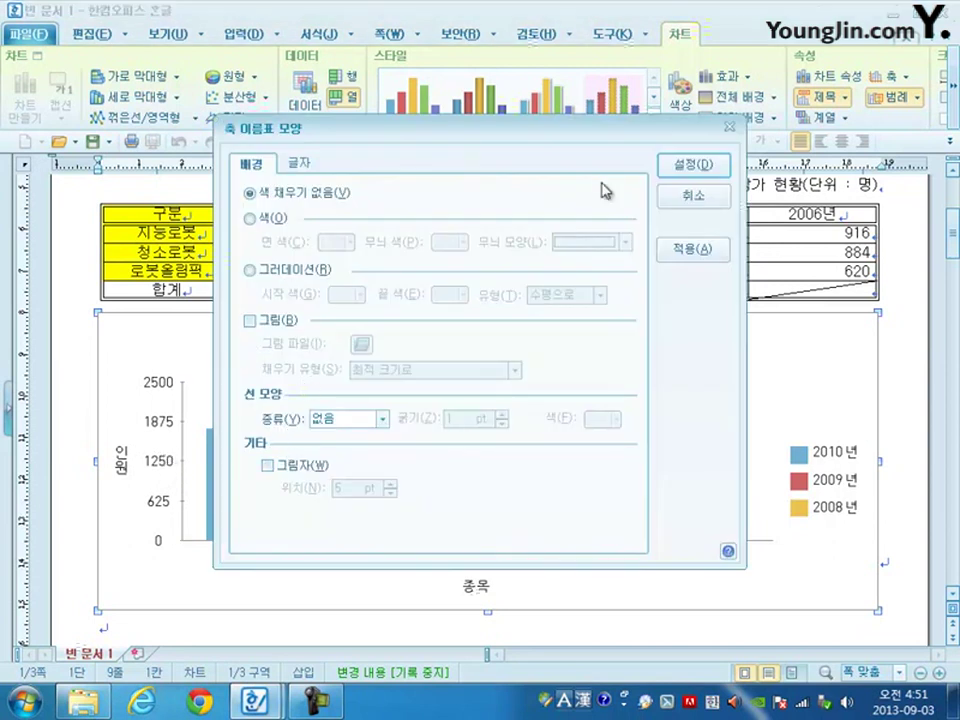
pyautogui.click(312, 164)
pyautogui.click(372, 421)
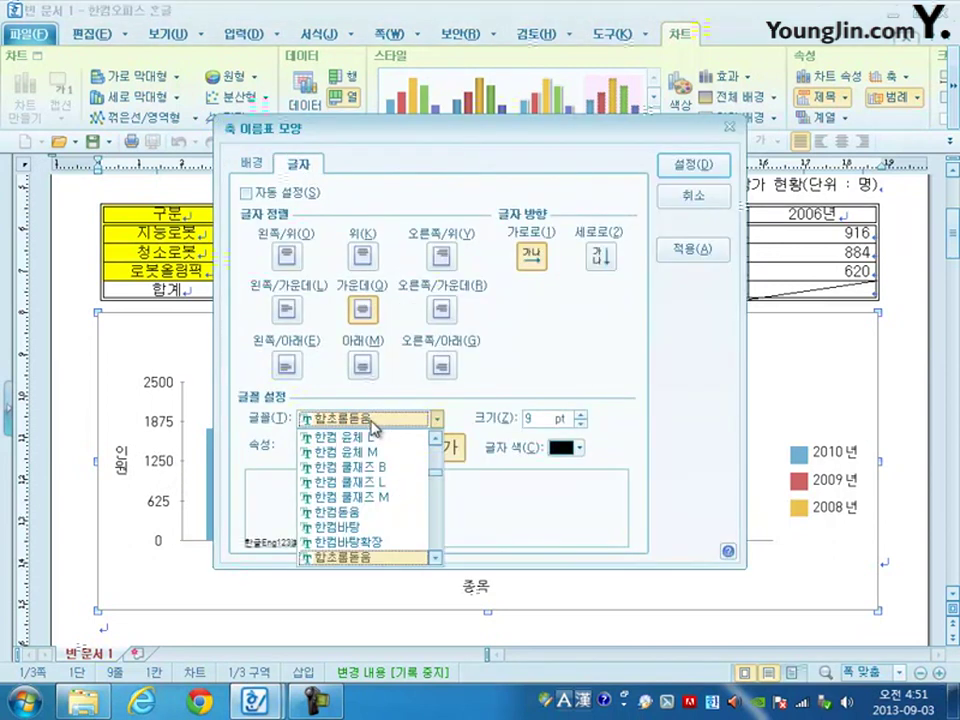
pyautogui.scroll(10, 372, 425)
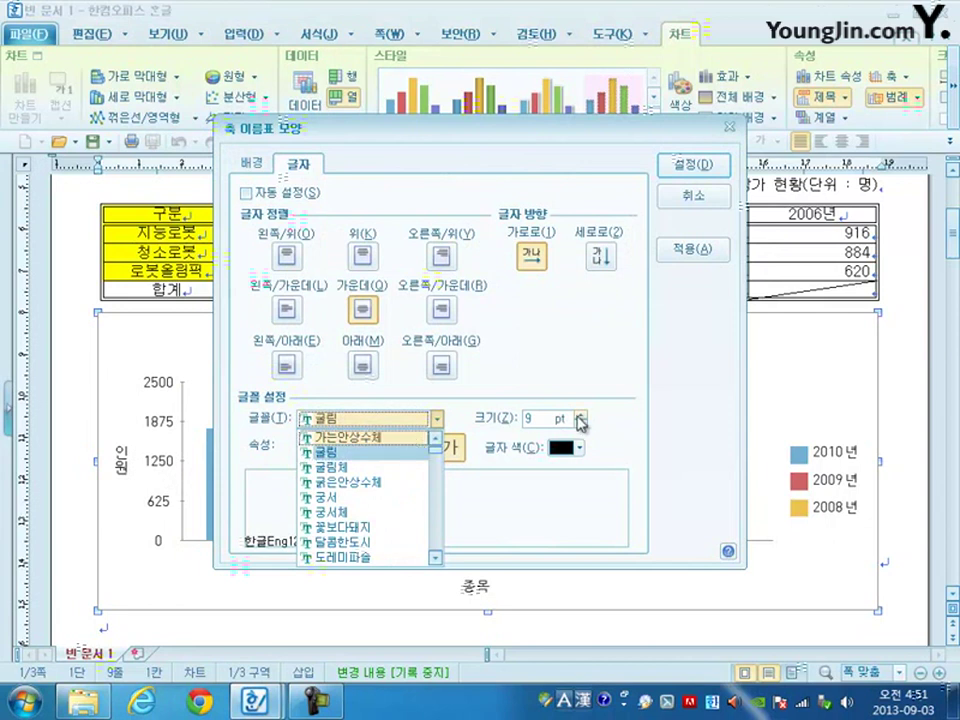
pyautogui.click(580, 414)
pyautogui.click(675, 177)
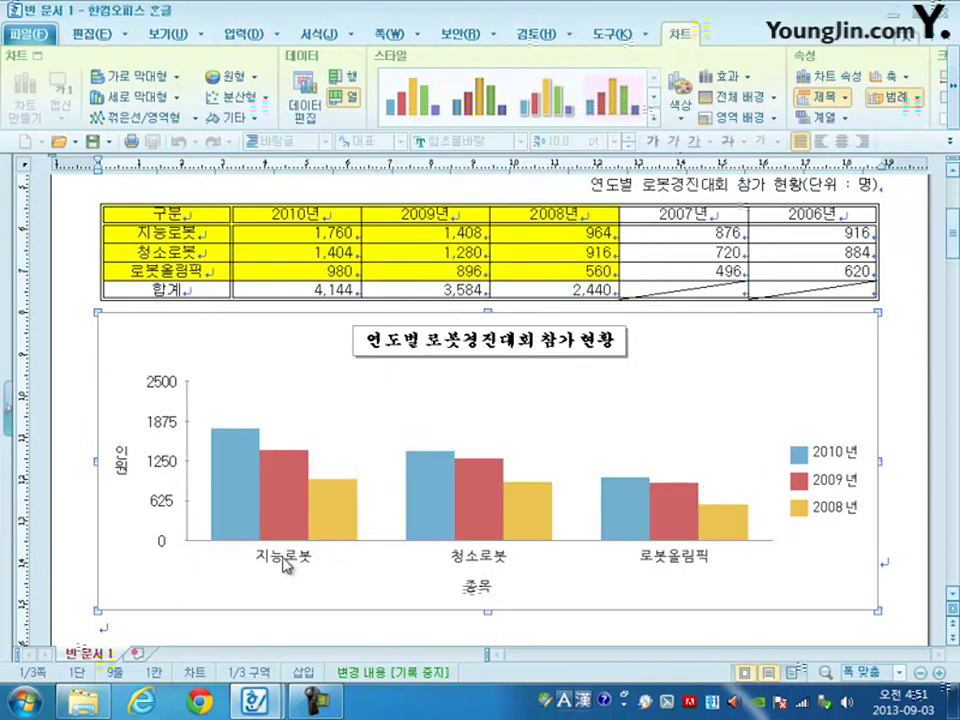
# Set the X axis category labels to the 굴림 font at 10 pt.
pyautogui.doubleClick(285, 557)
pyautogui.click(300, 163)
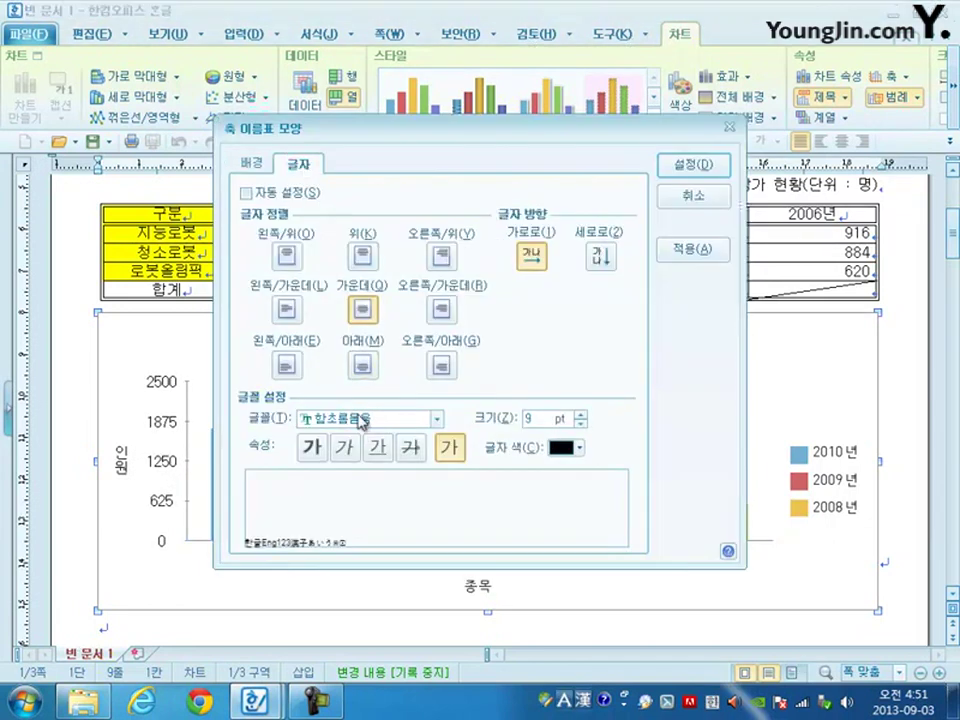
pyautogui.click(375, 421)
pyautogui.write('굴림')
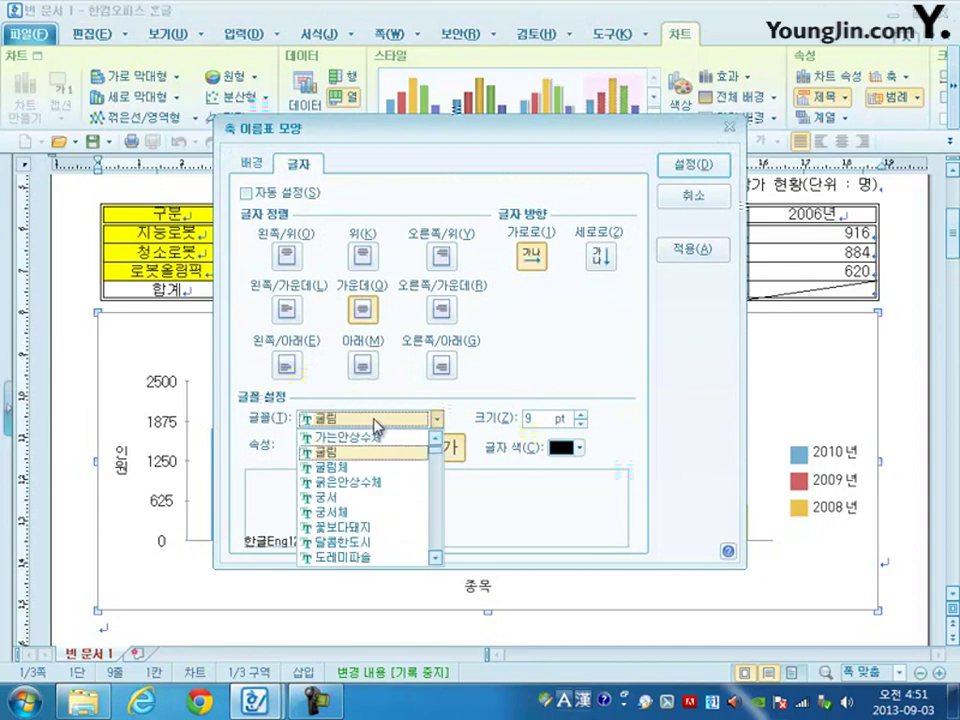
pyautogui.click(580, 414)
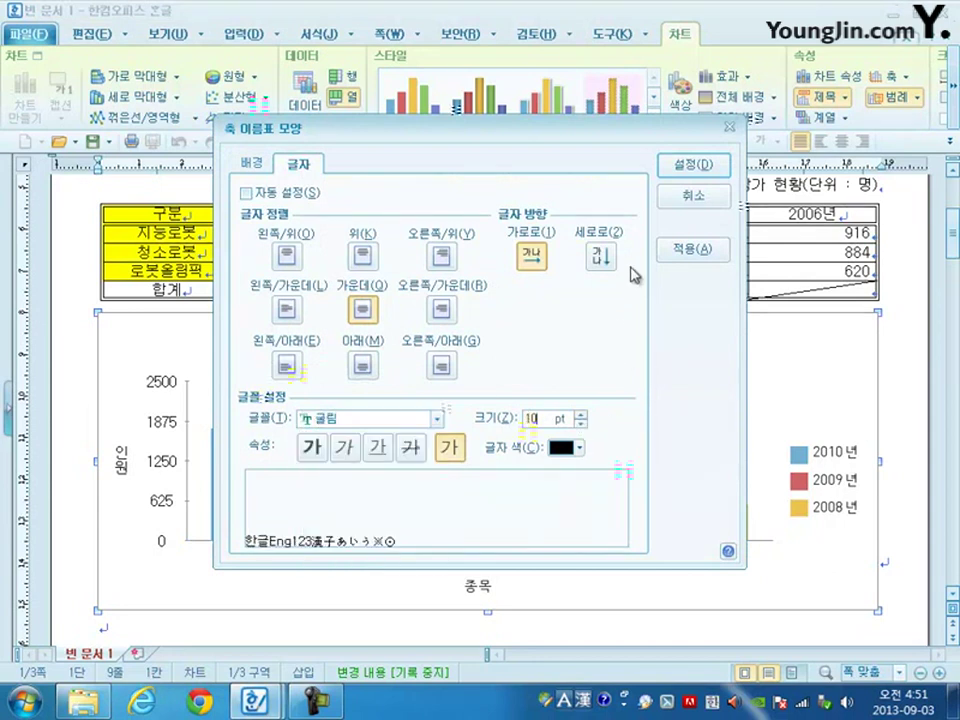
pyautogui.click(687, 172)
# Set the X axis title "종목" to the 굴림 font at size 10.
pyautogui.doubleClick(486, 581)
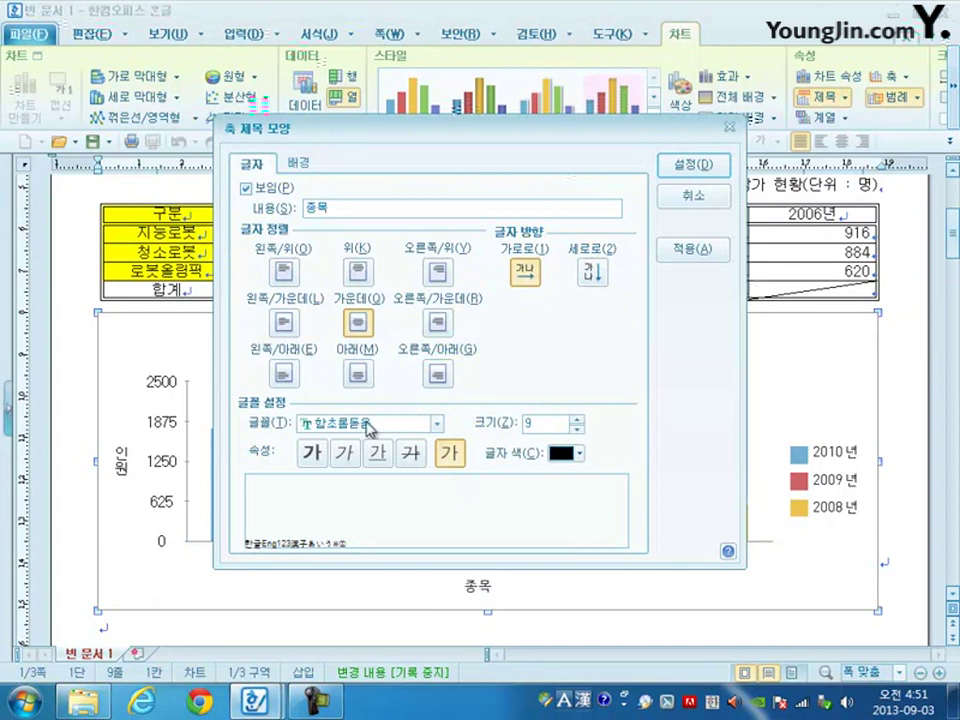
pyautogui.click(399, 428)
pyautogui.write('굴림')
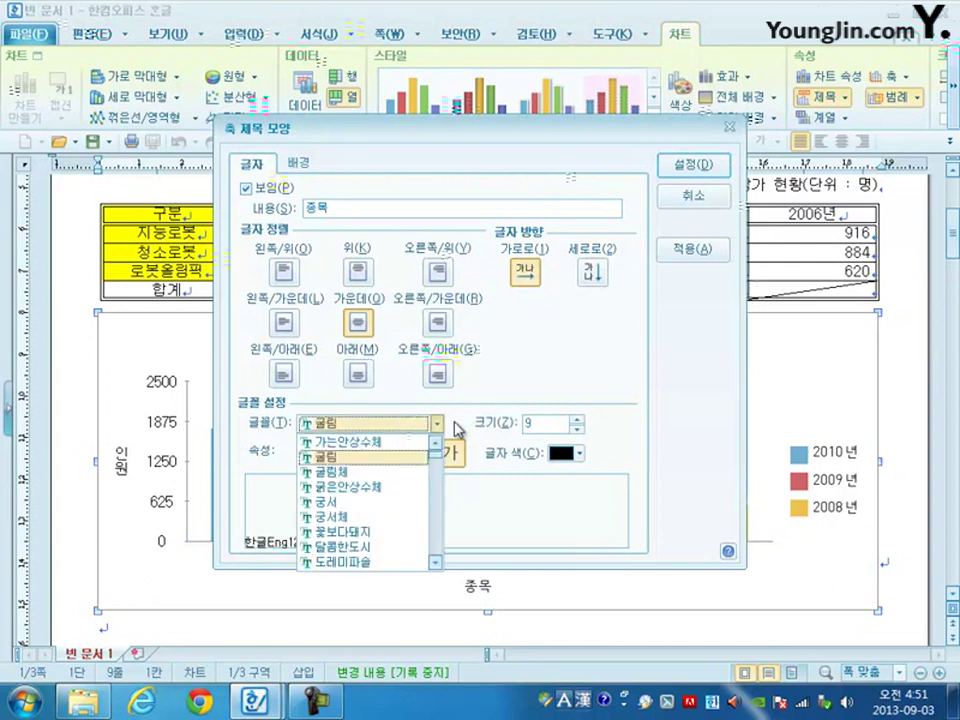
pyautogui.click(577, 423)
pyautogui.click(700, 164)
# Set the chart legend's text to the 굴림 font at size 10.
pyautogui.click(864, 478)
pyautogui.doubleClick(864, 478)
pyautogui.click(299, 163)
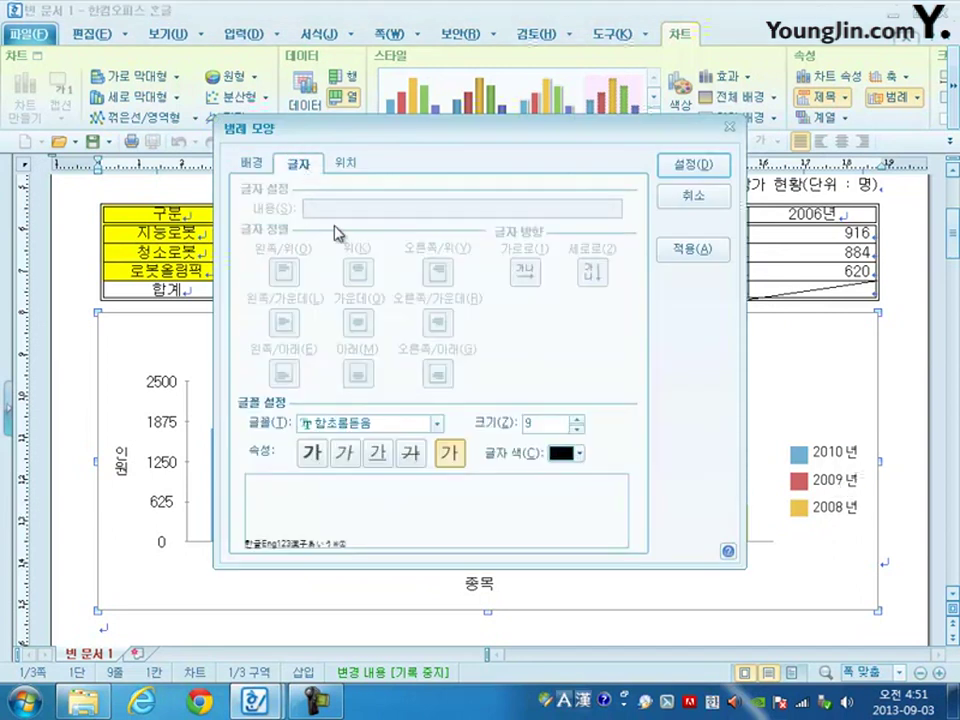
pyautogui.click(390, 429)
pyautogui.scroll(5, 439, 452)
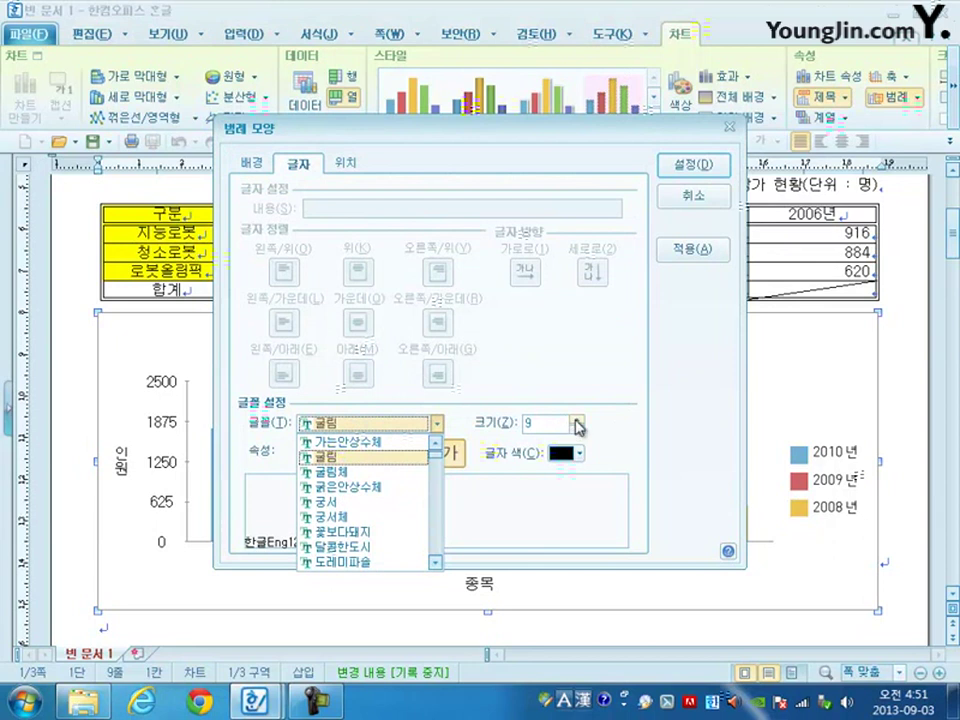
pyautogui.click(578, 419)
pyautogui.click(697, 163)
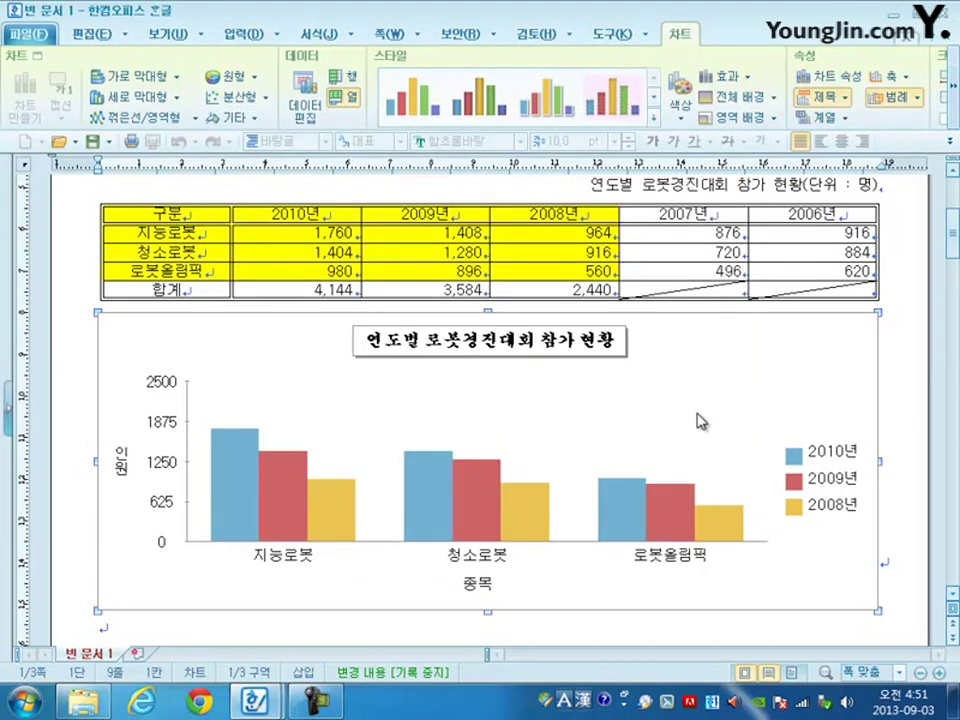
# Turn off automatic scaling (자동으로 꾸밈) for the chart's value axis and leave chart editing.
pyautogui.doubleClick(190, 484)
pyautogui.click(335, 210)
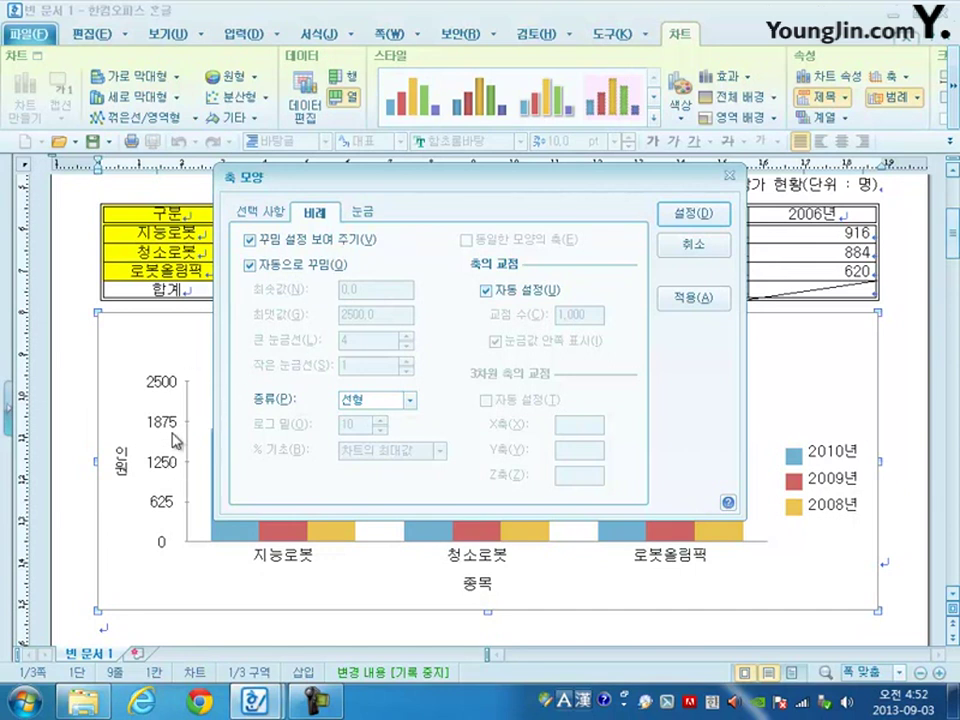
pyautogui.click(250, 265)
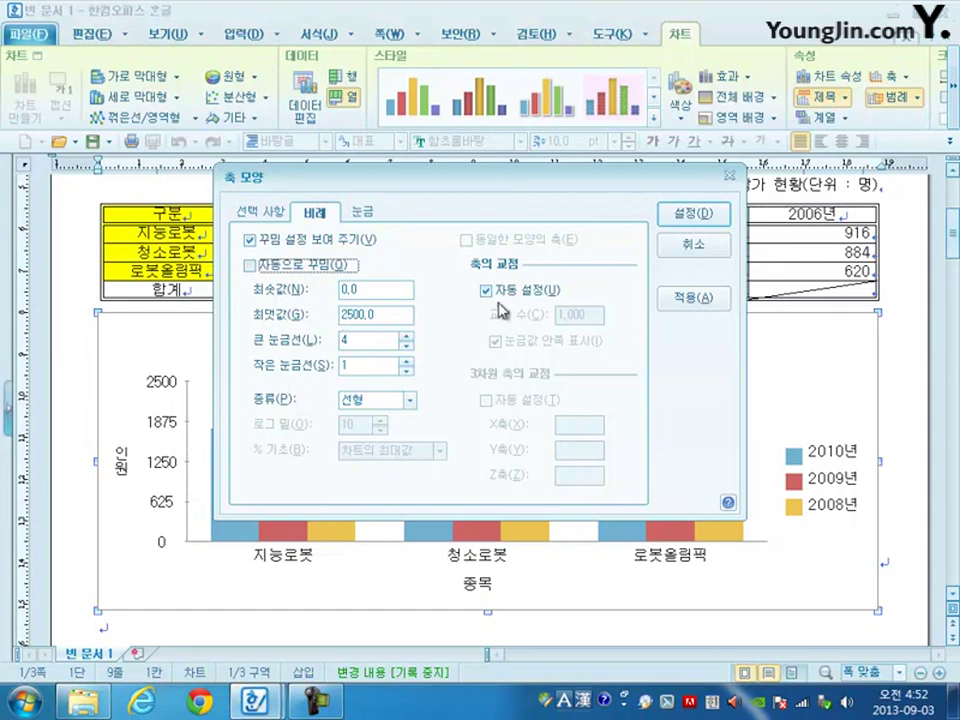
pyautogui.click(681, 222)
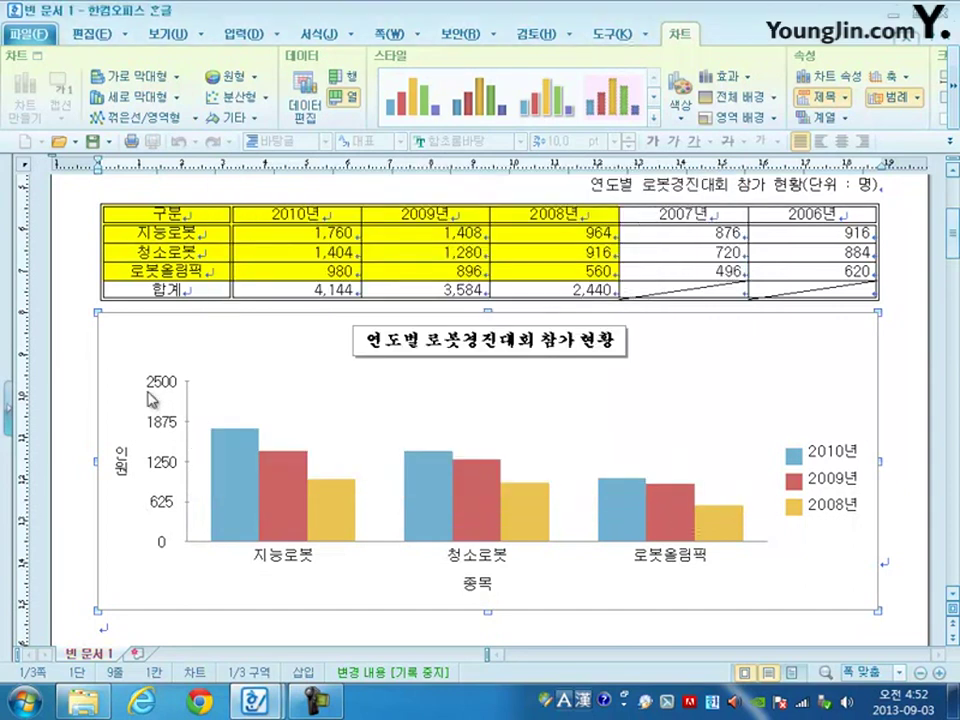
pyautogui.click(904, 487)
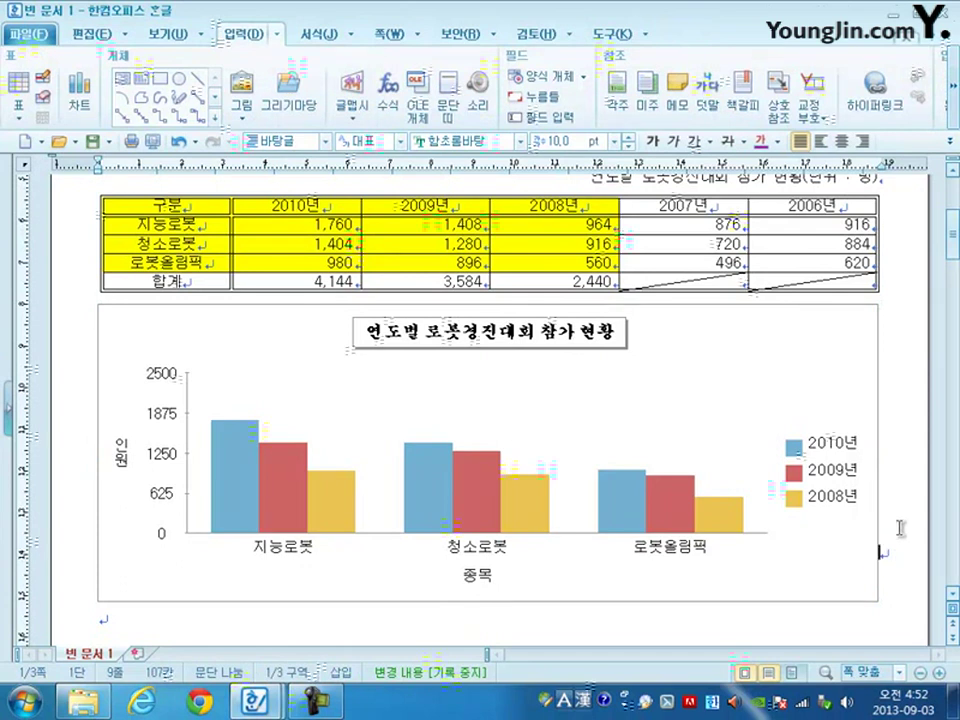
# Change the text direction of the Y axis title "인원" to horizontal (가로로).
pyautogui.click(119, 456)
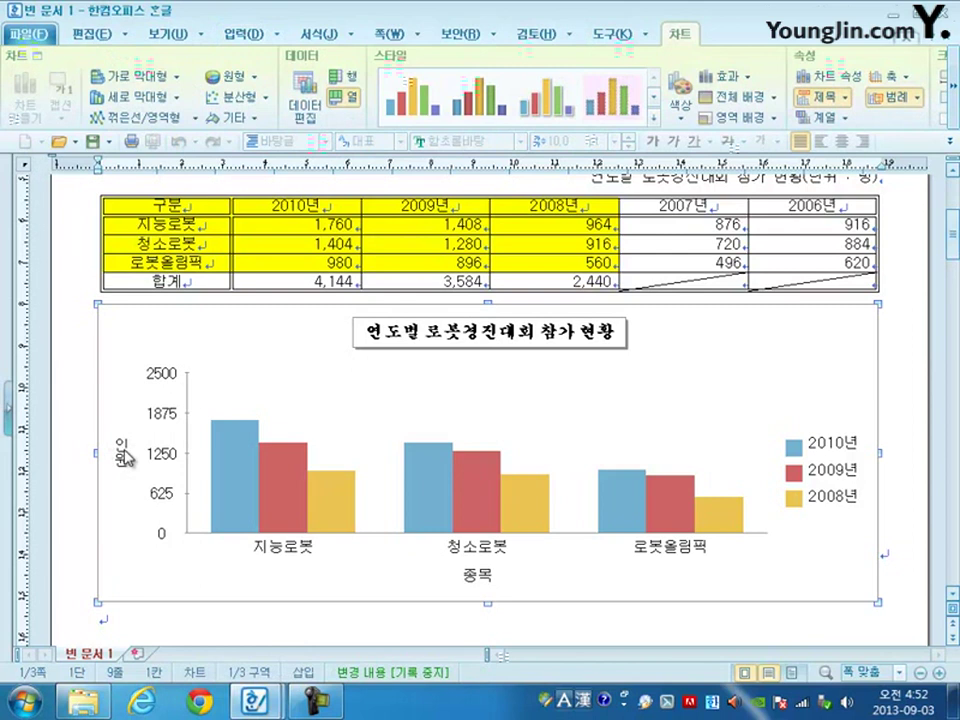
pyautogui.doubleClick(126, 457)
pyautogui.click(528, 273)
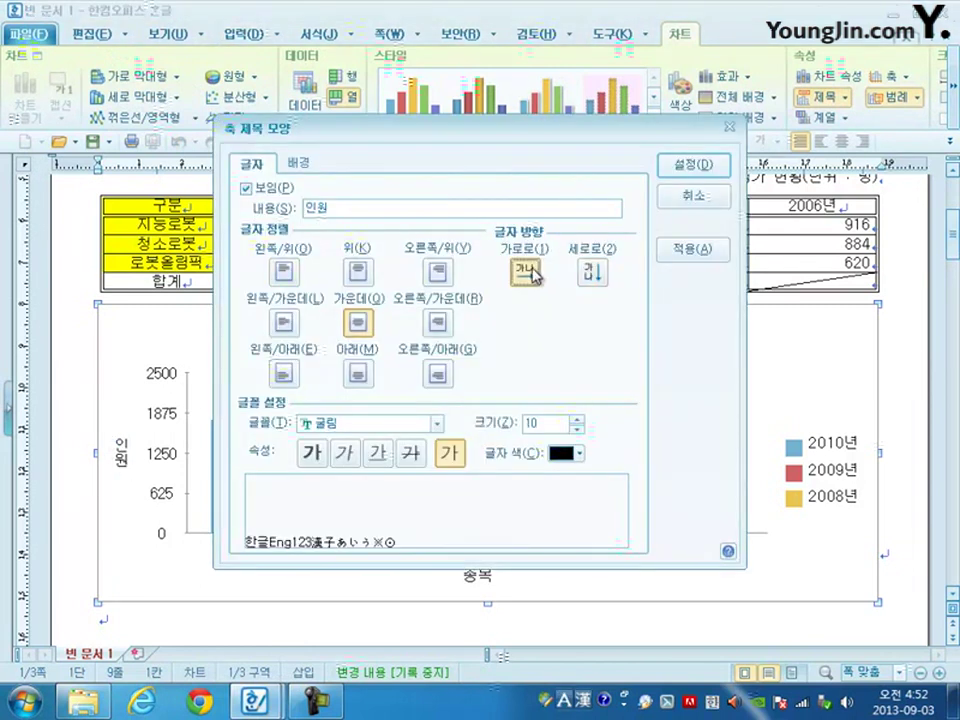
pyautogui.click(693, 164)
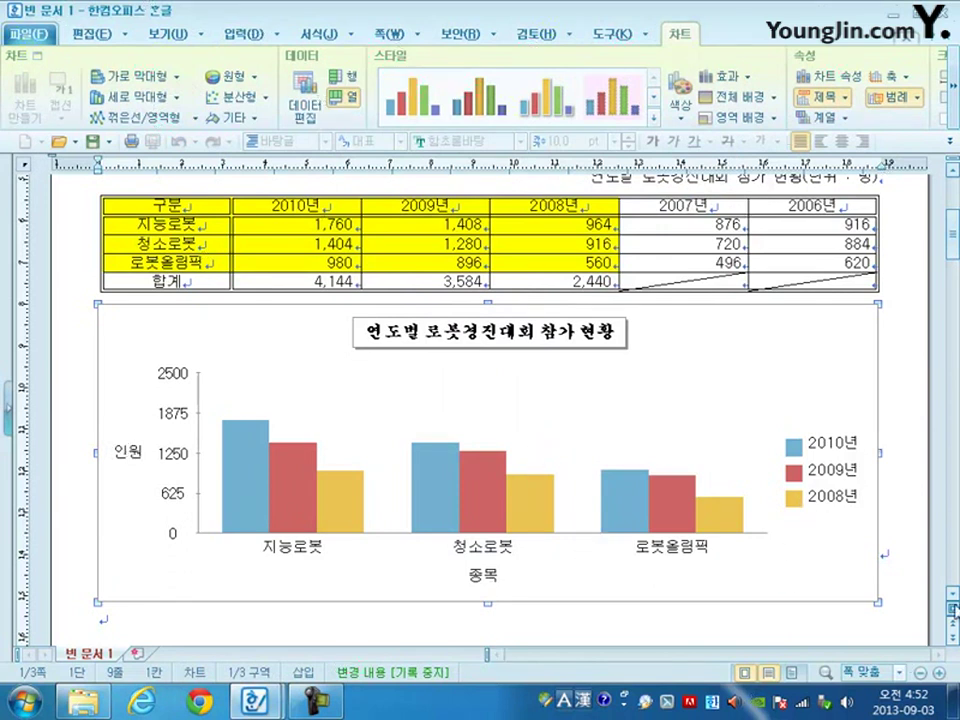
# Leave the chart and enter the indented label (1) on the line below item 3.
pyautogui.click(890, 566)
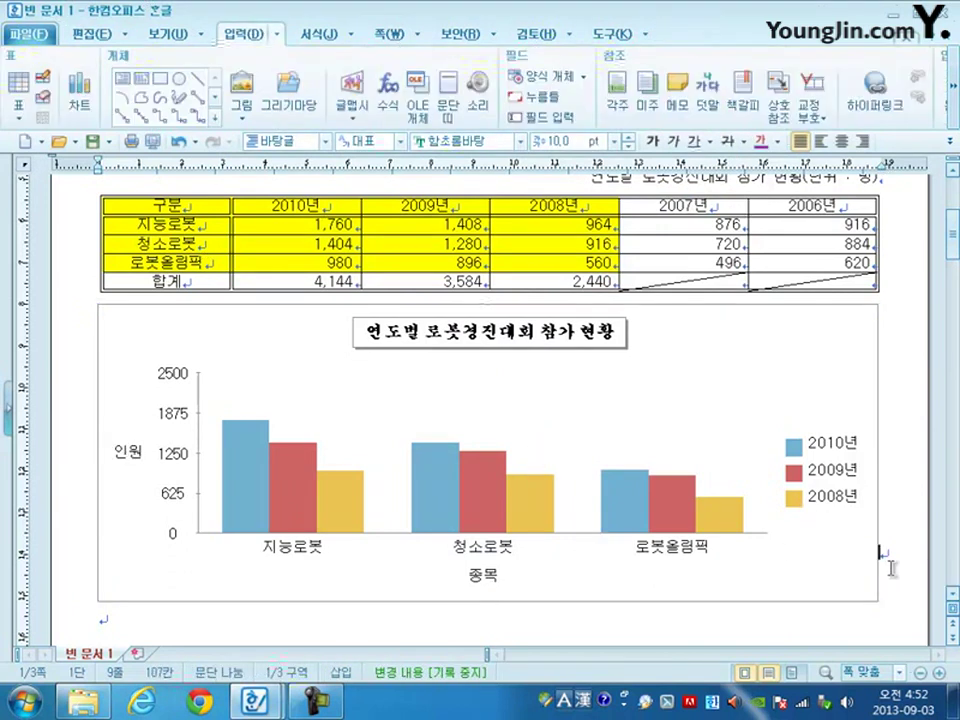
pyautogui.scroll(-10, 891, 569)
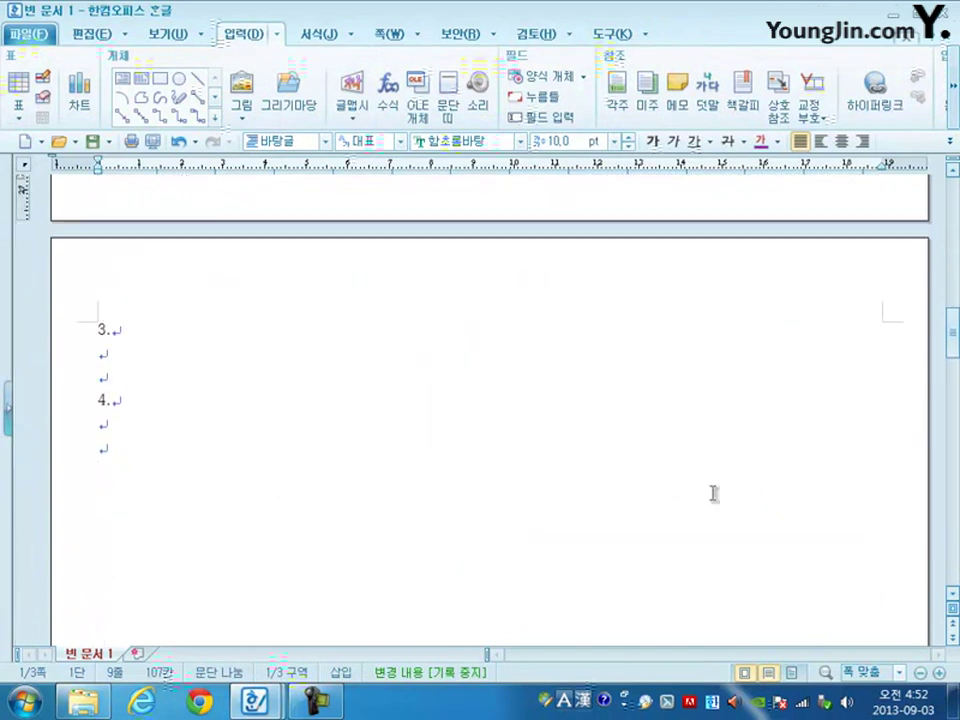
pyautogui.click(101, 353)
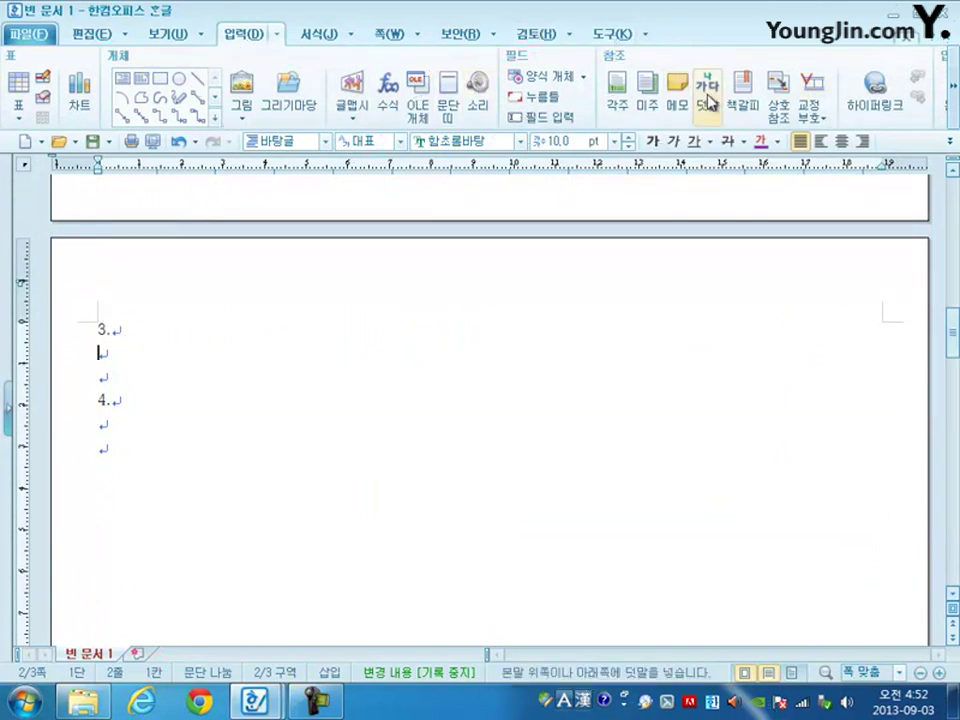
pyautogui.click(387, 102)
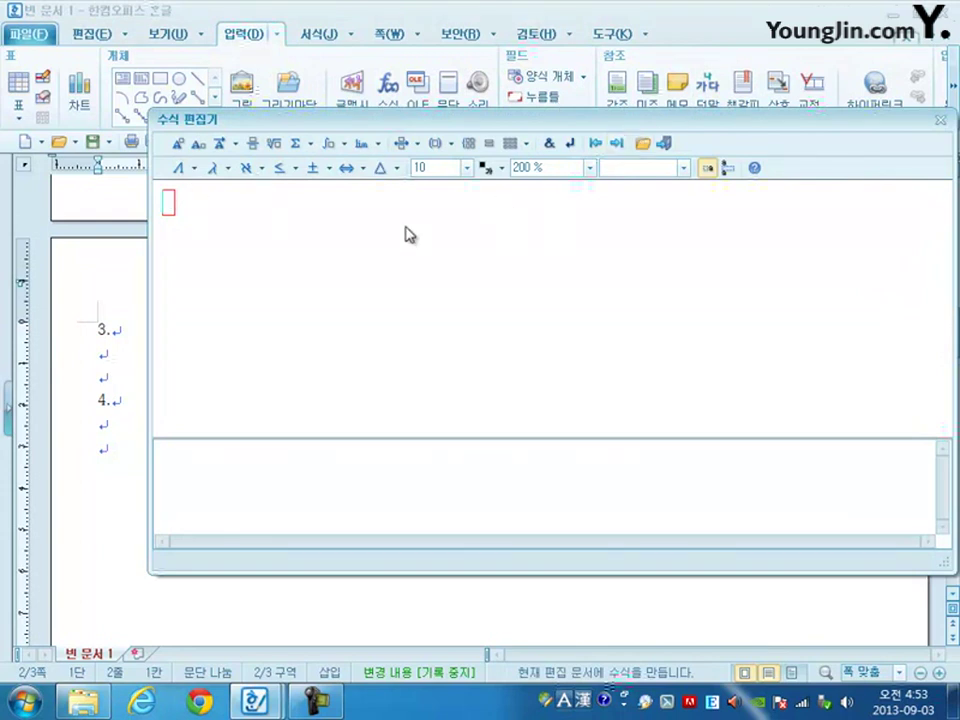
pyautogui.click(668, 144)
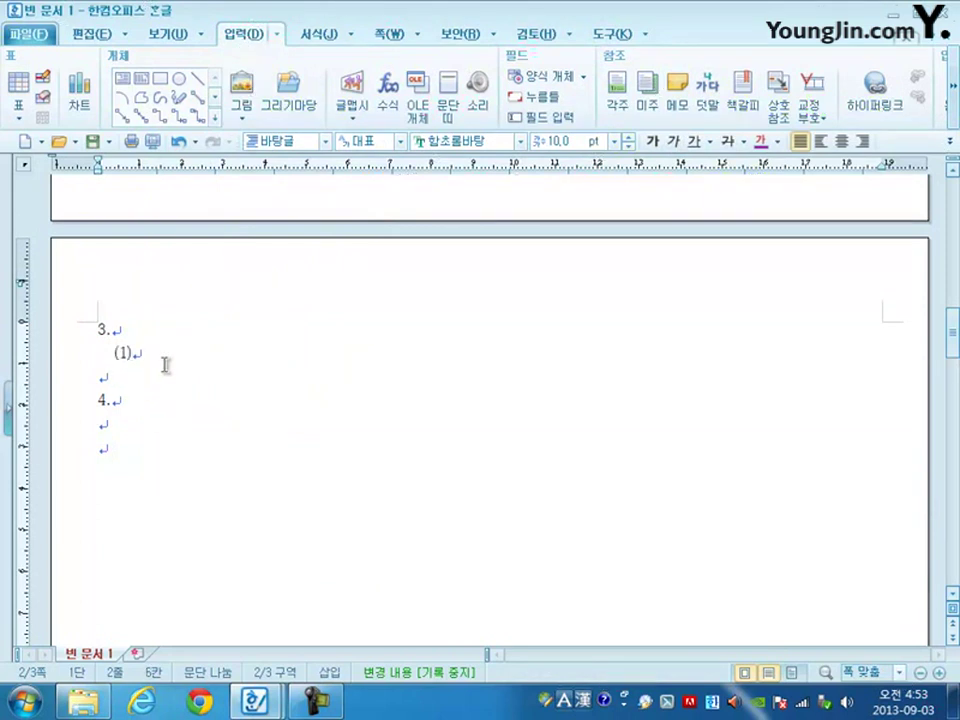
# Start an equation after label (1) with a summation from k=1 to n of k³.
pyautogui.click(387, 98)
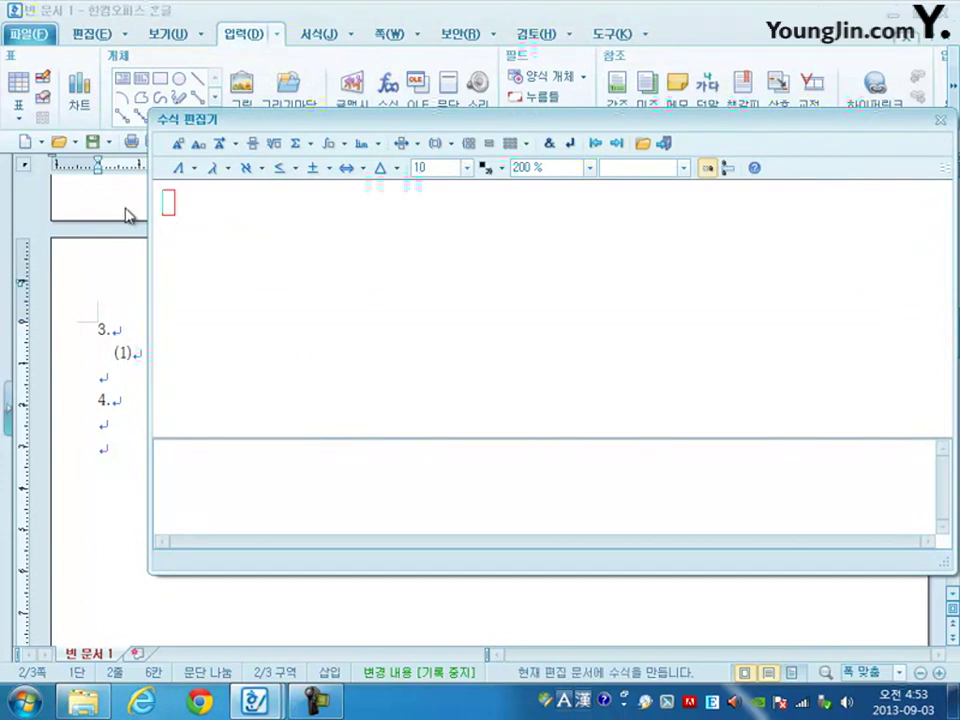
pyautogui.click(298, 148)
pyautogui.click(300, 170)
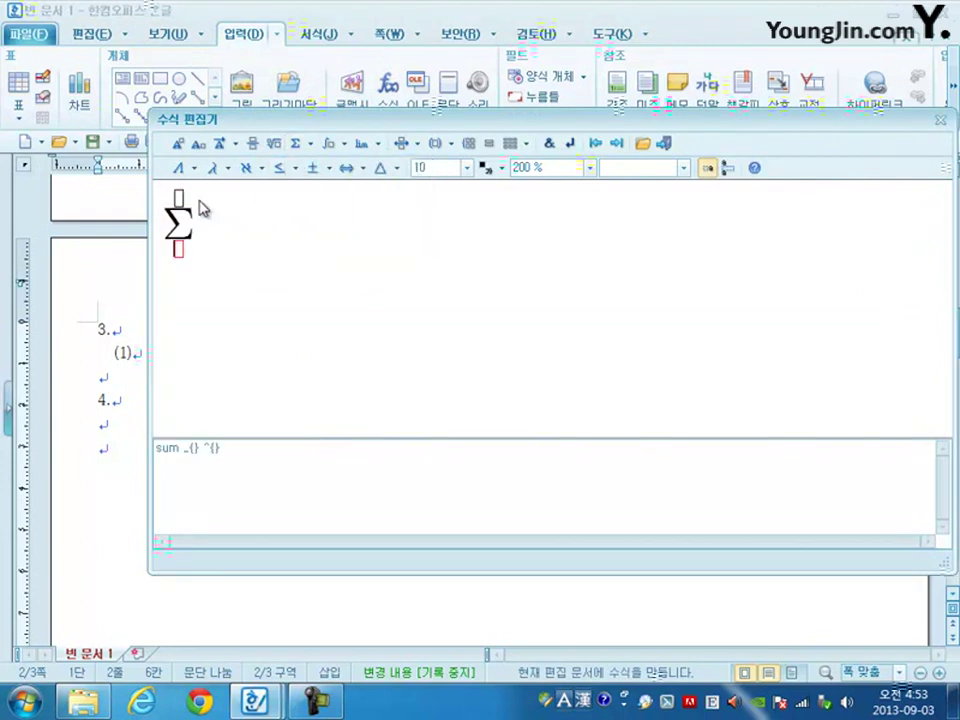
pyautogui.write('k=1')
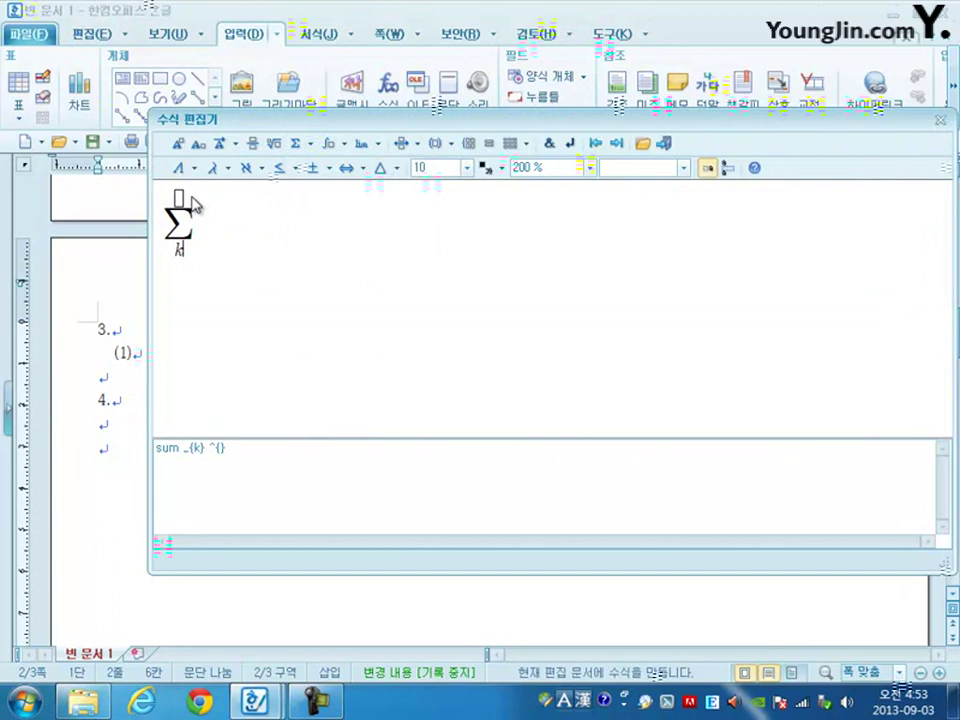
pyautogui.click(188, 202)
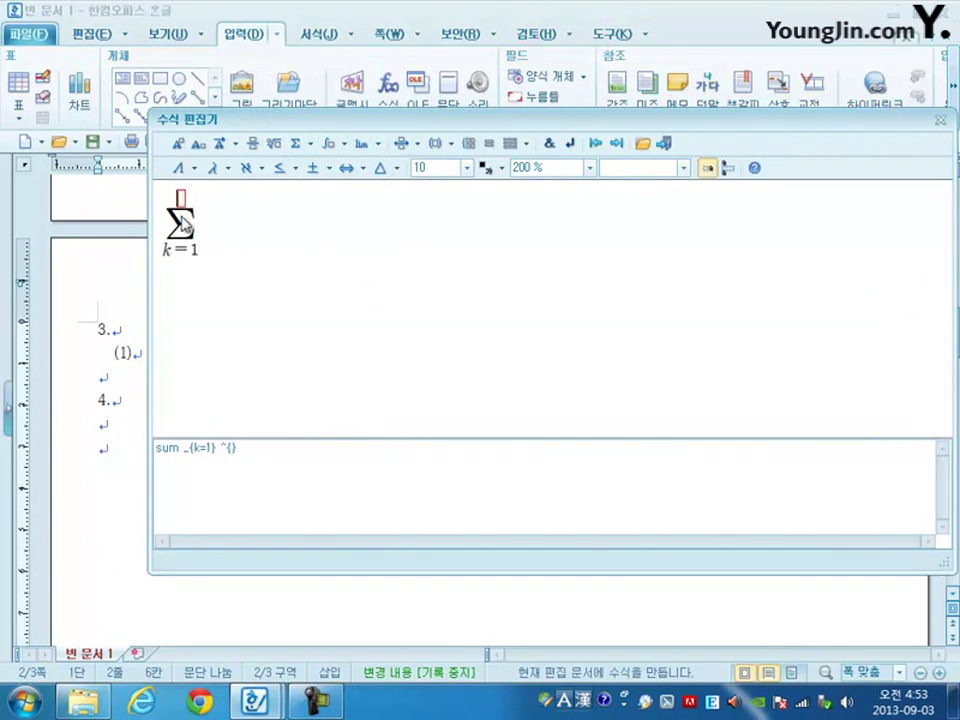
pyautogui.write('n')
pyautogui.press('Tab')
pyautogui.write('k')
pyautogui.click(180, 146)
pyautogui.write('3')
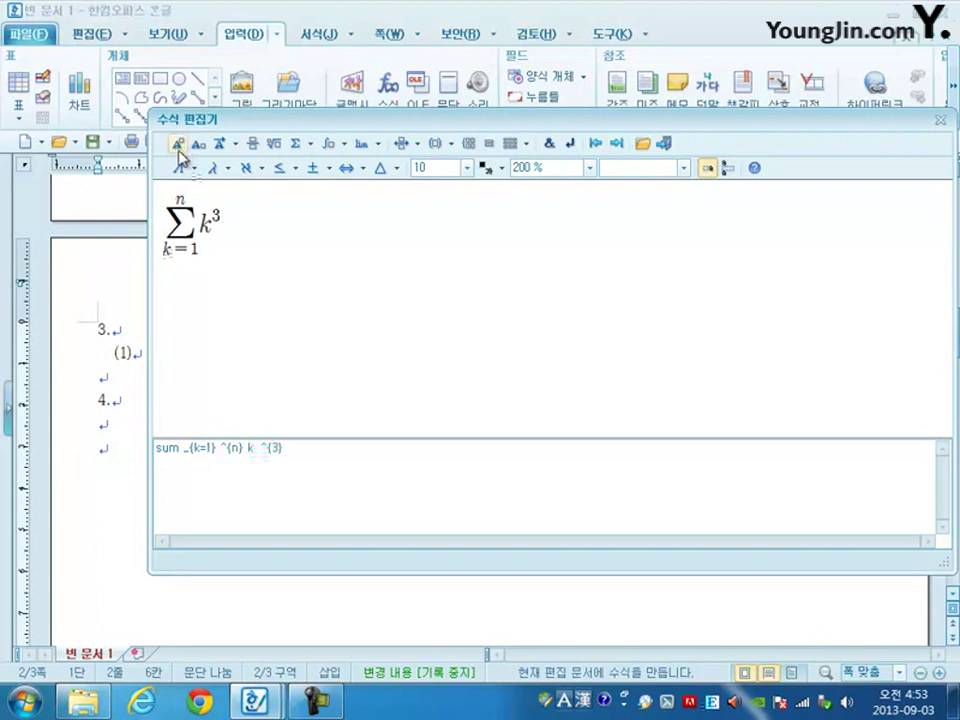
# Continue the summation equation with = 1² + 2² + 3².
pyautogui.press('Tab')
pyautogui.write('=1')
pyautogui.click(179, 147)
pyautogui.write('2} ')
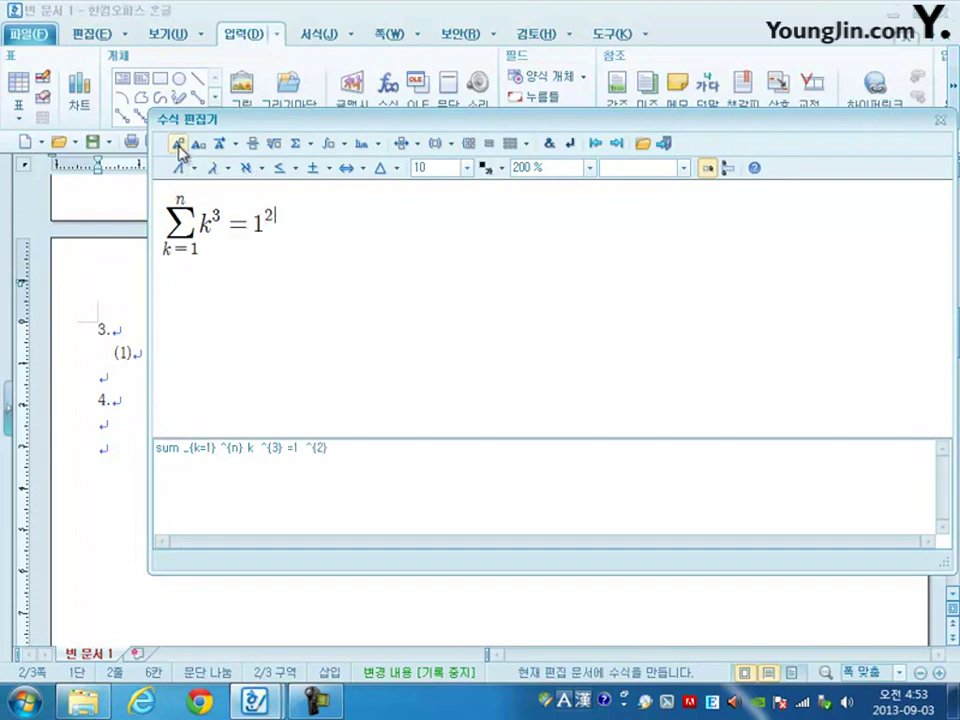
pyautogui.write('+2')
pyautogui.click(180, 147)
pyautogui.write('2} +')
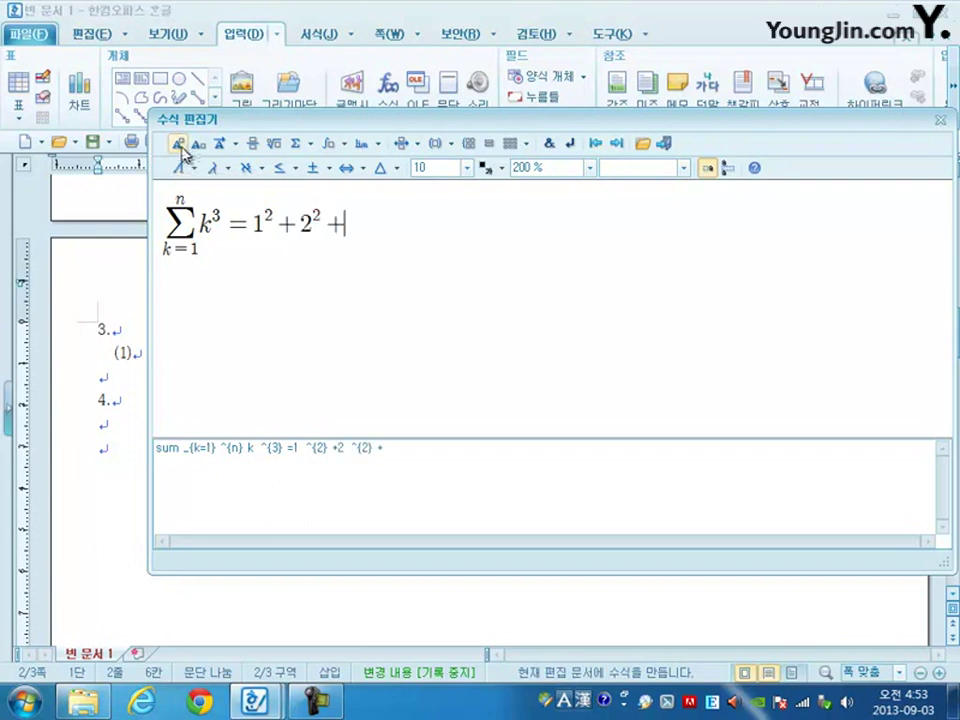
pyautogui.write('3')
pyautogui.click(179, 146)
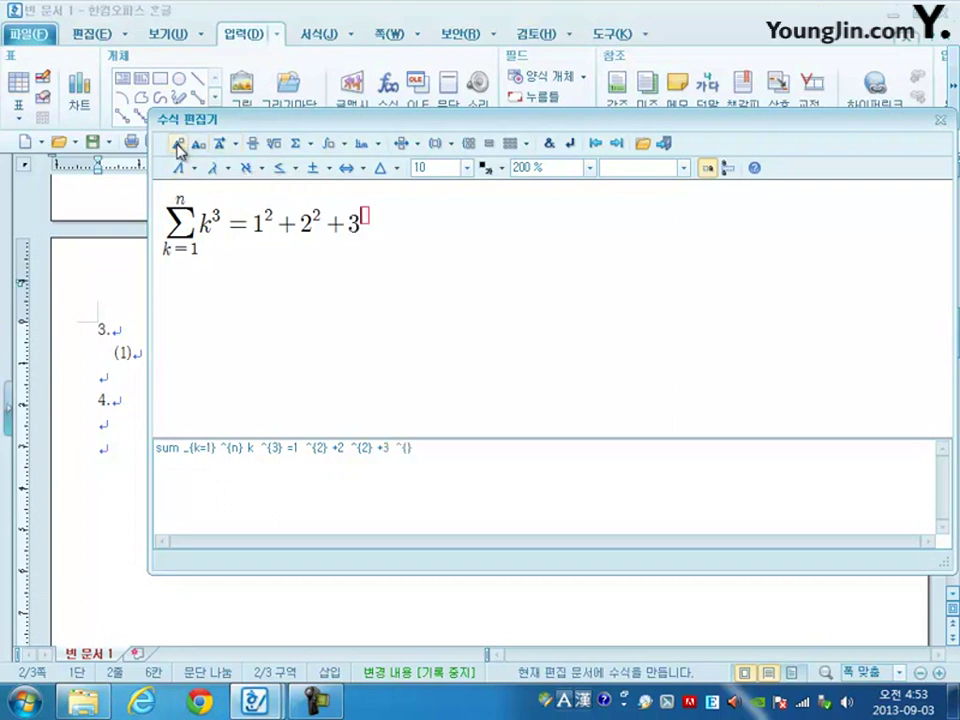
pyautogui.write('2')
# Append a centred ellipsis (⋯) and + n² to the equation.
pyautogui.click(385, 168)
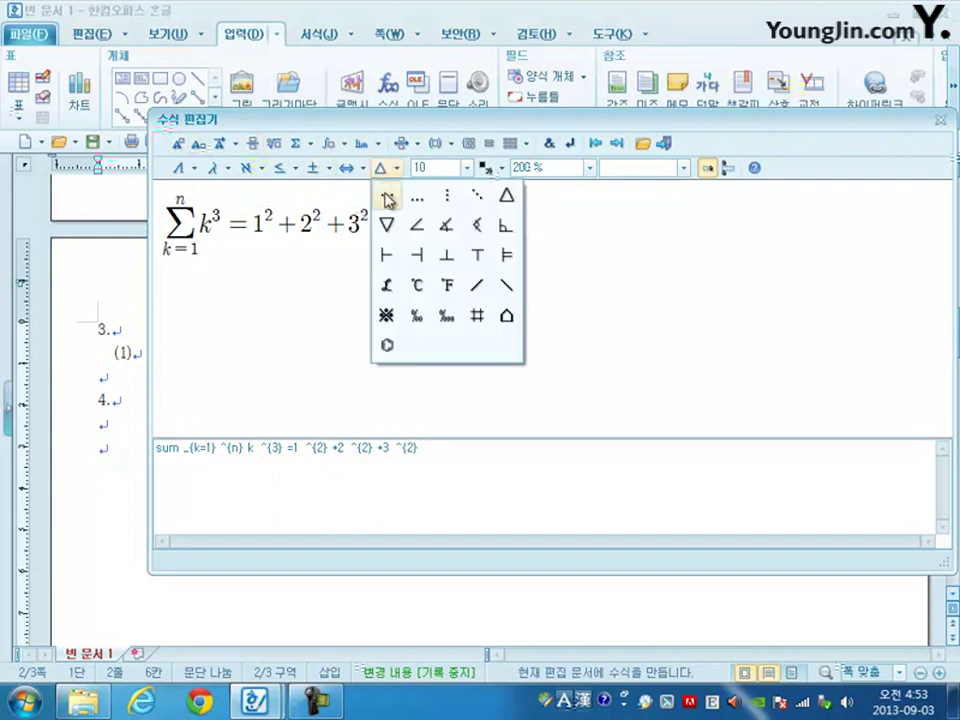
pyautogui.click(387, 198)
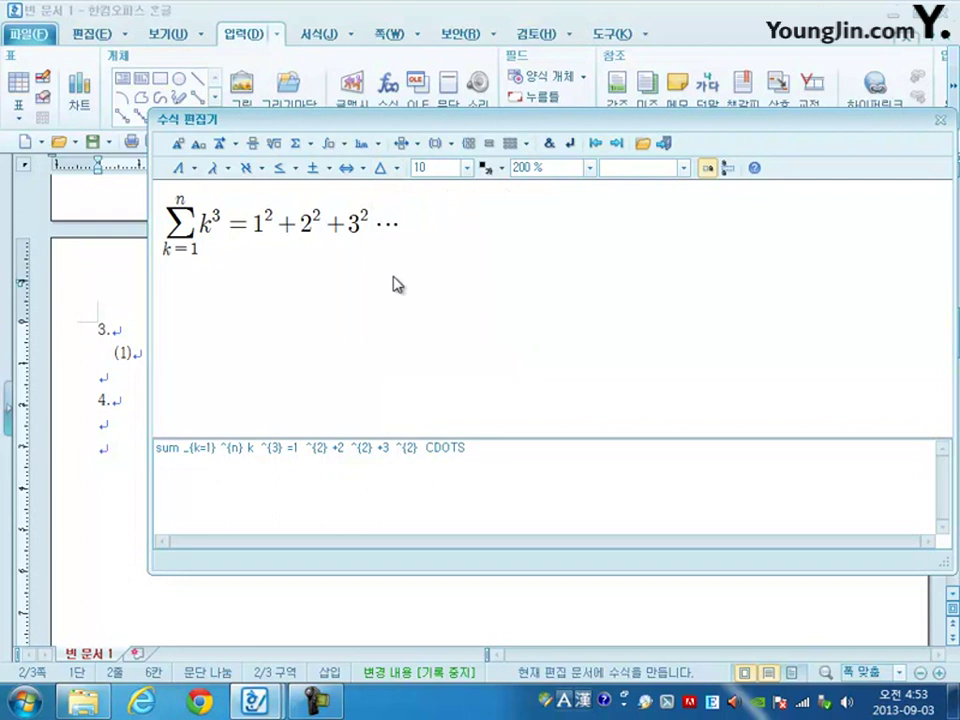
pyautogui.write('+n')
pyautogui.click(182, 146)
pyautogui.write('2')
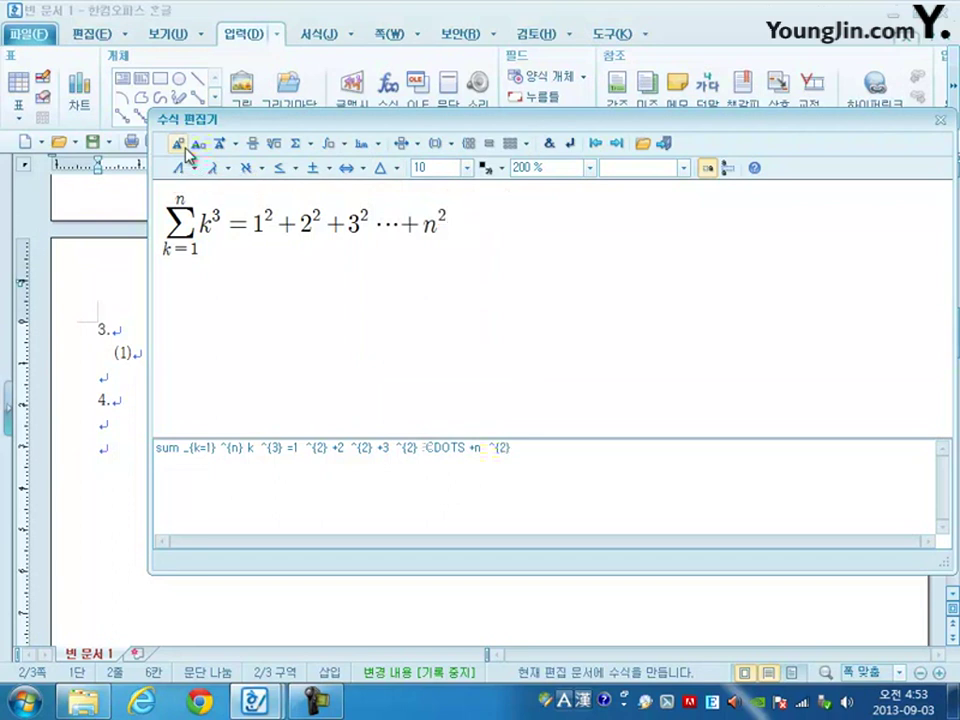
# Change the exponents of the 1, 2, 3 and n terms to 3 and append += to the equation.
pyautogui.click(268, 214)
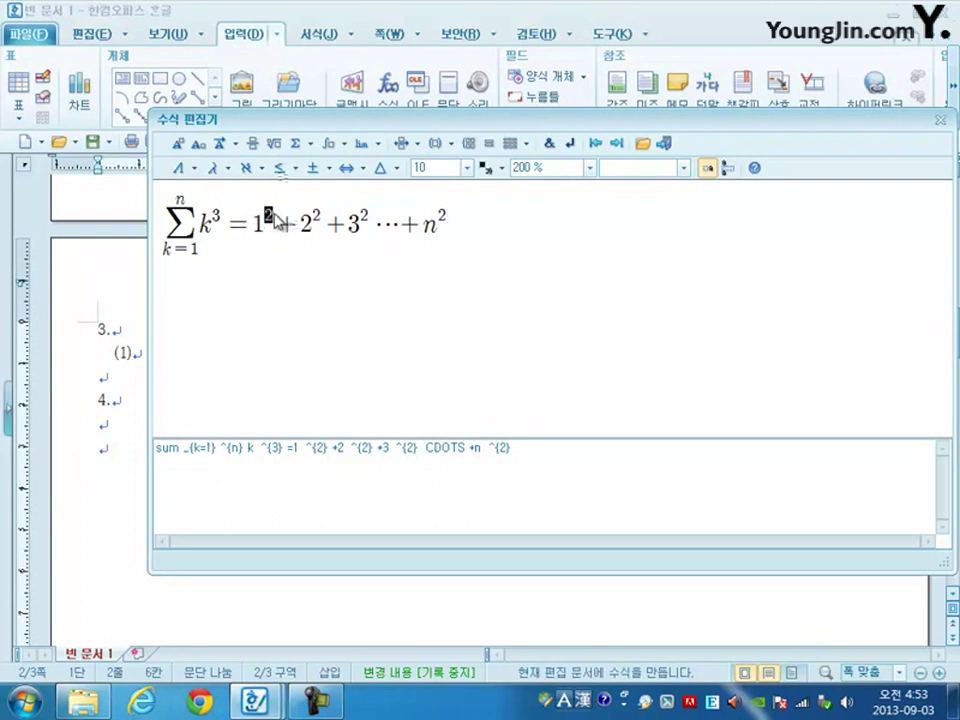
pyautogui.write('3')
pyautogui.click(316, 222)
pyautogui.click(318, 221)
pyautogui.click(317, 216)
pyautogui.write('3')
pyautogui.click(362, 216)
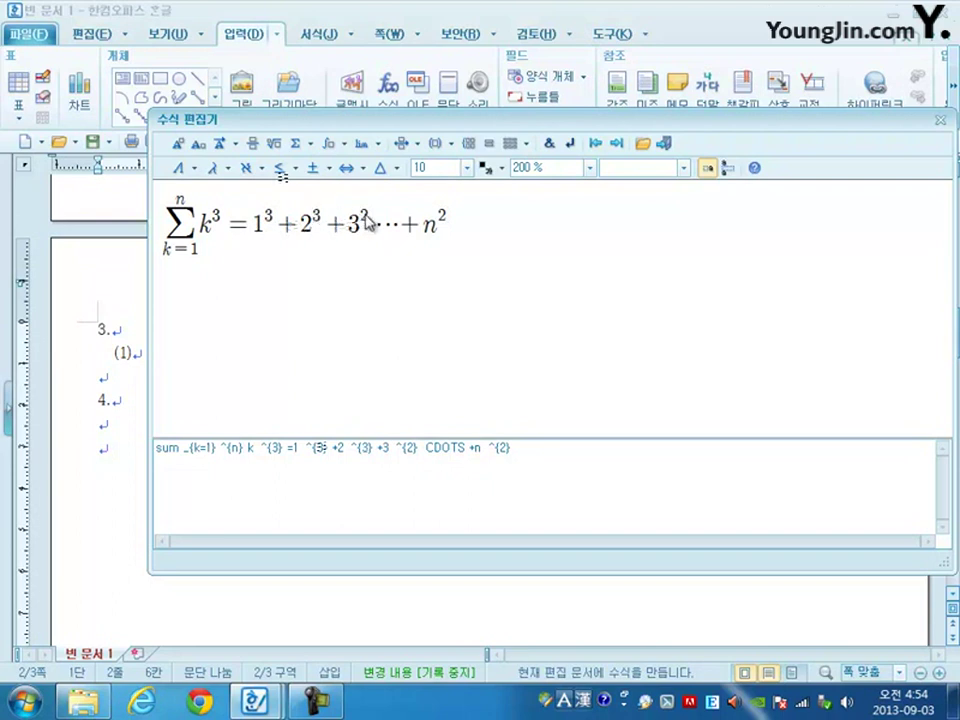
pyautogui.write('3')
pyautogui.click(445, 216)
pyautogui.write('3} +=')
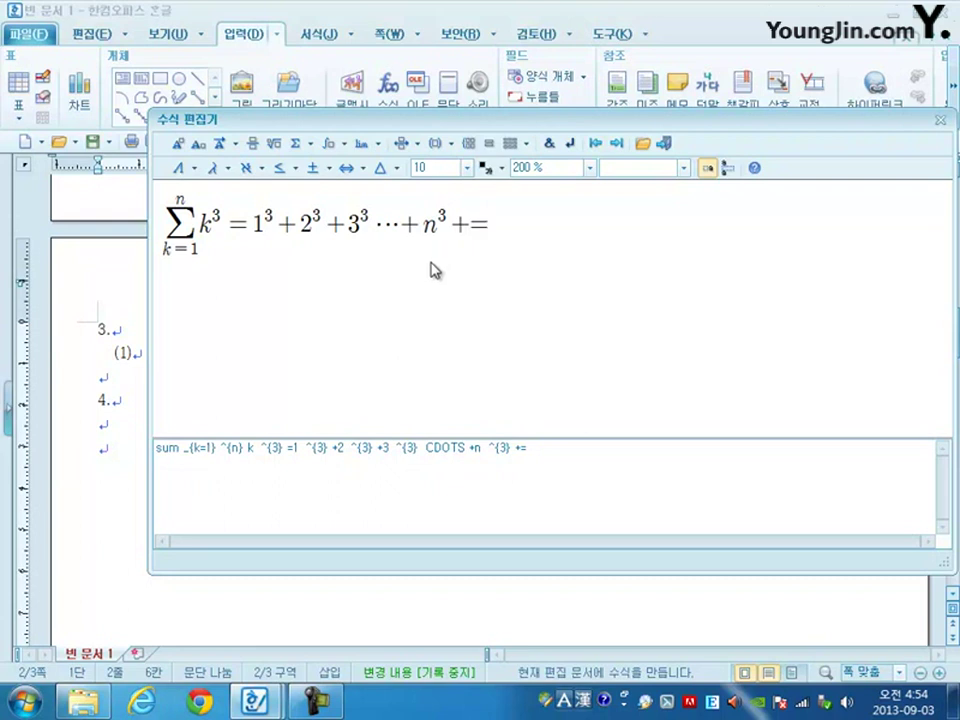
pyautogui.write('(')
pyautogui.click(253, 145)
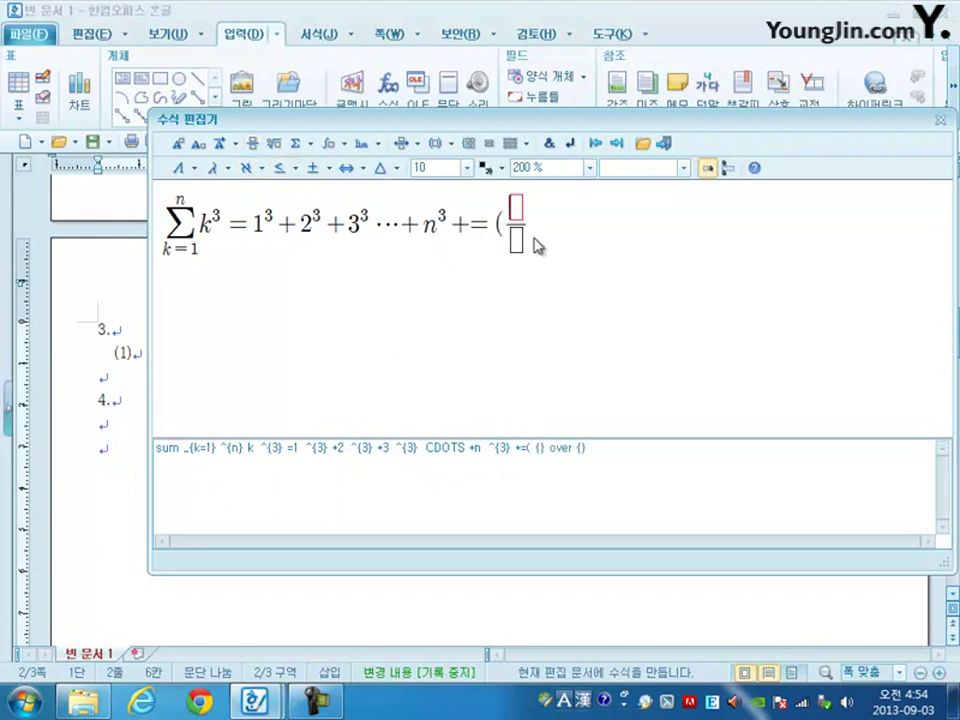
pyautogui.write('1')
pyautogui.press('Tab')
pyautogui.write('2')
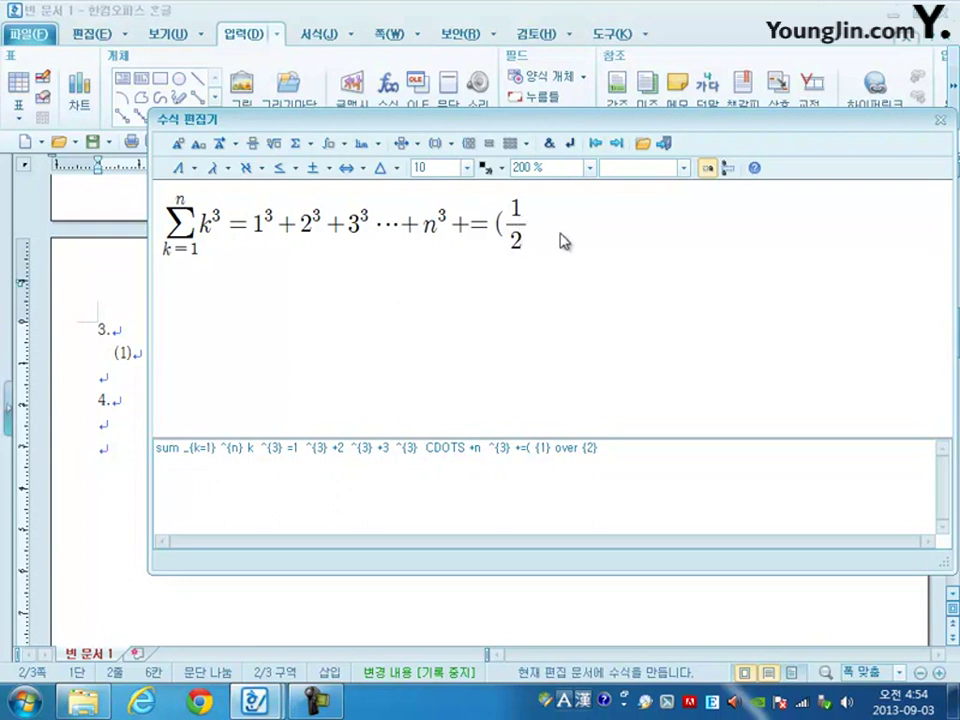
pyautogui.press('BackSpace')
pyautogui.press('BackSpace')
pyautogui.press('BackSpace')
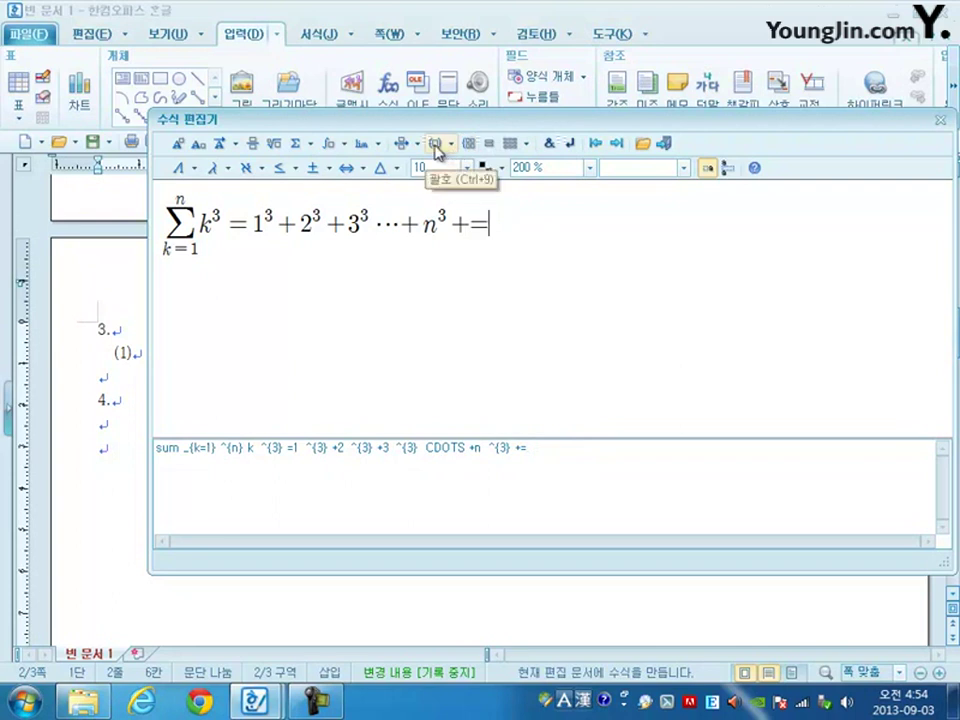
# Append scalable parentheses containing the fraction 1/2 after the last equals sign of the equation.
pyautogui.click(436, 147)
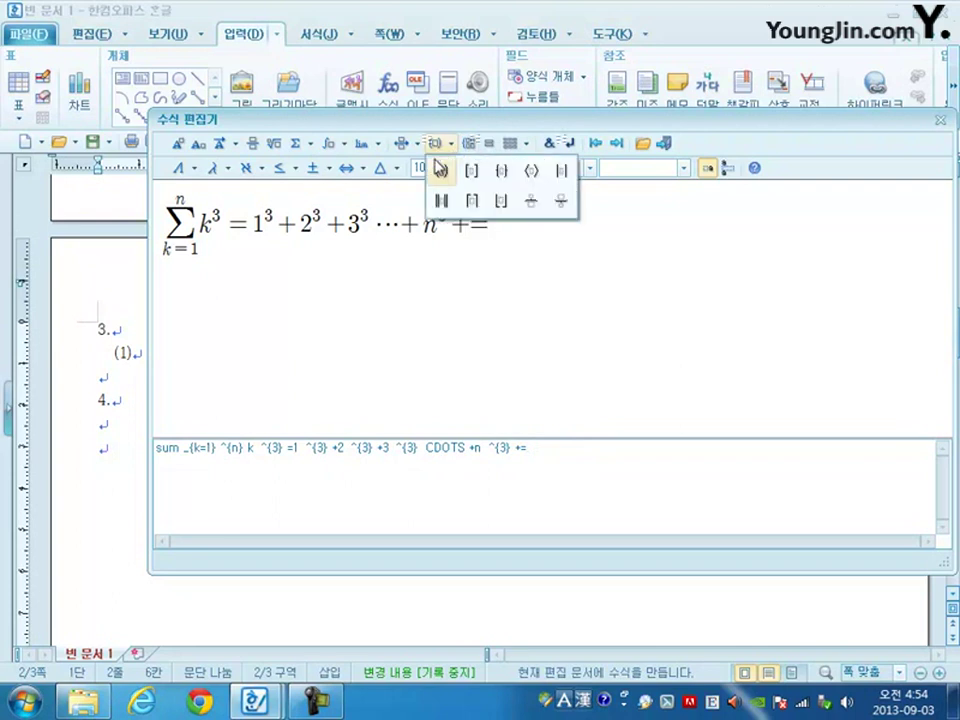
pyautogui.click(441, 176)
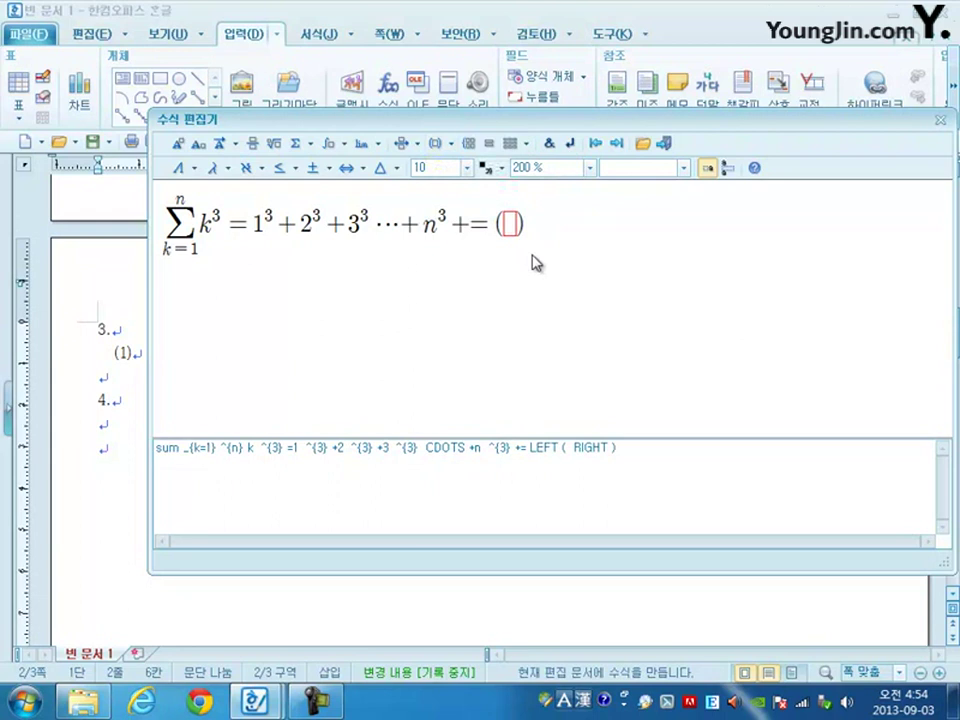
pyautogui.click(254, 144)
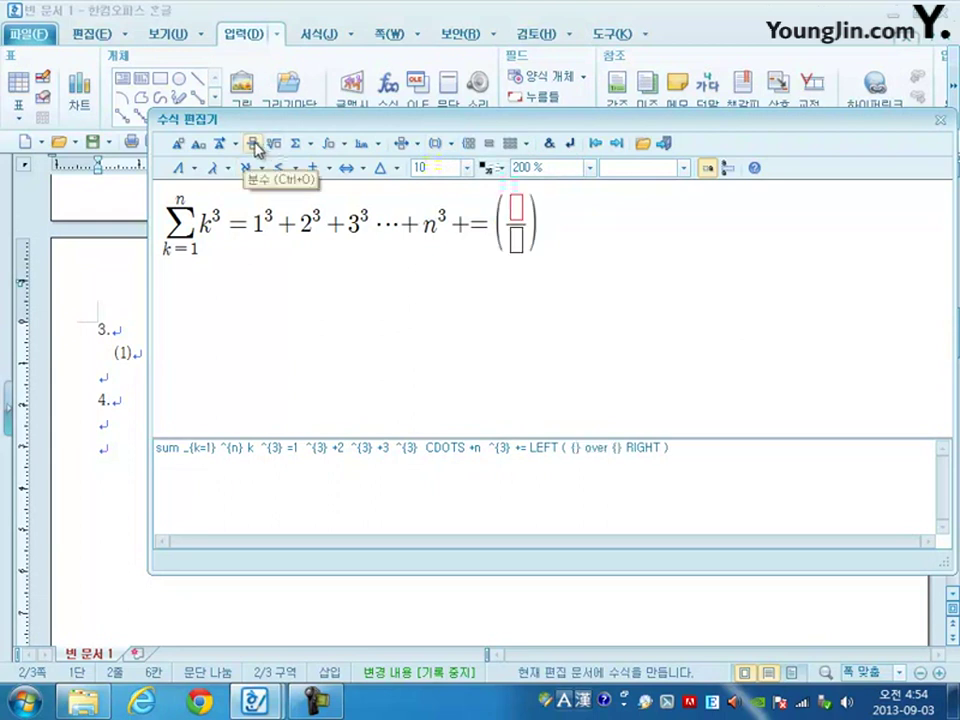
pyautogui.write('1')
pyautogui.click(517, 240)
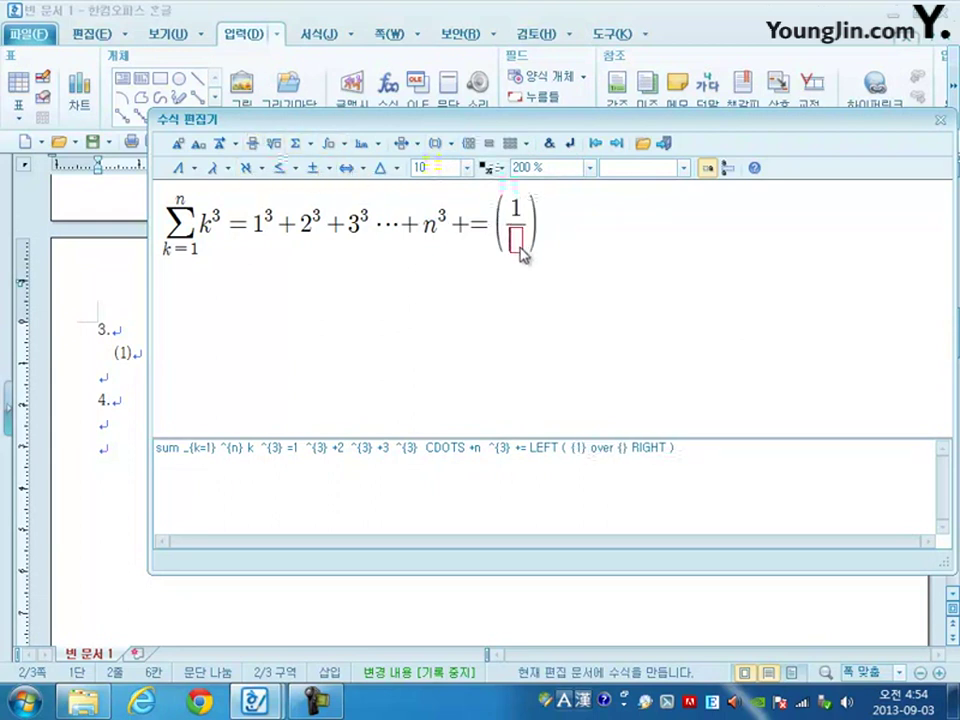
pyautogui.write('2} ')
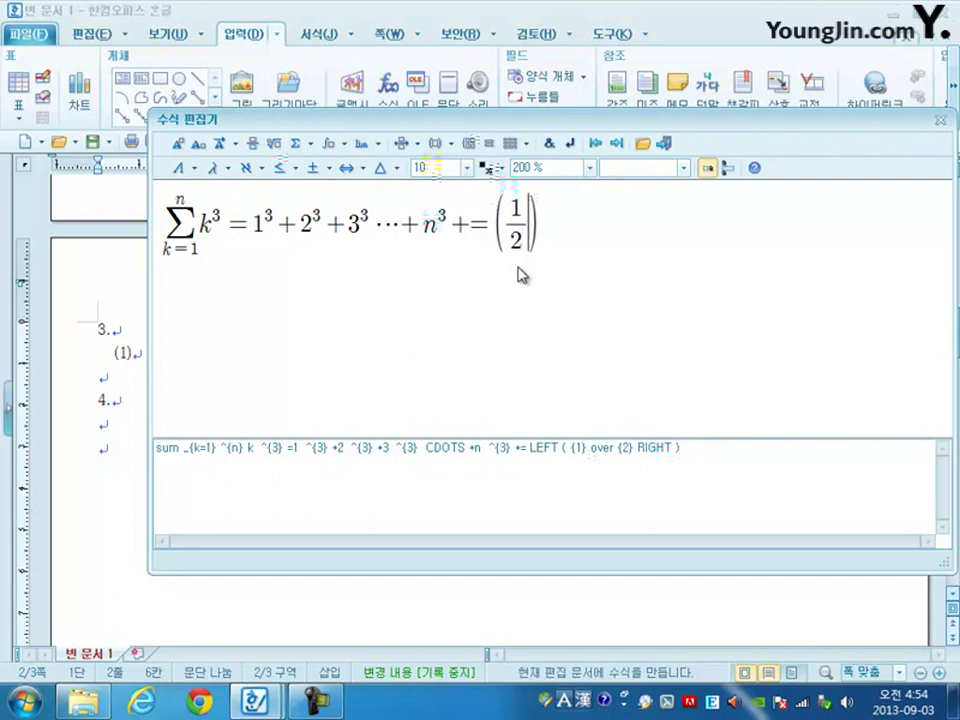
# Add n(n+1) after the fraction, square the parenthesised expression, and insert the finished equation into the document.
pyautogui.write('n ')
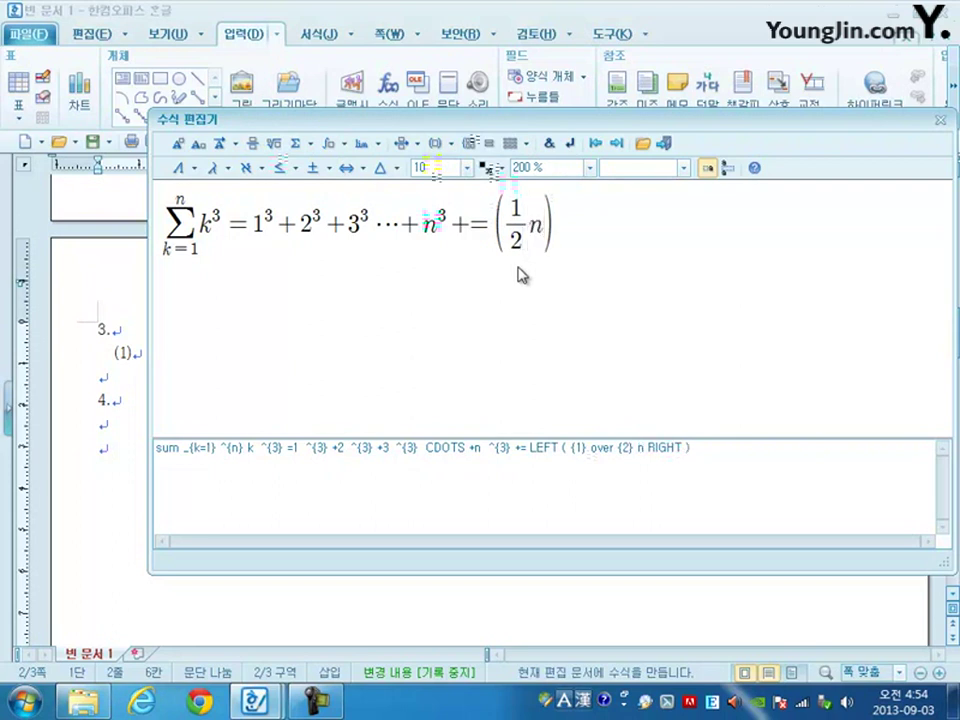
pyautogui.write('(n+1)')
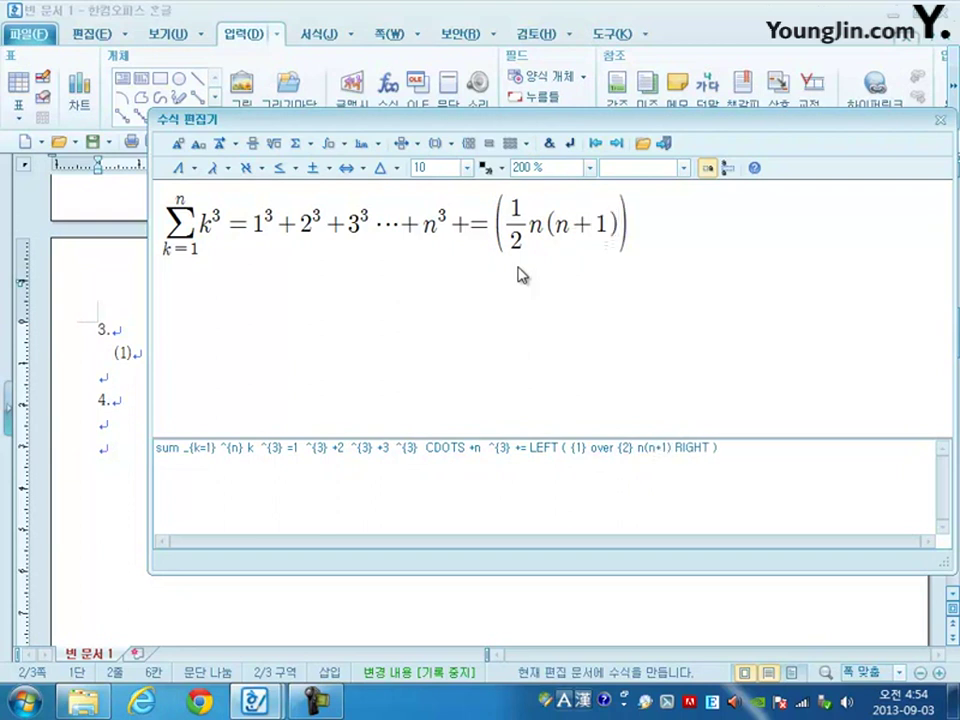
pyautogui.click(180, 147)
pyautogui.write('2')
pyautogui.click(665, 145)
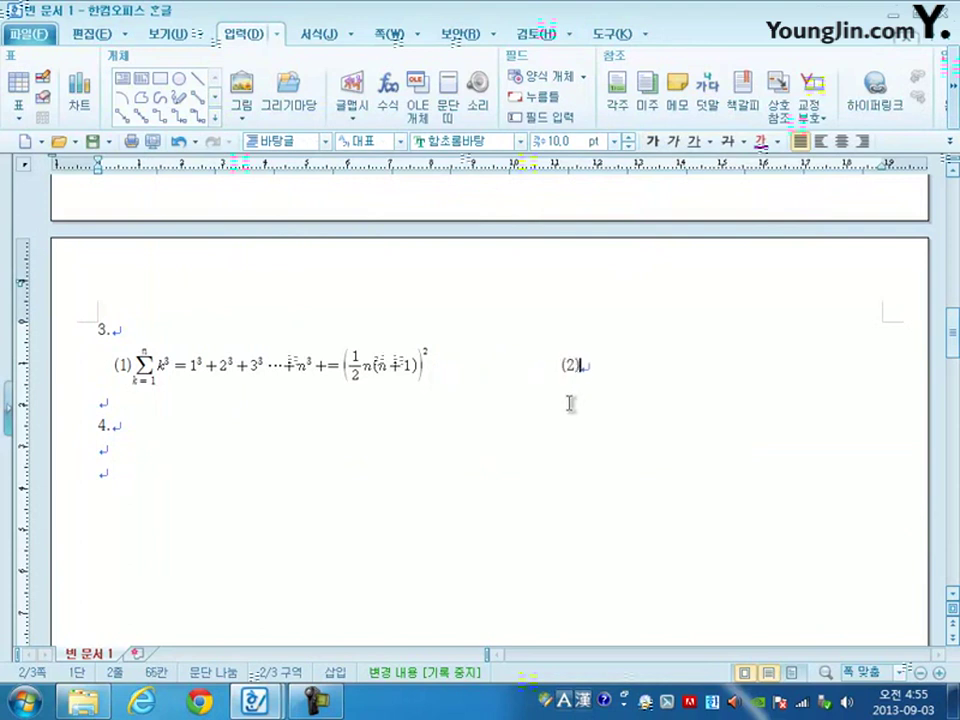
# Add the label (2) on the same line as equation (1) and start its equation with a(1+r)ⁿ =.
pyautogui.click(388, 100)
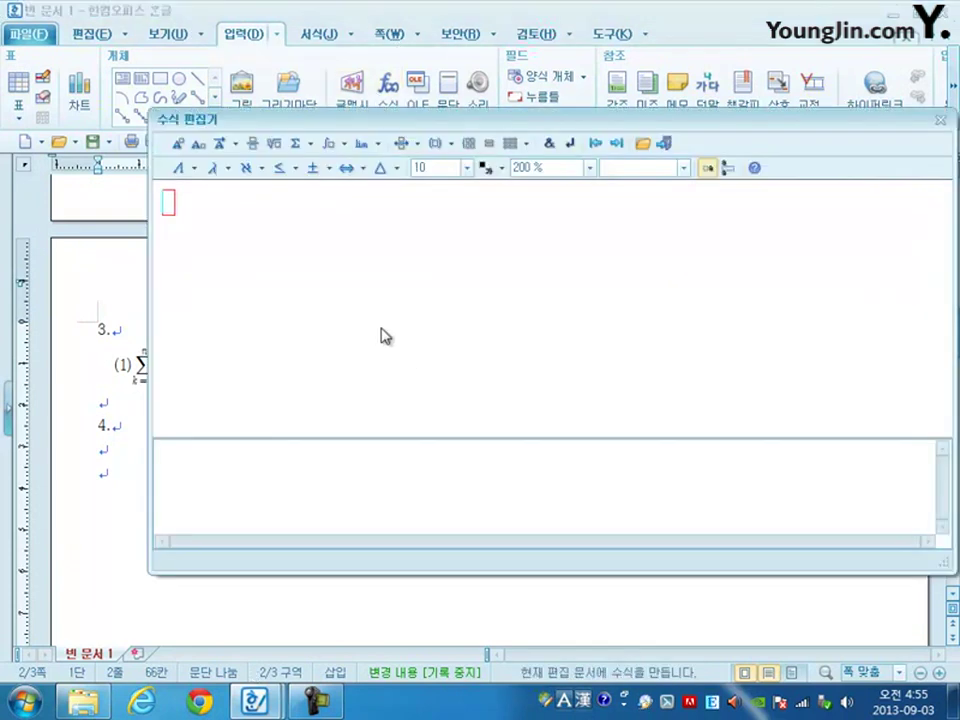
pyautogui.write('a(1+r')
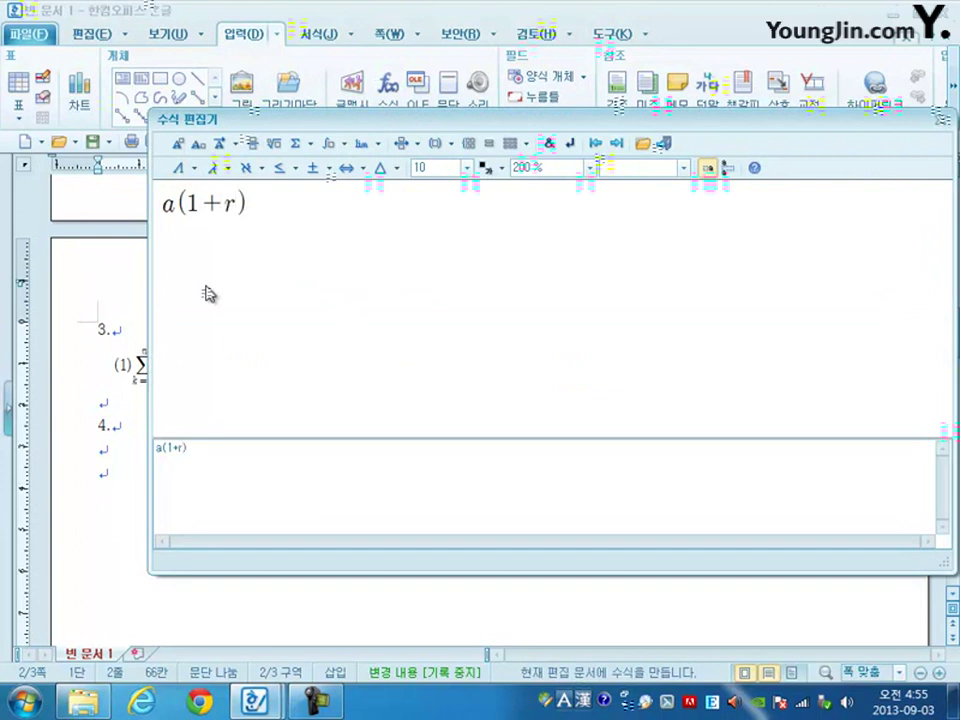
pyautogui.click(175, 144)
pyautogui.write('n}=')
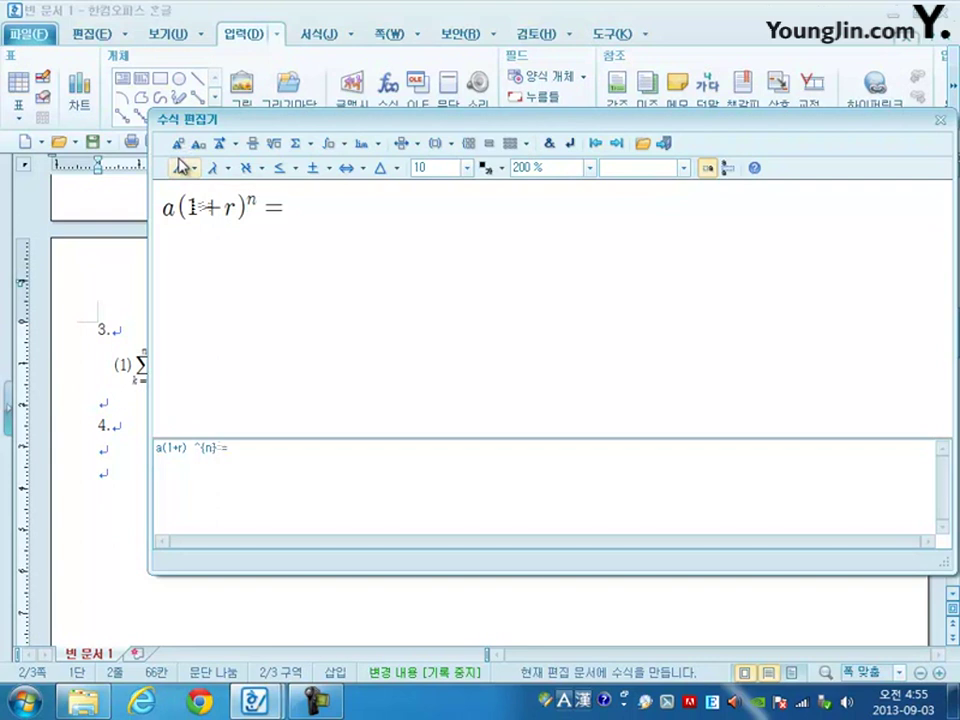
# Add a fraction after the equals sign and start its numerator with a((1+r)ⁿ.
pyautogui.click(255, 143)
pyautogui.write('a(1')
pyautogui.press('BackSpace')
pyautogui.write('(1+r')
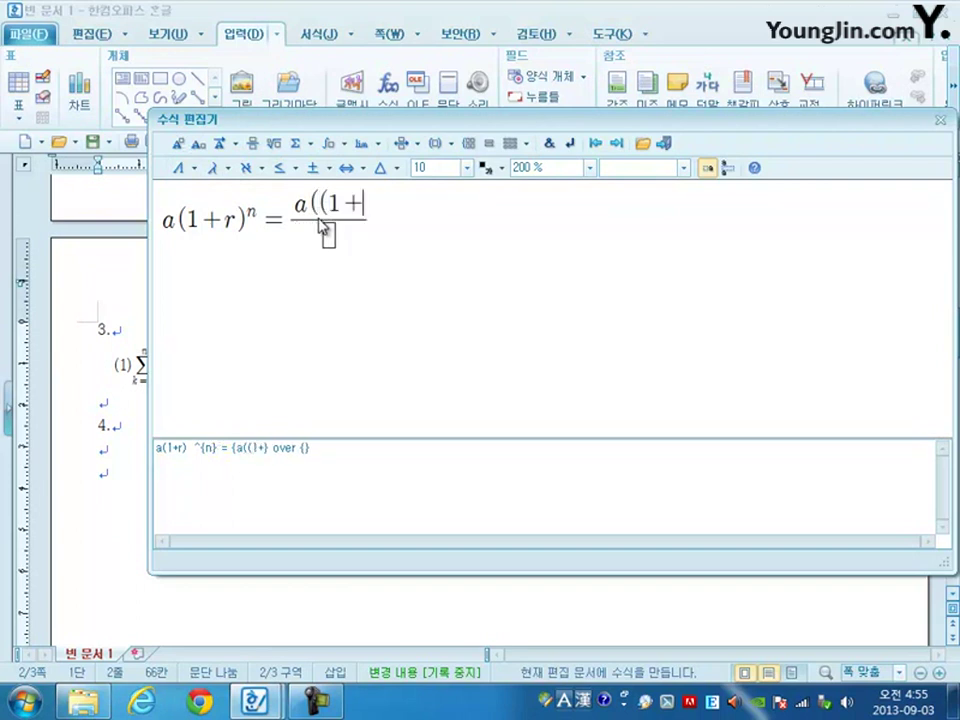
pyautogui.write(')')
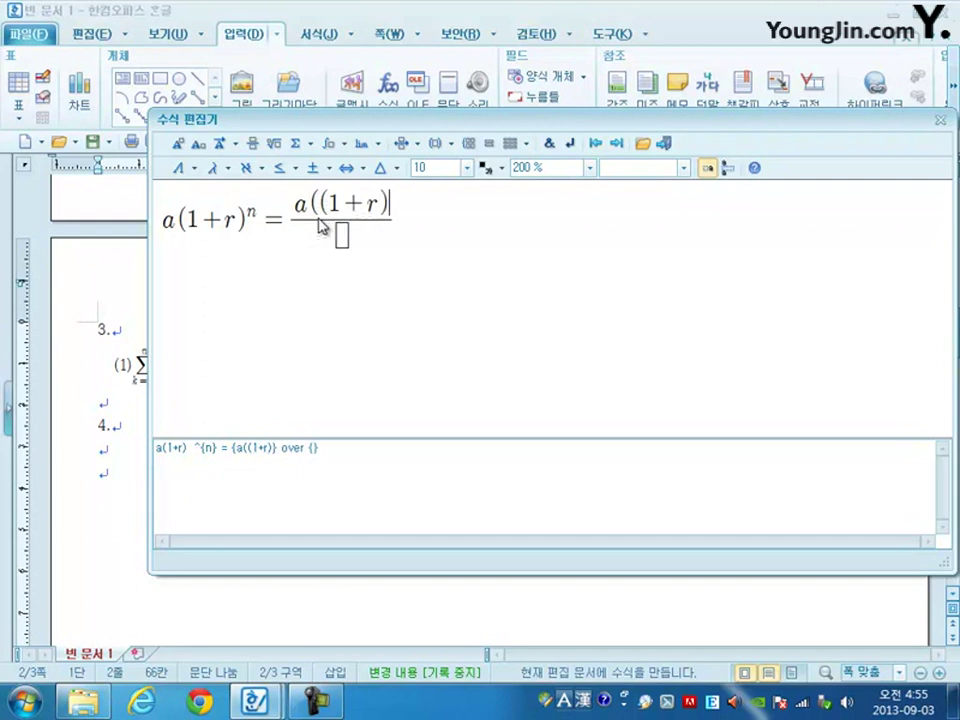
pyautogui.click(177, 143)
pyautogui.write('n')
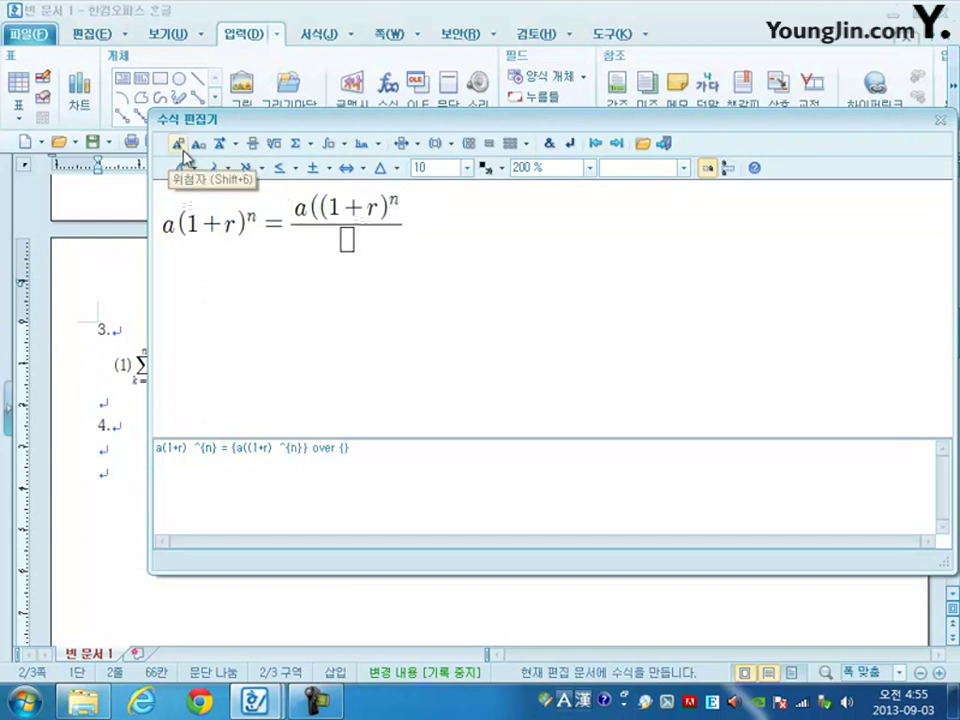
# Complete the numerator with -1), enter r as the denominator, and insert the finished equation into the document.
pyautogui.press('Right')
pyautogui.write('-1)')
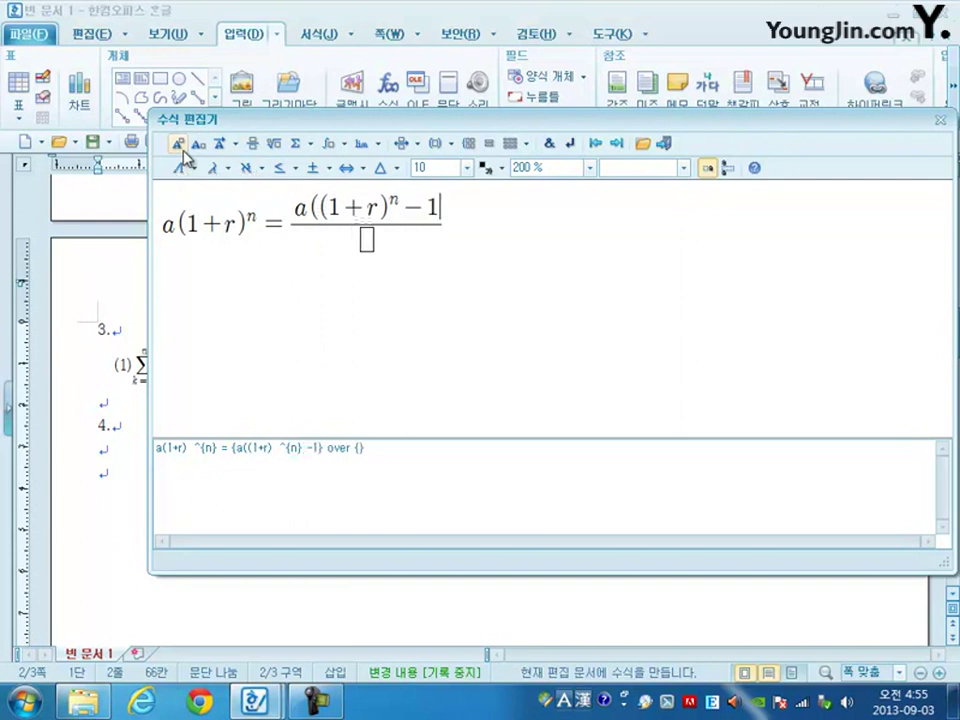
pyautogui.press('Tab')
pyautogui.write('r')
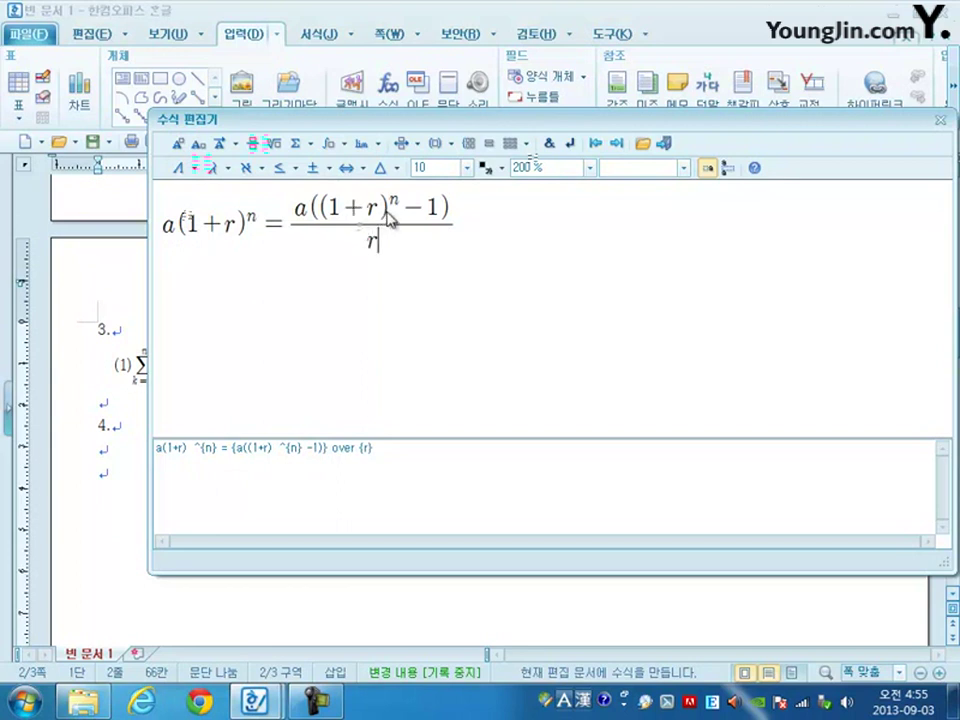
pyautogui.click(662, 143)
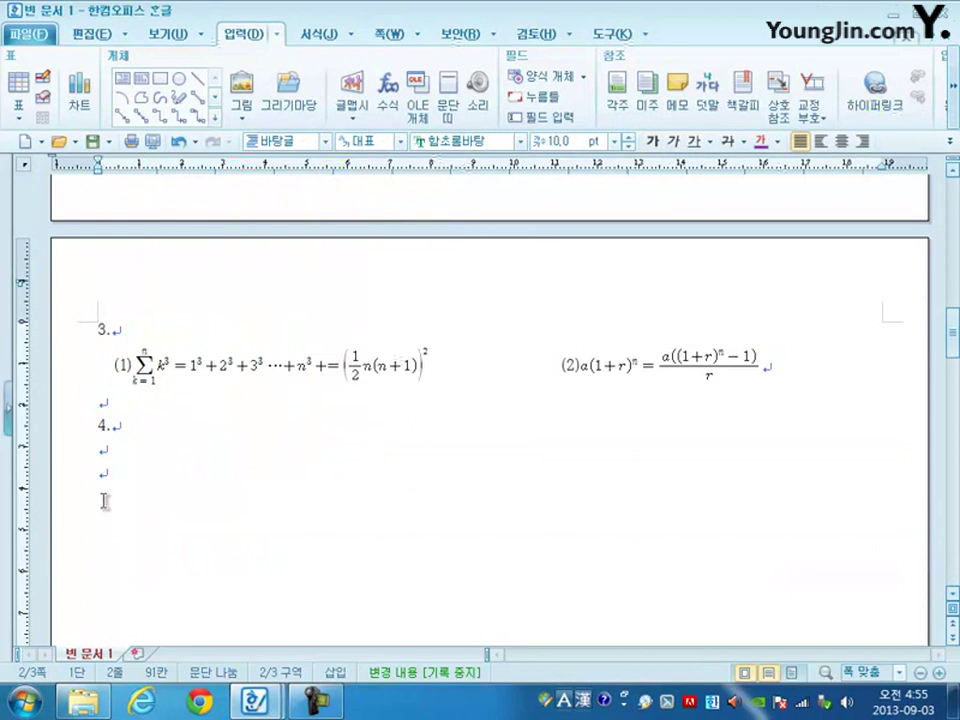
# Draw a horizontal text box about 109 mm wide and 16 mm high just below item 4's number.
pyautogui.scroll(-3, 103, 497)
pyautogui.click(118, 329)
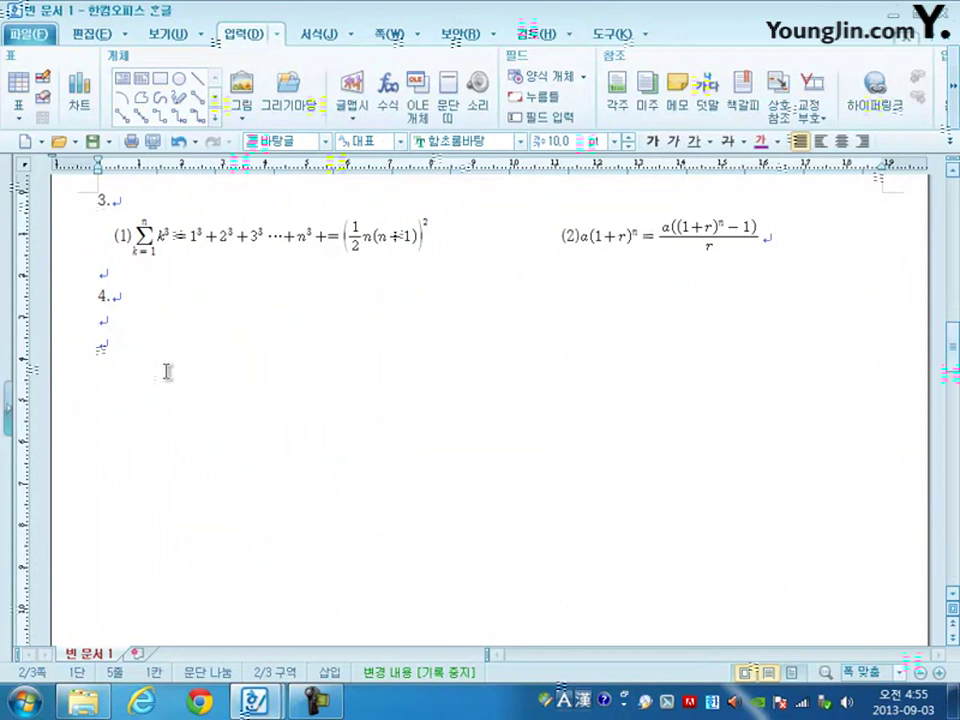
pyautogui.scroll(-2, 167, 372)
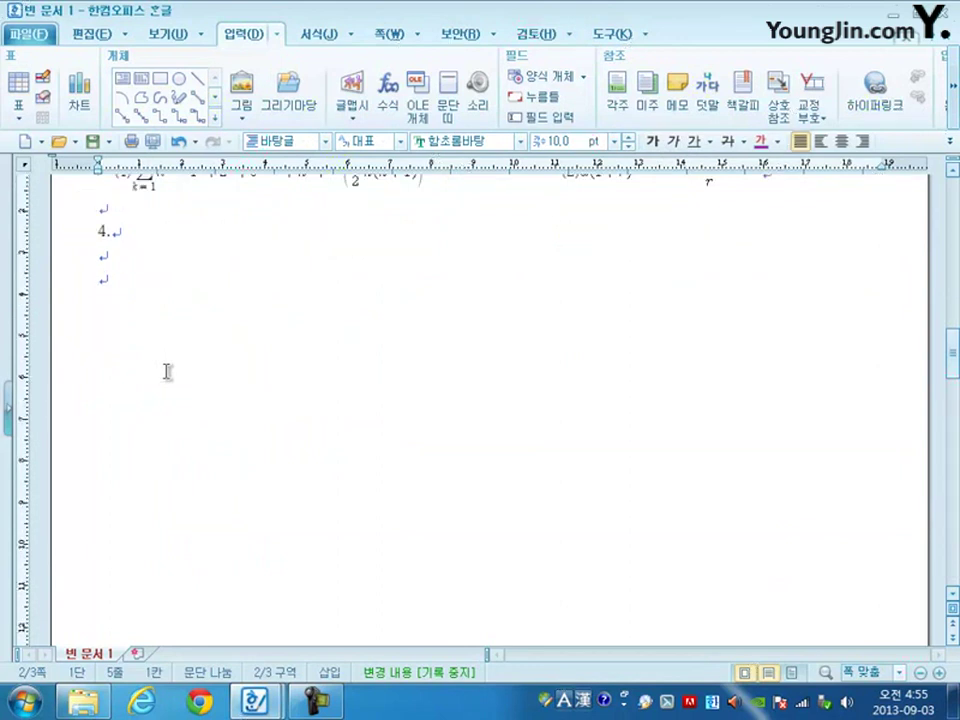
pyautogui.click(122, 79)
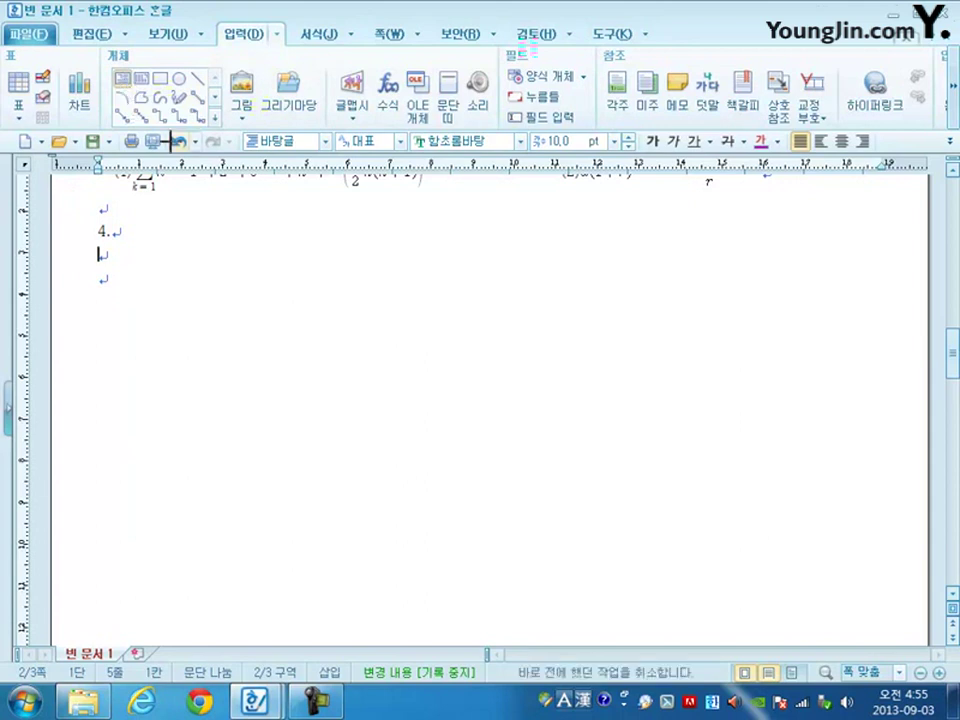
pyautogui.moveTo(229, 247); pyautogui.dragTo(688, 314)
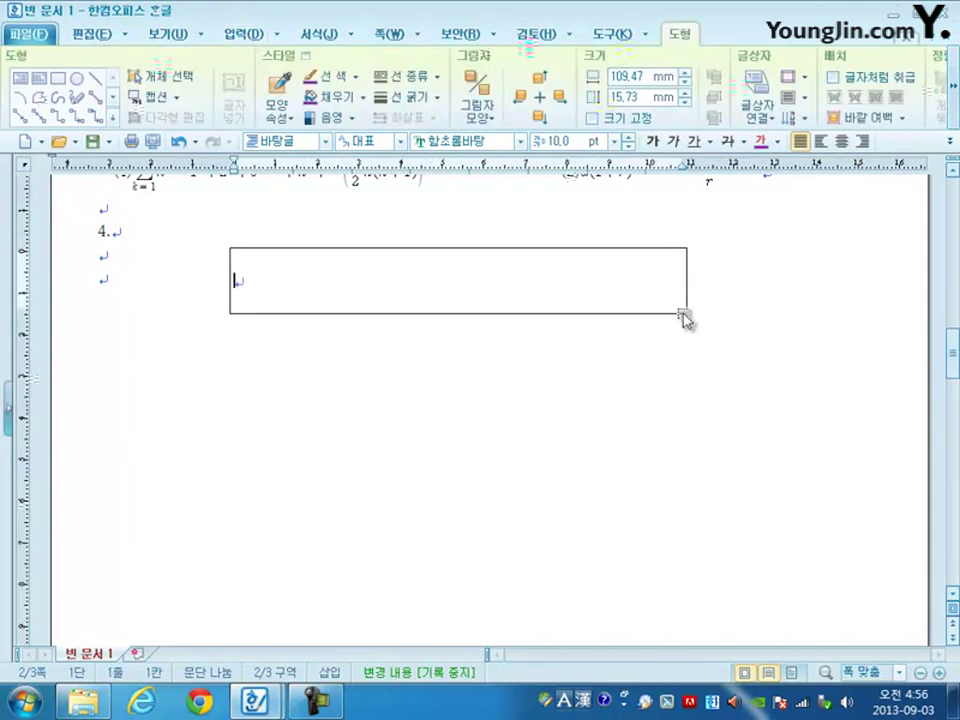
# Set the text box's width to 110 mm and height to 15 mm in its object properties, and lock the size.
pyautogui.doubleClick(677, 313)
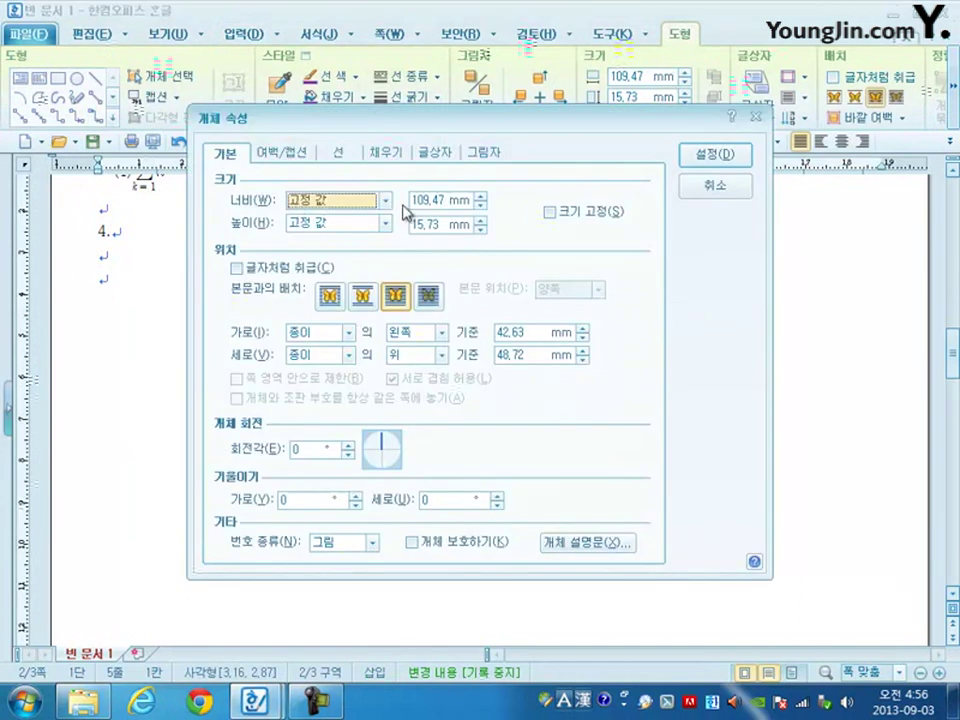
pyautogui.press('Tab')
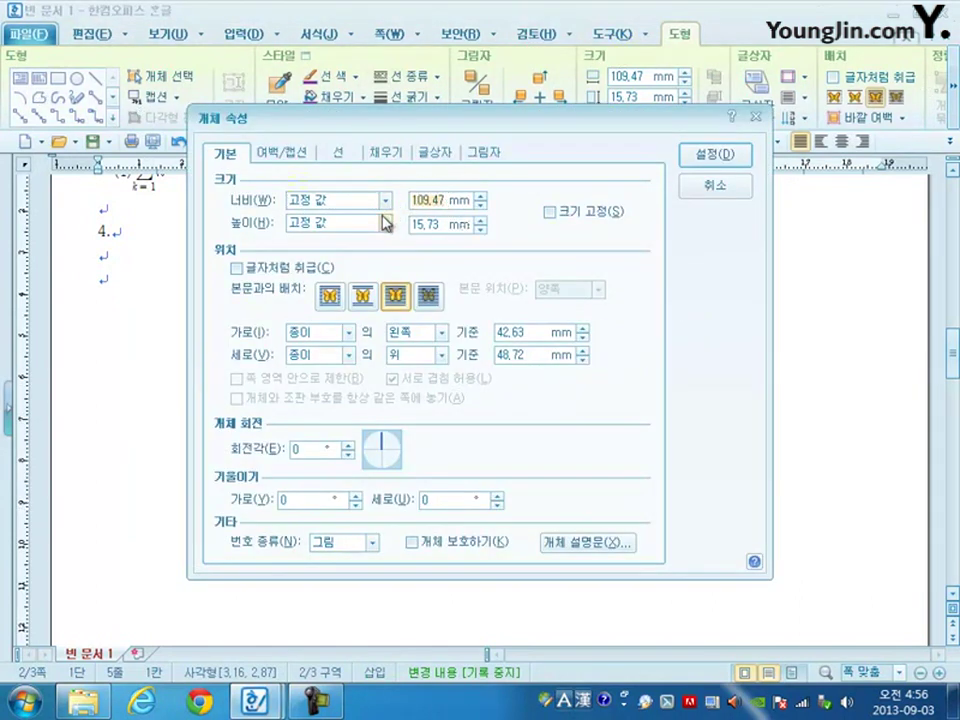
pyautogui.write('110')
pyautogui.press('Tab')
pyautogui.write('1')
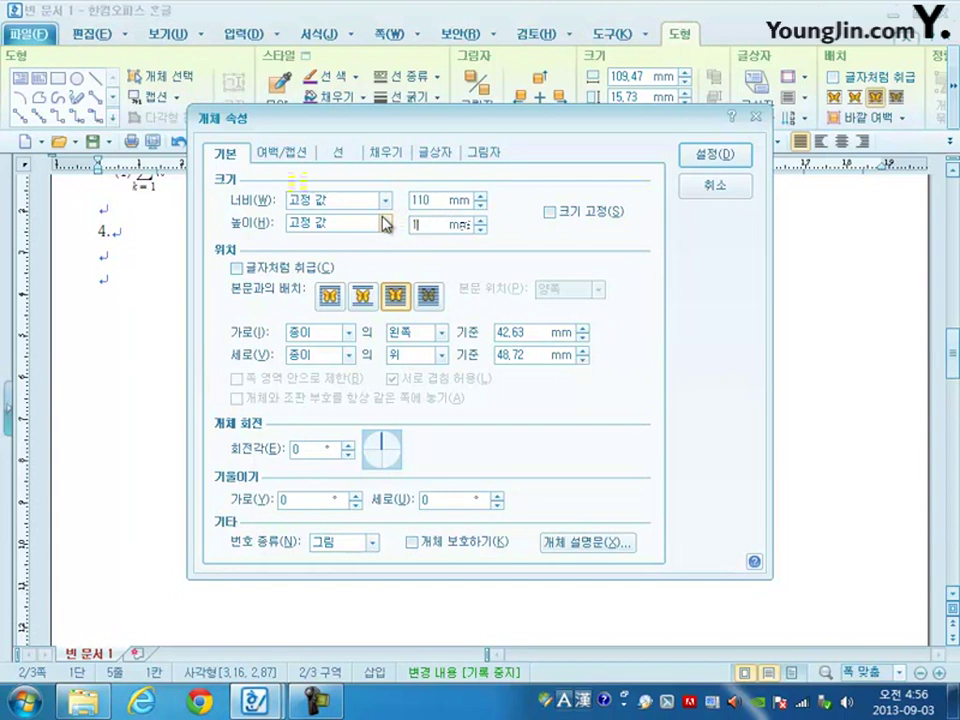
pyautogui.write('5')
pyautogui.click(557, 214)
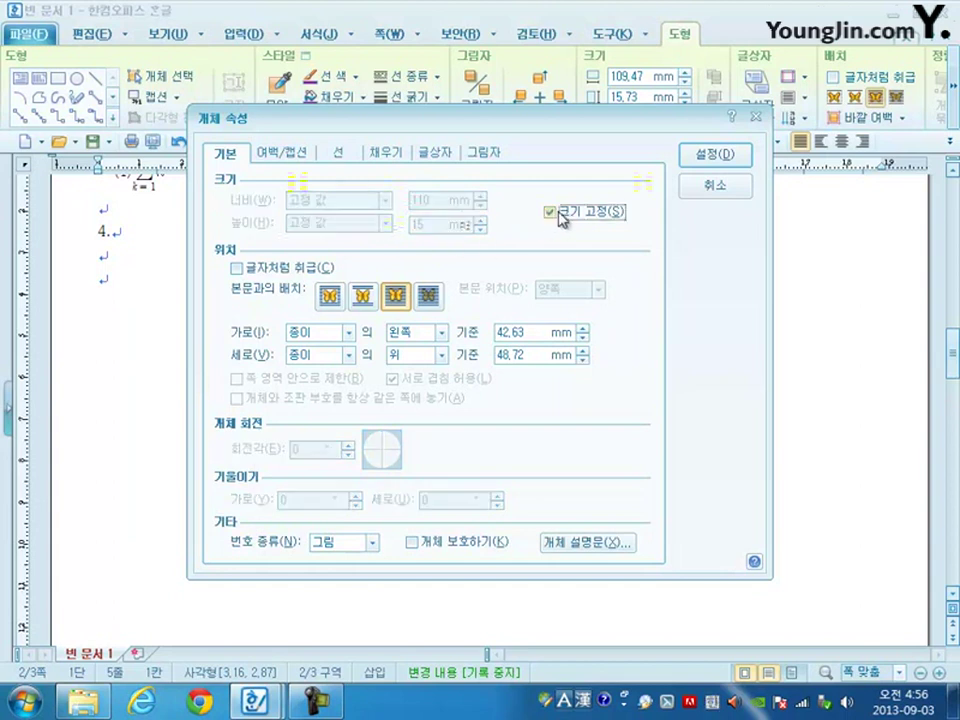
# Give the text box semicircular corners (반원) and a red (255,0,0) fill, and apply the properties.
pyautogui.click(333, 157)
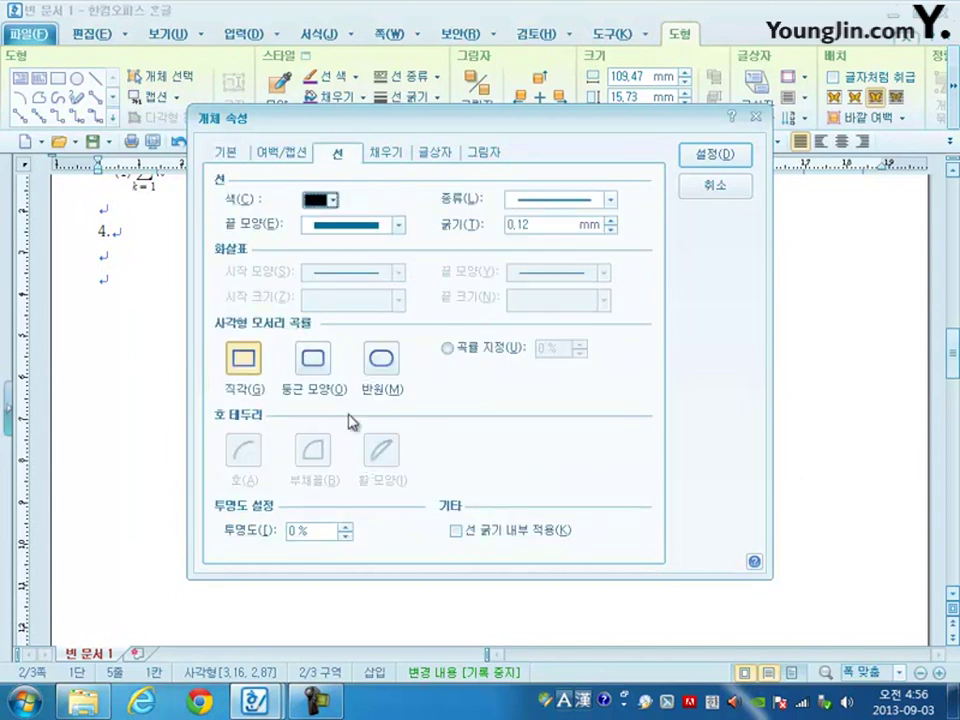
pyautogui.click(382, 392)
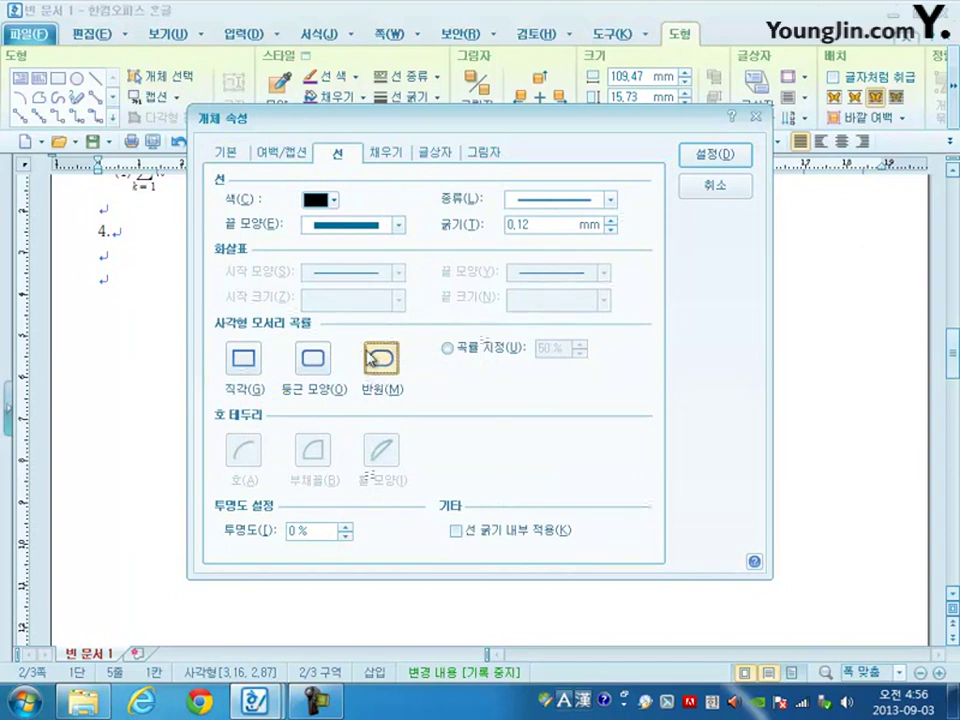
pyautogui.click(388, 154)
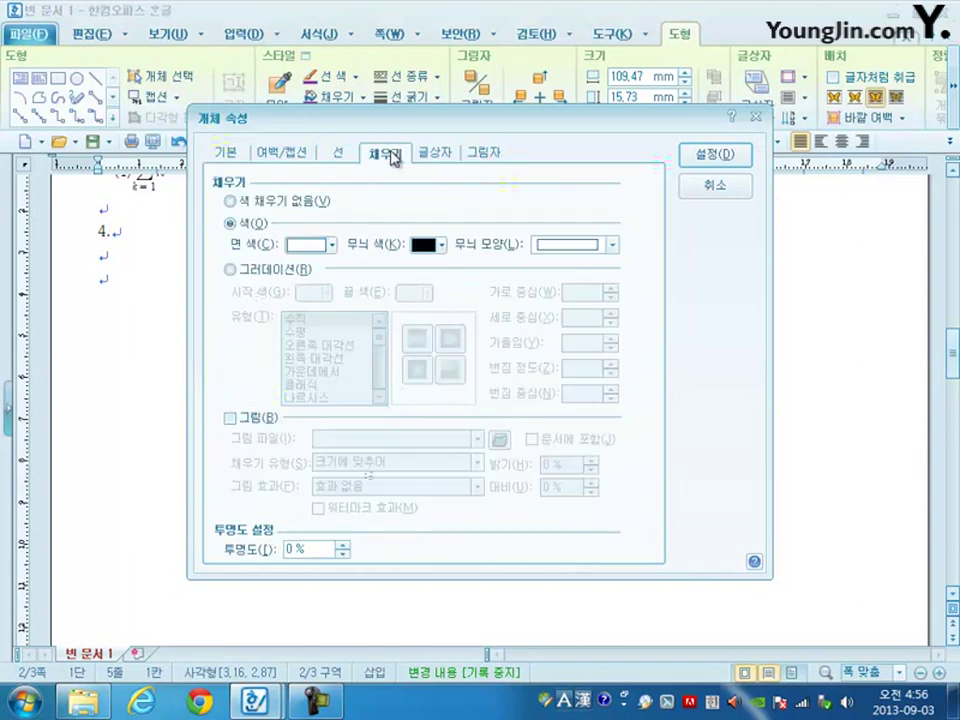
pyautogui.click(330, 245)
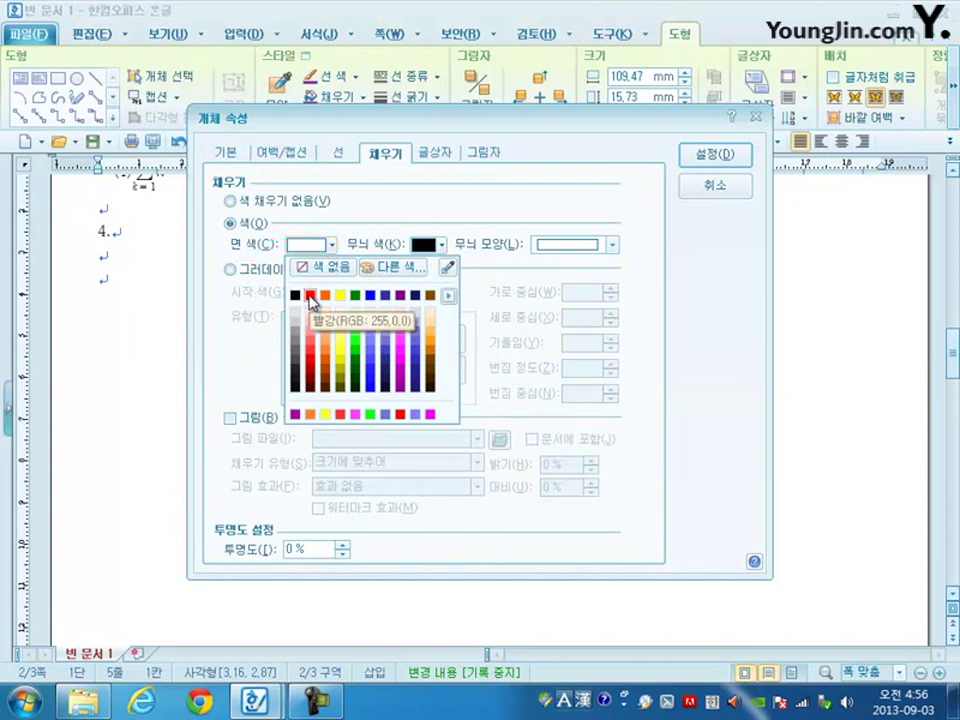
pyautogui.click(311, 295)
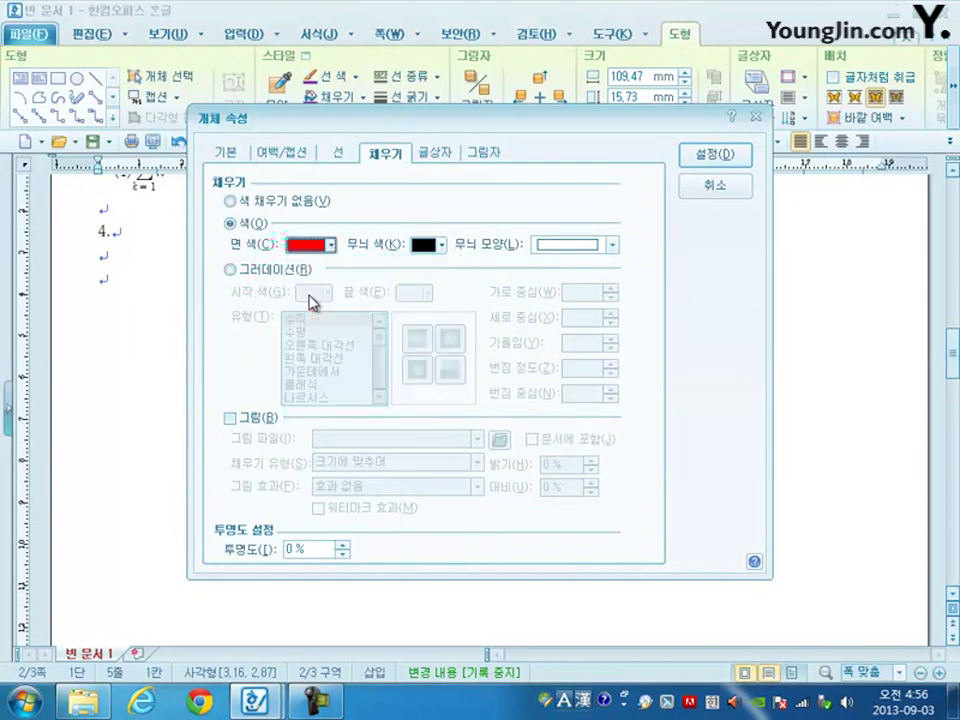
pyautogui.click(722, 155)
# Enter the title 2011 한국 지능로봇 경진대회 inside the red text box.
pyautogui.click(381, 300)
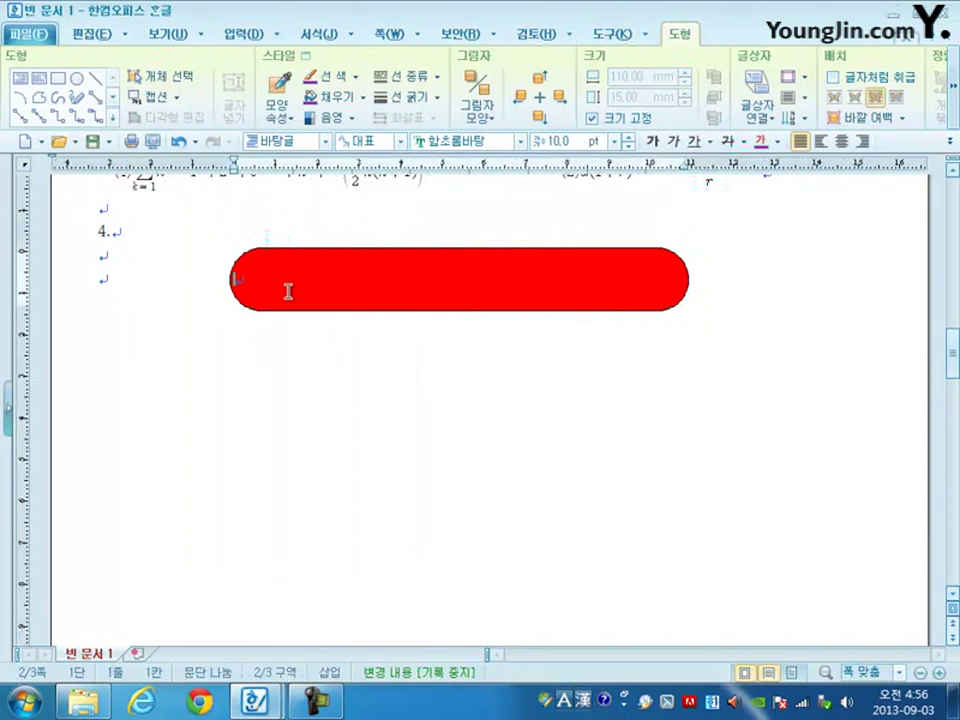
pyautogui.write('2011')
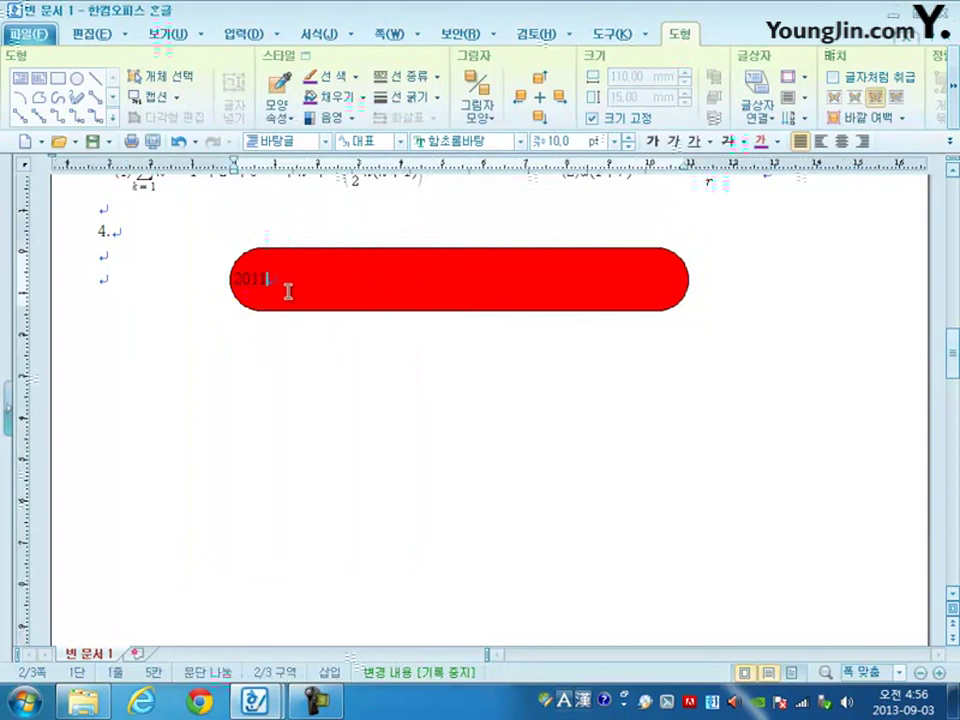
pyautogui.write(' 한국 지능')
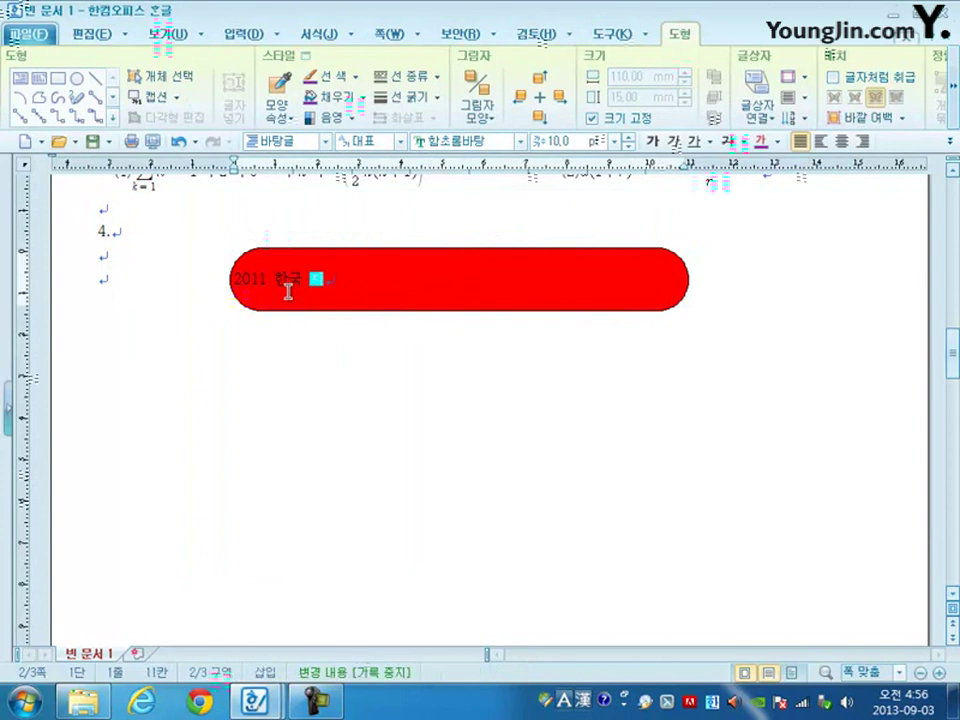
pyautogui.write('로')
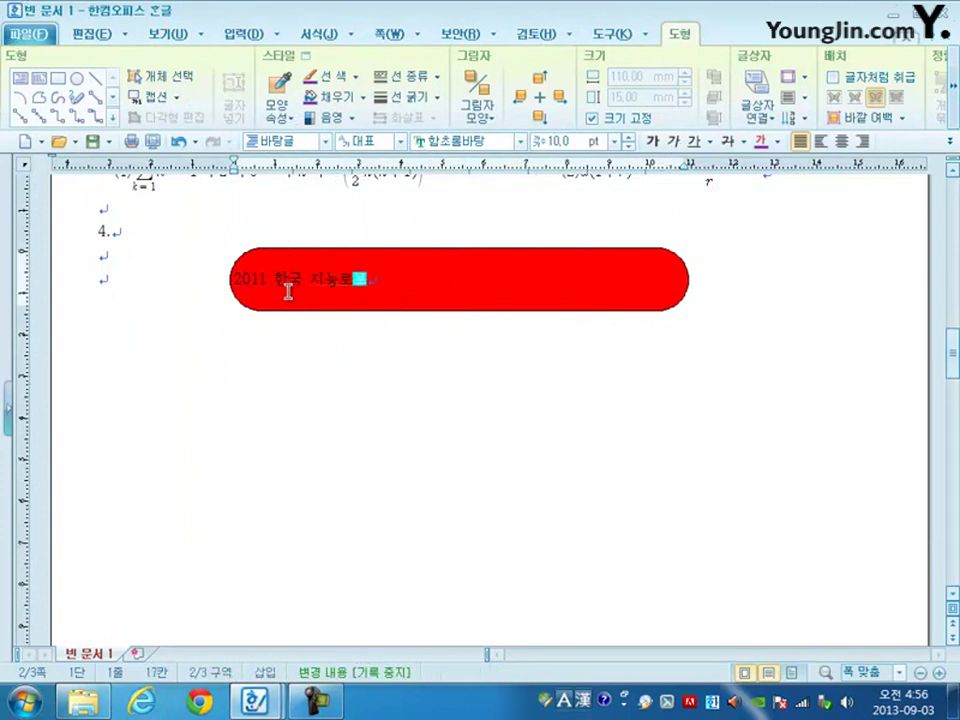
pyautogui.write('봇 경진대회')
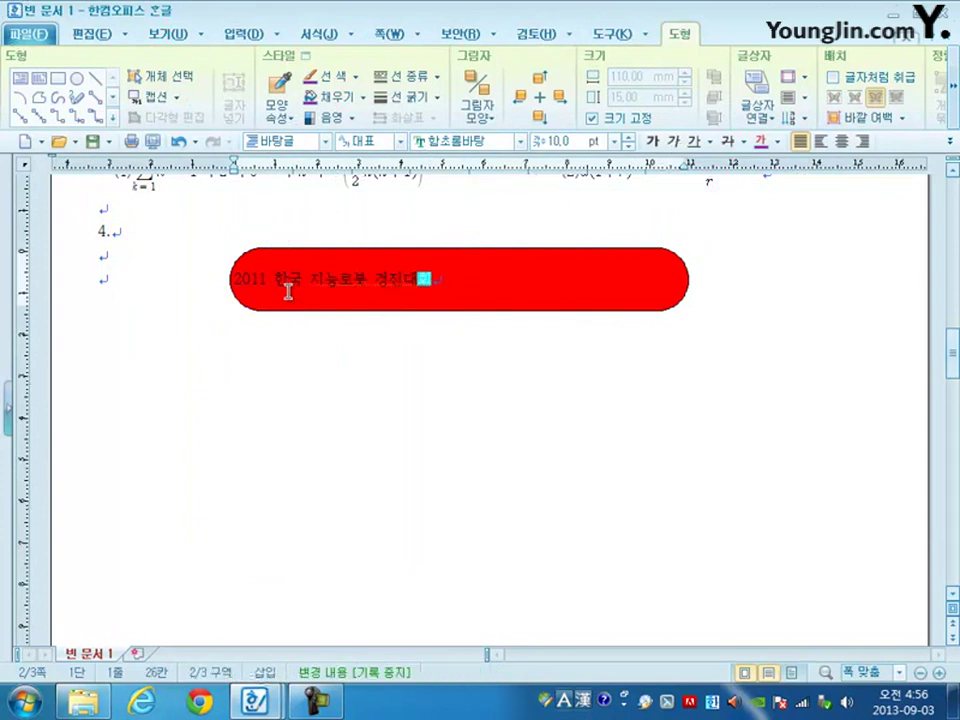
pyautogui.hotkey('shift', 'Home')
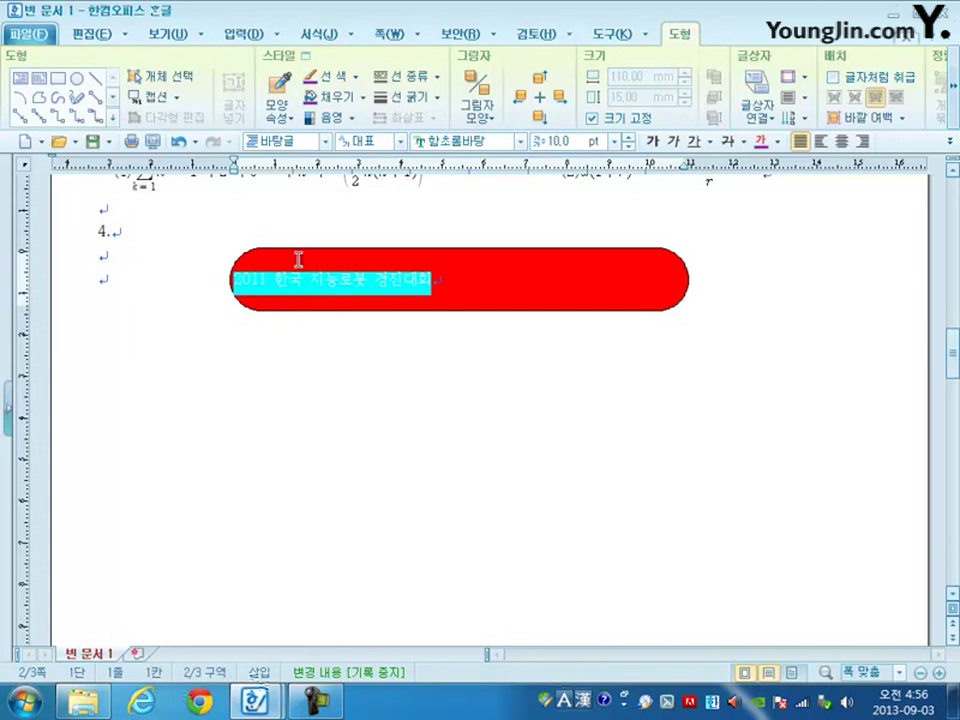
pyautogui.click(448, 287)
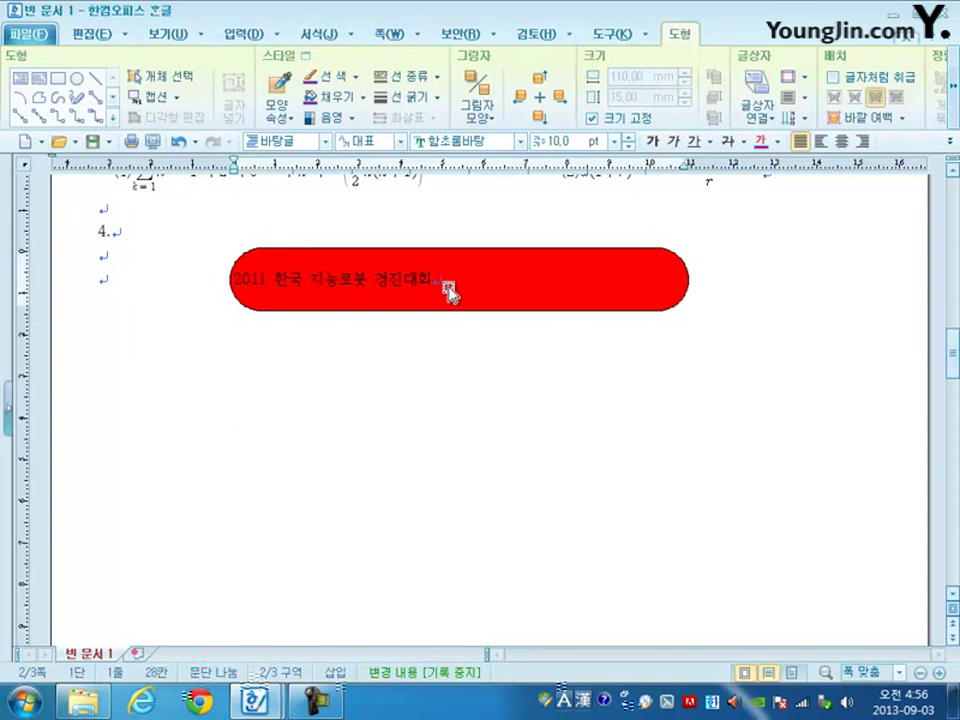
pyautogui.hotkey('shift', 'Home')
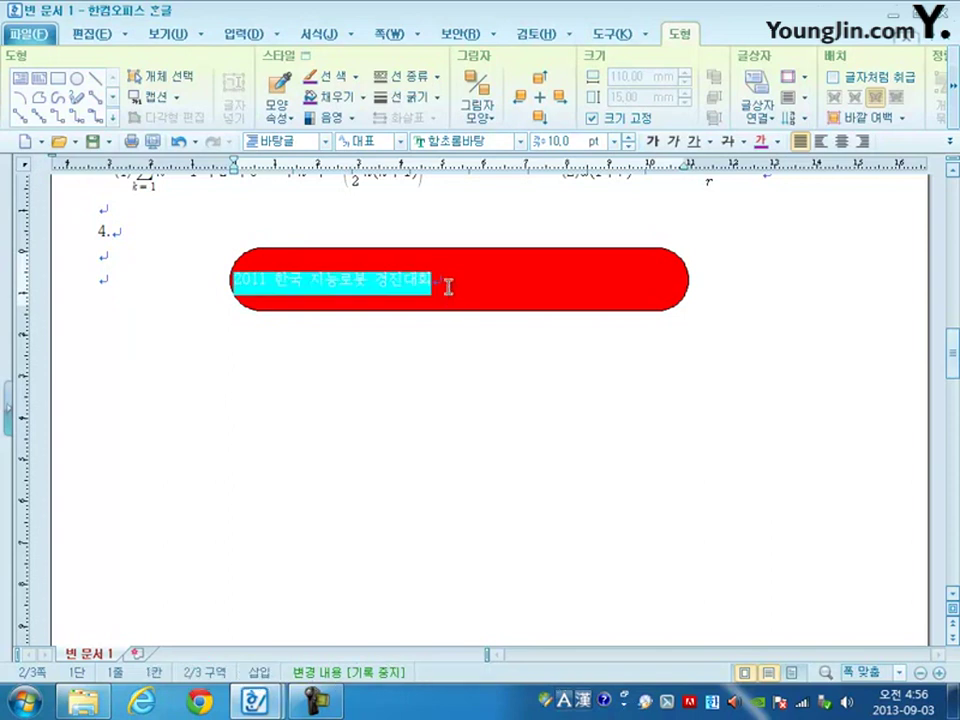
pyautogui.click(236, 284)
pyautogui.click(241, 286)
pyautogui.click(231, 281)
# Set the whole title in the red text box to the 궁서 font at 20 pt.
pyautogui.click(240, 281)
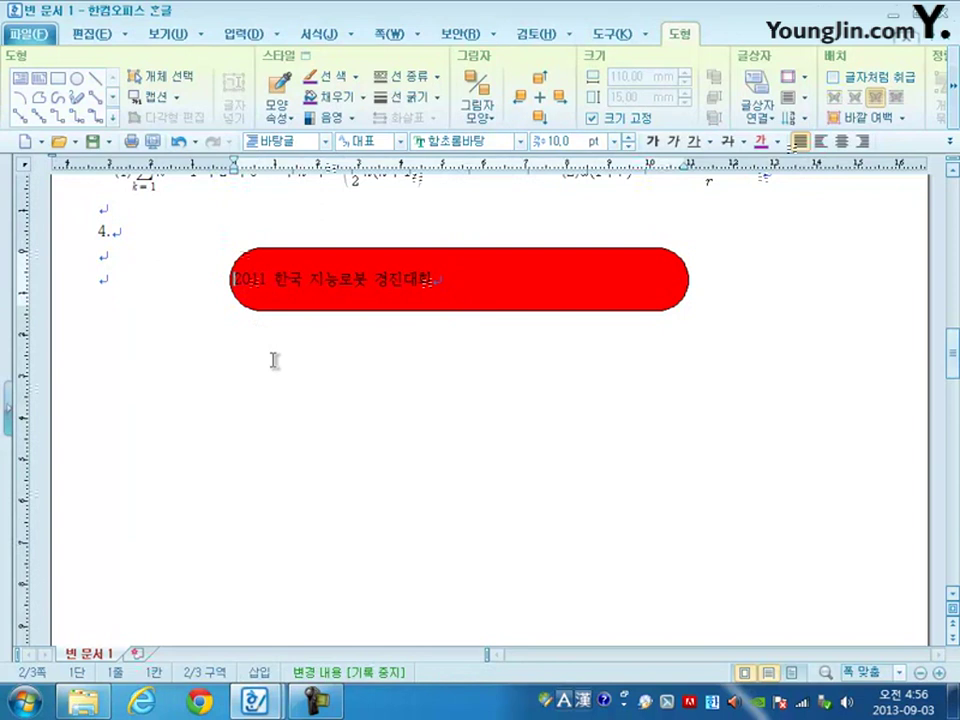
pyautogui.hotkey('shift', 'End')
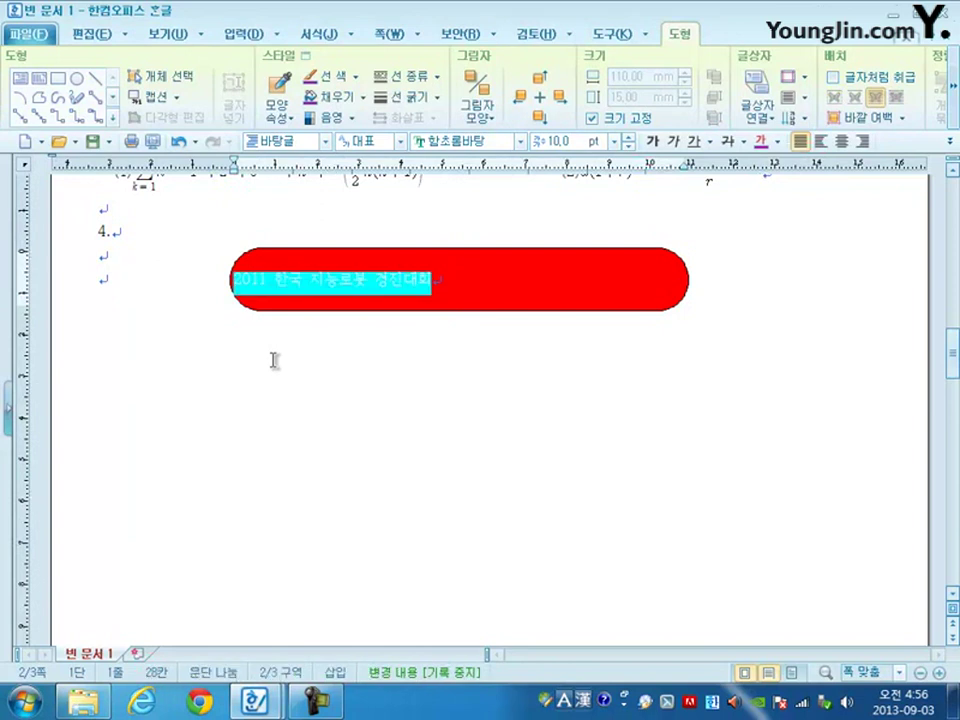
pyautogui.click(470, 142)
pyautogui.write('궁서')
pyautogui.press('Return')
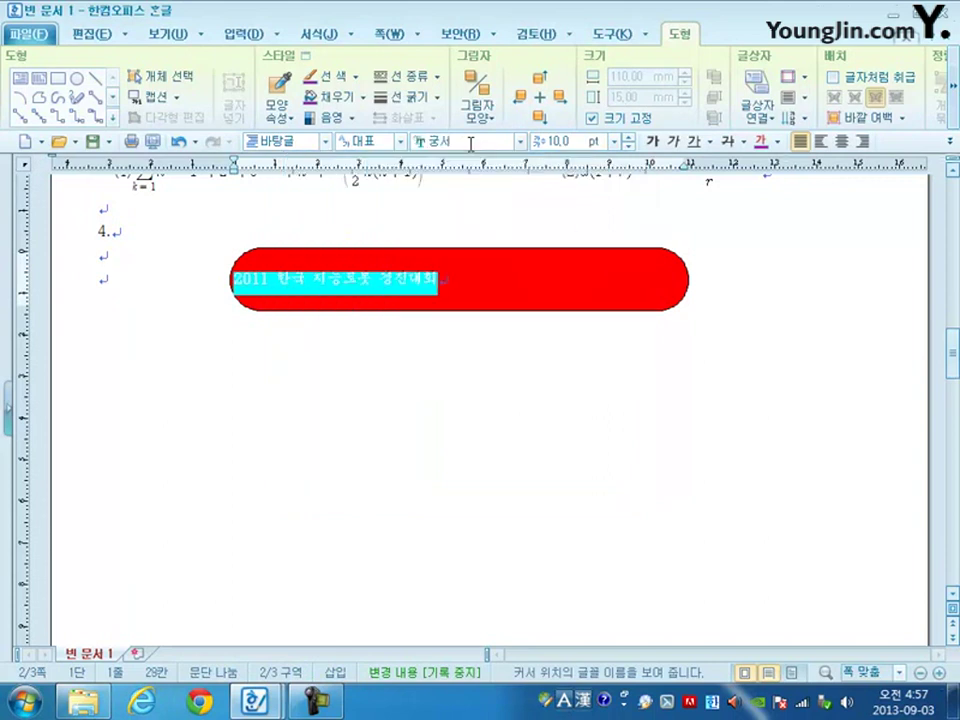
pyautogui.click(580, 141)
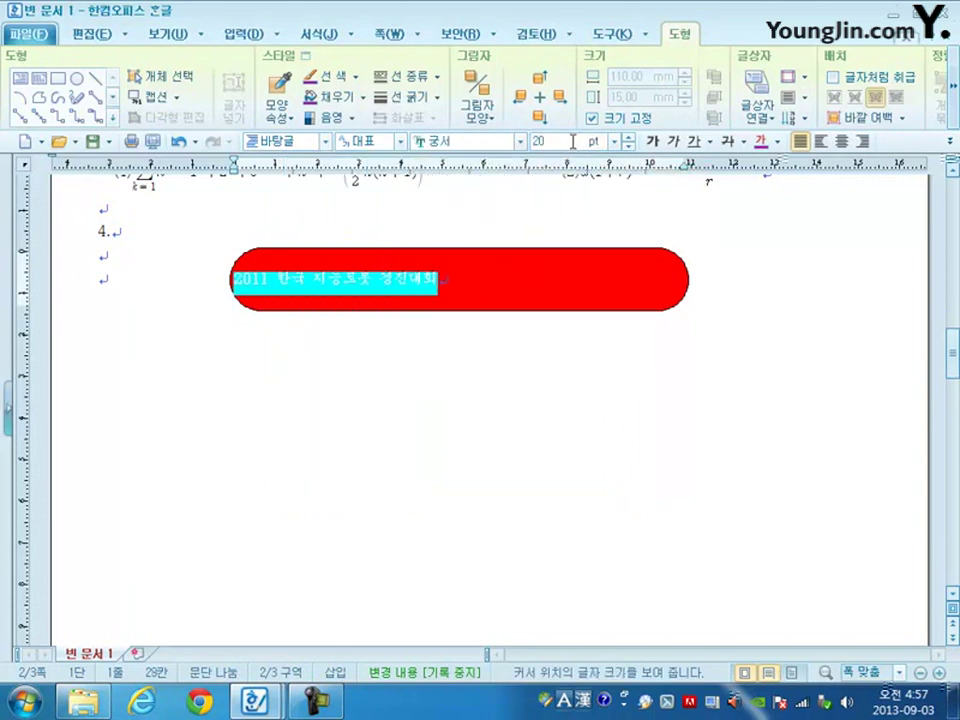
pyautogui.write('20')
pyautogui.press('Return')
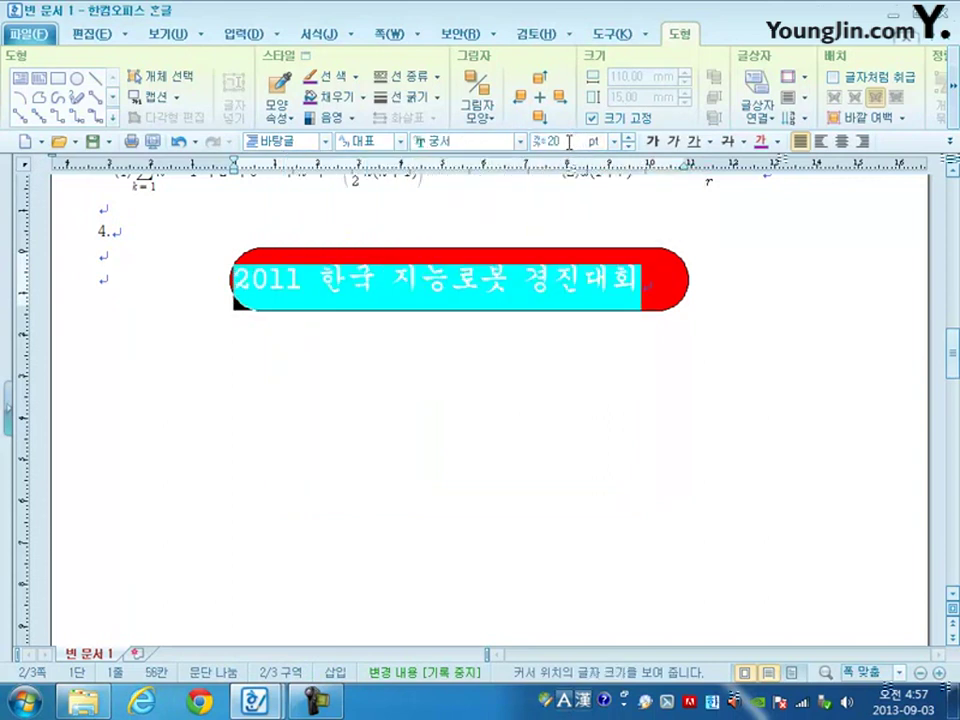
# Centre the text box title horizontally and change its font colour to white.
pyautogui.click(840, 142)
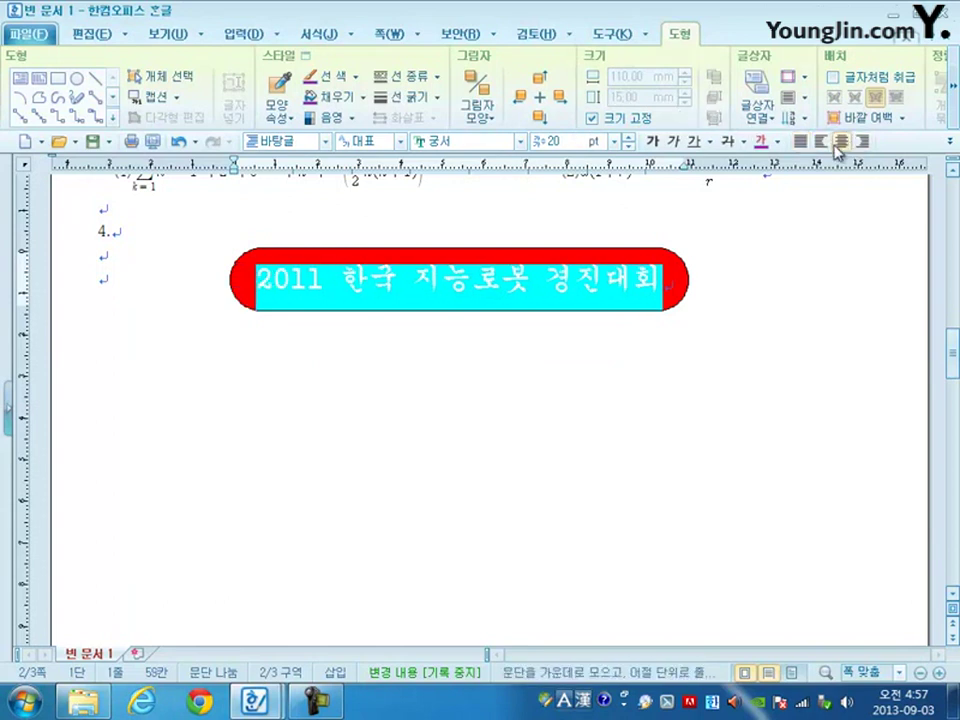
pyautogui.click(777, 142)
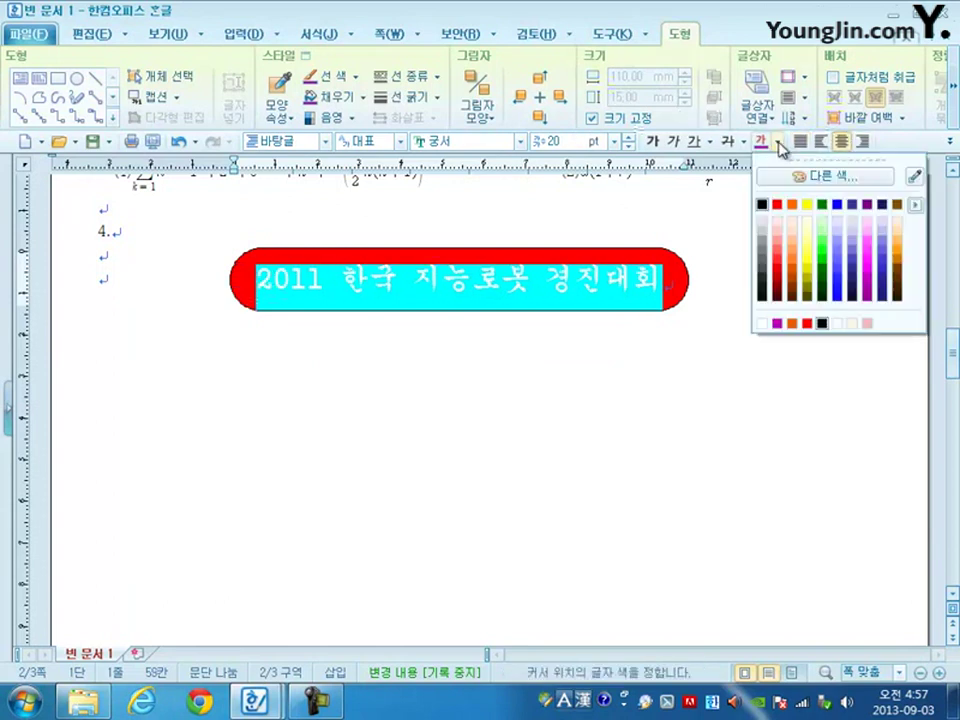
pyautogui.click(762, 325)
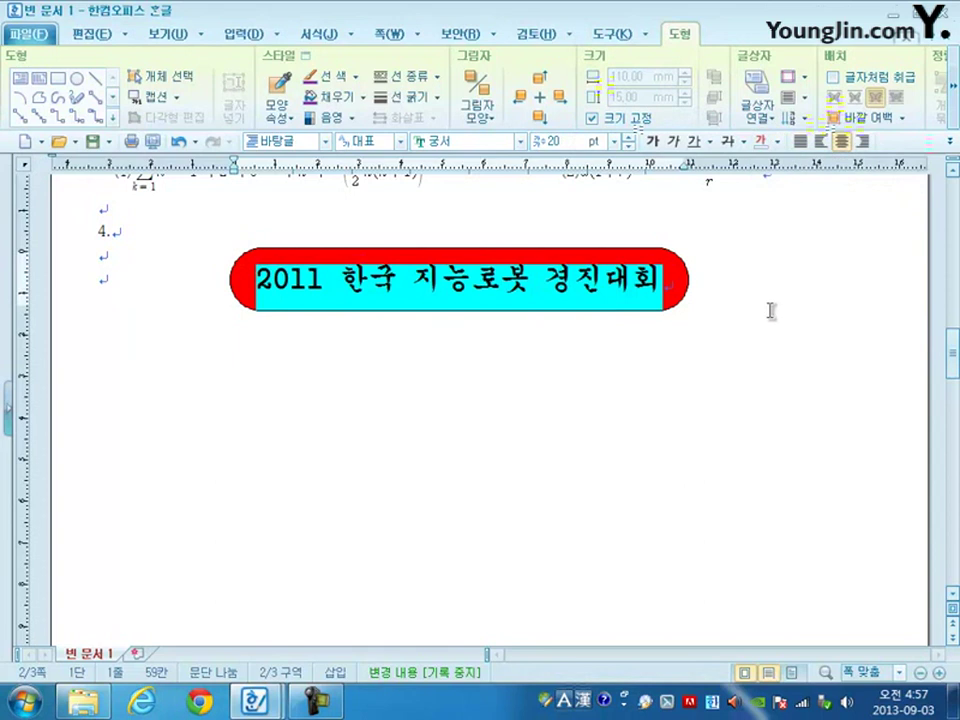
# Draw a rectangle about 121 mm wide and 77 mm high just below the red title box.
pyautogui.click(714, 261)
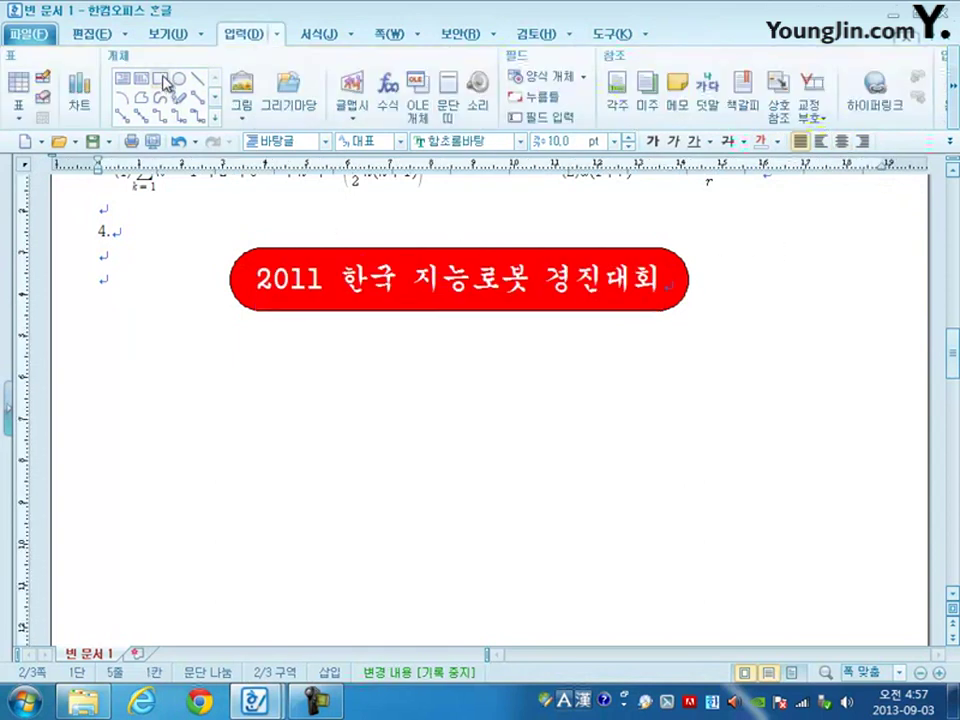
pyautogui.click(162, 79)
pyautogui.moveTo(202, 300); pyautogui.dragTo(706, 620)
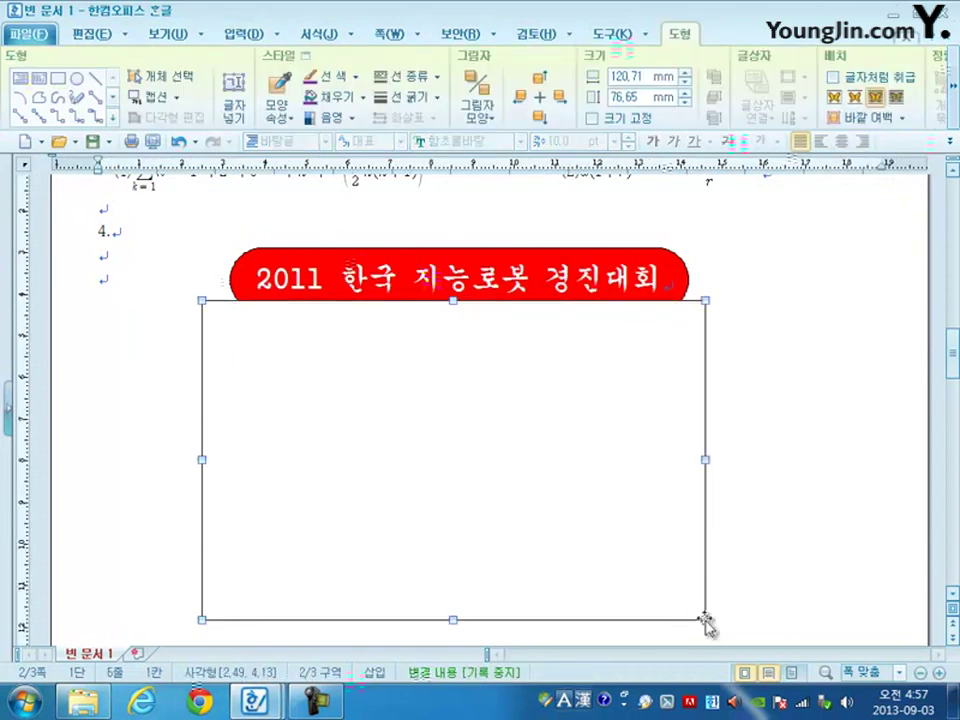
# Set the new rectangle's size to 130 mm wide by 140 mm high and lock its size (크기 고정).
pyautogui.doubleClick(693, 585)
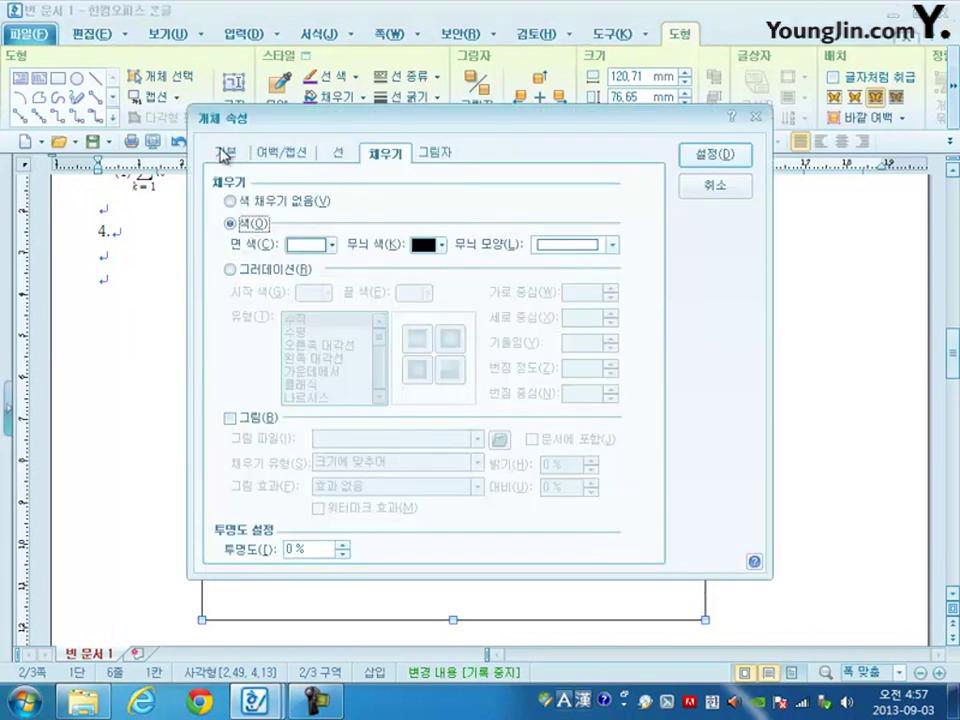
pyautogui.click(224, 152)
pyautogui.click(448, 199)
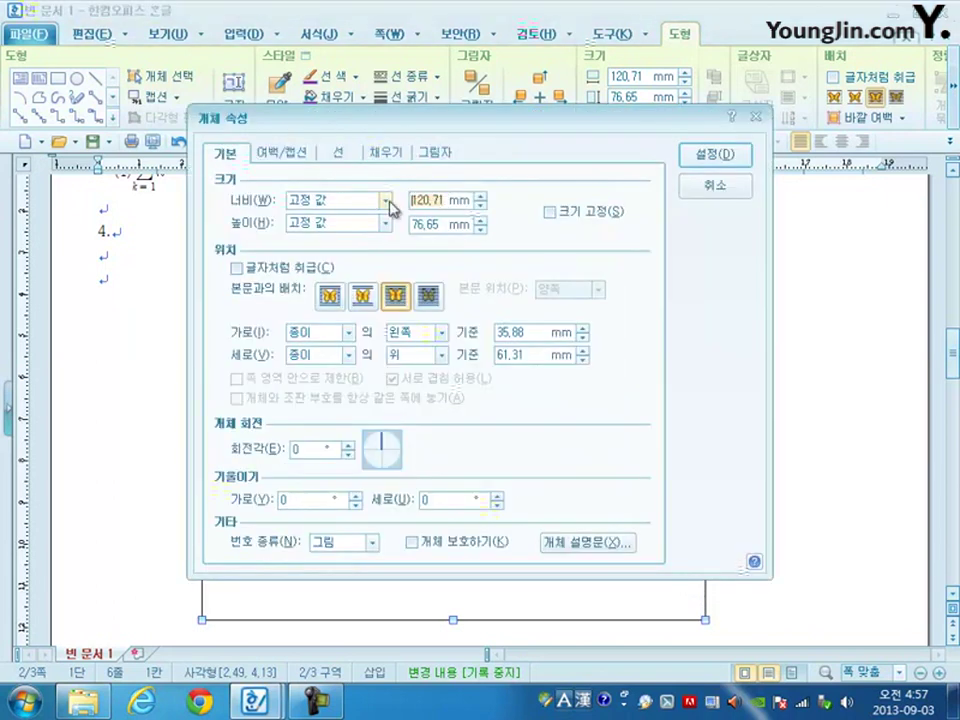
pyautogui.write('130140')
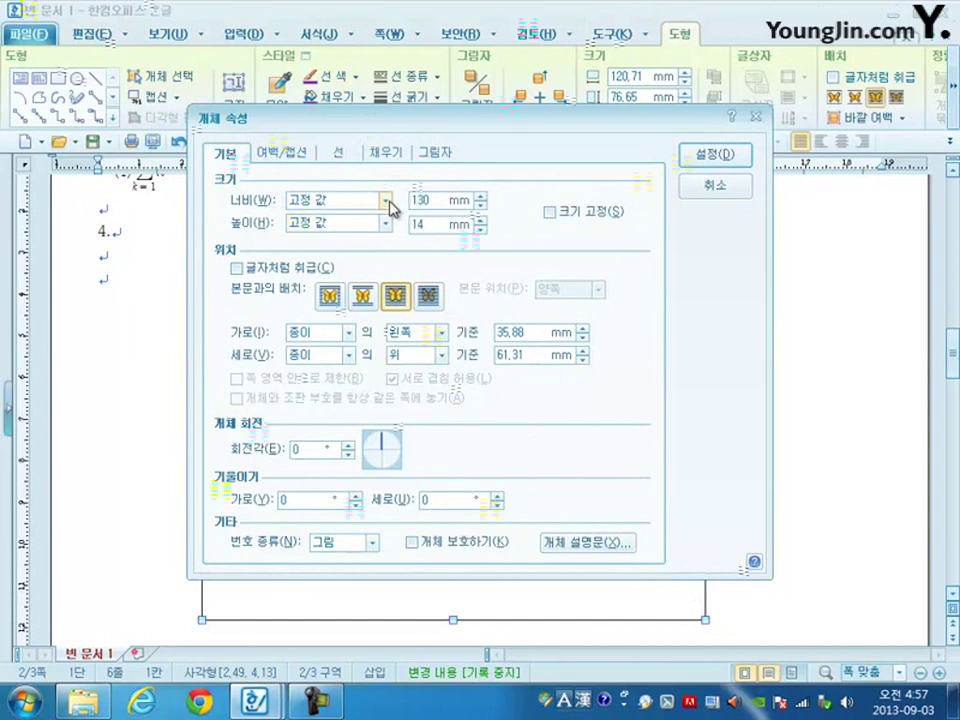
pyautogui.click(567, 223)
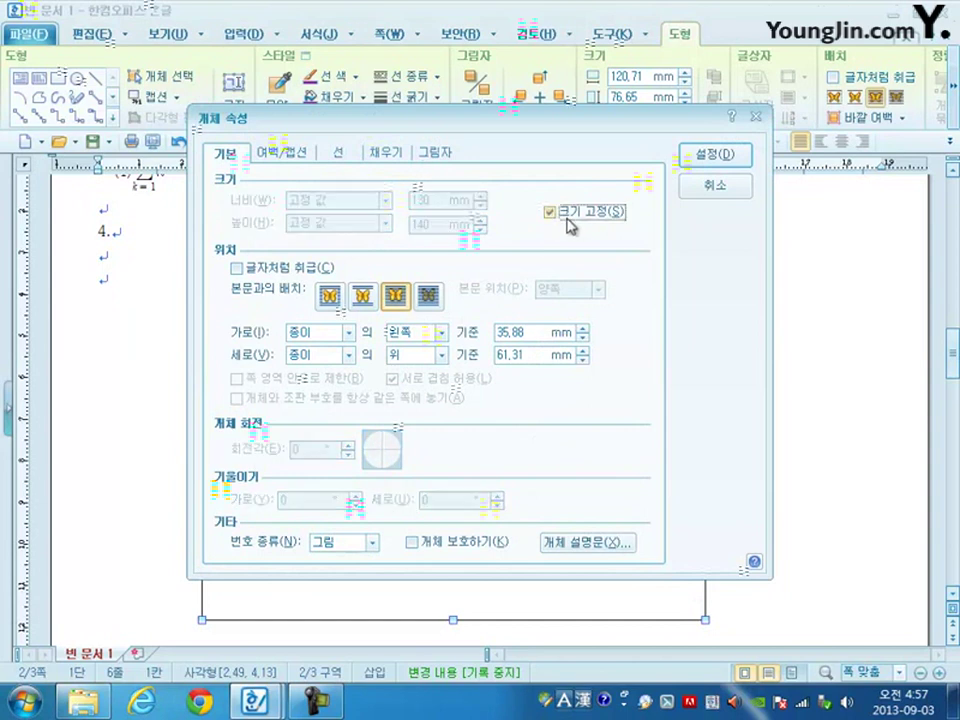
# Give the rectangle rounded corners (둥근 모양) and a light red fill, and shift it slightly left under the title box.
pyautogui.click(338, 152)
pyautogui.click(313, 365)
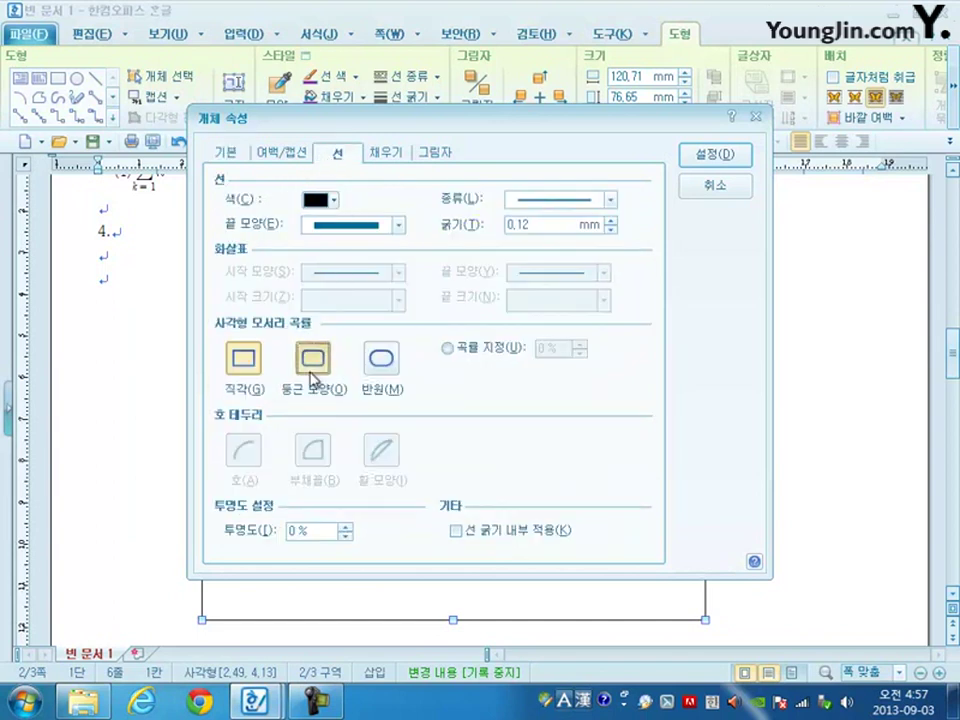
pyautogui.click(388, 154)
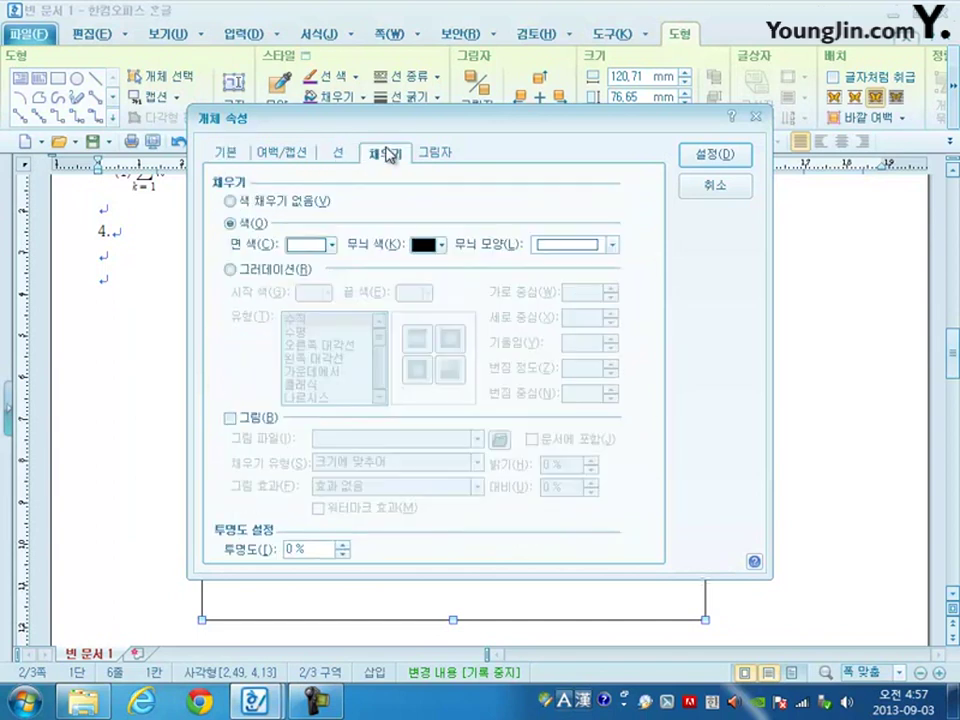
pyautogui.click(308, 245)
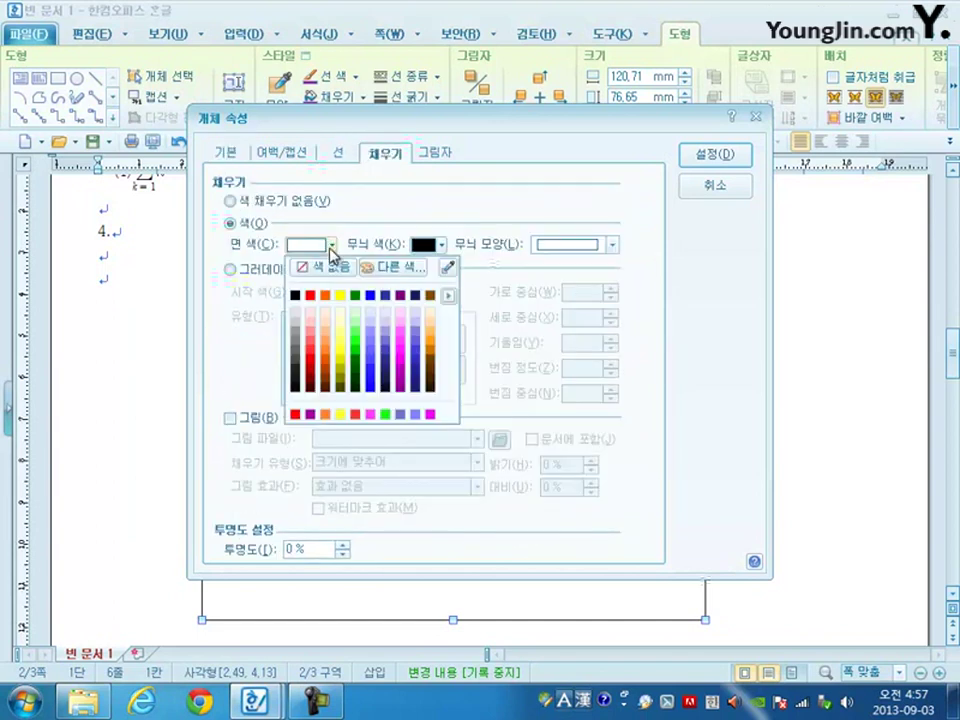
pyautogui.click(311, 342)
pyautogui.click(690, 154)
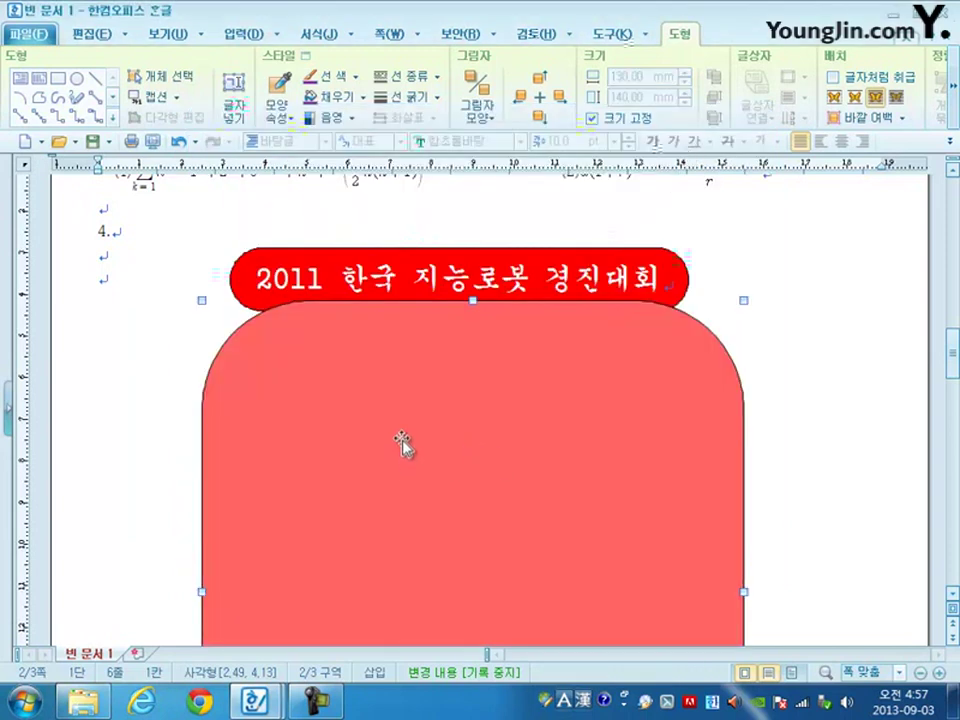
pyautogui.moveTo(398, 441); pyautogui.dragTo(390, 441)
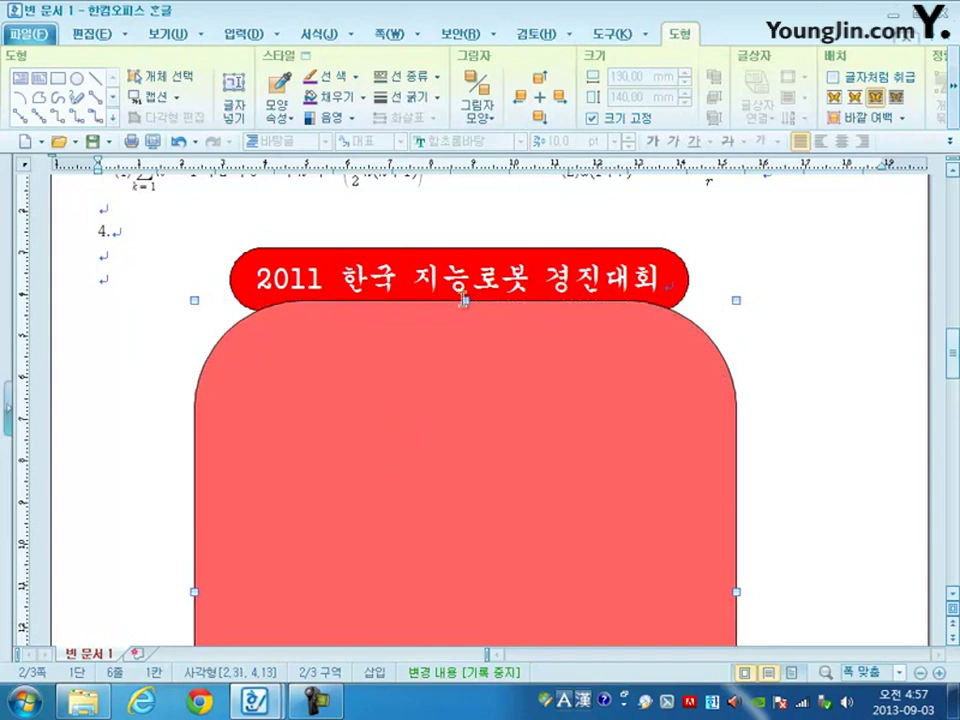
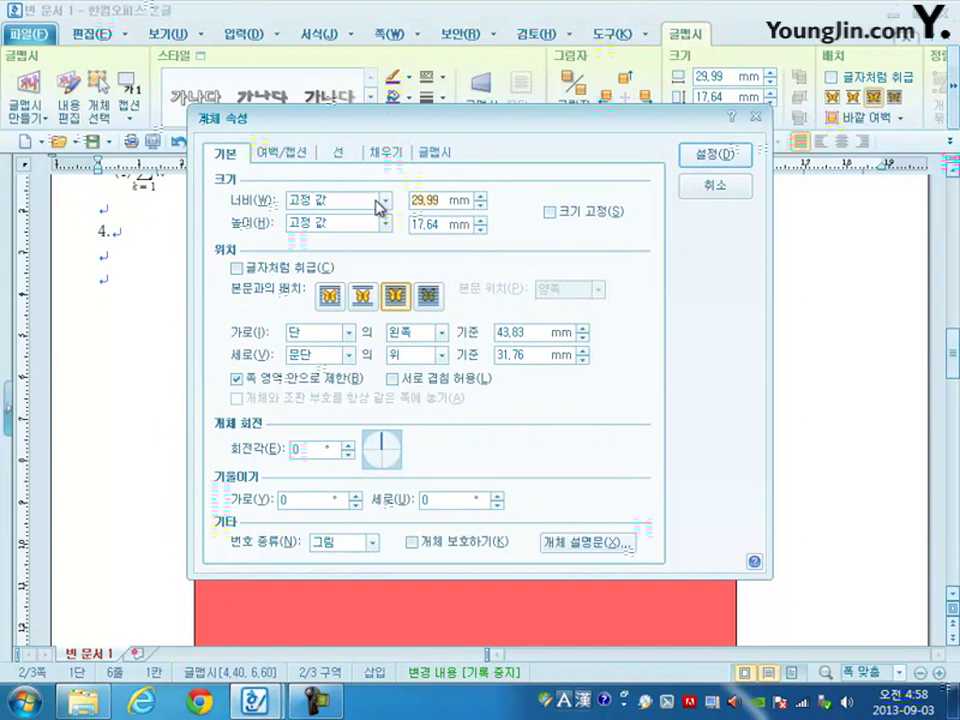
# Set the 지능로봇 WordArt to 45 by 35 mm with its size locked, and position it in the yellow rectangle's left half.
pyautogui.press('Tab')
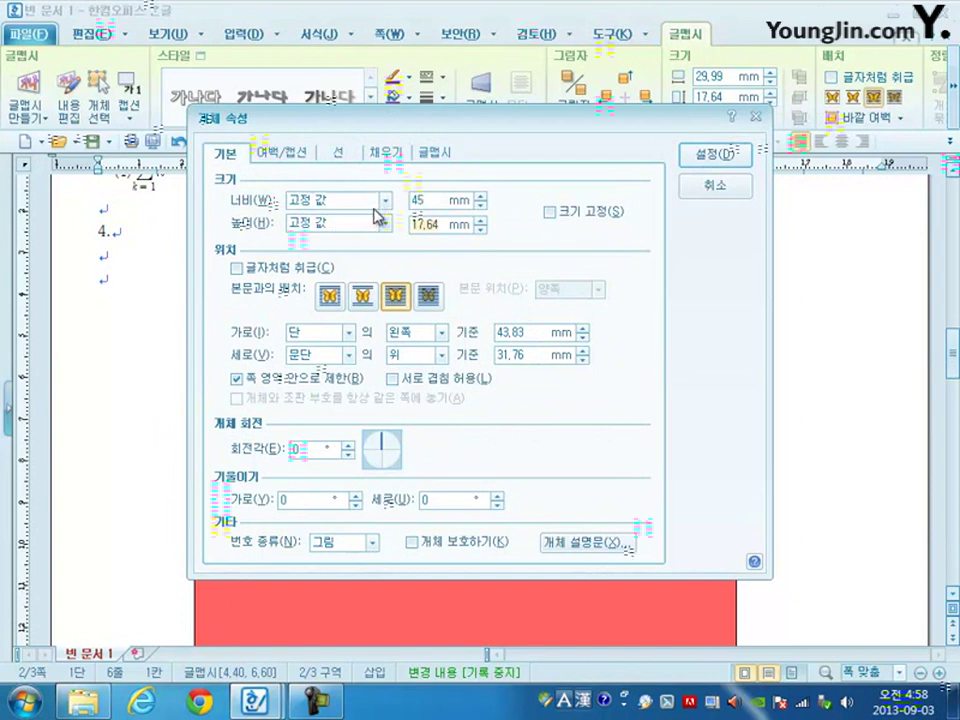
pyautogui.click(549, 212)
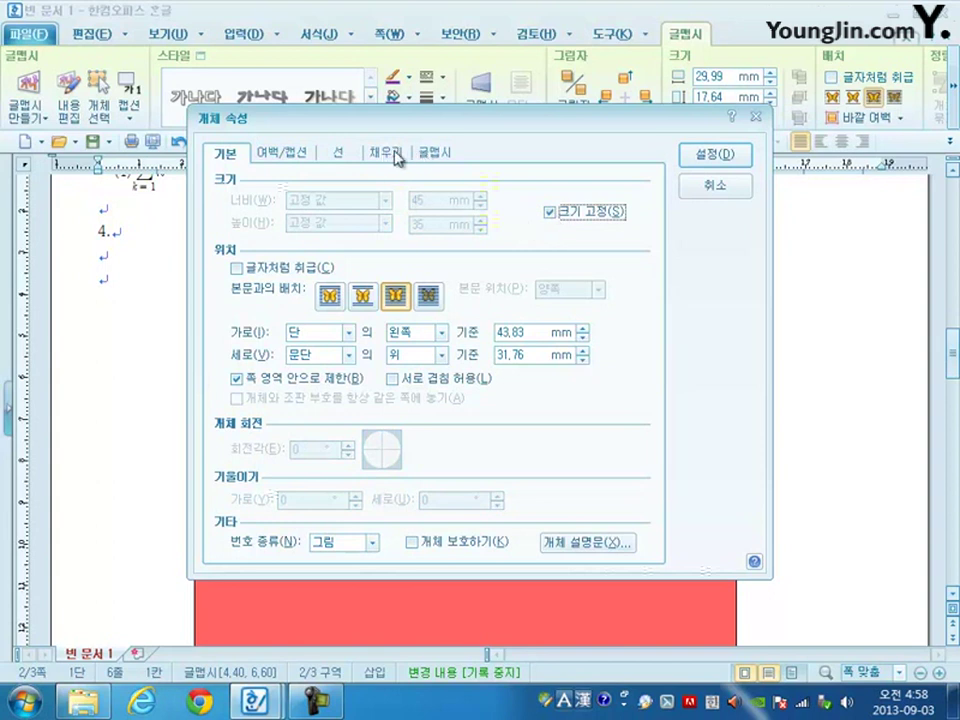
pyautogui.moveTo(378, 124); pyautogui.dragTo(466, 162)
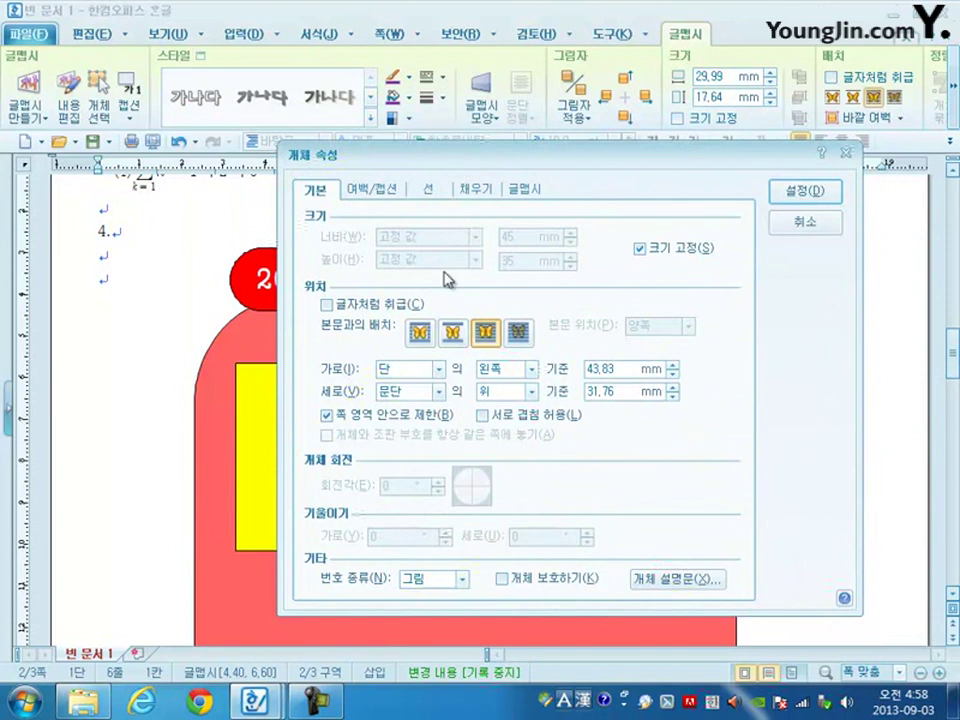
pyautogui.click(803, 190)
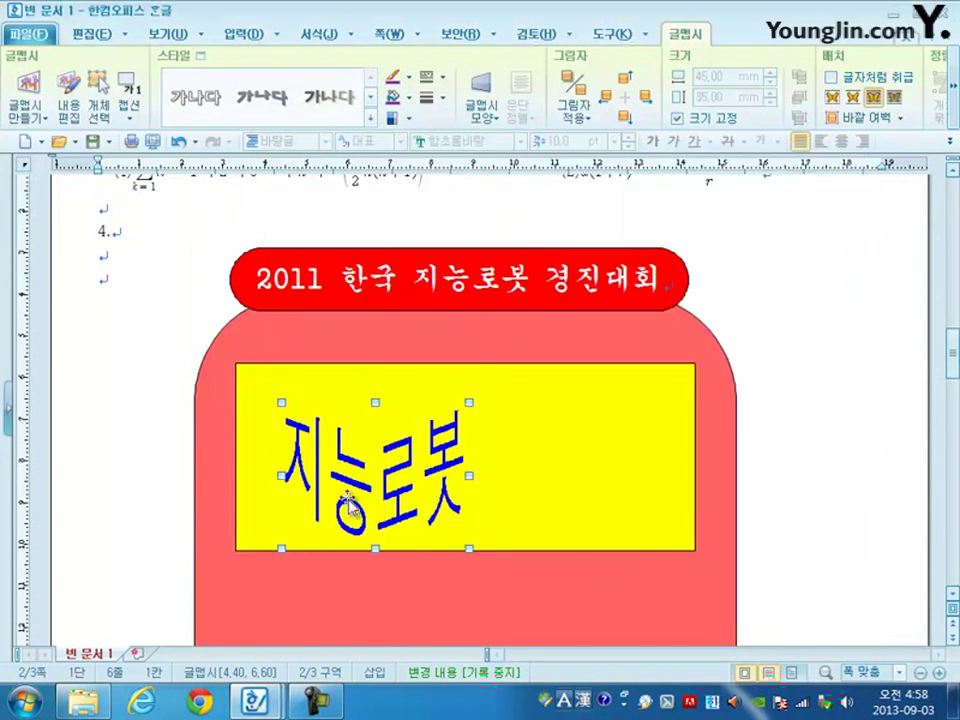
pyautogui.moveTo(351, 480); pyautogui.dragTo(333, 470)
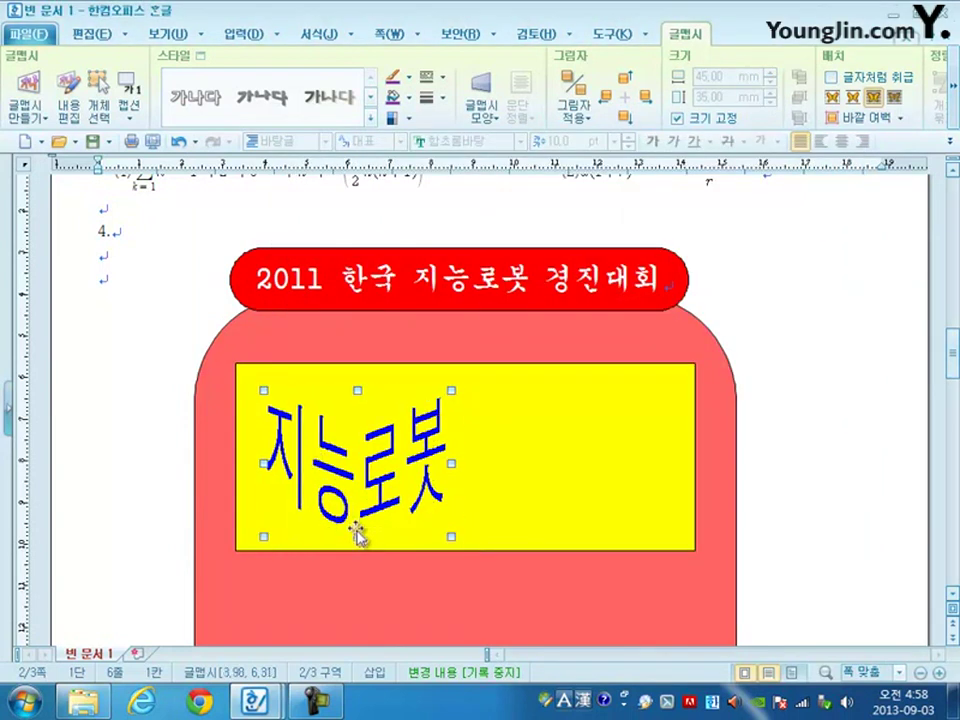
# Insert the picture 로고2.jpg from the ITQ Picture folder, drawn about 68 by 25 mm beside the 지능로봇 WordArt.
pyautogui.click(103, 279)
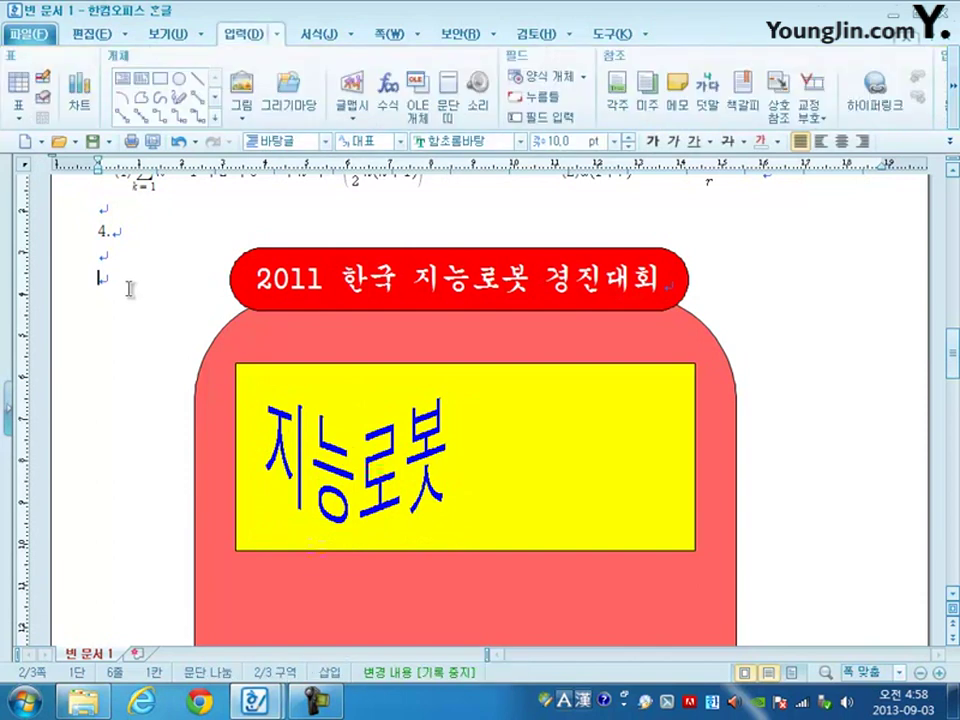
pyautogui.click(243, 88)
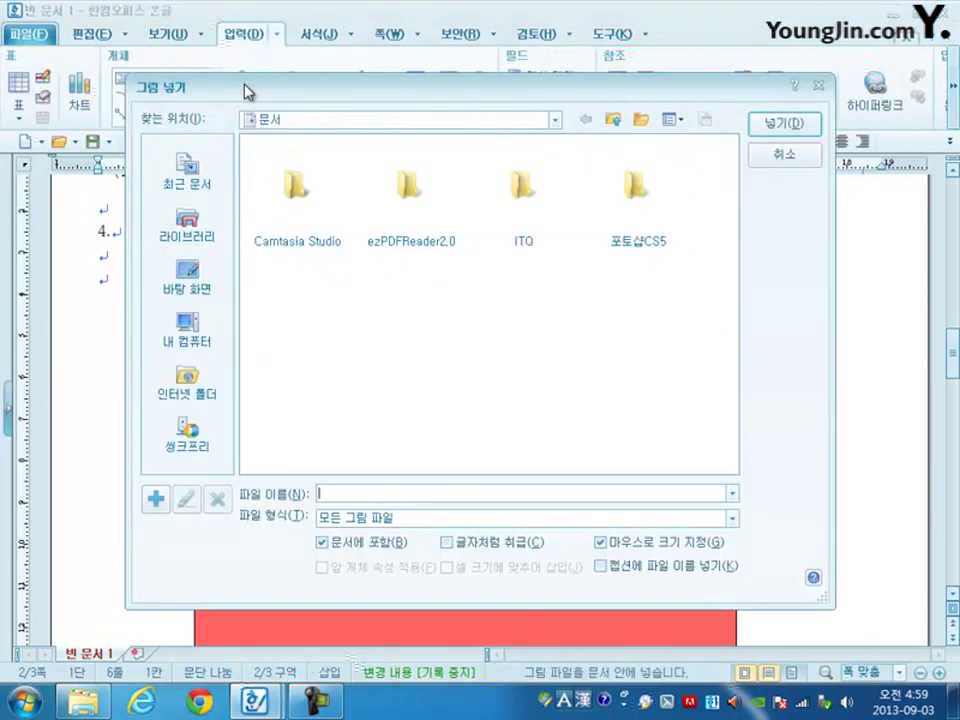
pyautogui.doubleClick(538, 195)
pyautogui.doubleClick(317, 195)
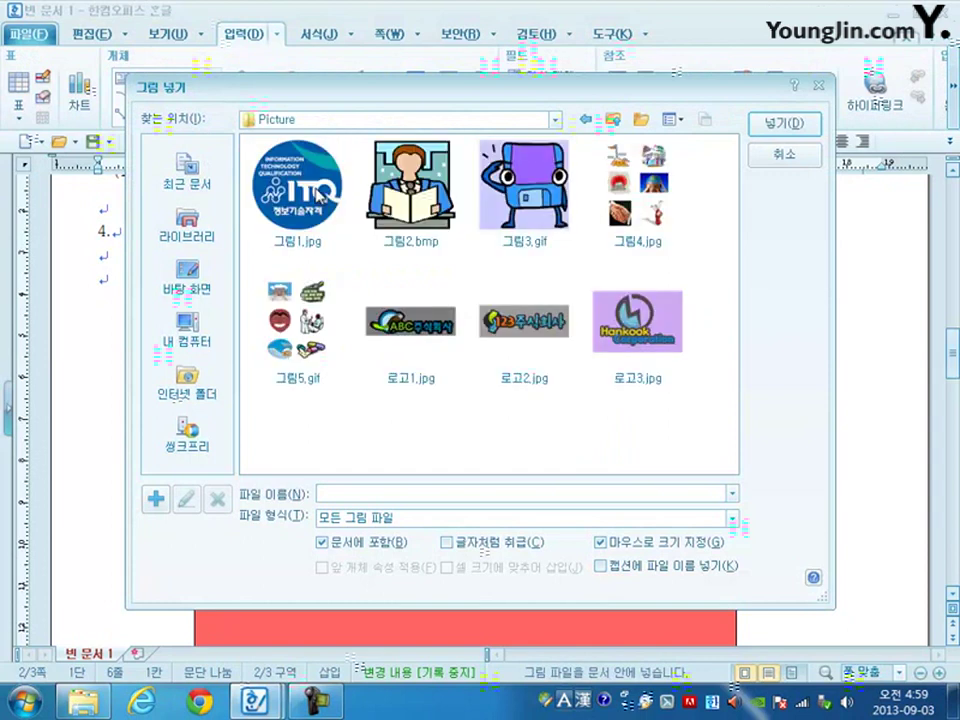
pyautogui.click(560, 326)
pyautogui.click(783, 123)
pyautogui.moveTo(531, 389); pyautogui.dragTo(810, 493)
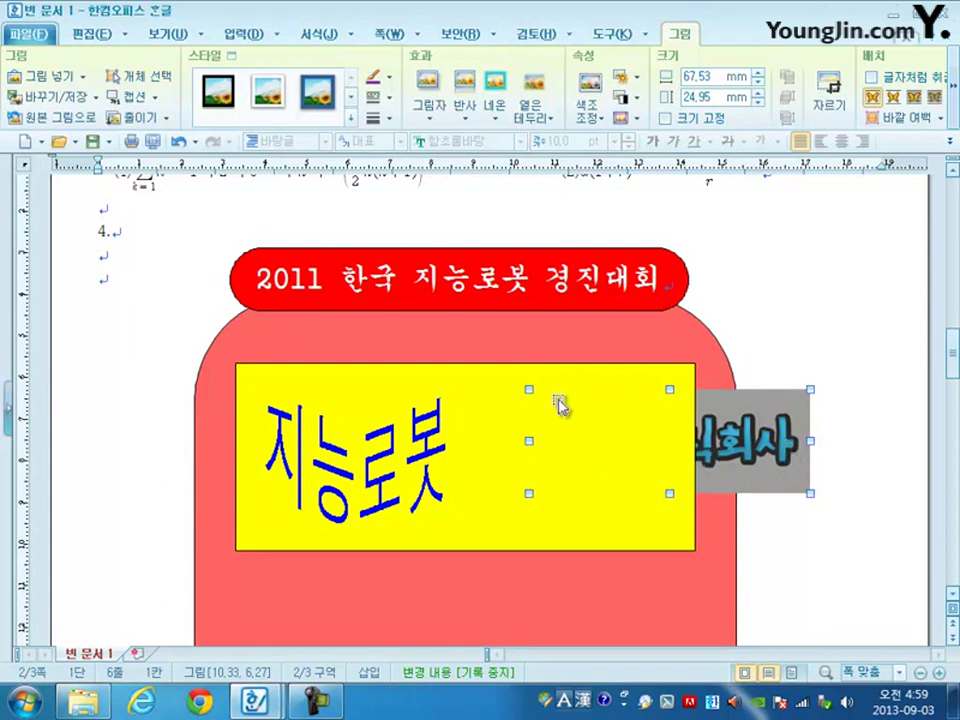
# Place the logo picture in front of the text and set its size to 40 by 35 mm with the size locked.
pyautogui.click(913, 99)
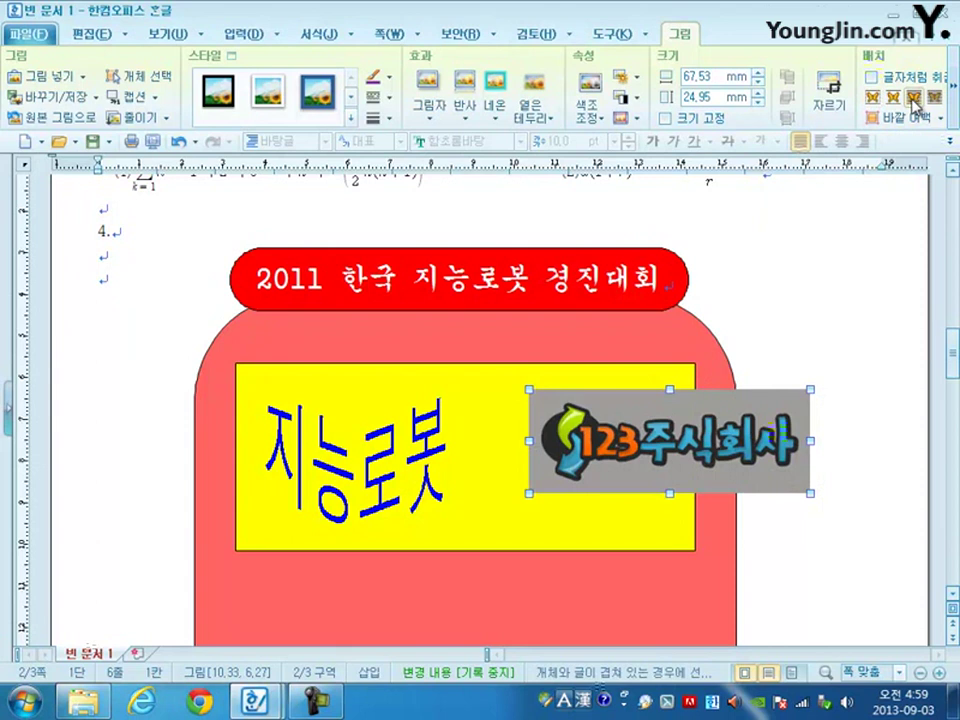
pyautogui.doubleClick(681, 443)
pyautogui.click(443, 197)
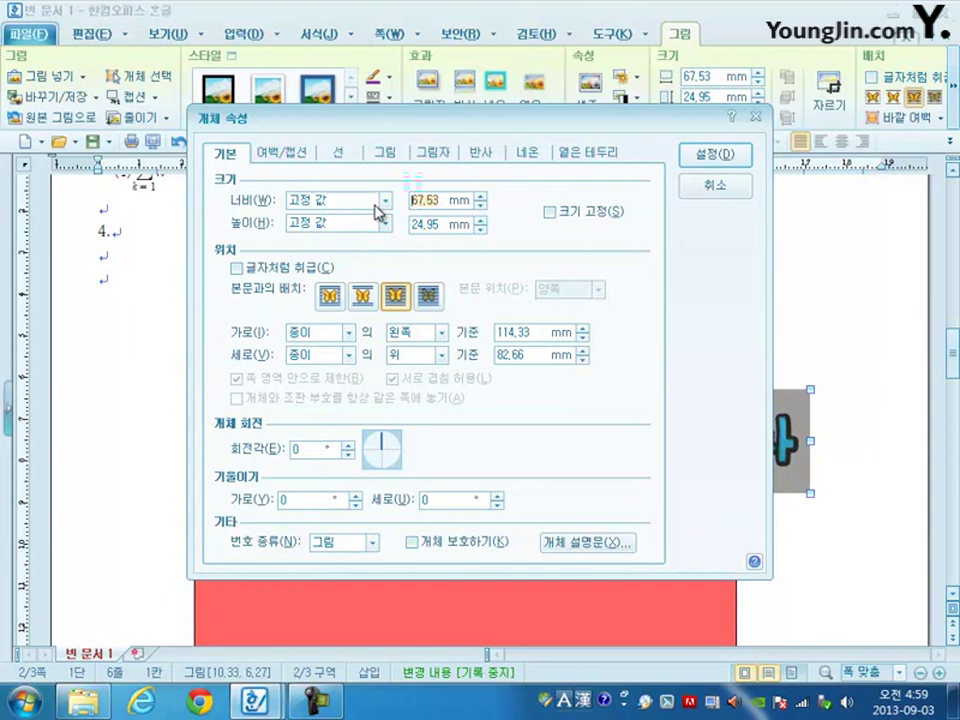
pyautogui.press('Tab')
pyautogui.click(550, 212)
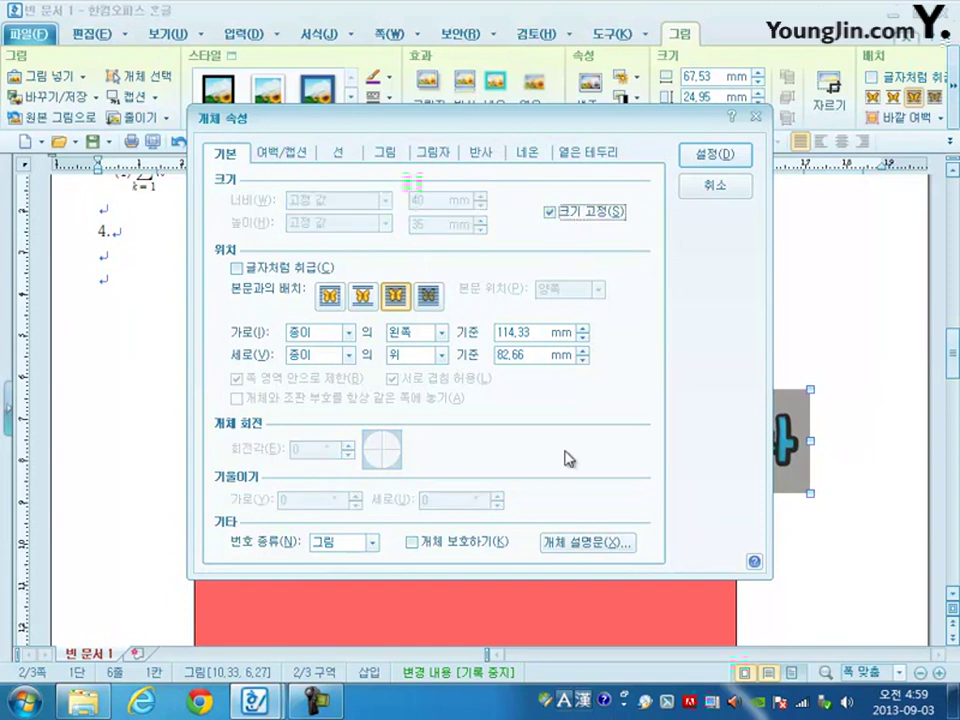
# Apply the grayscale effect (회색조) to the logo picture and move it fully inside the yellow rectangle's right half.
pyautogui.click(385, 153)
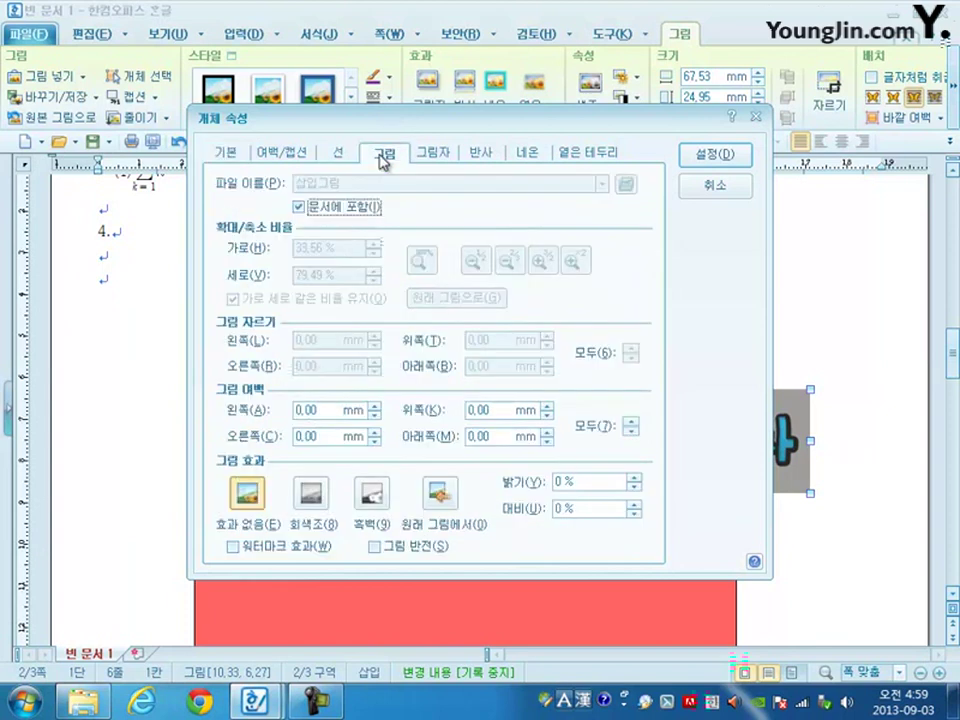
pyautogui.click(311, 492)
pyautogui.click(714, 159)
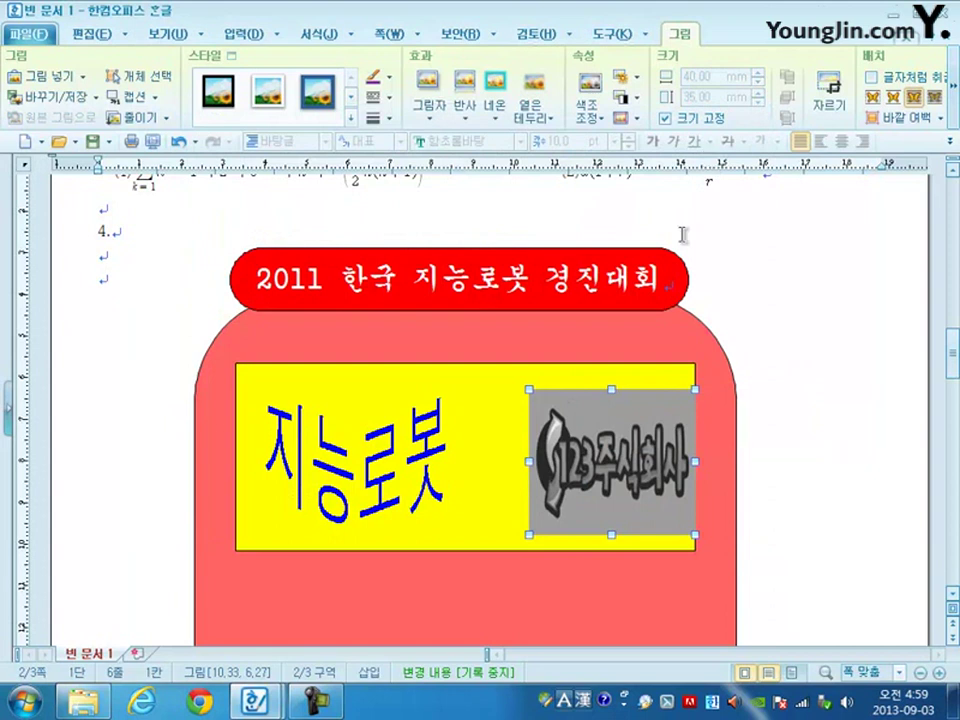
pyautogui.moveTo(612, 466); pyautogui.dragTo(585, 466)
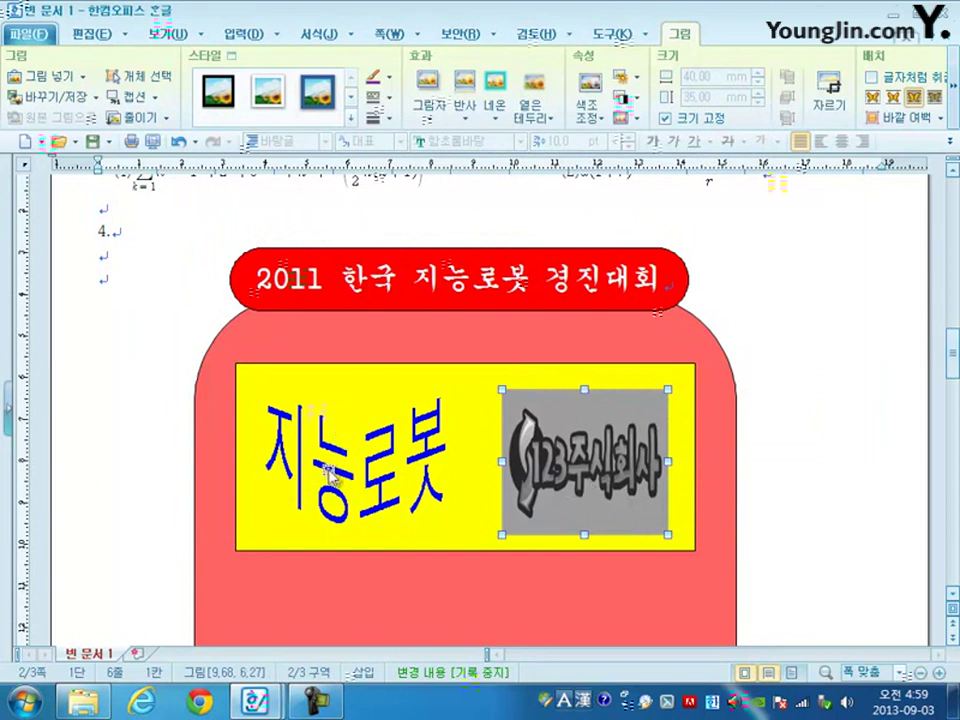
# Start a ruby-text (덧말) entry at the start of page 3 with the main text 2011 한국 지능로봇 경진대회 안내.
pyautogui.click(83, 220)
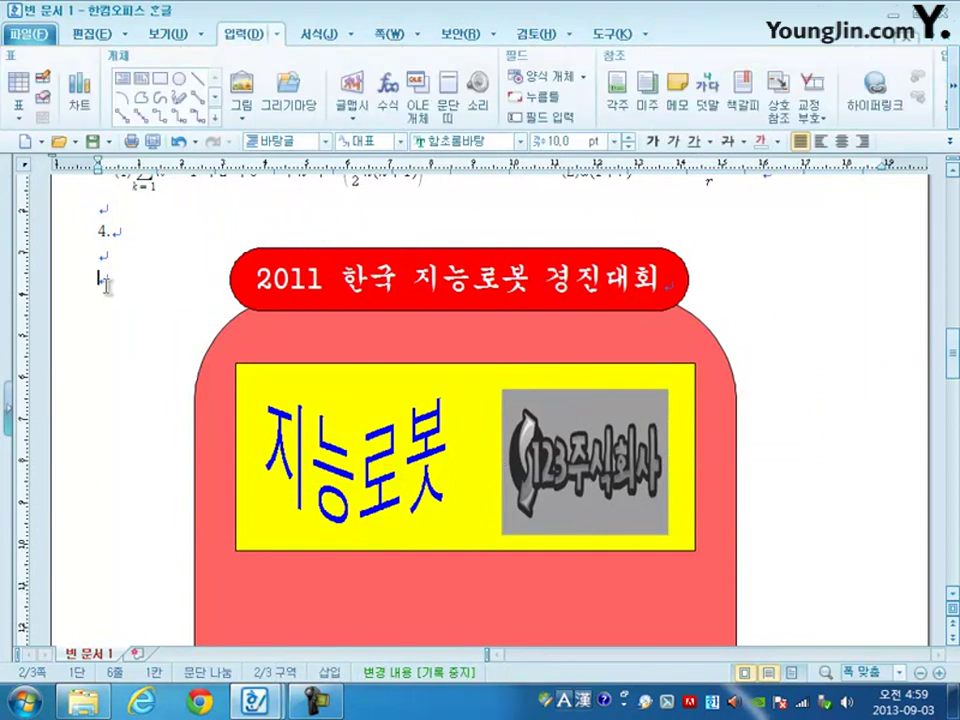
pyautogui.scroll(-10, 125, 323)
pyautogui.scroll(-1, 180, 503)
pyautogui.click(184, 540)
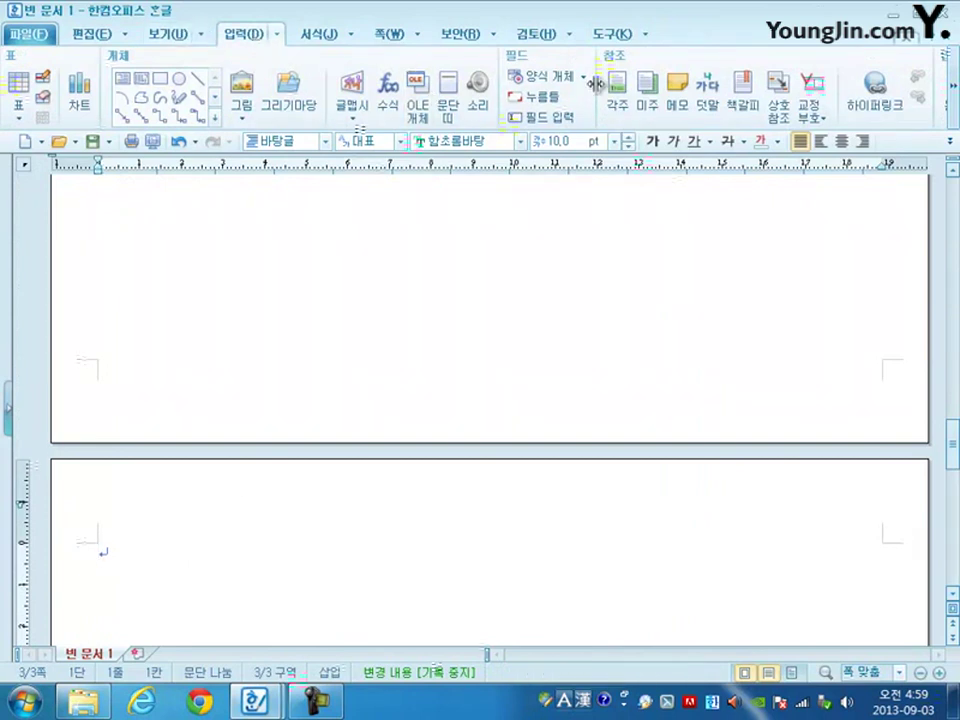
pyautogui.click(712, 100)
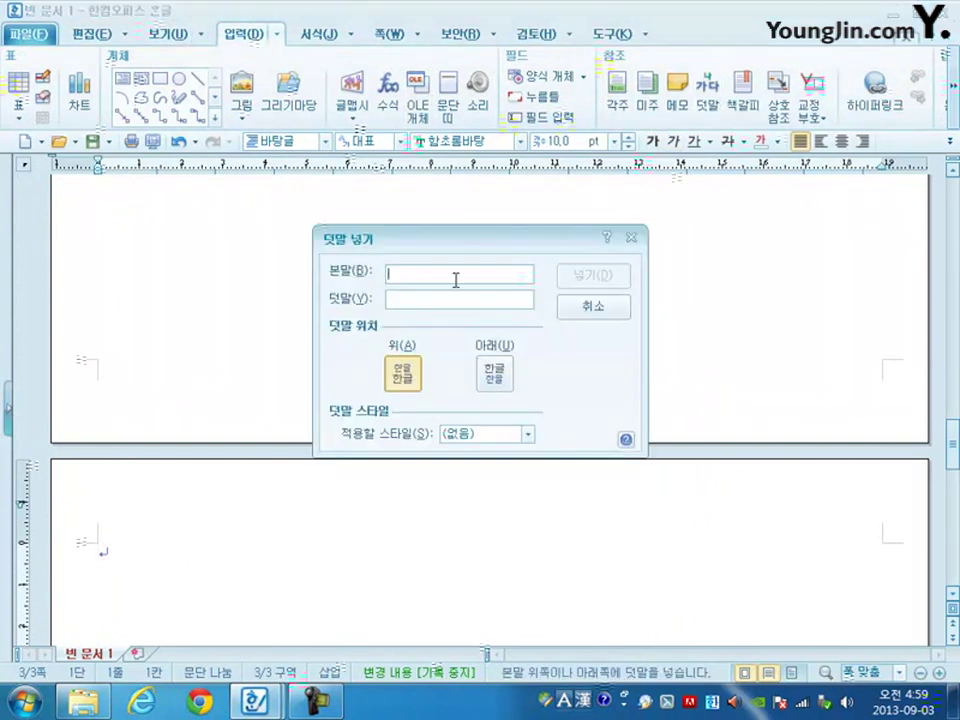
pyautogui.write('2011 한국 지능로')
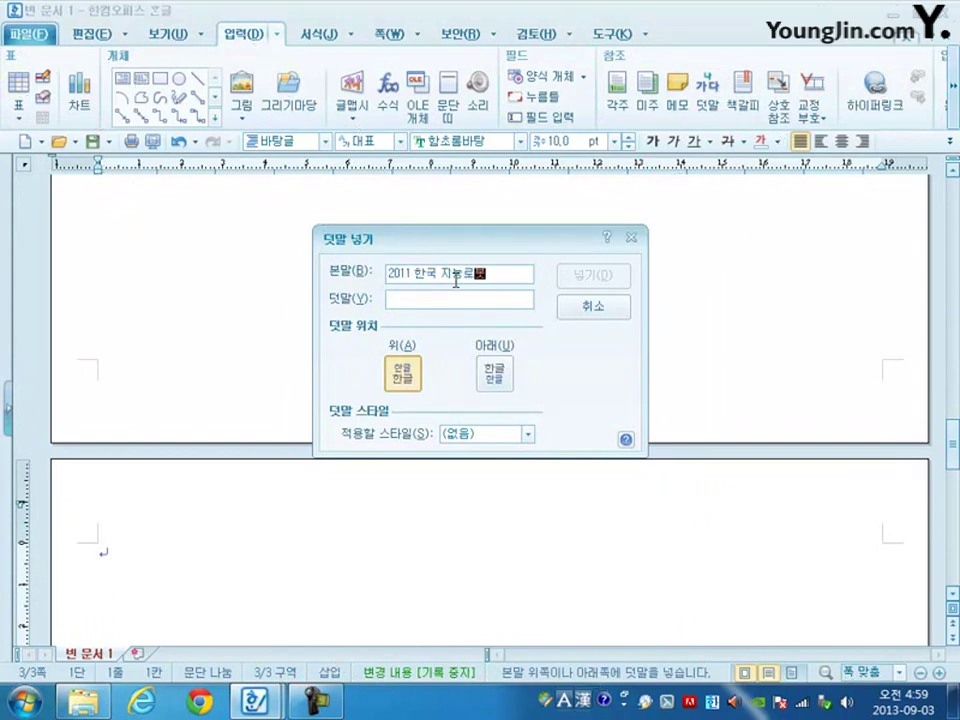
pyautogui.write('진대호 안내')
pyautogui.press('Tab')
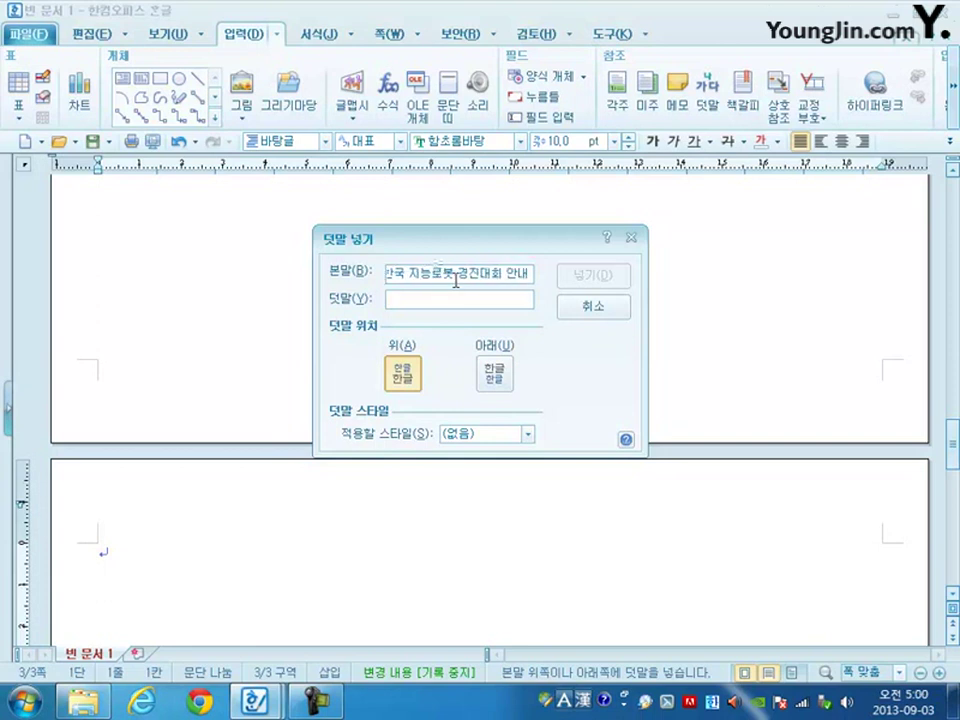
# Enter 미래를 향한 최첨단 기술 as the ruby text above the main text and insert it.
pyautogui.write('리')
pyautogui.press('BackSpace')
pyautogui.press('BackSpace')
pyautogui.write('미헐')
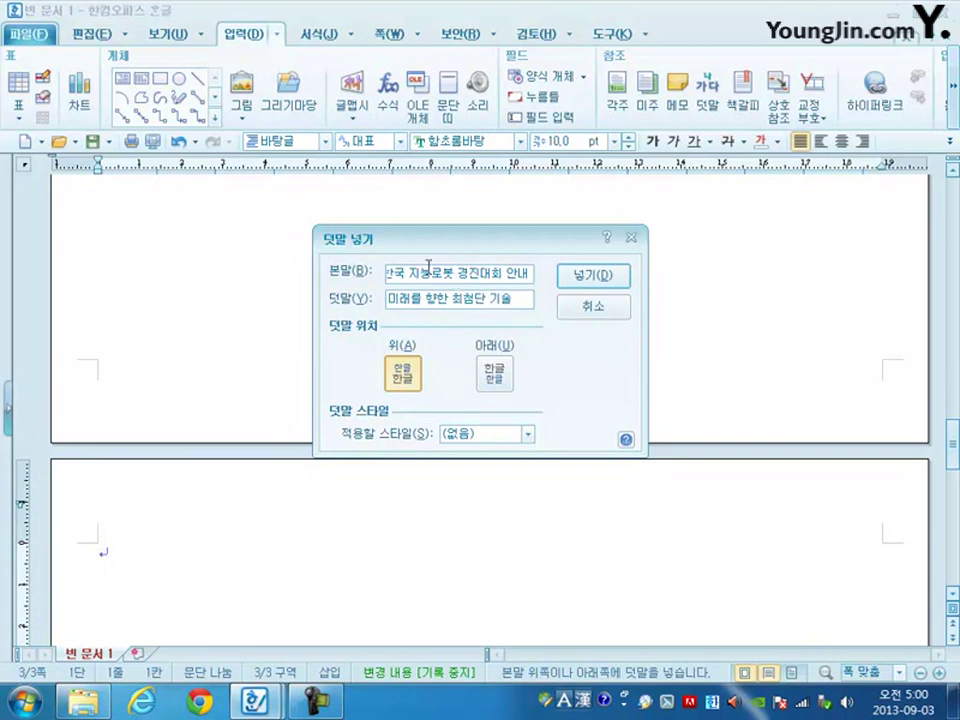
pyautogui.click(591, 274)
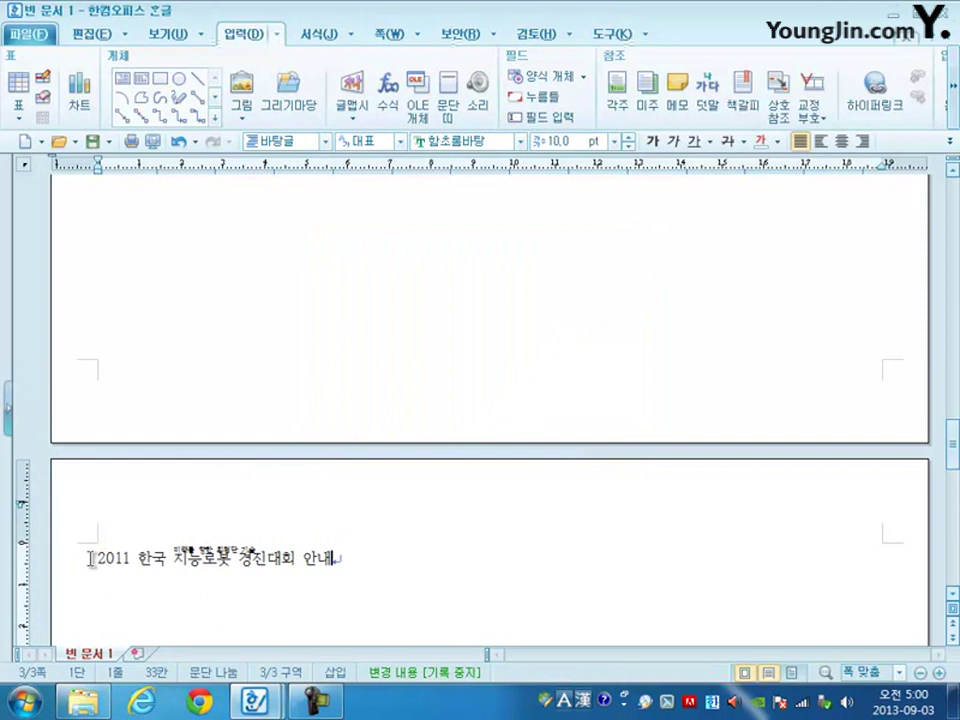
# Insert a bookmark named 로봇 at the beginning of the page 3 title.
pyautogui.click(91, 557)
pyautogui.click(745, 98)
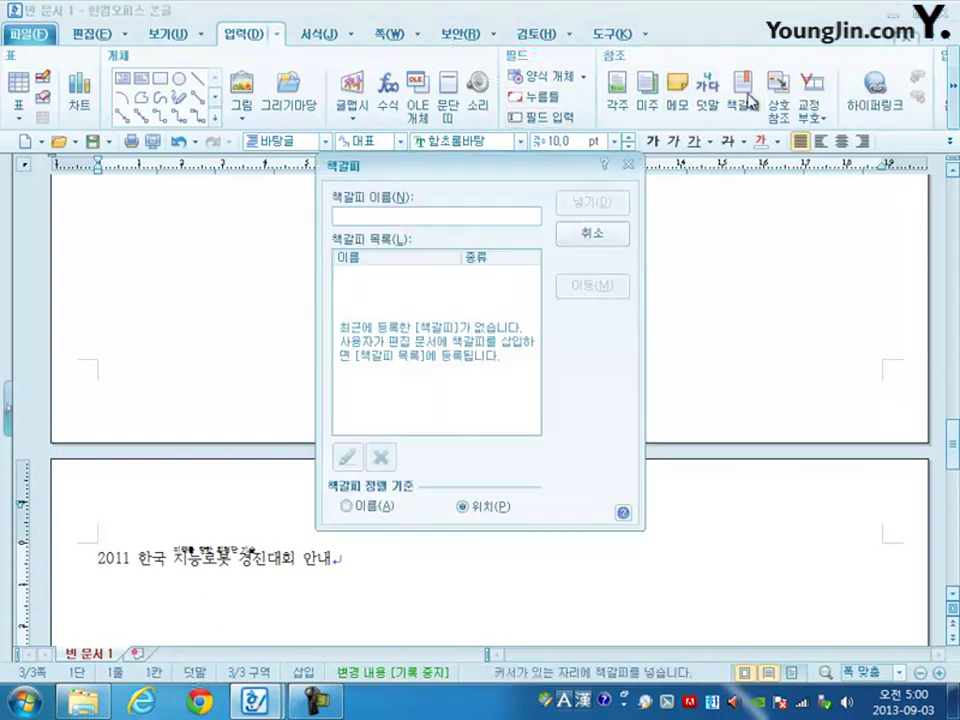
pyautogui.write('한')
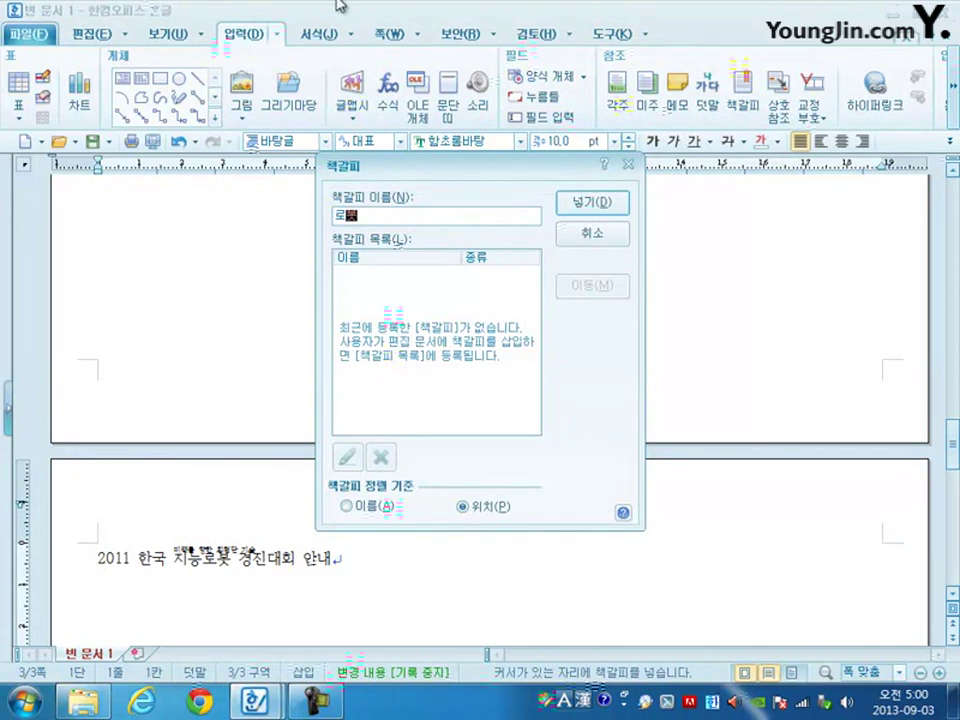
pyautogui.click(570, 204)
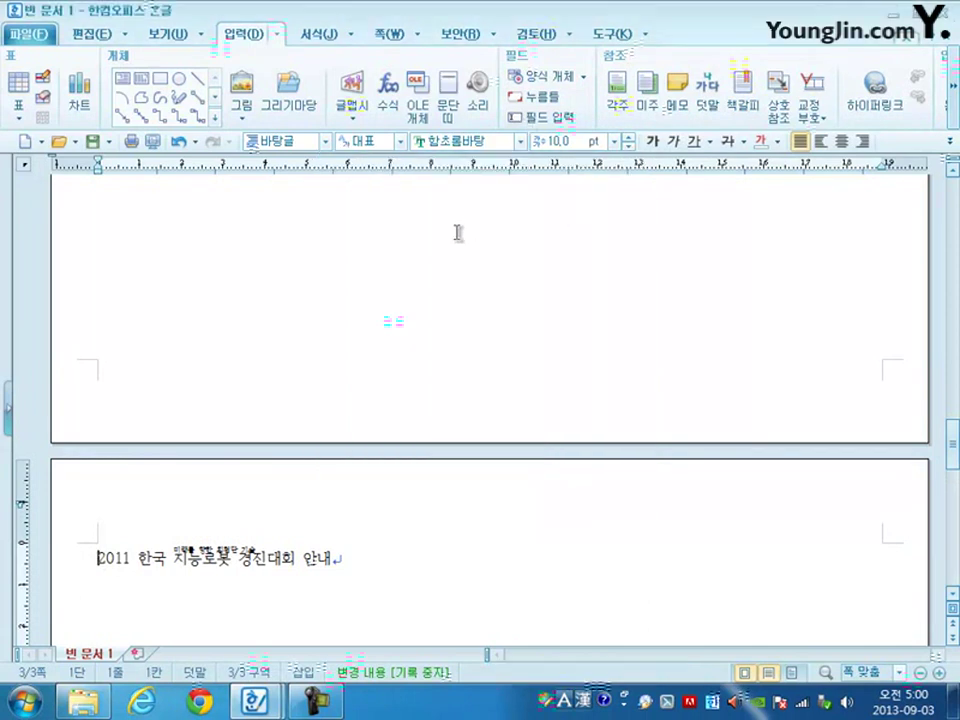
# Select the 지능로봇 WordArt on the yellow rectangle and bring up its object commands.
pyautogui.scroll(10, 403, 311)
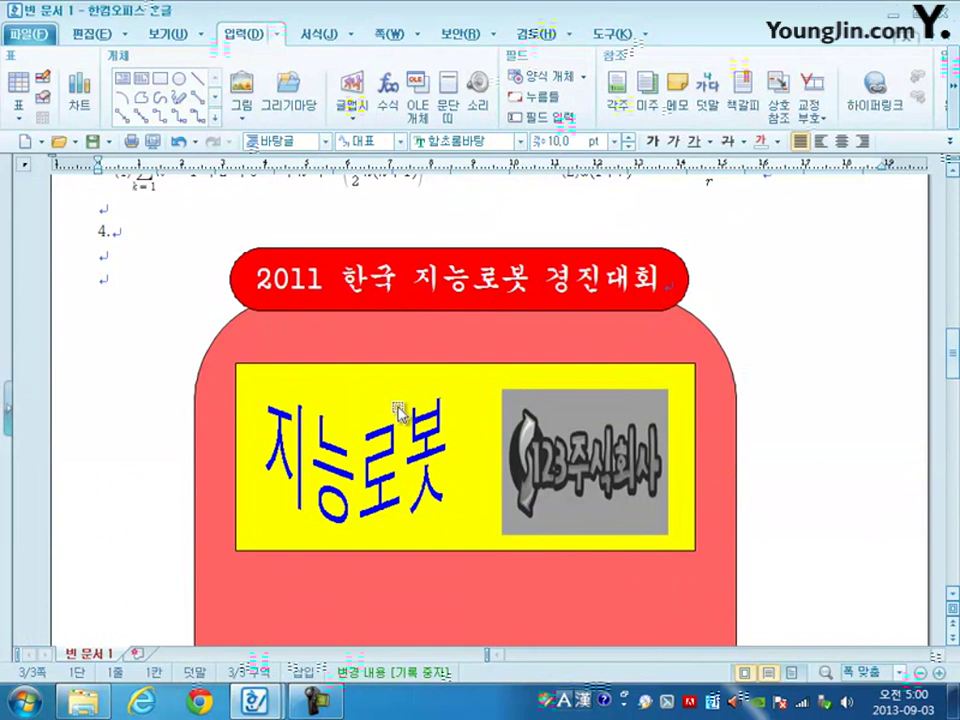
pyautogui.scroll(-3, 398, 407)
pyautogui.click(323, 335)
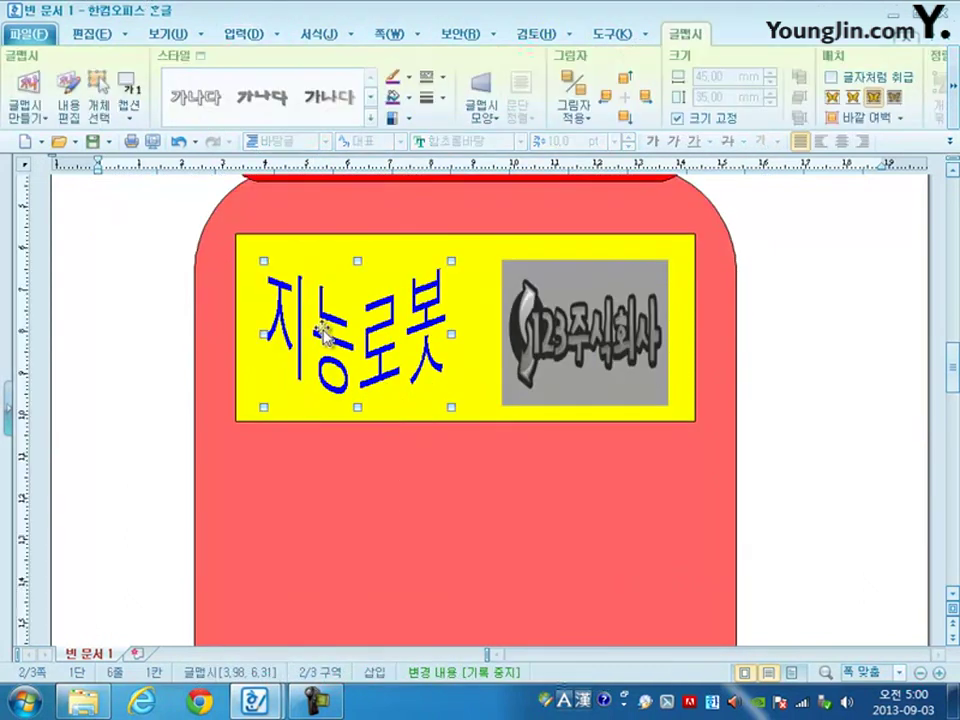
pyautogui.rightClick(324, 335)
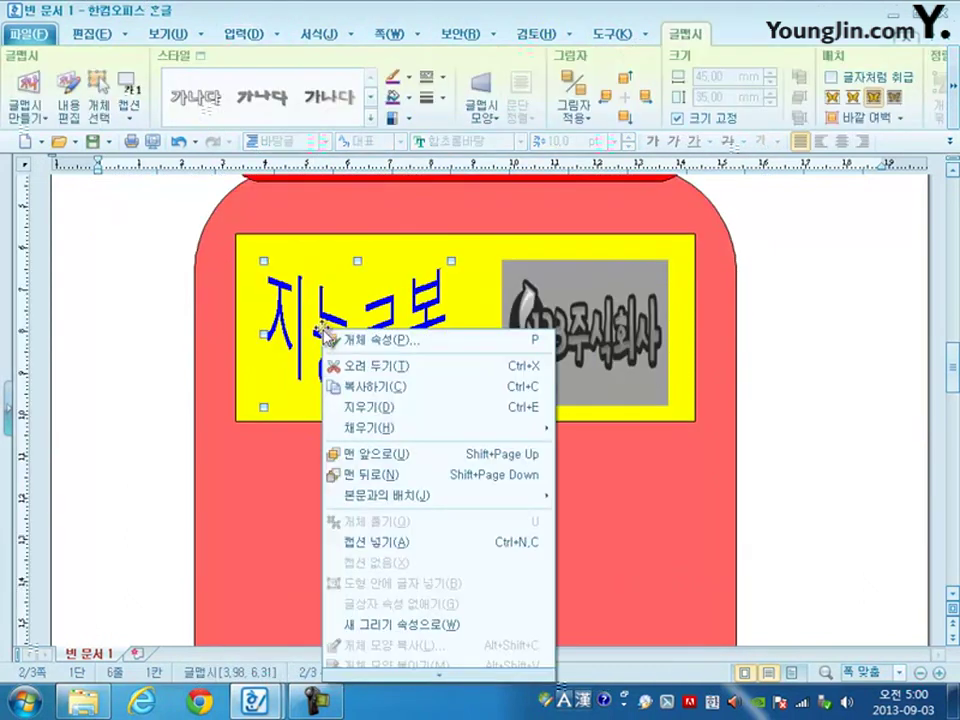
# Hyperlink the 지능로봇 word art to the 로봇 bookmark in the current document and follow the link to test it.
pyautogui.moveTo(440, 680)
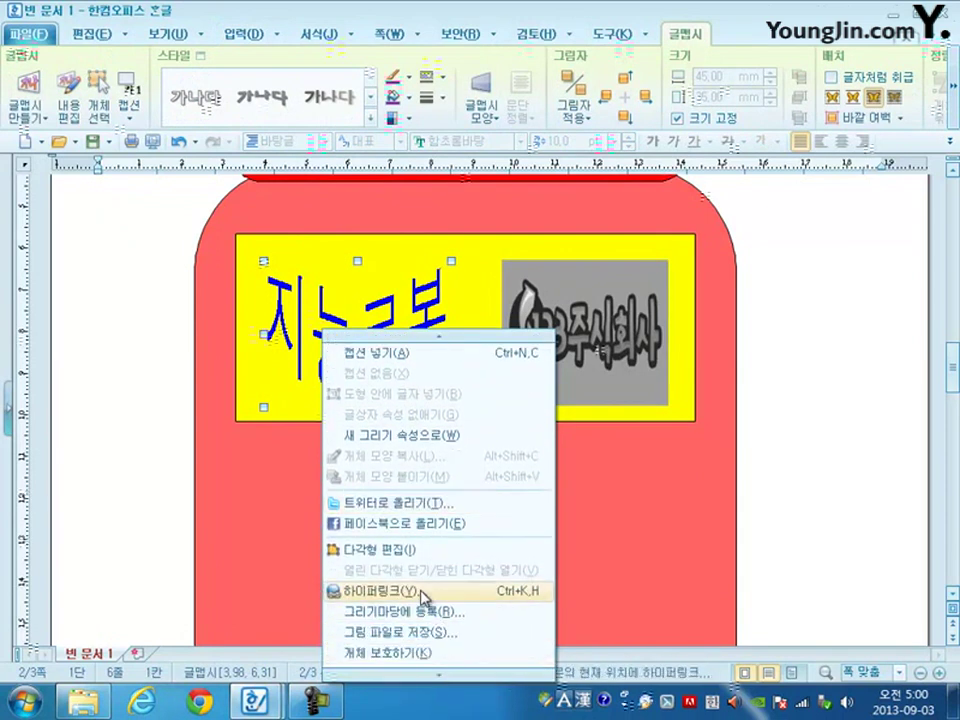
pyautogui.click(424, 533)
pyautogui.click(431, 325)
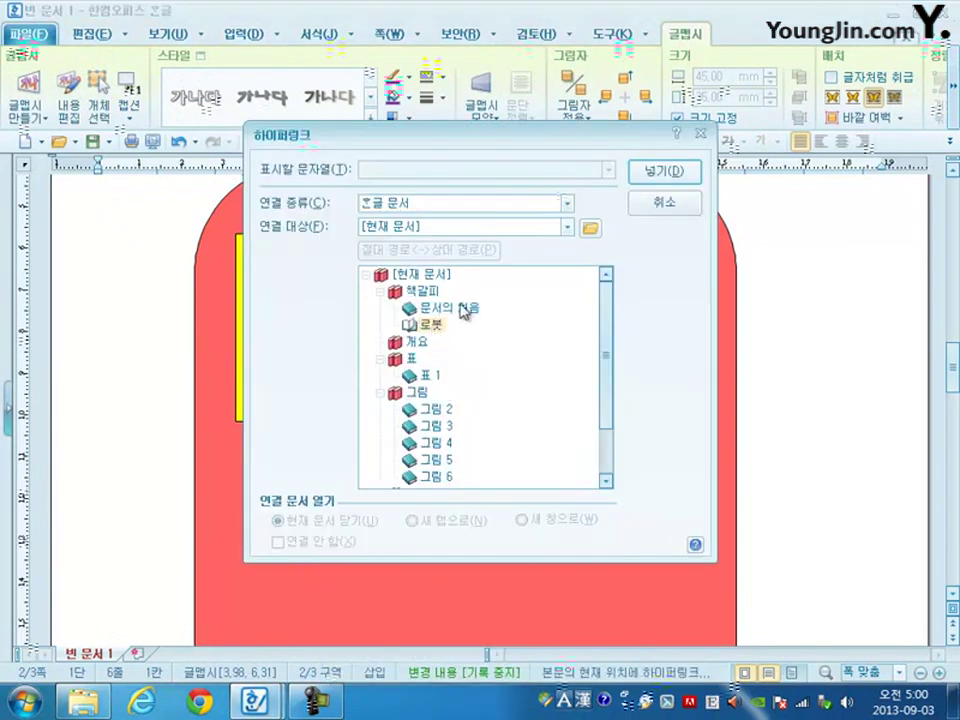
pyautogui.click(668, 174)
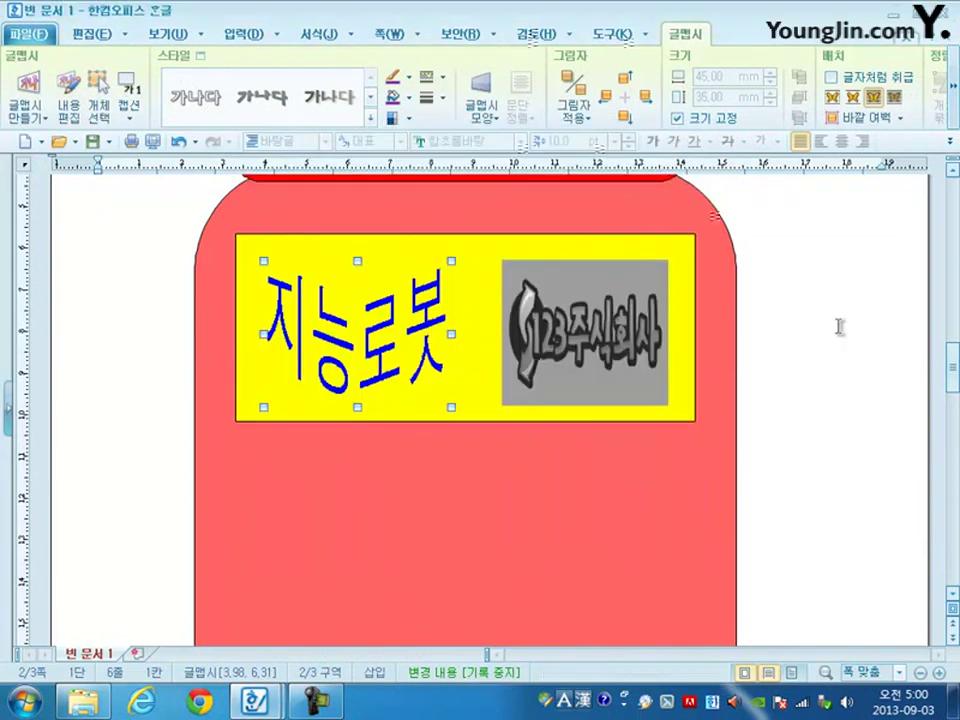
pyautogui.press('Escape')
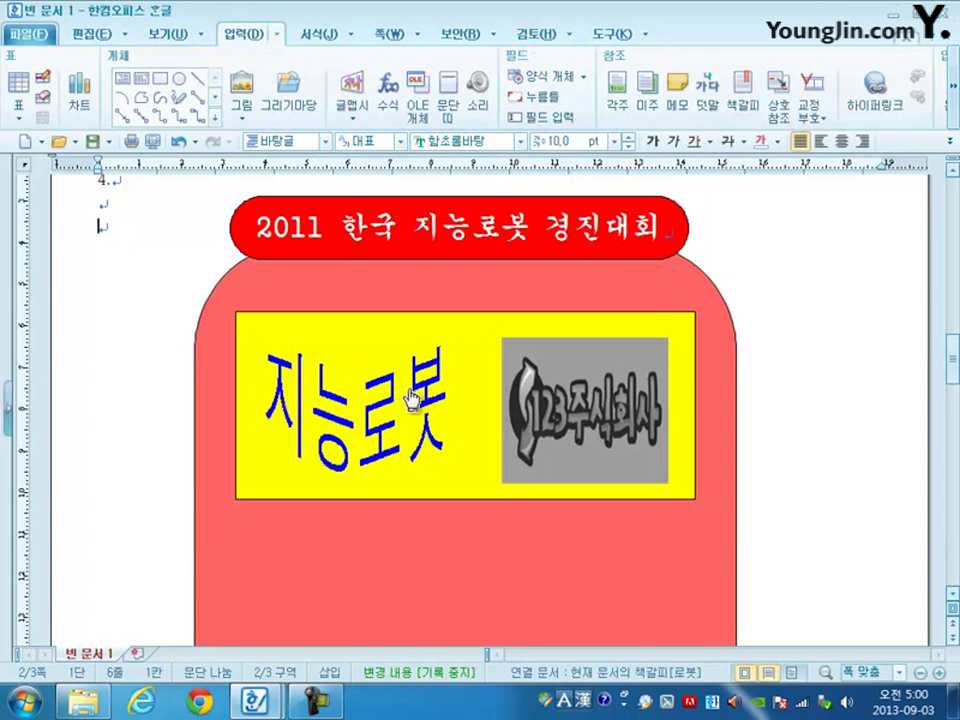
pyautogui.click(321, 440)
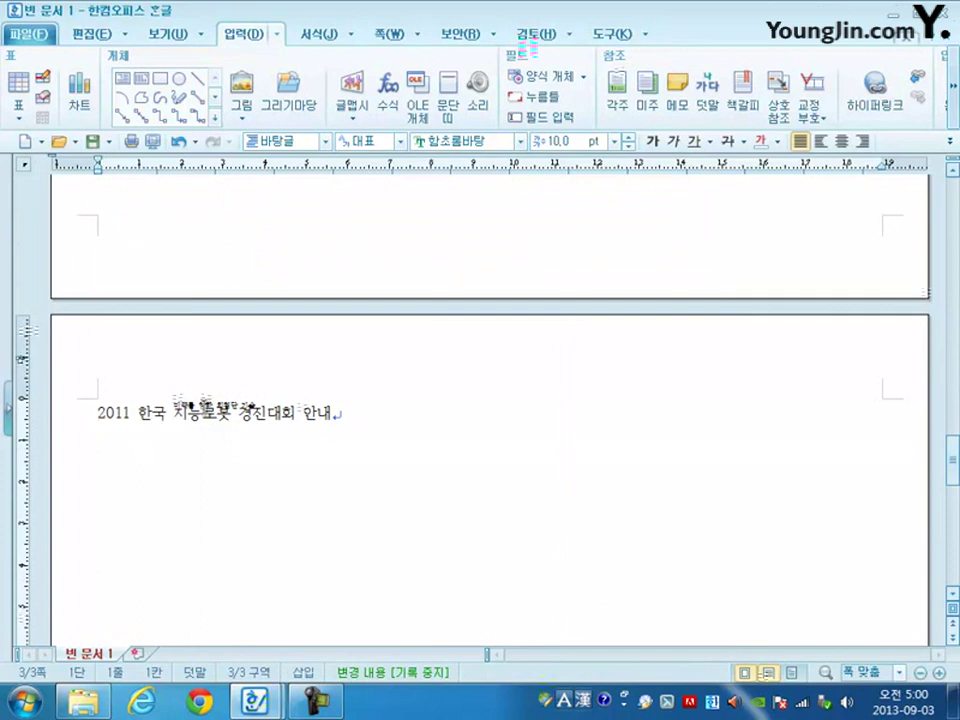
# Draw an ellipse about 14 by 12 mm on the red shape, just below the yellow box's left end.
pyautogui.scroll(10, 283, 557)
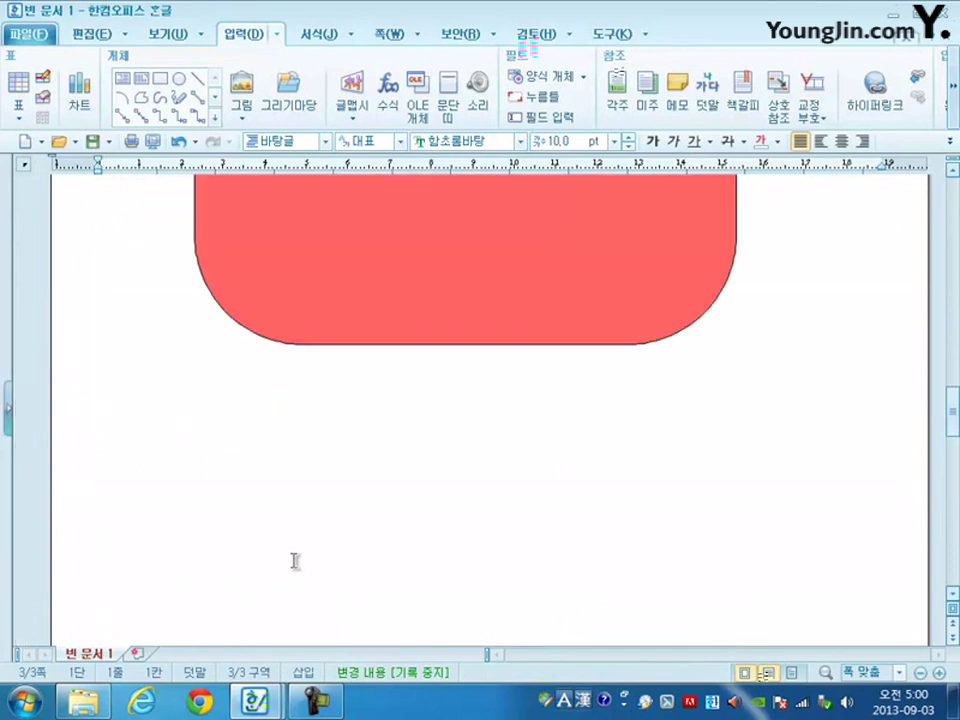
pyautogui.scroll(-1, 299, 565)
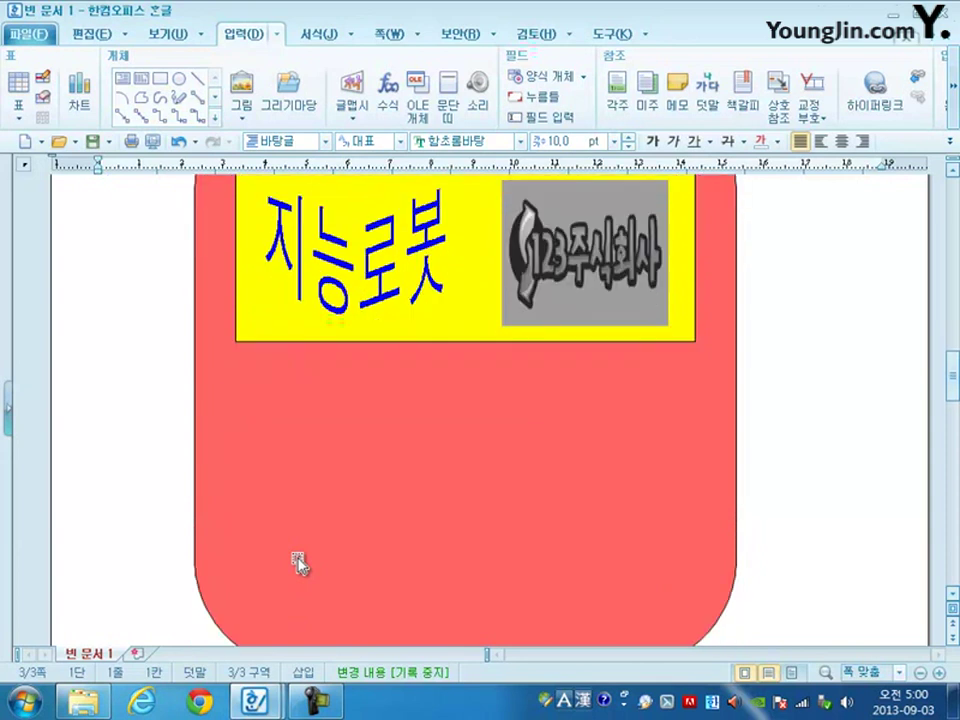
pyautogui.click(178, 78)
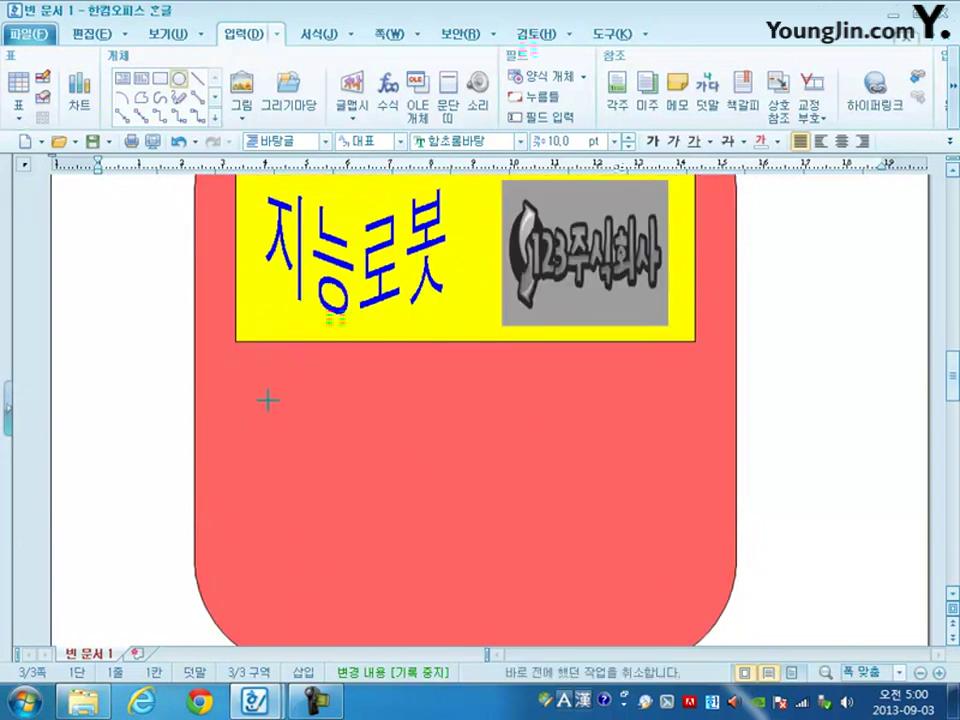
pyautogui.moveTo(240, 370); pyautogui.dragTo(302, 418)
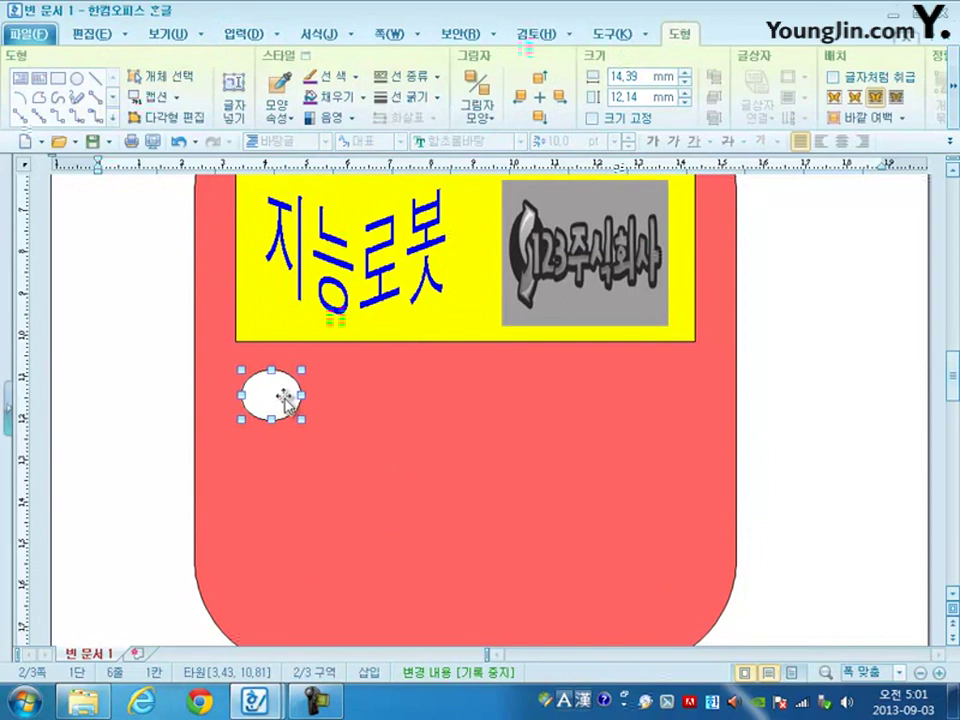
# Set the ellipse's width and height to 15 mm each and lock its size.
pyautogui.doubleClick(275, 395)
pyautogui.moveTo(438, 200); pyautogui.dragTo(403, 207)
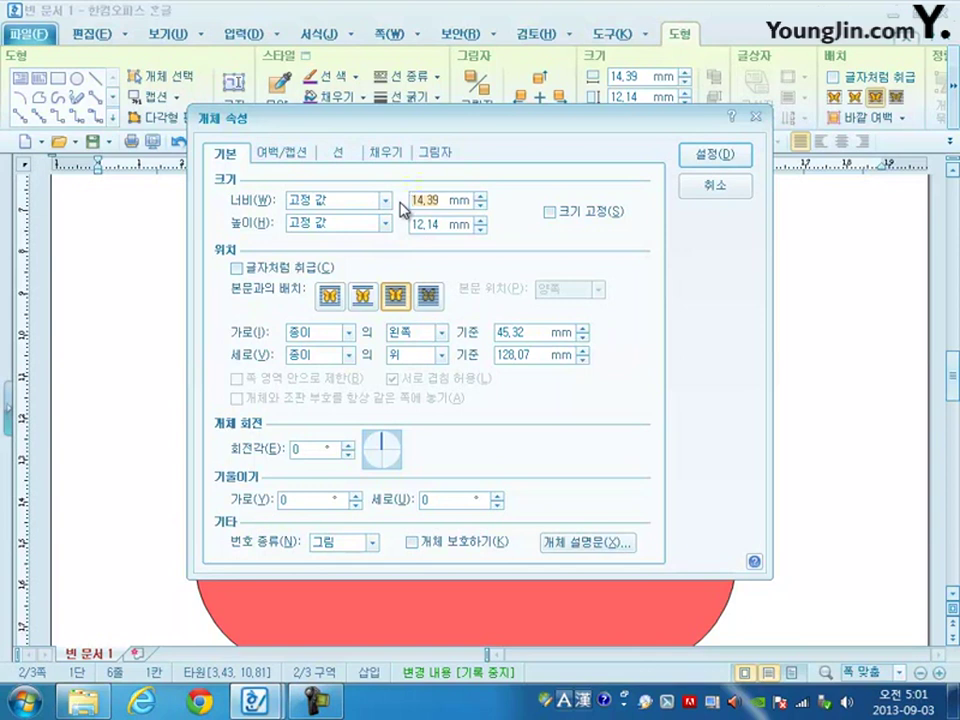
pyautogui.write('15')
pyautogui.press('Tab')
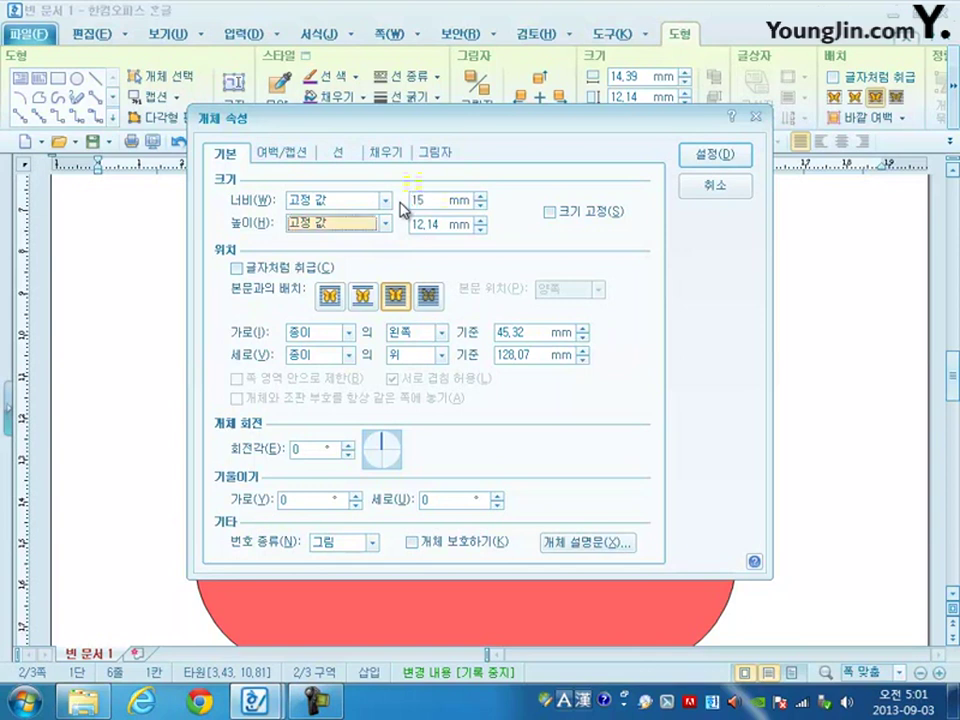
pyautogui.press('Tab')
pyautogui.write('15')
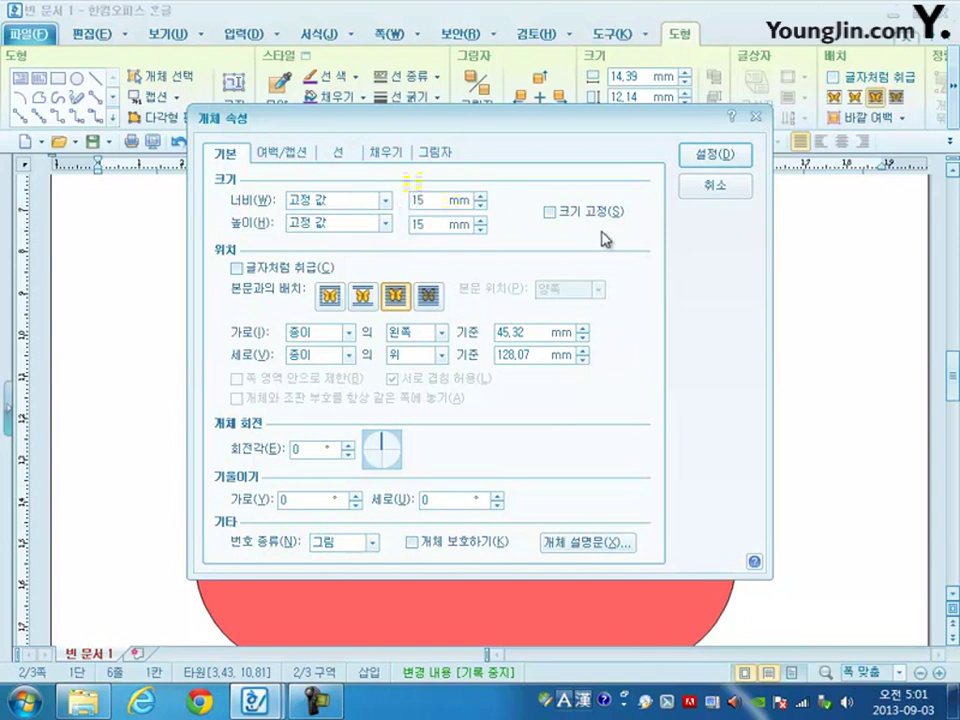
pyautogui.click(549, 212)
pyautogui.click(697, 159)
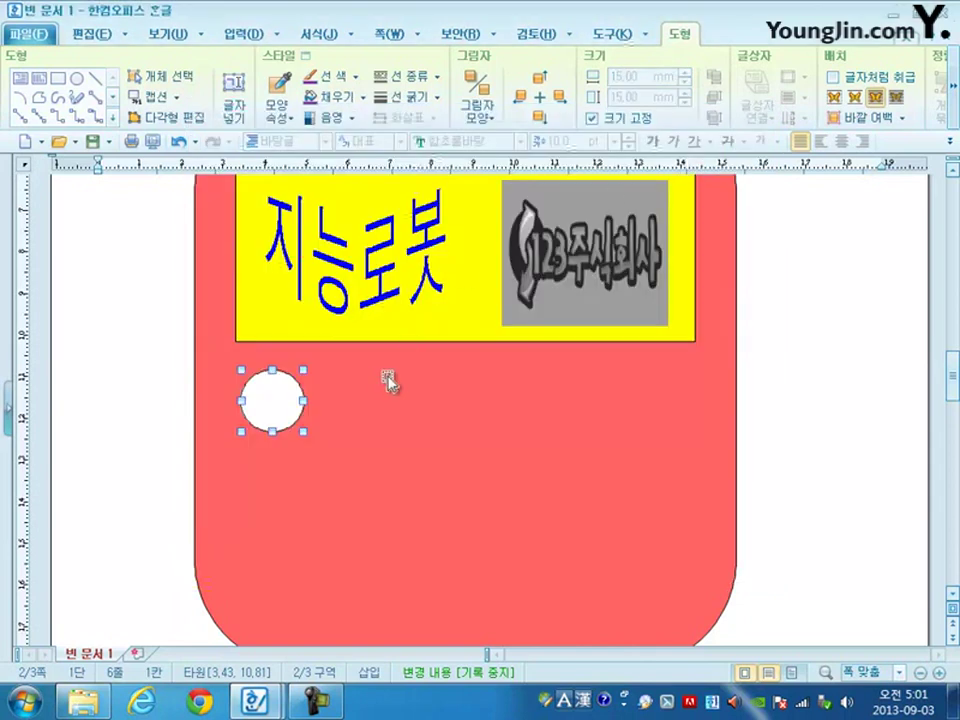
# Draw a rectangle over the circle's lower half and set it to 15 mm wide and 6 mm high with its size locked.
pyautogui.click(58, 77)
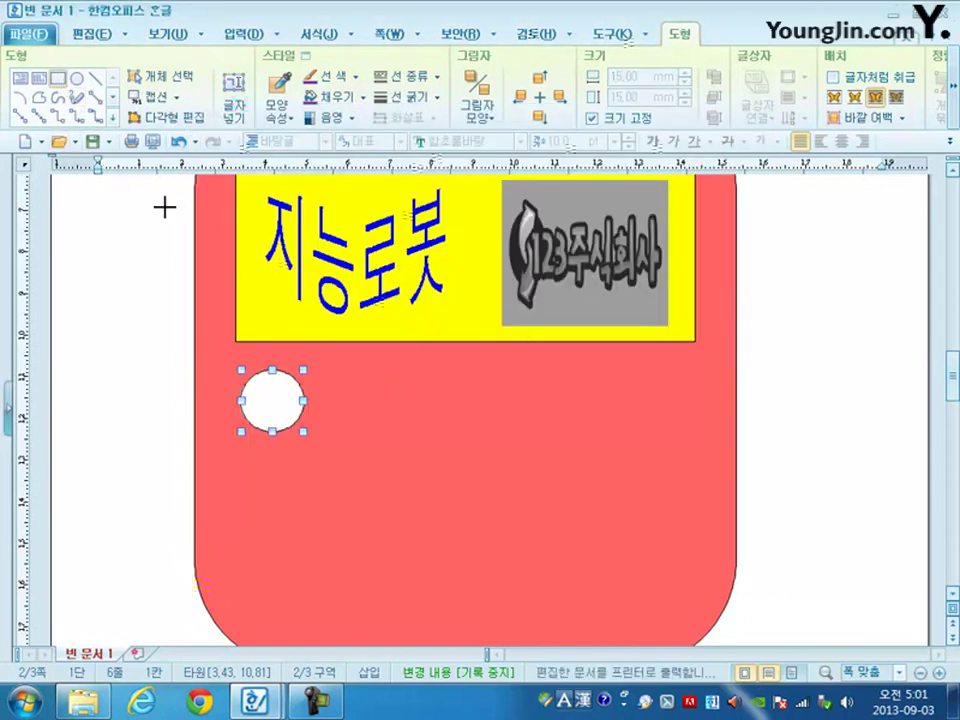
pyautogui.moveTo(241, 400); pyautogui.dragTo(307, 432)
pyautogui.doubleClick(283, 422)
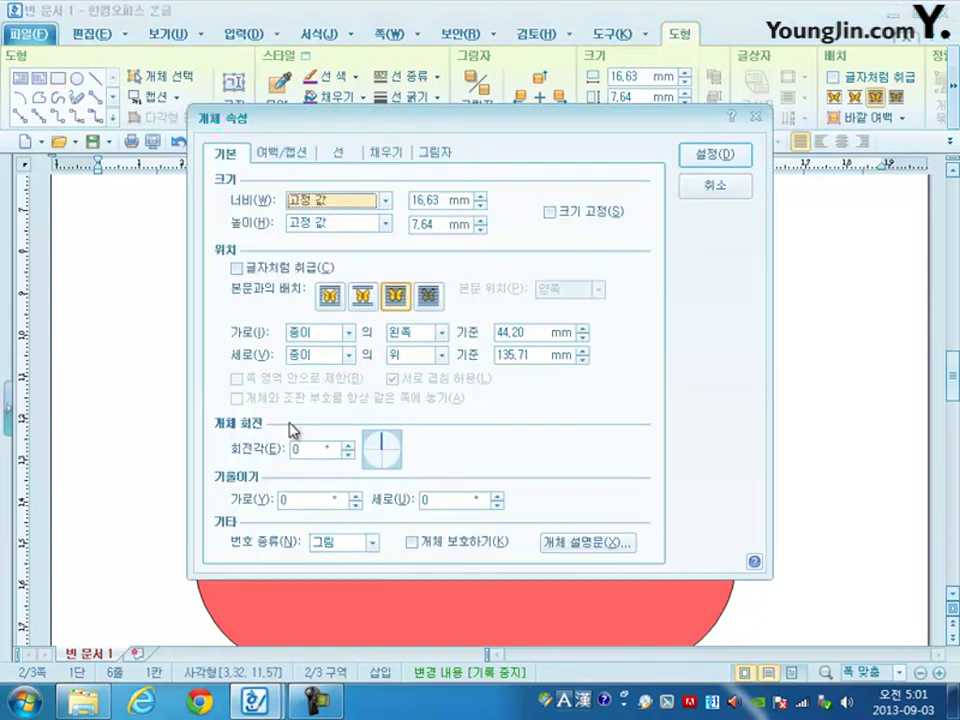
pyautogui.press('Tab')
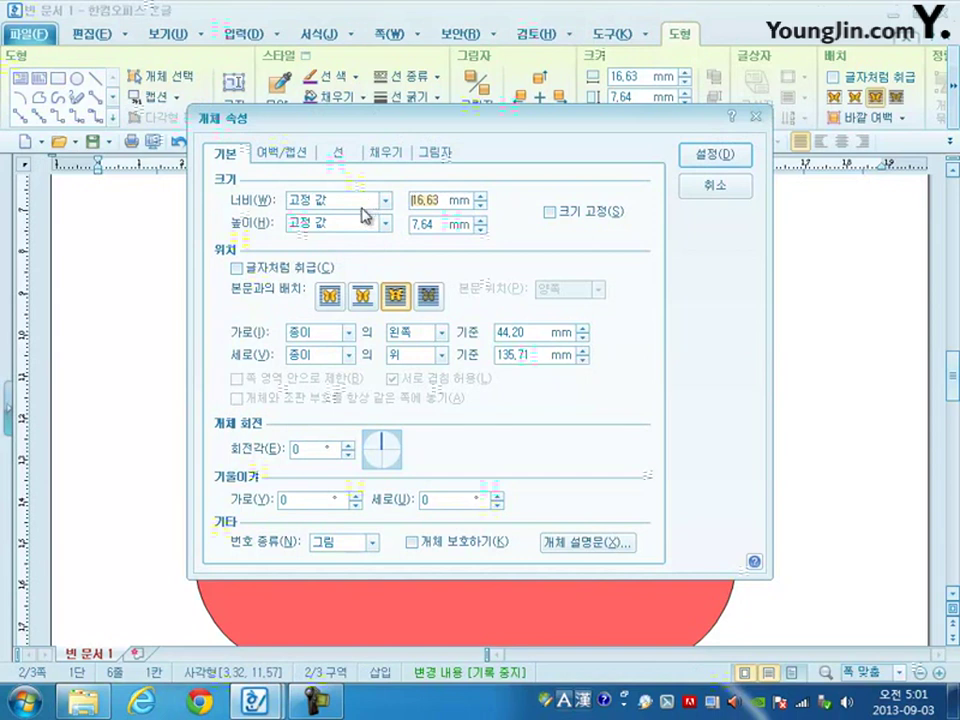
pyautogui.write('15')
pyautogui.press('Tab')
pyautogui.write('6')
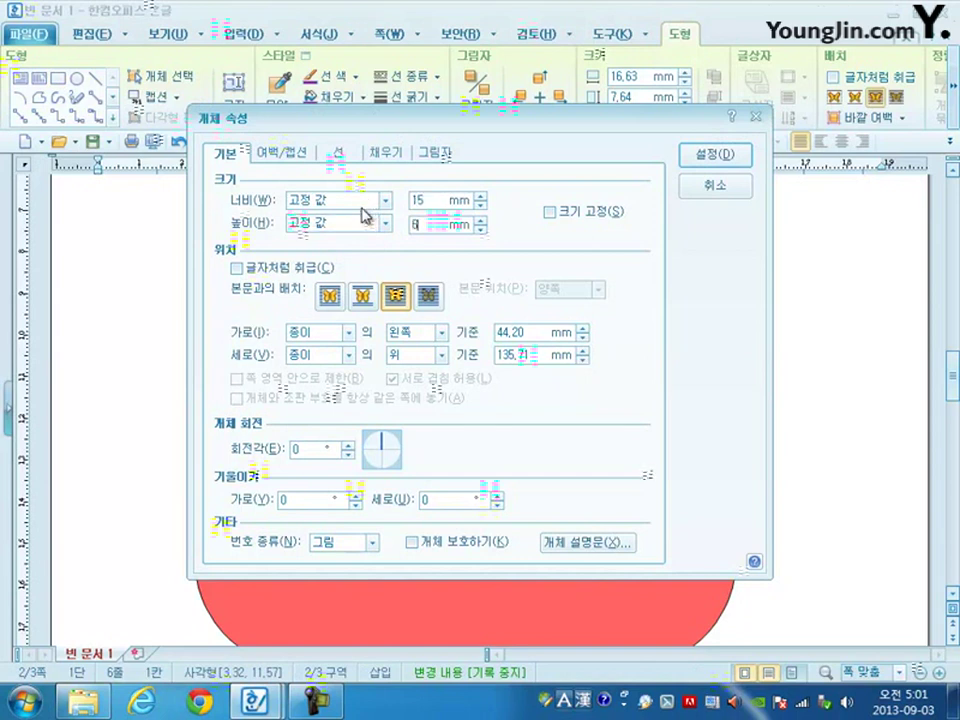
pyautogui.click(566, 212)
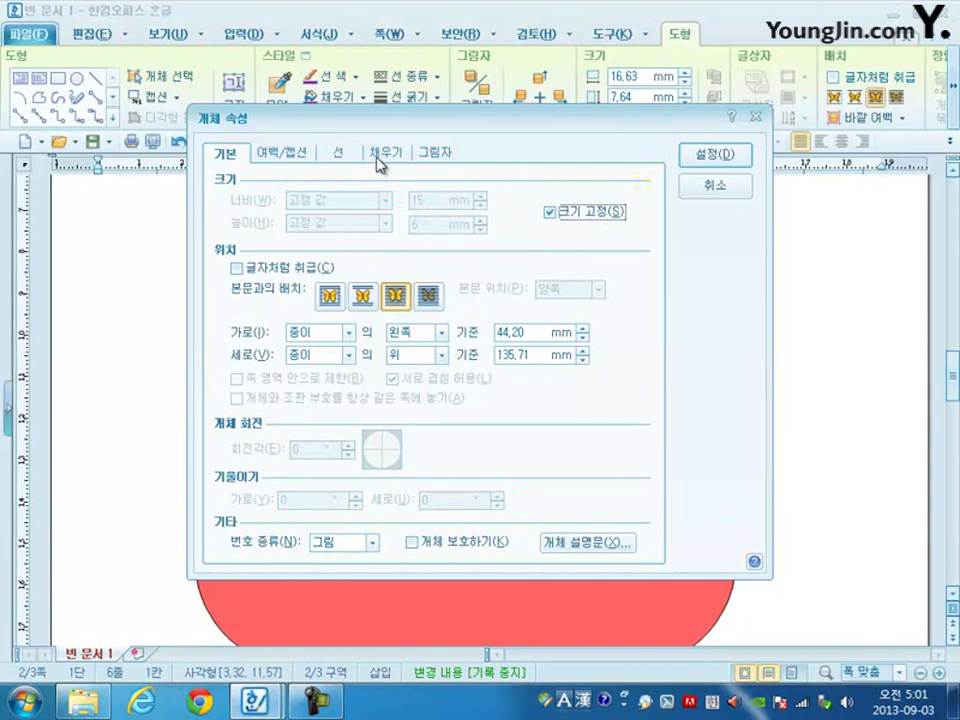
# Fill the rectangle with light blue-violet and align it with the circle's sides and lower edge.
pyautogui.click(385, 152)
pyautogui.click(314, 245)
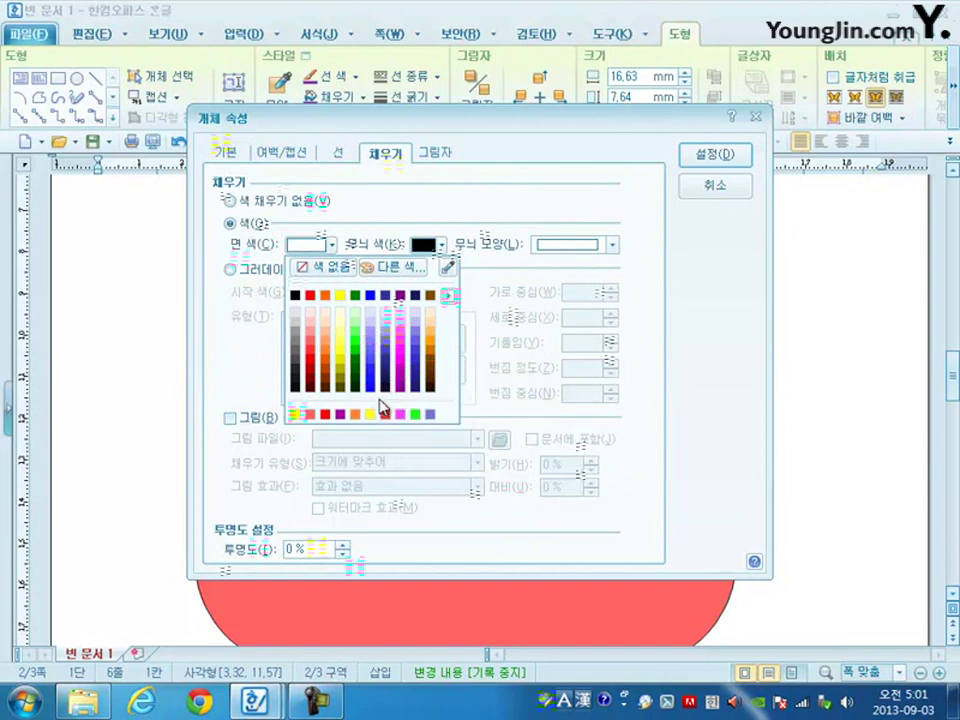
pyautogui.click(386, 342)
pyautogui.click(708, 158)
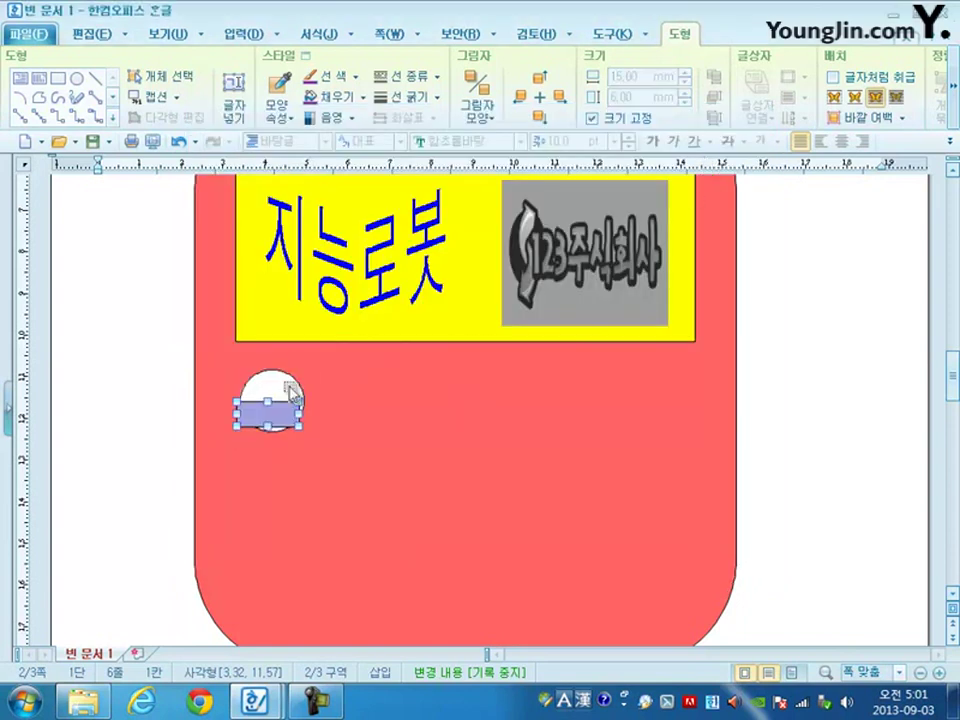
pyautogui.moveTo(293, 412); pyautogui.dragTo(297, 418)
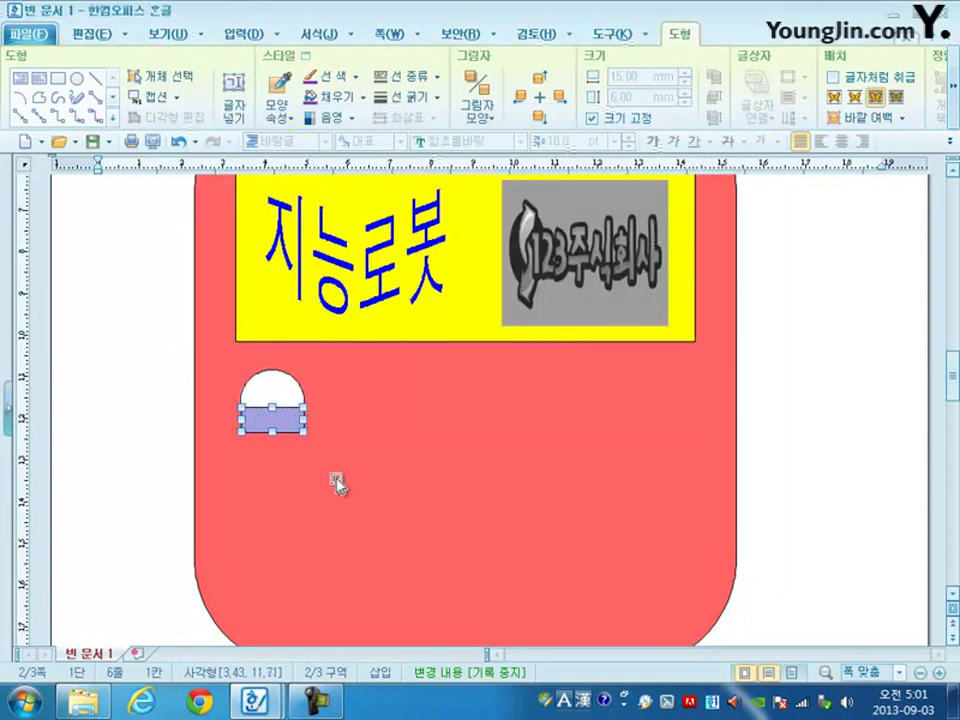
# Bring the white circle to the front of the blue-violet rectangle.
pyautogui.click(284, 390)
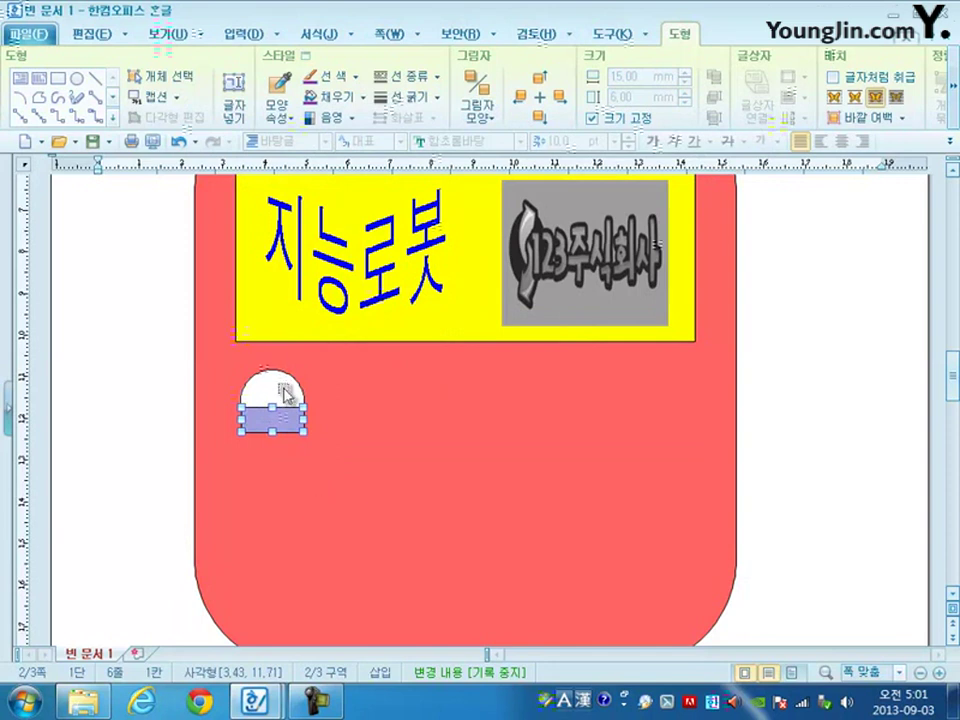
pyautogui.doubleClick(285, 395)
pyautogui.click(718, 186)
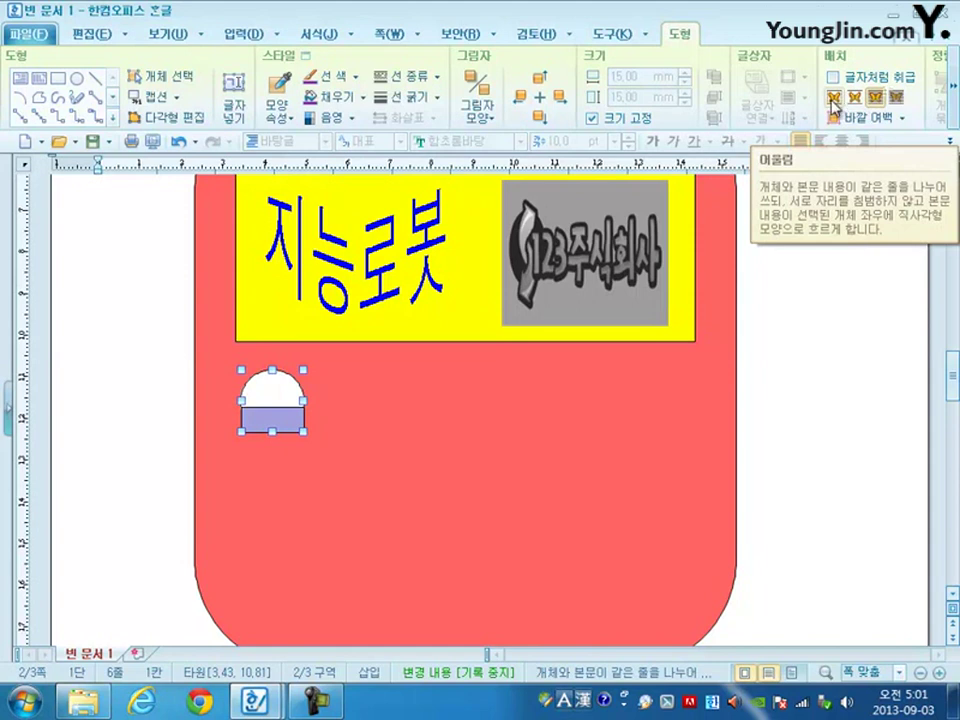
pyautogui.rightClick(270, 394)
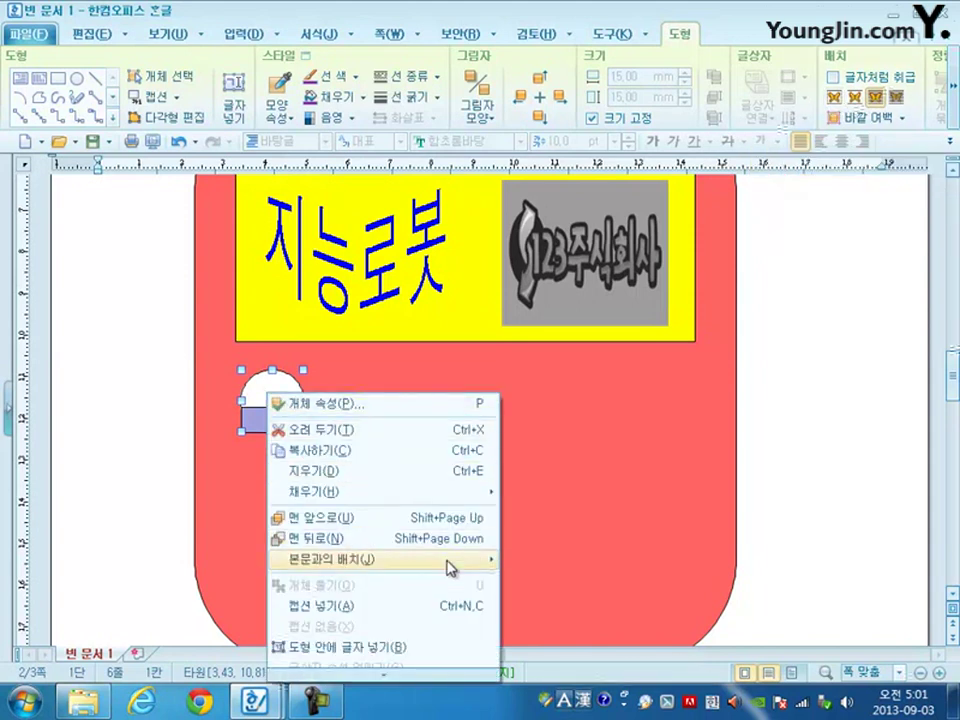
pyautogui.moveTo(450, 567)
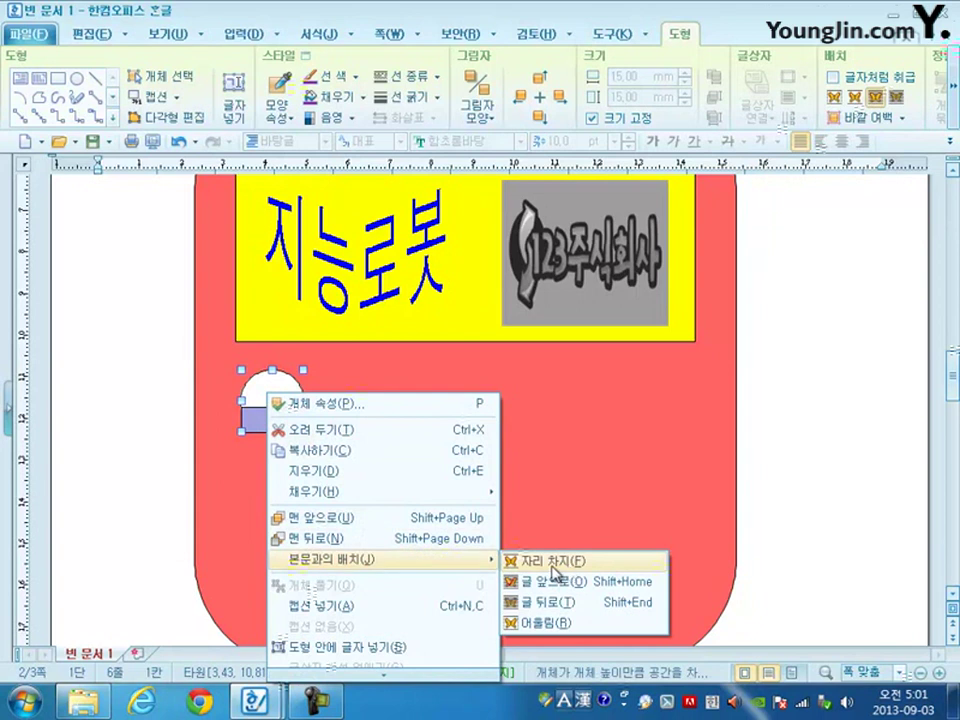
pyautogui.click(437, 521)
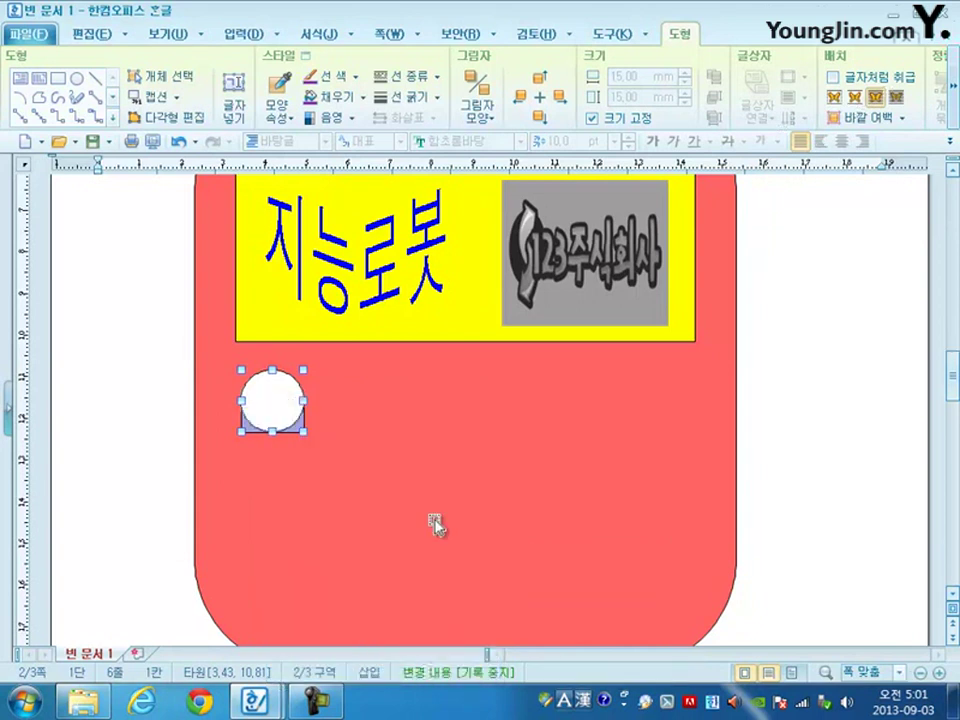
pyautogui.press('Escape')
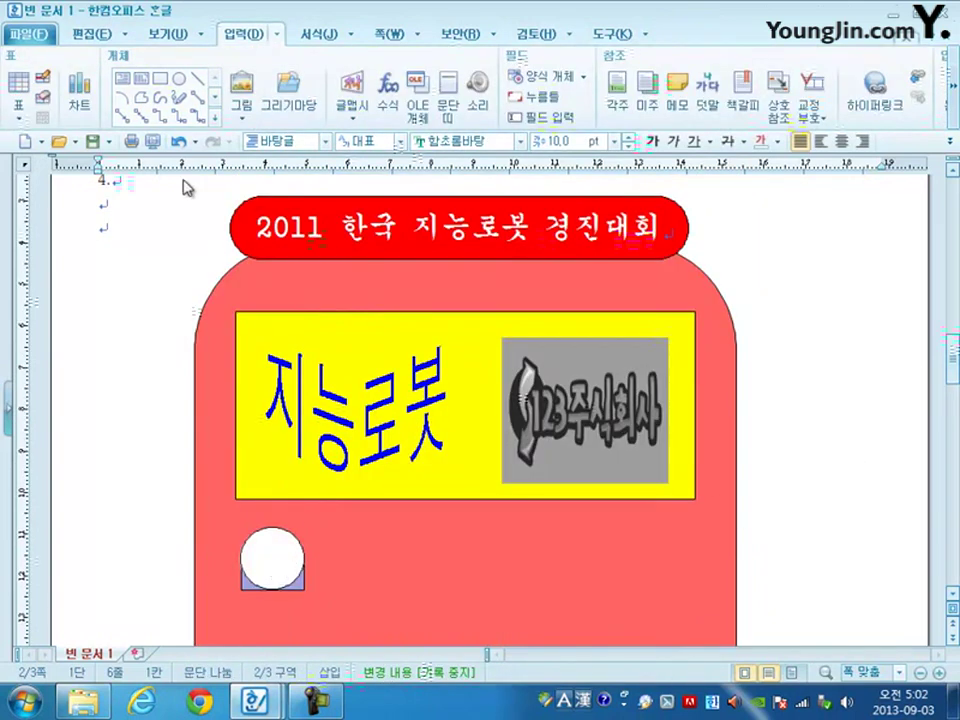
# Draw a horizontal text box about 91 by 16 mm to the right of the circle.
pyautogui.click(160, 80)
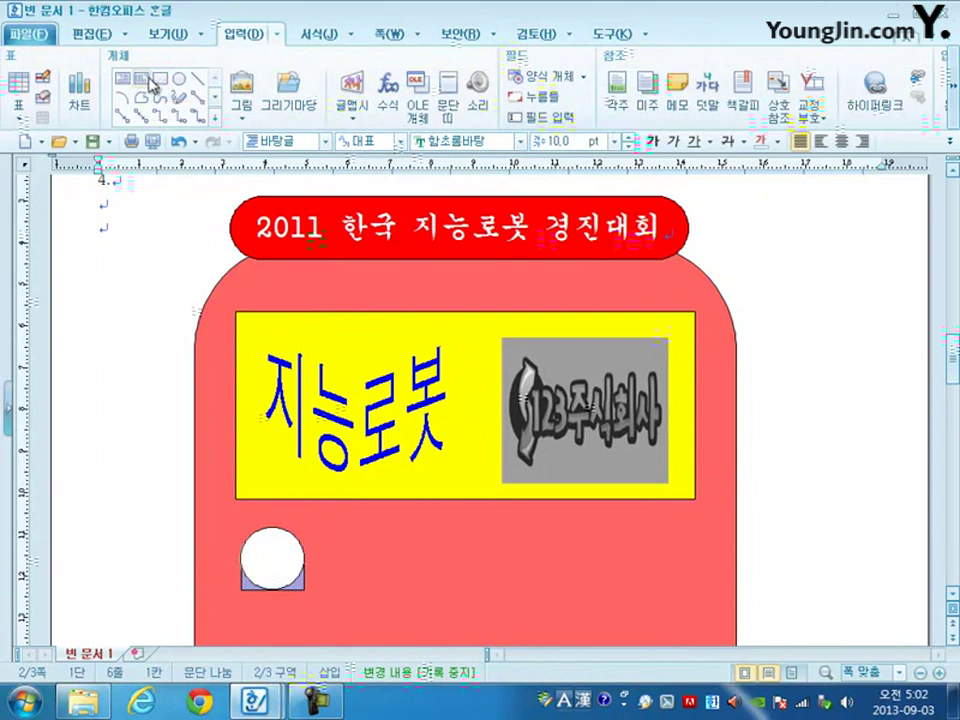
pyautogui.moveTo(317, 527)
pyautogui.mouseDown()
pyautogui.moveTo(557, 561)
pyautogui.moveTo(686, 566)
pyautogui.moveTo(711, 577)
pyautogui.mouseUp()
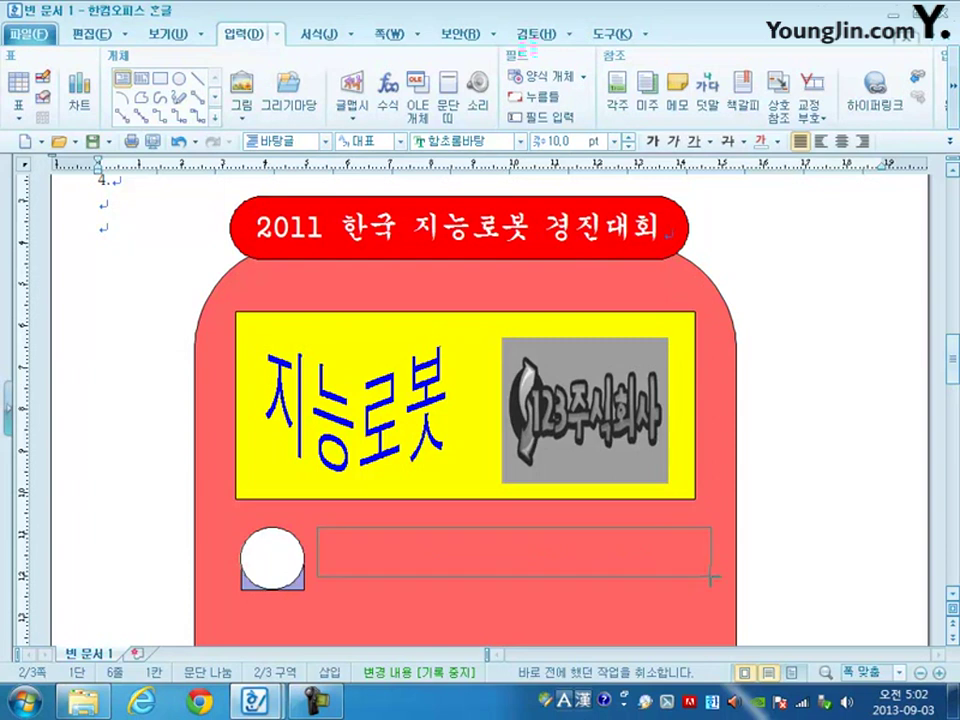
pyautogui.moveTo(711, 577); pyautogui.dragTo(697, 592)
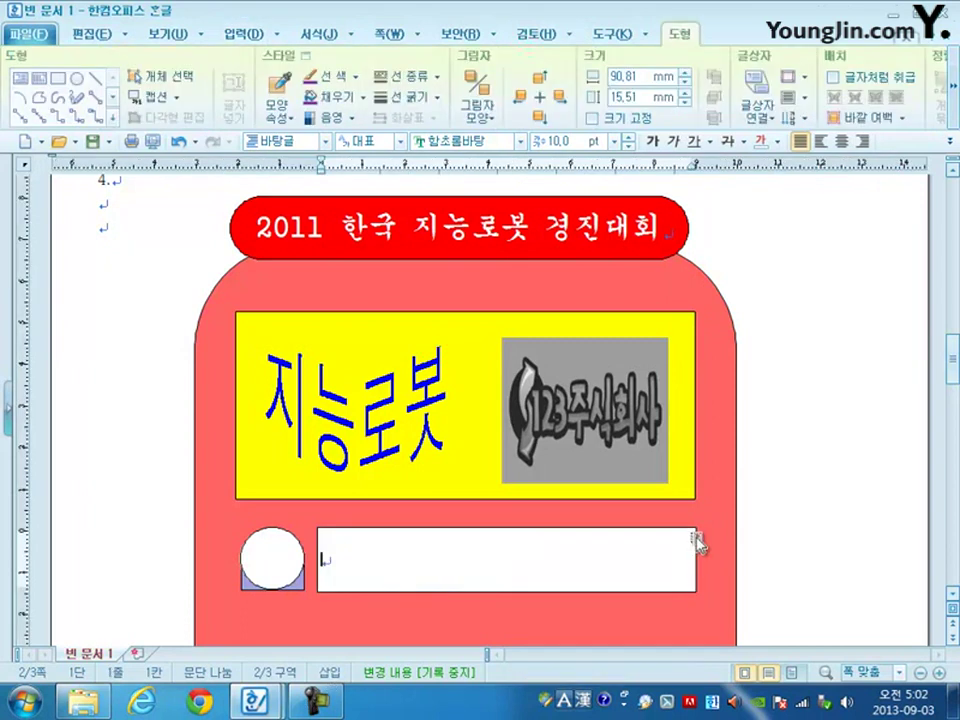
# Remove the text box's fill and give it a dashed outline.
pyautogui.doubleClick(357, 537)
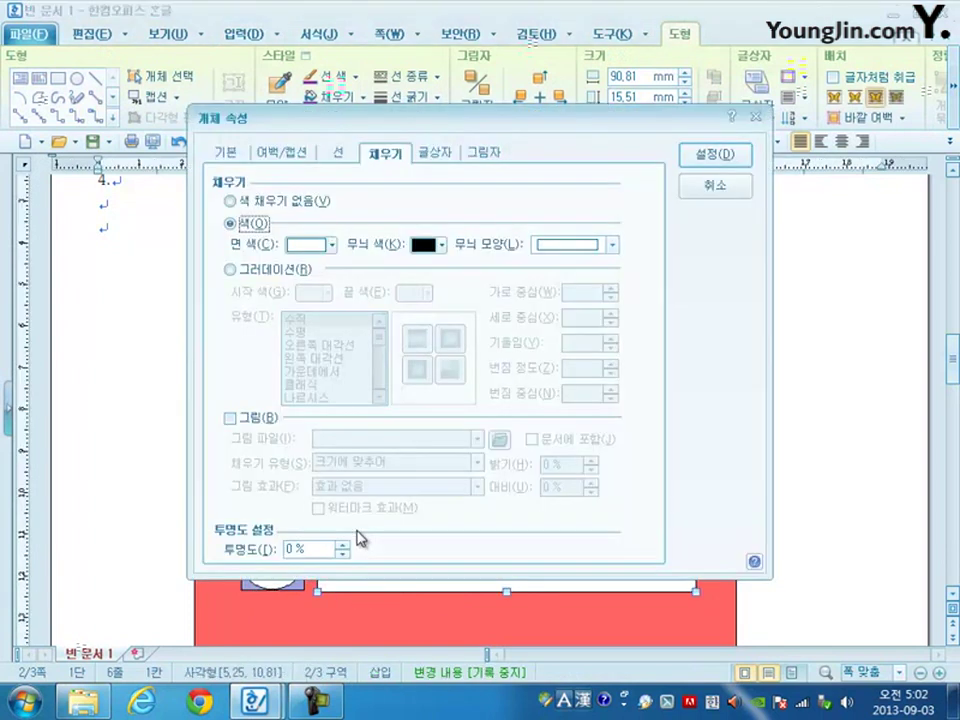
pyautogui.click(290, 204)
pyautogui.click(336, 155)
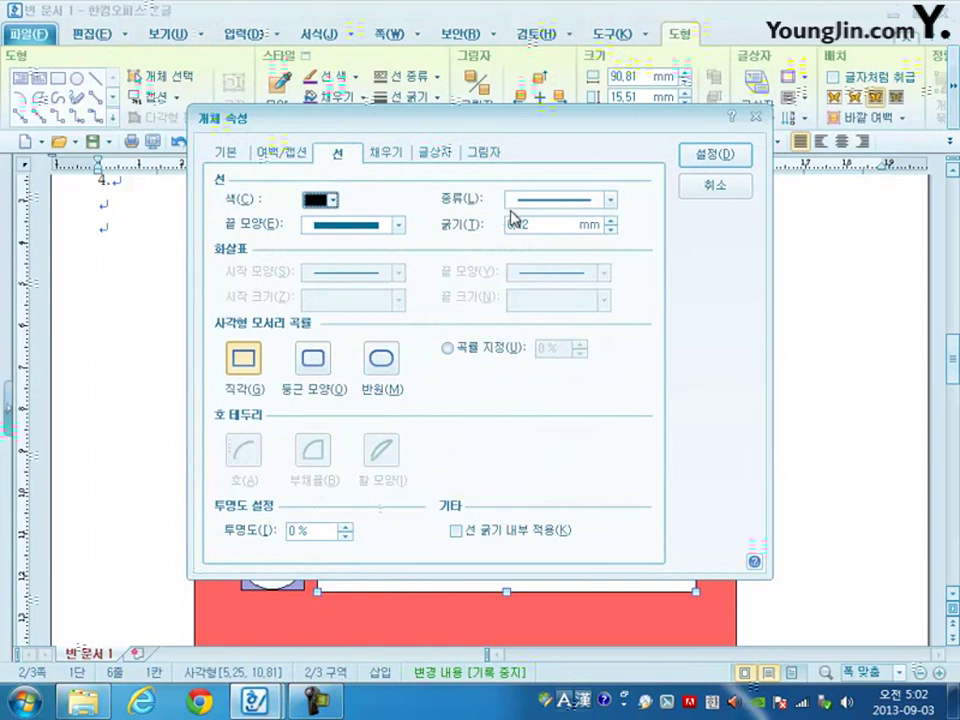
pyautogui.click(540, 202)
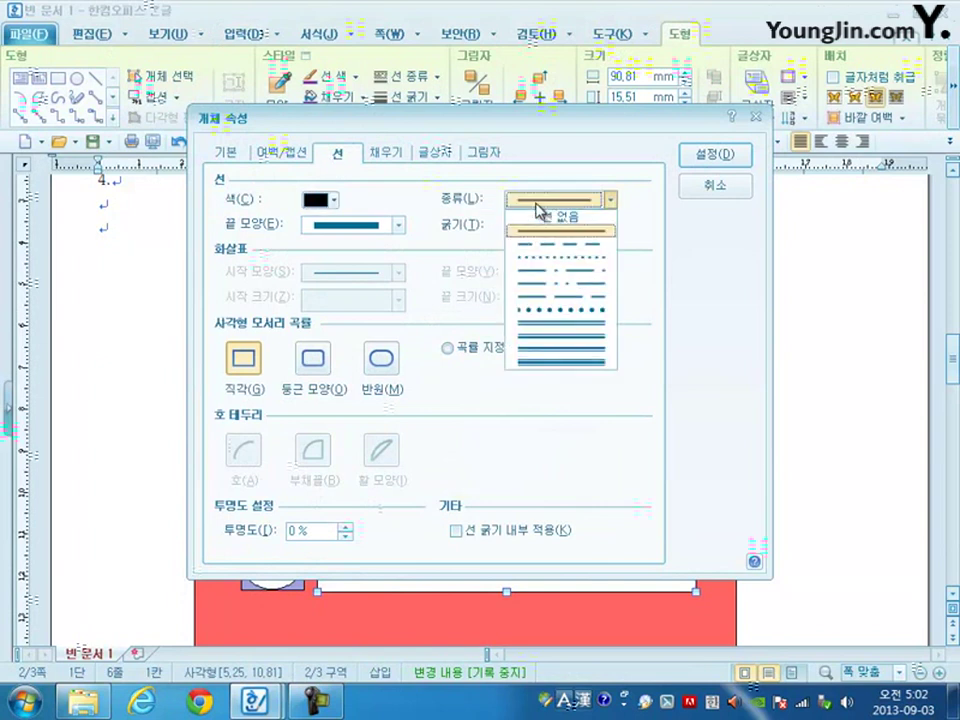
pyautogui.click(561, 271)
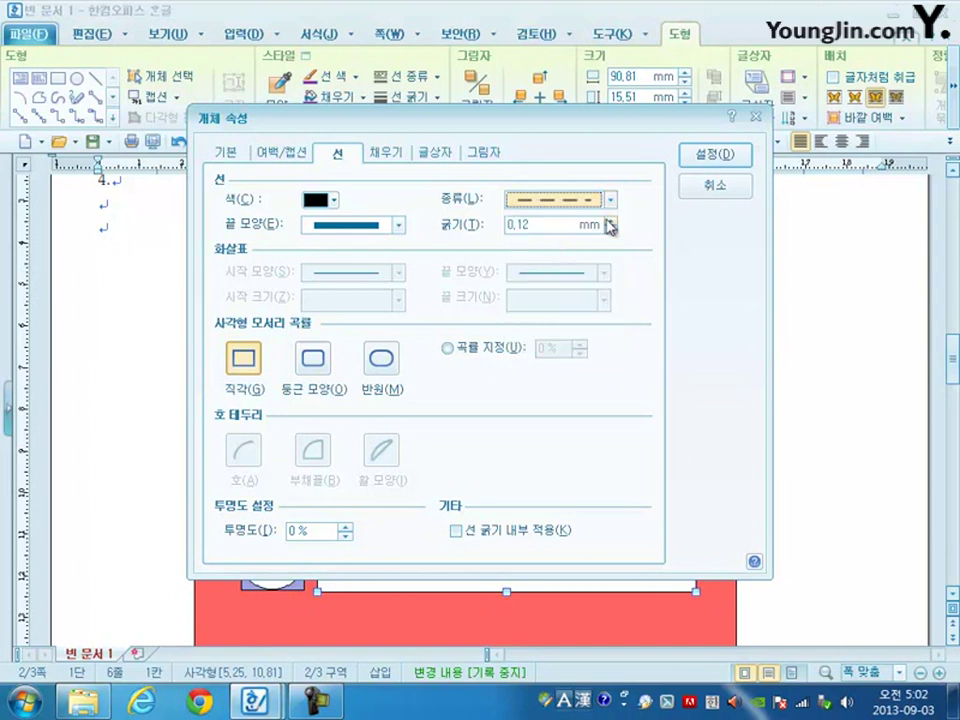
pyautogui.click(697, 164)
pyautogui.click(784, 540)
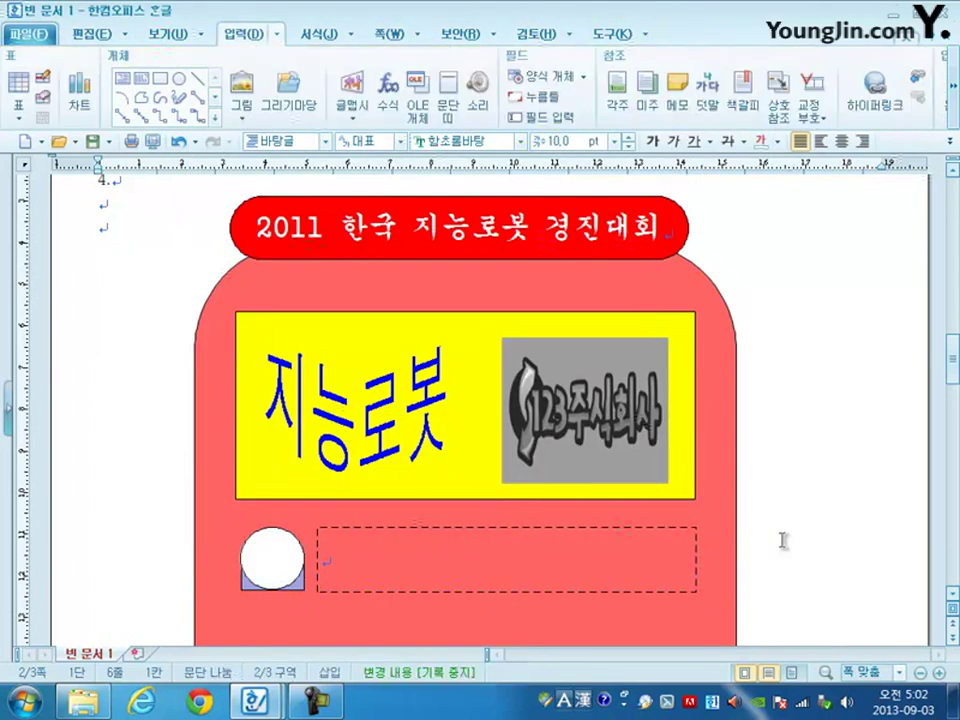
# Enter "지능로봇 경진대회 개최 목적" in the dashed text box beside the circle.
pyautogui.click(481, 560)
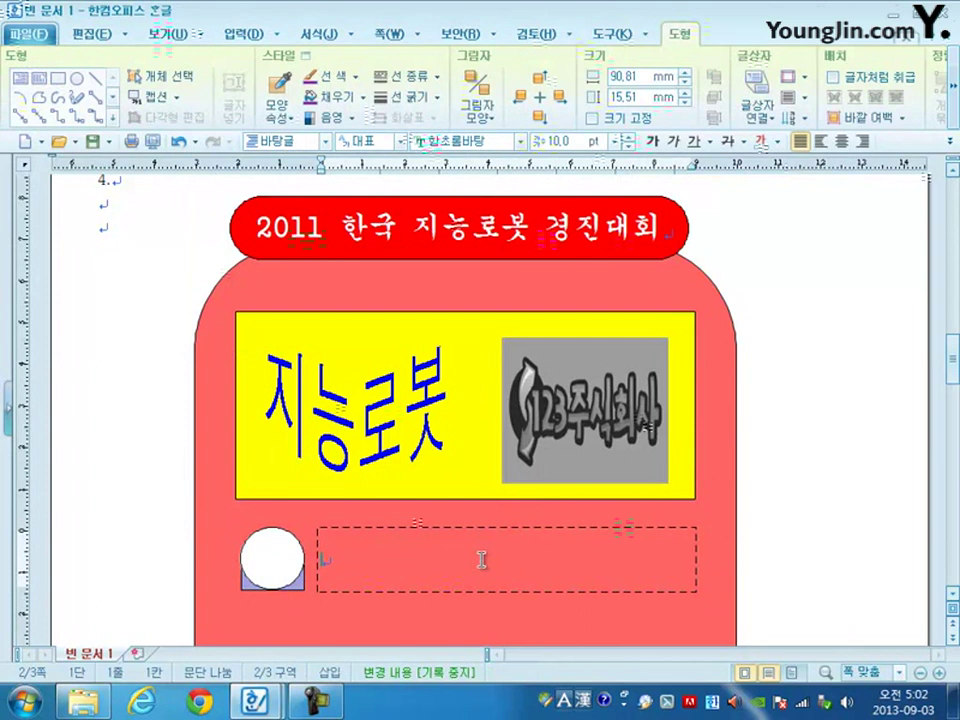
pyautogui.write('지능ㄹ')
pyautogui.write('ㅗ봇 경진대')
pyautogui.write('회 개최목ㅈ')
pyautogui.write('ㅓㄱ')
# Centre the text box's line and format it in 굴림 at 18 pt.
pyautogui.hotkey('shift', 'Home')
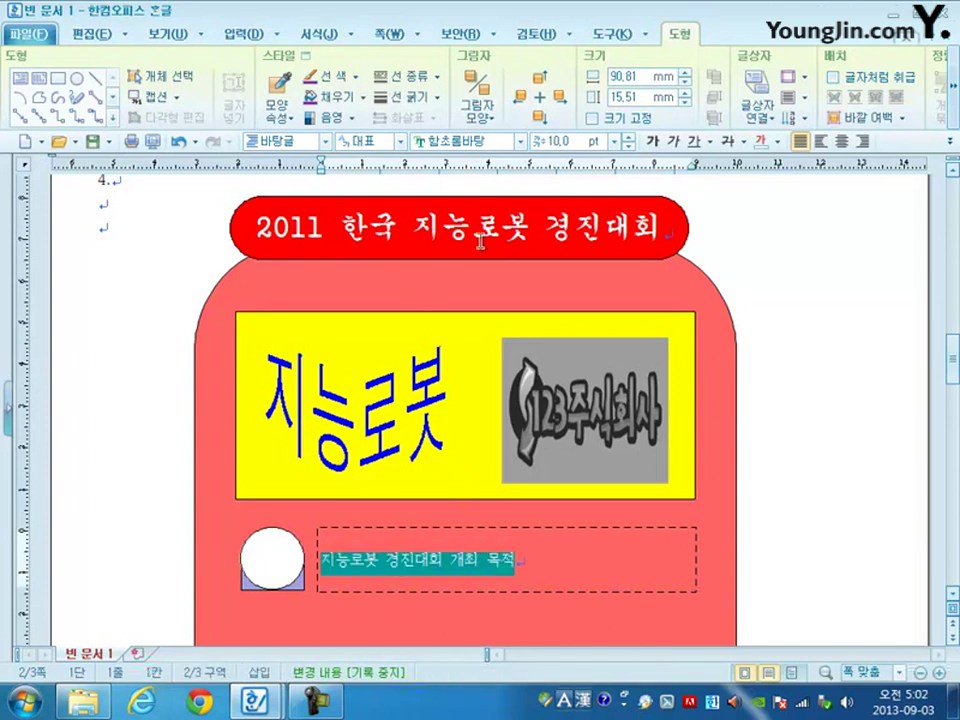
pyautogui.click(843, 142)
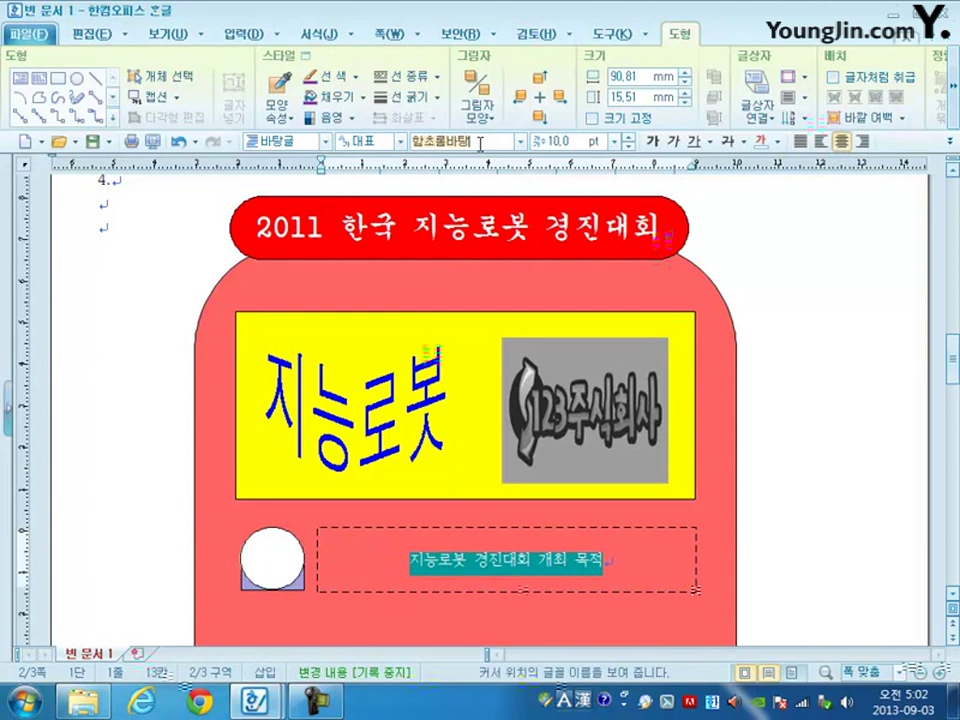
pyautogui.click(480, 142)
pyautogui.write('굴림')
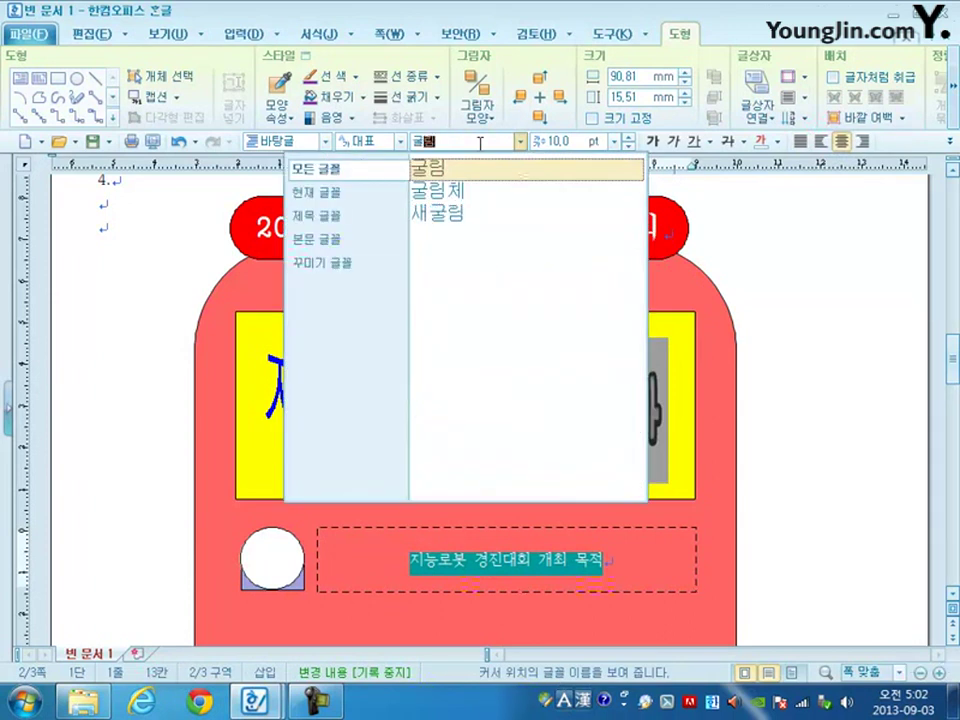
pyautogui.press('Return')
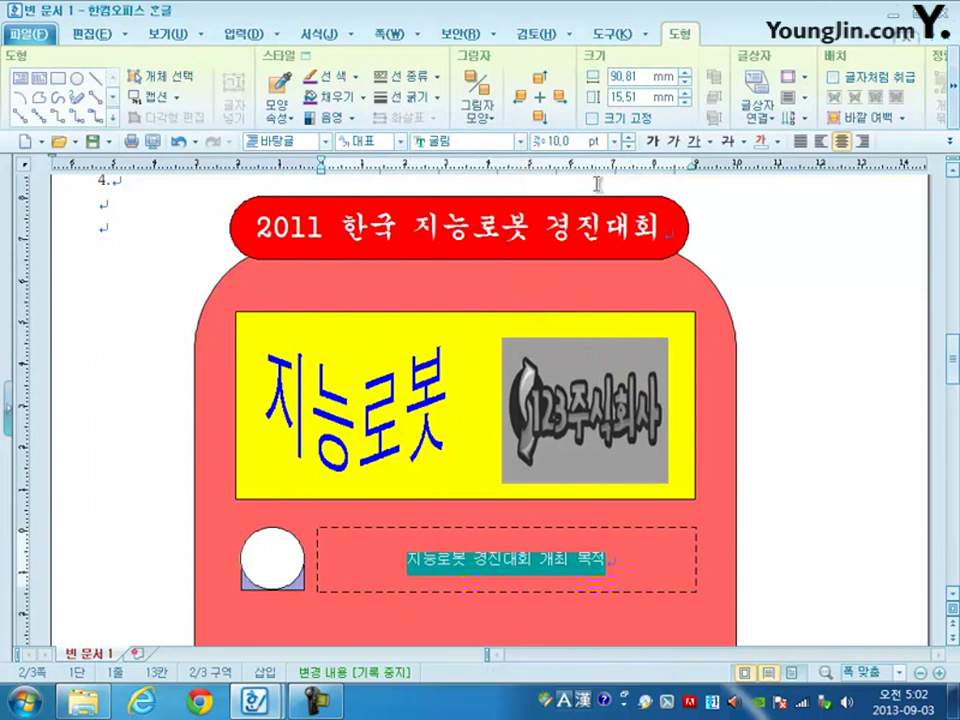
pyautogui.click(570, 139)
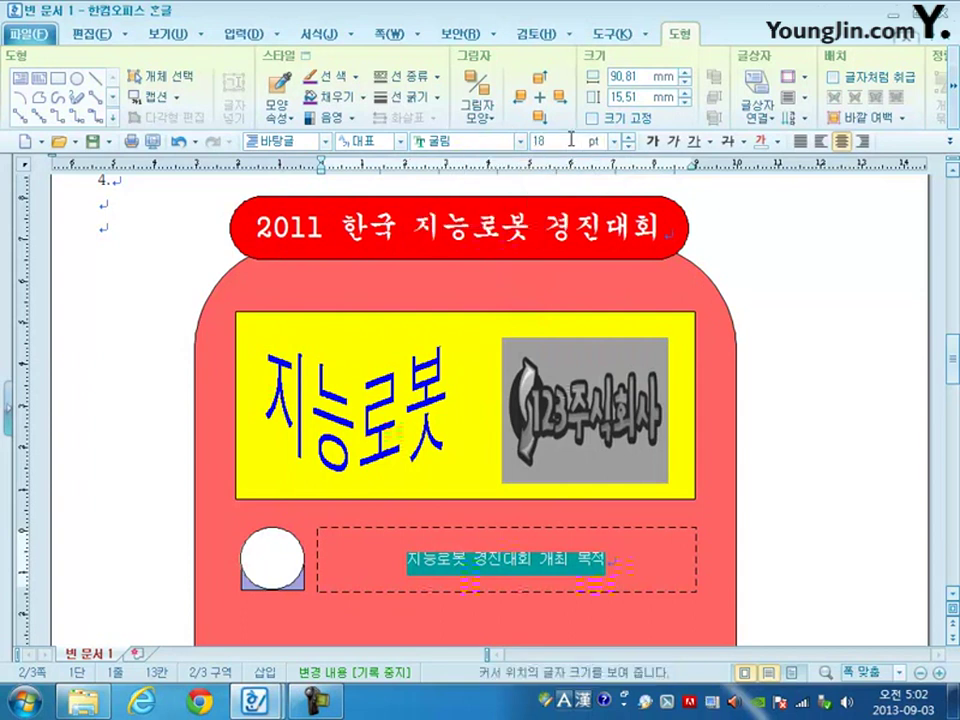
pyautogui.write('18')
pyautogui.press('Return')
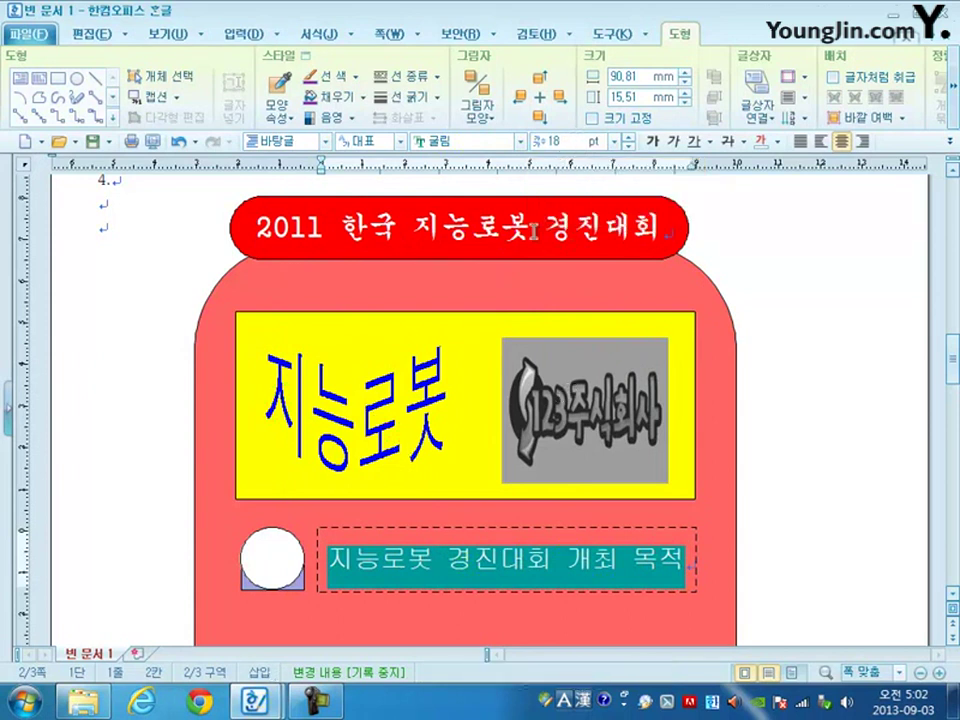
# Change the text box's outline to the dotted line type.
pyautogui.click(449, 528)
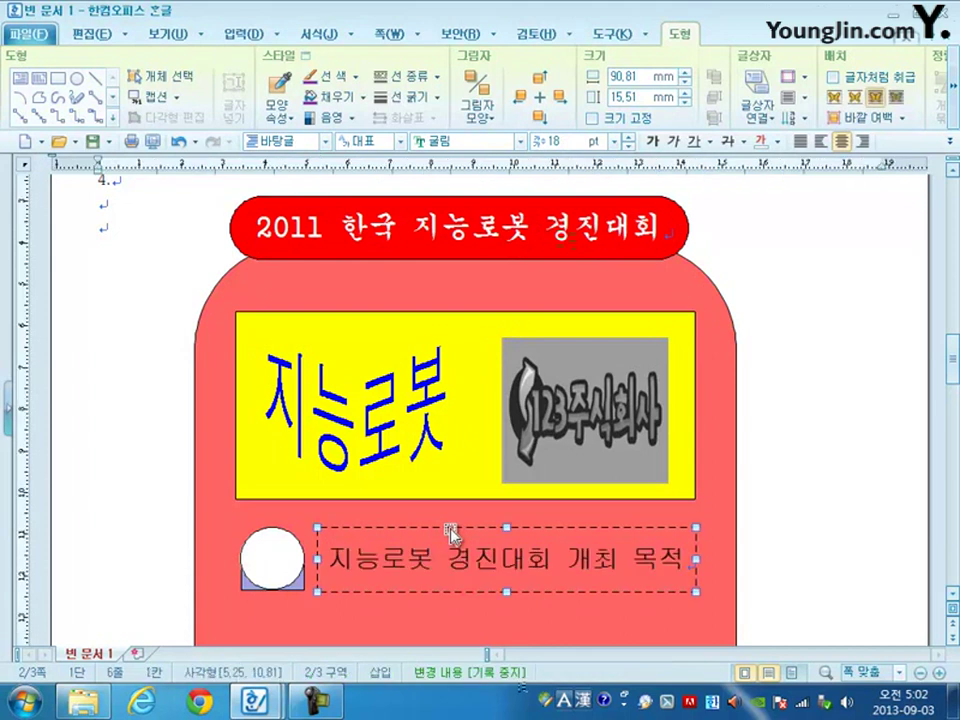
pyautogui.doubleClick(450, 529)
pyautogui.click(610, 199)
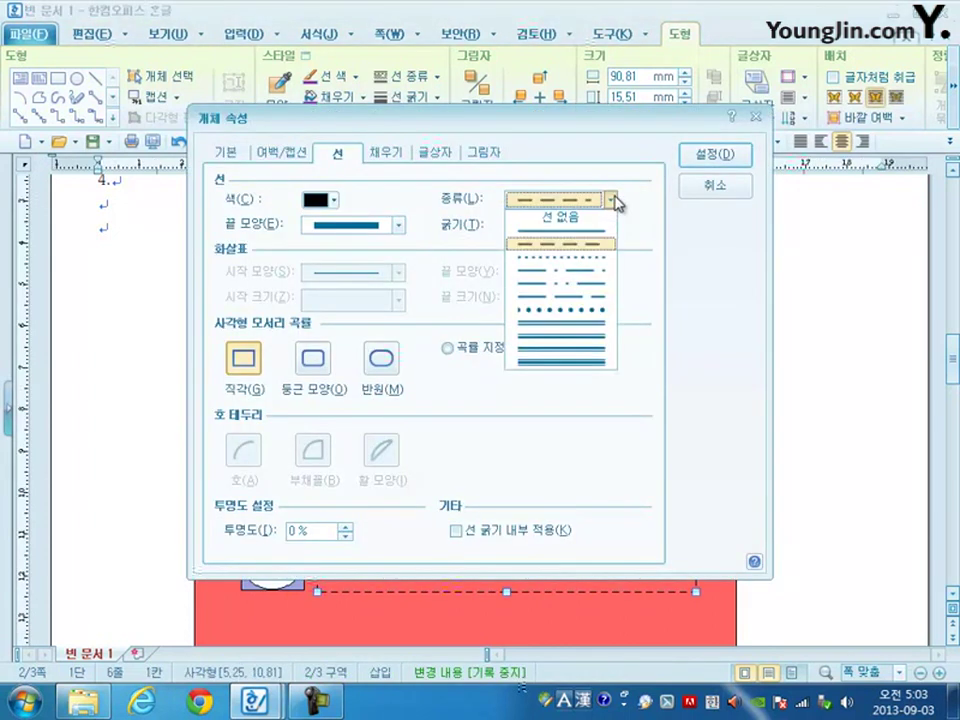
pyautogui.click(582, 265)
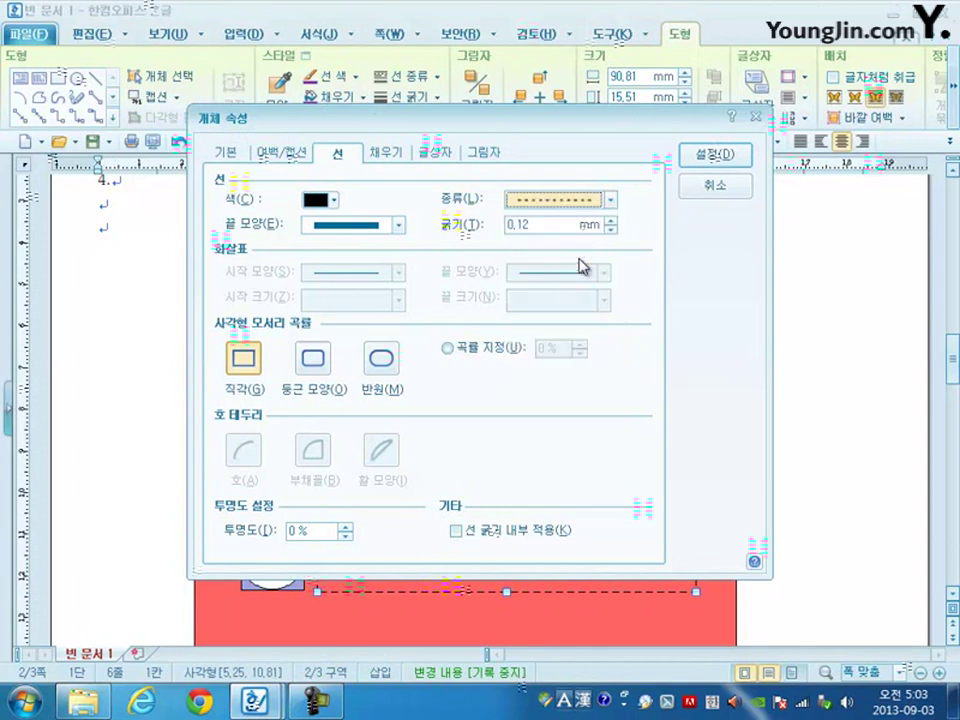
pyautogui.click(716, 153)
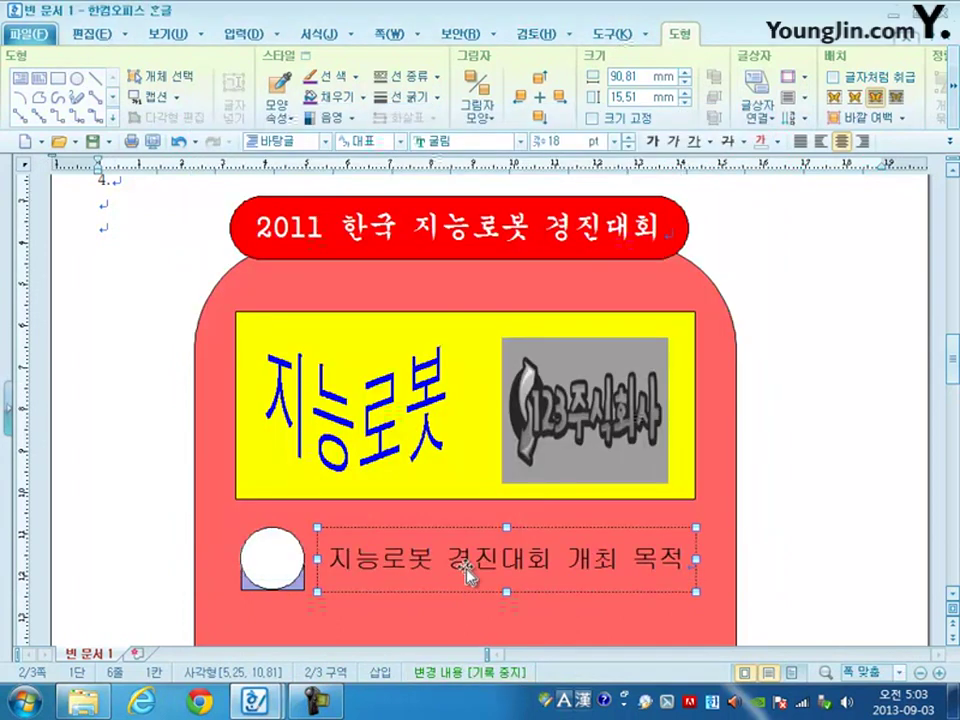
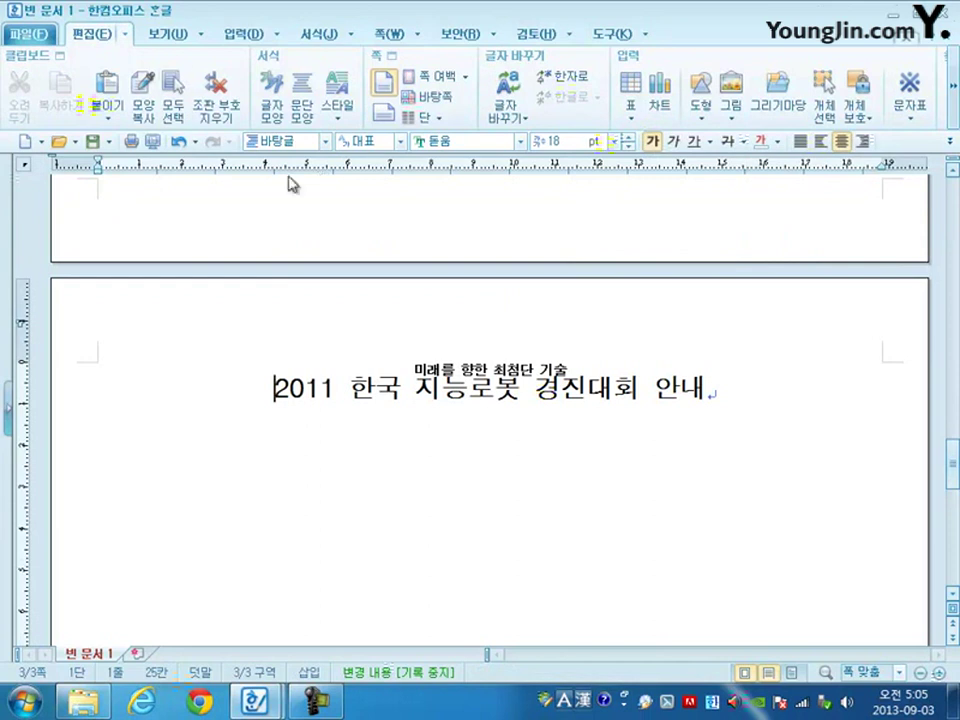
# Add a header for both page sides with no preset layout, reading "지능로봇", on the page titled "2011 한국 지능로봇 경진대회 안내".
pyautogui.click(381, 36)
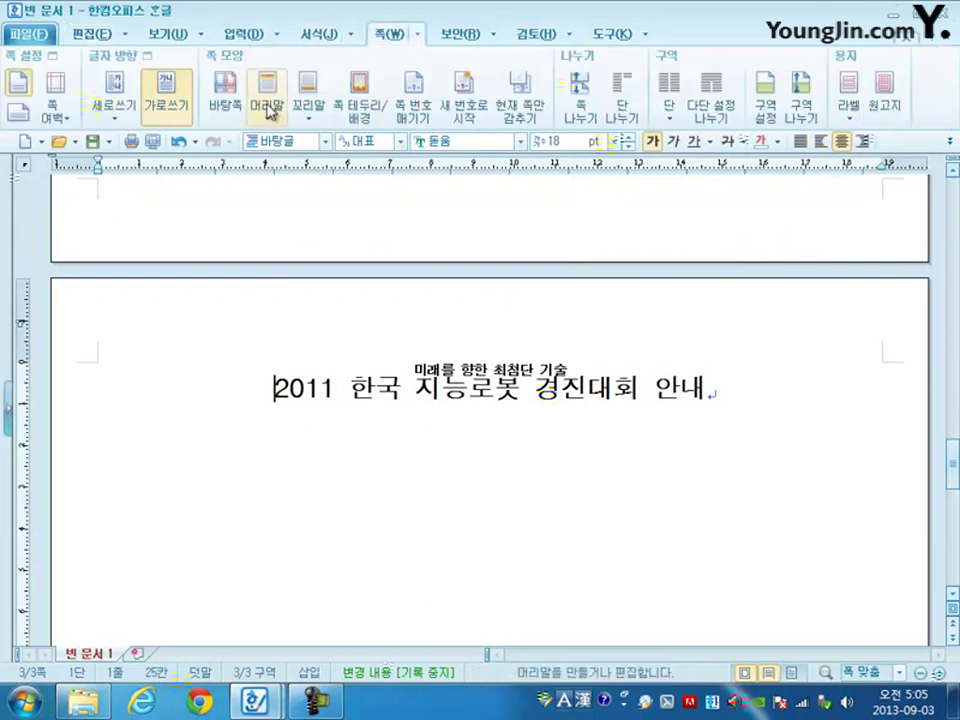
pyautogui.click(267, 108)
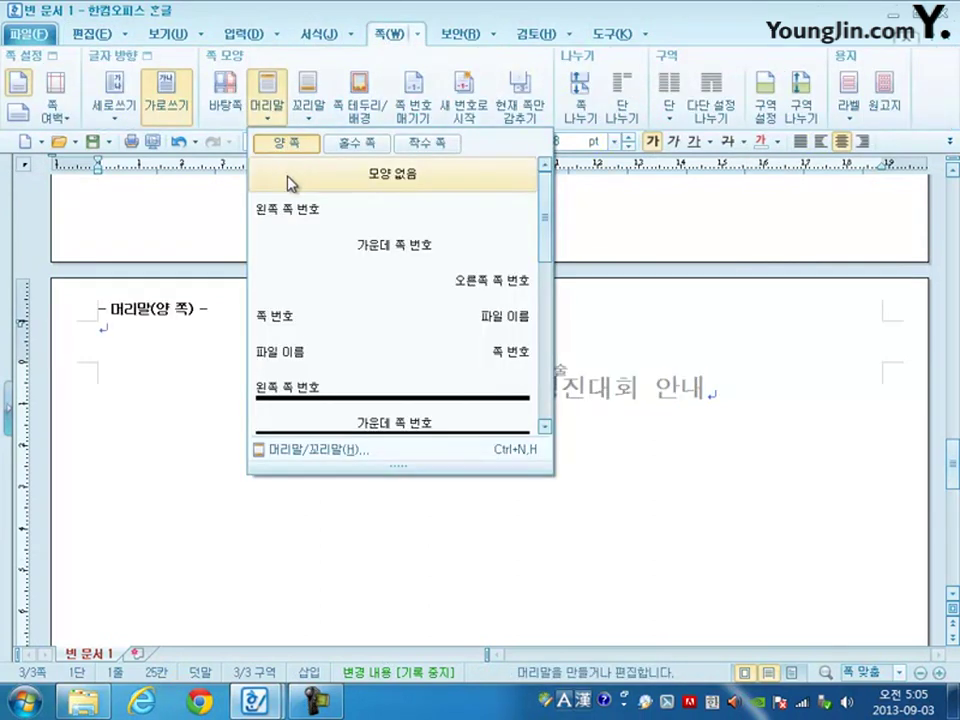
pyautogui.click(288, 180)
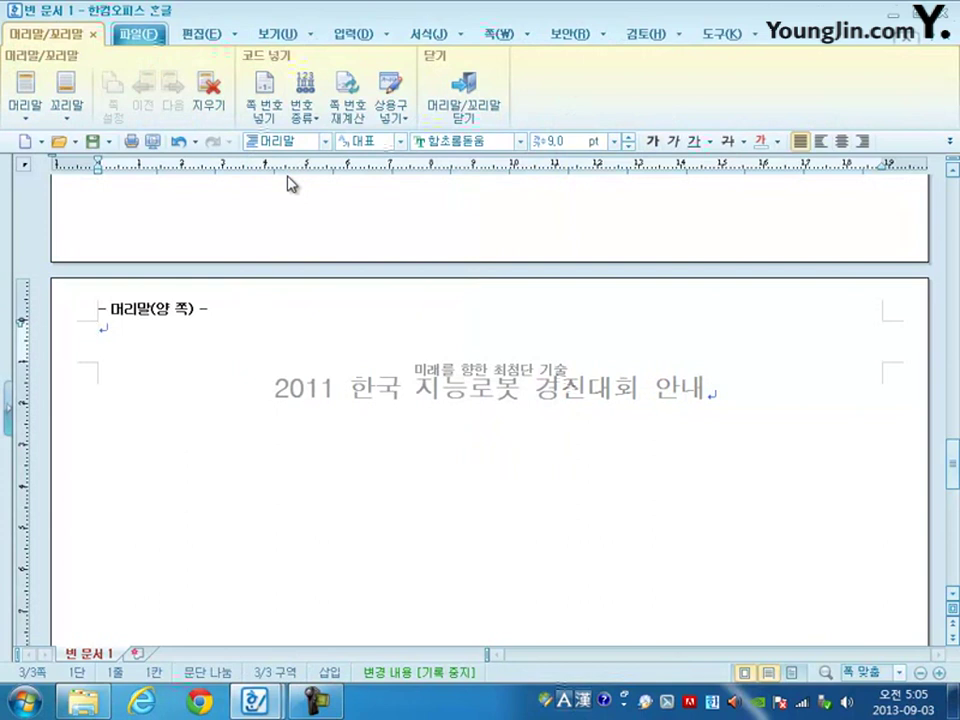
pyautogui.write('지능ㄹ로보')
# Right-align the header text, format it in 돋움 at 10 pt, and return to the body.
pyautogui.hotkey('shift', 'Home')
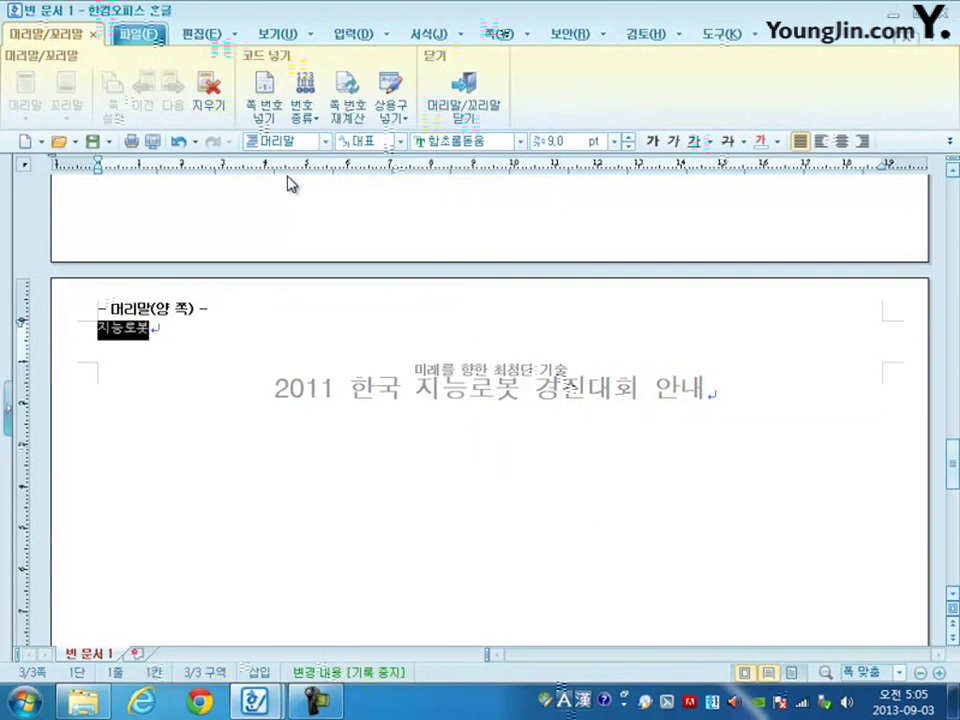
pyautogui.click(861, 141)
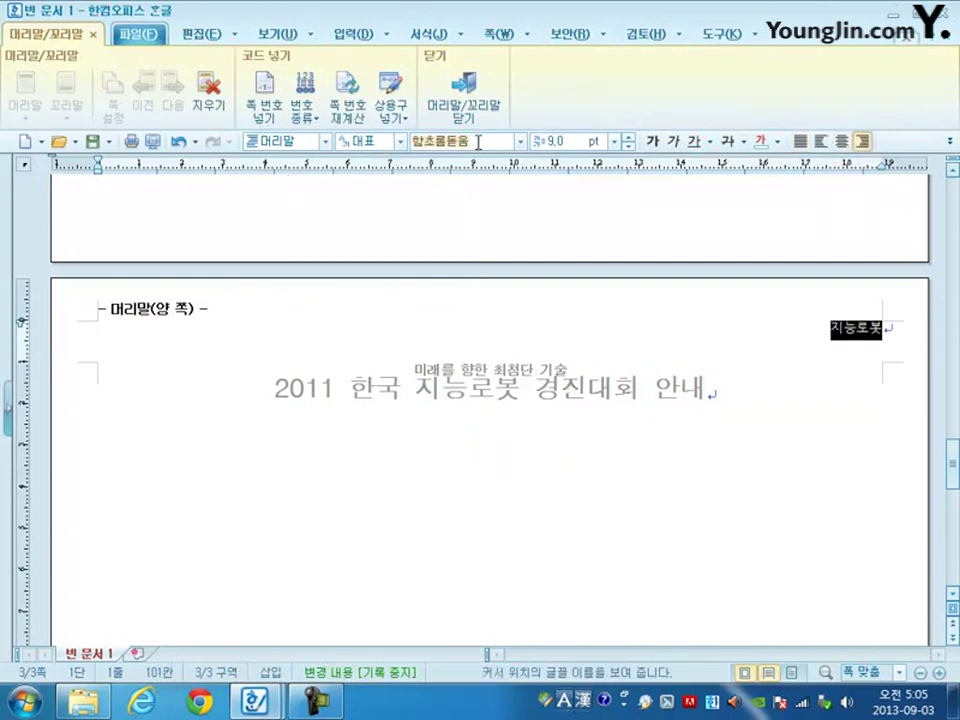
pyautogui.write('돋움')
pyautogui.press('Return')
pyautogui.click(573, 145)
pyautogui.write('10')
pyautogui.press('Return')
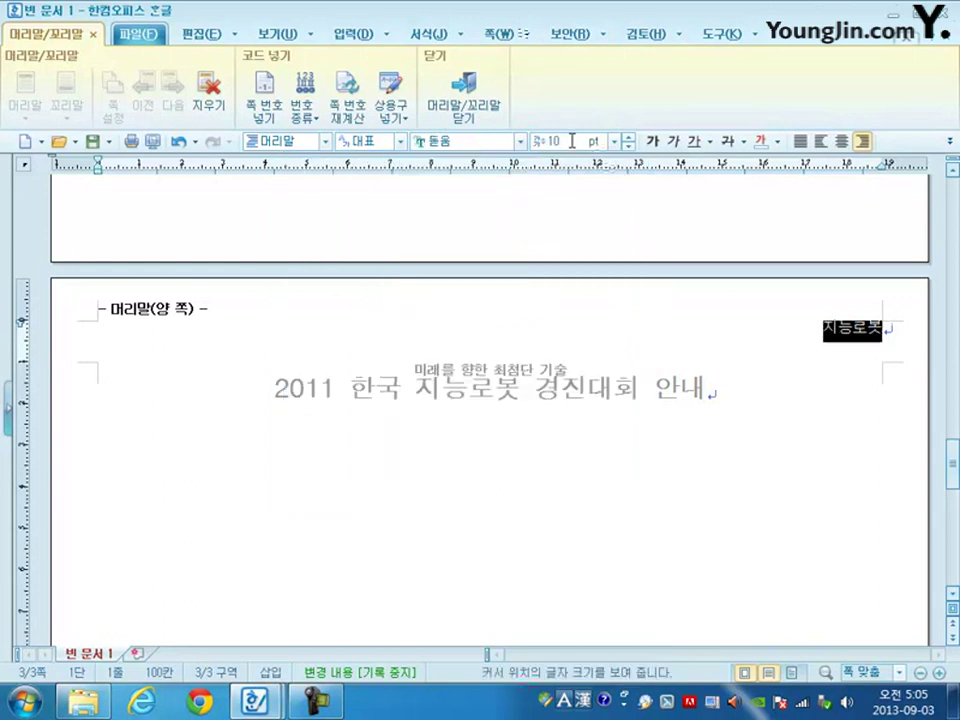
pyautogui.click(458, 100)
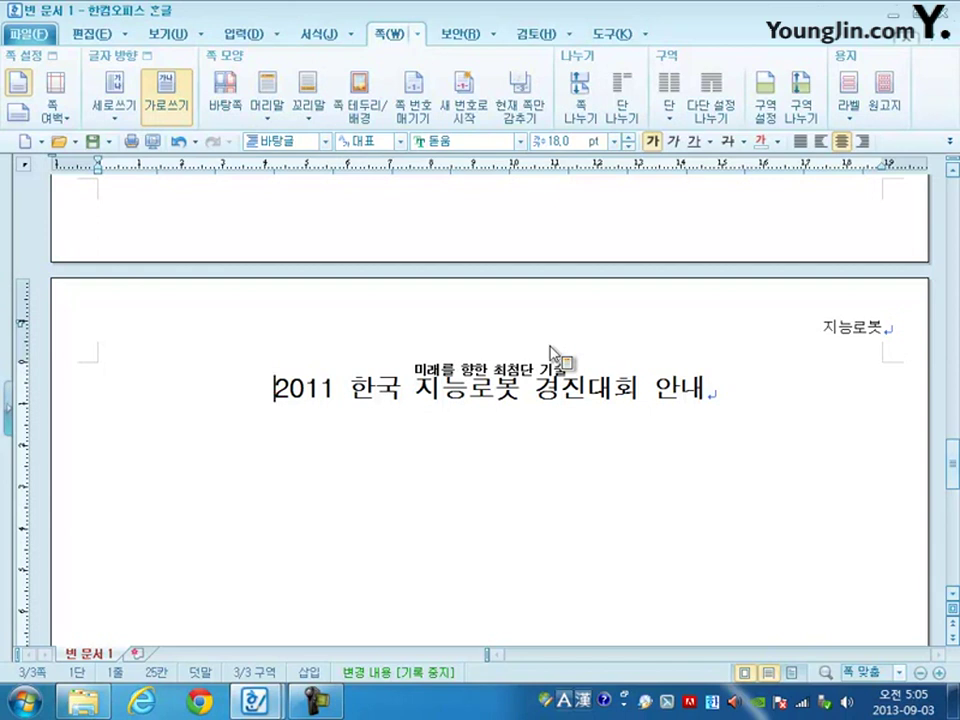
# Paste the competition announcement text below the title after a blank line, using the 바탕글 style with the 바탕 font.
pyautogui.click(726, 390)
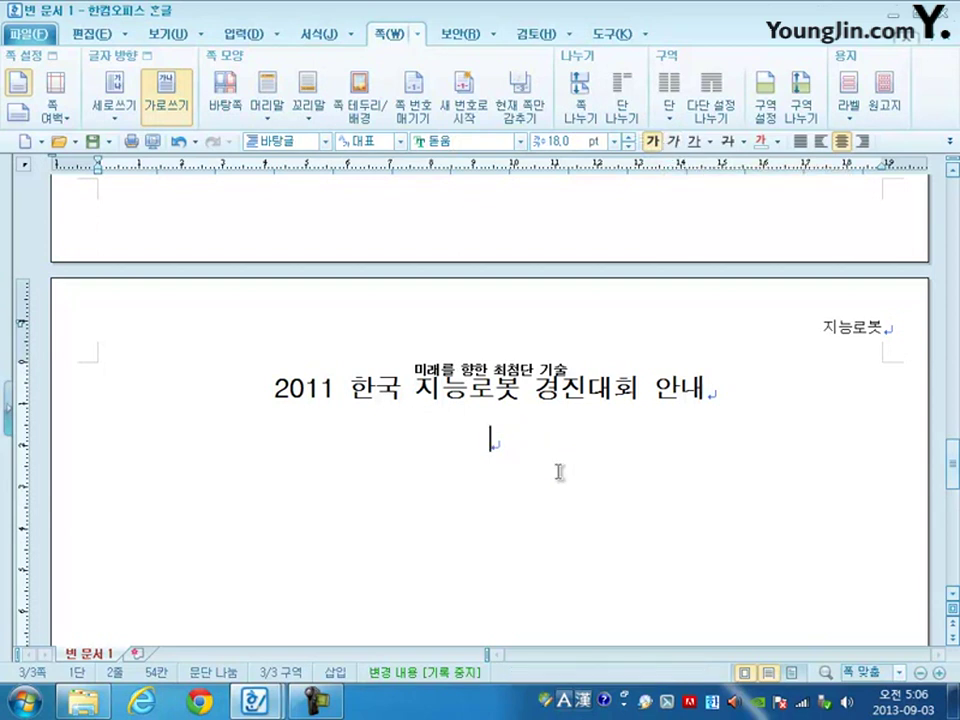
pyautogui.hotkey('ctrl', '1')
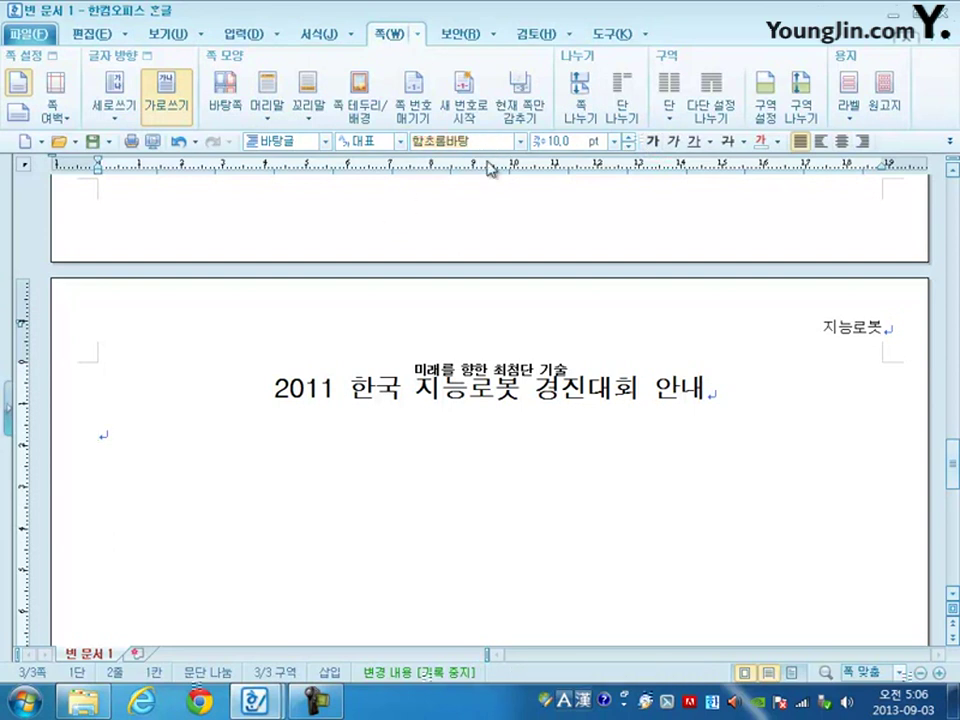
pyautogui.write('바탕')
pyautogui.press('Return')
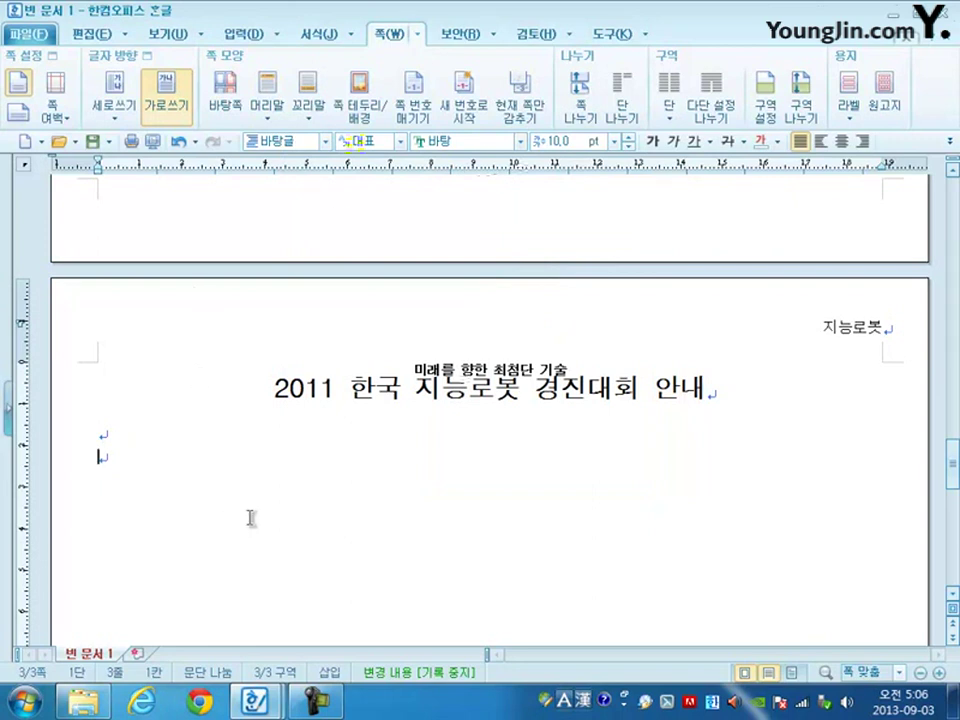
pyautogui.hotkey('ctrl', 'v')
# Decorate the first body paragraph with a two-line drop cap in 굴림 with a yellow background.
pyautogui.scroll(5, 325, 545)
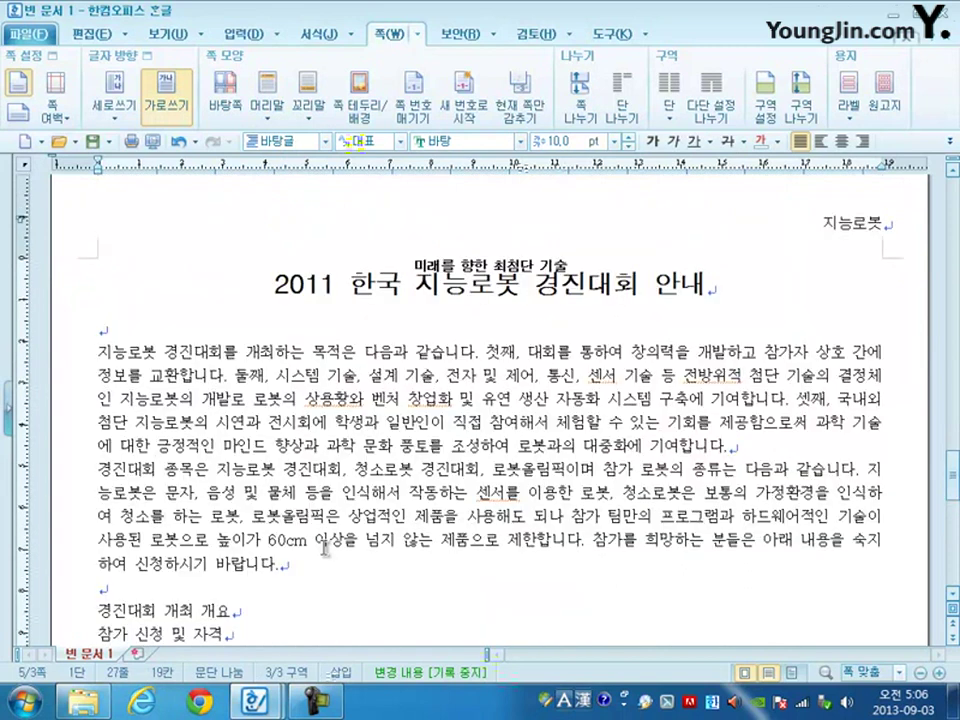
pyautogui.click(98, 352)
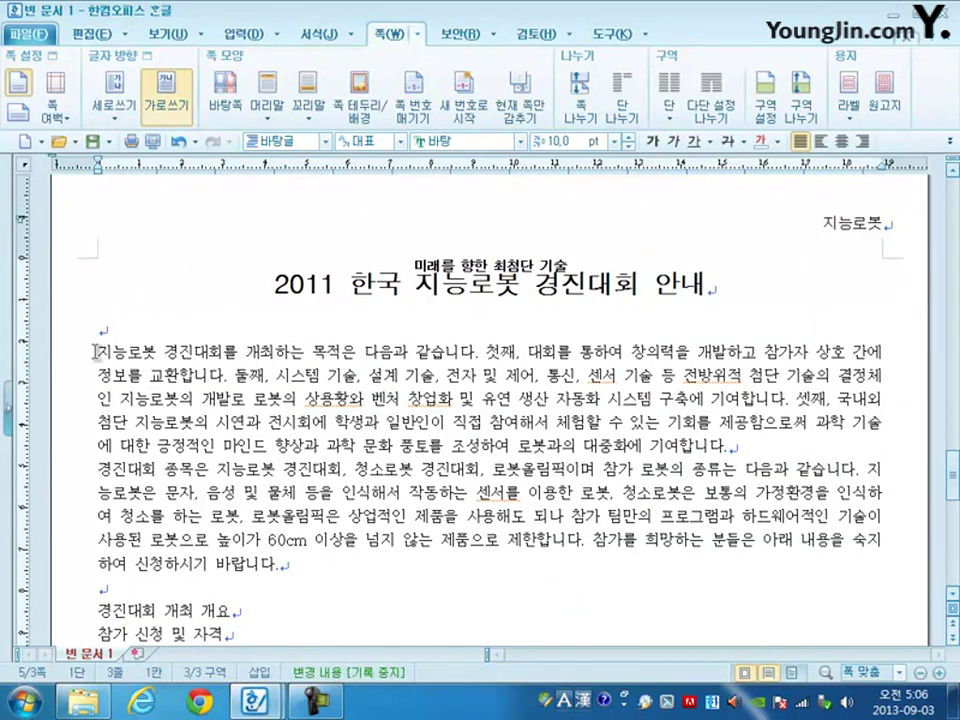
pyautogui.click(320, 34)
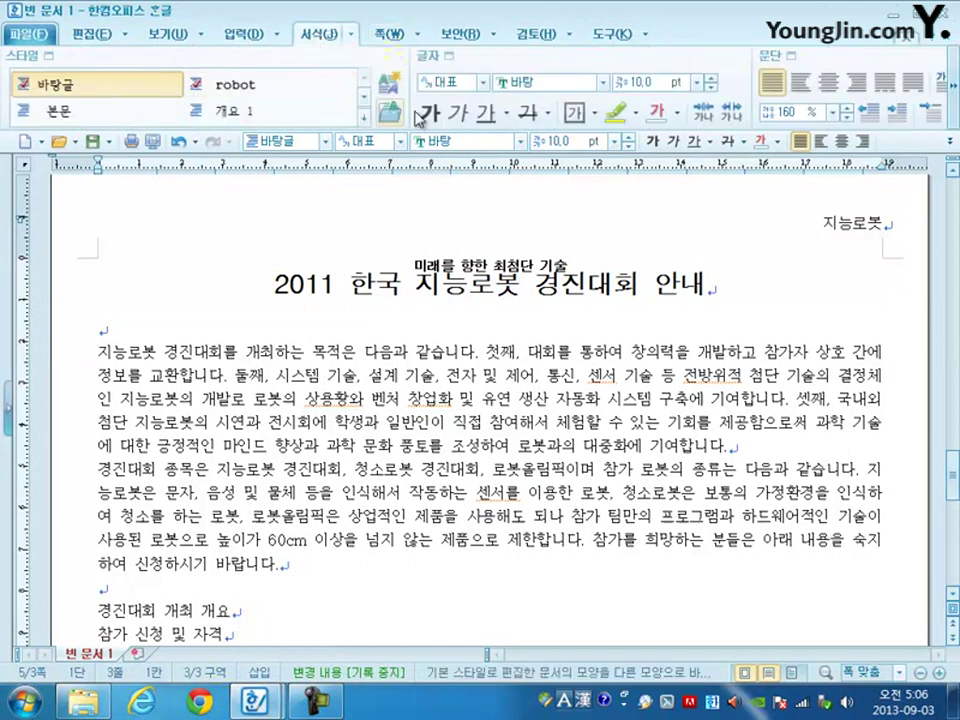
pyautogui.click(940, 84)
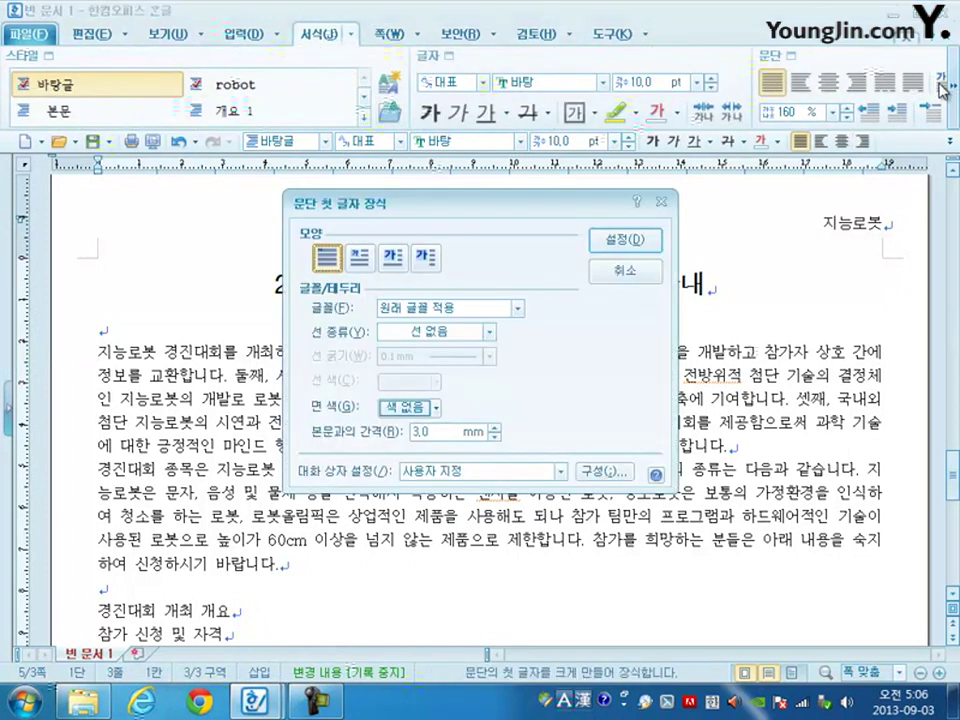
pyautogui.click(360, 258)
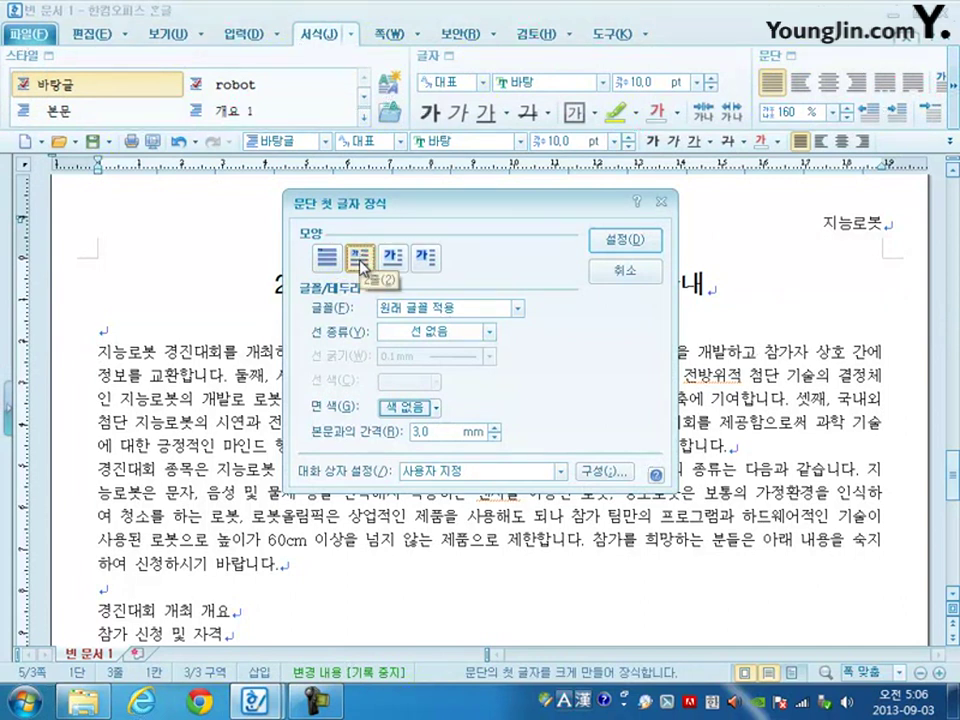
pyautogui.click(474, 309)
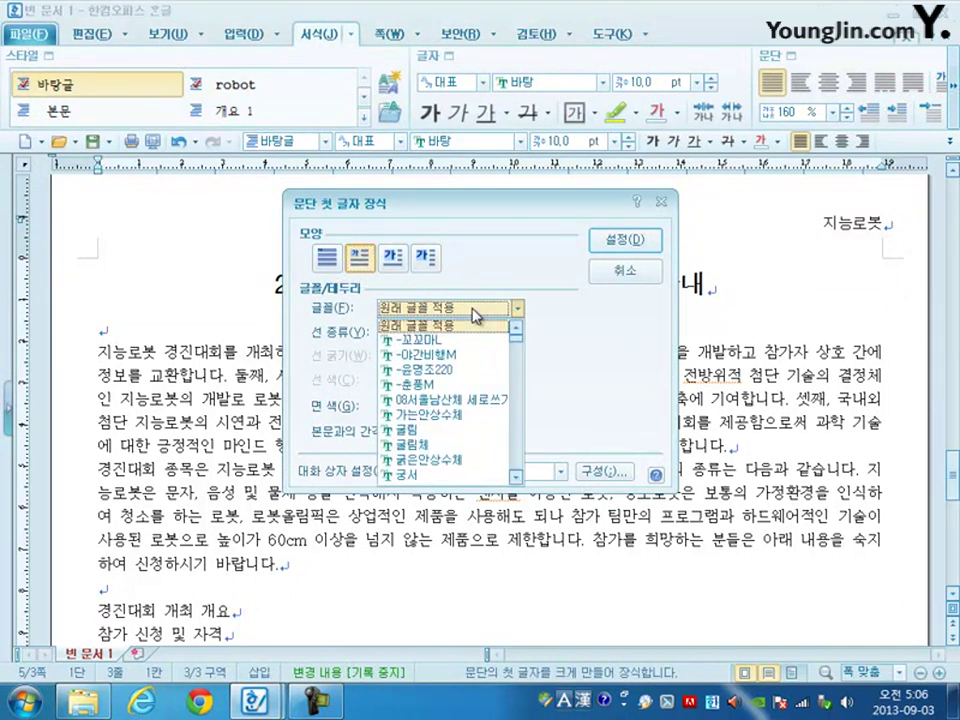
pyautogui.write('굴림')
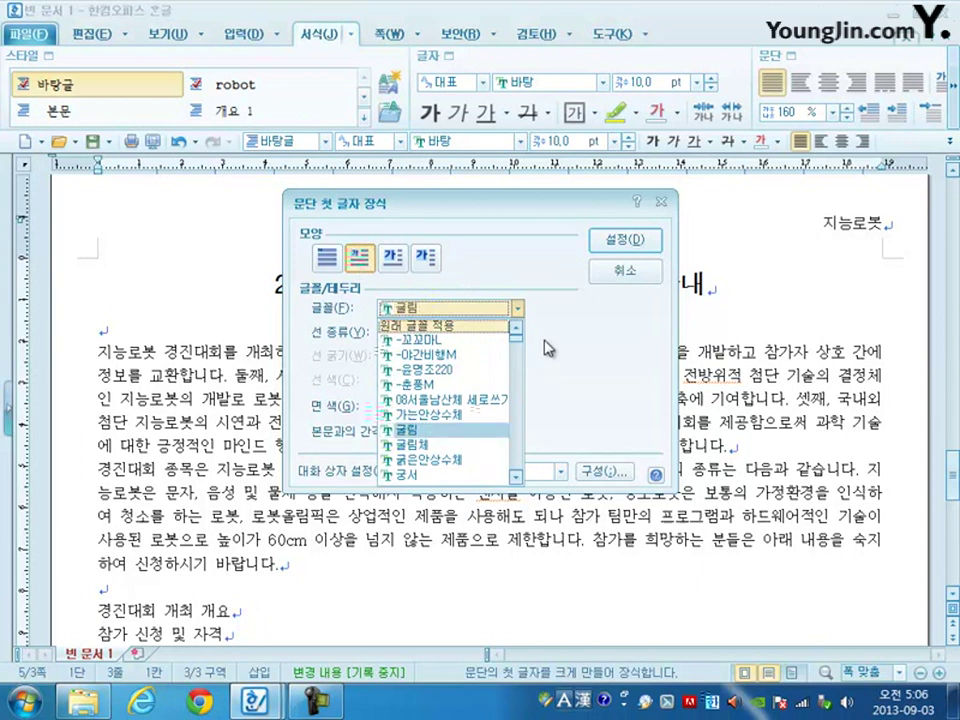
pyautogui.click(410, 429)
pyautogui.click(407, 407)
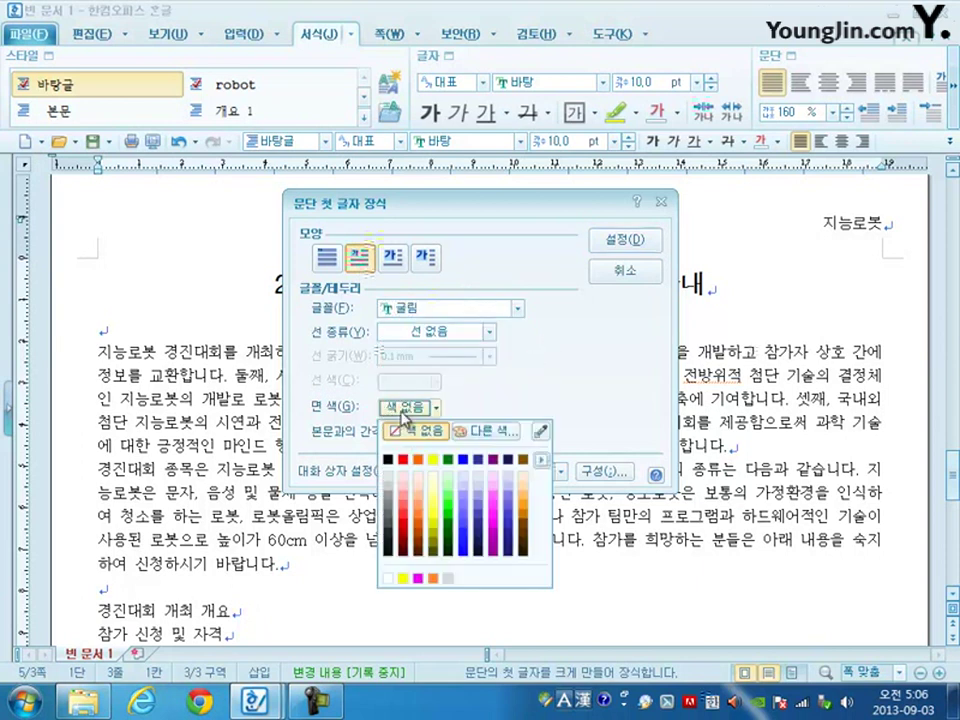
pyautogui.click(432, 462)
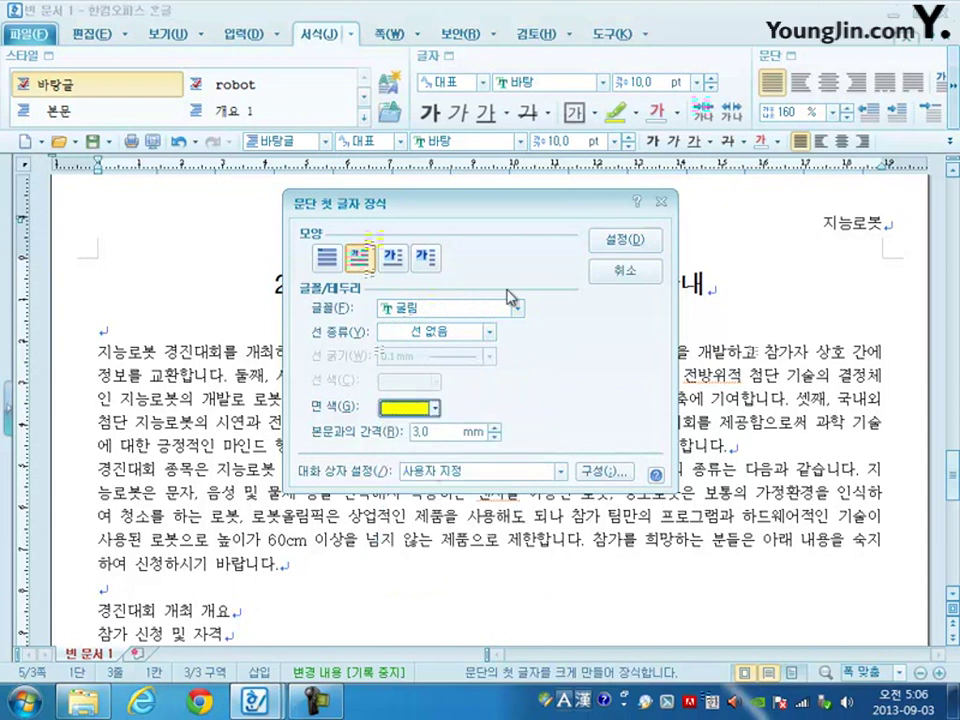
pyautogui.click(625, 242)
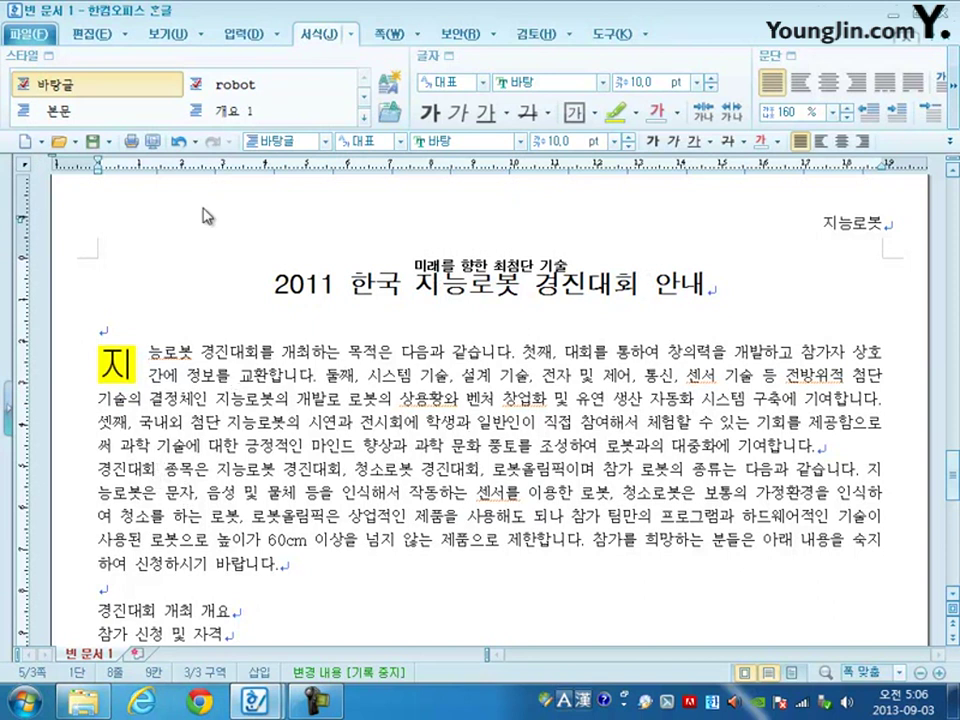
# Convert "경진대회" at the start of the second body paragraph to the Hangul-with-Hanja form "경진대회(競進大會)".
pyautogui.click(245, 34)
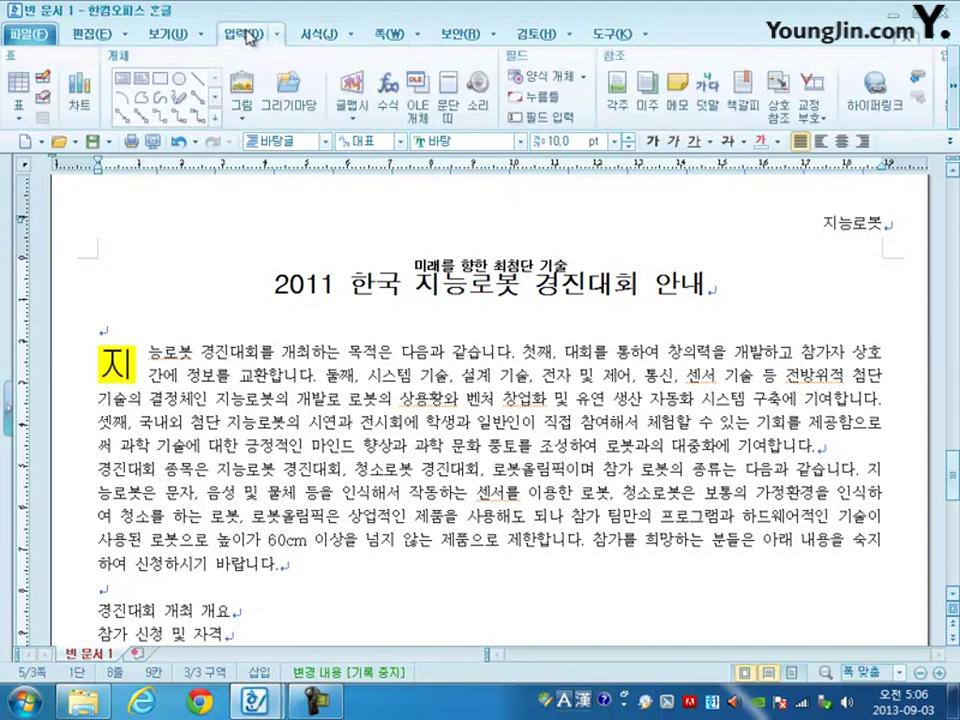
pyautogui.click(951, 85)
pyautogui.click(815, 80)
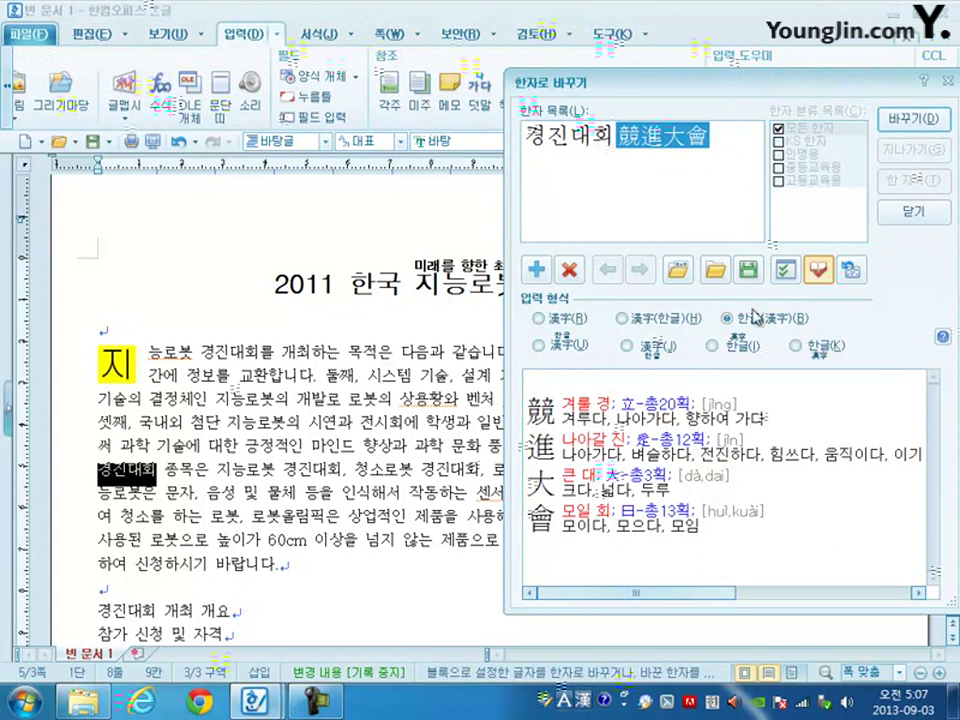
pyautogui.click(907, 120)
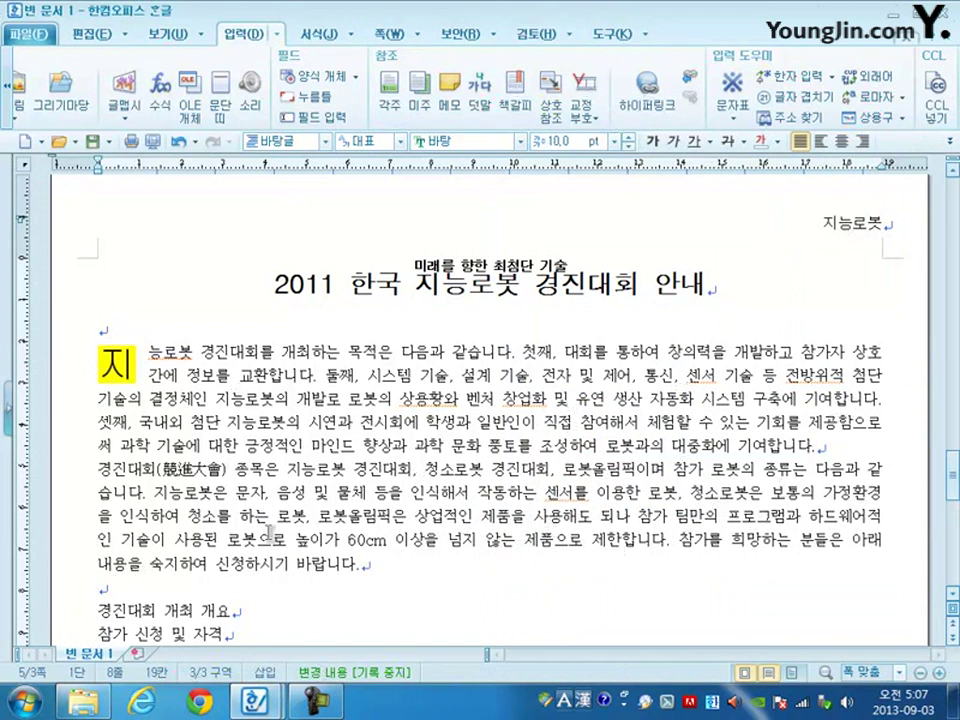
# Convert "상업적" in the second body paragraph to the Hangul-with-Hanja form "상업적(商業的)".
pyautogui.click(458, 516)
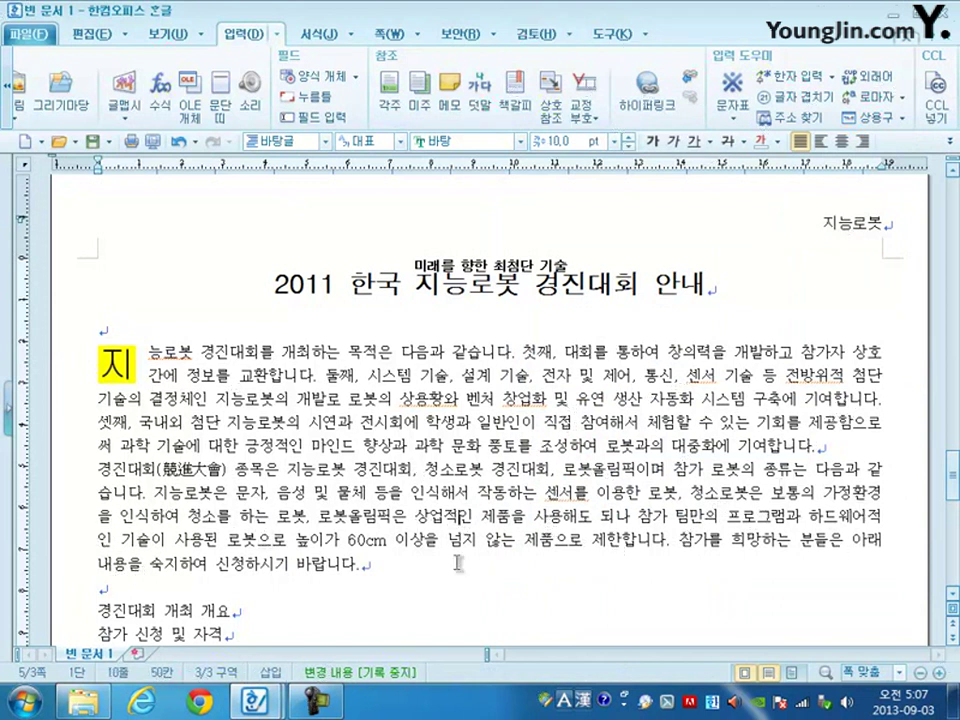
pyautogui.click(798, 78)
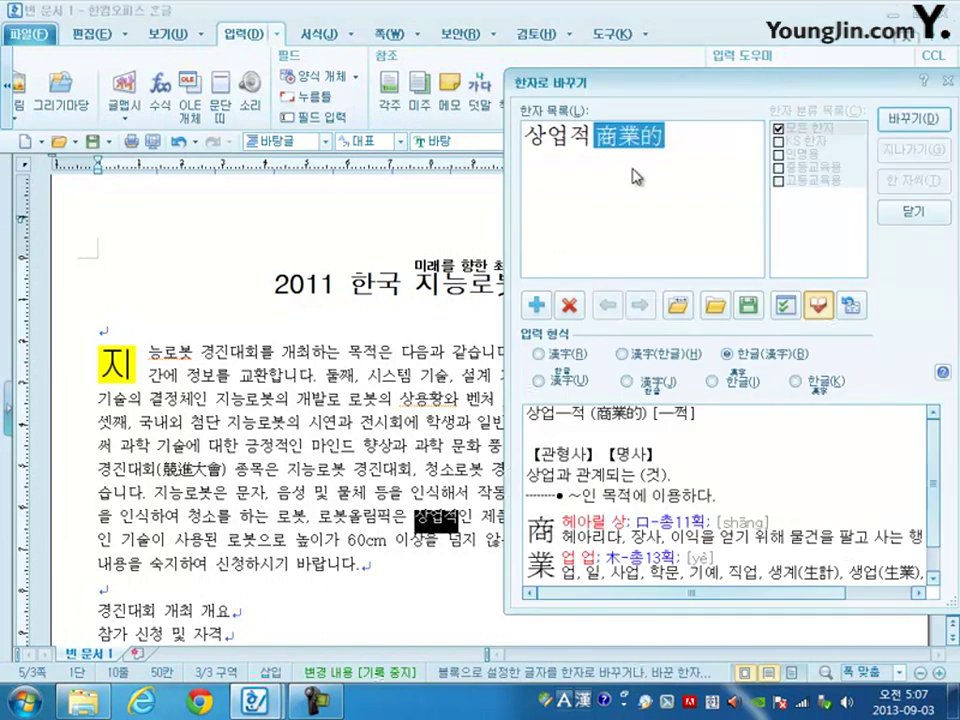
pyautogui.click(912, 118)
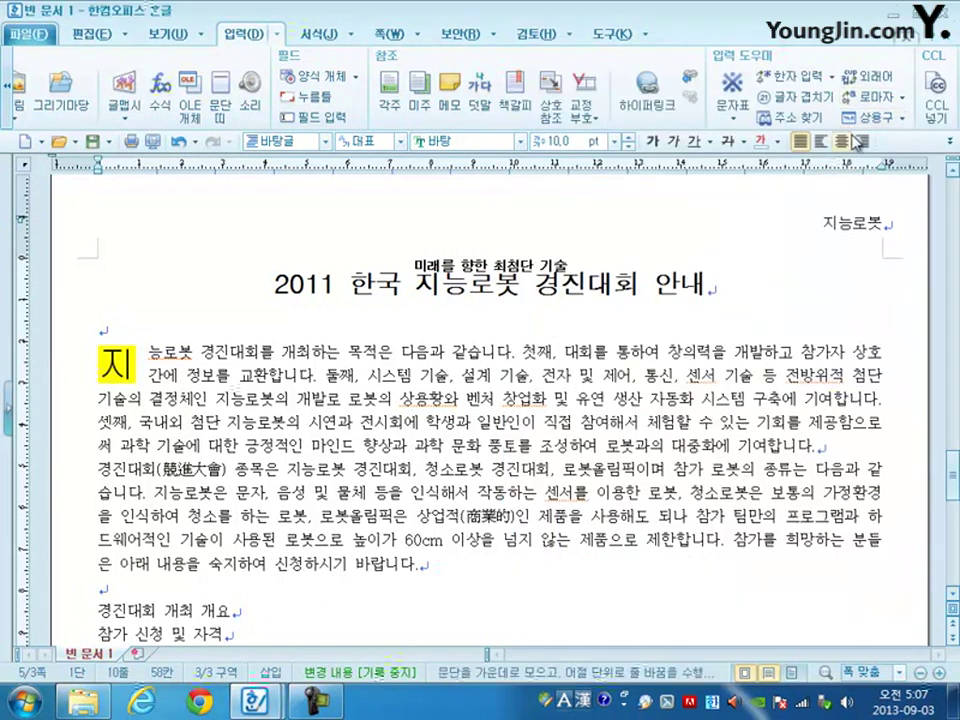
pyautogui.click(866, 117)
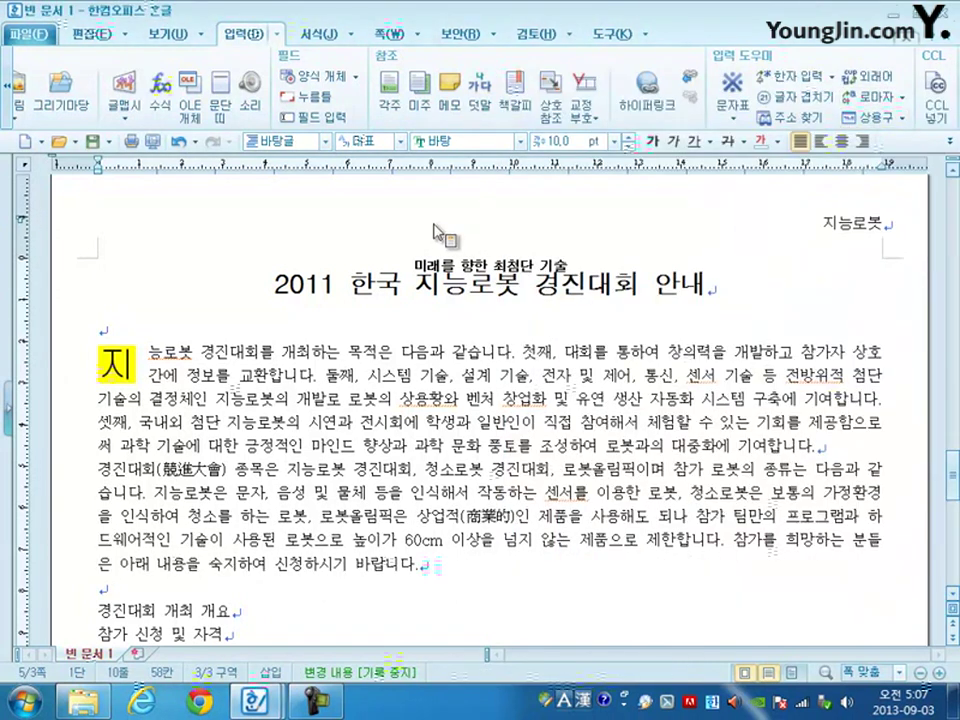
# Insert a footnote after "경진대회" in the first body paragraph and set its number format to Ⓐ,Ⓑ,Ⓒ.
pyautogui.click(262, 351)
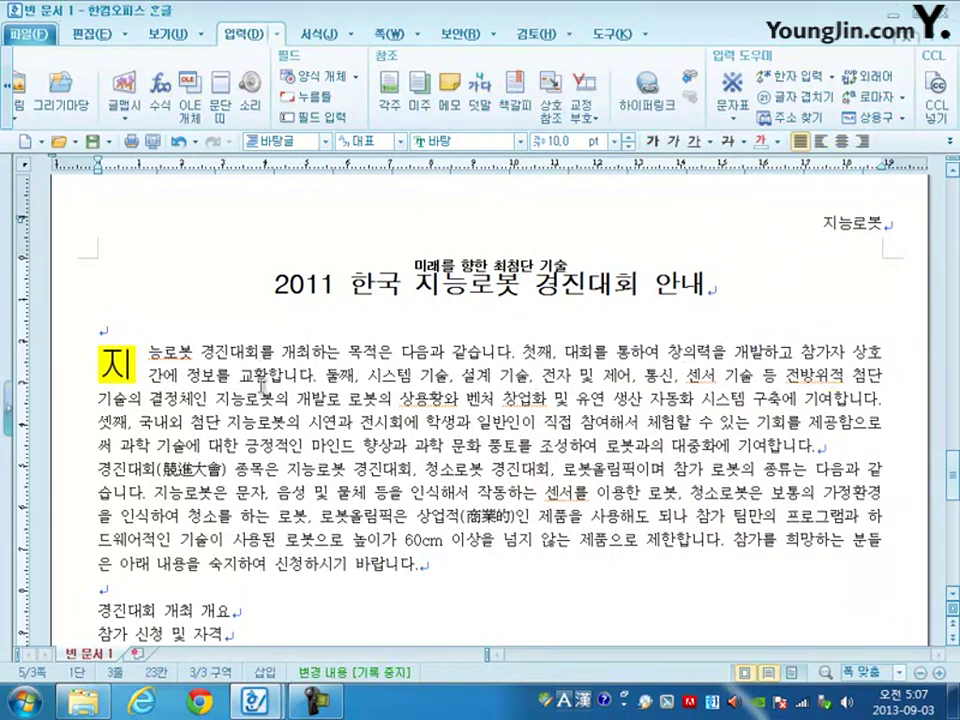
pyautogui.click(389, 100)
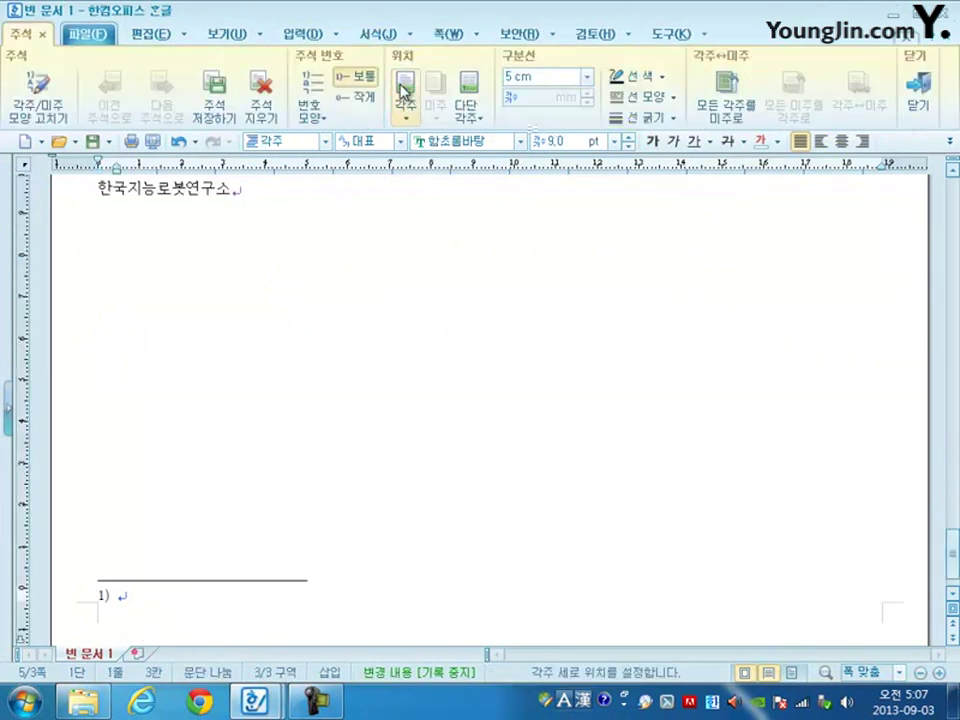
pyautogui.click(29, 119)
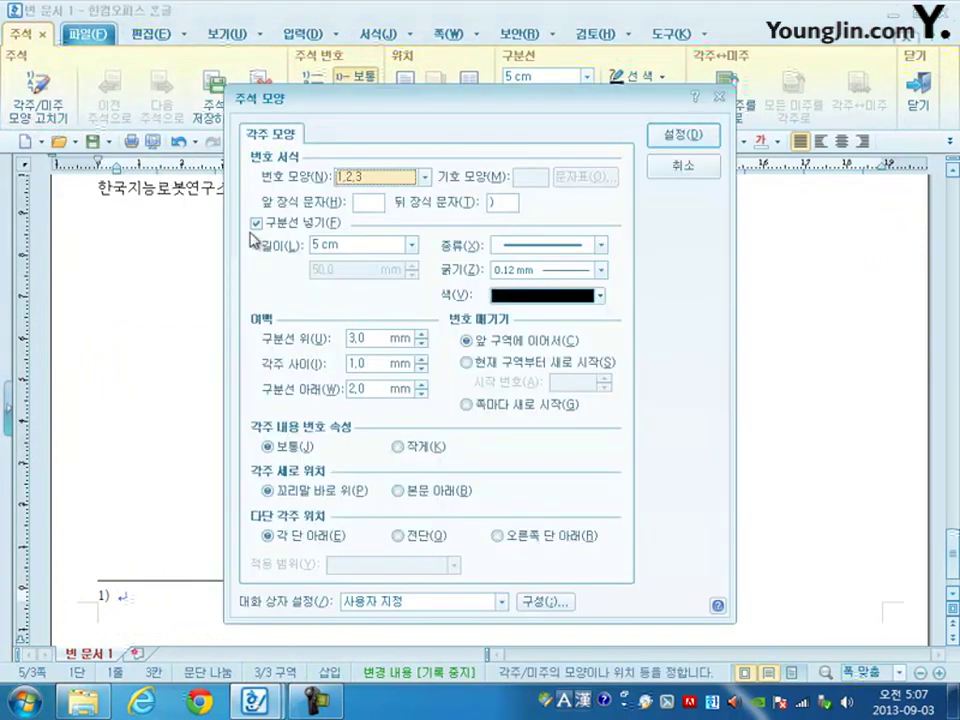
pyautogui.click(424, 177)
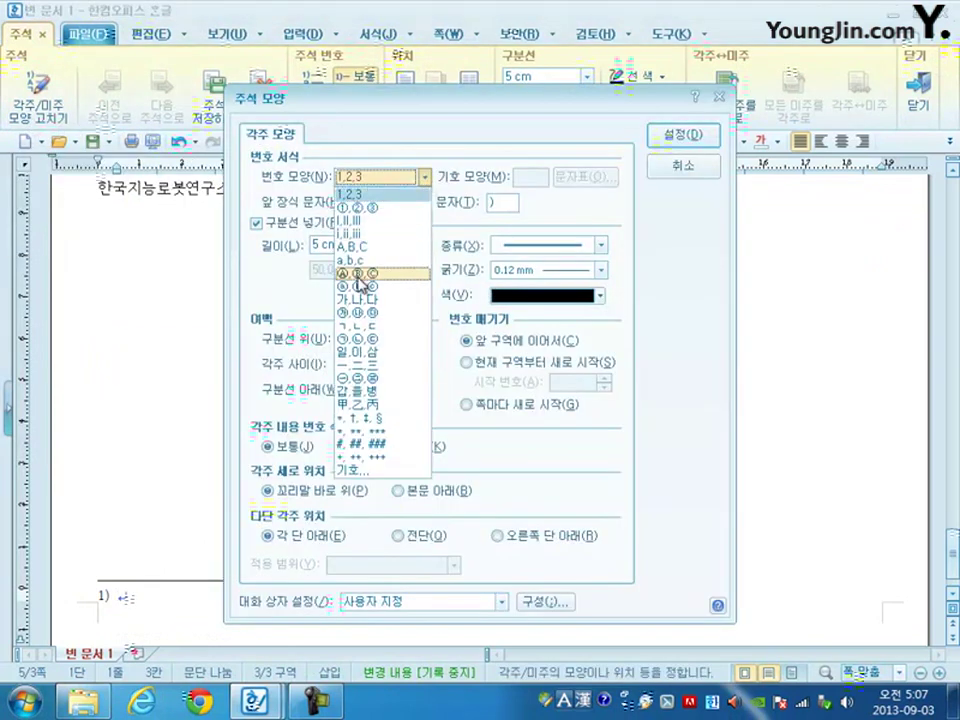
pyautogui.click(360, 283)
pyautogui.click(680, 135)
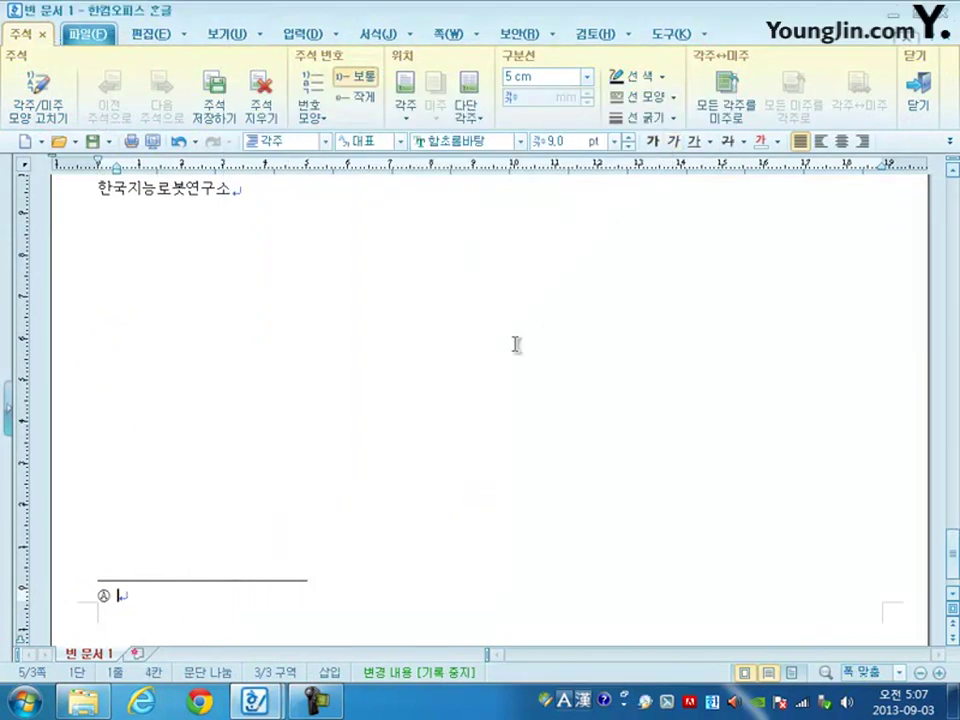
# Enter the footnote text "로봇 사진 1매 및 설명서, 시연 동영상 파일, PPT 판넬 자료 1장, 팀장 신분증 1부 제출".
pyautogui.write('프')
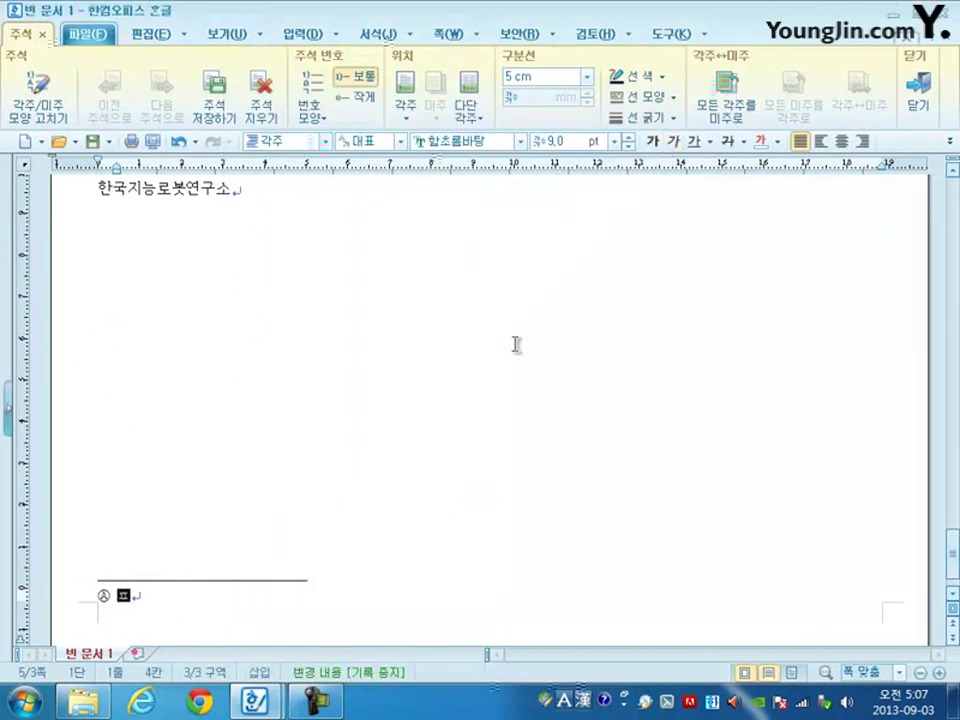
pyautogui.write('봇 사')
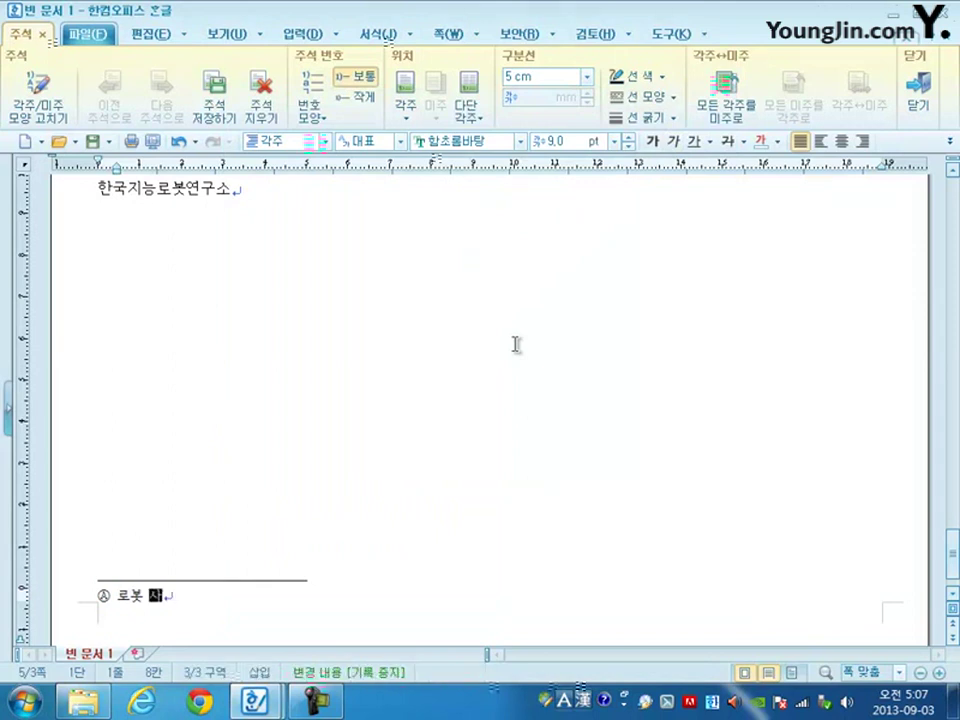
pyautogui.write('진 1ㅁㅐ 및 설며')
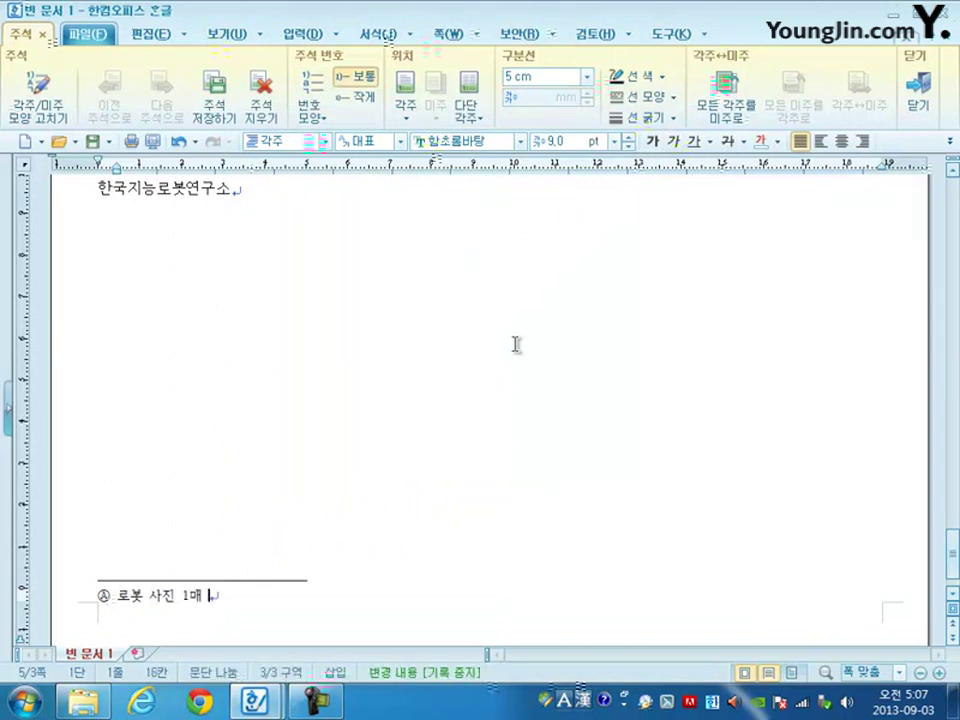
pyautogui.write('ㅇ서')
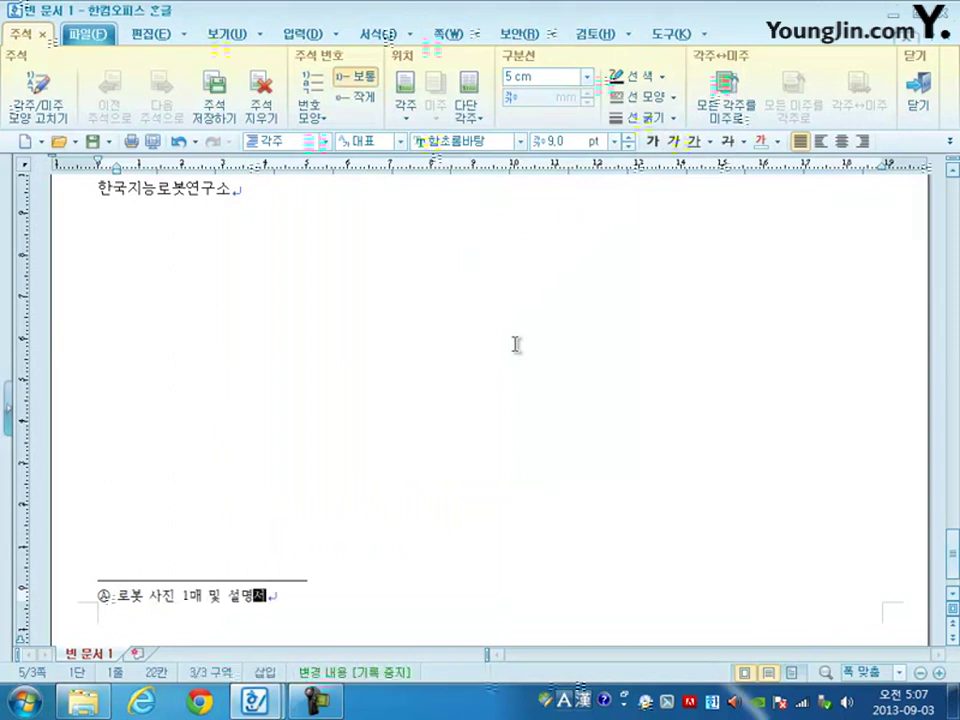
pyautogui.write(', 시연')
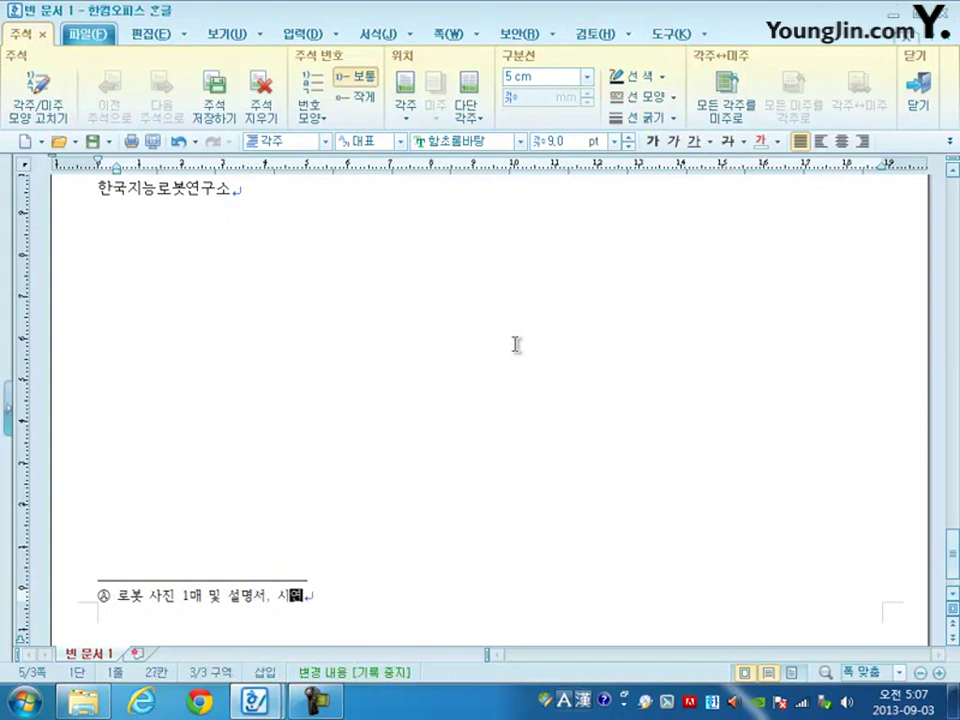
pyautogui.write(' 동ㅇ상 파일')
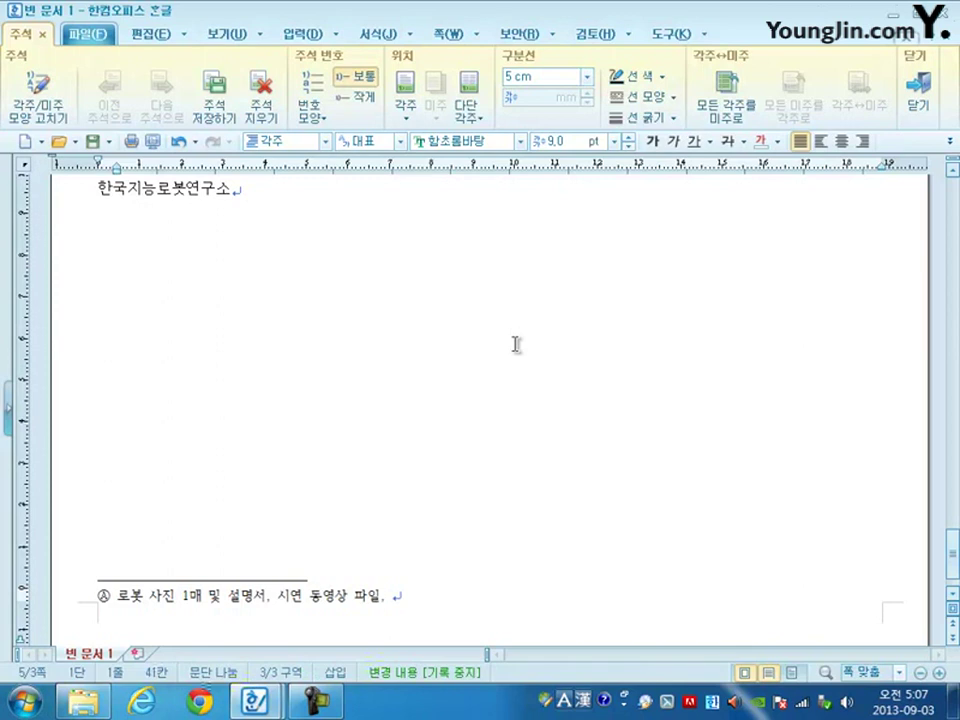
pyautogui.write(', PPT ㄱ')
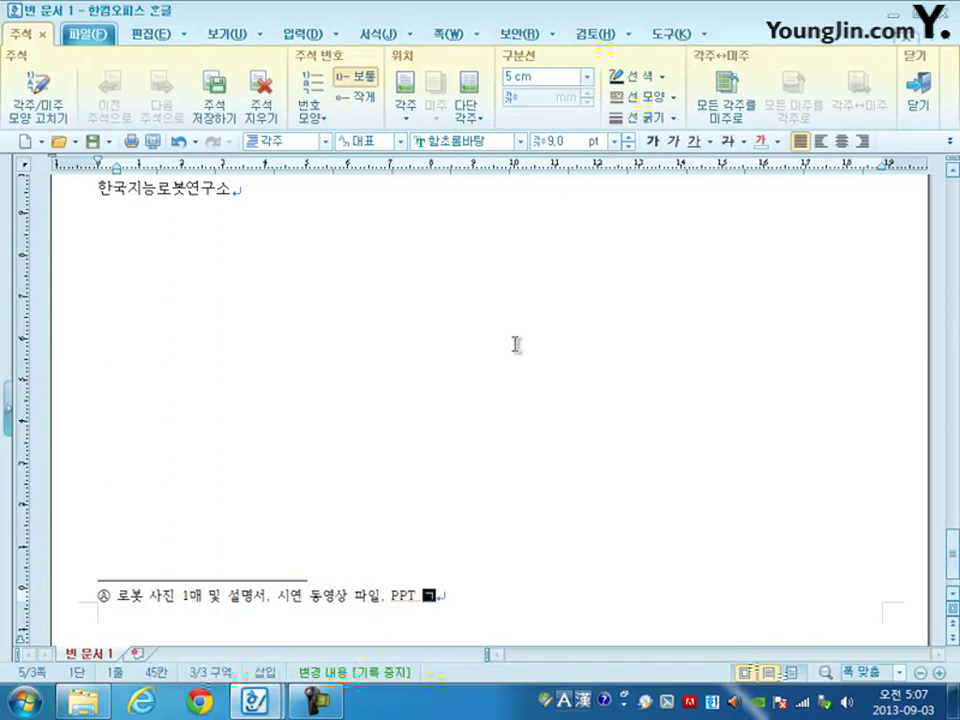
pyautogui.press('BackSpace')
pyautogui.press('BackSpace')
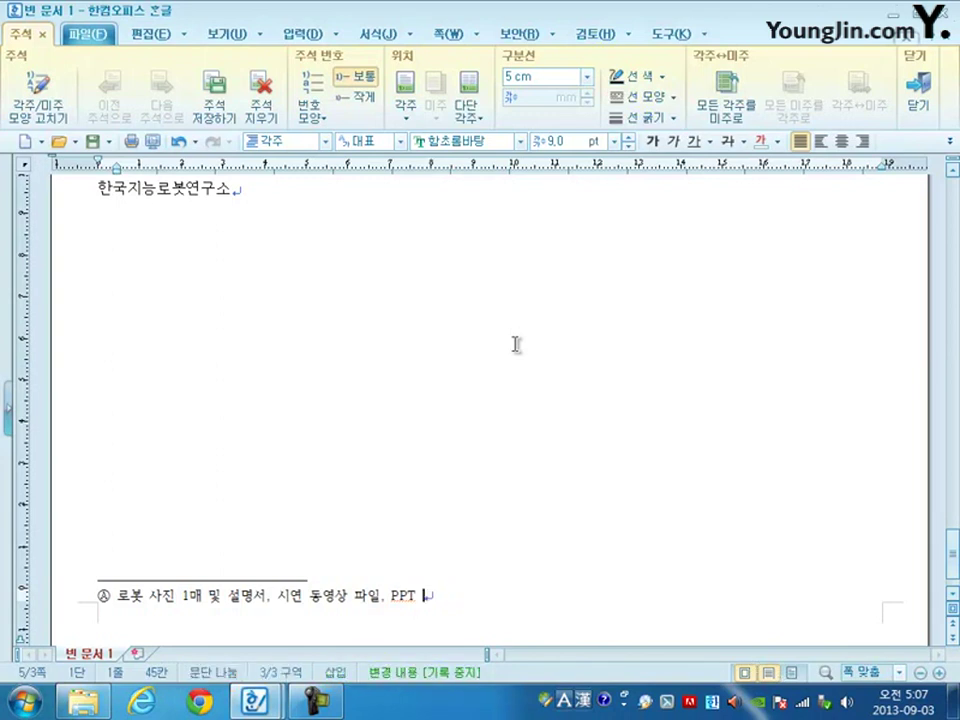
pyautogui.write('판')
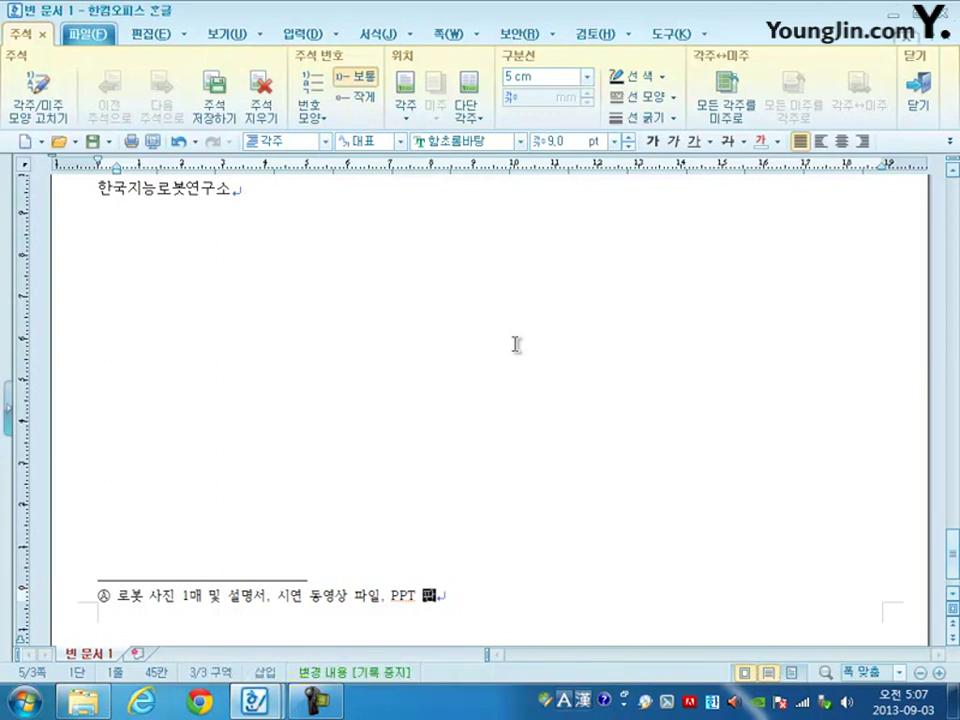
pyautogui.write('넬 자')
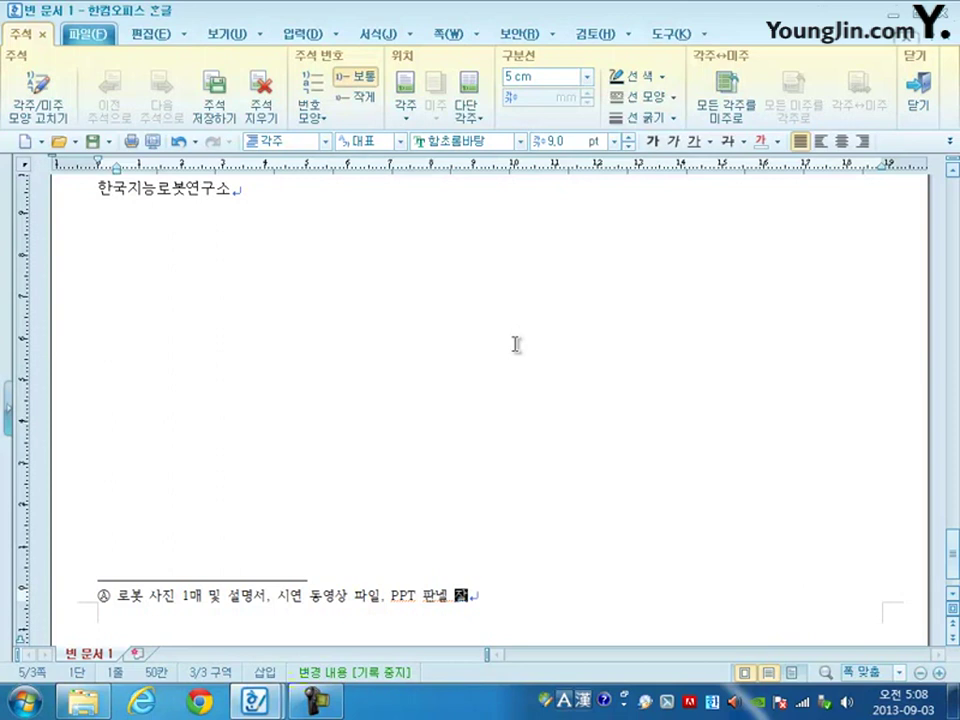
pyautogui.write('료 1장,')
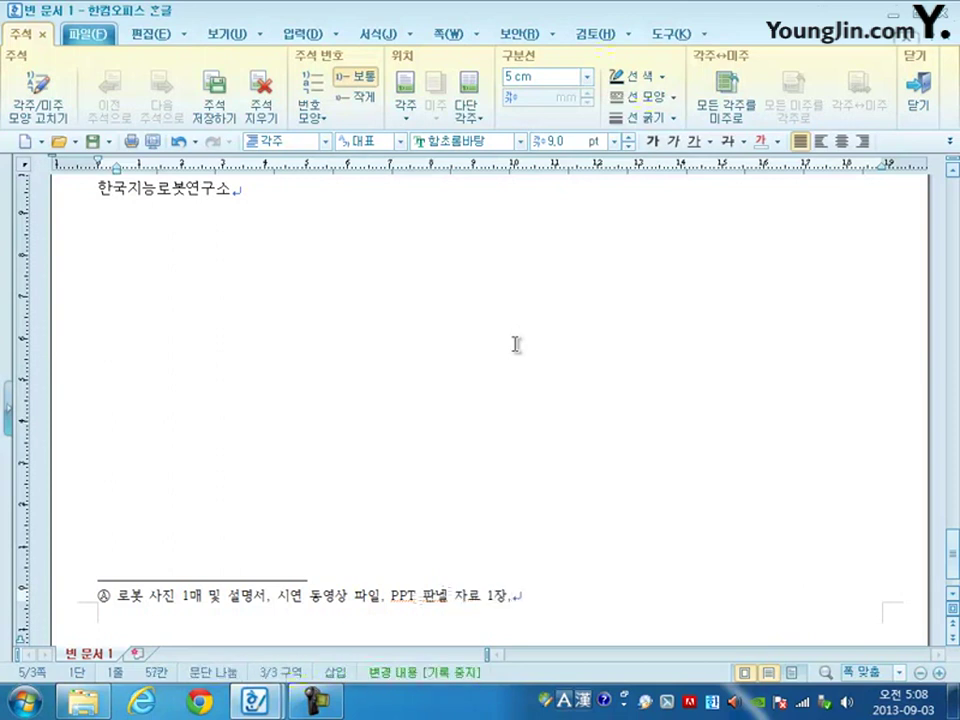
pyautogui.write(' 팀장 신분증 ')
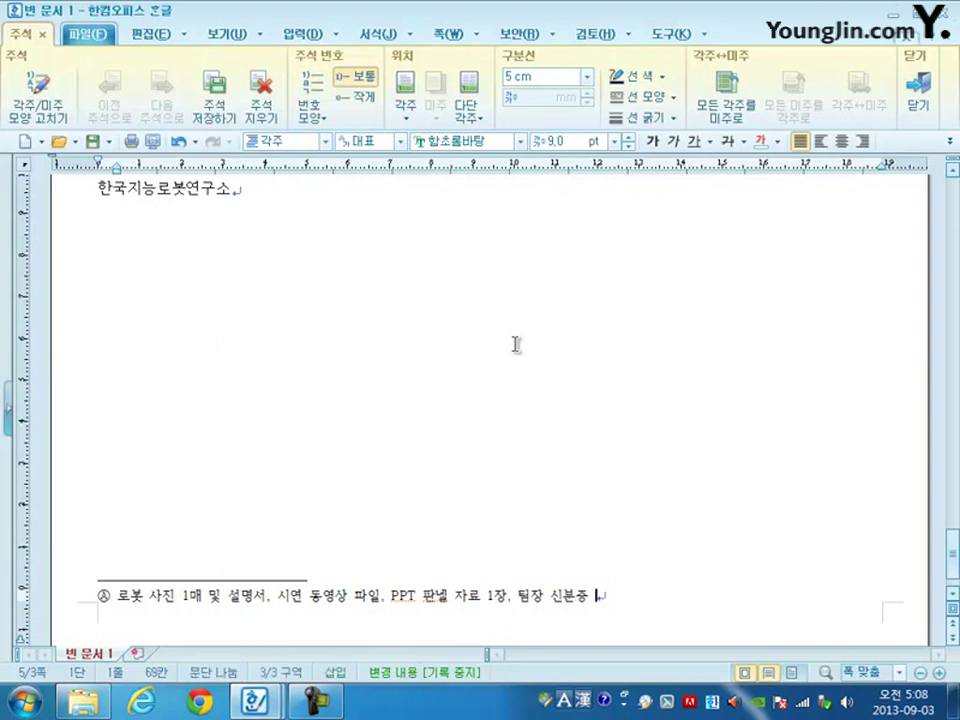
pyautogui.write('1ㅂㅜ 제')
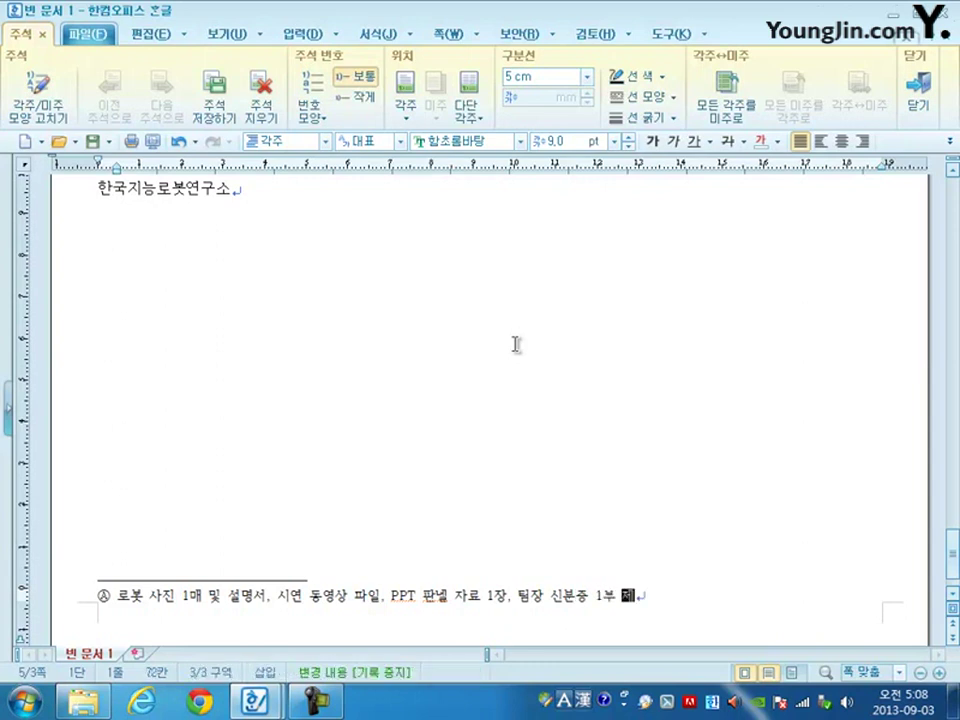
pyautogui.write('출')
# Format the whole footnote line in 바탕 at 10 pt and return to the body text.
pyautogui.hotkey('shift', 'Home')
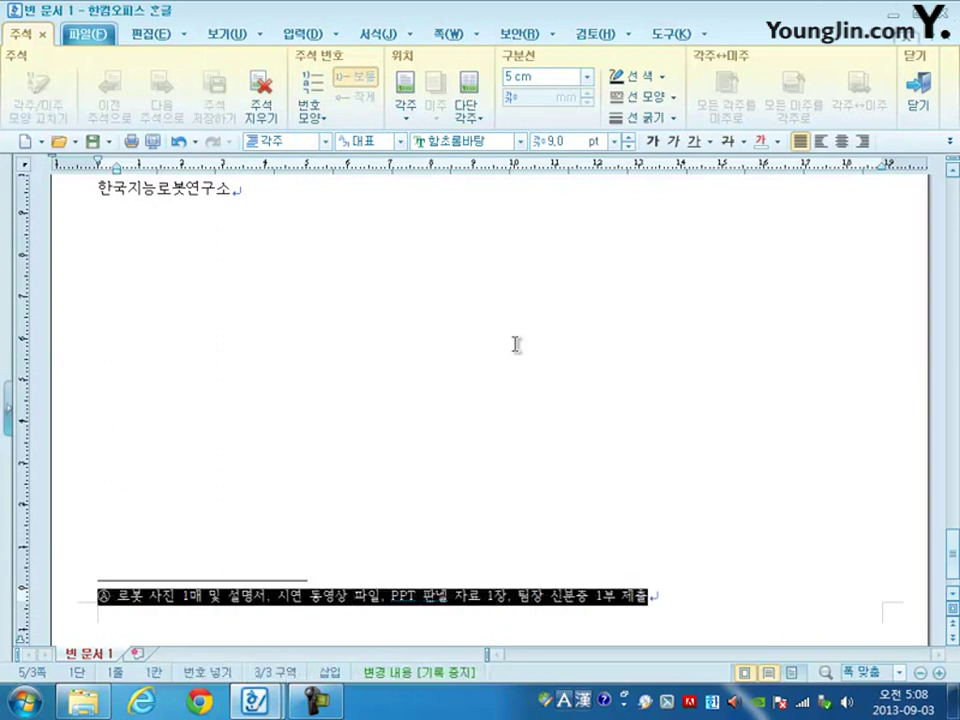
pyautogui.click(482, 141)
pyautogui.write('바탕')
pyautogui.press('Return')
pyautogui.click(564, 140)
pyautogui.write('10')
pyautogui.press('Return')
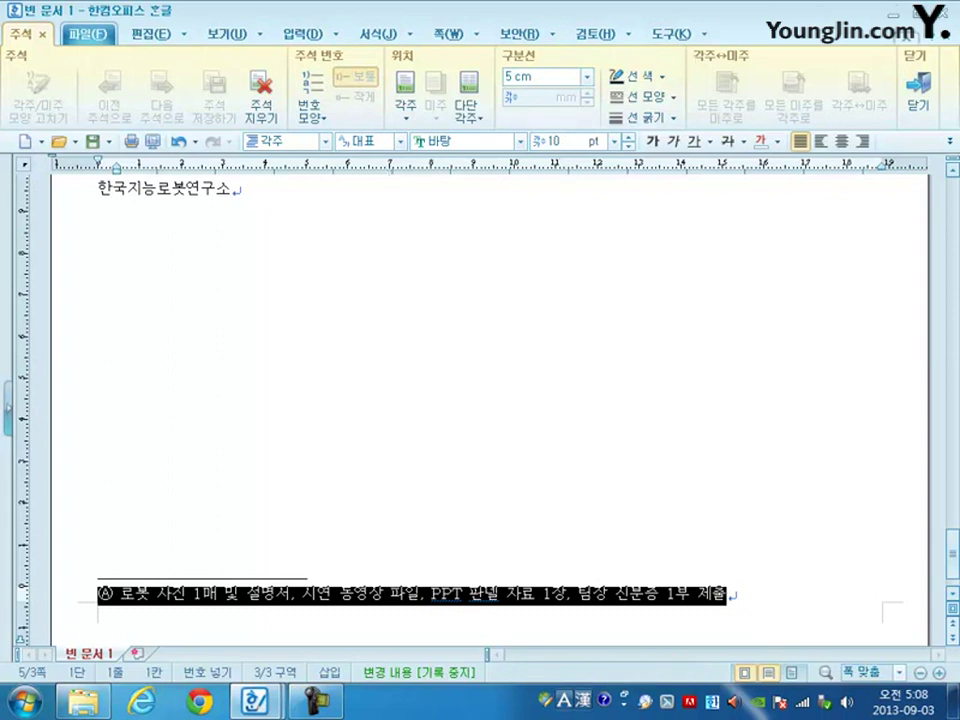
pyautogui.click(918, 90)
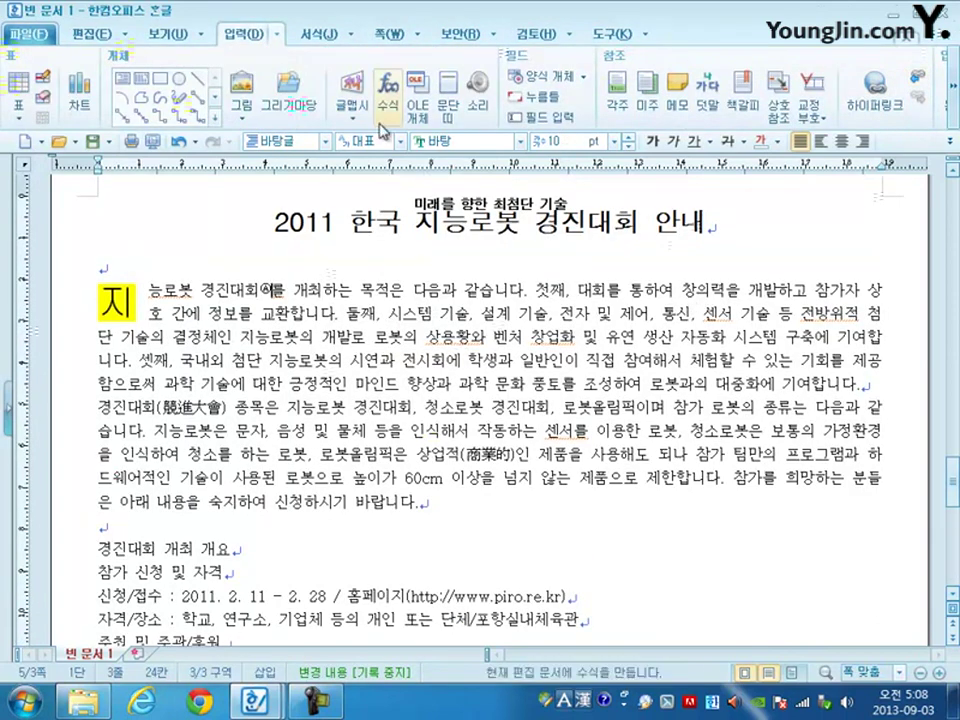
# Insert the picture 그림5.gif into the body paragraphs and crop it to the stack-of-money image, about 17 by 14 mm.
pyautogui.click(240, 88)
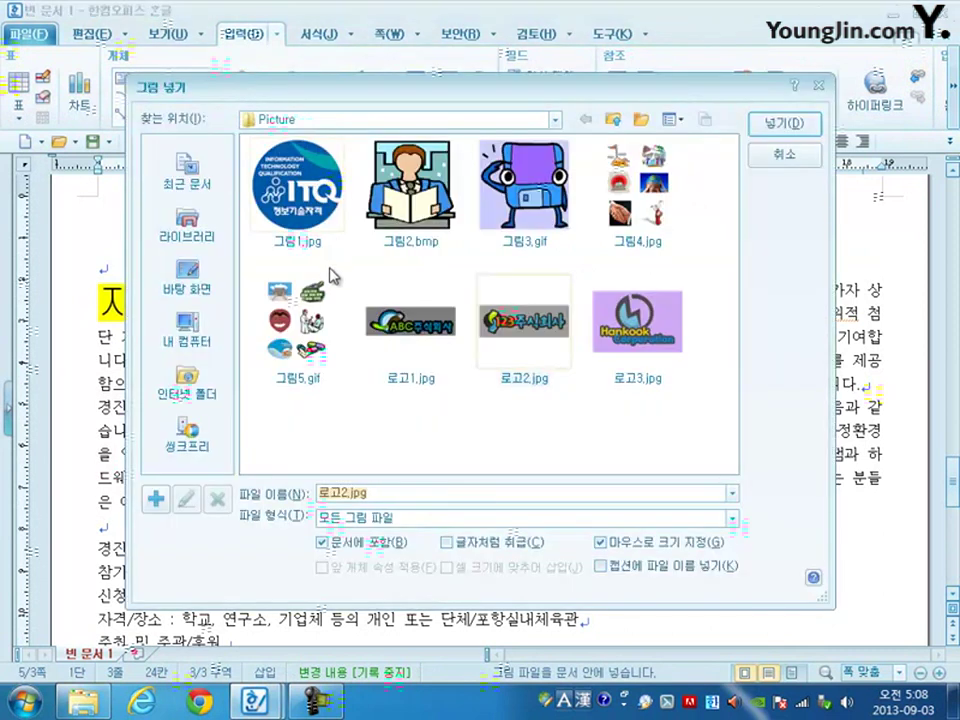
pyautogui.click(303, 322)
pyautogui.click(784, 123)
pyautogui.moveTo(665, 310); pyautogui.dragTo(778, 468)
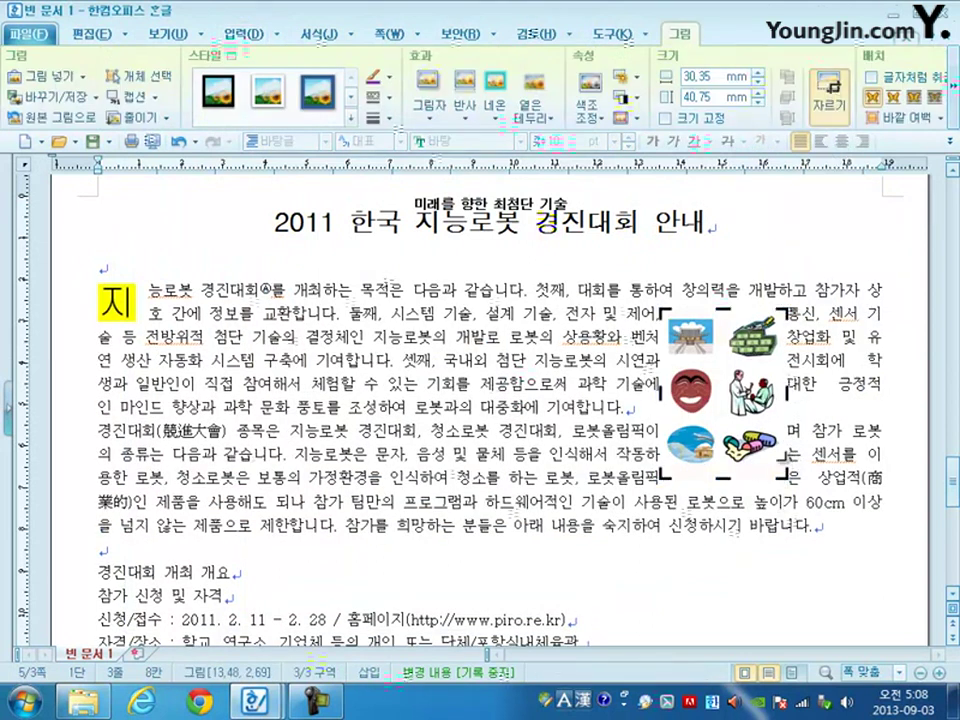
pyautogui.moveTo(722, 478); pyautogui.dragTo(722, 370)
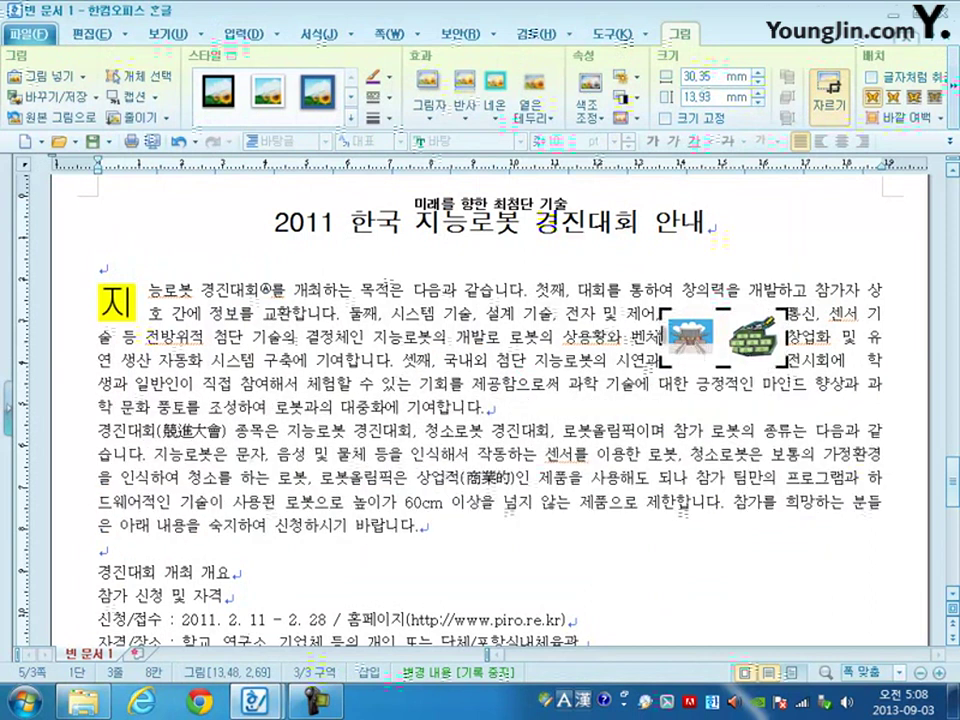
pyautogui.moveTo(667, 338); pyautogui.dragTo(718, 338)
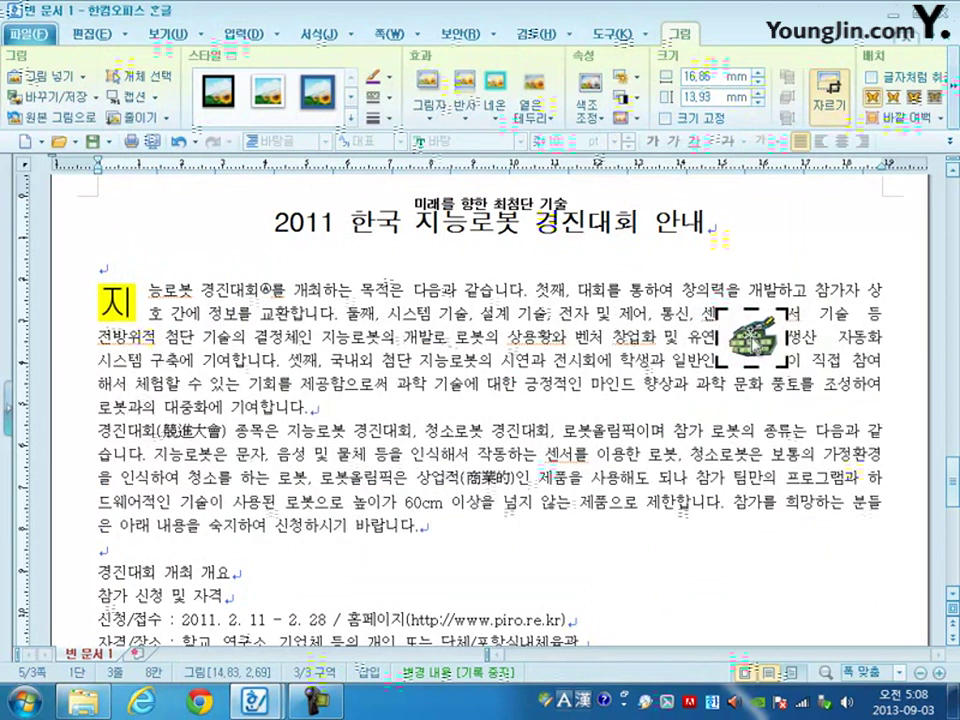
# Set the cropped picture to a fixed size of 40 by 40 mm with a 2 mm left outer margin.
pyautogui.doubleClick(745, 338)
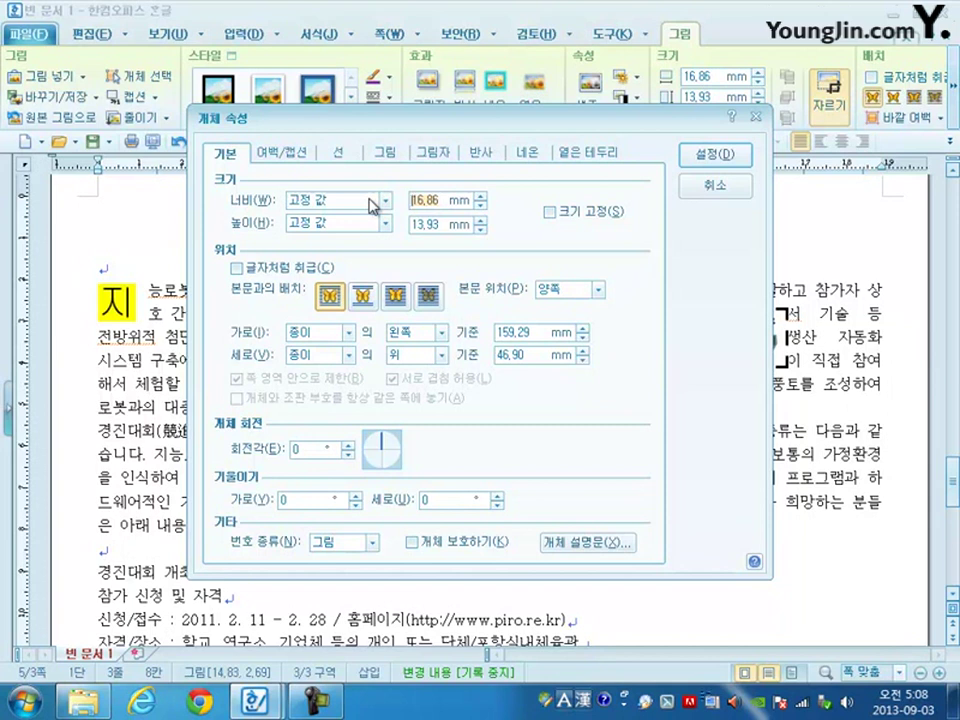
pyautogui.write('40')
pyautogui.press('Tab')
pyautogui.write('40')
pyautogui.click(549, 212)
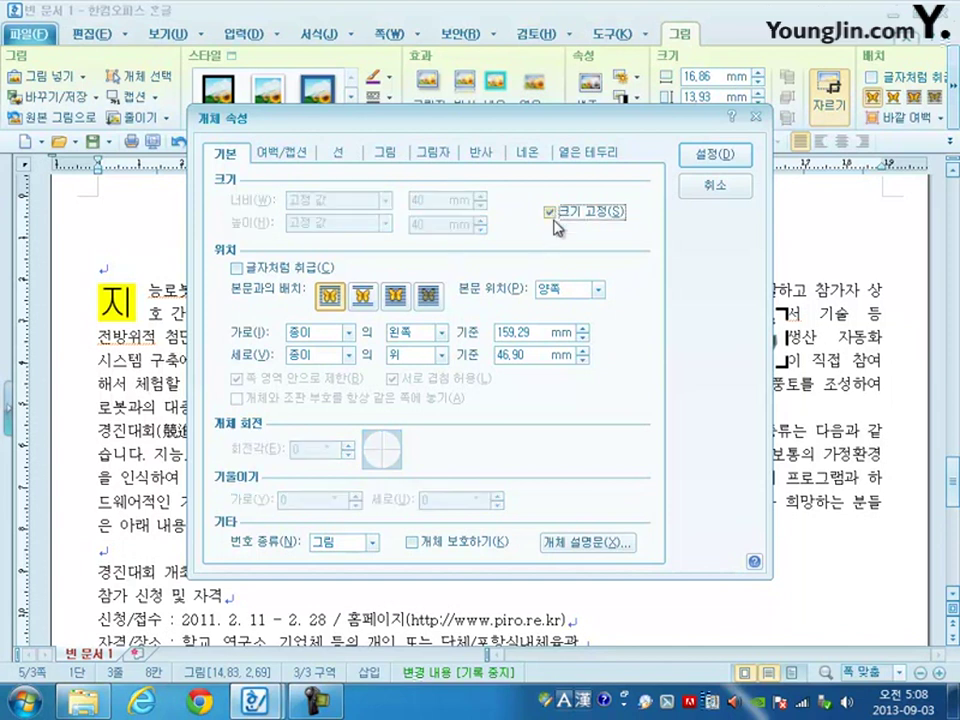
pyautogui.click(268, 158)
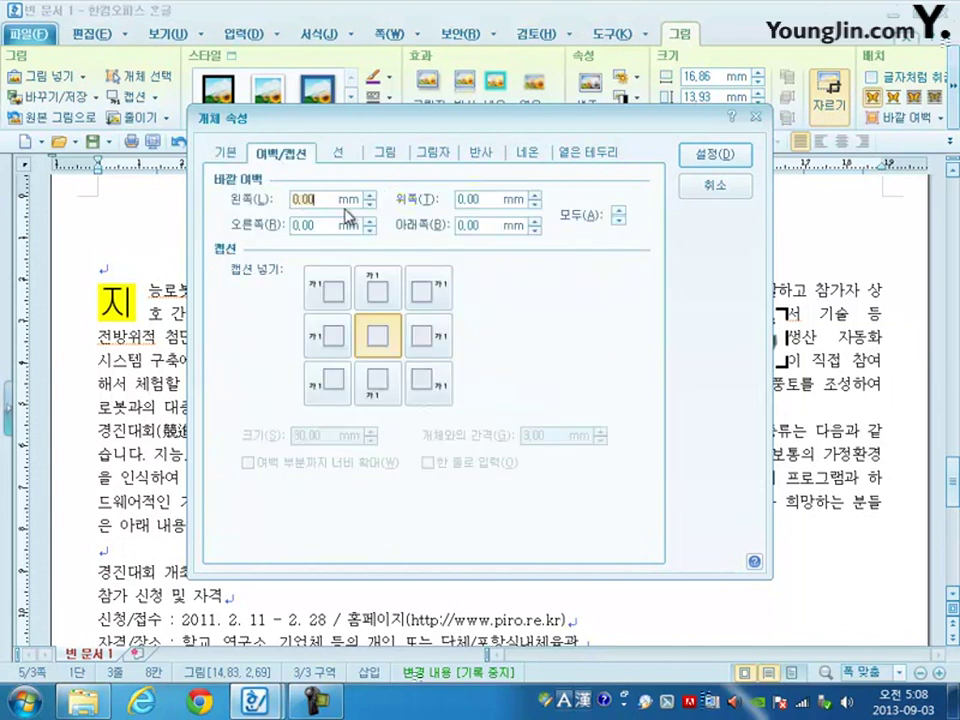
pyautogui.write('2.00')
pyautogui.click(708, 157)
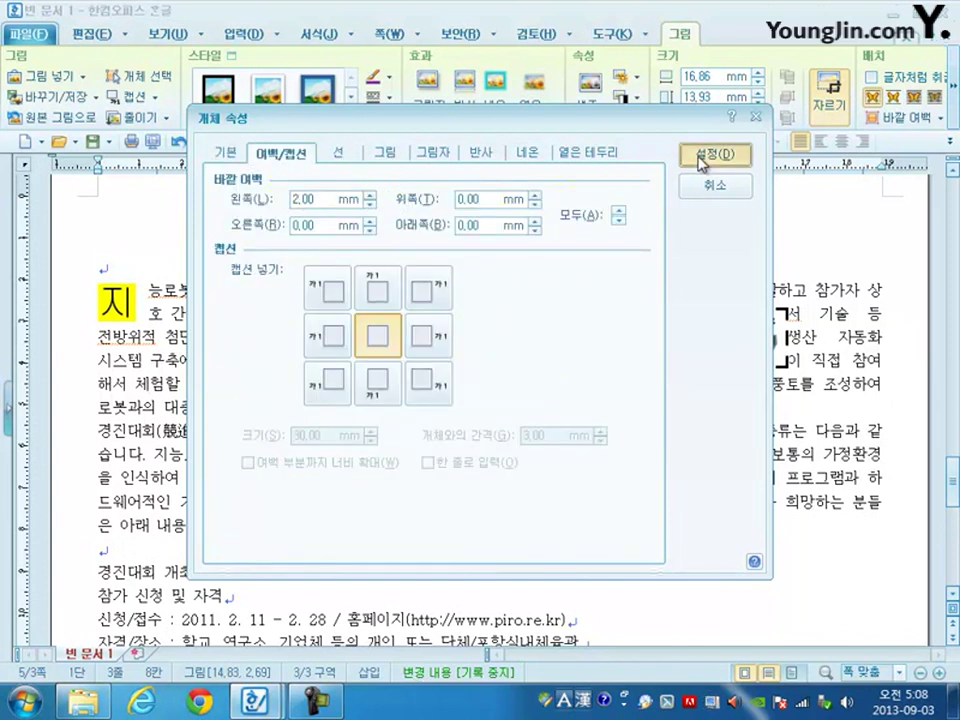
# Move the picture up beside the first body paragraph, aligning it with the first line and the right text margin.
pyautogui.moveTo(810, 395); pyautogui.dragTo(806, 369)
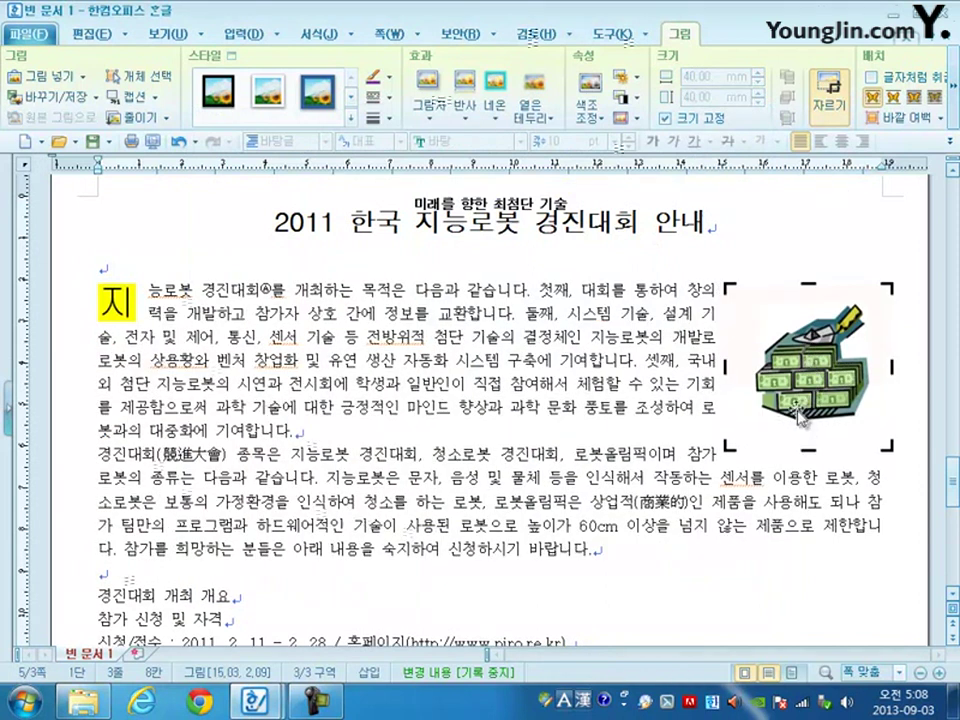
pyautogui.moveTo(800, 418); pyautogui.dragTo(797, 419)
pyautogui.press('Left')
pyautogui.press('Left')
pyautogui.press('Left')
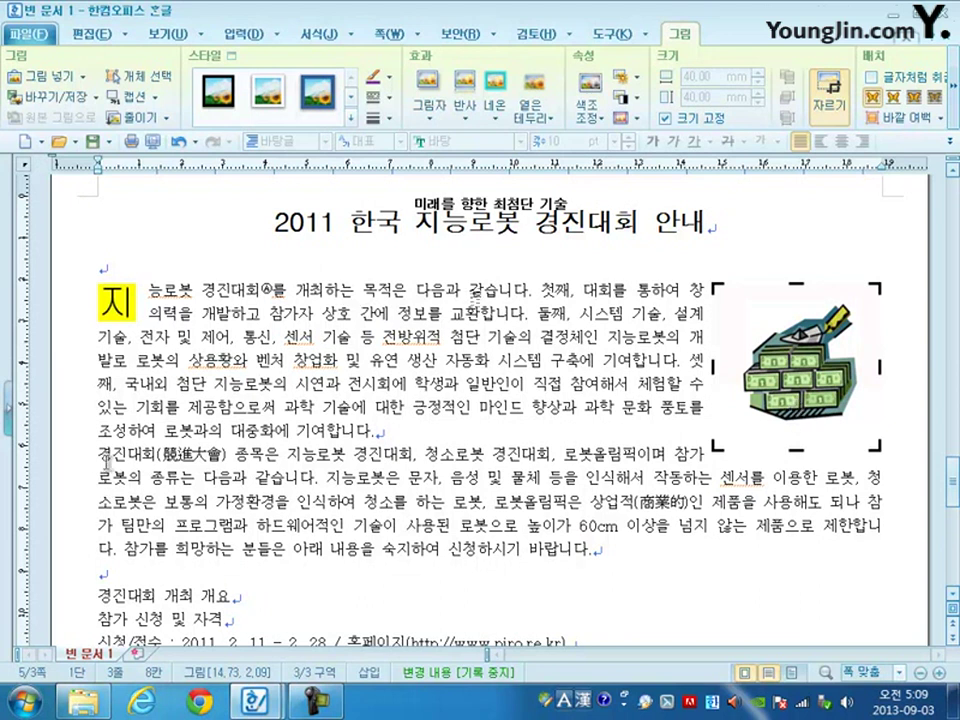
# Apply a first-line indent to the second body paragraph, which starts with 경진대회(競進大會).
pyautogui.click(98, 452)
pyautogui.rightClick(98, 452)
pyautogui.click(155, 192)
pyautogui.click(491, 274)
pyautogui.press('Escape')
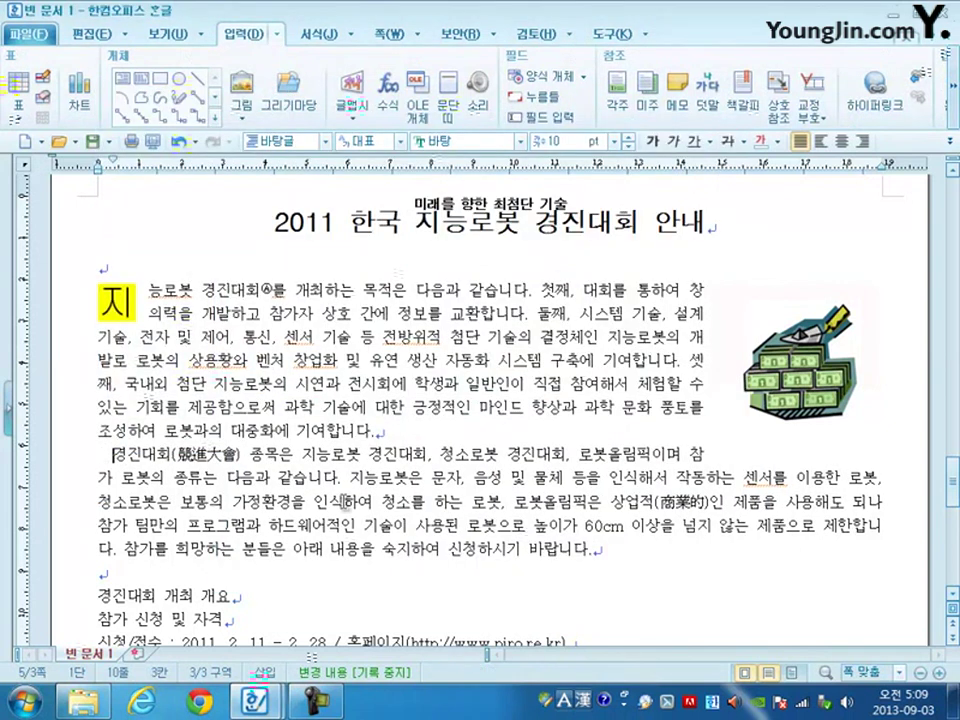
# Insert the ■ symbol from the HNC character table before the heading 경진대회 개최 개요.
pyautogui.scroll(-3, 345, 497)
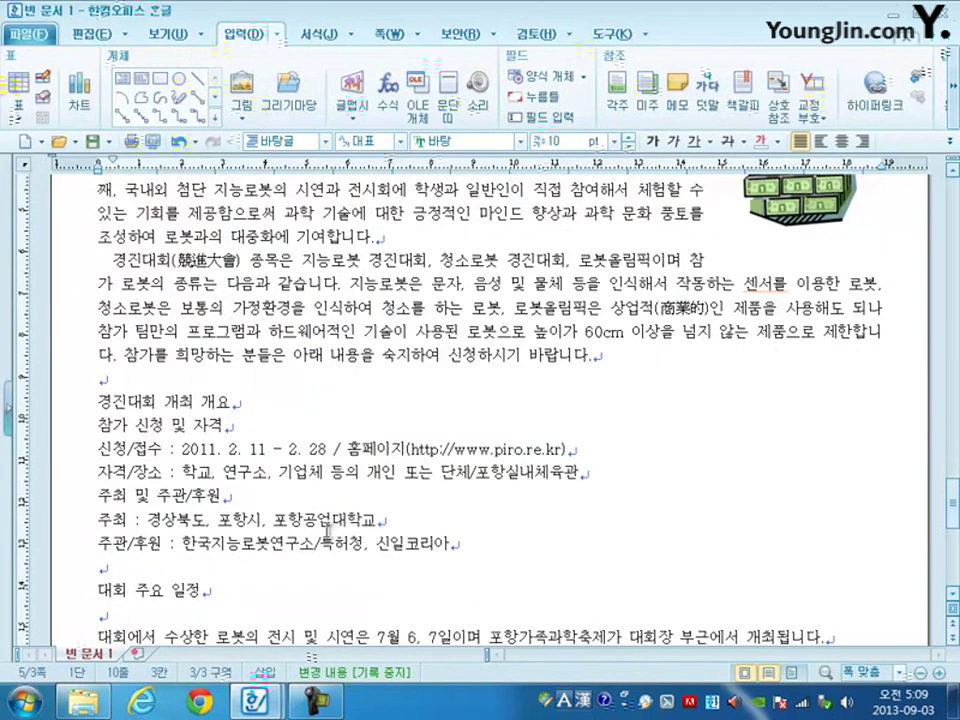
pyautogui.click(100, 403)
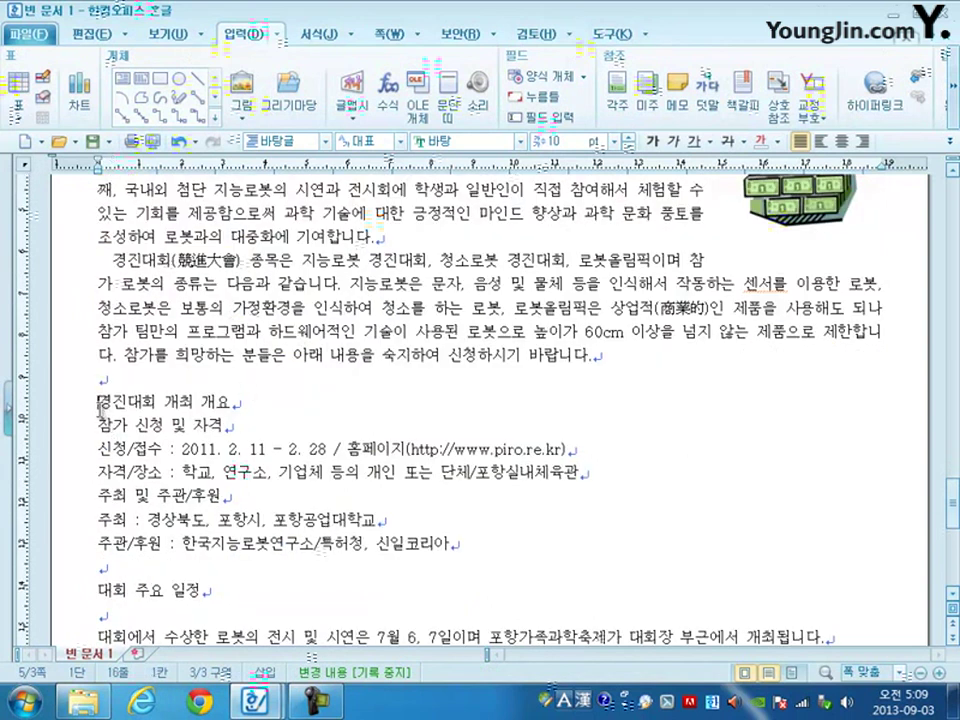
pyautogui.rightClick(100, 403)
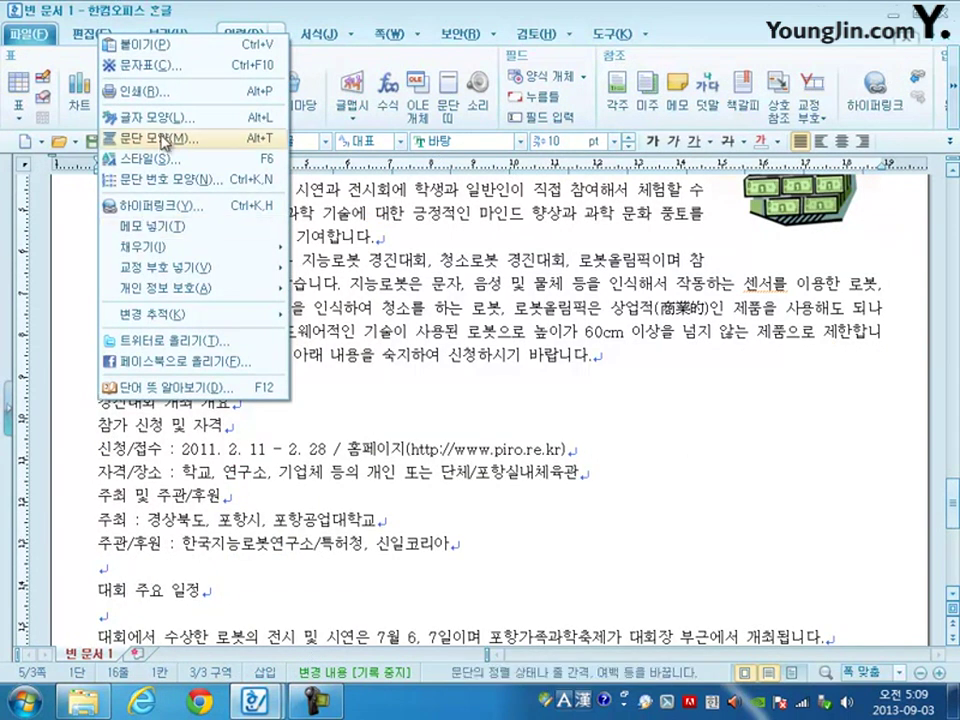
pyautogui.click(160, 66)
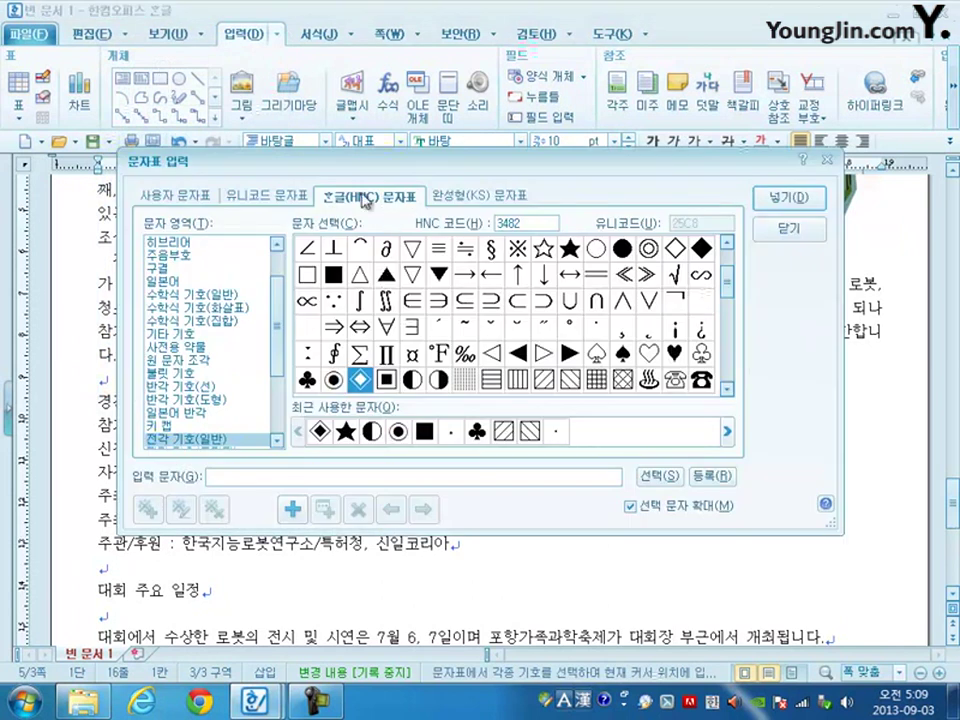
pyautogui.click(333, 275)
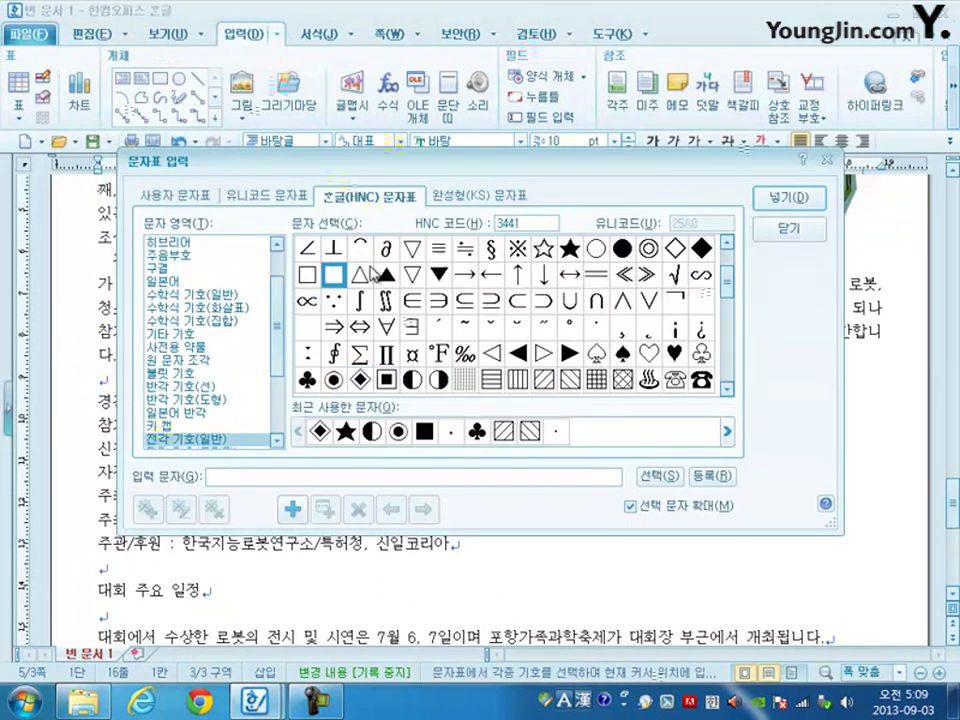
pyautogui.click(769, 203)
# Format the heading ■ 경진대회 개최 개요 in 궁서 at 18 pt.
pyautogui.moveTo(97, 403); pyautogui.dragTo(275, 402)
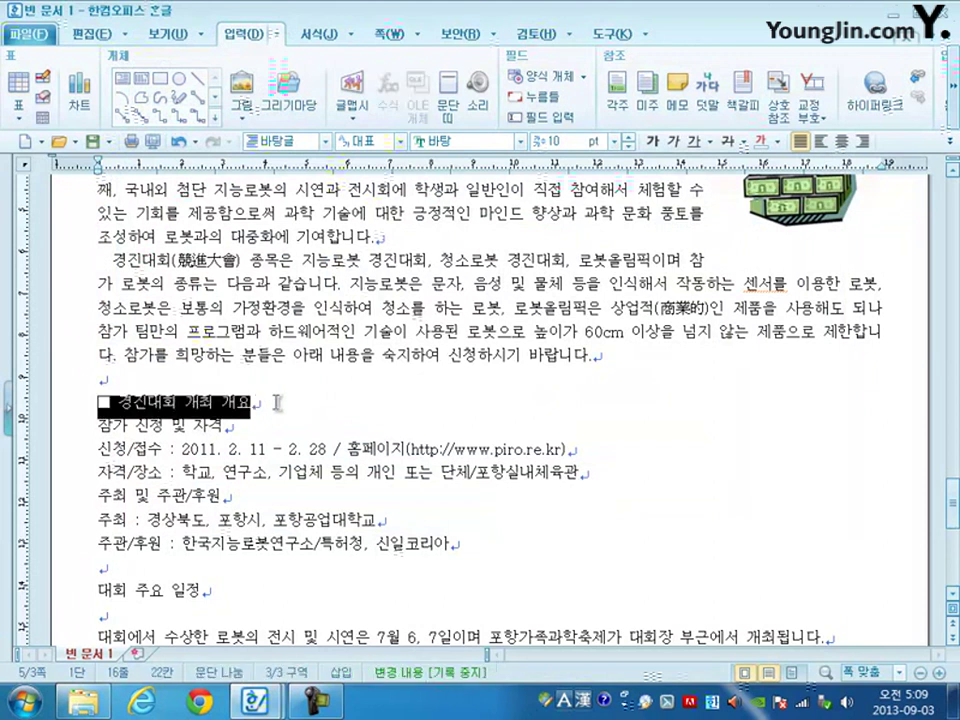
pyautogui.click(467, 143)
pyautogui.write('궁서')
pyautogui.press('Return')
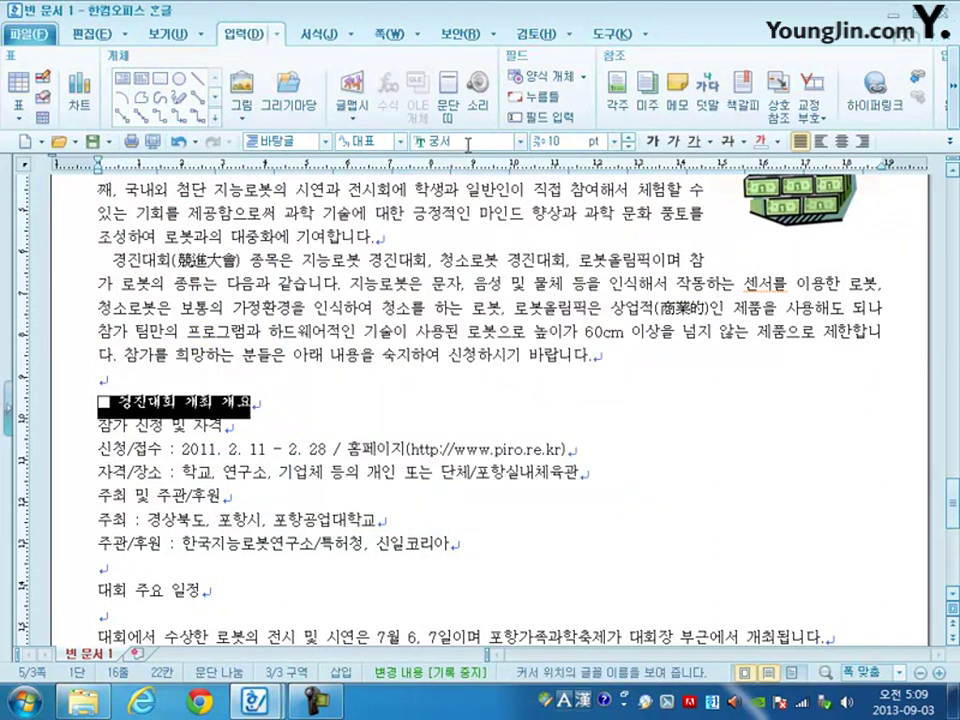
pyautogui.click(571, 142)
pyautogui.write('18')
pyautogui.press('Return')
# Copy the ■ symbol from the first heading to the start of the 대회 주요 일정 line.
pyautogui.scroll(-2, 100, 300)
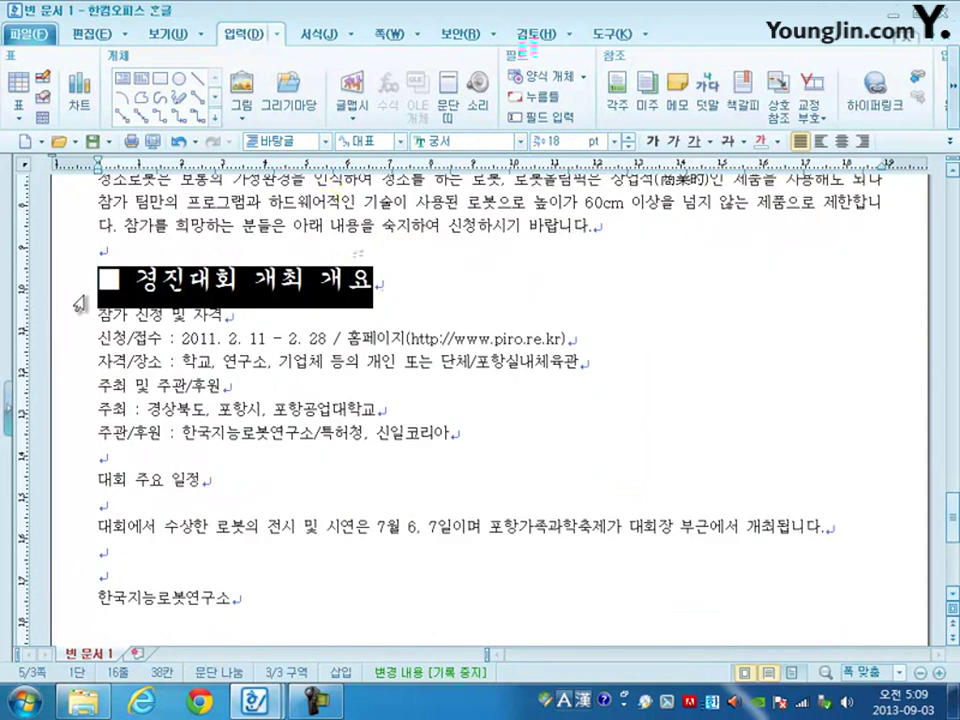
pyautogui.click(122, 282)
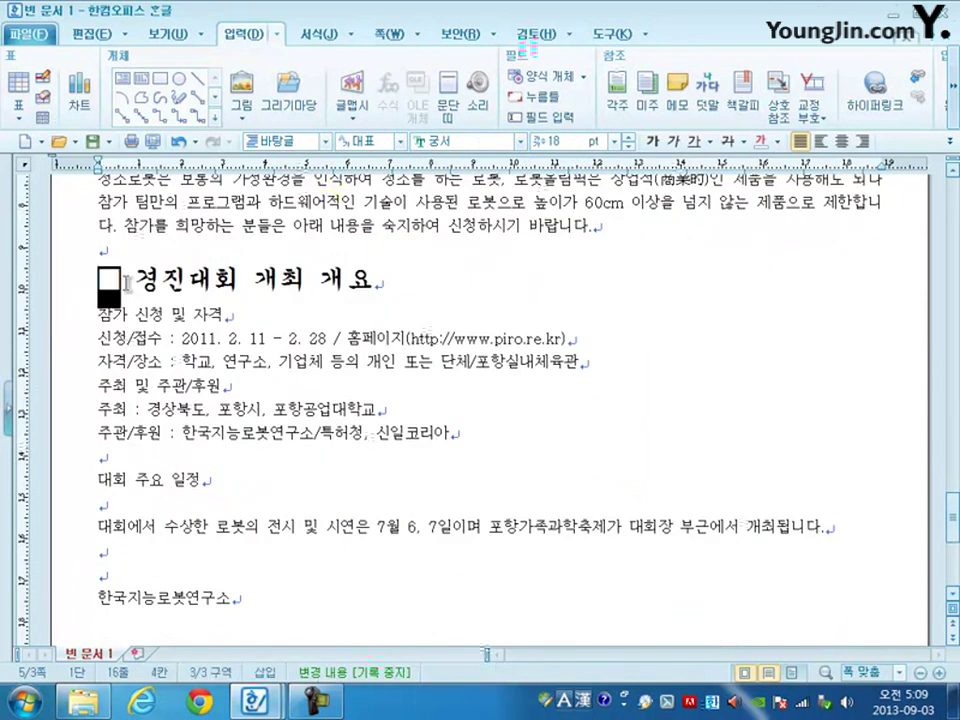
pyautogui.click(101, 481)
pyautogui.write('■')
# Format the heading ■ 대회 주요 일정 in 궁서 at 18 pt.
pyautogui.moveTo(106, 494); pyautogui.dragTo(238, 492)
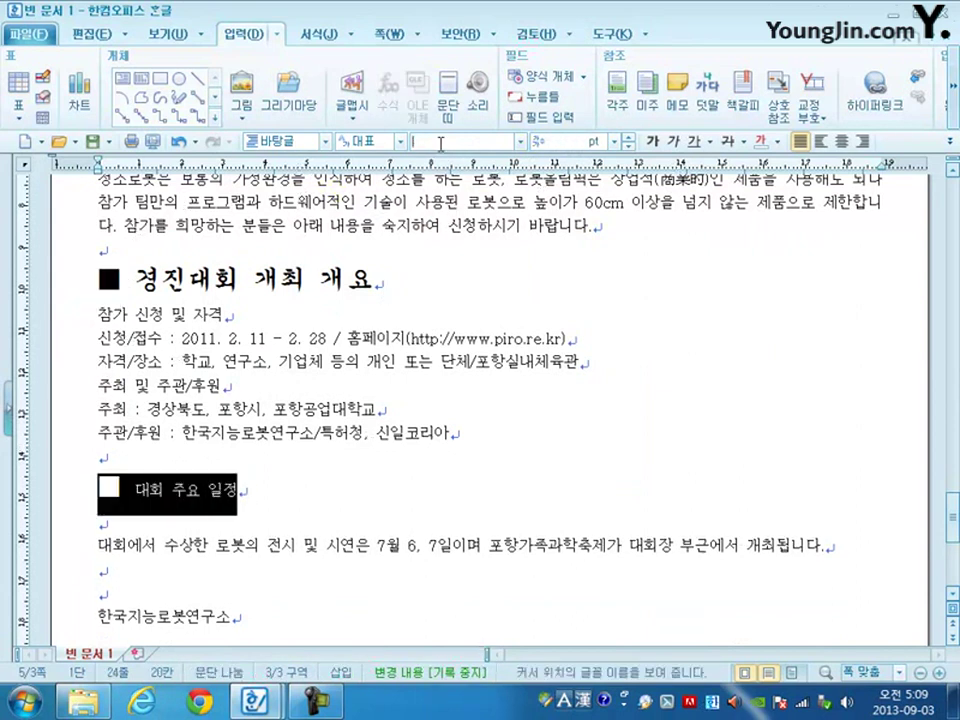
pyautogui.write('궁서')
pyautogui.press('Return')
pyautogui.click(566, 142)
pyautogui.write('16')
pyautogui.press('Return')
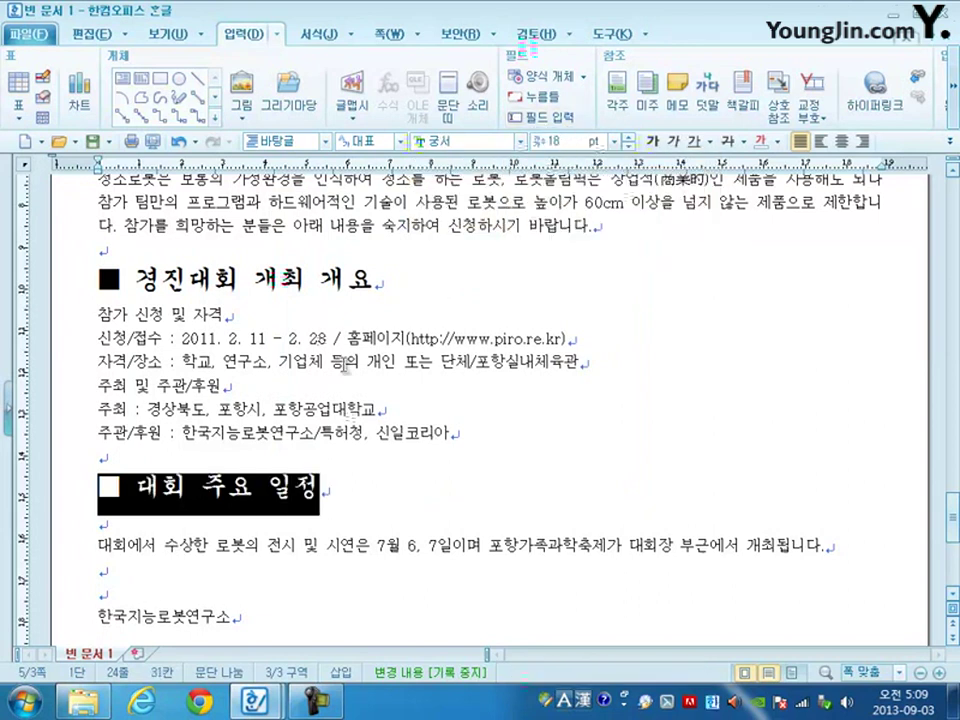
# Give the heading text 경진대회 개최 개요, without its ■, a white font colour and blue (RGB 0,0,255) shading.
pyautogui.click(138, 265)
pyautogui.moveTo(138, 265); pyautogui.dragTo(393, 283)
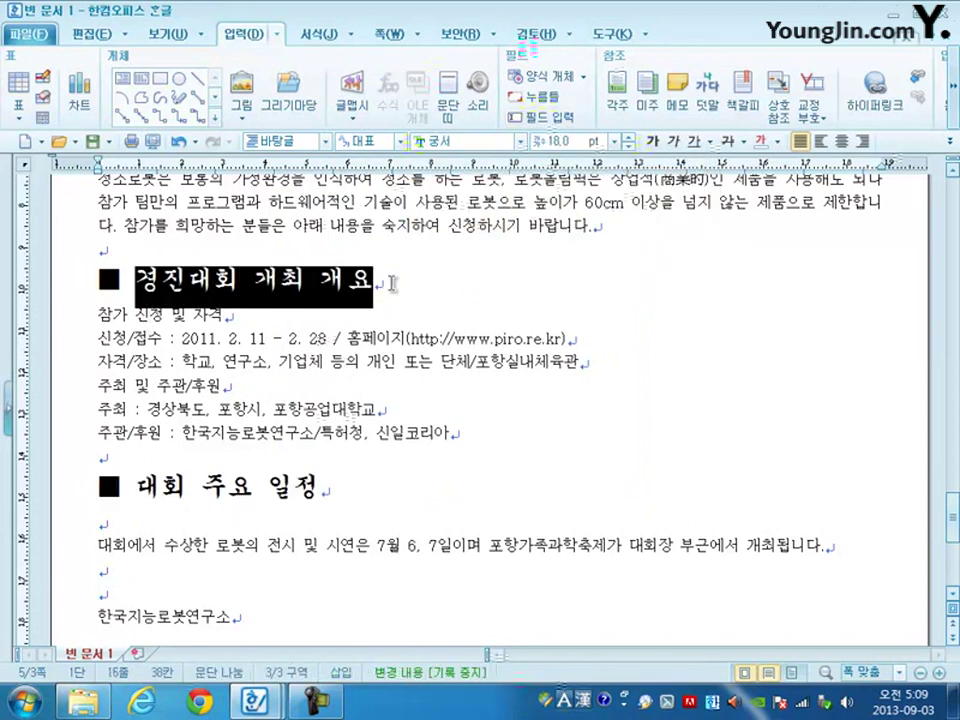
pyautogui.rightClick(312, 290)
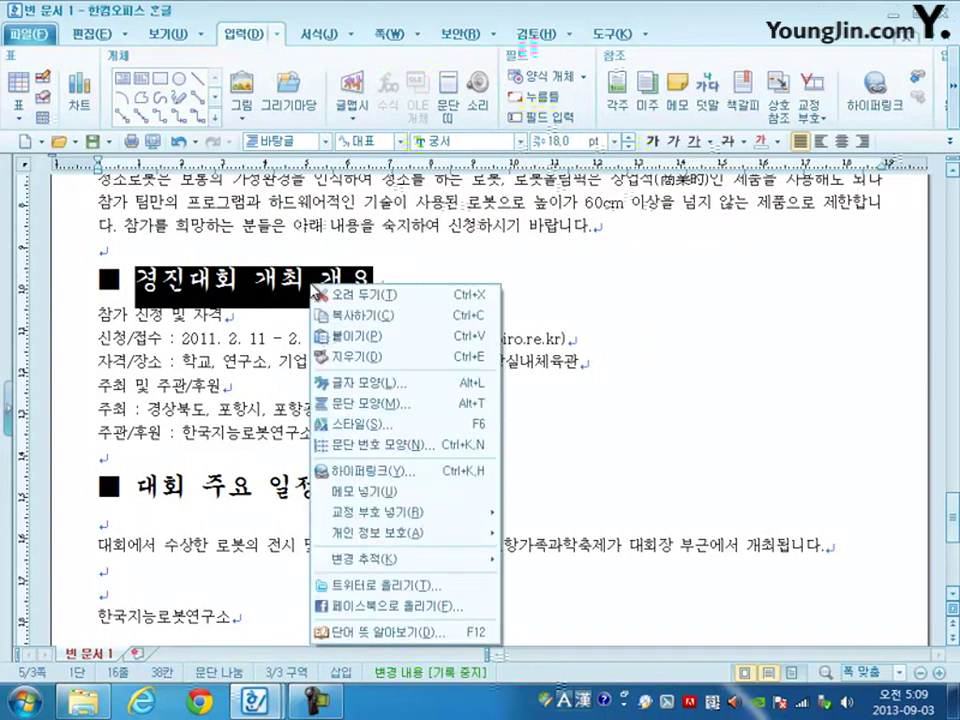
pyautogui.click(393, 384)
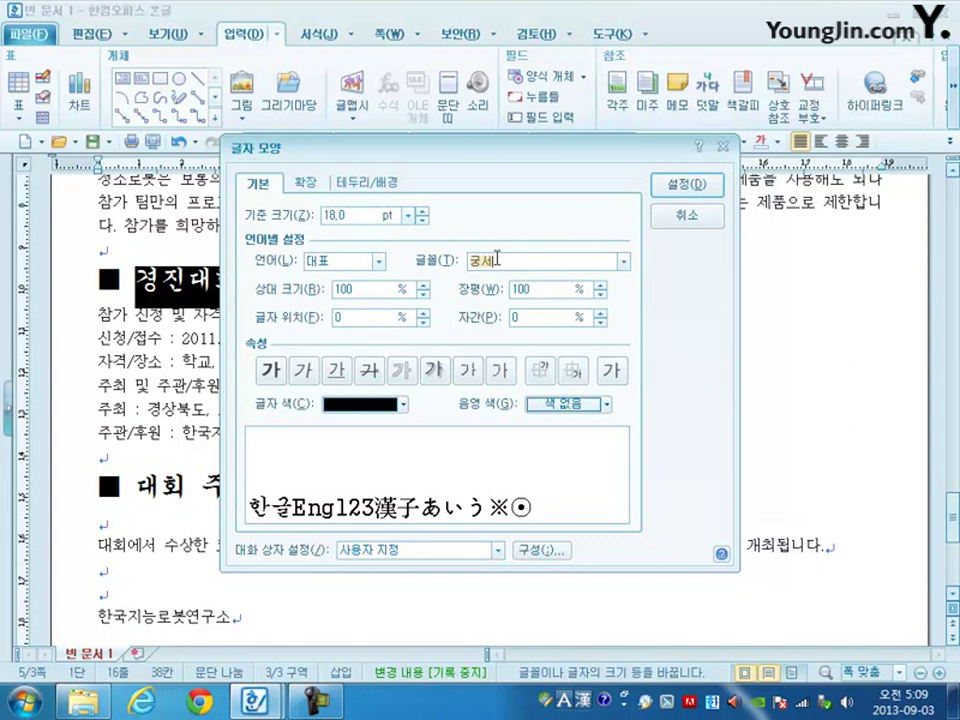
pyautogui.click(403, 405)
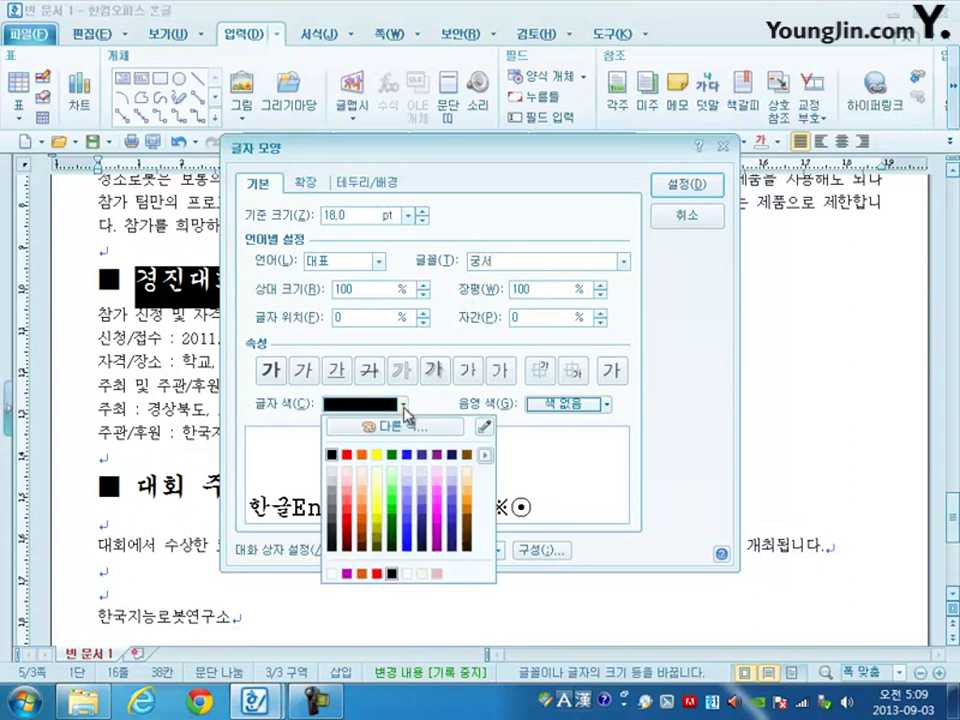
pyautogui.click(332, 574)
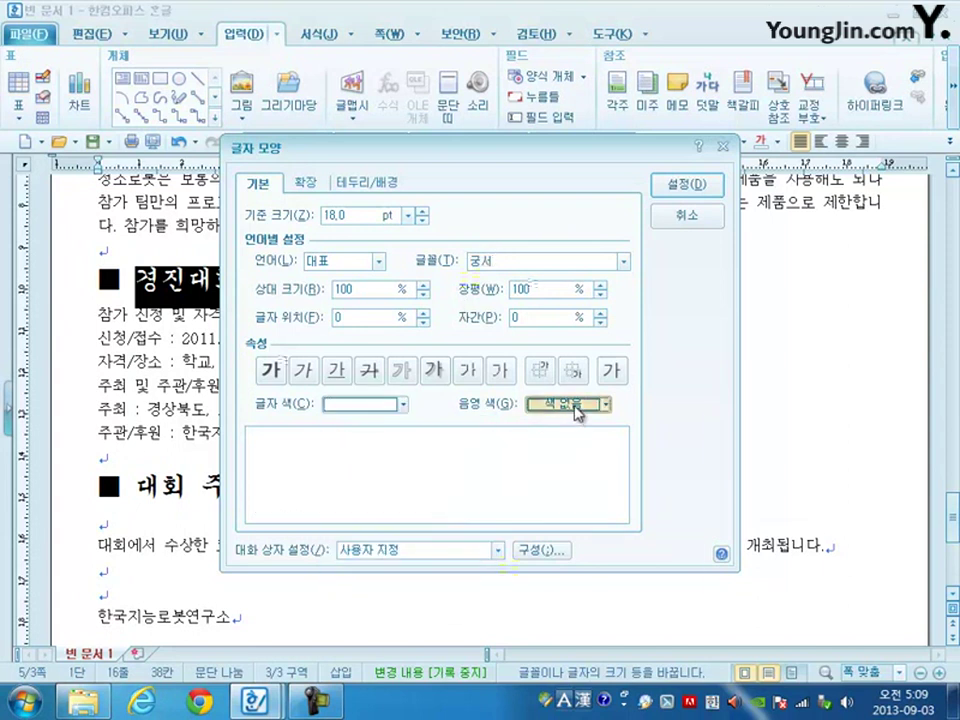
pyautogui.click(572, 405)
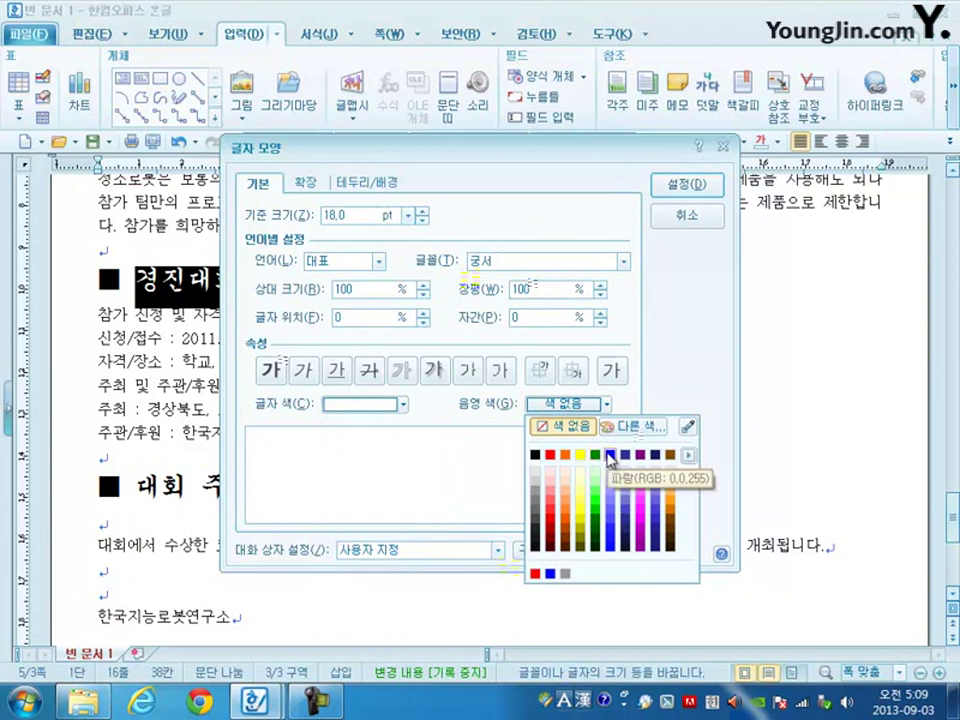
pyautogui.click(610, 457)
pyautogui.click(686, 185)
pyautogui.click(125, 360)
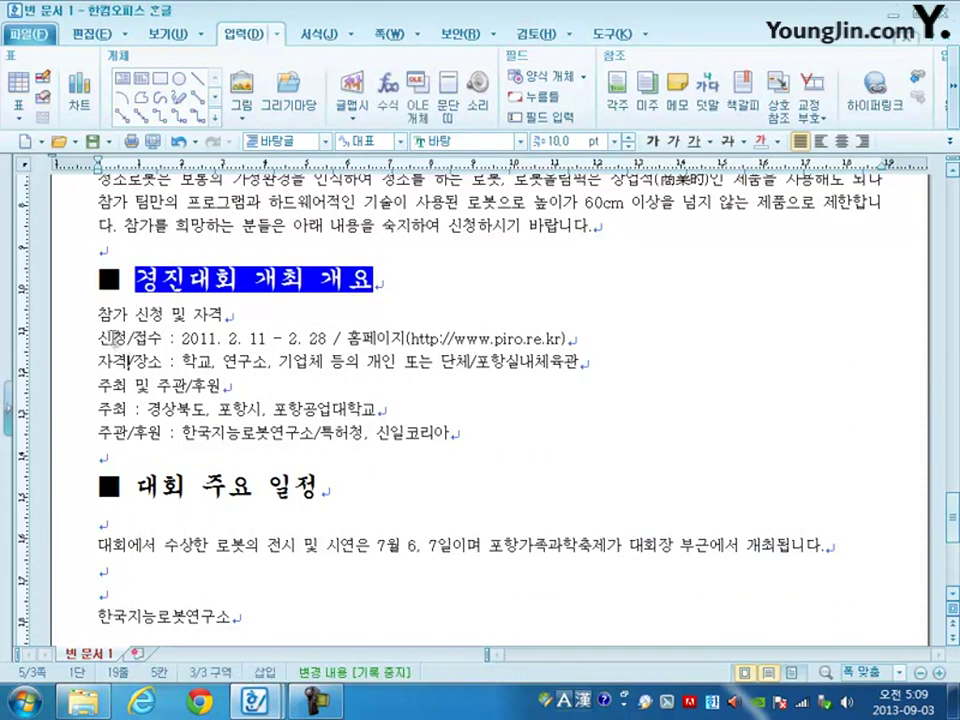
# Number the six lines under 경진대회 개최 개요 with the paragraph numbering style 가) a) (1) (가).
pyautogui.moveTo(98, 313); pyautogui.dragTo(404, 436)
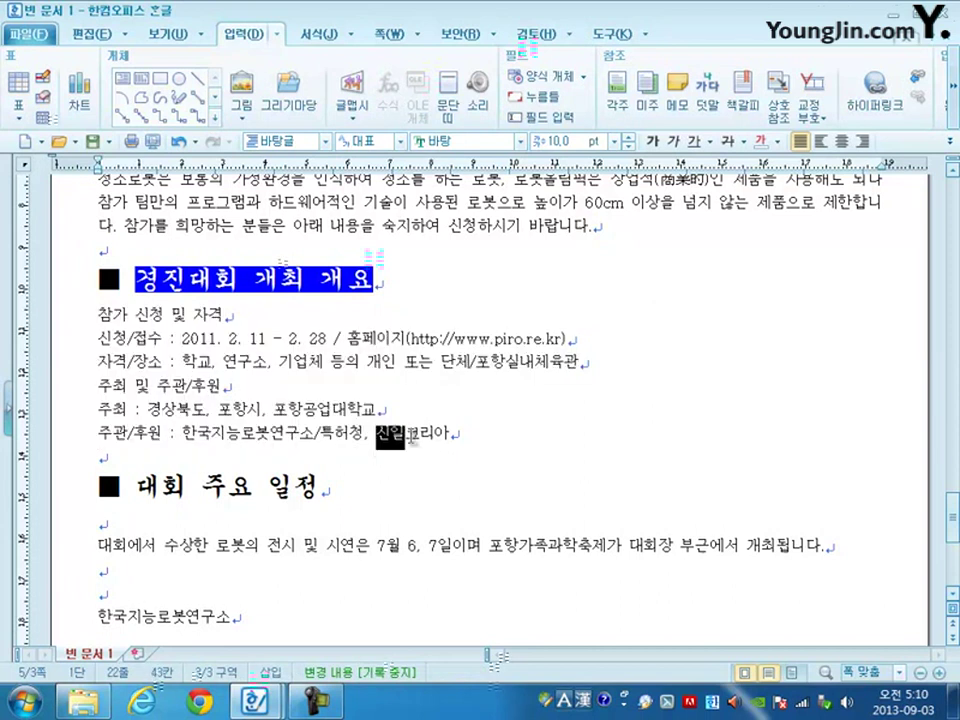
pyautogui.moveTo(84, 316); pyautogui.dragTo(514, 446)
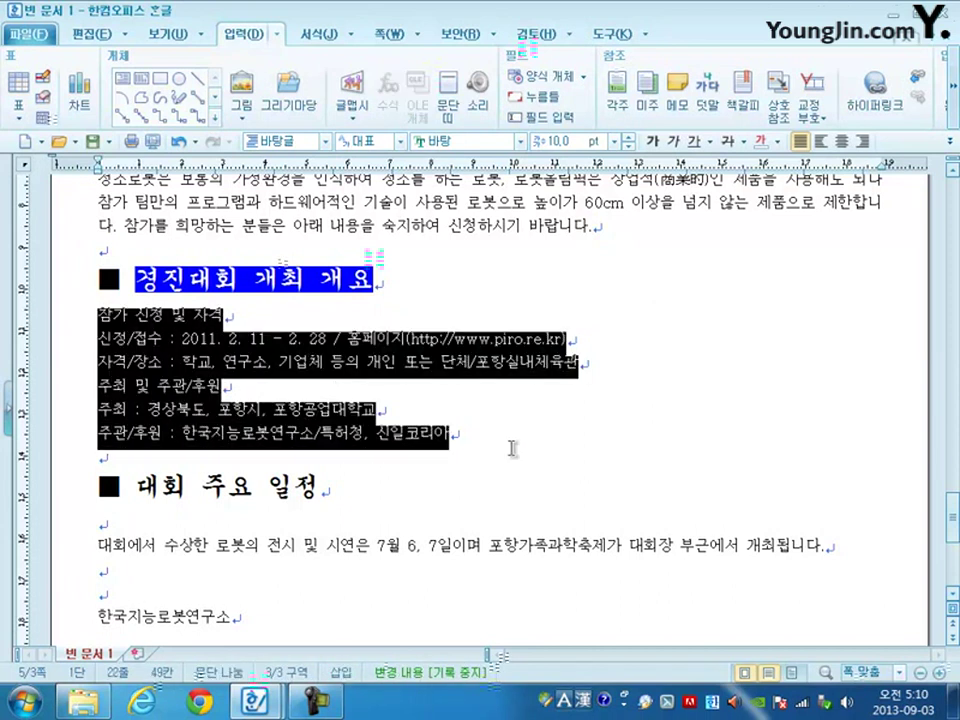
pyautogui.rightClick(141, 341)
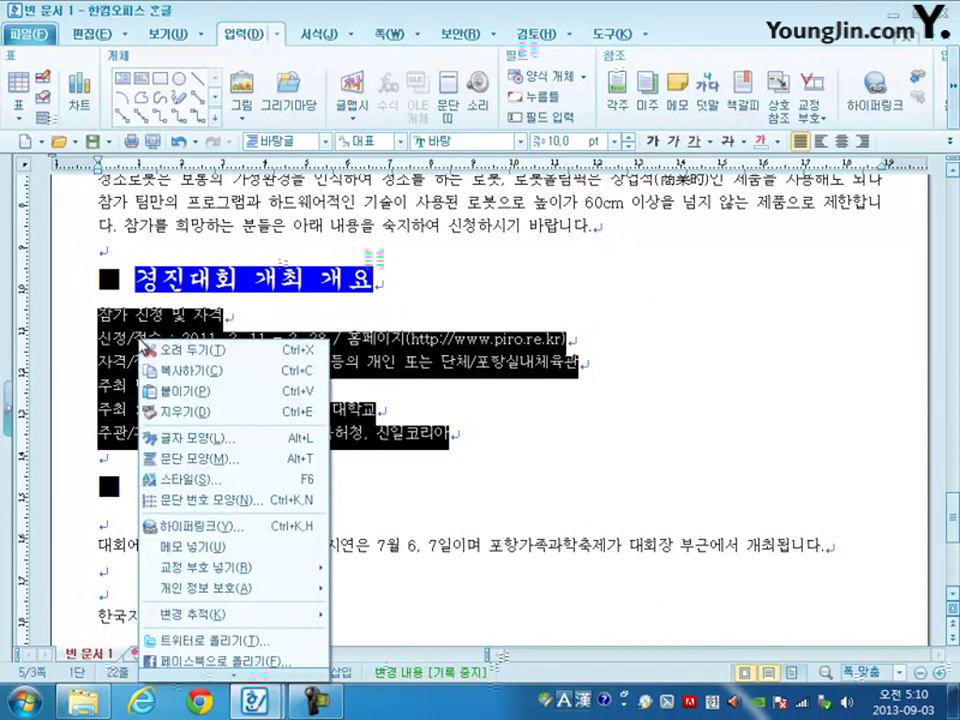
pyautogui.click(220, 500)
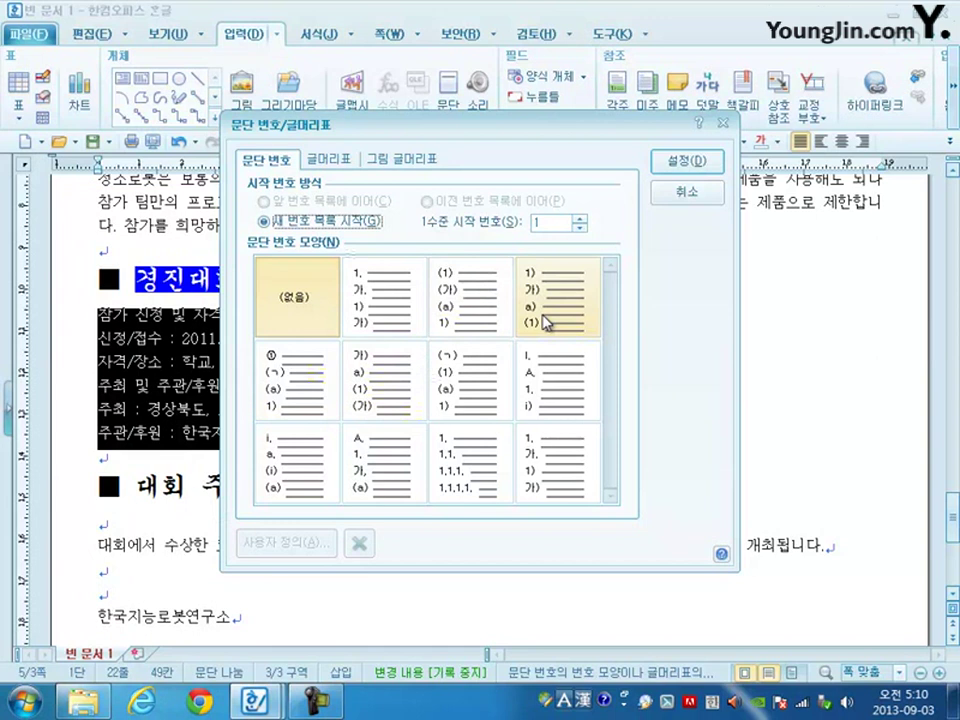
pyautogui.click(381, 380)
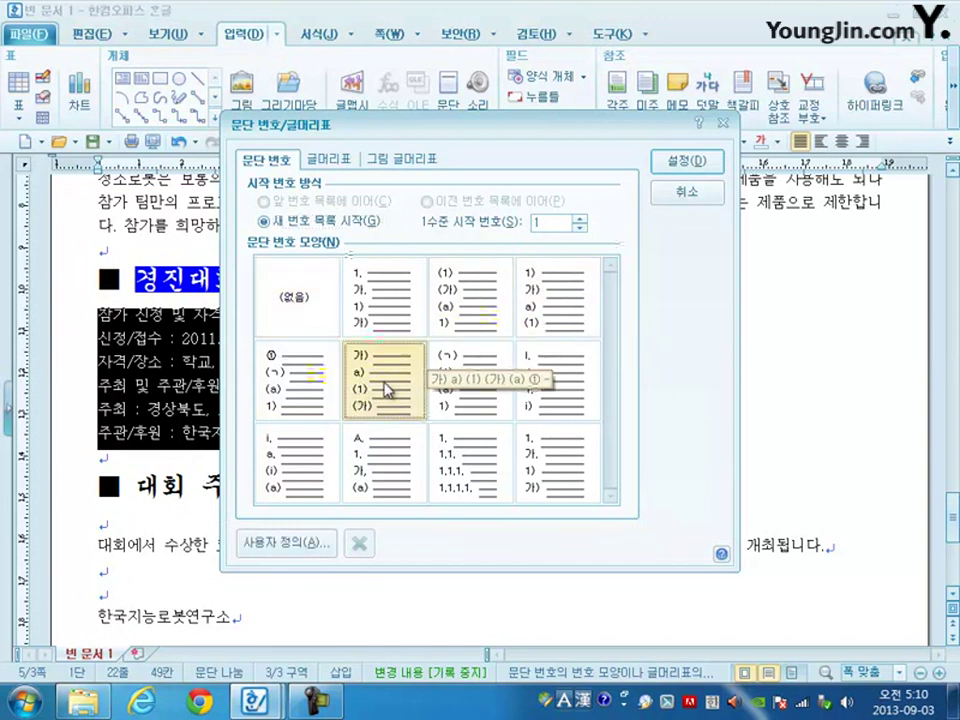
pyautogui.click(683, 161)
# Lower the 신청/접수, 자격/장소, 주최 and 주관/후원 lines by one numbering level.
pyautogui.click(129, 344)
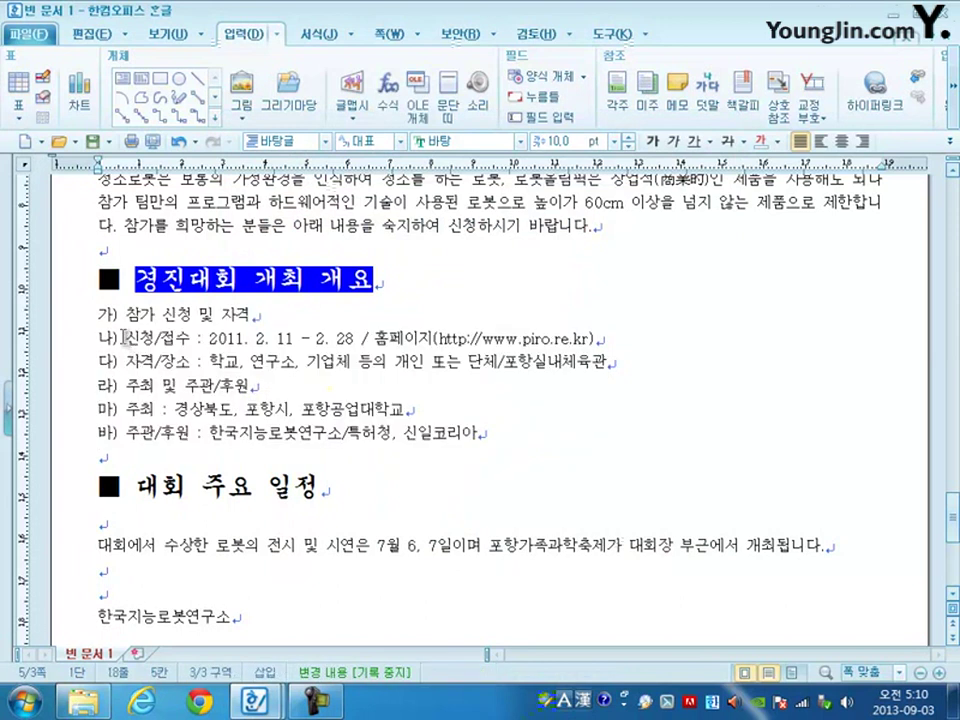
pyautogui.moveTo(129, 344); pyautogui.dragTo(175, 366)
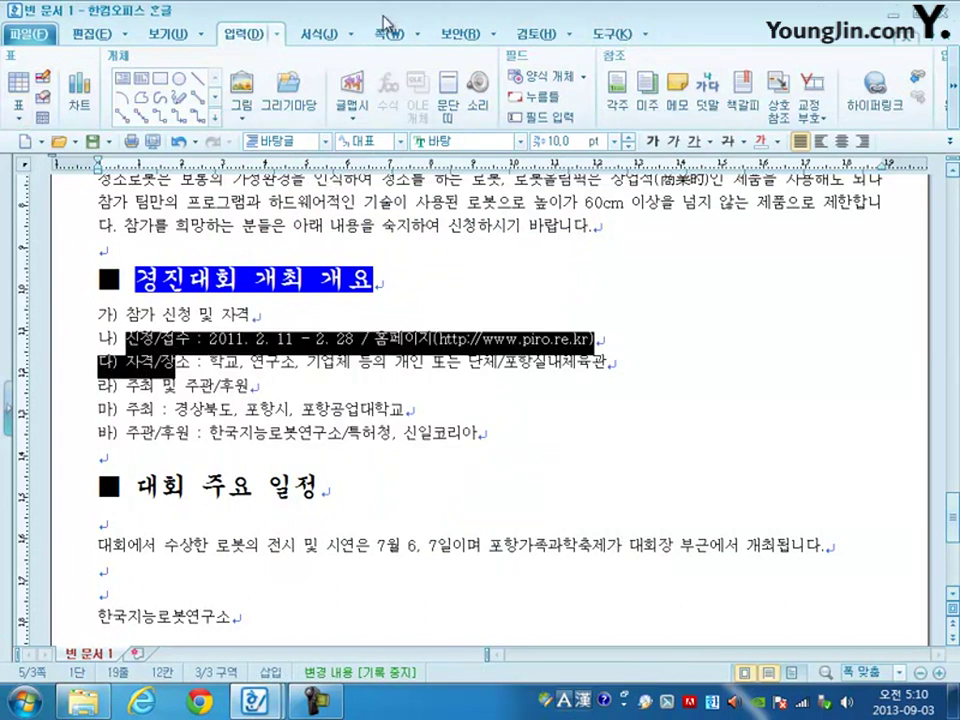
pyautogui.click(325, 37)
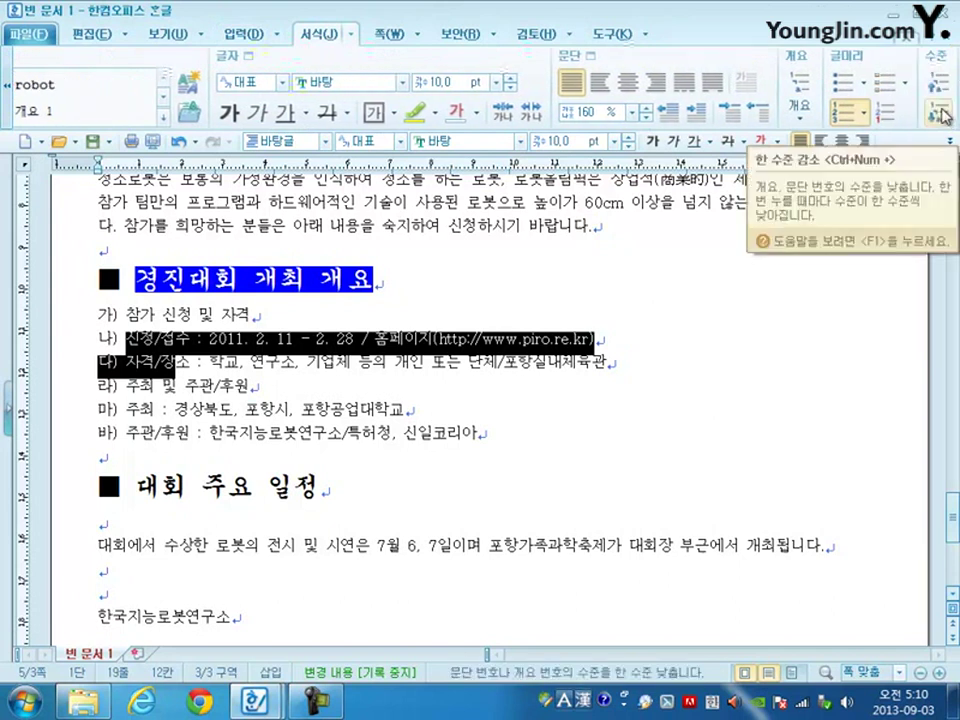
pyautogui.click(940, 113)
pyautogui.moveTo(125, 410); pyautogui.dragTo(178, 440)
pyautogui.press('ctrl+KP_Subtract')
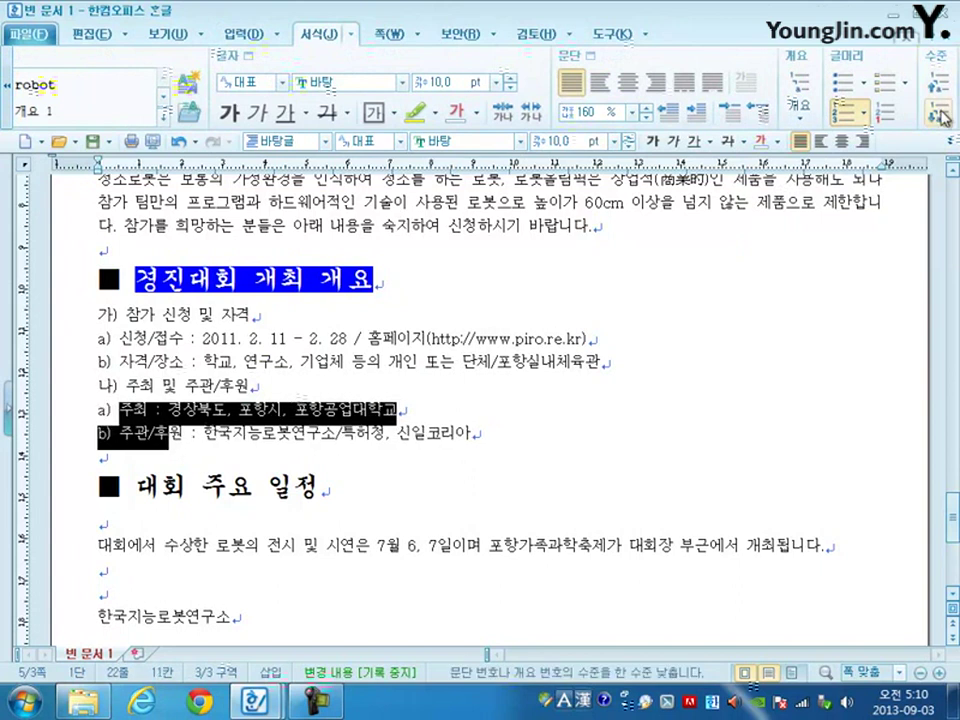
# Set the six numbered lines to a 15 pt left margin and 180% line spacing.
pyautogui.moveTo(127, 314); pyautogui.dragTo(245, 433)
pyautogui.rightClick(213, 349)
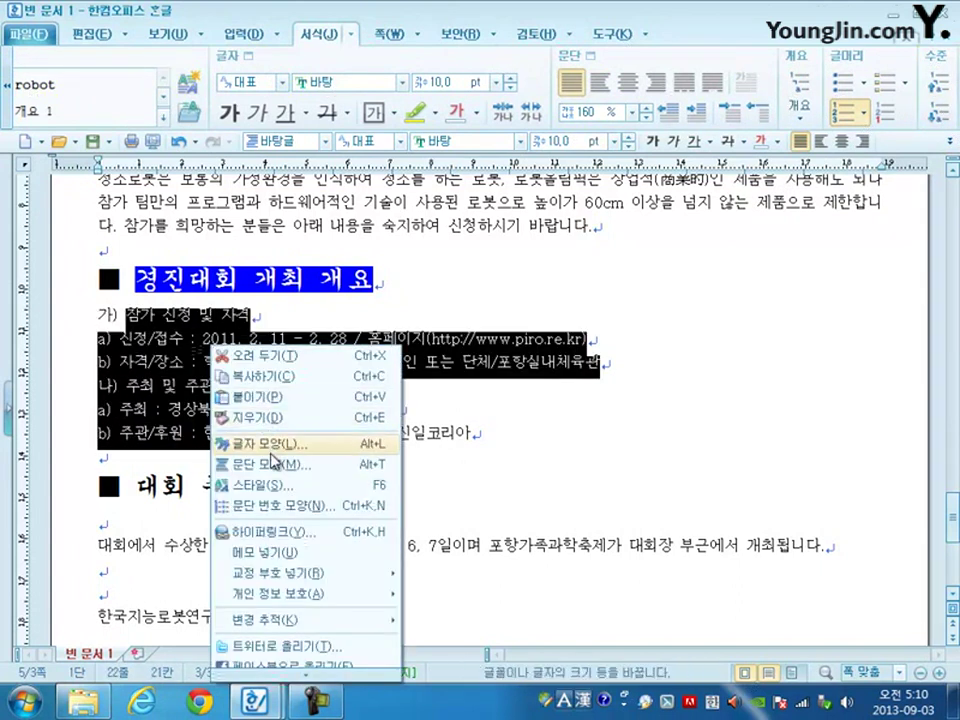
pyautogui.click(268, 462)
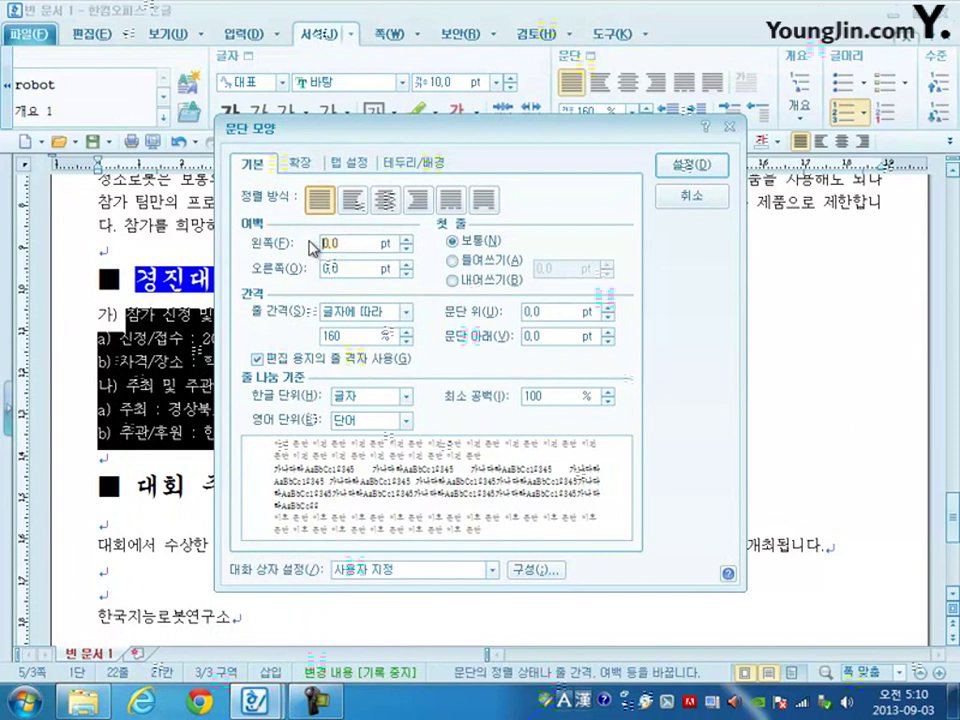
pyautogui.write('15')
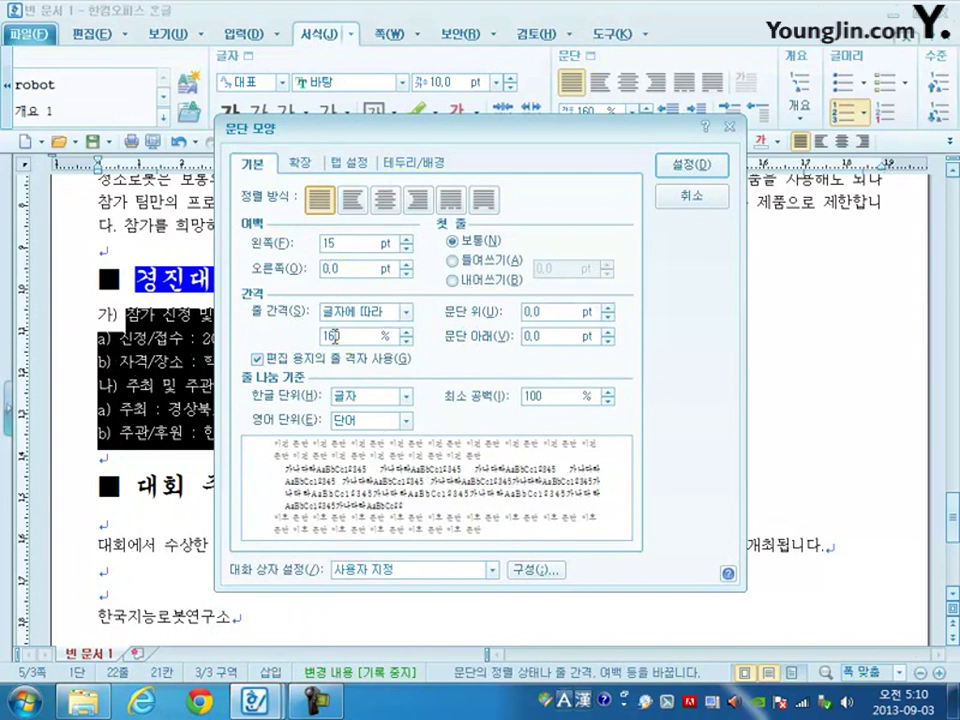
pyautogui.write('180')
pyautogui.press('Return')
pyautogui.click(168, 380)
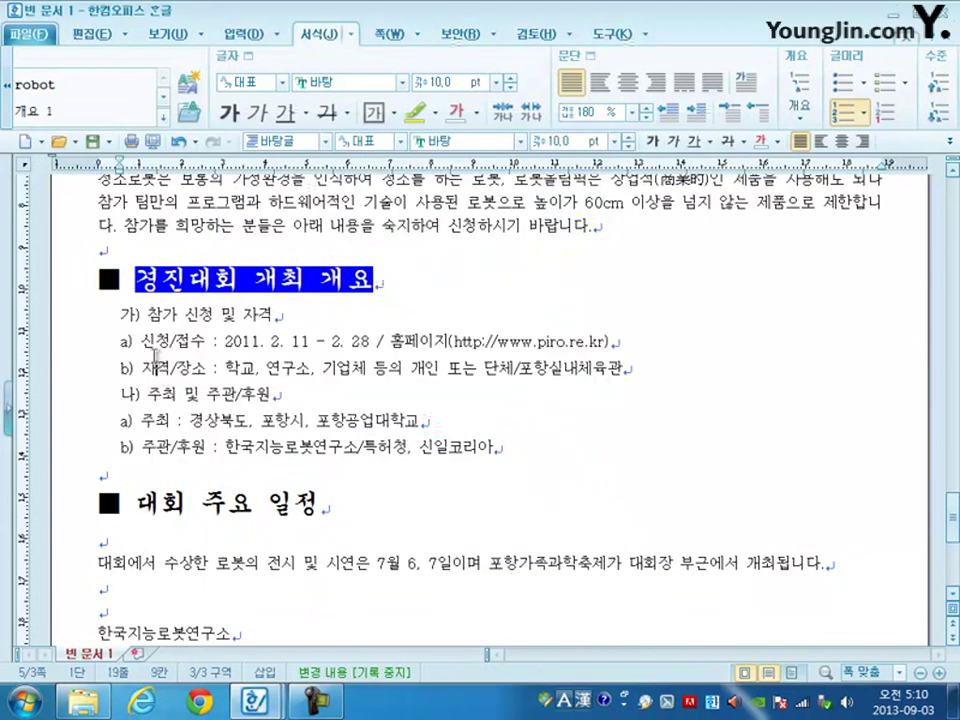
# Increase the left margin of the 신청/접수 and 자격/장소 sub-items so they sit indented under item 가).
pyautogui.moveTo(141, 341); pyautogui.dragTo(622, 368)
pyautogui.rightClick(175, 352)
pyautogui.click(232, 470)
pyautogui.click(320, 244)
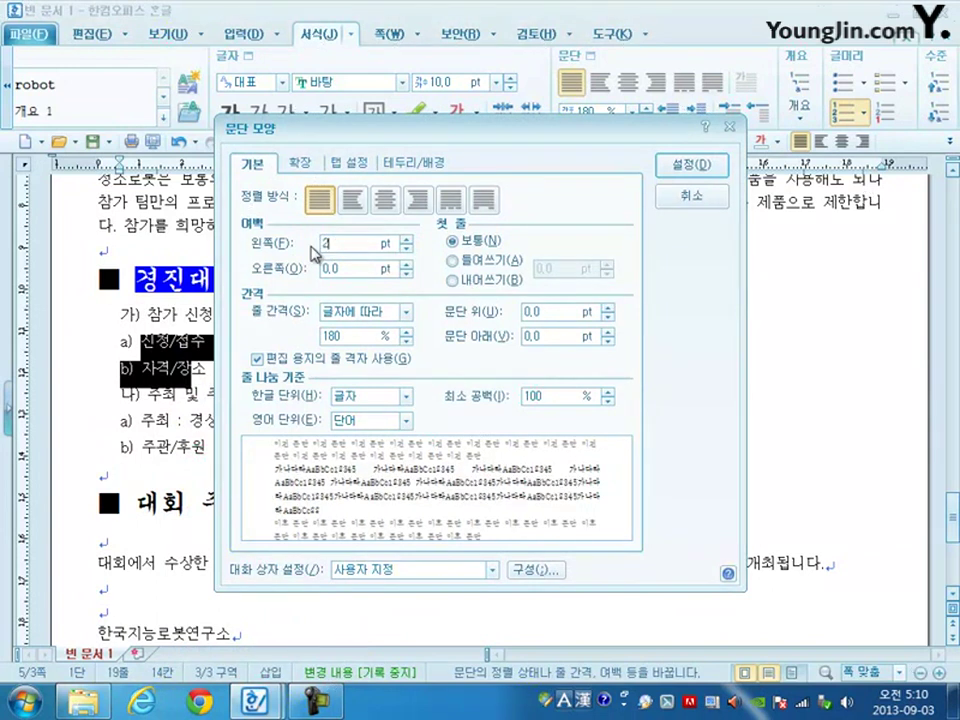
pyautogui.press('Return')
# Increase the left margin of the 주최 and 주관/후원 sub-items to match the indent of the 신청/접수 and 자격/장소 sub-items.
pyautogui.moveTo(138, 421); pyautogui.dragTo(183, 451)
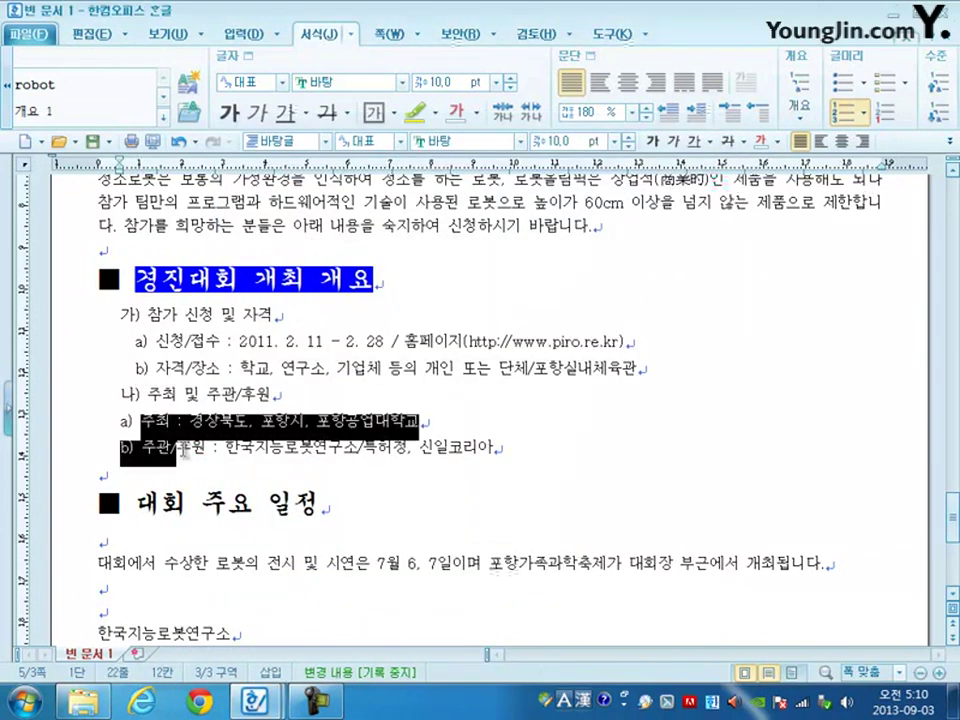
pyautogui.hotkey('alt', 'j')
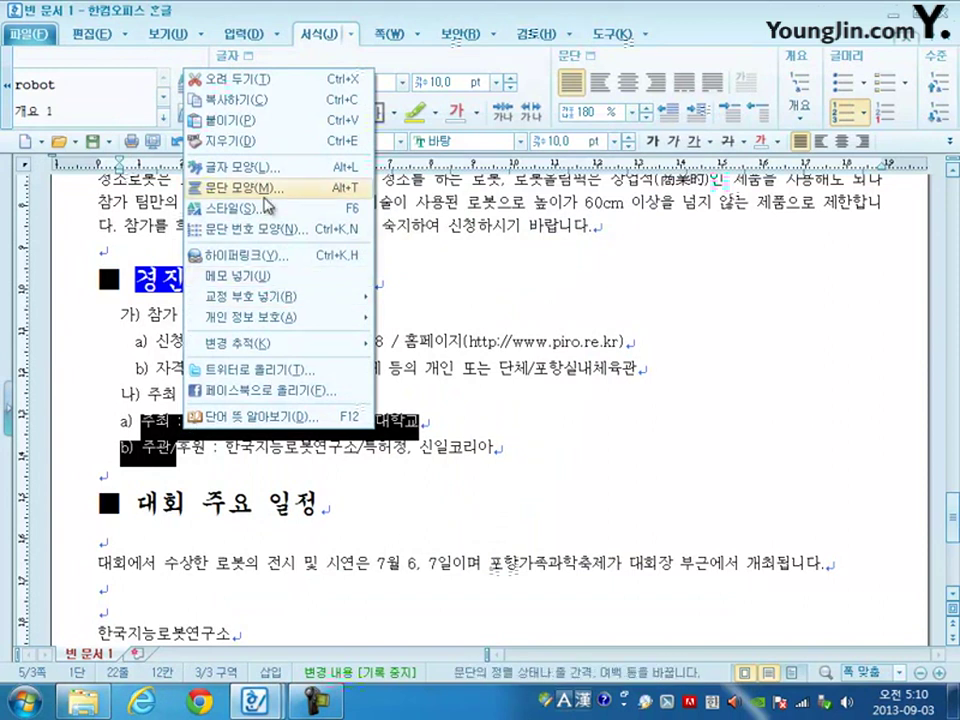
pyautogui.click(230, 186)
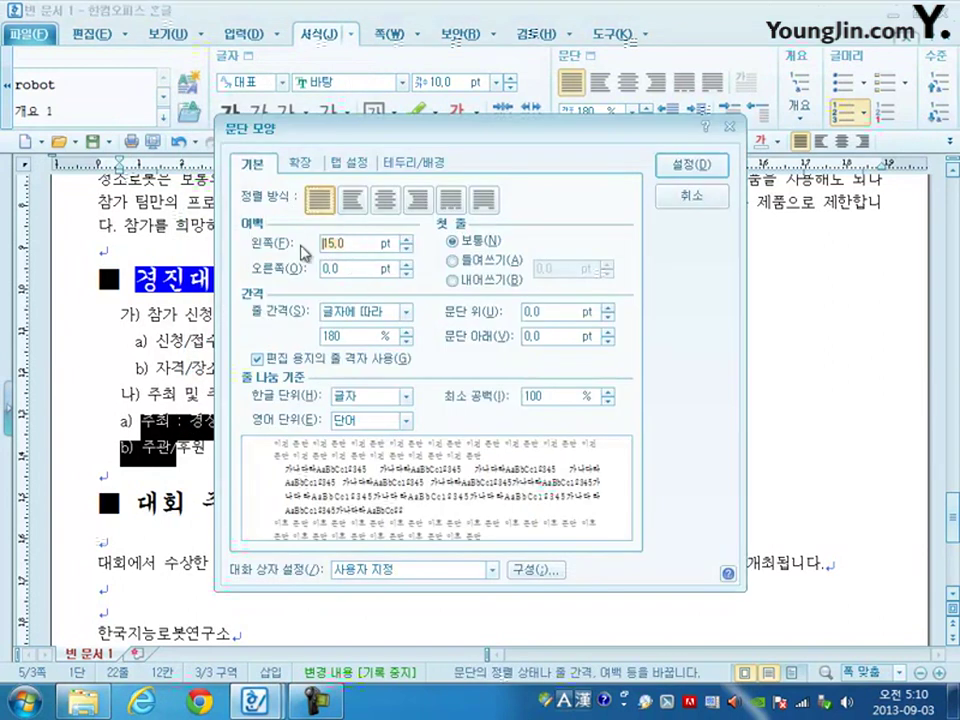
pyautogui.press('Return')
pyautogui.scroll(-1, 180, 470)
pyautogui.click(180, 470)
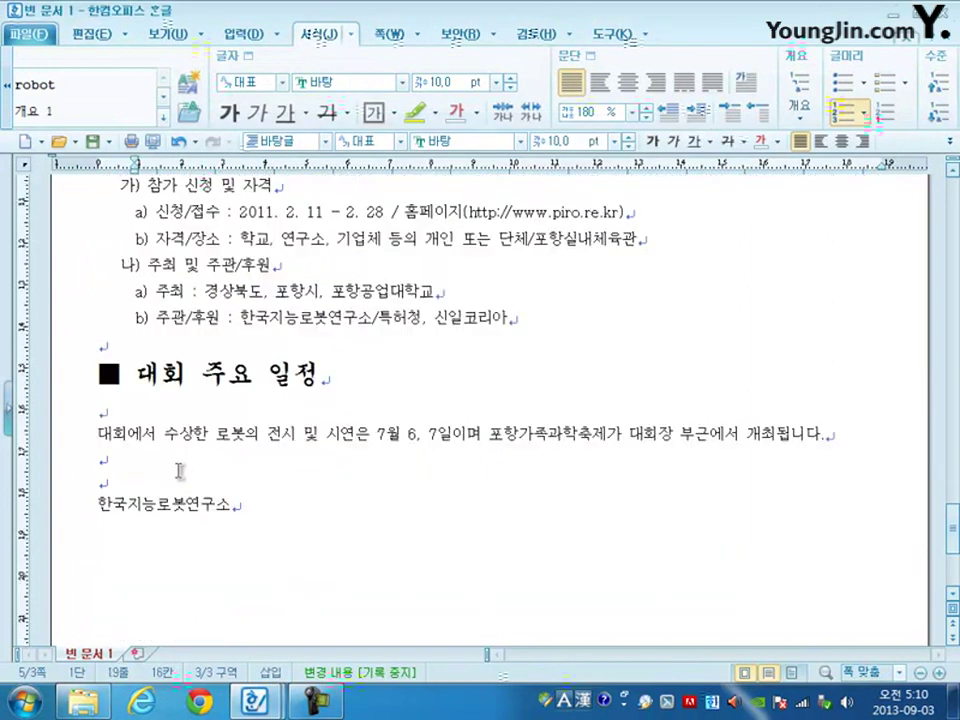
# Underline the heading text 대회 주요 일정.
pyautogui.moveTo(138, 377); pyautogui.dragTo(320, 380)
pyautogui.click(693, 141)
pyautogui.click(255, 338)
# Add hollow-circle emphasis marks above the word 일정 in the 대회 주요 일정 heading.
pyautogui.moveTo(268, 377); pyautogui.dragTo(318, 376)
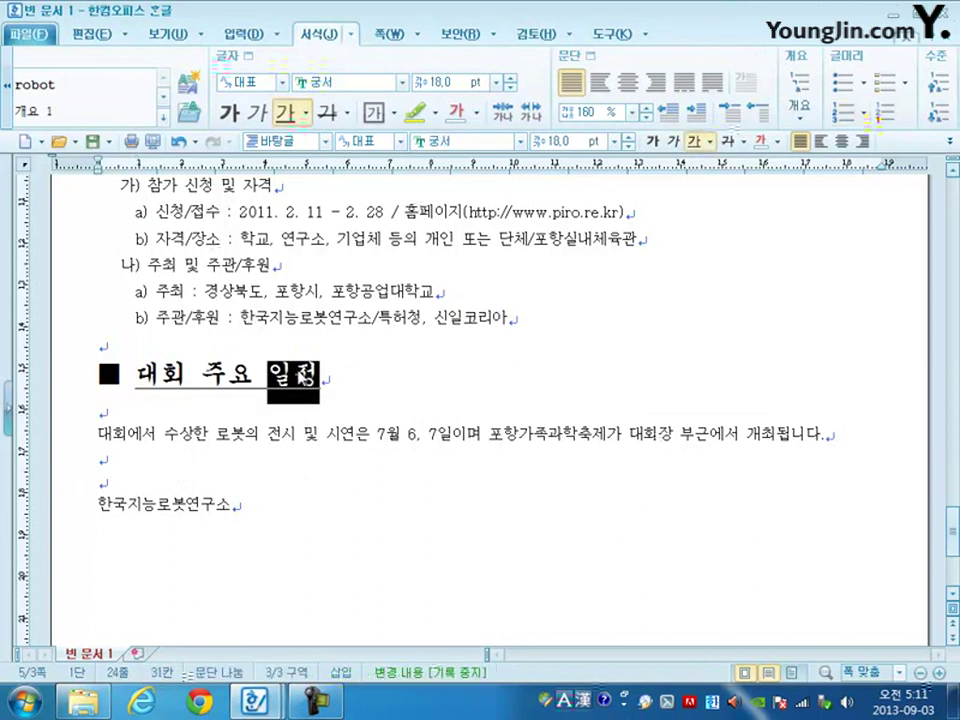
pyautogui.rightClick(300, 374)
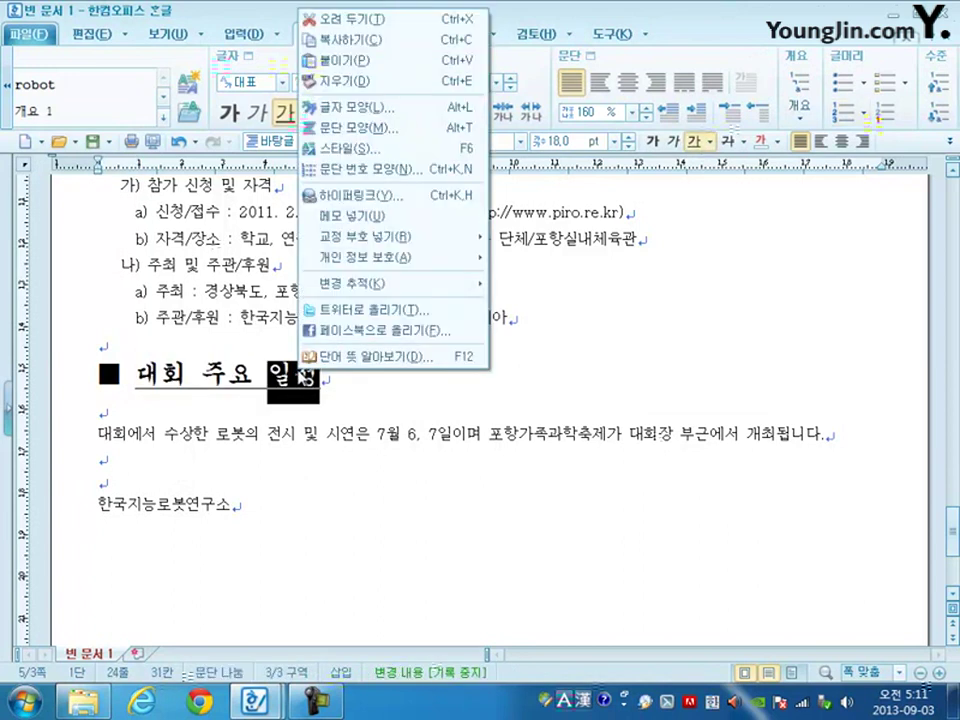
pyautogui.click(396, 112)
pyautogui.click(304, 186)
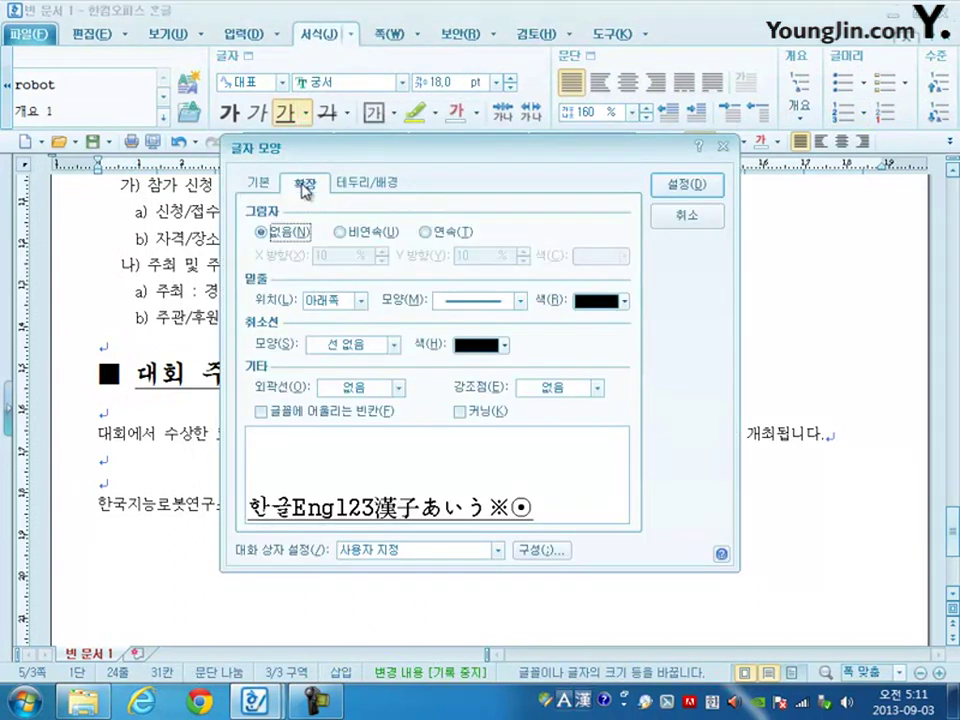
pyautogui.click(598, 389)
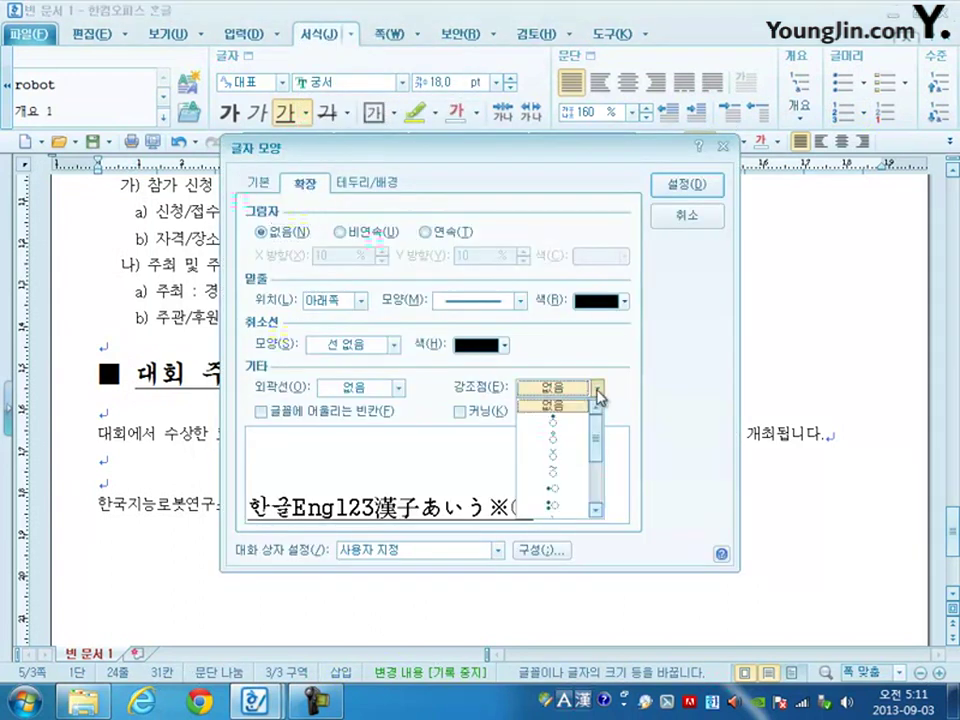
pyautogui.click(569, 440)
pyautogui.click(684, 184)
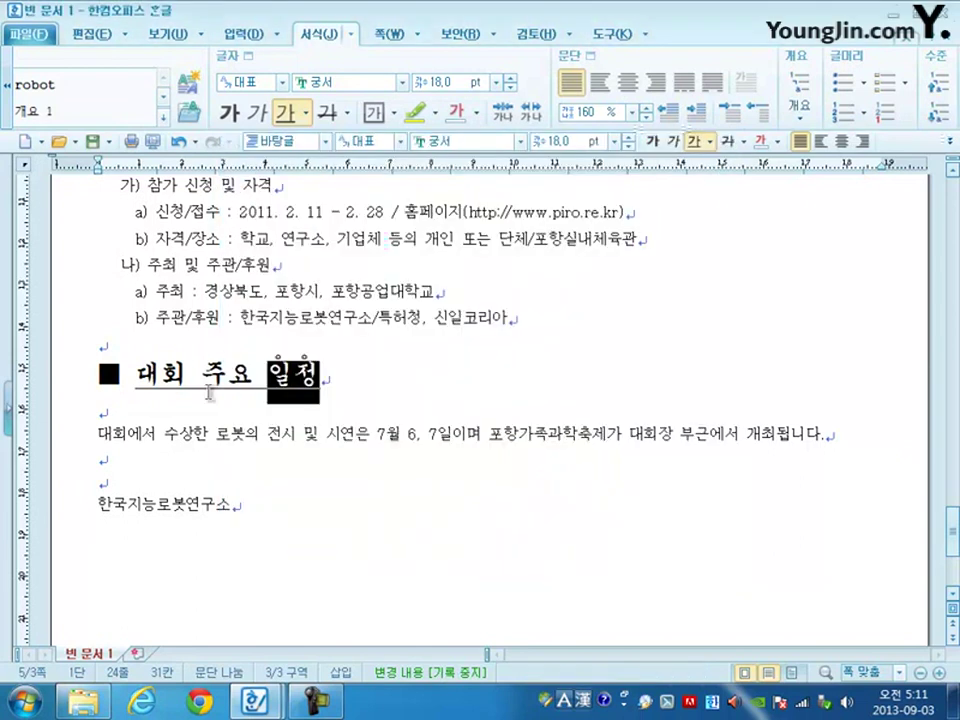
# Insert a table of 6 rows and 5 columns, treated as a character, on the empty line below the 대회 주요 일정 heading.
pyautogui.click(108, 414)
pyautogui.click(253, 37)
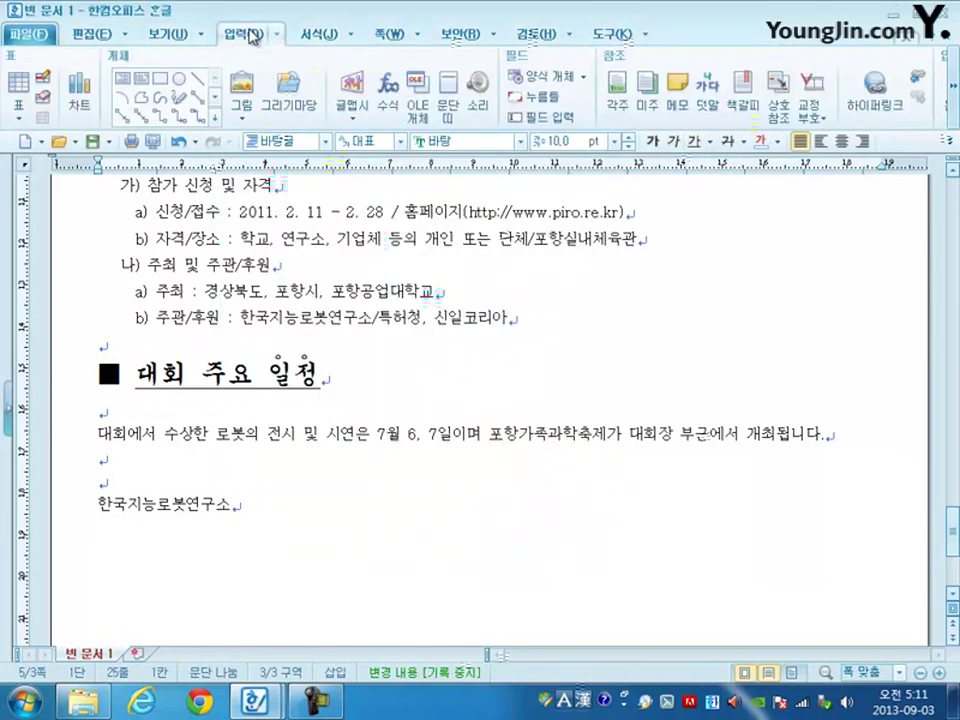
pyautogui.click(18, 82)
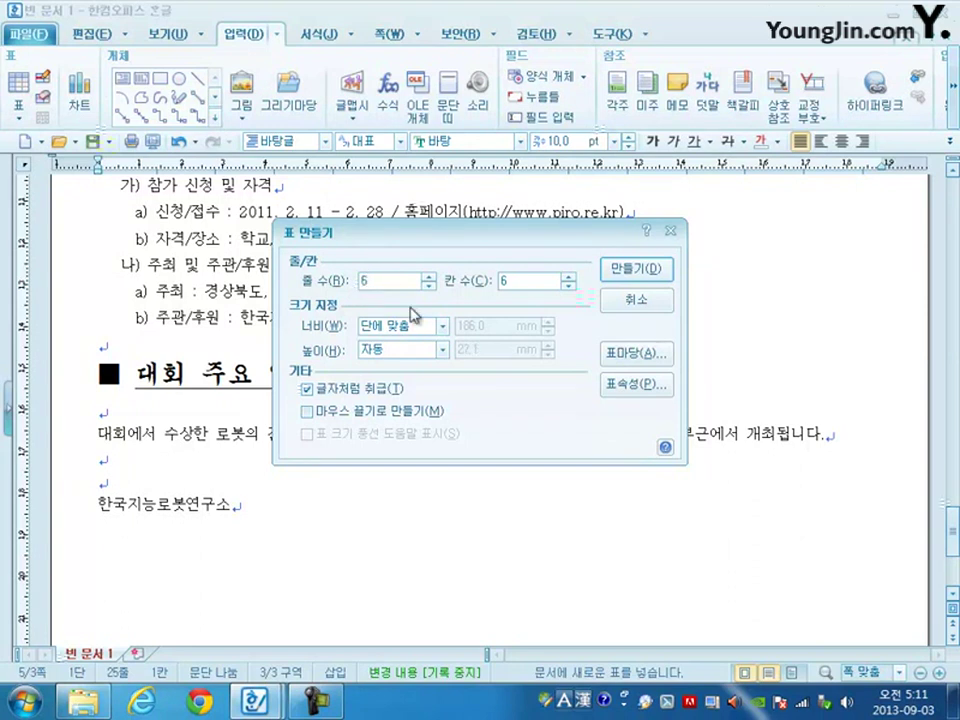
pyautogui.click(476, 286)
pyautogui.click(612, 270)
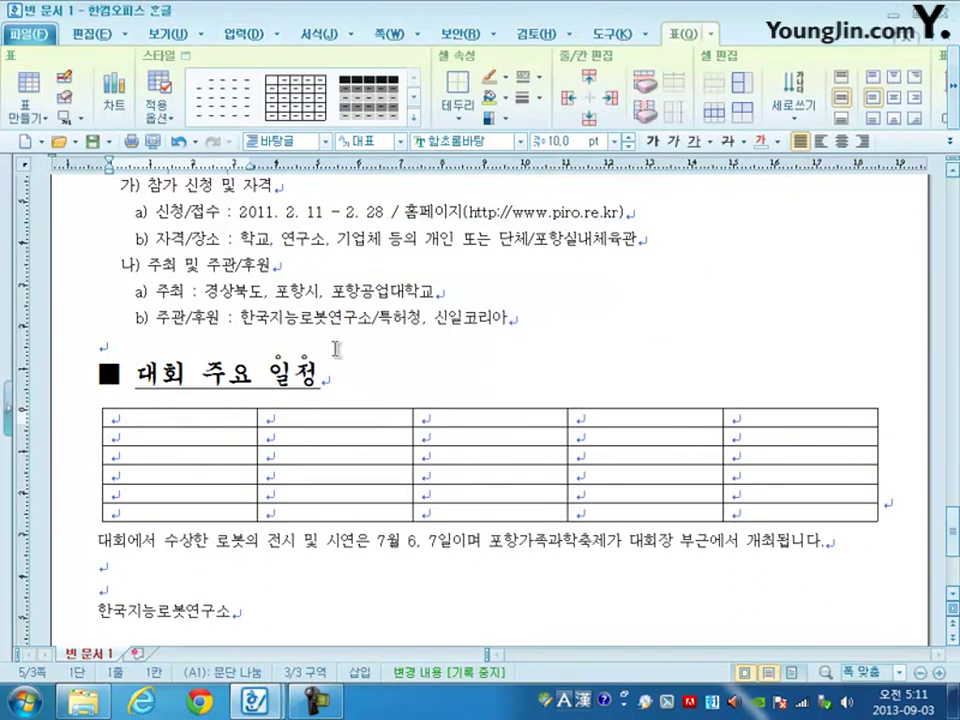
# Enter 구분, 신청 및 접수 and 서류 심사 결과 발표 in the first three cells of the table's first column.
pyautogui.write('구분')
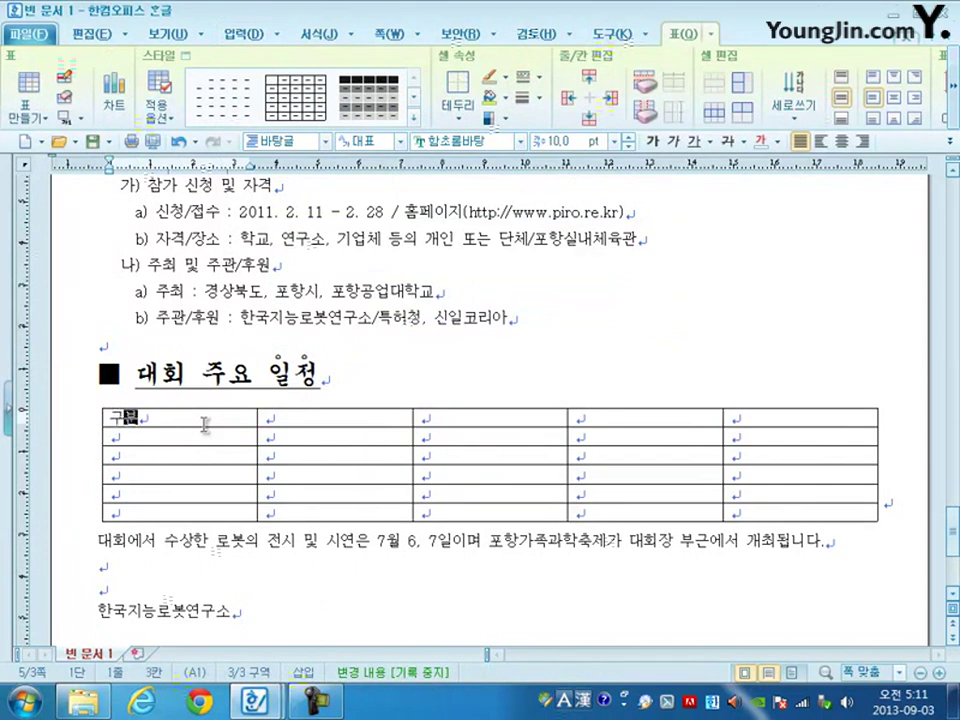
pyautogui.press('Down')
pyautogui.write('ㅅ신청 ㅁ')
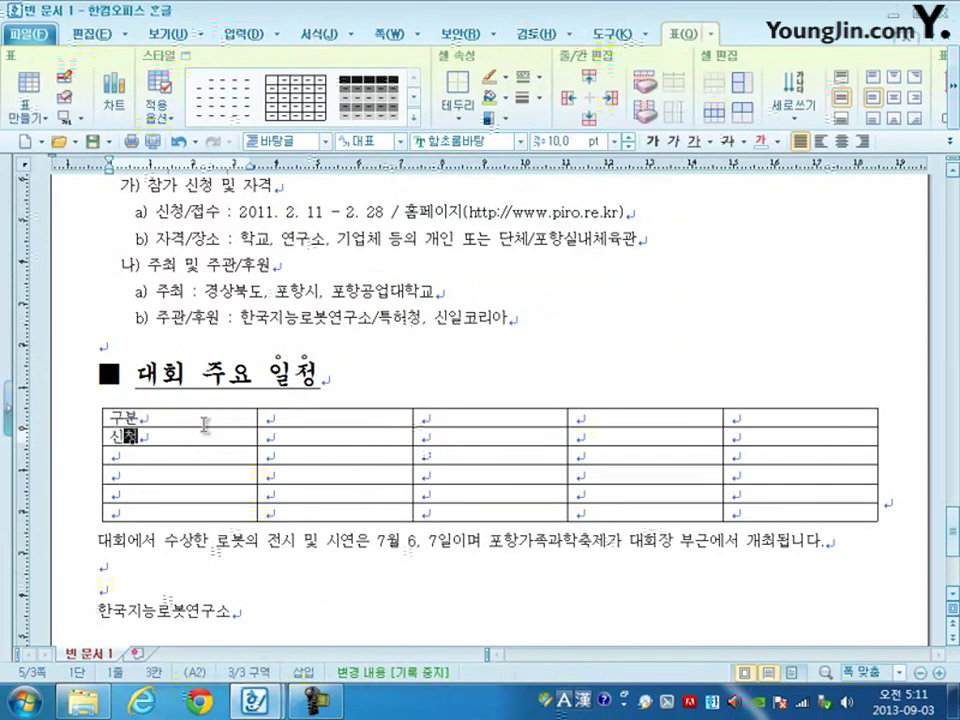
pyautogui.write('및 접수')
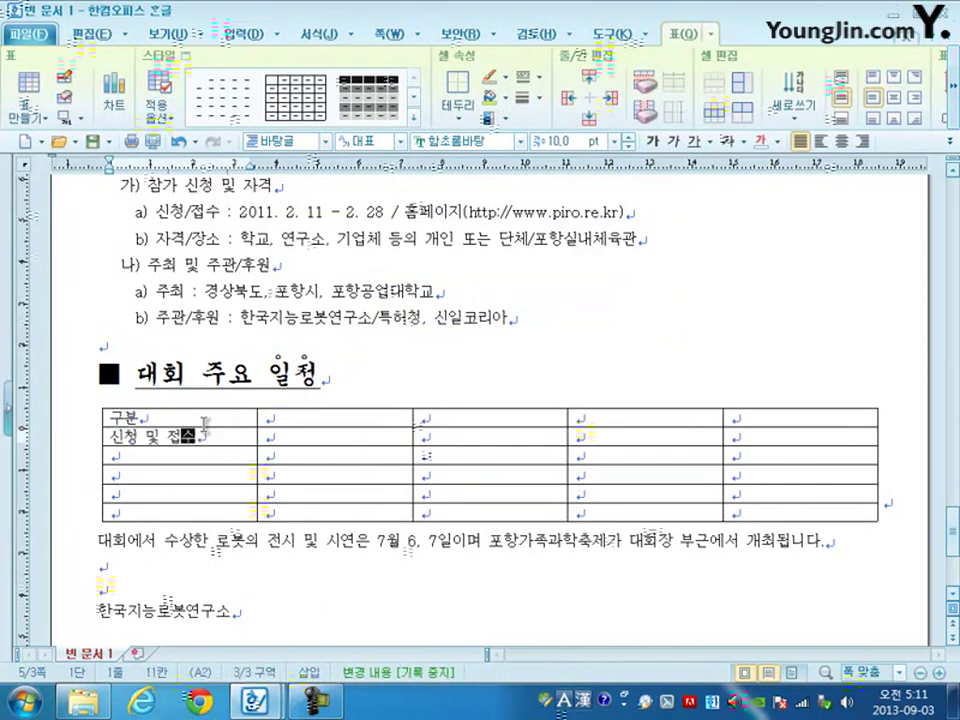
pyautogui.press('Down')
pyautogui.write('서류 심')
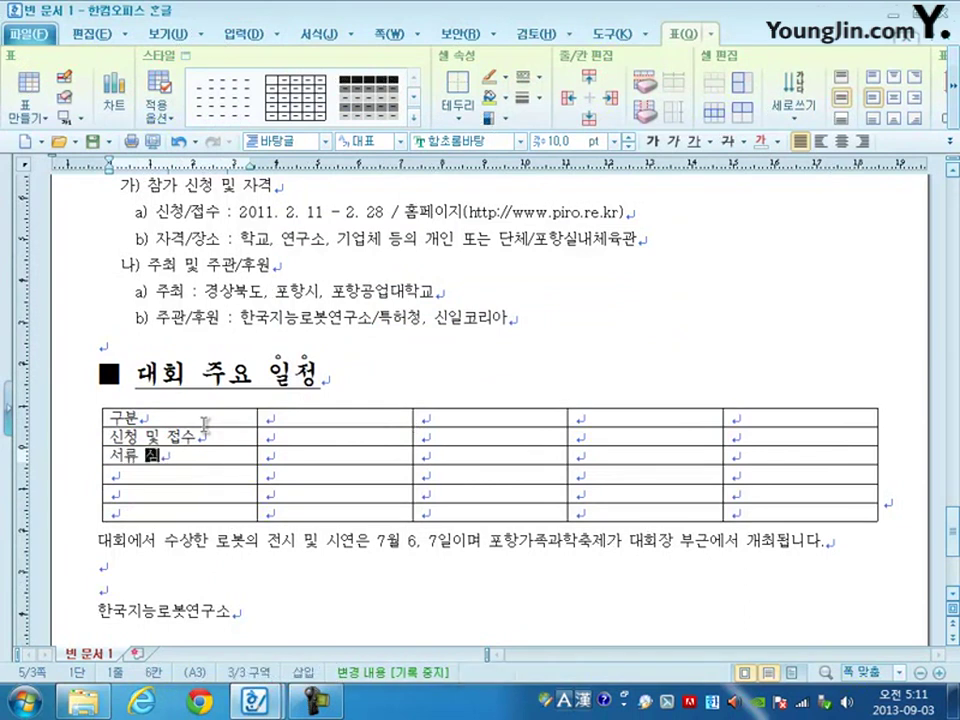
pyautogui.write('사 결과 ')
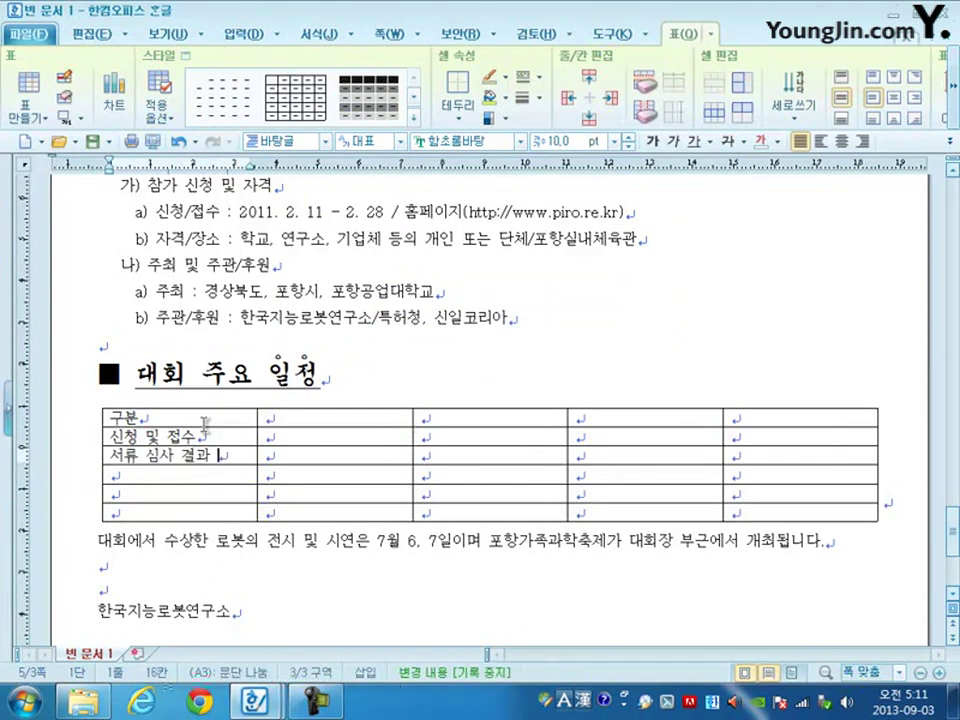
pyautogui.write('발표')
# Enter 본 심사/시연 and 시상식 in the fourth and fifth cells of the first column.
pyautogui.press('Down')
pyautogui.write('본 심사')
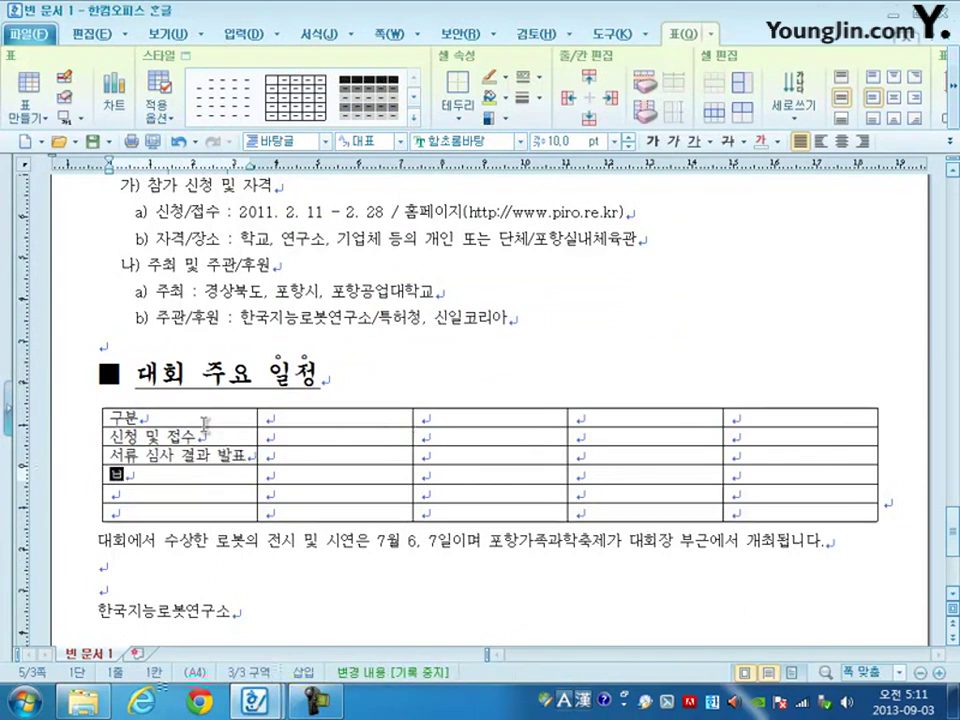
pyautogui.write('/시연')
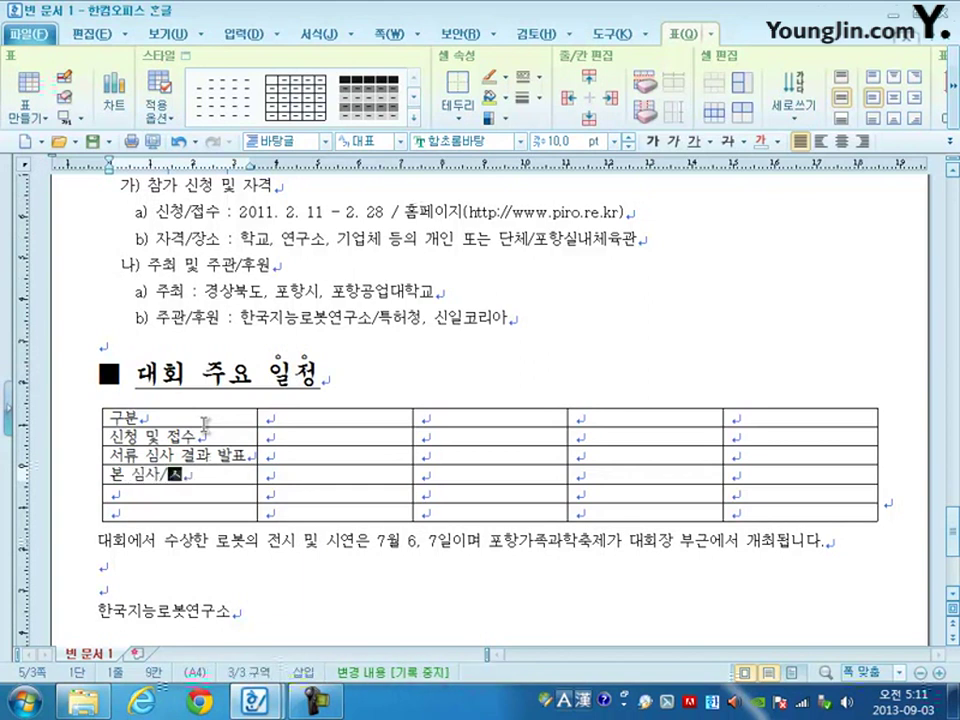
pyautogui.press('Down')
pyautogui.write('시상식')
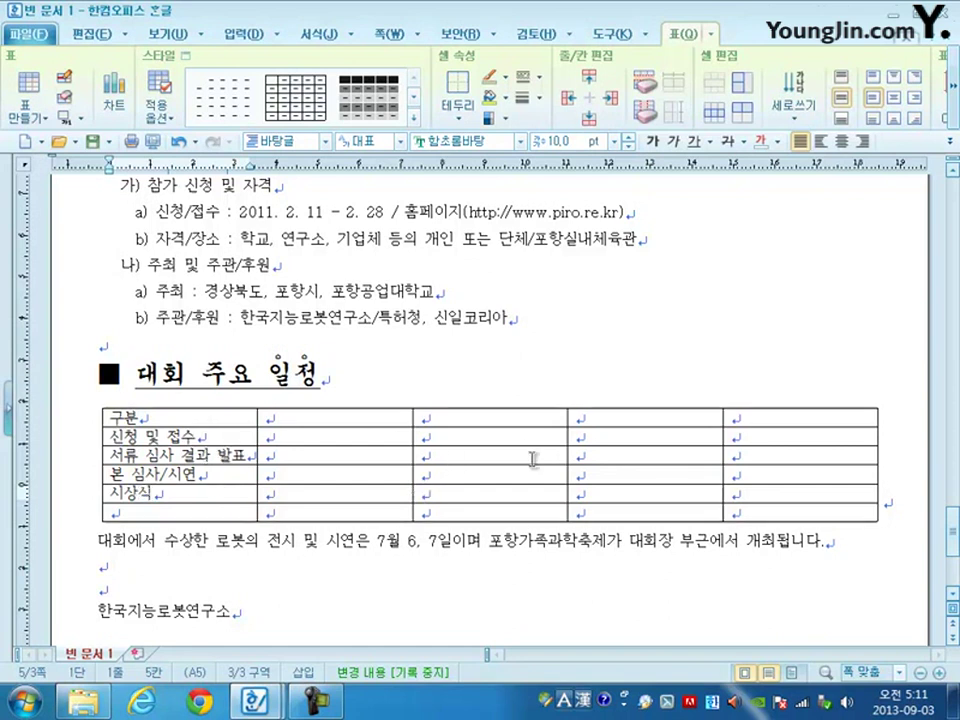
# Move the four entries below 구분 down one row, pasting them over the existing cells so the second row is empty.
pyautogui.moveTo(160, 436); pyautogui.dragTo(158, 497)
pyautogui.hotkey('ctrl', 'c')
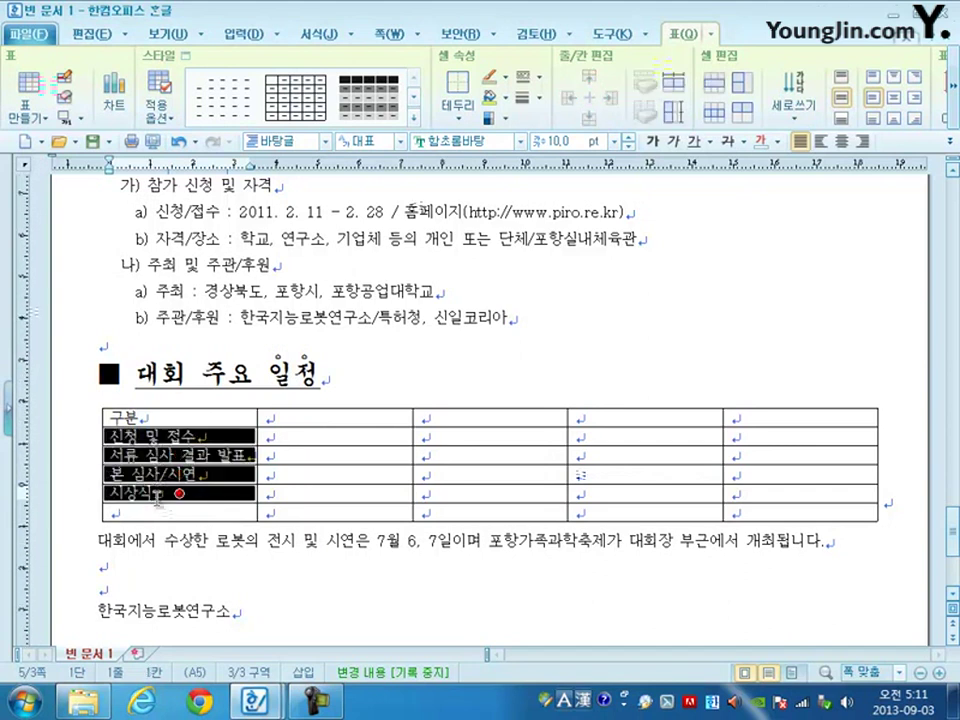
pyautogui.press('Delete')
pyautogui.click(131, 455)
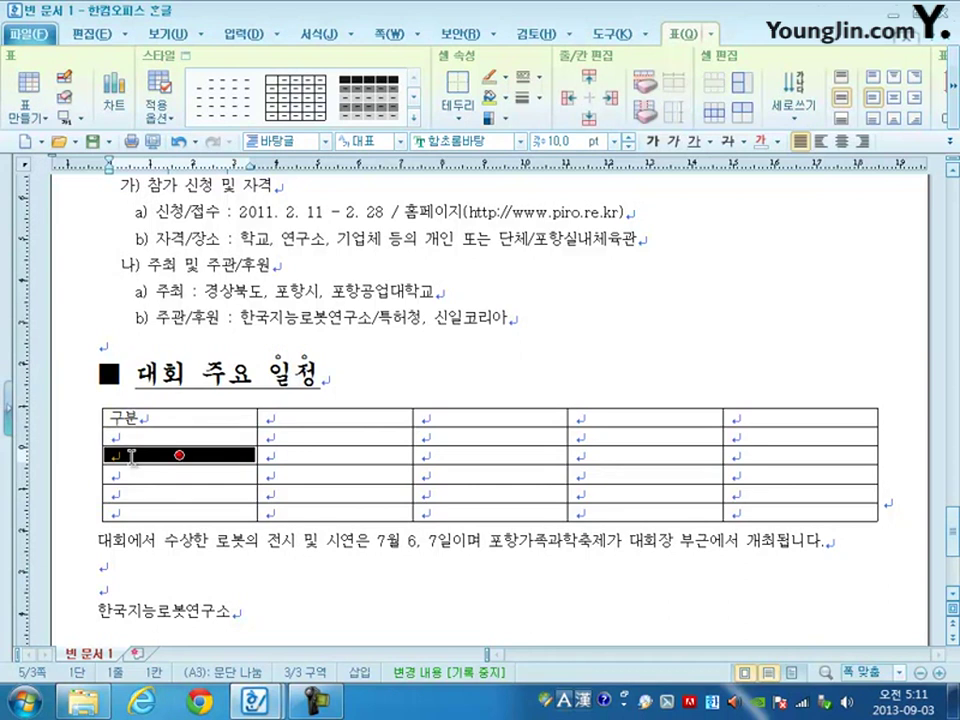
pyautogui.hotkey('ctrl', 'v')
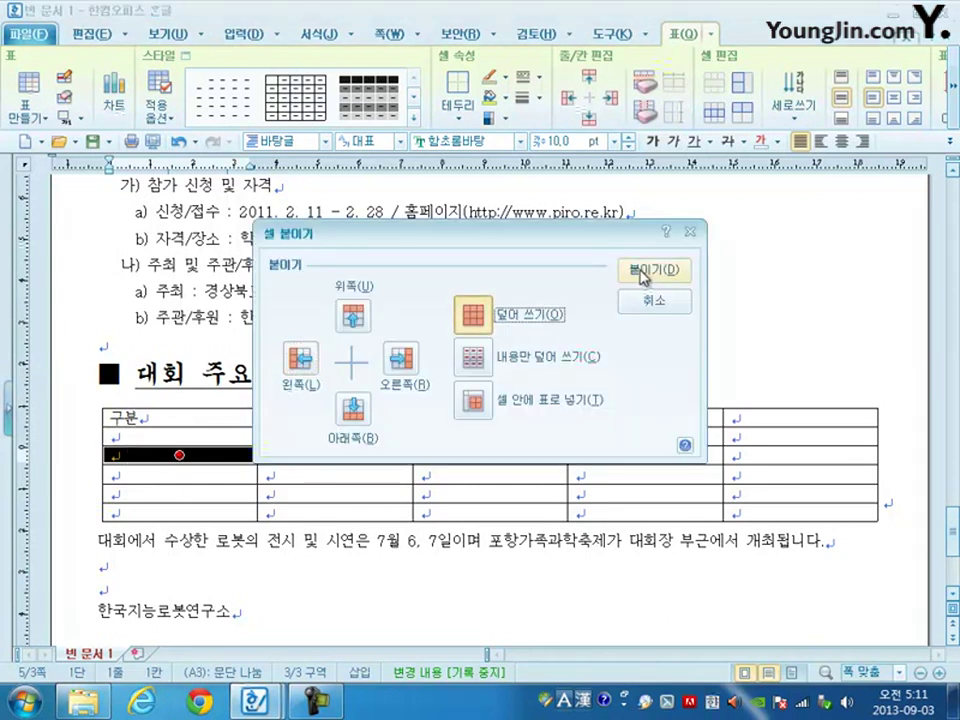
pyautogui.click(643, 270)
# Merge the 구분 cell with the empty cell below it, and merge the top two cells of the second column.
pyautogui.moveTo(241, 413); pyautogui.dragTo(241, 432)
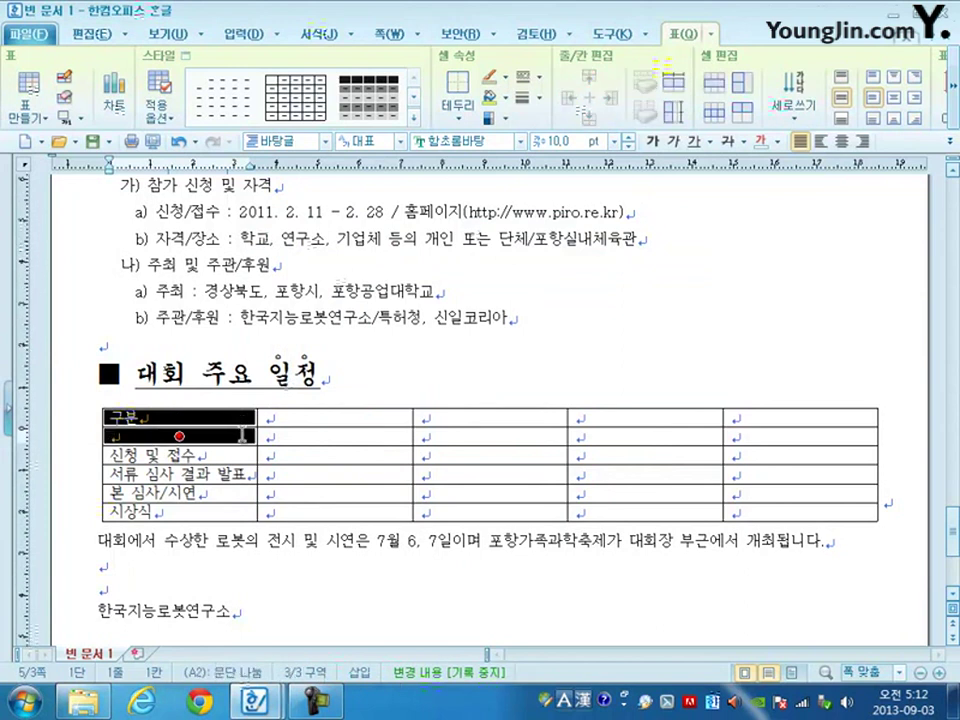
pyautogui.press('m')
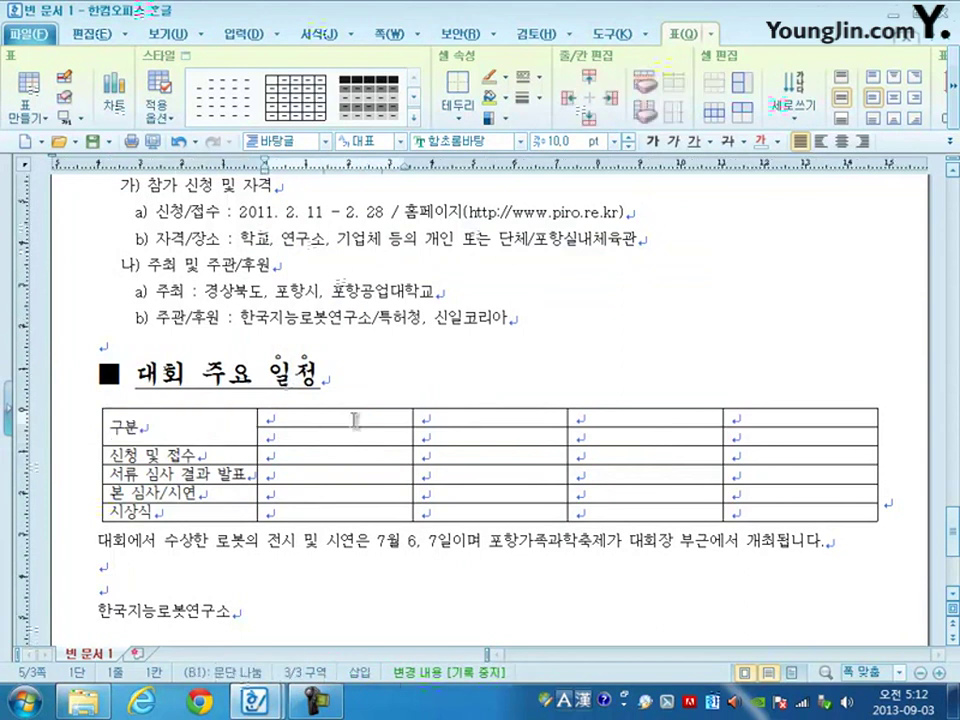
pyautogui.moveTo(345, 417); pyautogui.dragTo(354, 437)
pyautogui.press('m')
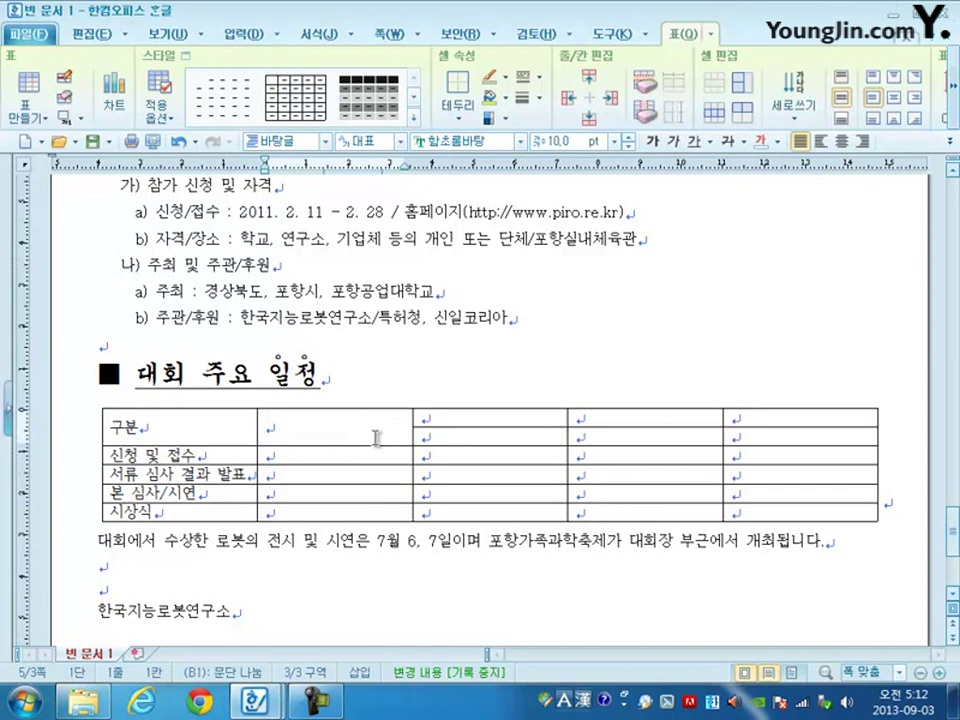
# Merge the last three cells of the first row into one, and merge the bottom four cells of the last column.
pyautogui.moveTo(430, 418); pyautogui.dragTo(740, 418)
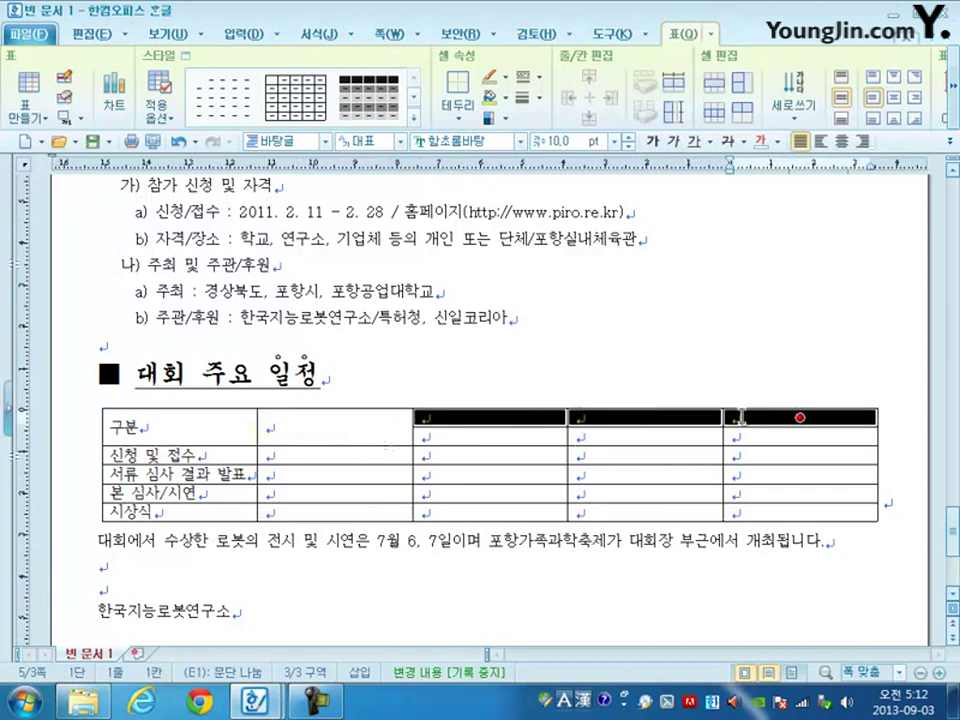
pyautogui.press('m')
pyautogui.moveTo(793, 440); pyautogui.dragTo(795, 514)
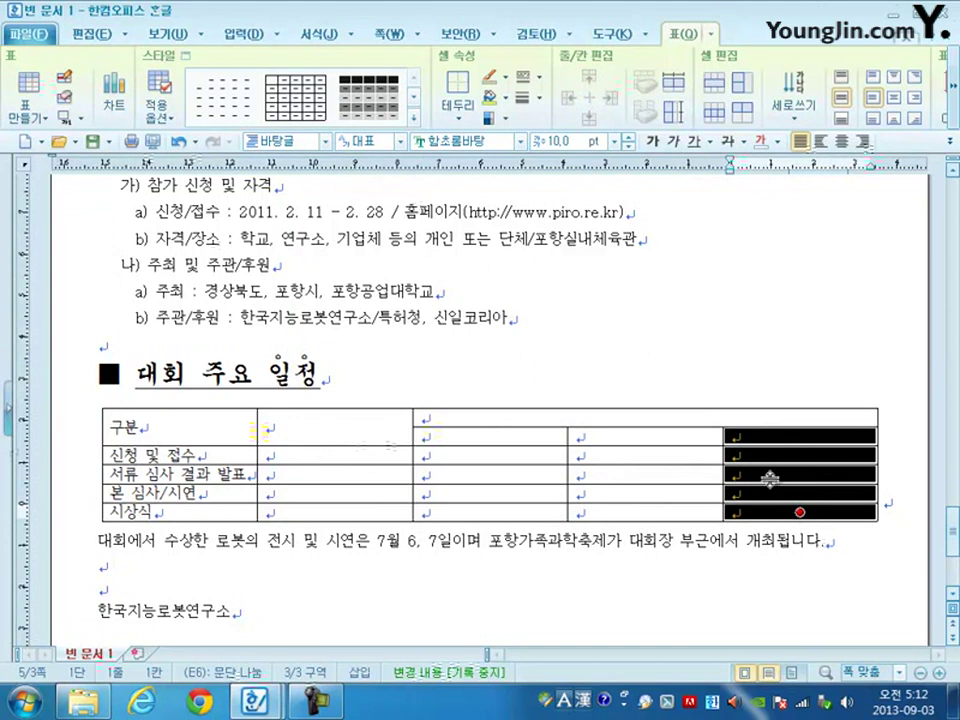
pyautogui.moveTo(797, 454); pyautogui.dragTo(800, 512)
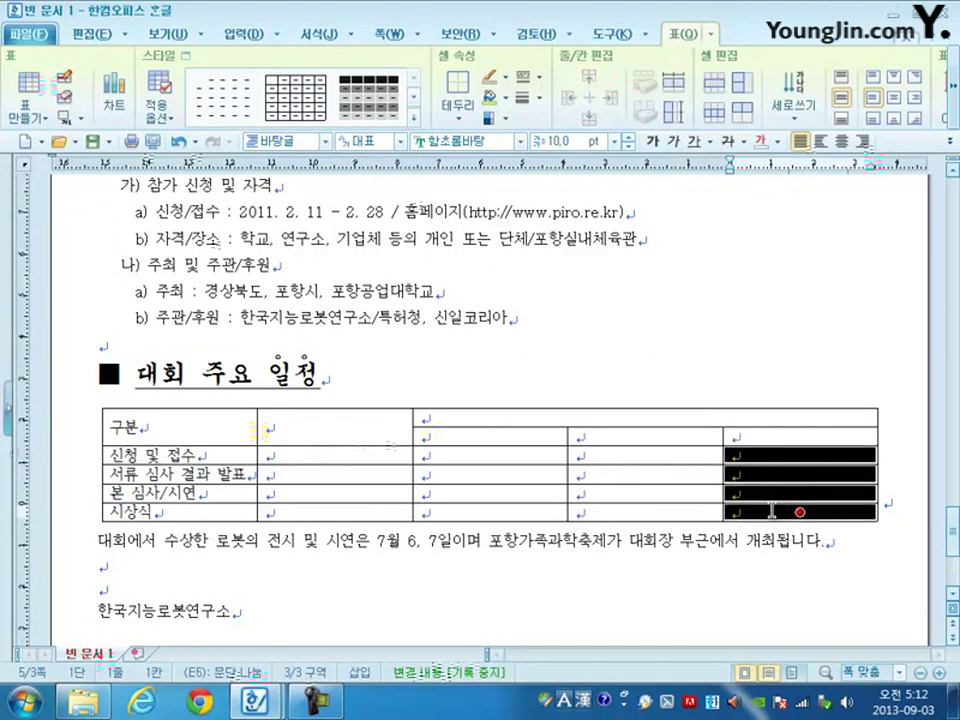
pyautogui.press('m')
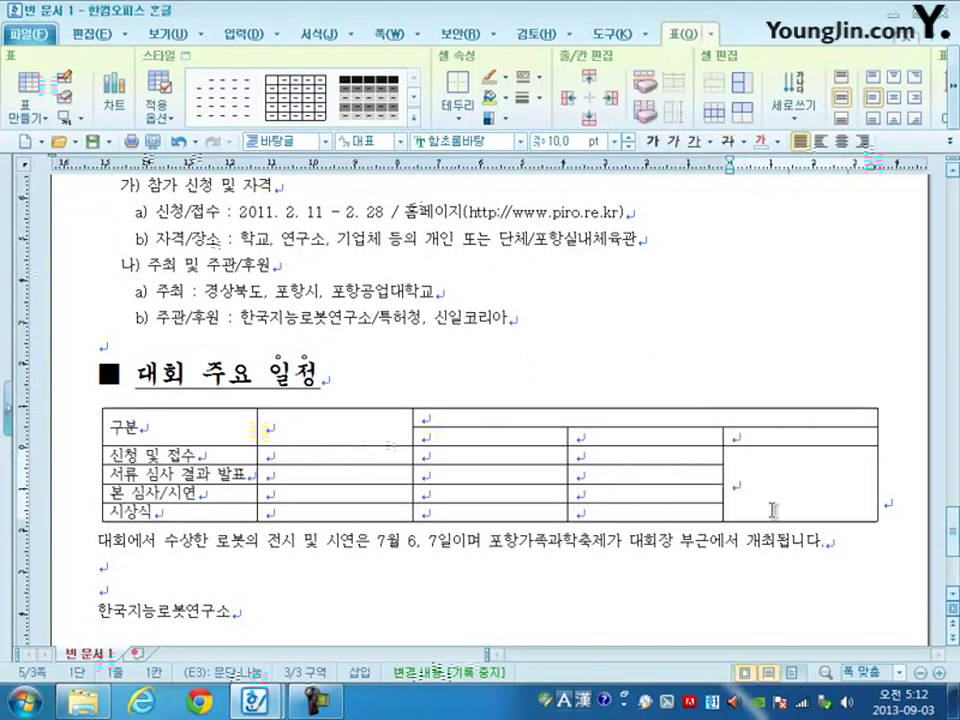
# Head the schedule table's second column 기간 and enter 2. 11 - 2.28 in the 신청 및 접수 row.
pyautogui.click(361, 427)
pyautogui.write('기간')
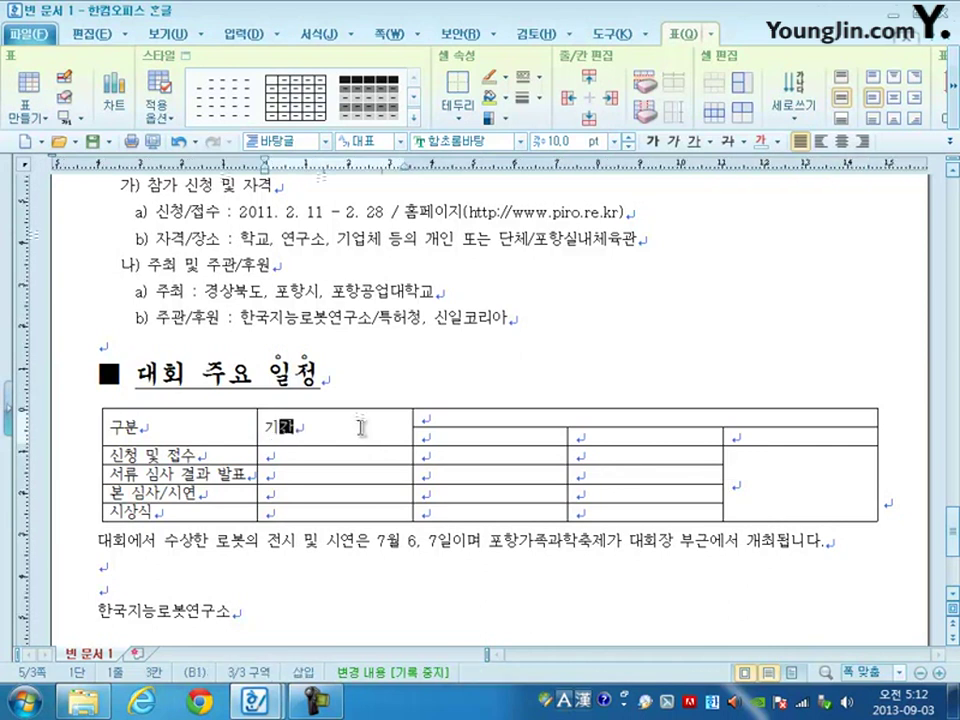
pyautogui.press('Down')
pyautogui.write('2. 11')
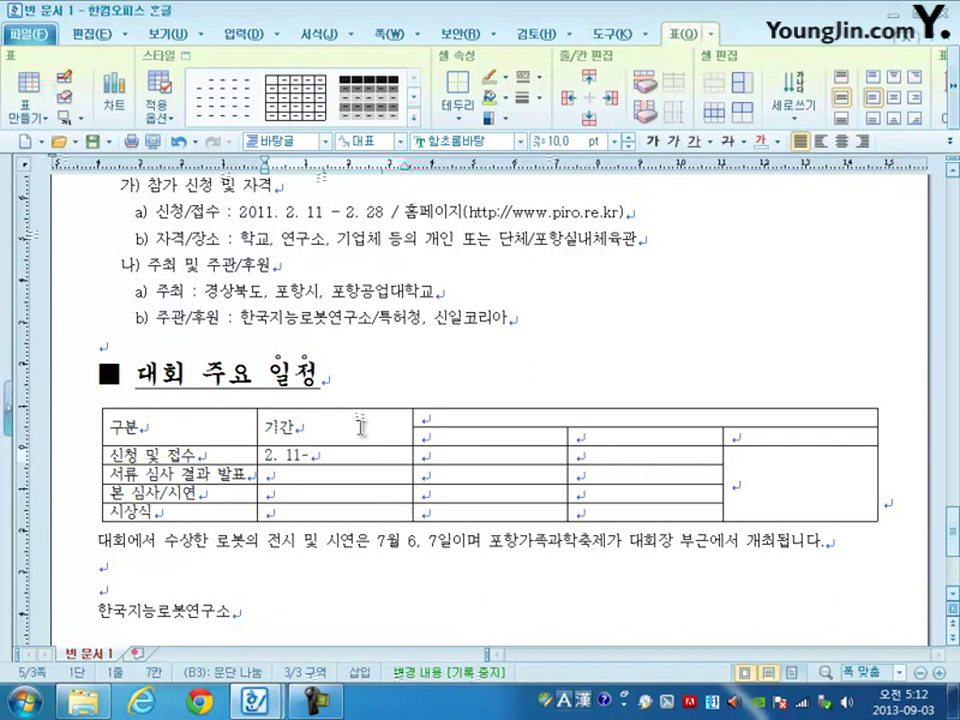
pyautogui.write(' - 2.')
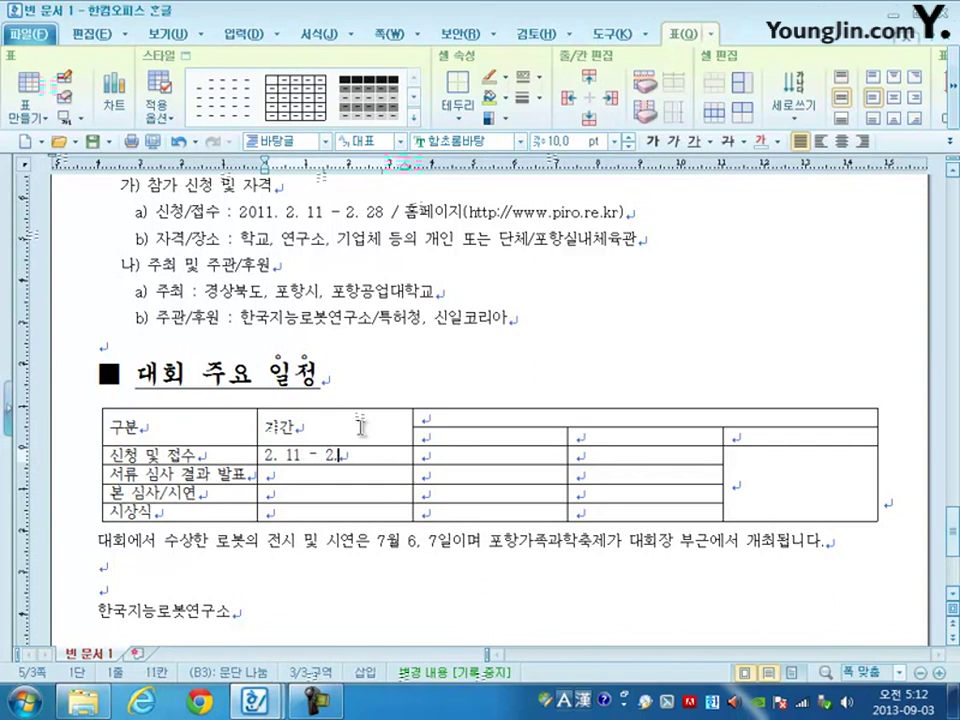
pyautogui.write('28')
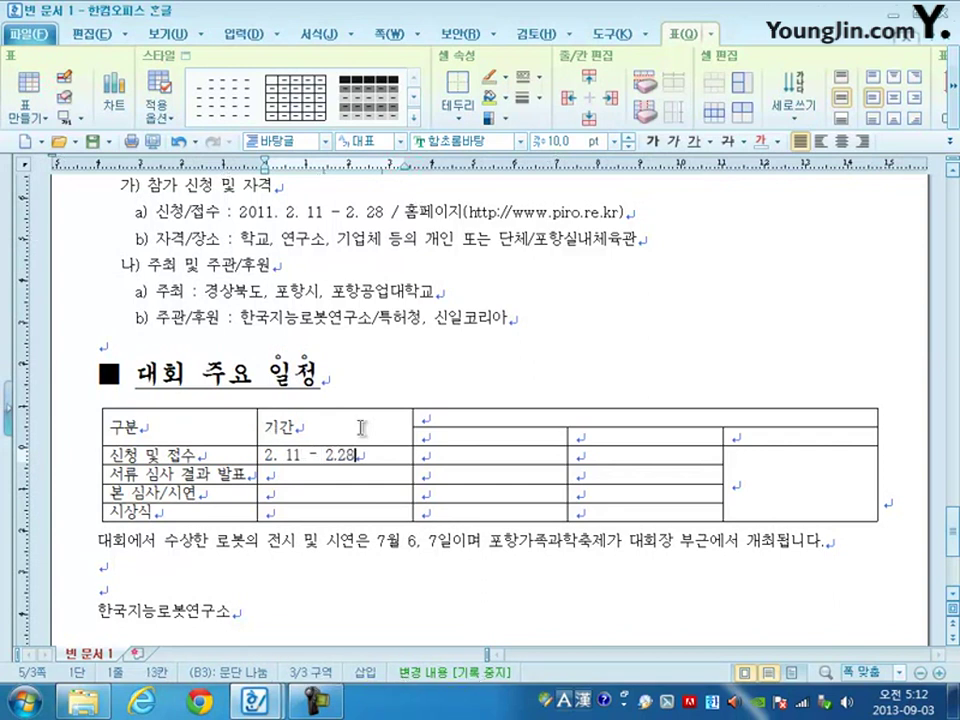
# Fill the remaining 기간 cells with 3. 15, 7. 5 - 7. 6 and 7. 7 in order.
pyautogui.press('Down')
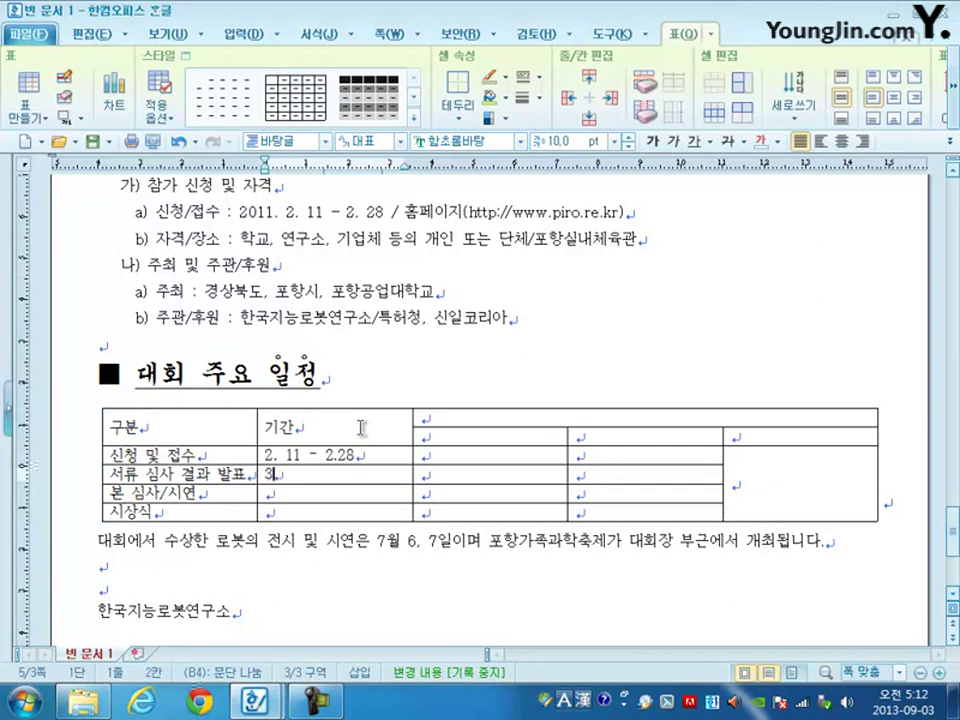
pyautogui.press('Down')
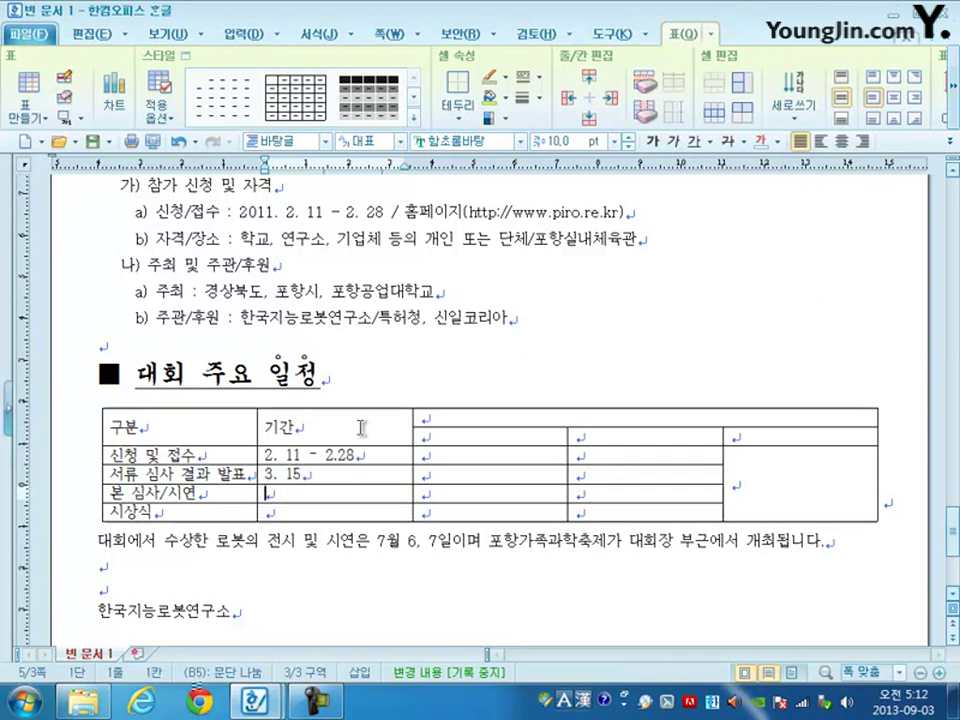
pyautogui.write('7. 5 - 7')
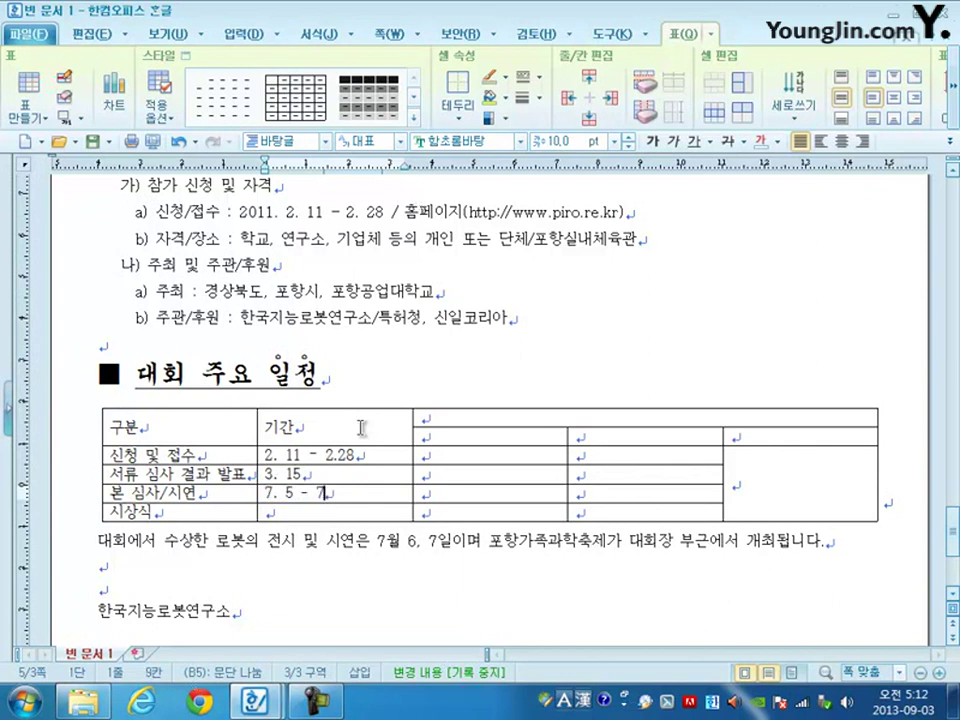
pyautogui.write('. 5')
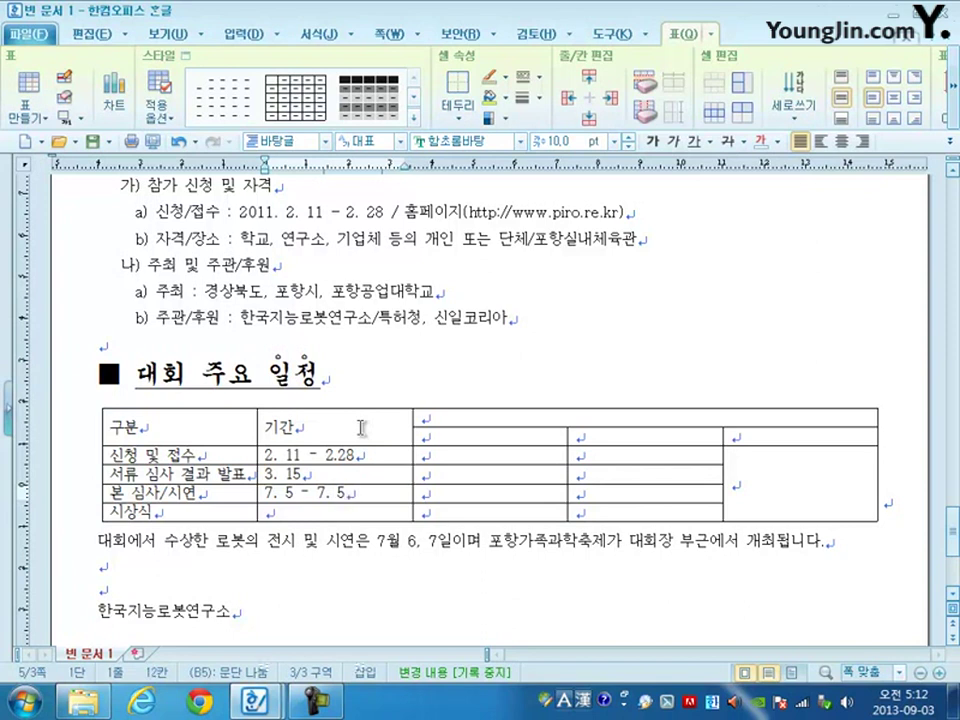
pyautogui.write('6')
pyautogui.press('Down')
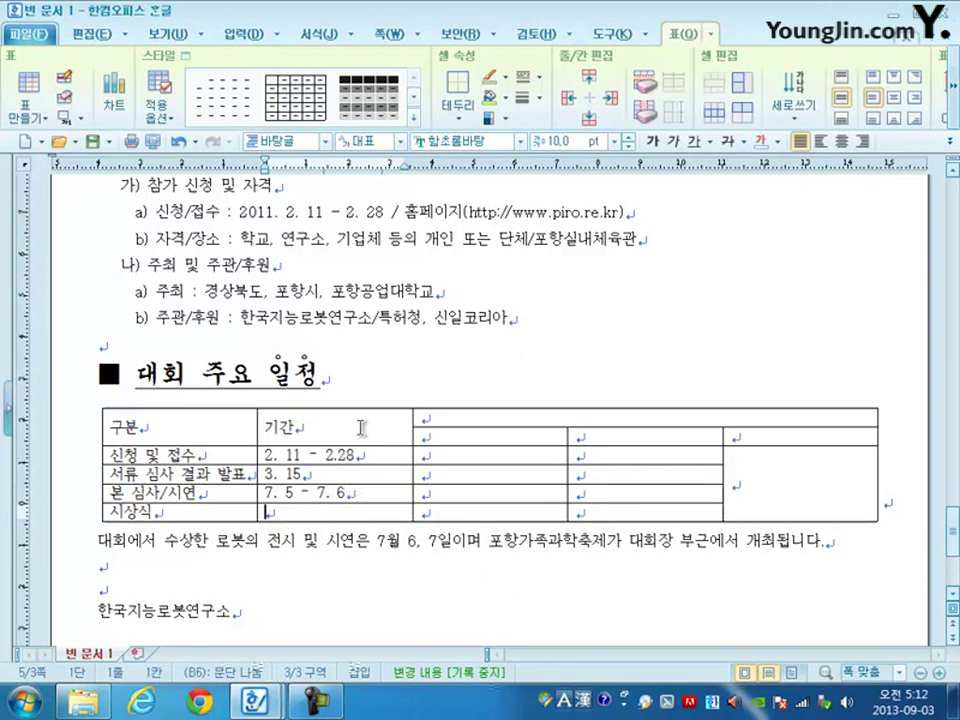
pyautogui.write('7. 7')
# Enter the heading 종목별 평가영역 및 점수 in the merged cell of the table's first row.
pyautogui.press('Tab')
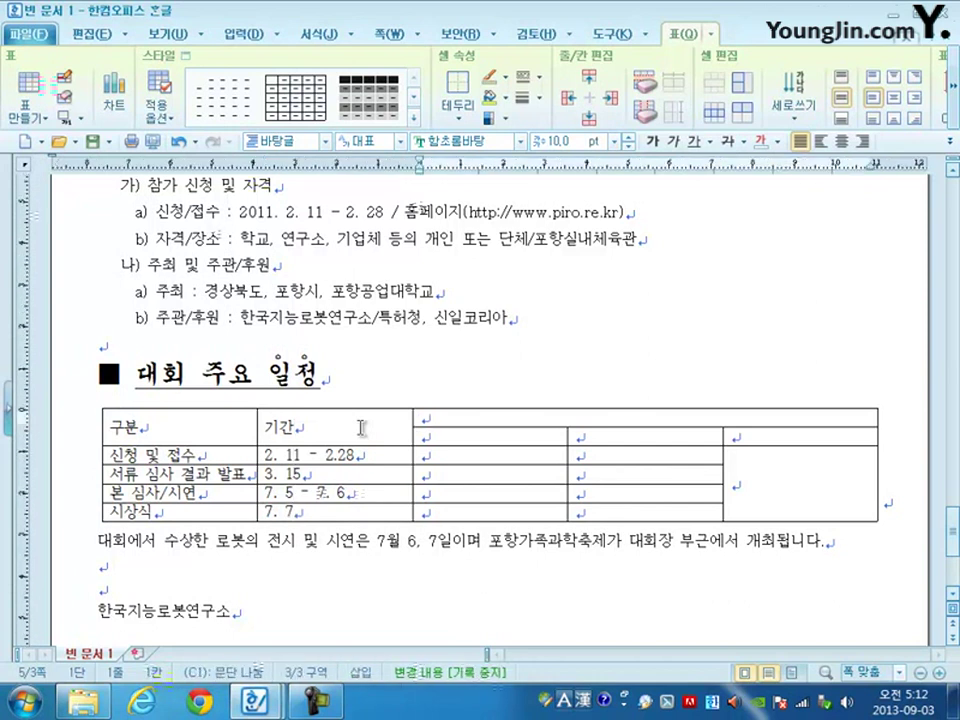
pyautogui.write('종목별 평가영역 ')
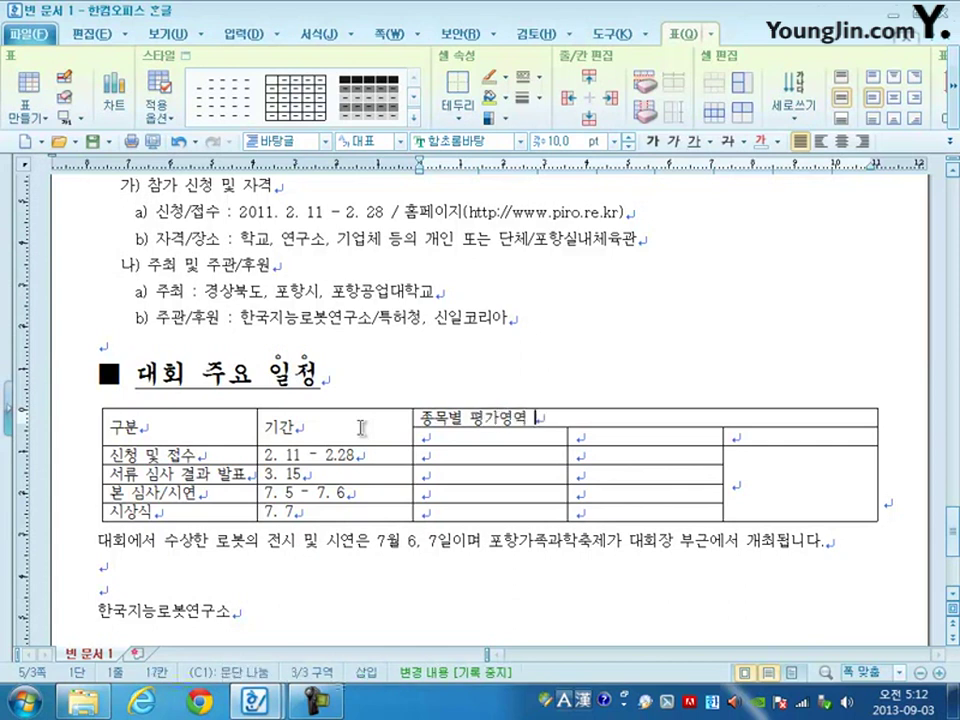
pyautogui.write('및 점수')
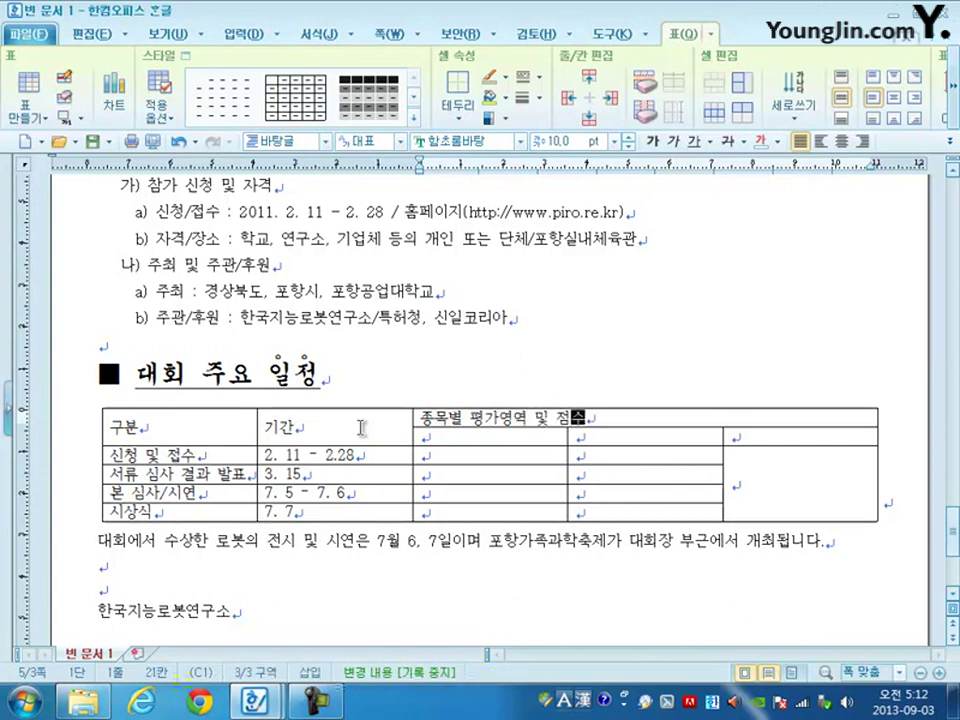
# Enter the subheadings 지능로봇, 청소로봇 and 로봇올림픽 in the three cells under 종목별 평가영역 및 점수.
pyautogui.press('Tab')
pyautogui.hotkey('shift', 'Tab')
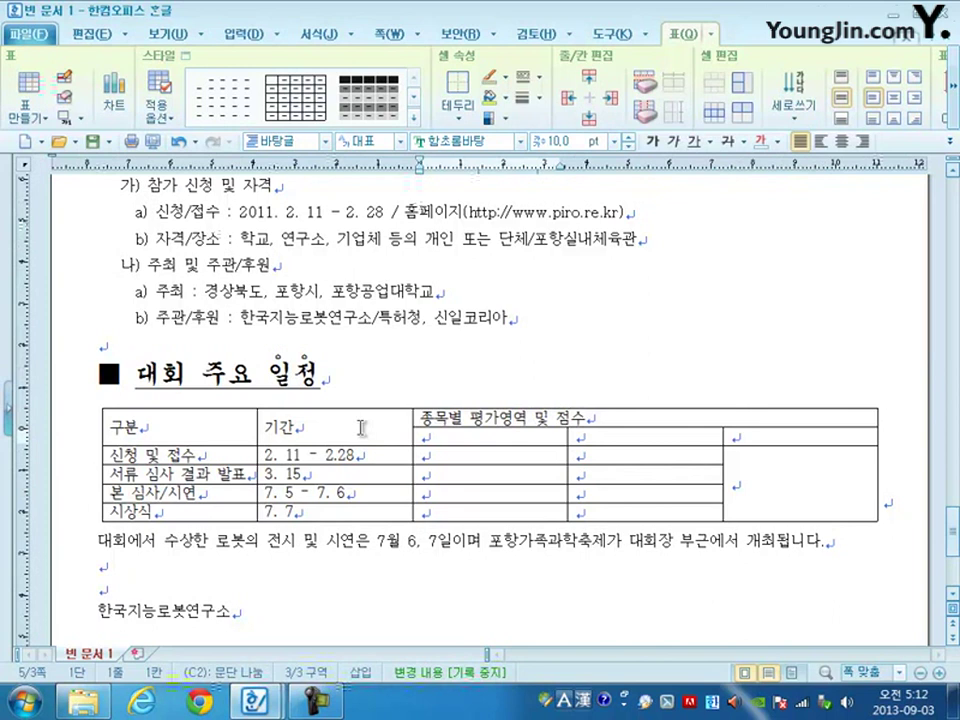
pyautogui.write('지능로ㅂ')
pyautogui.write('봇')
pyautogui.press('Tab')
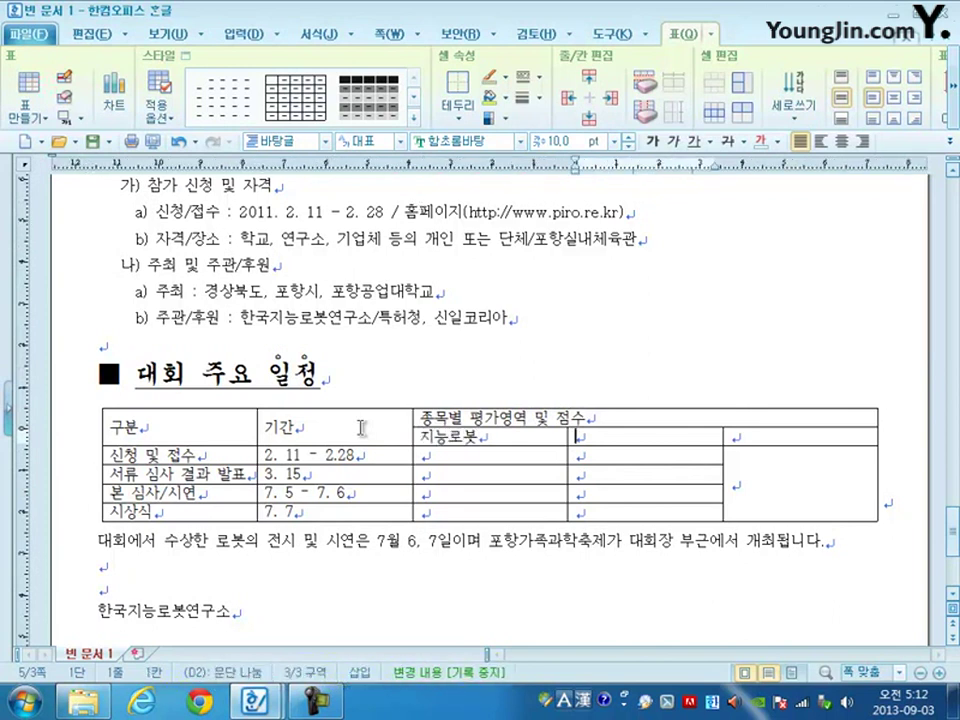
pyautogui.write('청소로봇')
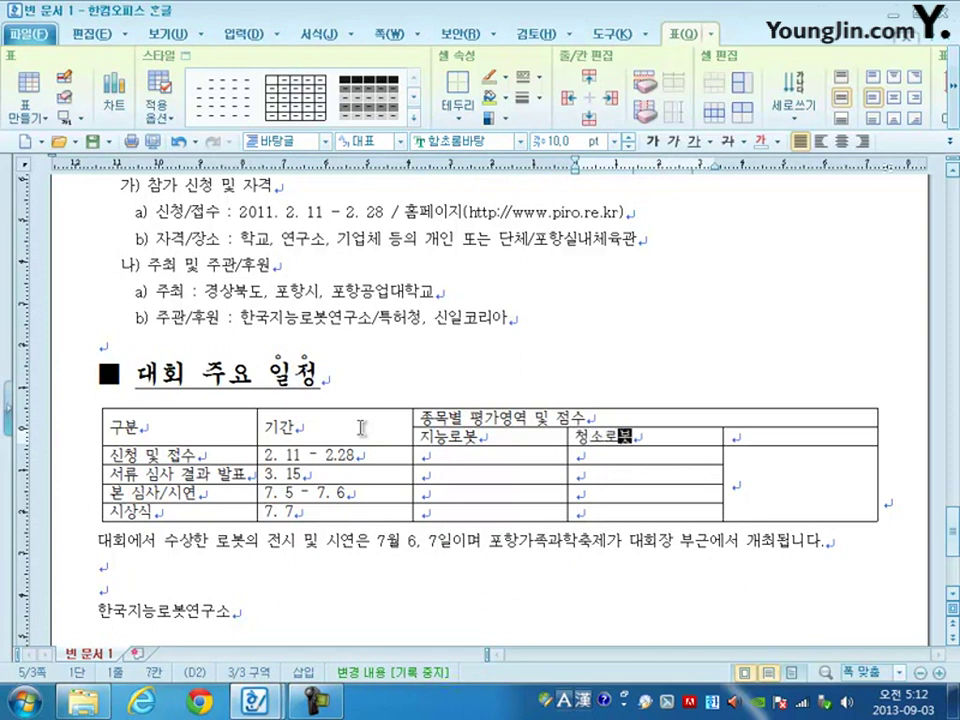
pyautogui.press('Tab')
pyautogui.write('로봇올ㄹ')
pyautogui.write('림픽')
pyautogui.press('Tab')
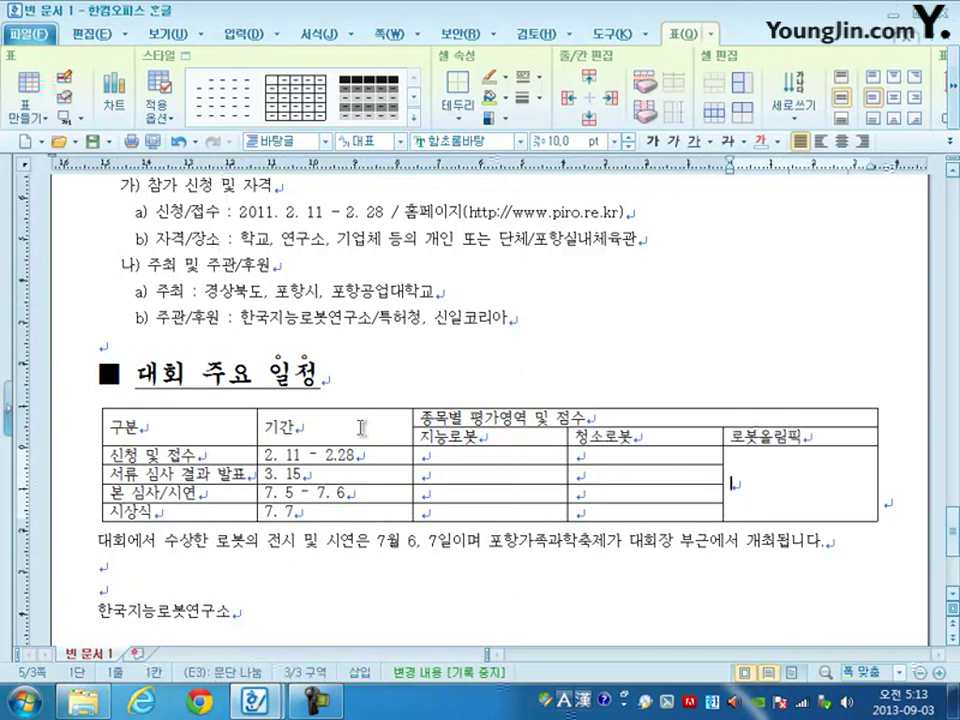
# Enter 지능 능력(10점) in the first cell under 지능로봇 and copy its (10점) part.
pyautogui.click(424, 456)
pyautogui.write('지능 능려')
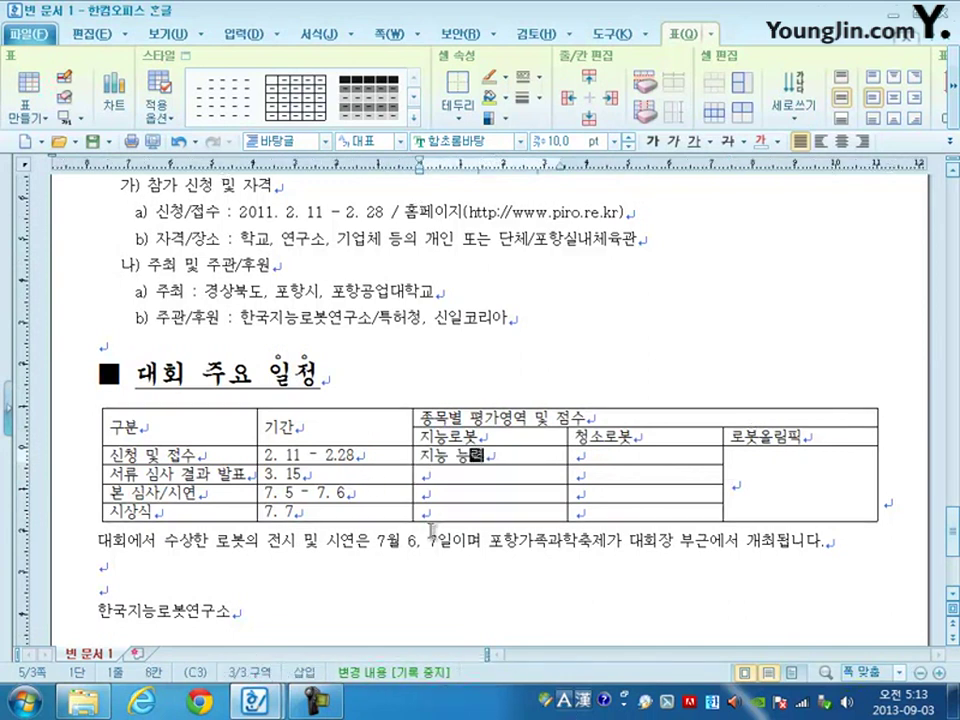
pyautogui.write('(10점)')
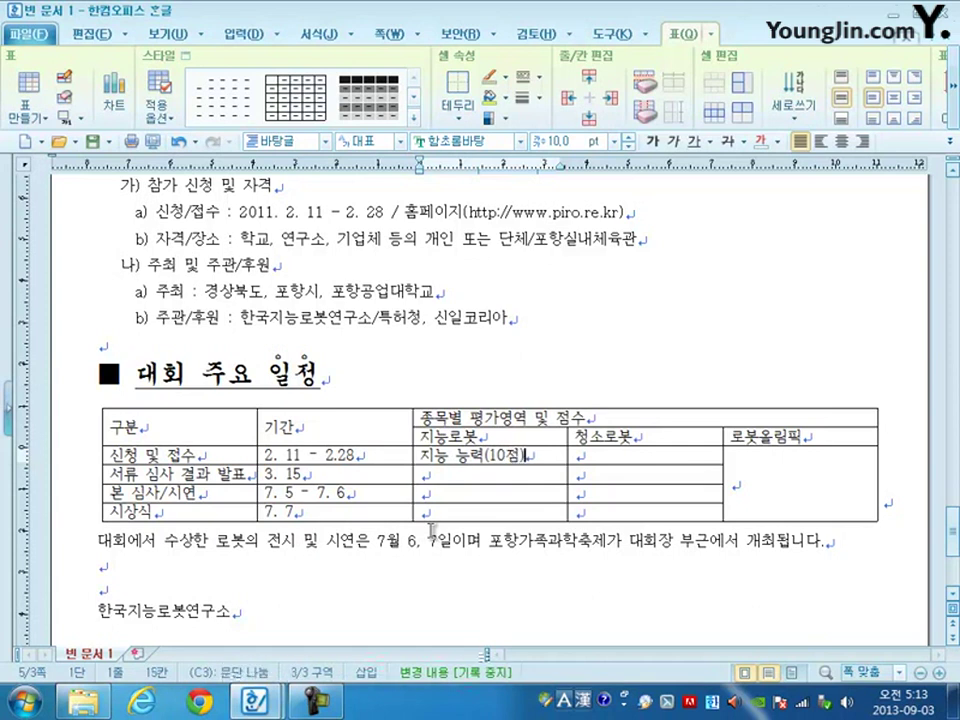
pyautogui.hotkey('shift', 'Left')
pyautogui.hotkey('shift', 'Left')
pyautogui.hotkey('shift', 'Left')
pyautogui.hotkey('shift', 'Left')
pyautogui.hotkey('shift', 'Left')
pyautogui.hotkey('ctrl', 'c')
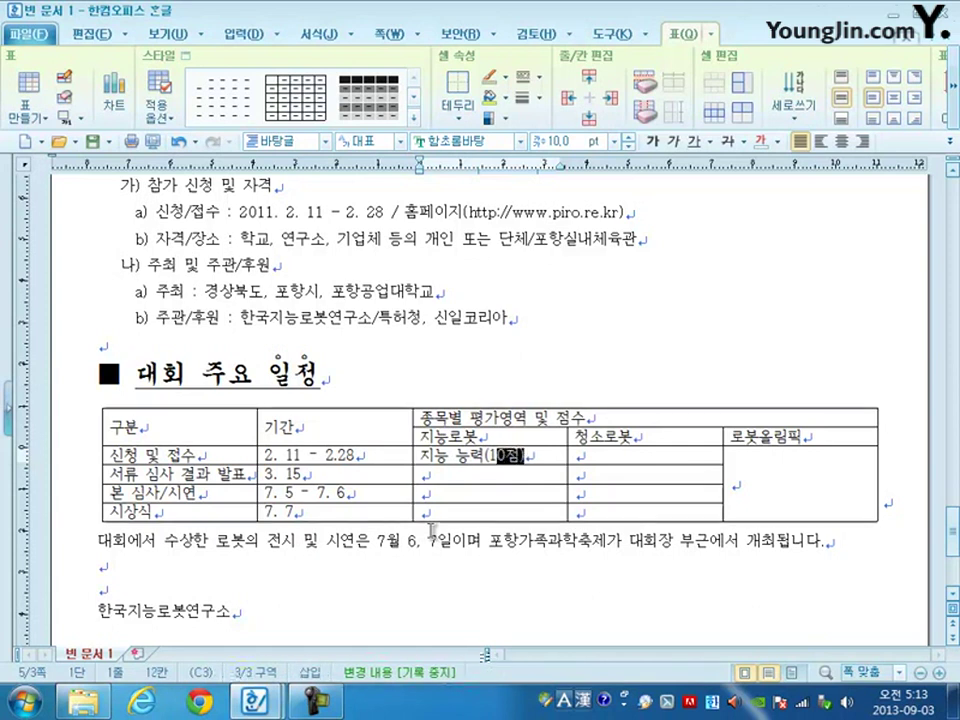
# Fill the other three 지능로봇 cells with 제어 능력, 메커니즘 and 완성도, pasting the copied (10점) after each.
pyautogui.press('Down')
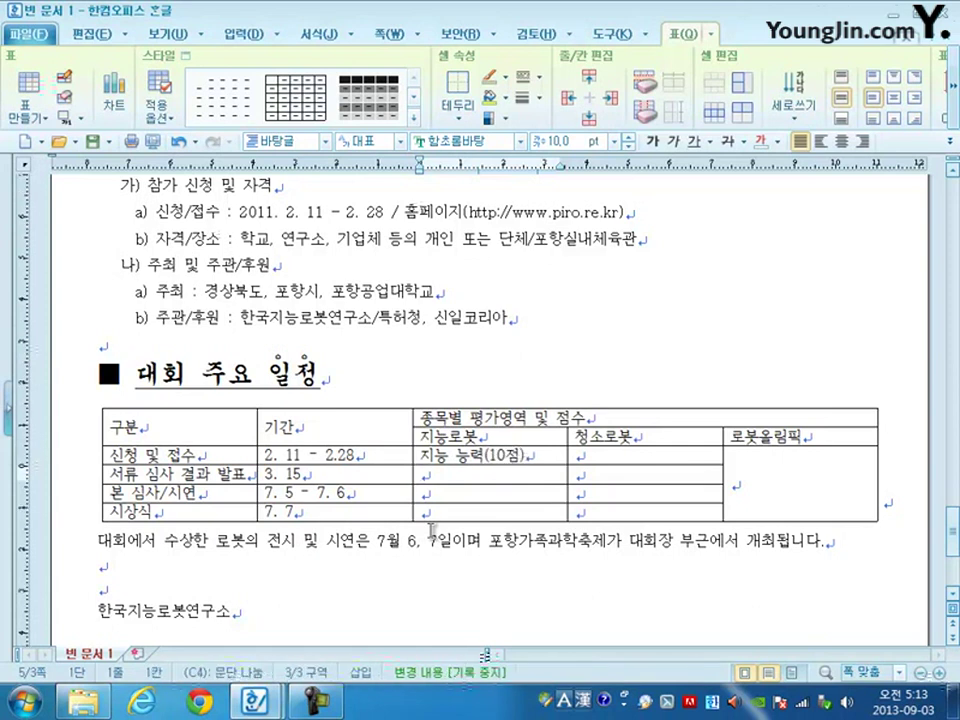
pyautogui.write('제어 능력')
pyautogui.hotkey('ctrl', 'v')
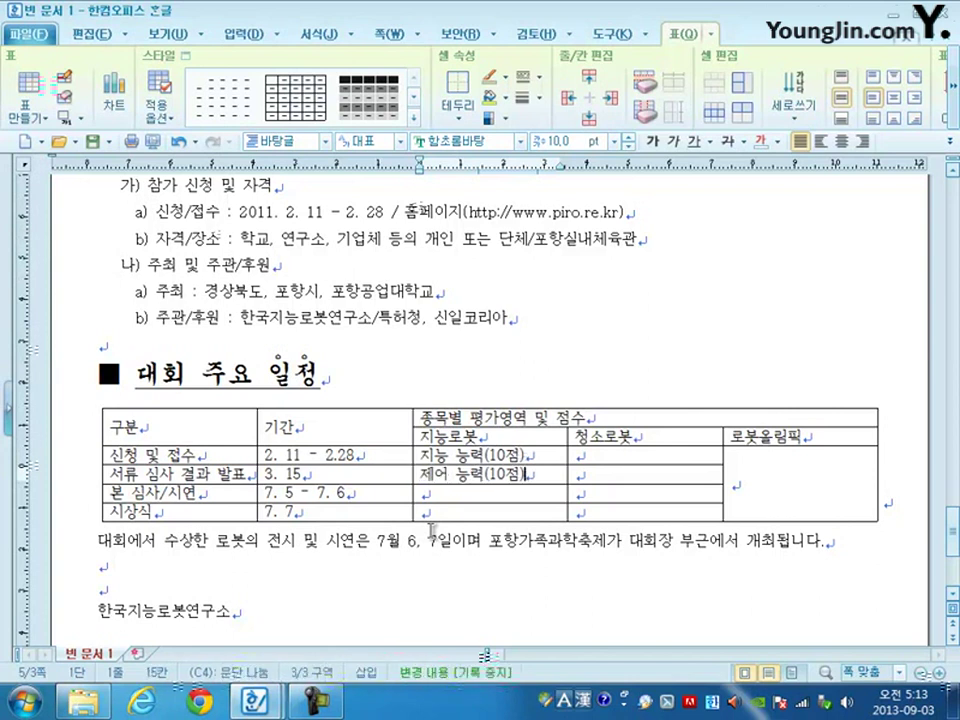
pyautogui.press('Down')
pyautogui.write('메커니즘')
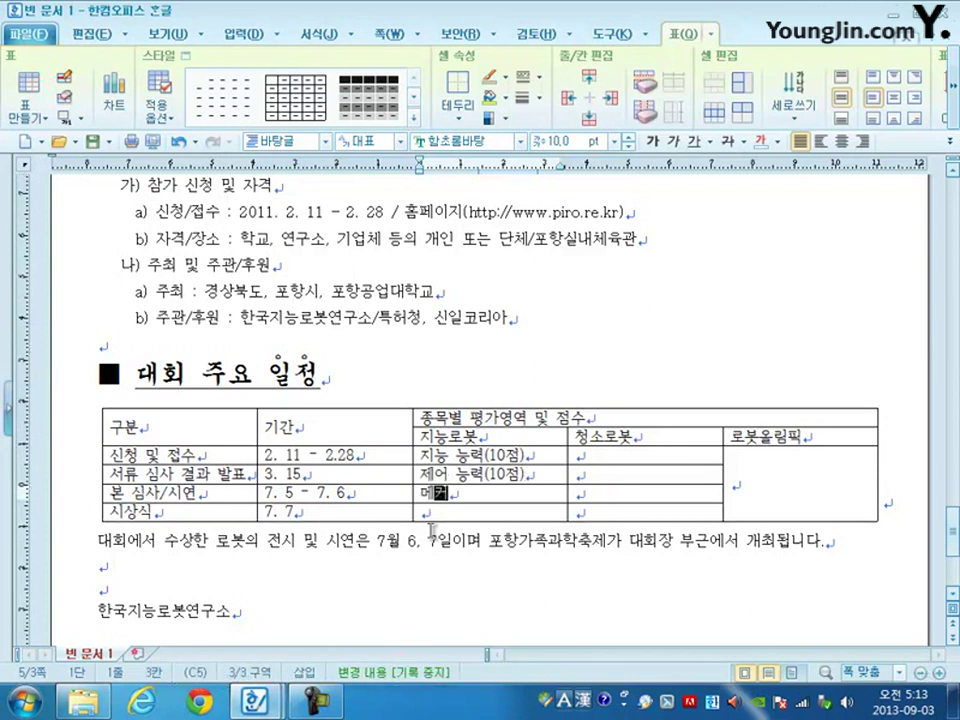
pyautogui.hotkey('ctrl', 'v')
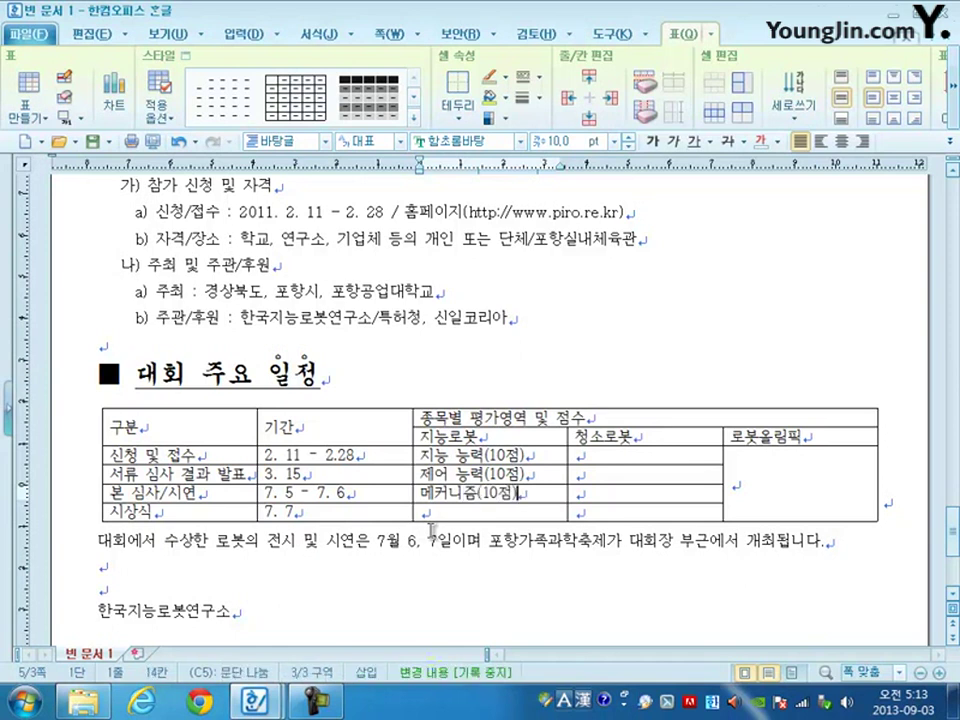
pyautogui.press('Down')
pyautogui.write('완성도')
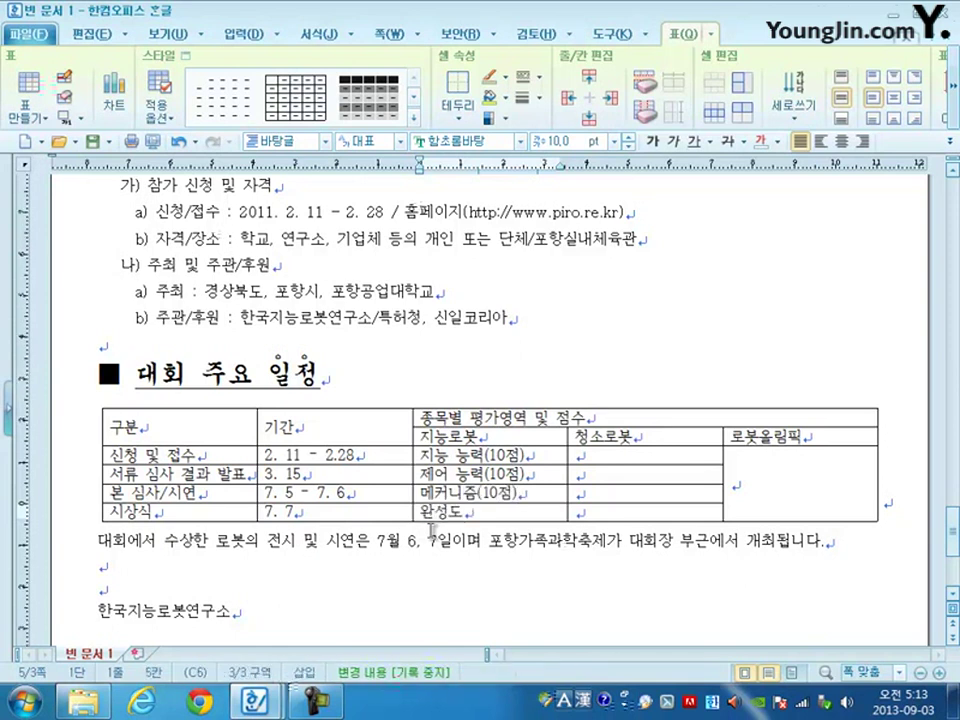
pyautogui.hotkey('ctrl', 'v')
# Enter 지도작성 성능(20점) in the first cell under 청소로봇.
pyautogui.press('Right')
pyautogui.press('Up')
pyautogui.press('Up')
pyautogui.press('Up')
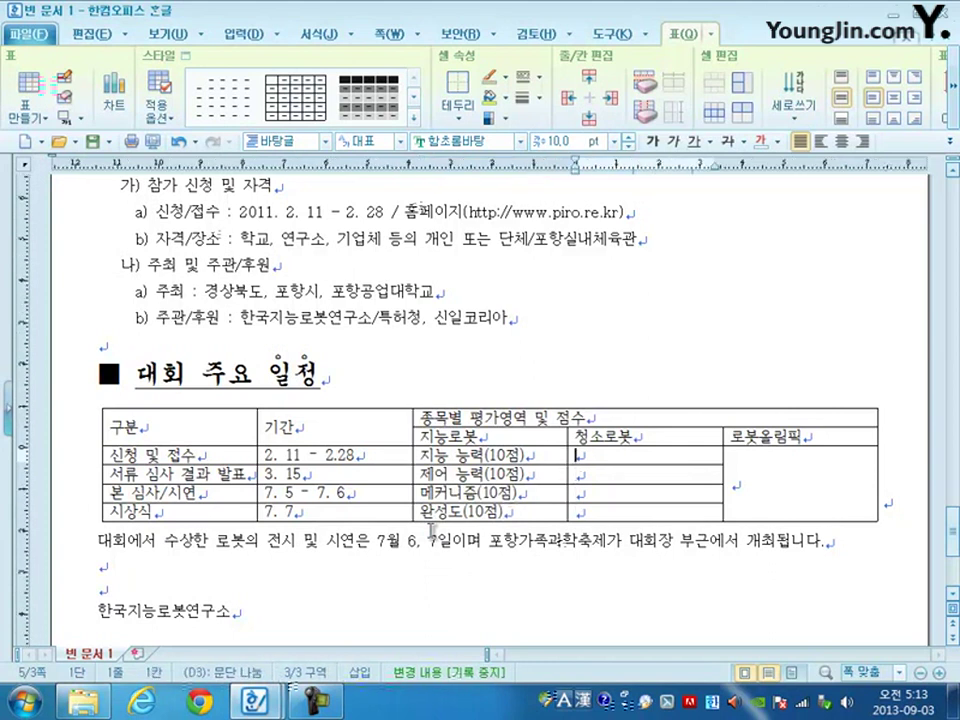
pyautogui.write('지도작')
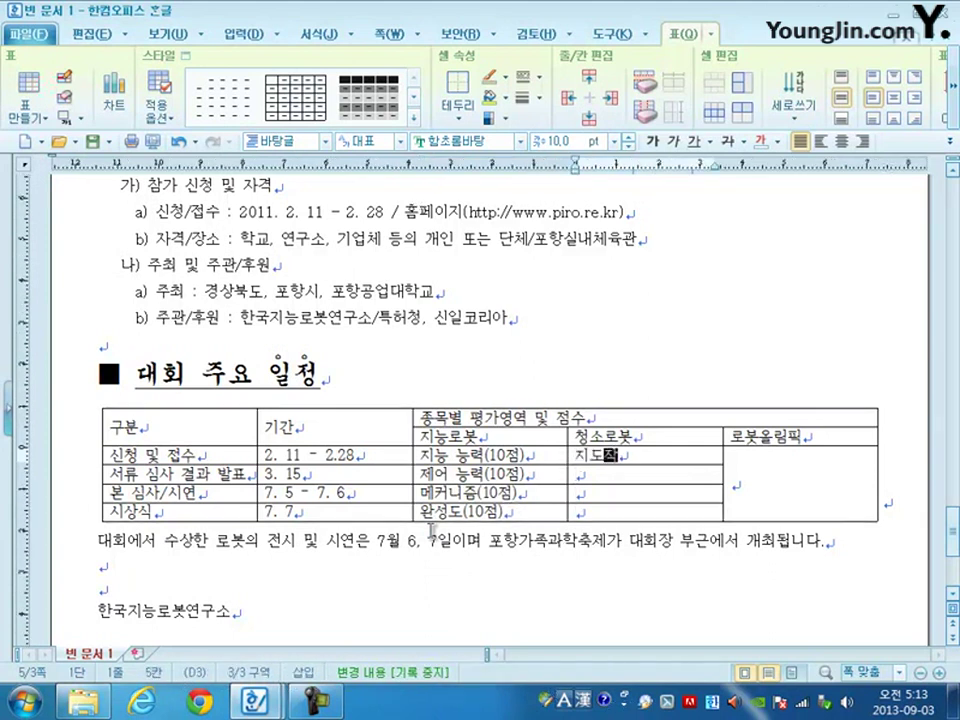
pyautogui.write('성 능력')
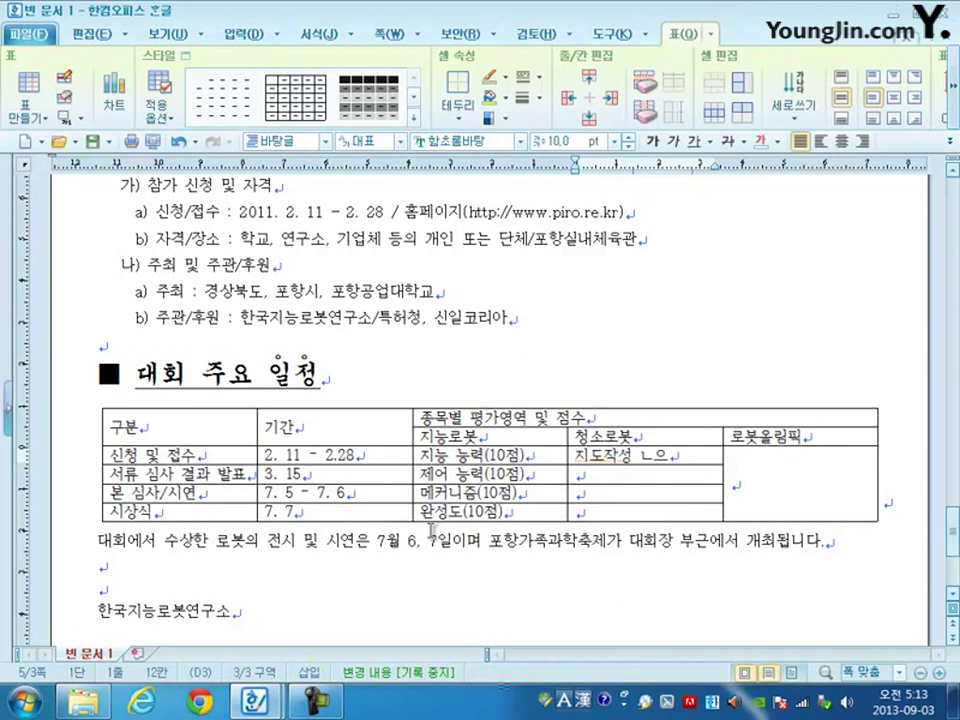
pyautogui.press('BackSpace')
pyautogui.press('BackSpace')
pyautogui.press('BackSpace')
pyautogui.write('성ㄴ')
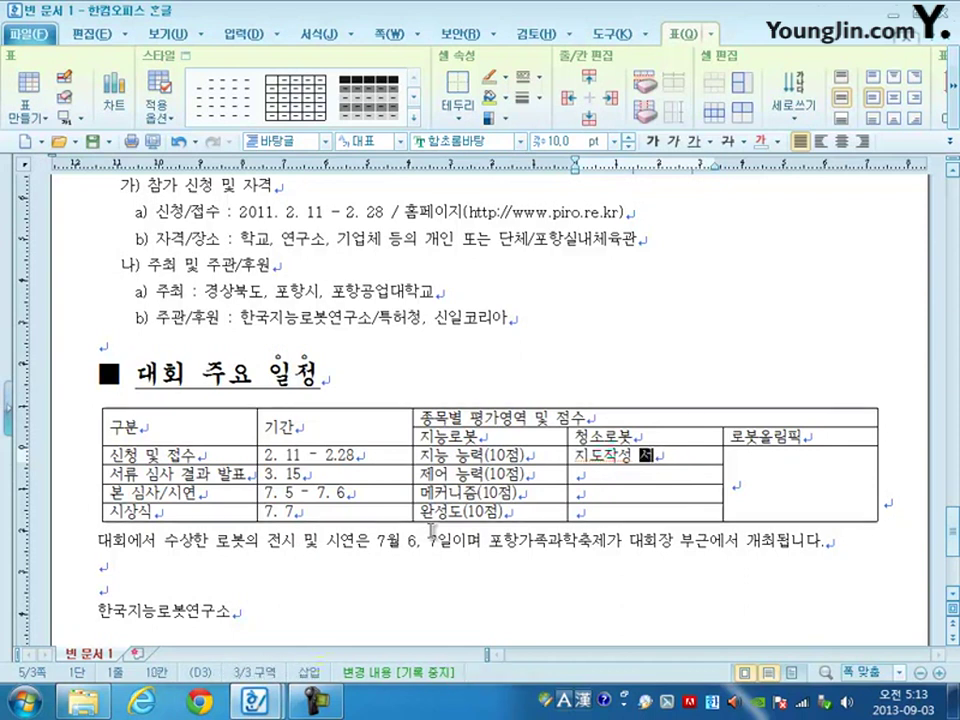
pyautogui.write('능(10점)')
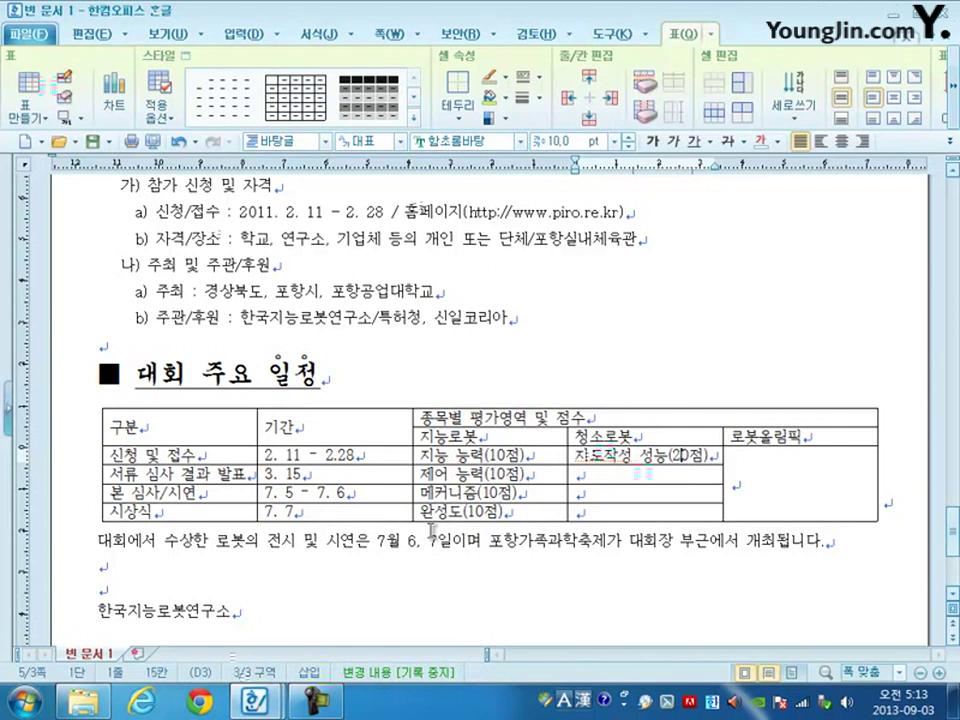
pyautogui.write('2')
# Enter 청소영역 평가(20점) in the second cell under 청소로봇.
pyautogui.press('Down')
pyautogui.write('ㅊ청소')
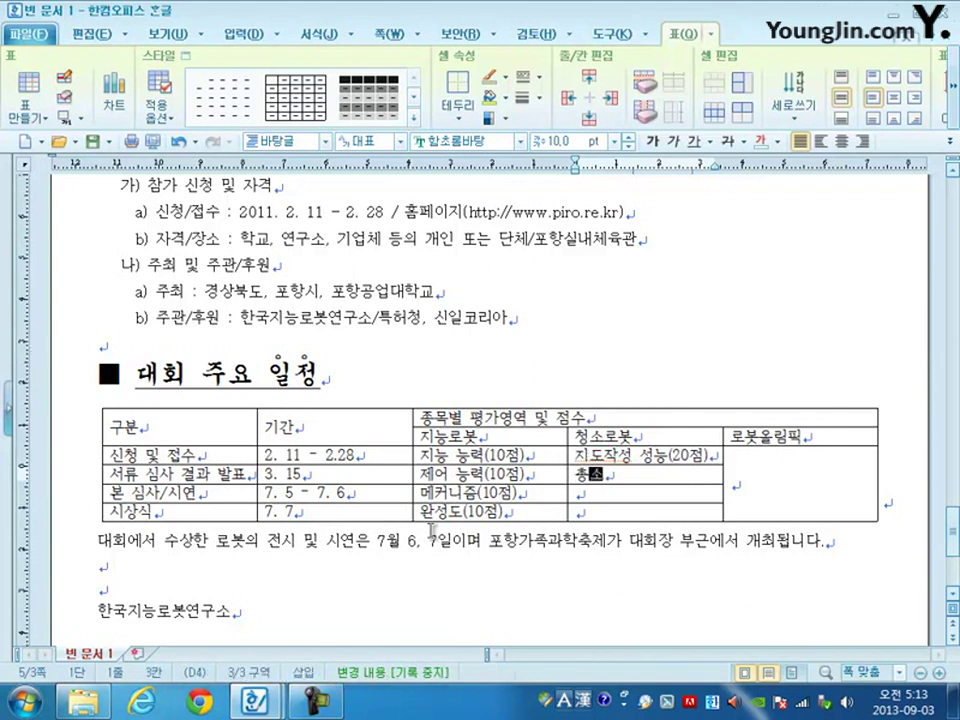
pyautogui.write('영역 평가')
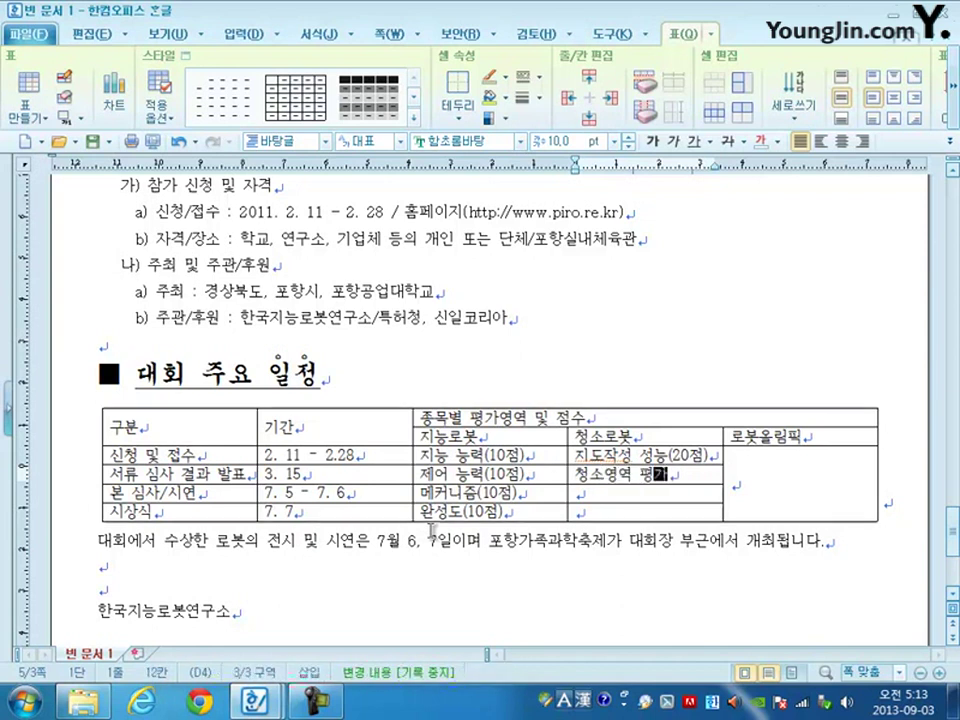
pyautogui.write('(10점)')
pyautogui.press('Delete')
pyautogui.write('2')
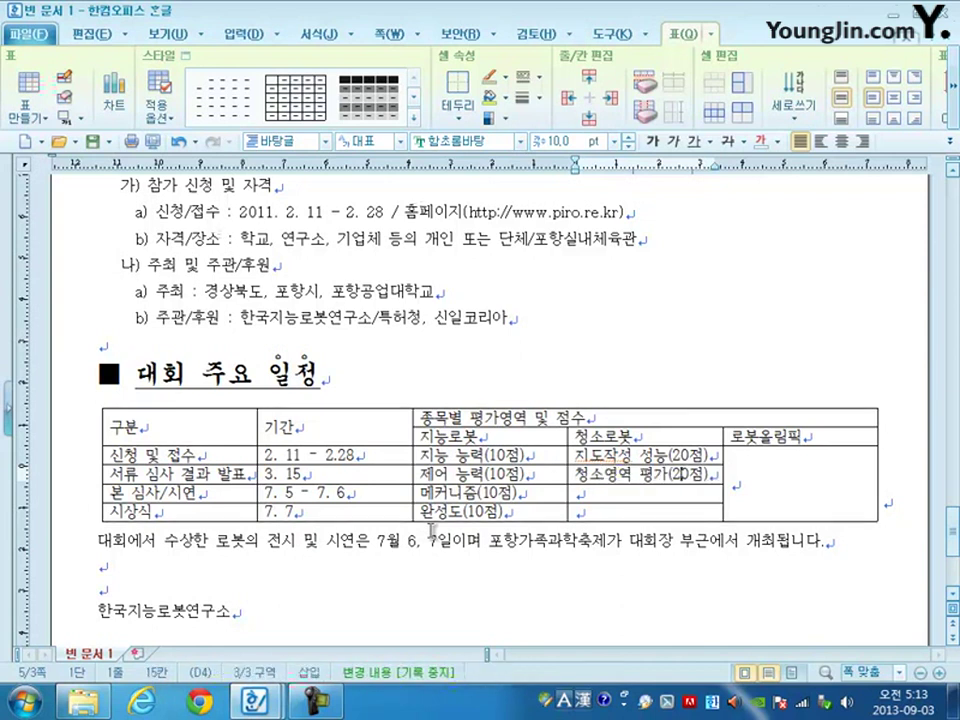
# Enter 로봇 가격(10점) in the third cell under 청소로봇.
pyautogui.press('Down')
pyautogui.write('로봇')
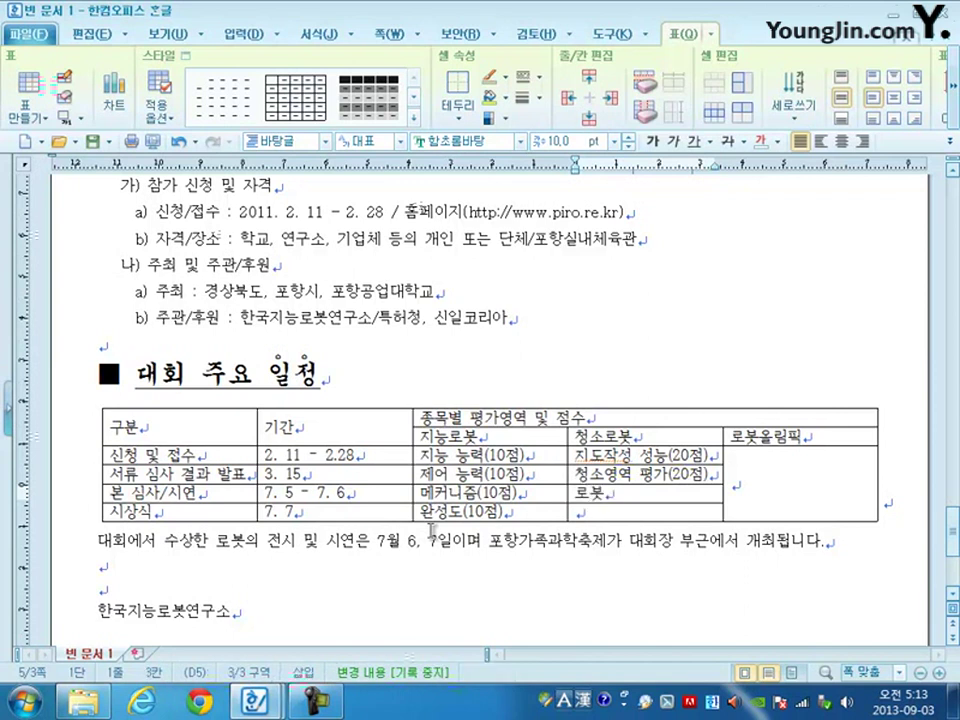
pyautogui.write(' 가족(')
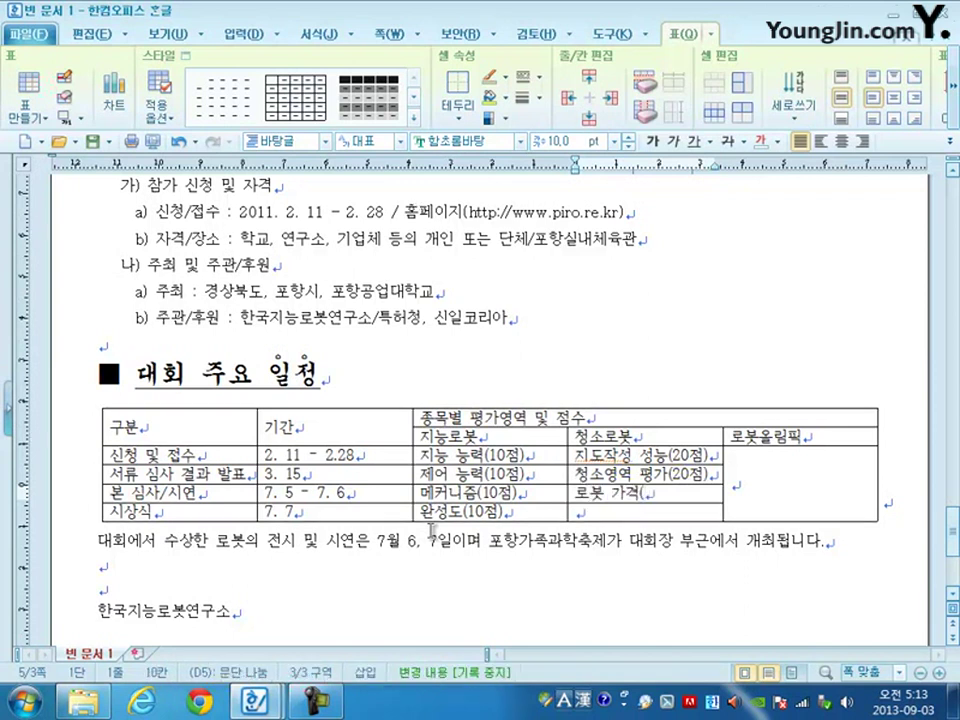
pyautogui.write('10점)')
pyautogui.press('Down')
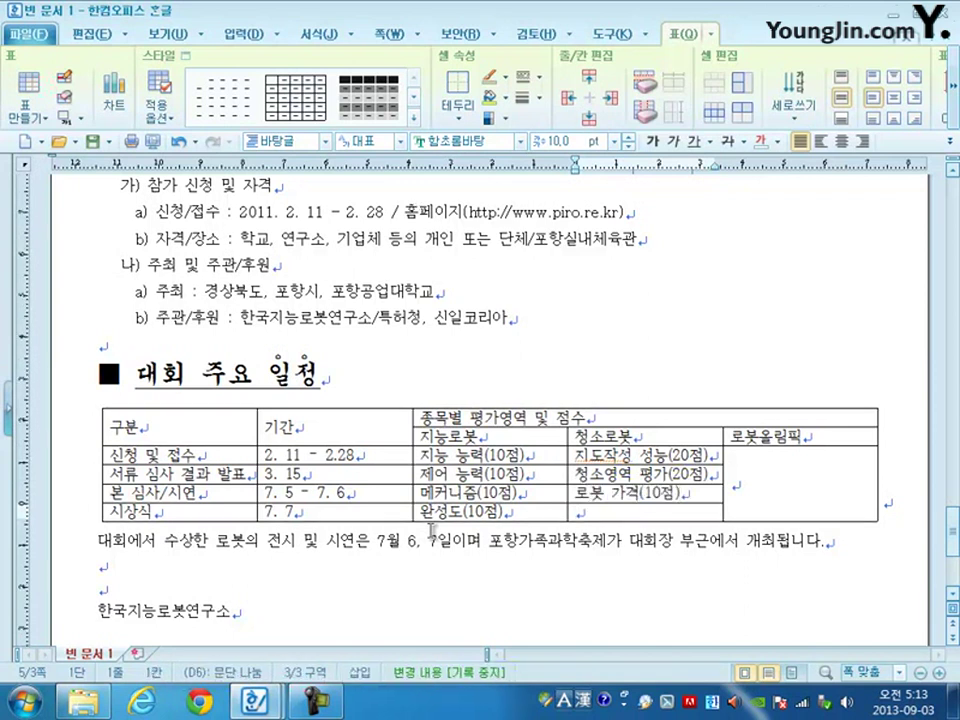
# Enter 청소 성능(40점) in the fourth cell under 청소로봇.
pyautogui.write('청소 성')
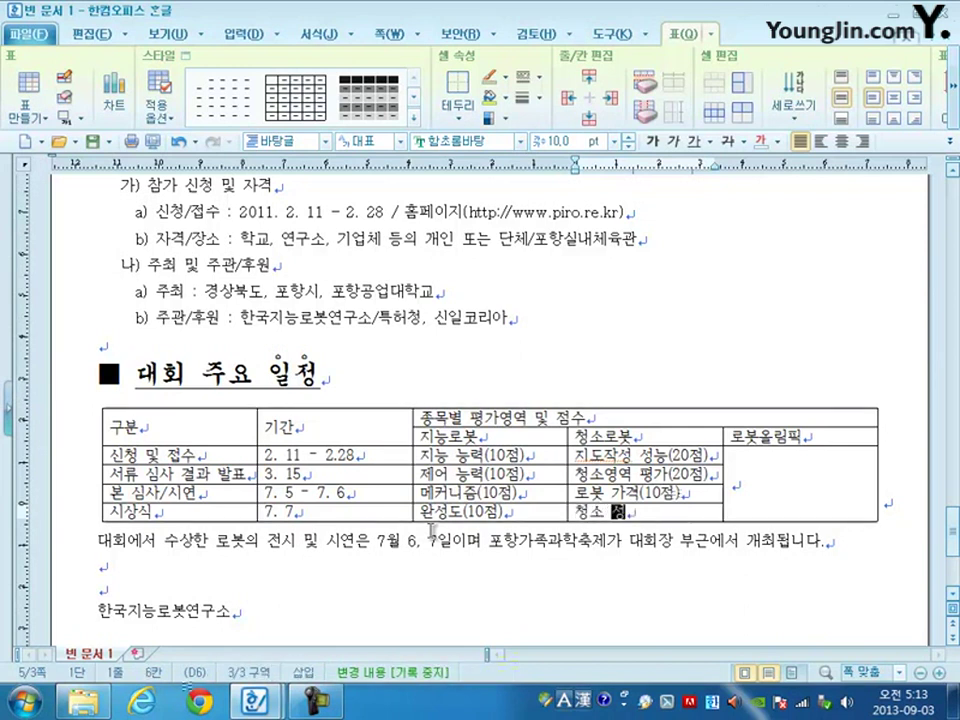
pyautogui.write('능(10점)')
pyautogui.press('Right')
pyautogui.press('Delete')
pyautogui.write('4')
pyautogui.press('Right')
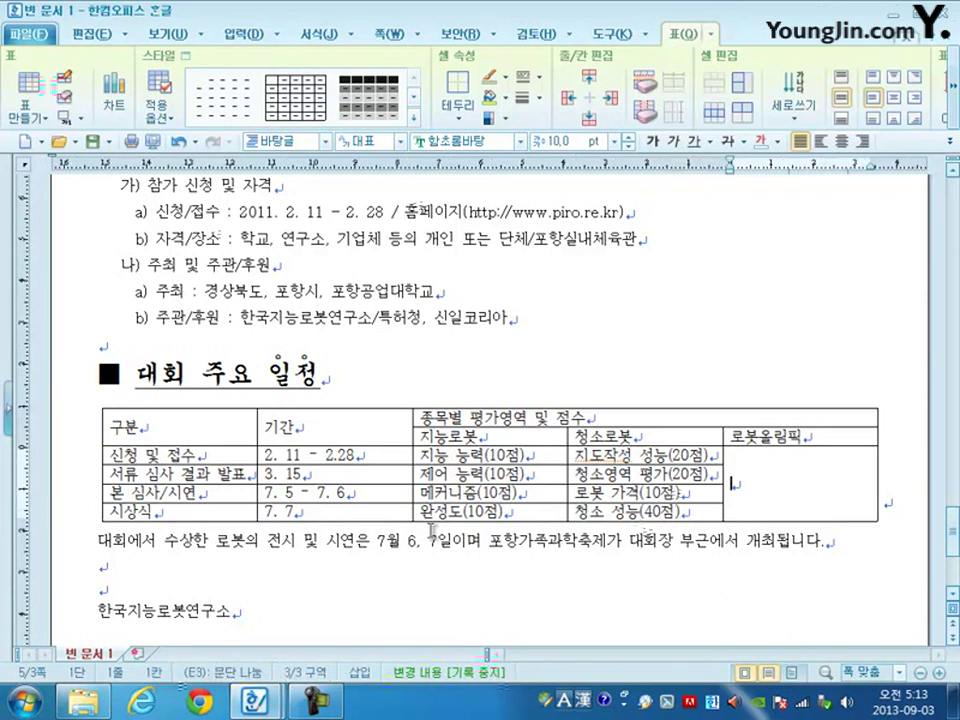
# Enter 30m의 U자형 경기장에서 in the merged cell under 로봇올림픽.
pyautogui.write('30')
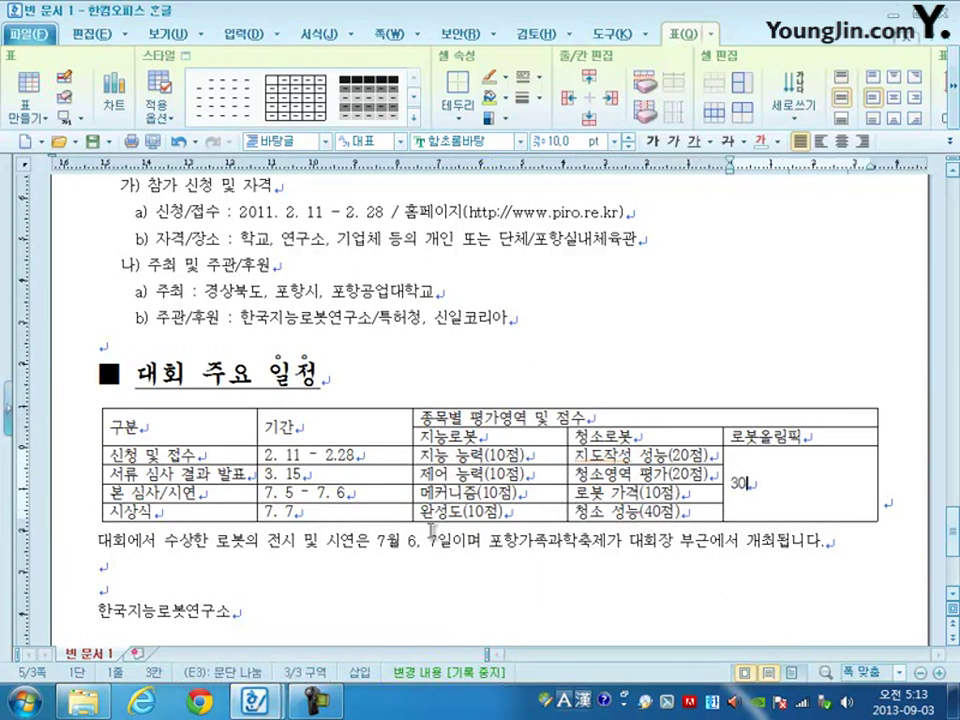
pyautogui.press('BackSpace')
pyautogui.write('m')
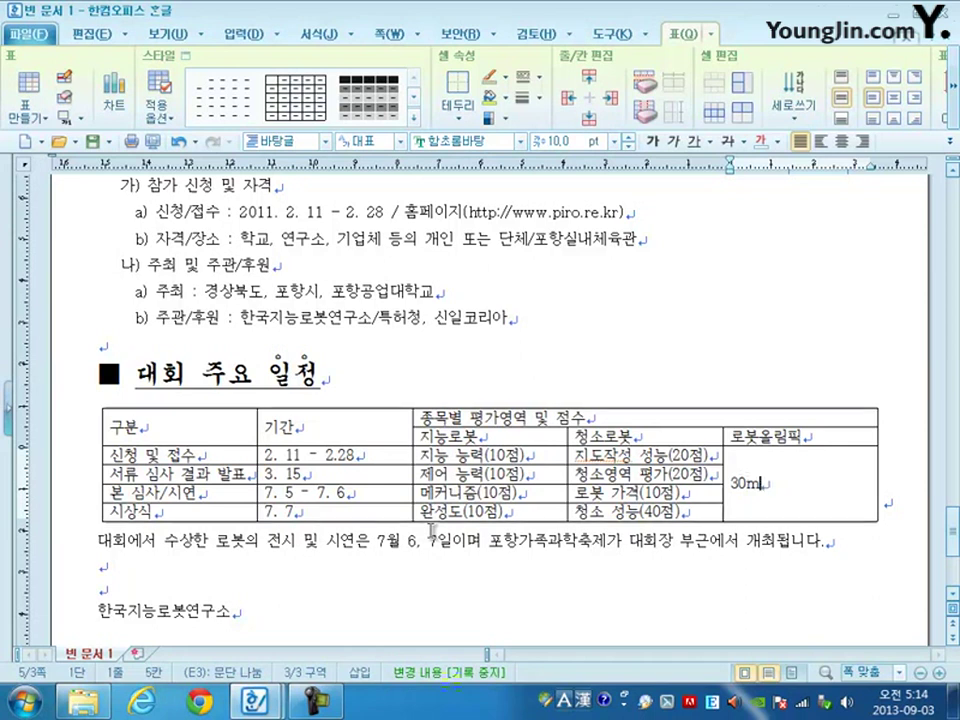
pyautogui.write('의 U자')
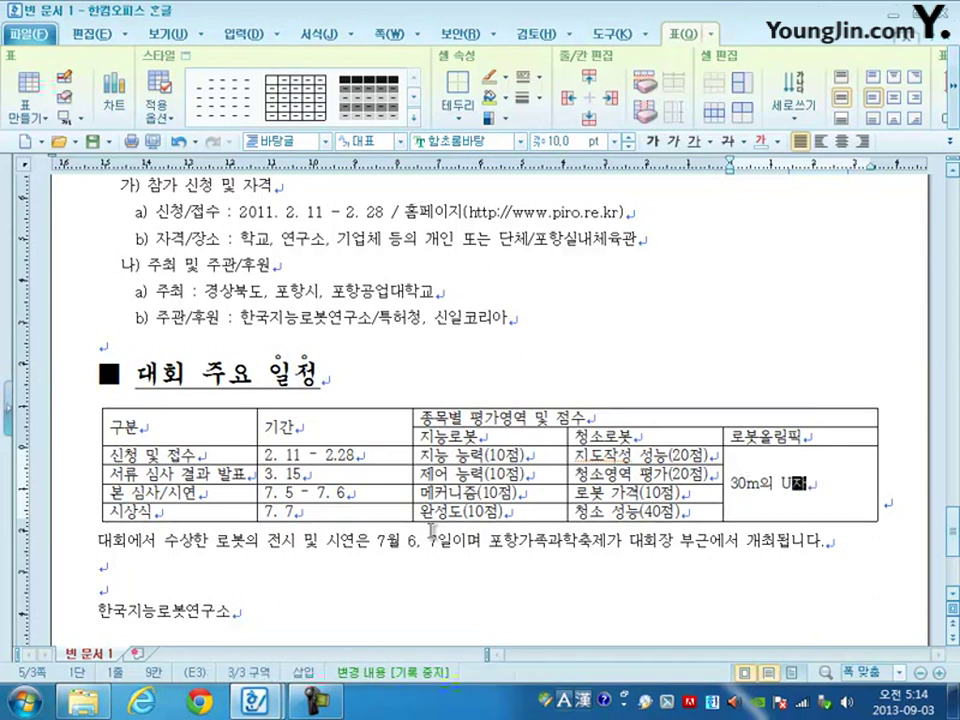
pyautogui.write('형 경기')
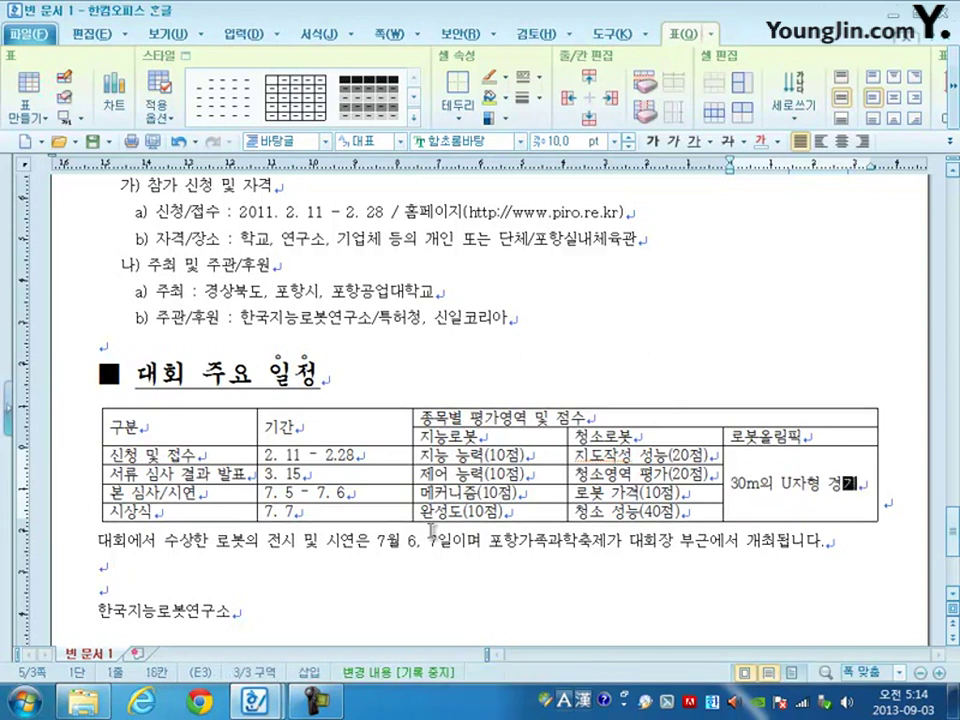
pyautogui.write('장에서 장애')
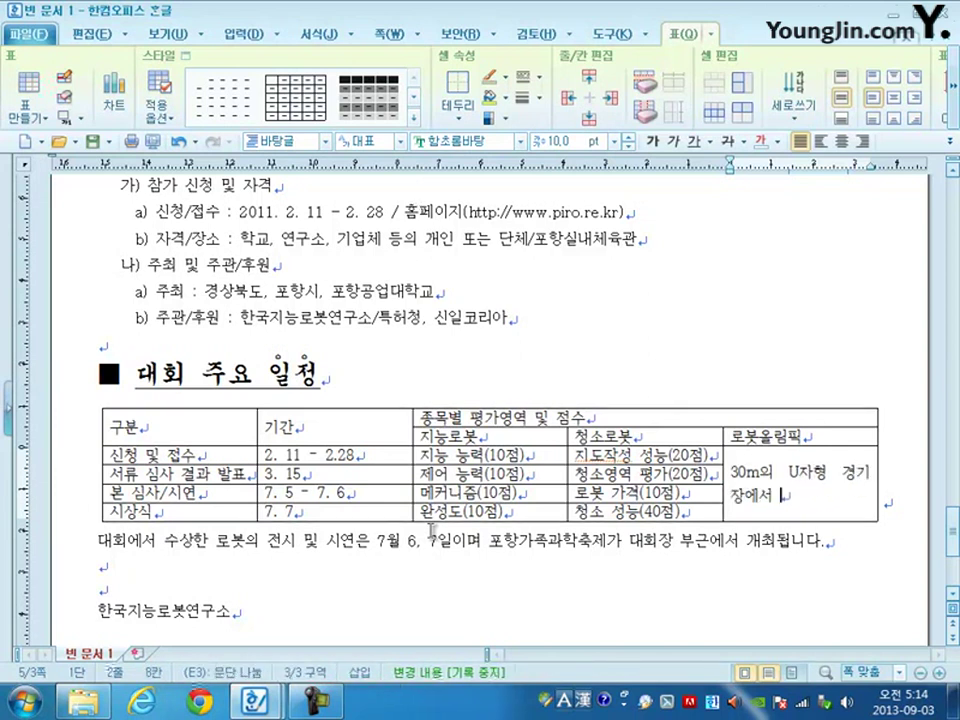
pyautogui.press('BackSpace')
pyautogui.press('BackSpace')
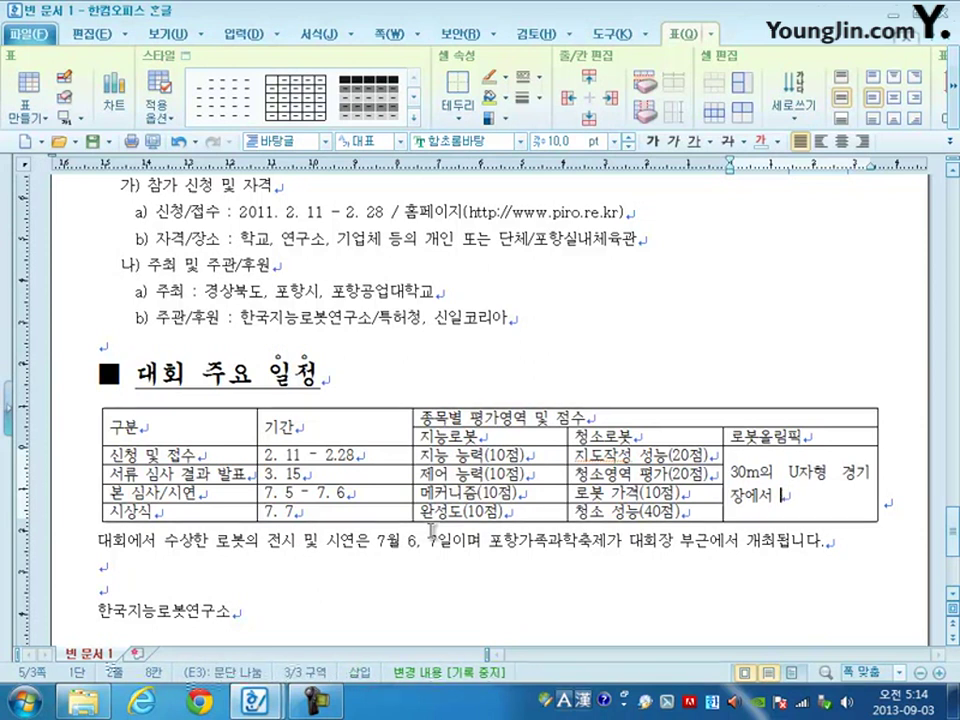
# Add 장애물을 통과한 10개 팀 as a new line in the 로봇올림픽 cell.
pyautogui.press('Return')
pyautogui.write('장ㅇ')
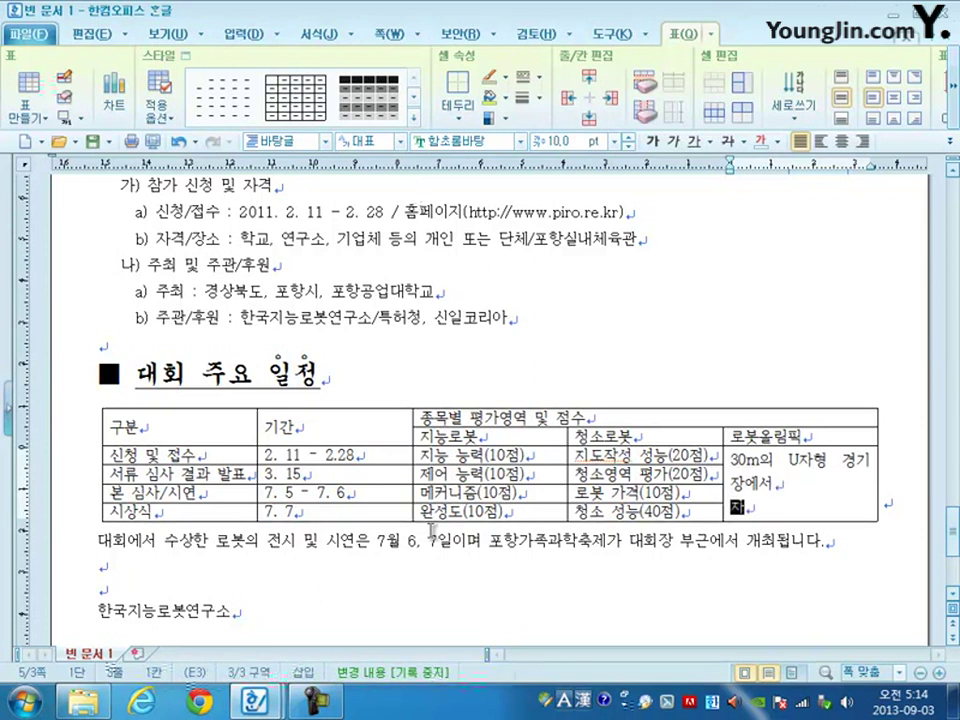
pyautogui.write('물을 ')
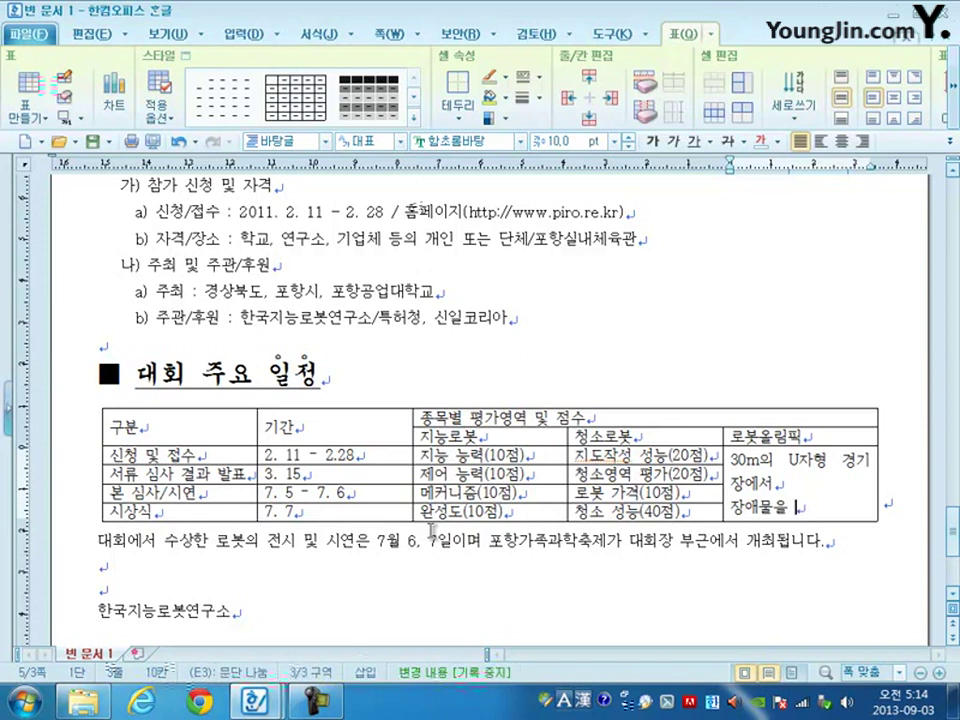
pyautogui.write('통과한 10개 팀')
pyautogui.press('Return')
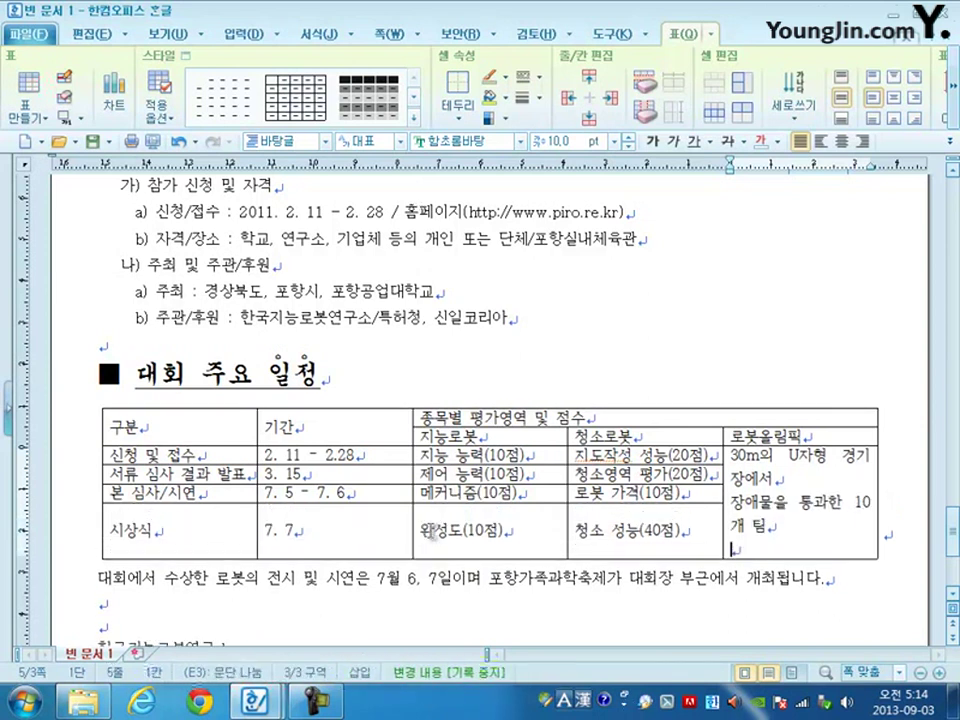
# Finish the 로봇올림픽 cell with the lines 중 기록이 좋은 순으로 and 수상자 선정.
pyautogui.write('중 기')
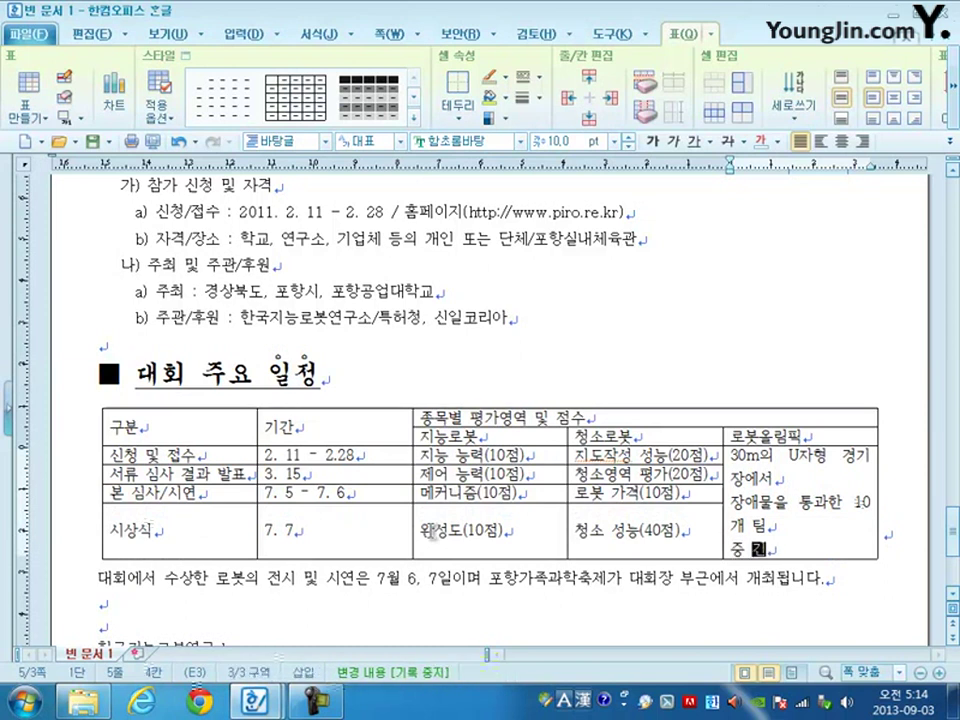
pyautogui.write('로록이 좋')
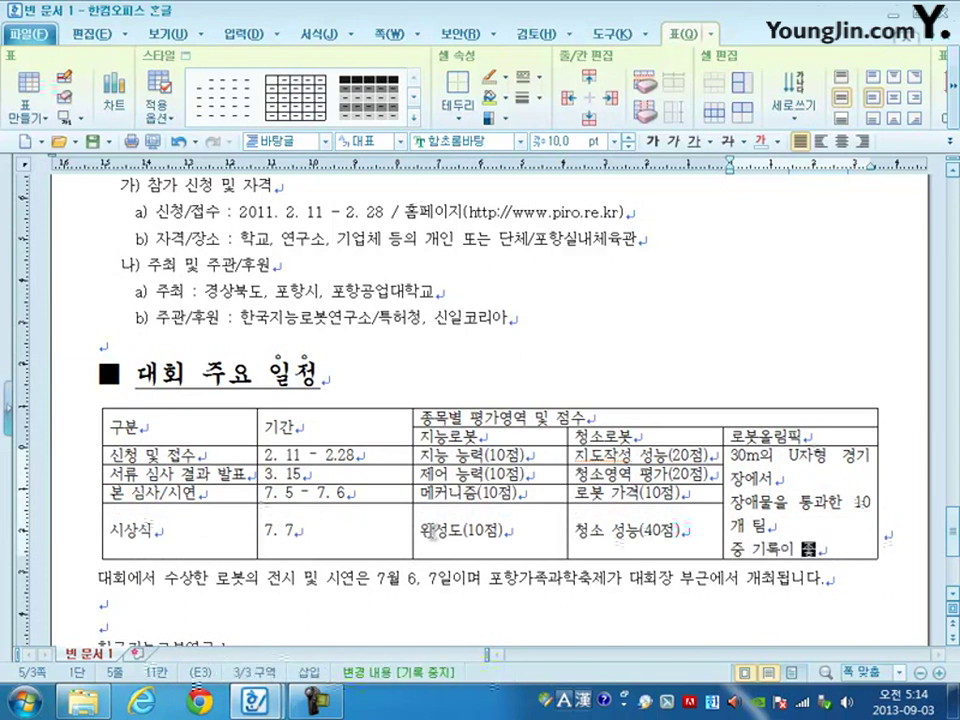
pyautogui.write('은 순으로')
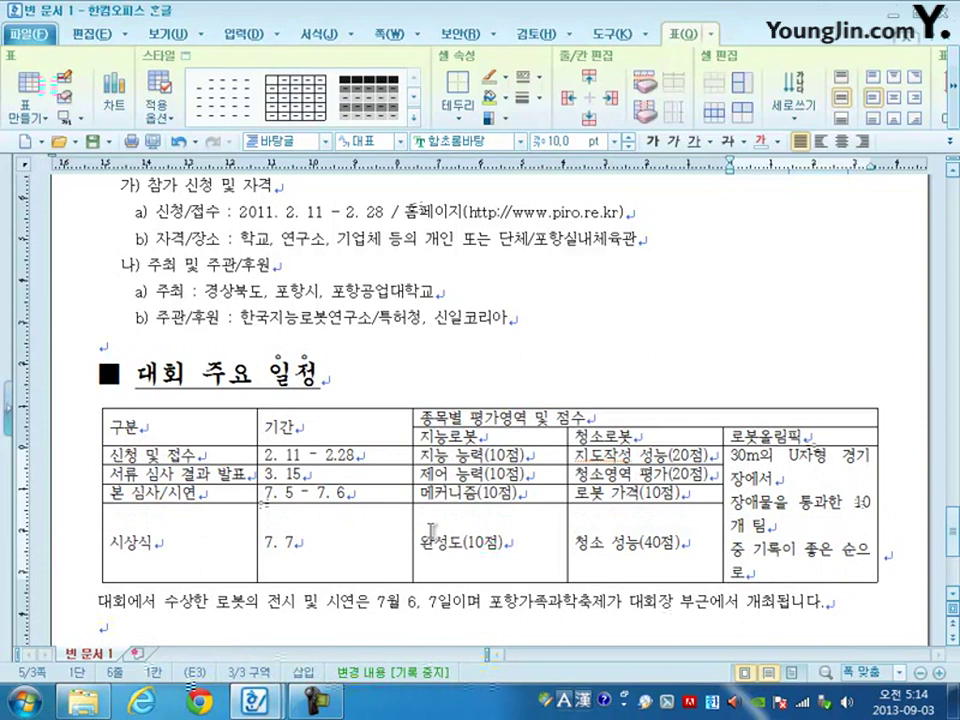
pyautogui.press('Return')
pyautogui.write('수상자 상')
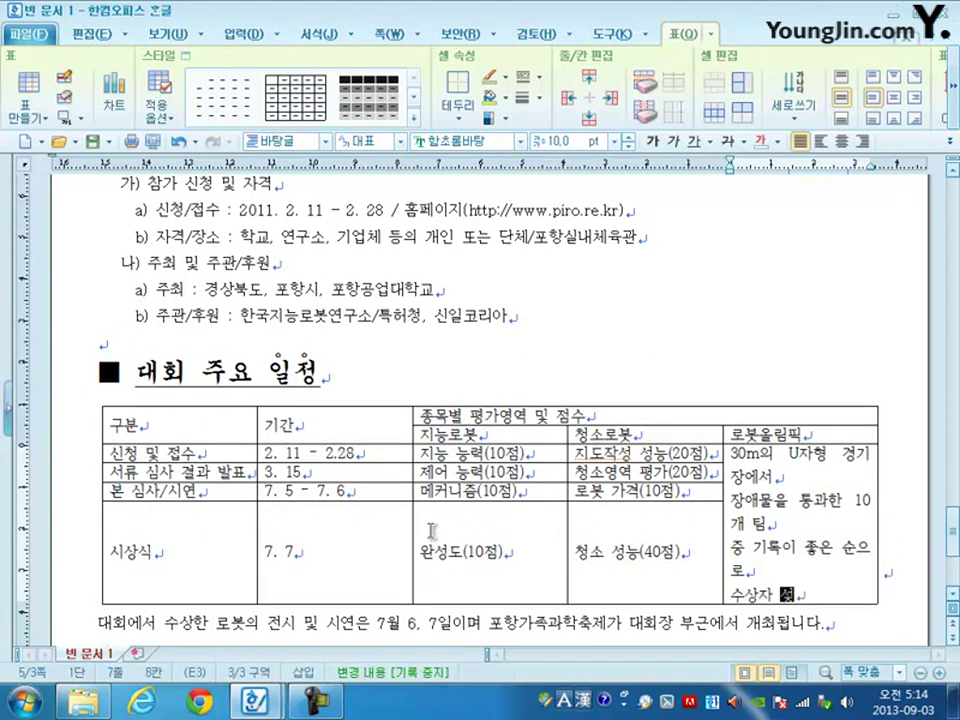
pyautogui.write('정')
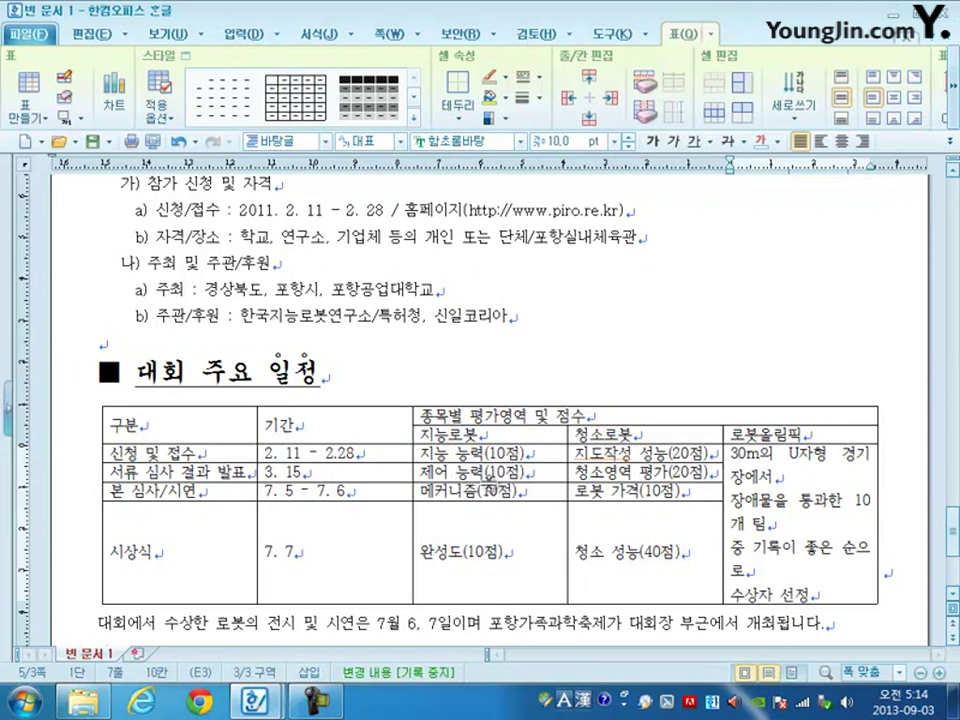
# Narrow the 기간 column of the schedule table to fit its dates.
pyautogui.moveTo(300, 425); pyautogui.dragTo(352, 572)
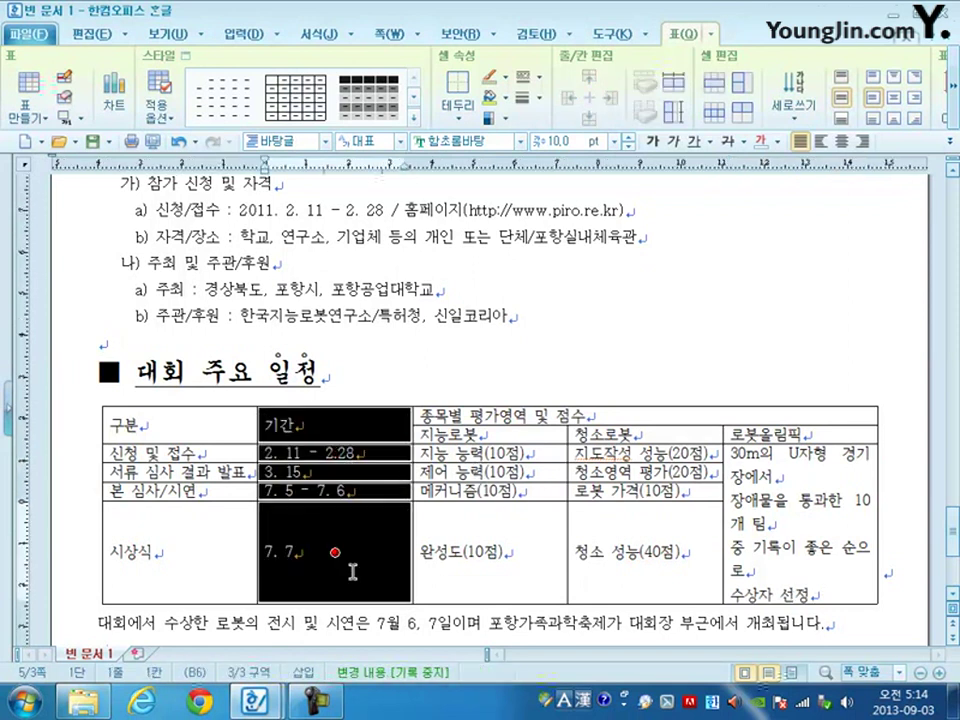
pyautogui.hotkey('ctrl', 'Left')
pyautogui.hotkey('ctrl', 'Left')
pyautogui.hotkey('ctrl', 'Left')
pyautogui.hotkey('ctrl', 'Left')
pyautogui.hotkey('ctrl', 'Left')
pyautogui.hotkey('ctrl', 'Left')
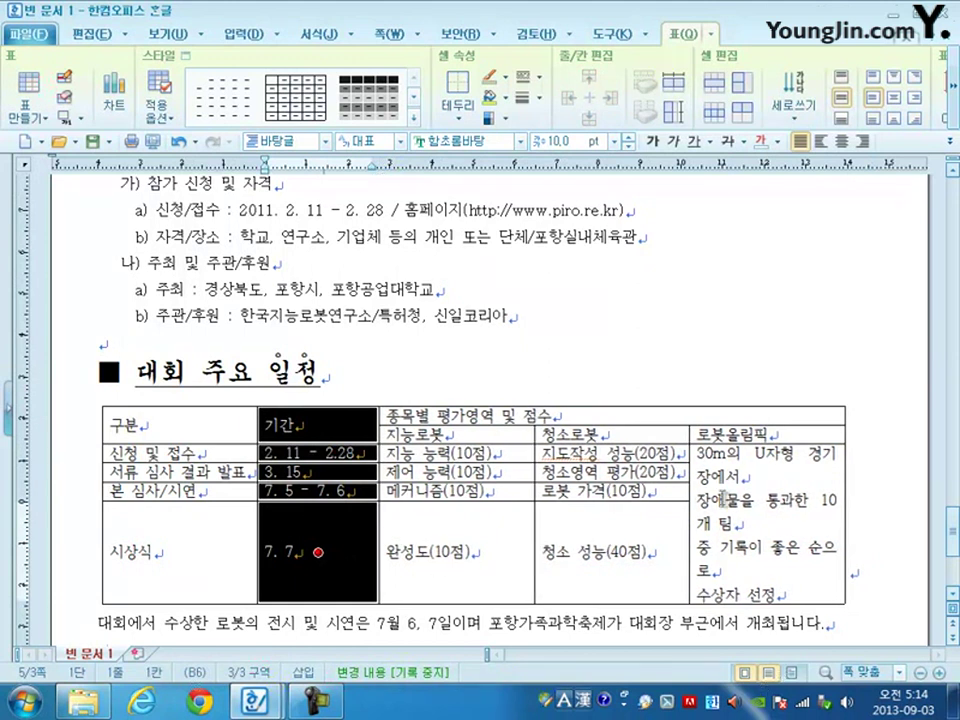
# Widen the 로봇올림픽 column until each line of its text fits on one row.
pyautogui.moveTo(767, 523); pyautogui.dragTo(722, 497)
pyautogui.hotkey('ctrl', 'Right')
pyautogui.hotkey('ctrl', 'Right')
pyautogui.hotkey('ctrl', 'Right')
pyautogui.hotkey('ctrl', 'Right')
pyautogui.hotkey('ctrl', 'Right')
pyautogui.hotkey('ctrl', 'Right')
pyautogui.hotkey('ctrl', 'Right')
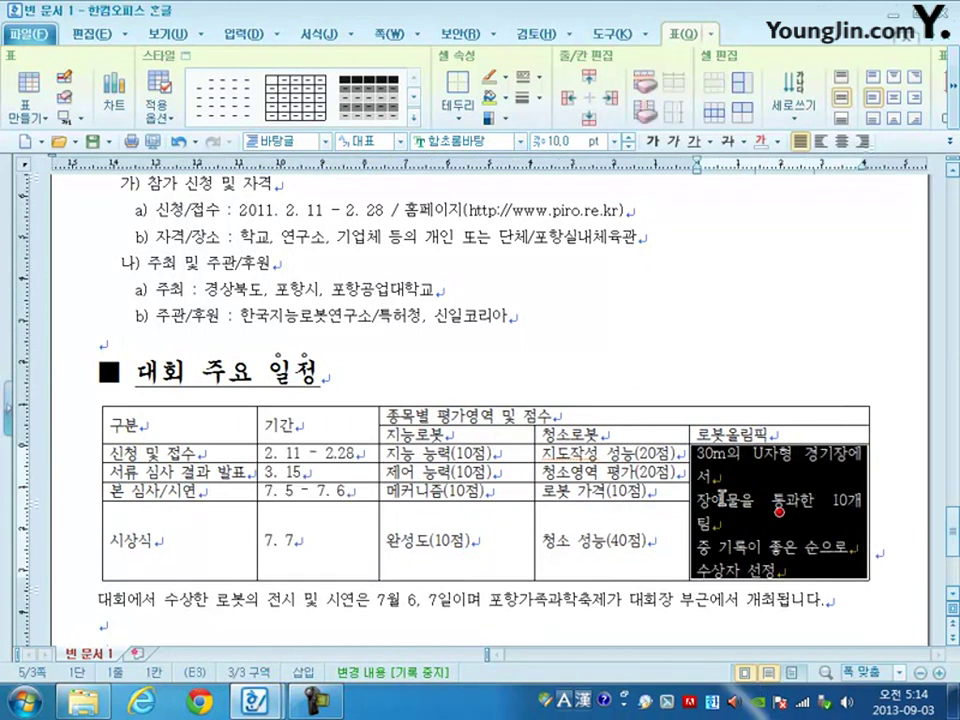
pyautogui.hotkey('ctrl', 'Left')
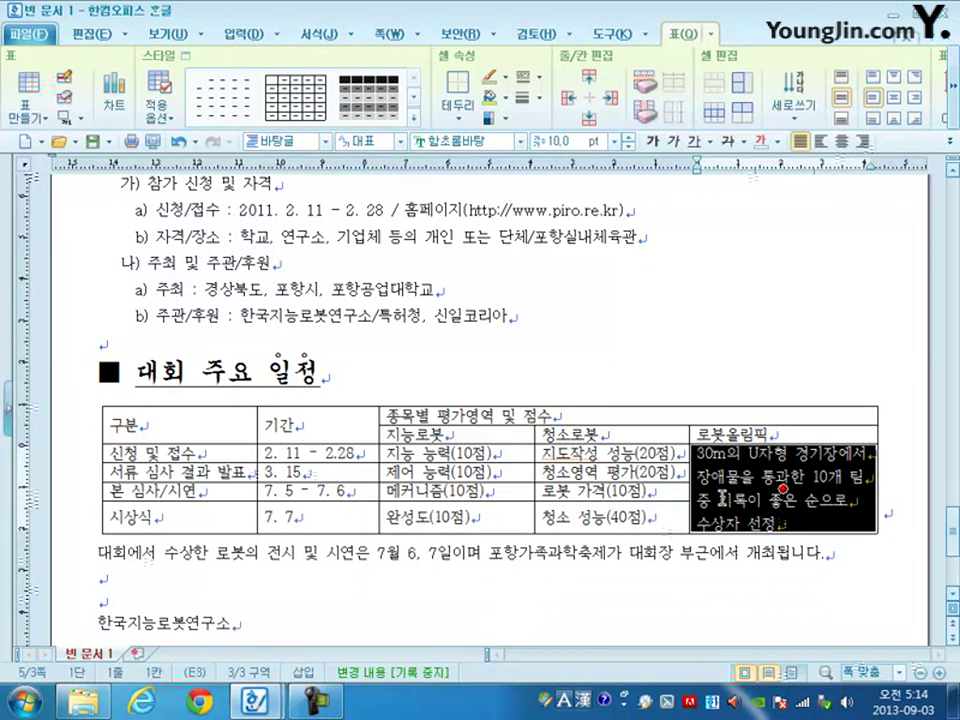
# Set all cells of the schedule table to the 굴림 font and centre their text.
pyautogui.moveTo(120, 425); pyautogui.dragTo(860, 515)
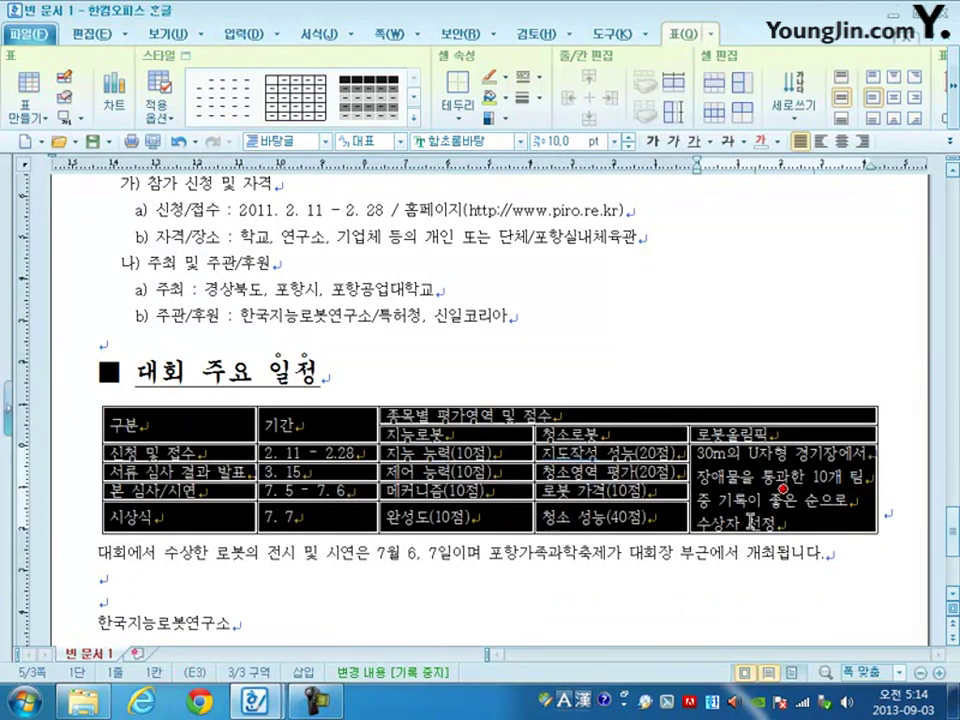
pyautogui.click(492, 140)
pyautogui.write('굴림')
pyautogui.press('Return')
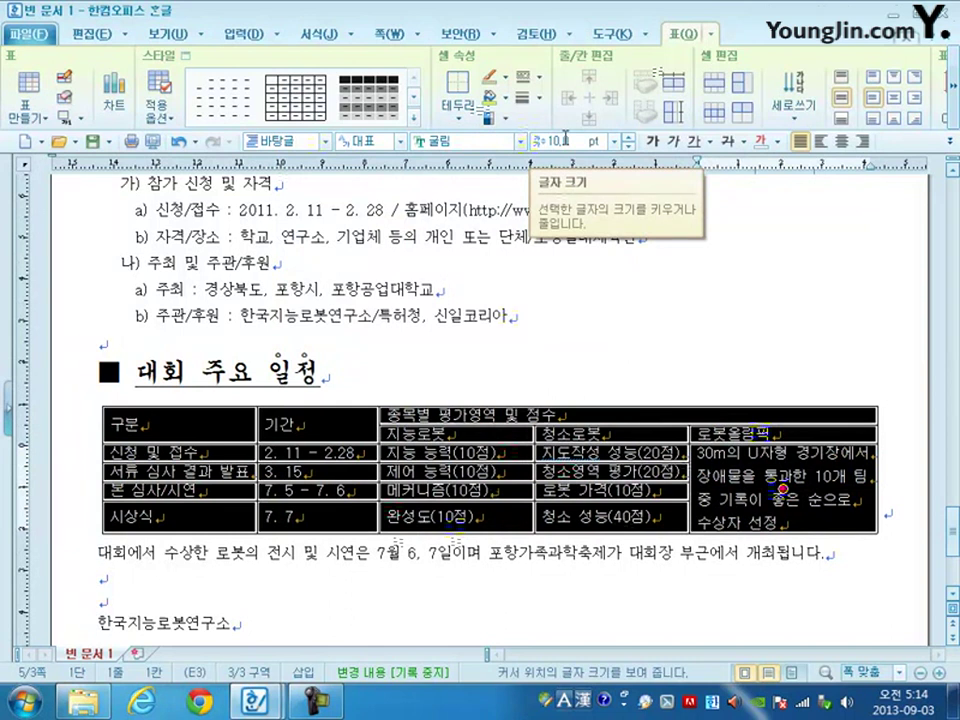
pyautogui.click(843, 141)
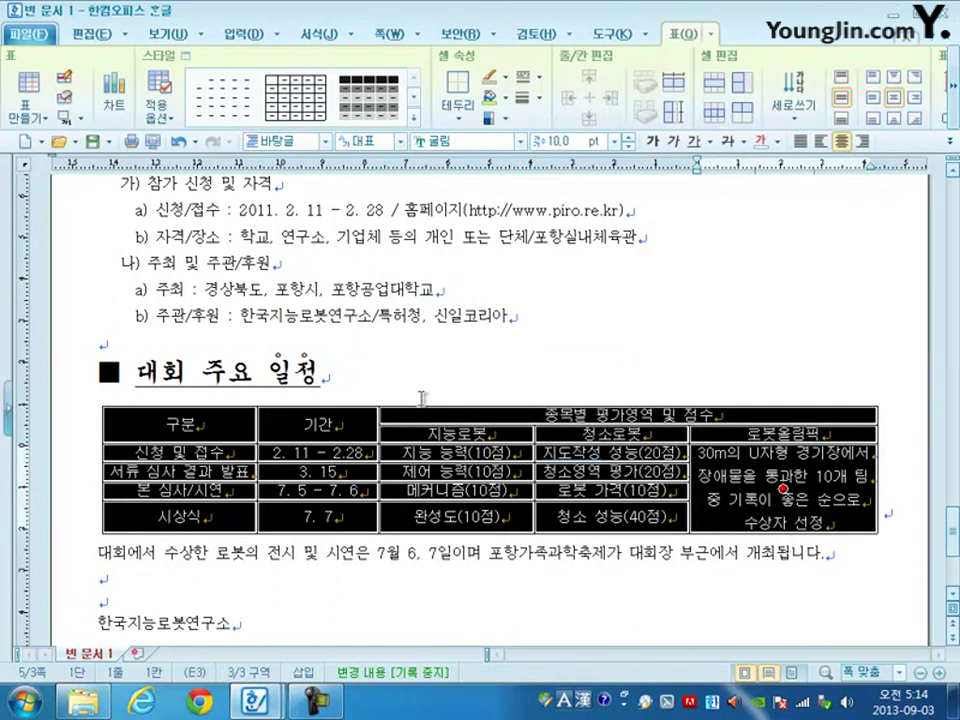
# Remove the schedule table's left and right outer borders and give its top edge a 0.5 mm double line.
pyautogui.rightClick(341, 426)
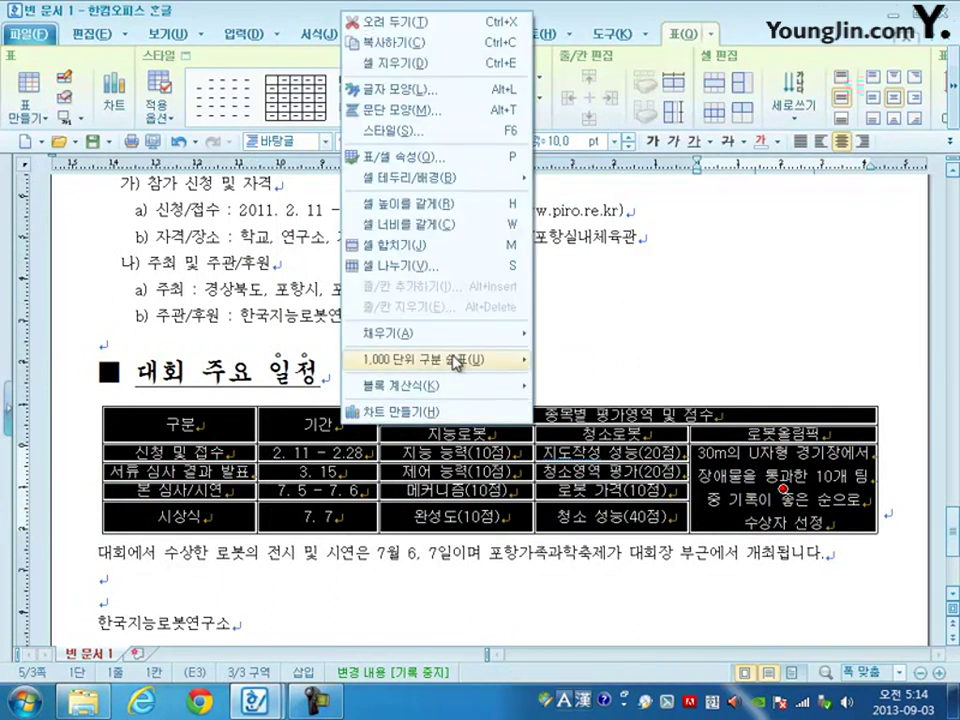
pyautogui.moveTo(485, 190)
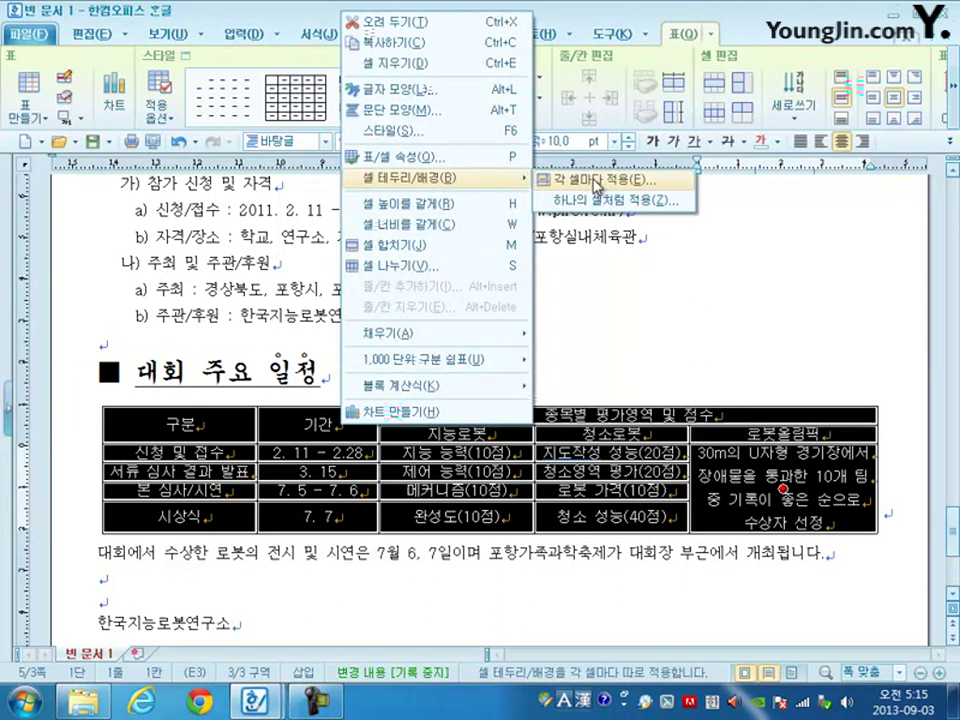
pyautogui.click(598, 181)
pyautogui.click(244, 143)
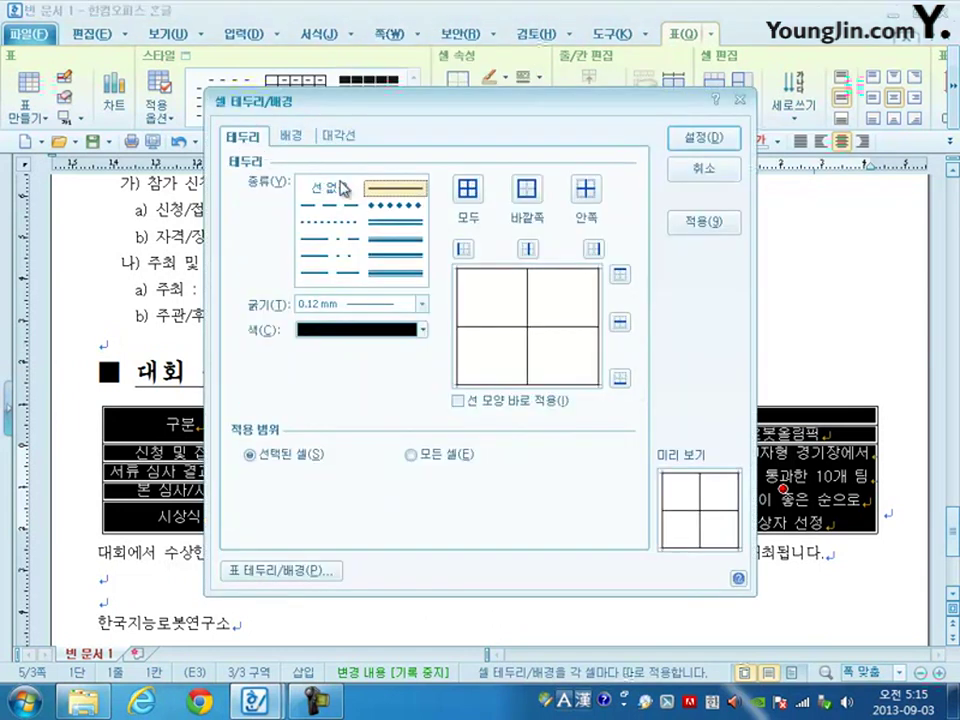
pyautogui.click(318, 188)
pyautogui.click(463, 248)
pyautogui.click(592, 248)
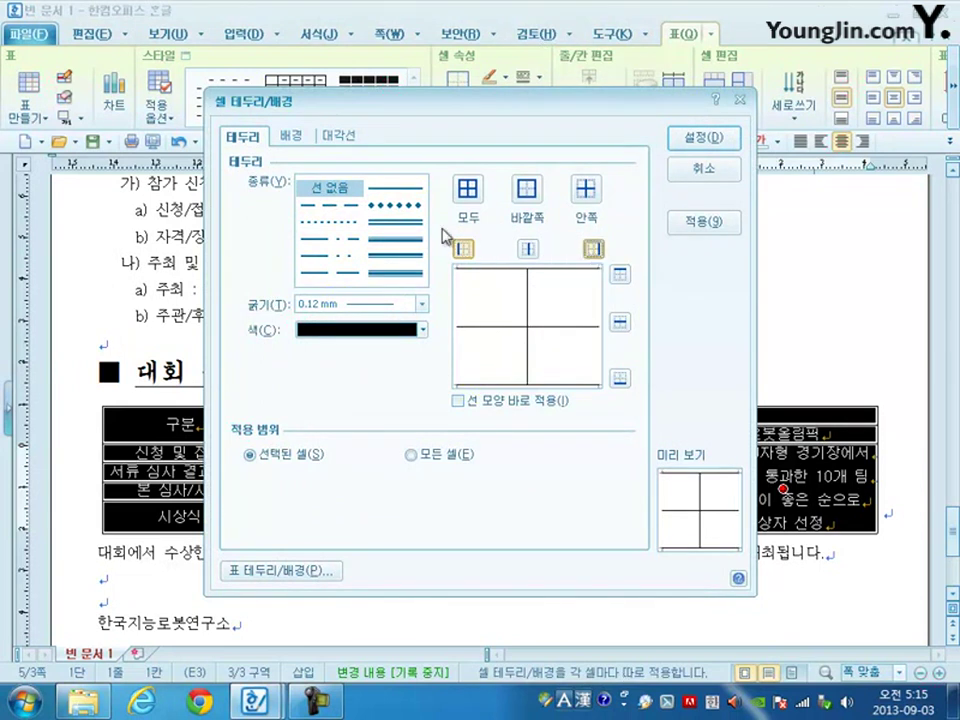
pyautogui.click(410, 224)
pyautogui.click(620, 273)
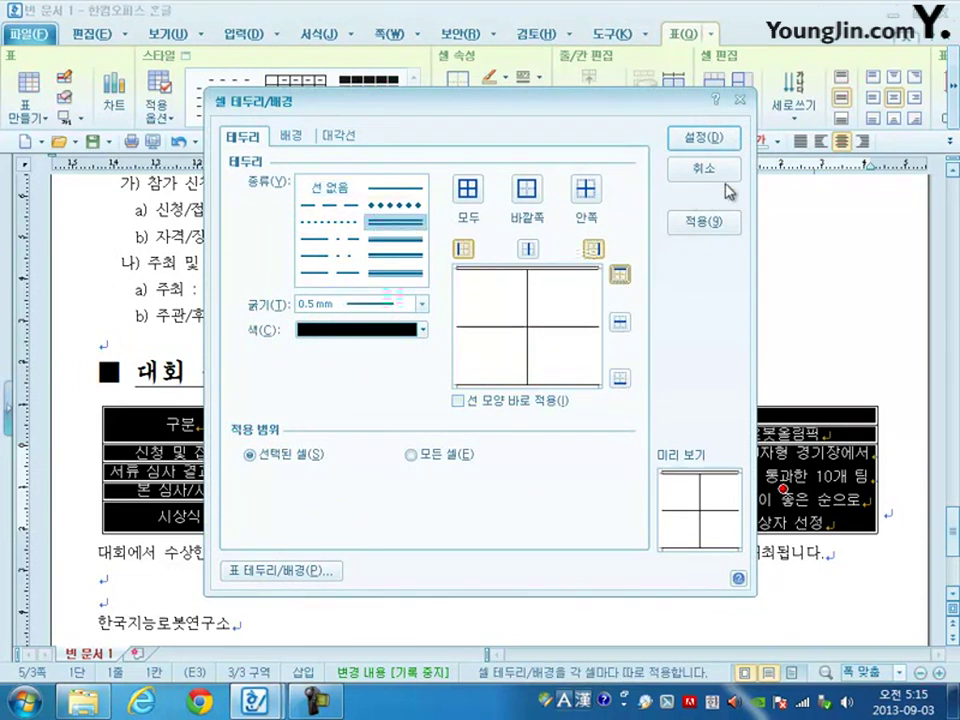
pyautogui.click(703, 137)
# Give the two header rows a 0.5 mm double bottom border and a vertical gradient fill from white to yellow.
pyautogui.moveTo(165, 424); pyautogui.dragTo(510, 415)
pyautogui.rightClick(515, 414)
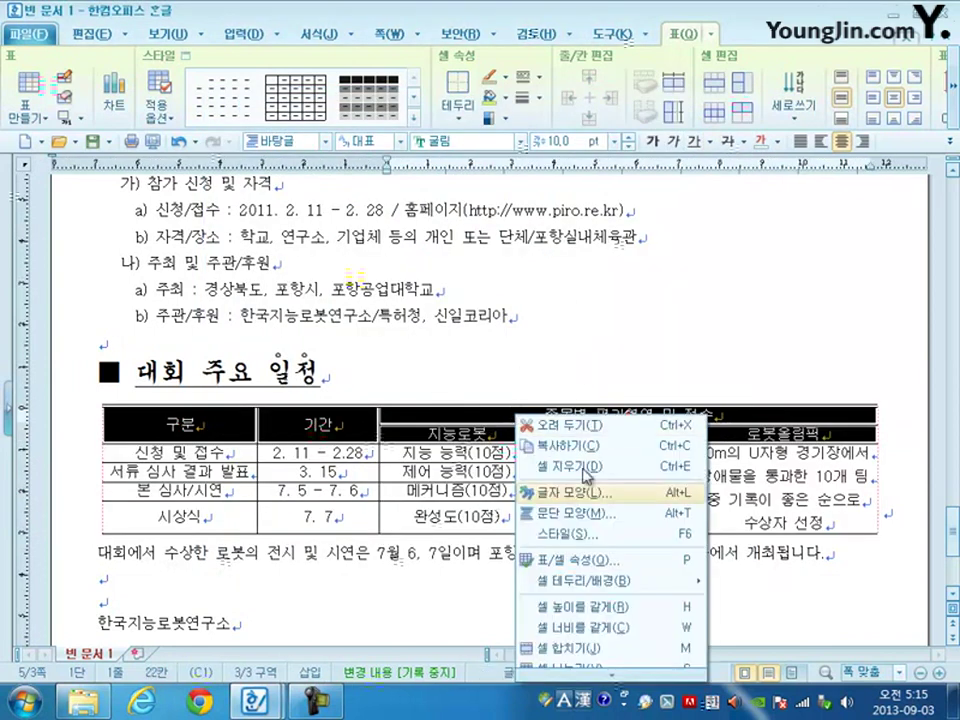
pyautogui.moveTo(630, 580)
pyautogui.click(765, 585)
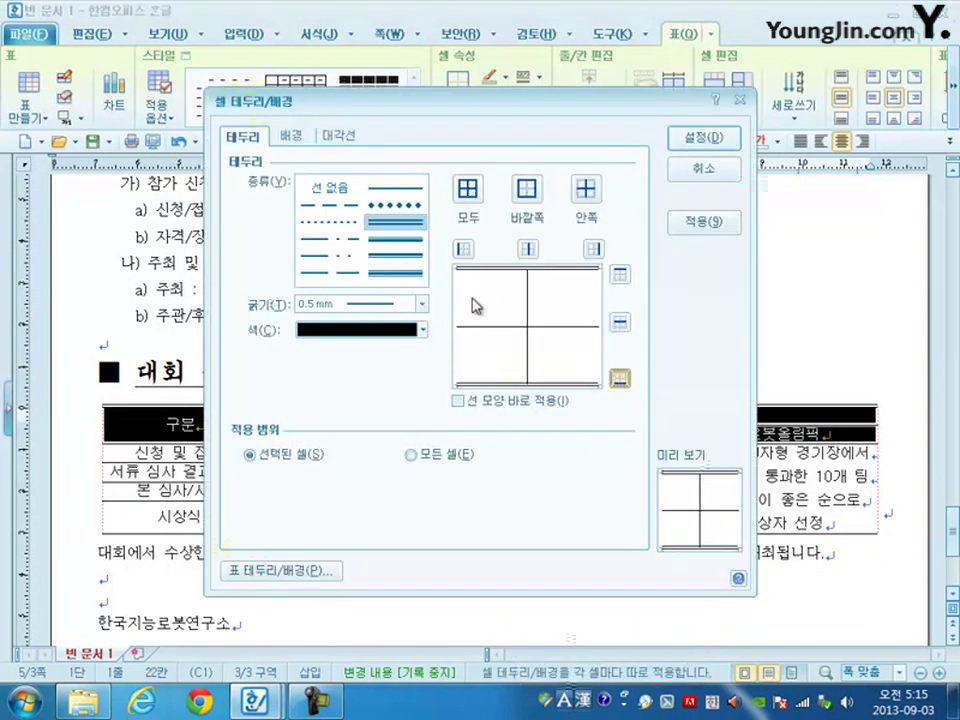
pyautogui.click(297, 136)
pyautogui.click(248, 253)
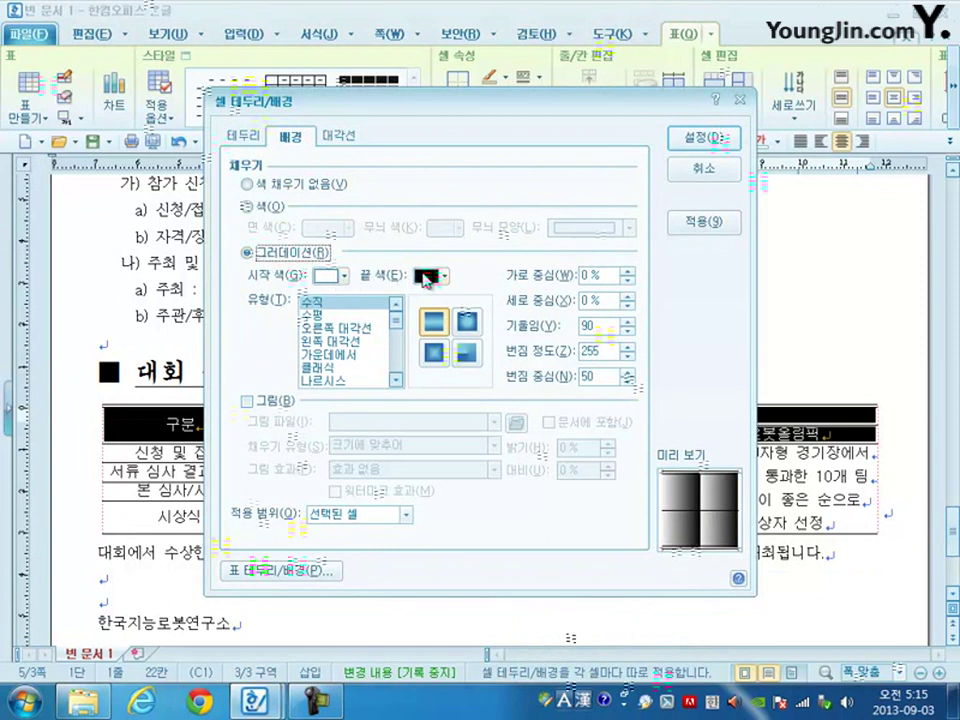
pyautogui.click(428, 275)
pyautogui.click(468, 327)
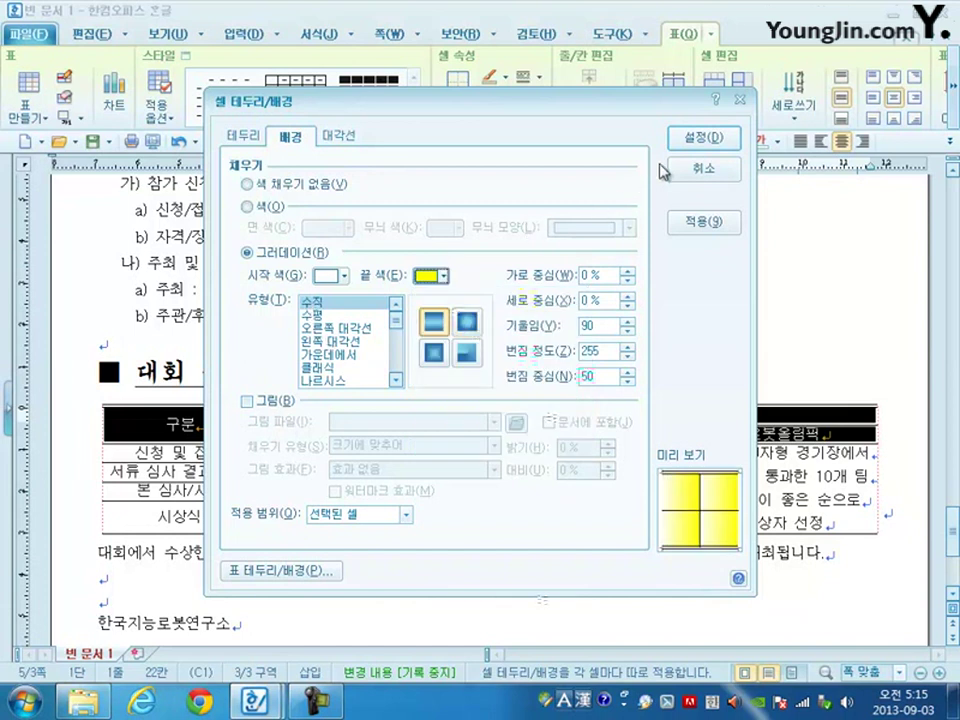
pyautogui.click(698, 139)
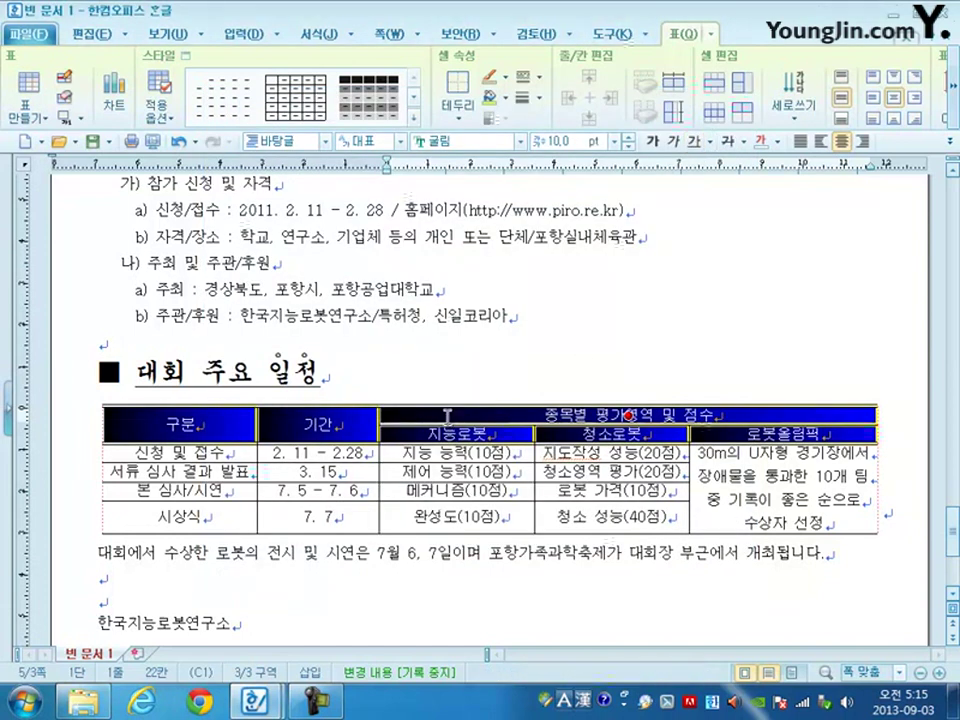
# Increase the row heights of the schedule table slightly, using the cells of the 종목별 평가영역 및 점수 columns.
pyautogui.moveTo(437, 411); pyautogui.dragTo(437, 520)
pyautogui.scroll(-3, 438, 515)
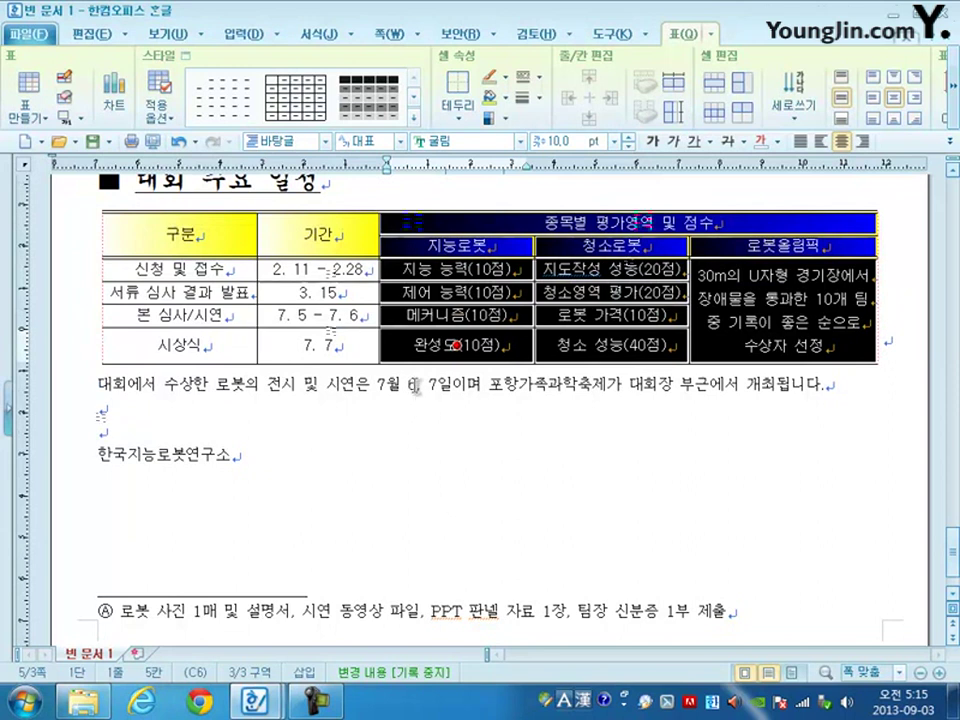
pyautogui.click(395, 438)
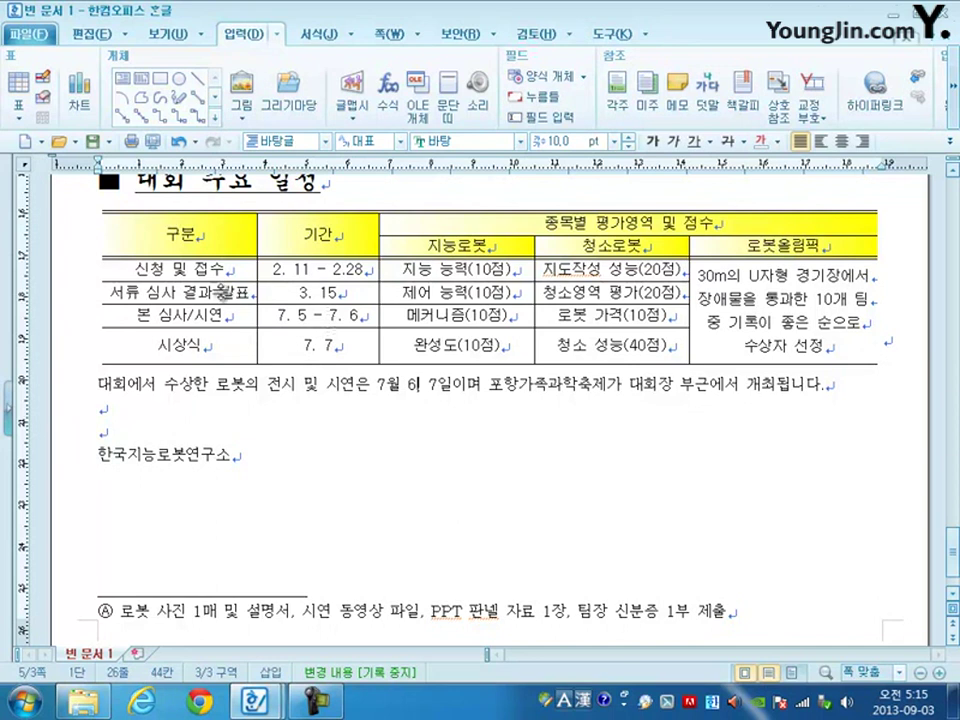
# Give the whole schedule table a 0.5 mm double line along its bottom edge.
pyautogui.click(192, 225)
pyautogui.moveTo(192, 225); pyautogui.dragTo(780, 345)
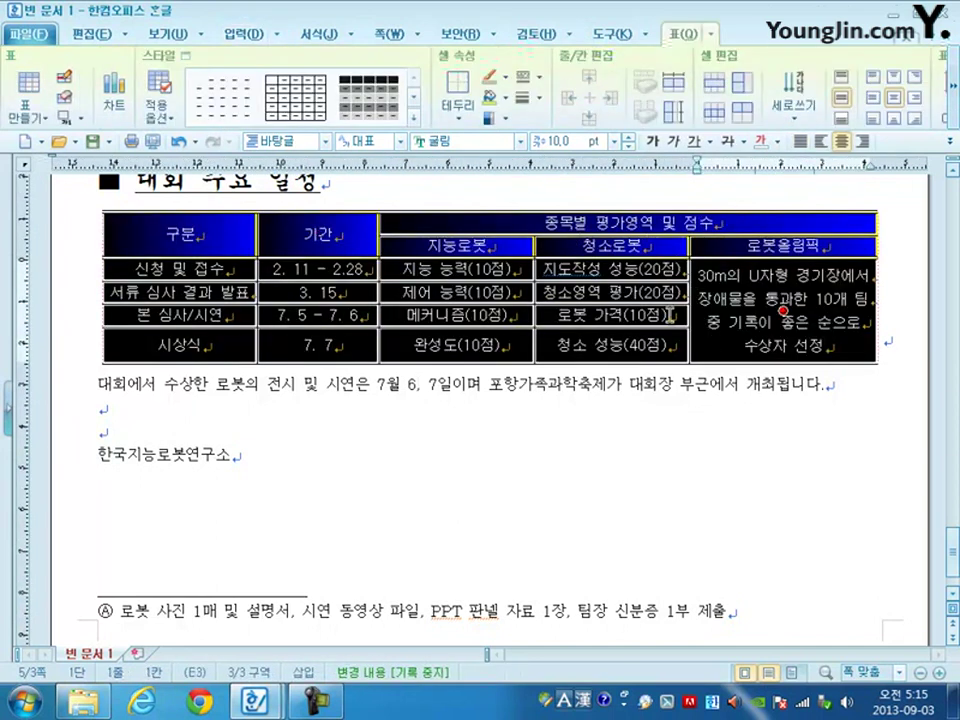
pyautogui.rightClick(593, 232)
pyautogui.moveTo(722, 396)
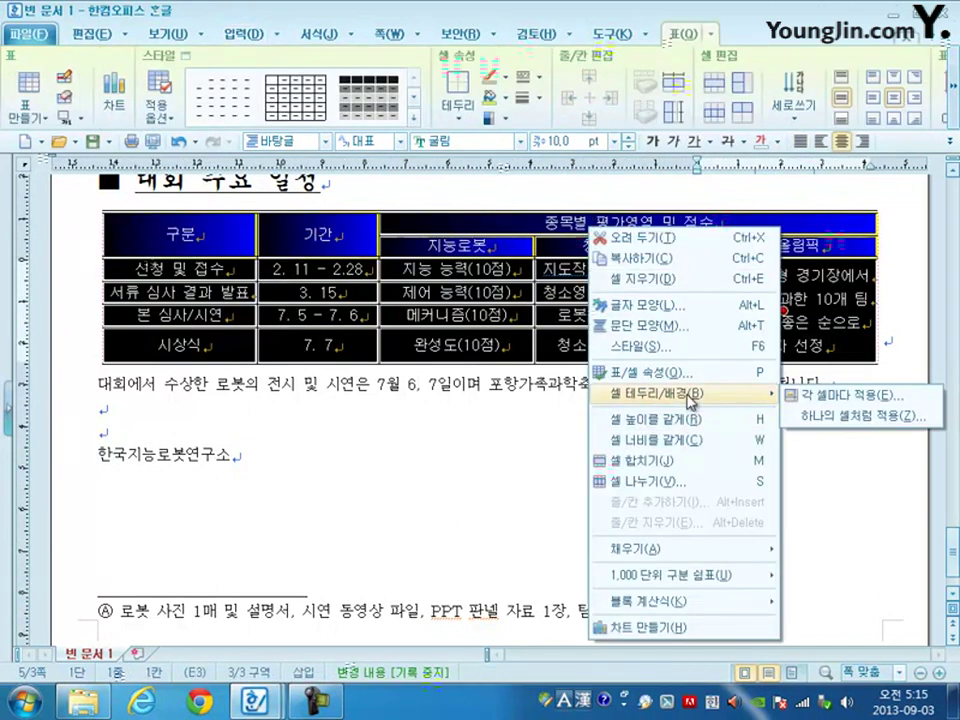
pyautogui.click(823, 403)
pyautogui.click(243, 135)
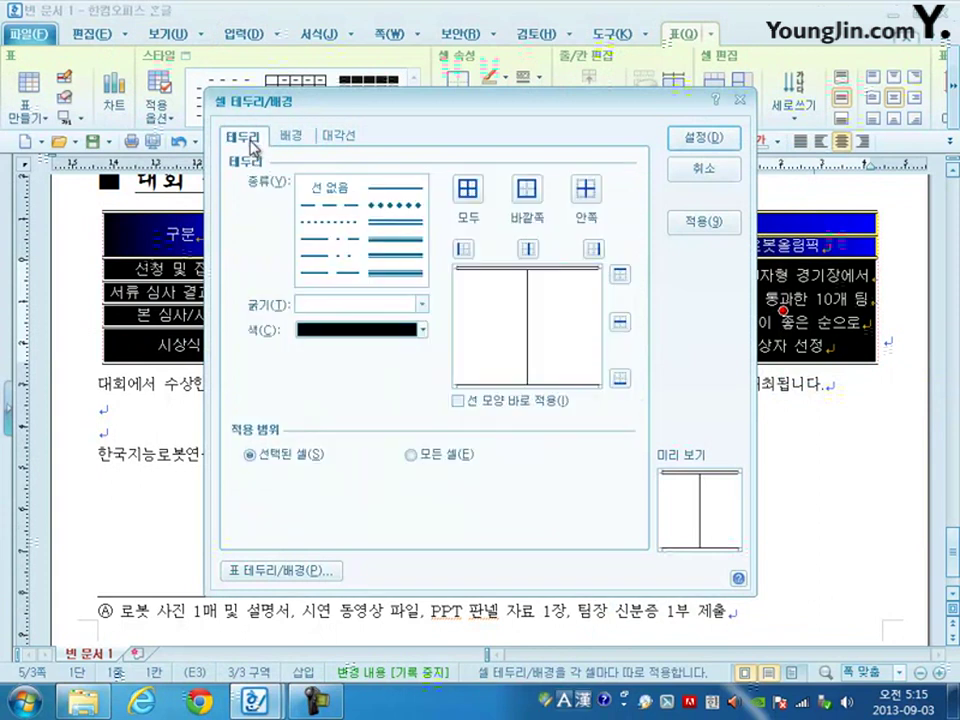
pyautogui.click(388, 226)
pyautogui.click(619, 378)
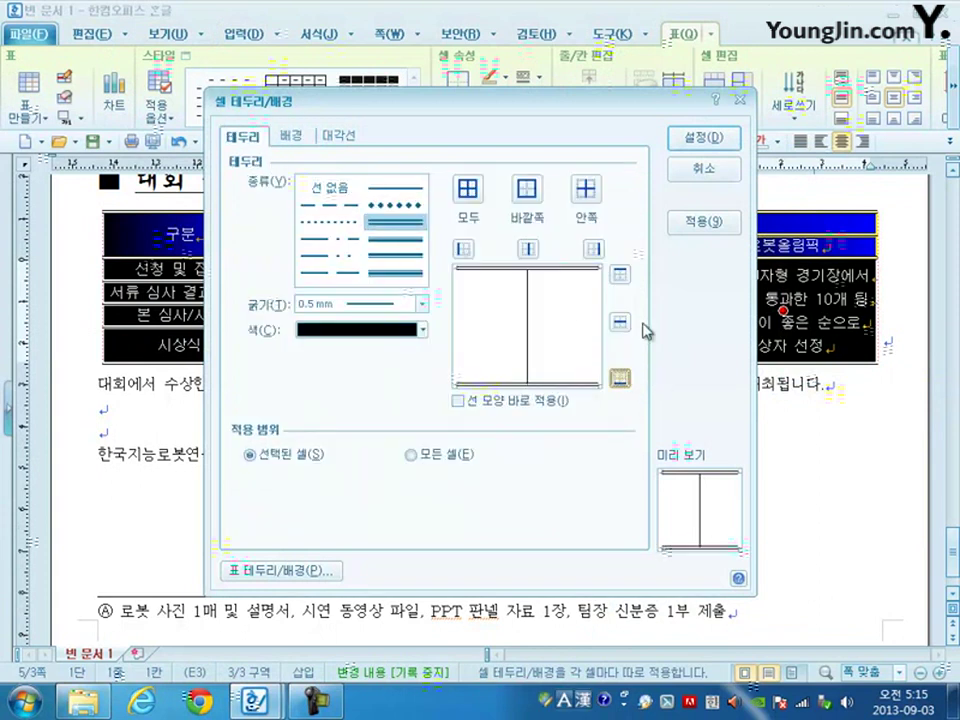
pyautogui.click(703, 151)
# Centre the paragraph holding the schedule table and narrow the table slightly by reducing the 지능로봇 column's width.
pyautogui.click(873, 289)
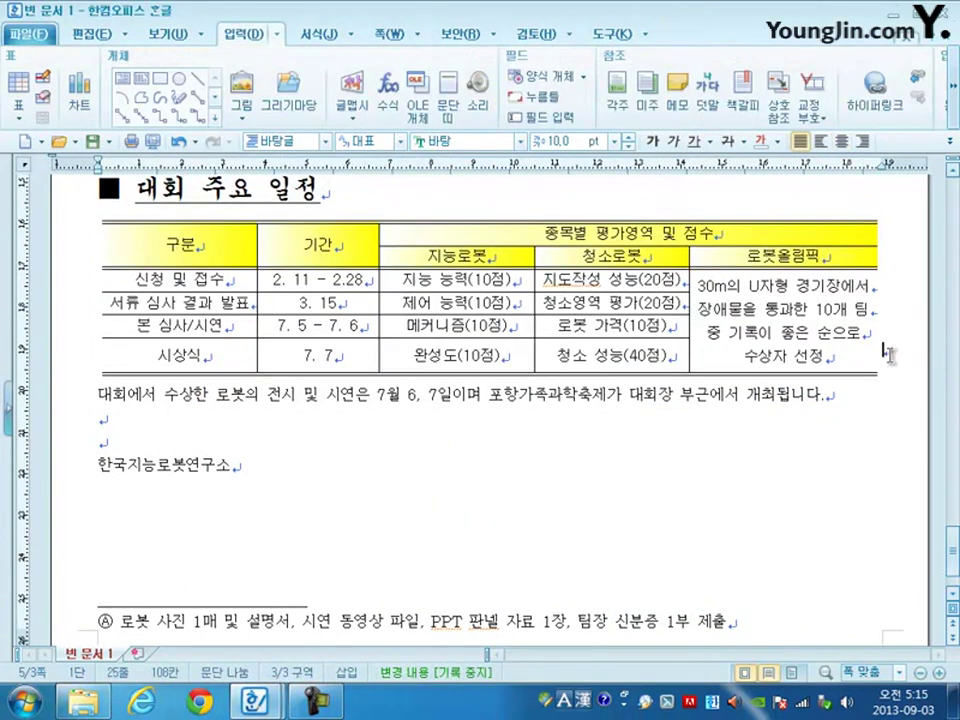
pyautogui.click(847, 146)
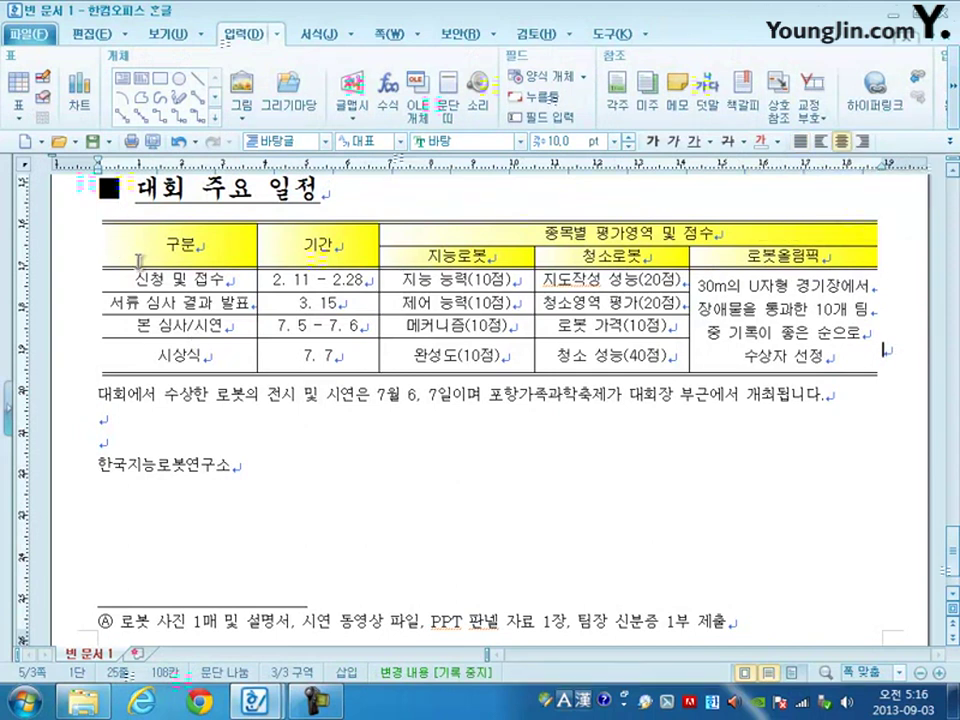
pyautogui.moveTo(414, 258); pyautogui.dragTo(453, 354)
pyautogui.hotkey('ctrl', 'Left')
pyautogui.hotkey('ctrl', 'Left')
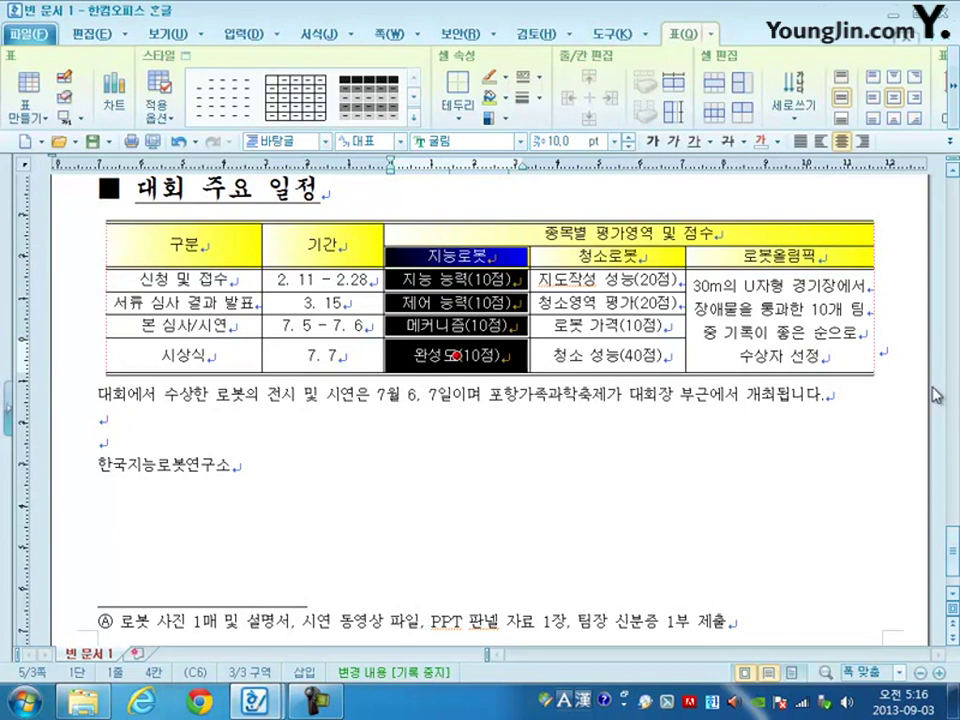
pyautogui.click(880, 352)
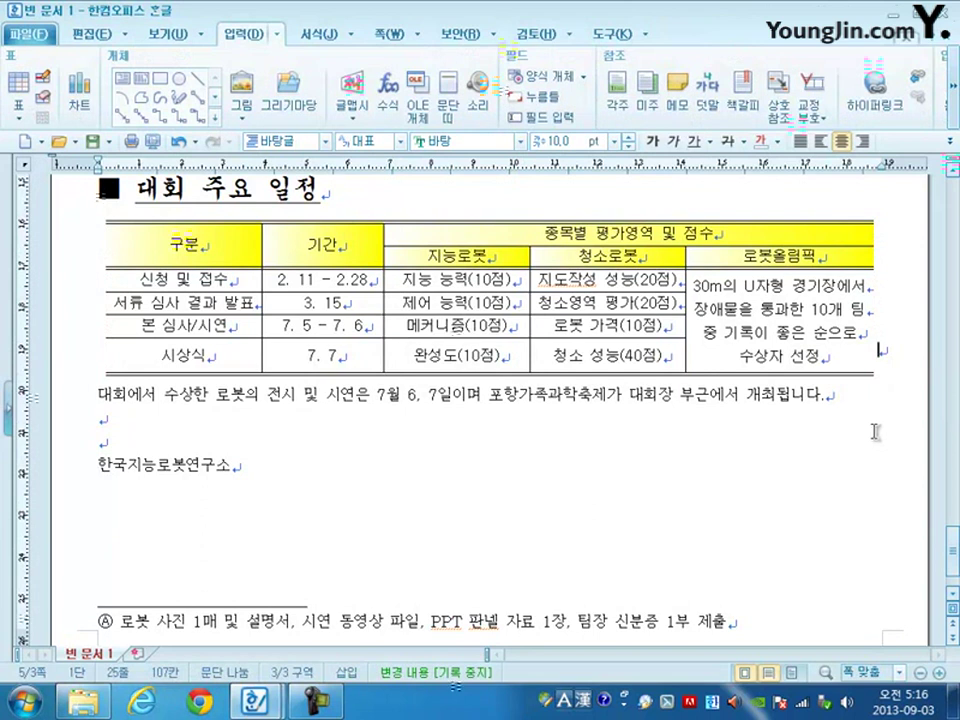
# Format the closing line 한국지능로봇연구소 in 돋움, 20 pt, bold, and centre it.
pyautogui.scroll(-1, 305, 314)
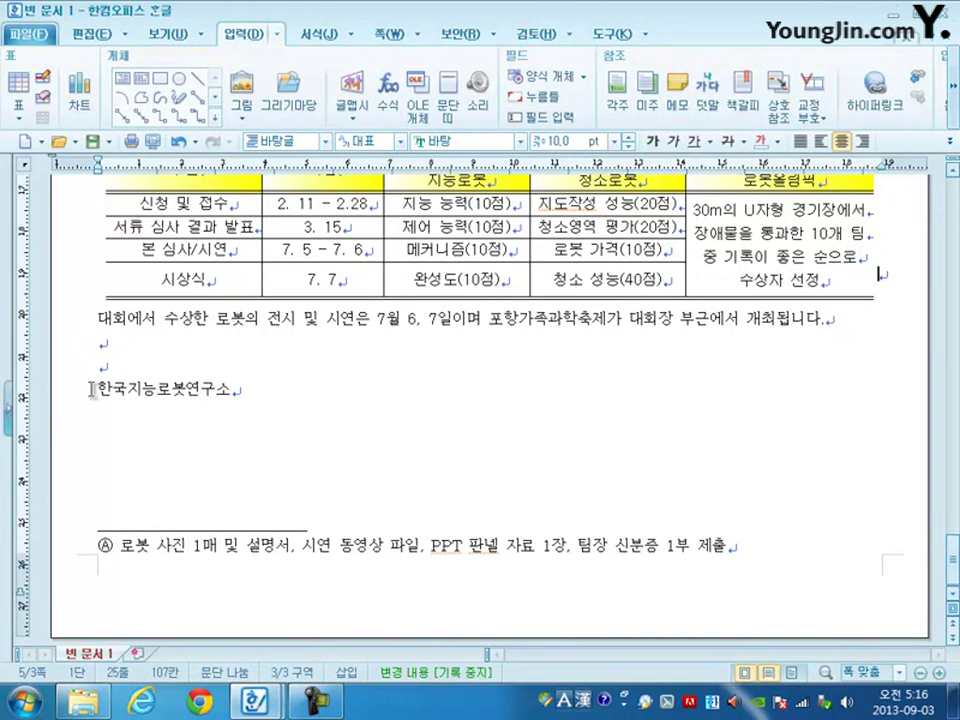
pyautogui.moveTo(92, 389); pyautogui.dragTo(259, 388)
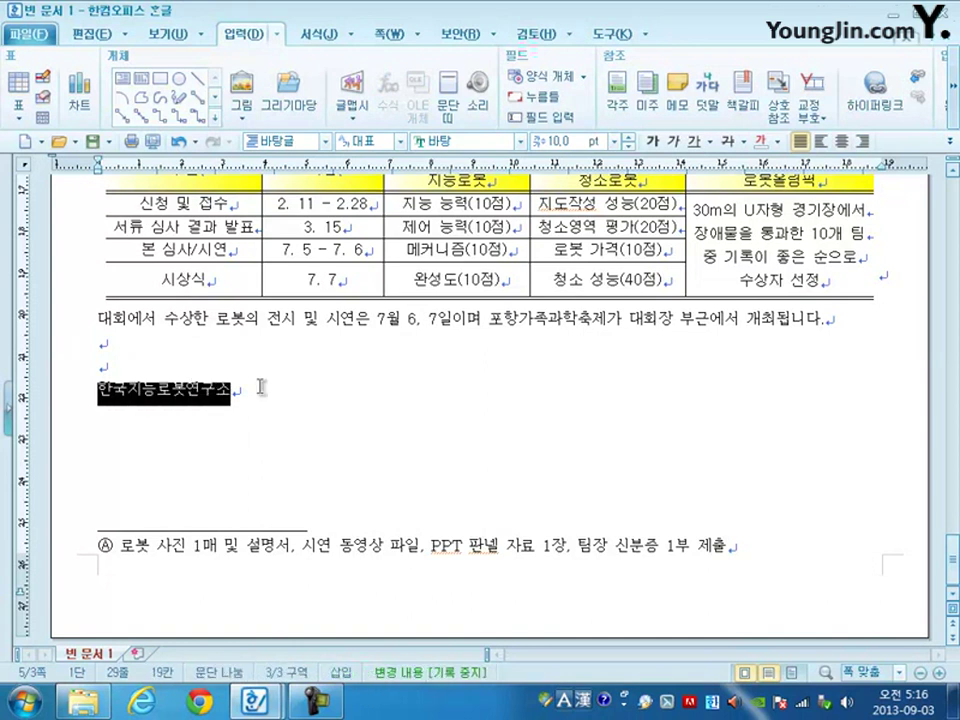
pyautogui.click(493, 141)
pyautogui.write('돋움')
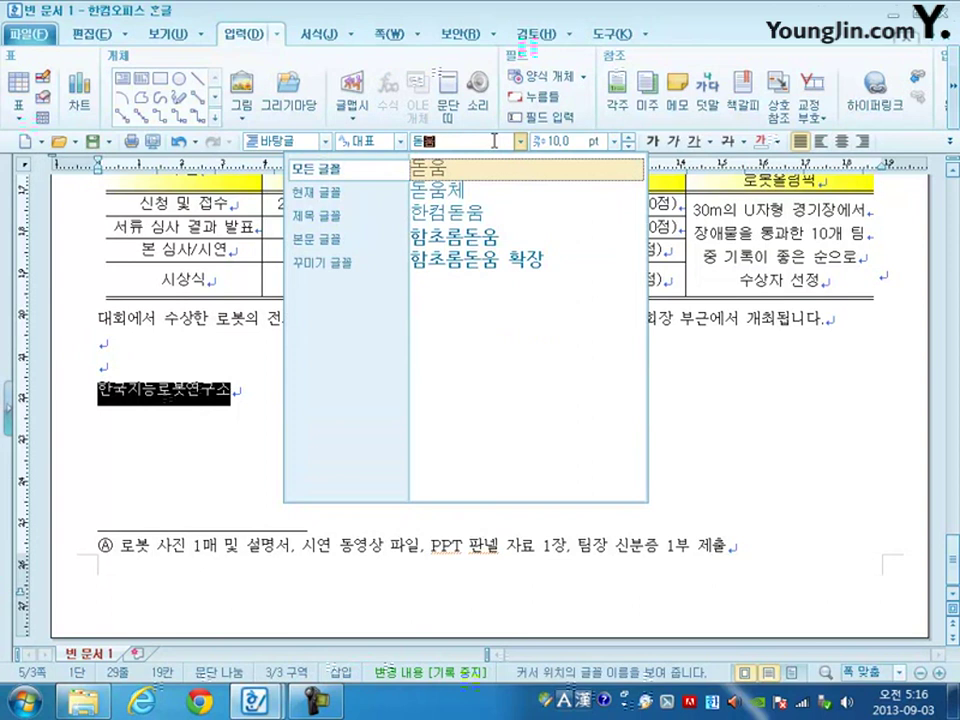
pyautogui.press('Return')
pyautogui.click(575, 143)
pyautogui.write('2')
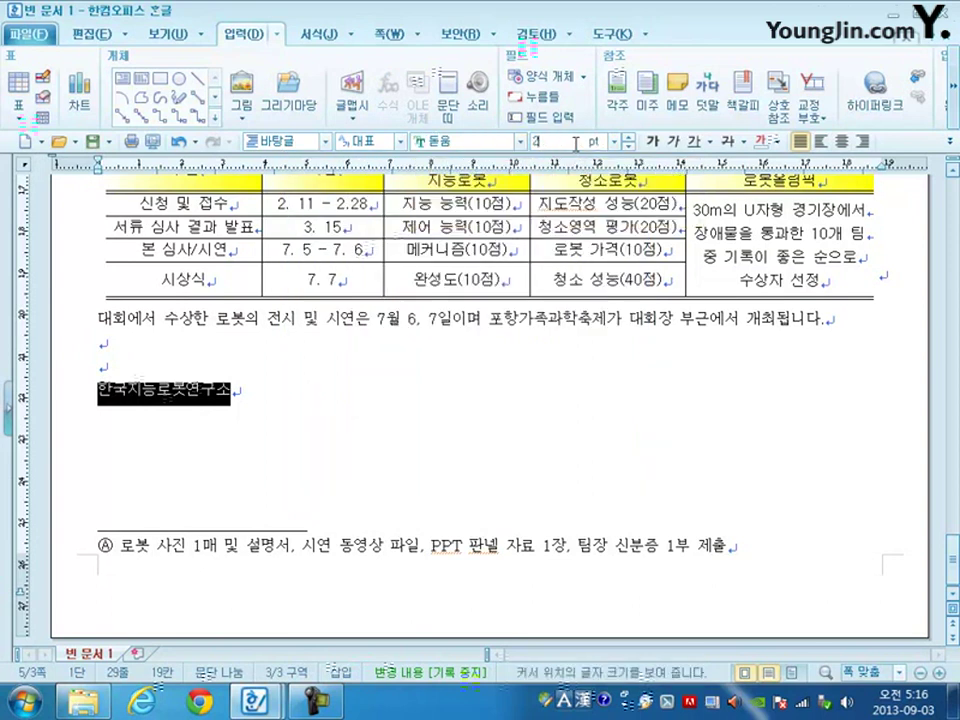
pyautogui.write('0')
pyautogui.press('Return')
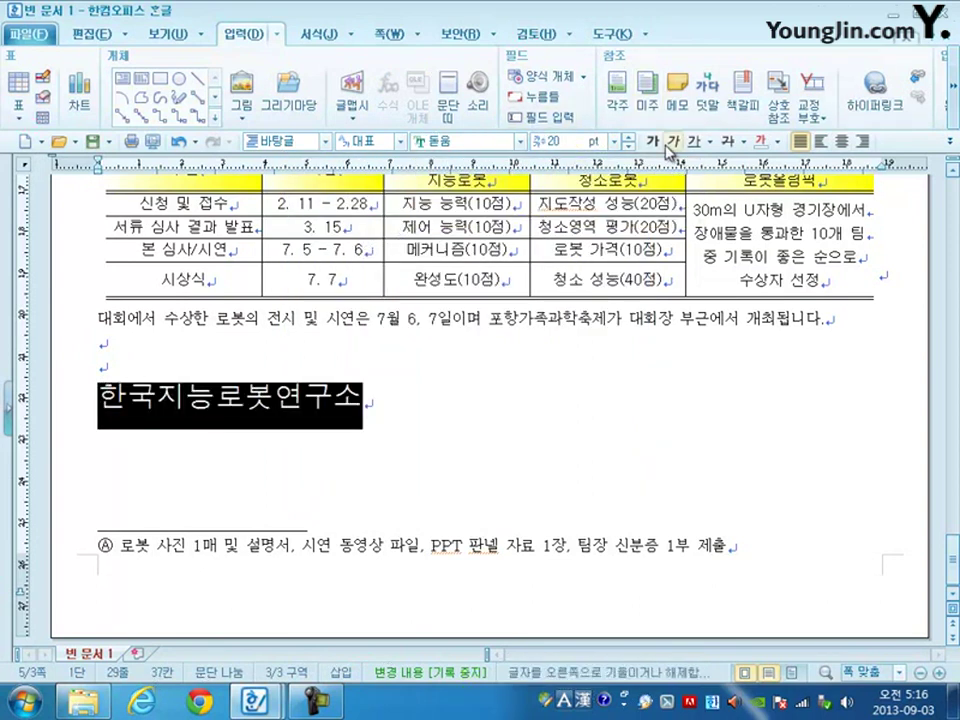
pyautogui.click(843, 145)
# Set the character width (장평) of the 한국지능로봇연구소 line to 130%.
pyautogui.rightClick(446, 396)
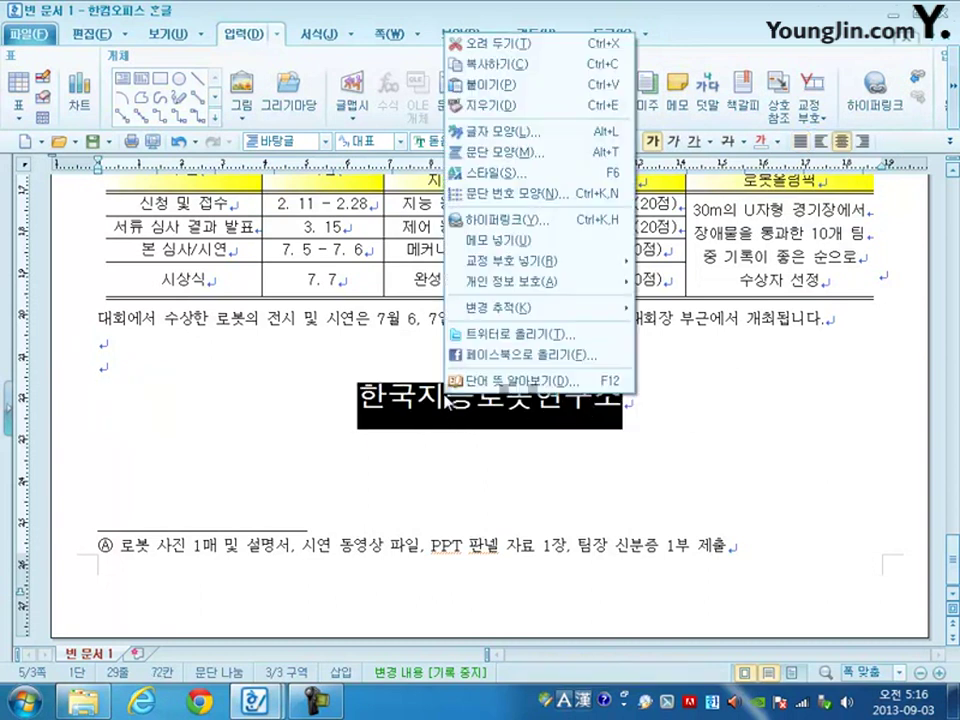
pyautogui.click(518, 133)
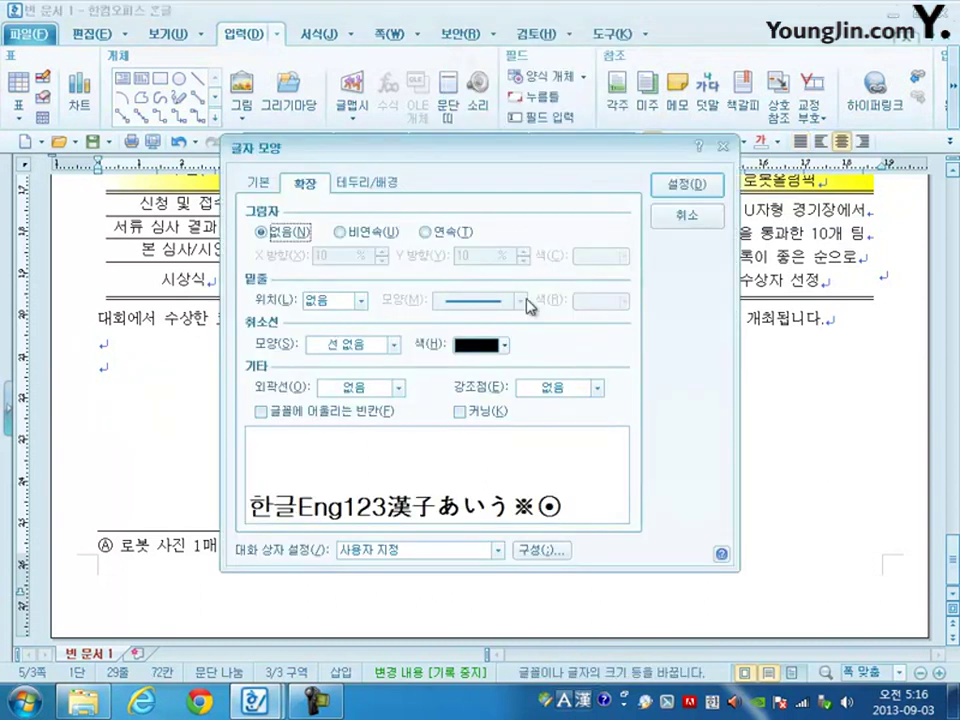
pyautogui.click(270, 185)
pyautogui.click(513, 289)
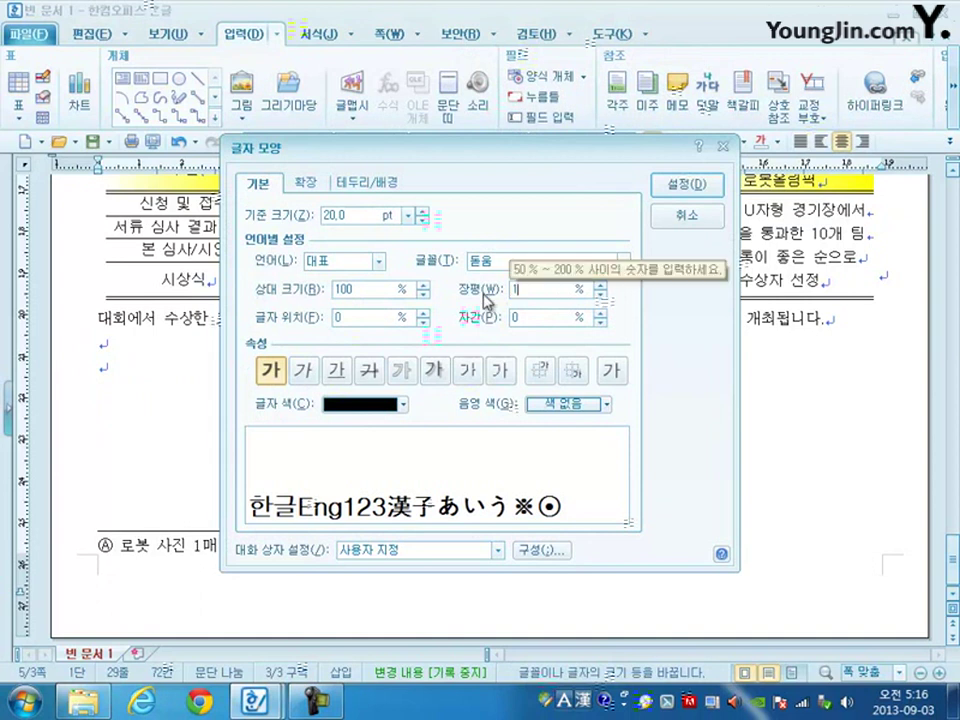
pyautogui.write('130')
pyautogui.click(688, 186)
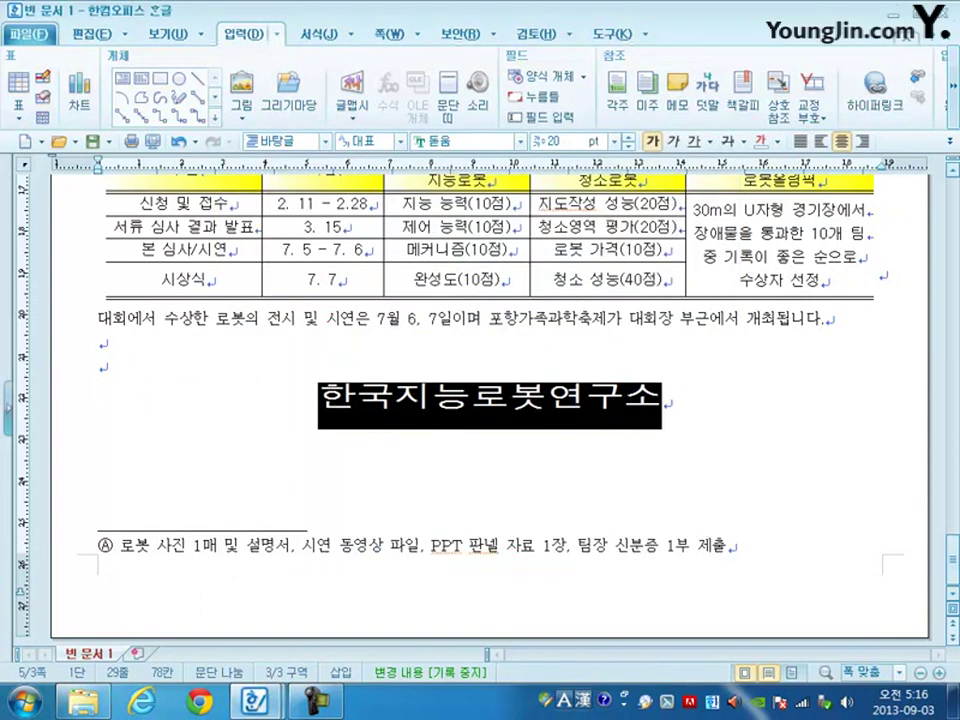
pyautogui.click(694, 405)
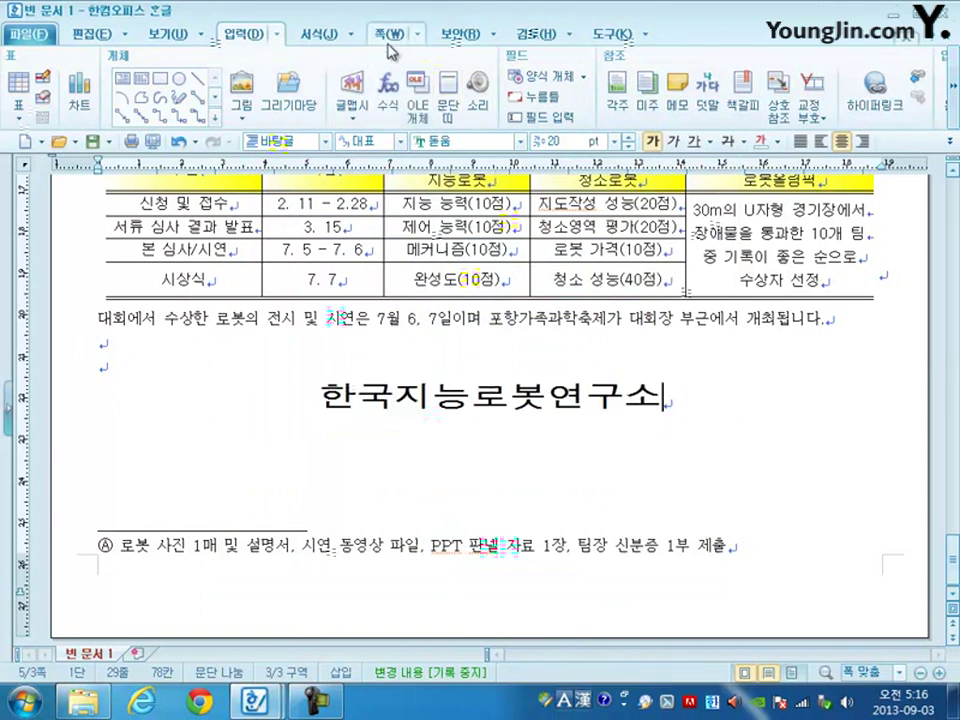
# Insert page numbers at the bottom centre of the page in the A,B,C format with dashes.
pyautogui.click(386, 35)
pyautogui.click(413, 112)
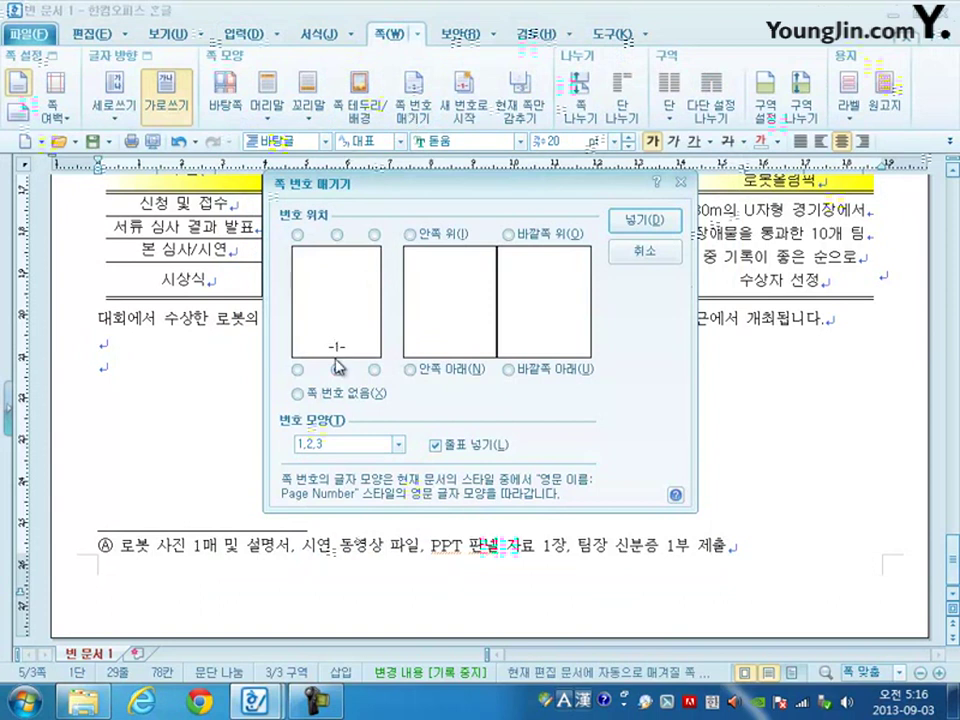
pyautogui.click(395, 451)
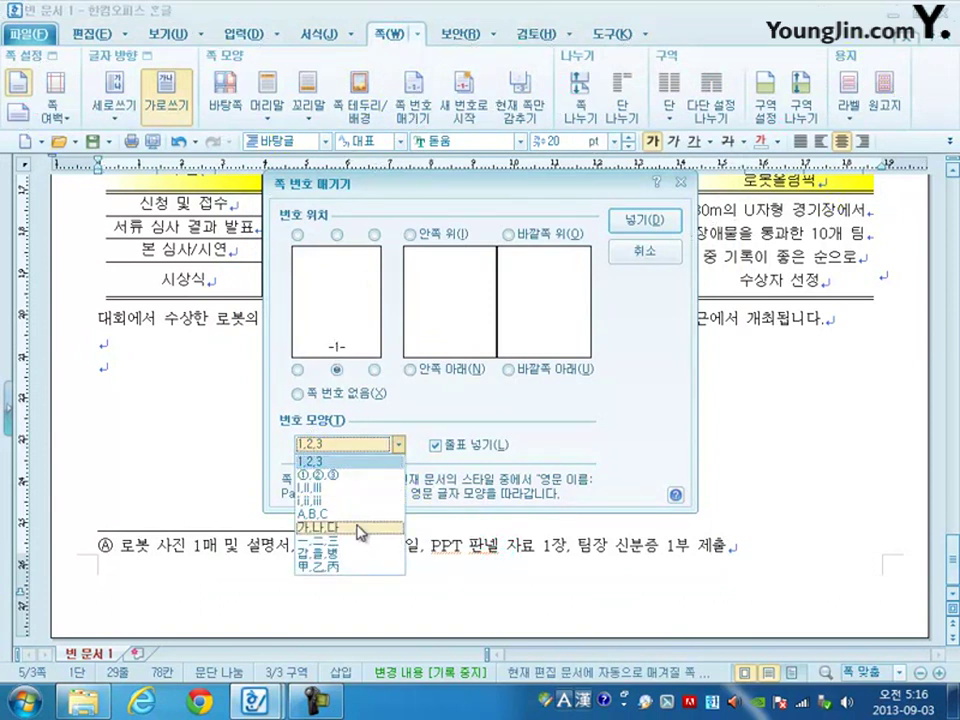
pyautogui.click(357, 514)
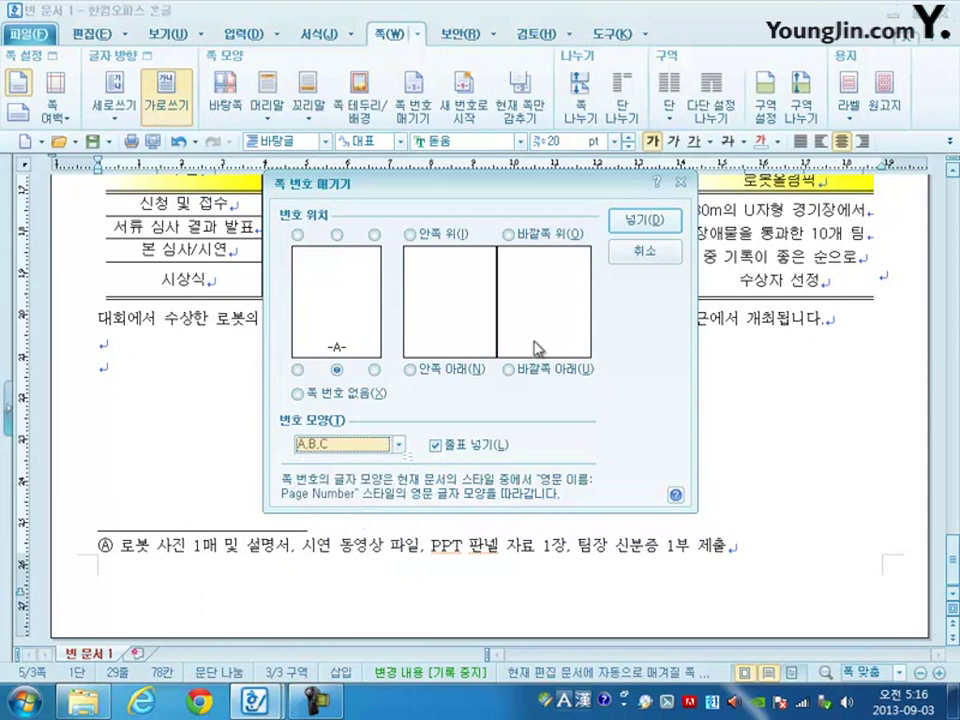
pyautogui.click(643, 219)
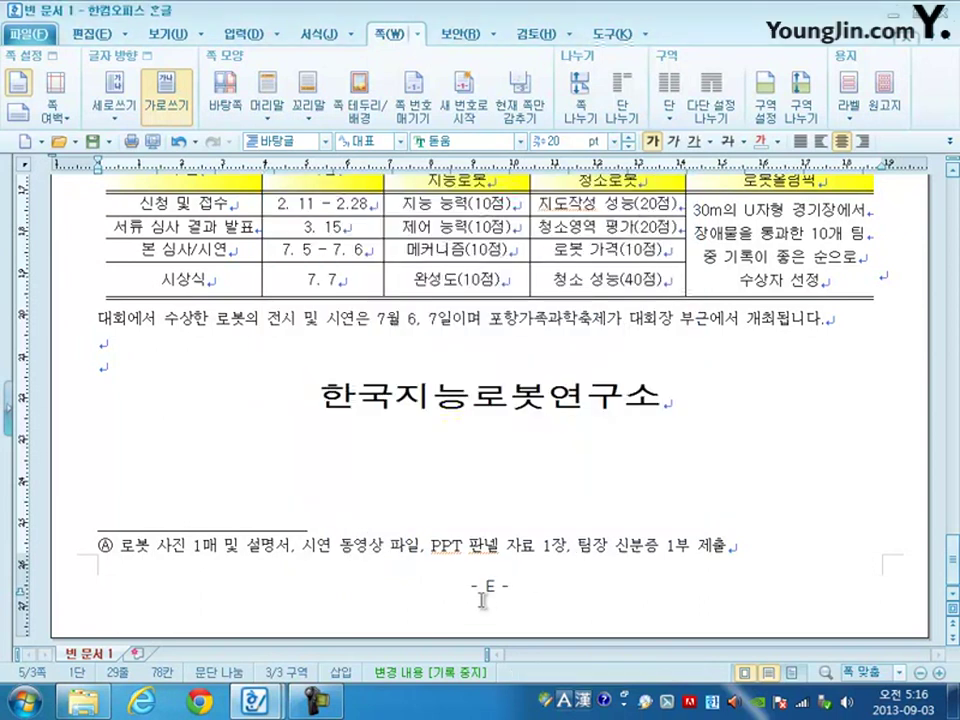
# Start new page numbering at 5 from the end of the 한국지능로봇연구소 line.
pyautogui.click(697, 396)
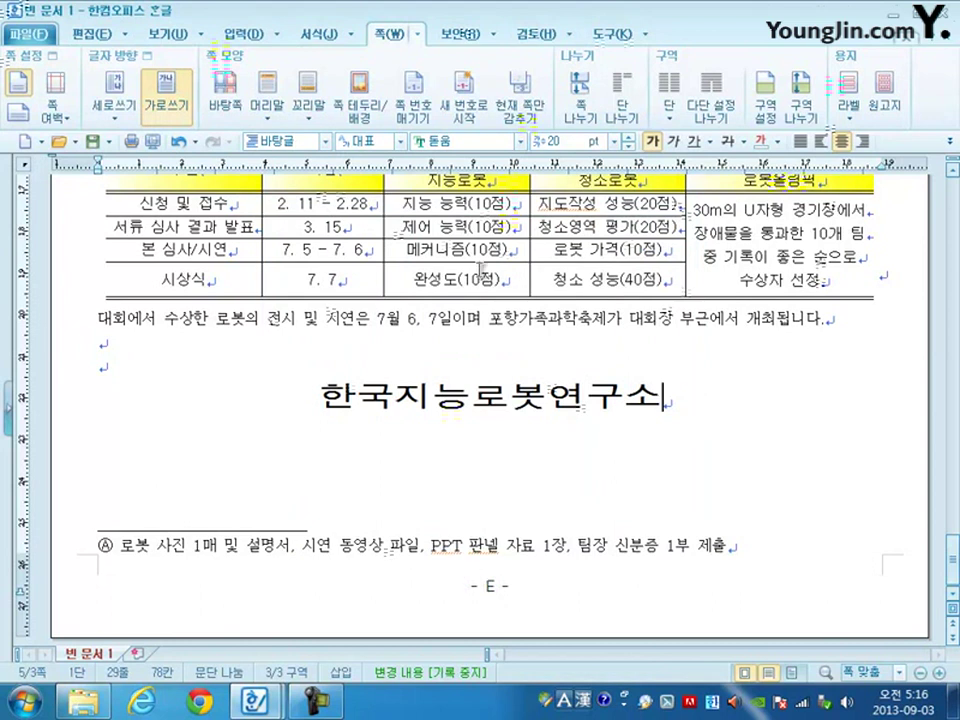
pyautogui.click(466, 104)
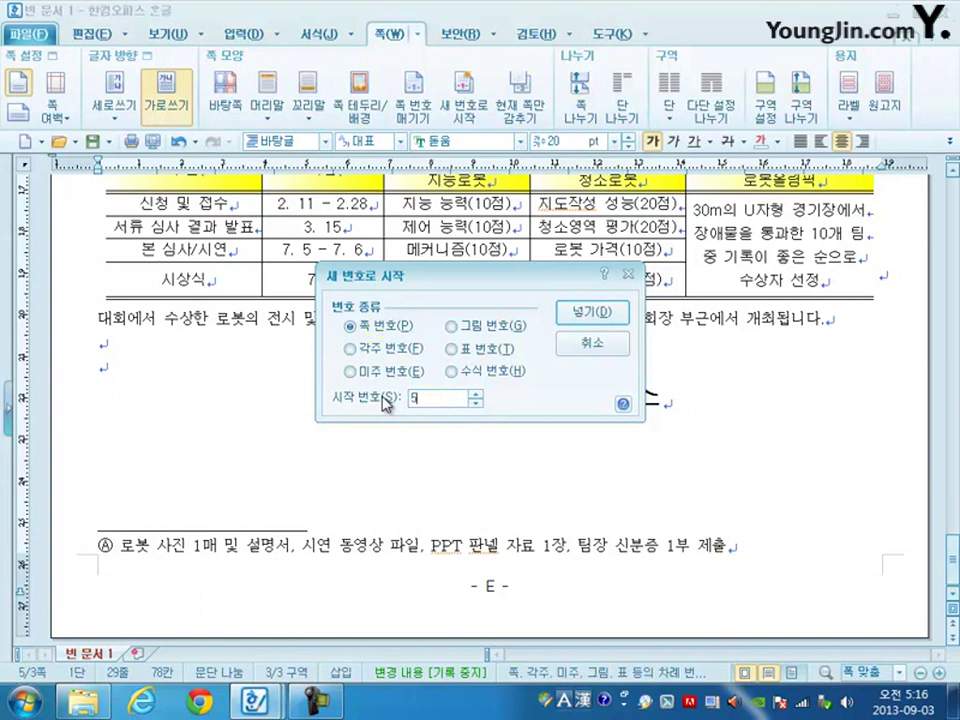
pyautogui.click(590, 312)
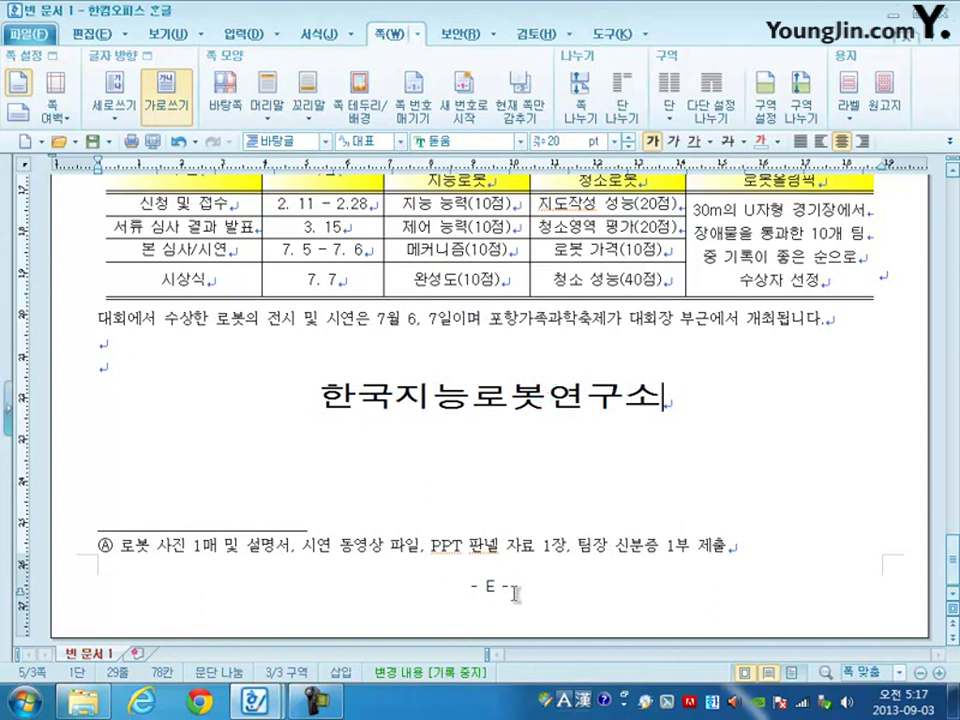
# Correct the misspelled word before 벤처 in the announcement's first paragraph to 상용화와.
pyautogui.scroll(5, 515, 594)
pyautogui.scroll(3, 515, 594)
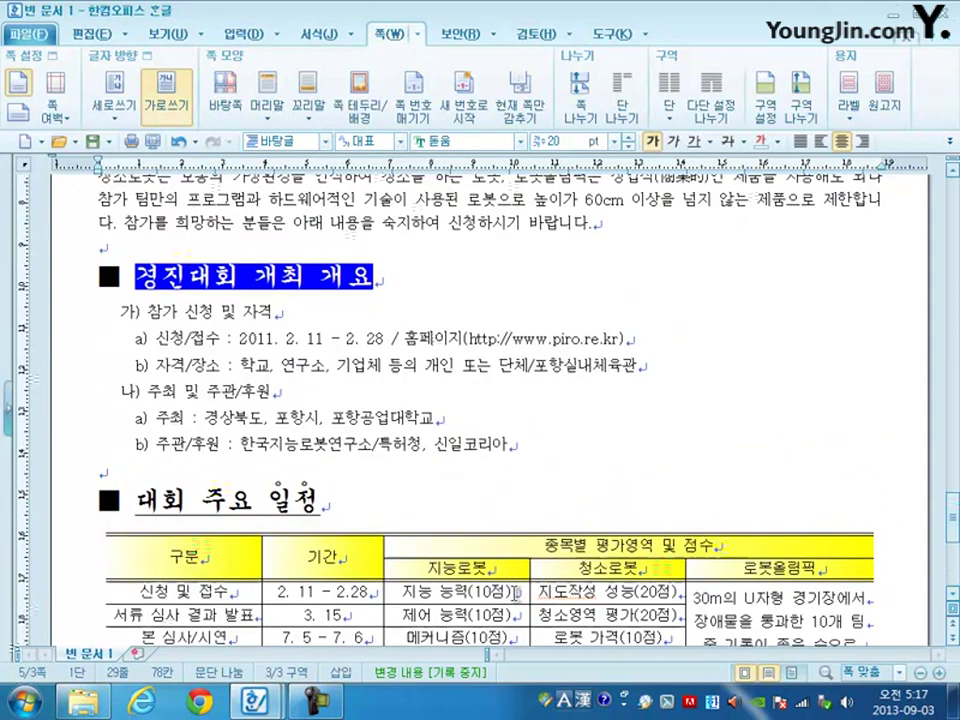
pyautogui.scroll(4, 515, 594)
pyautogui.scroll(3, 515, 594)
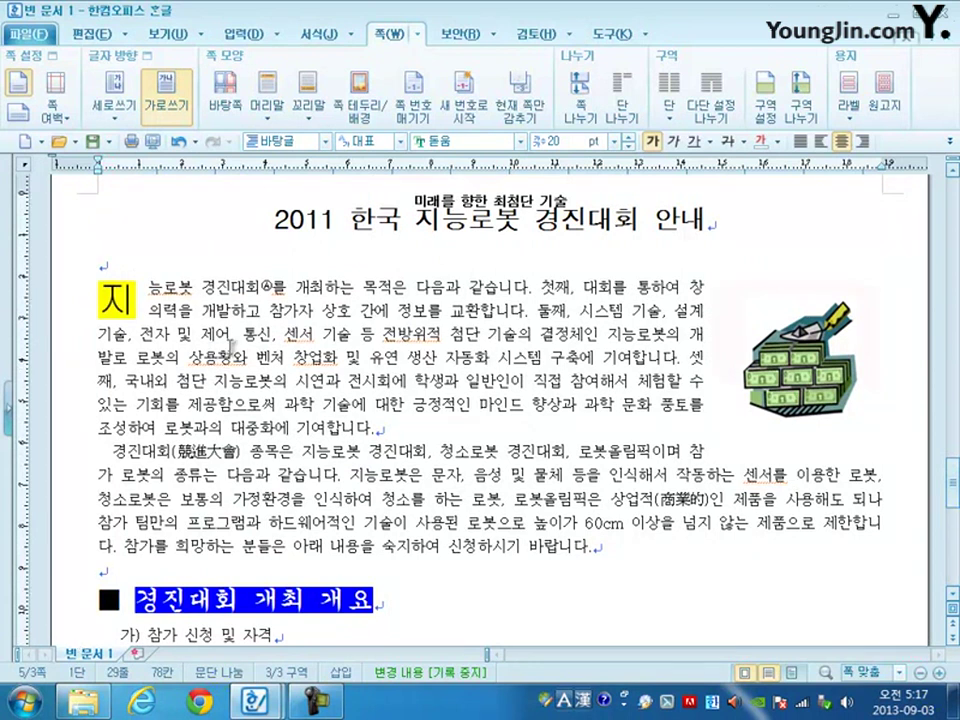
pyautogui.click(226, 358)
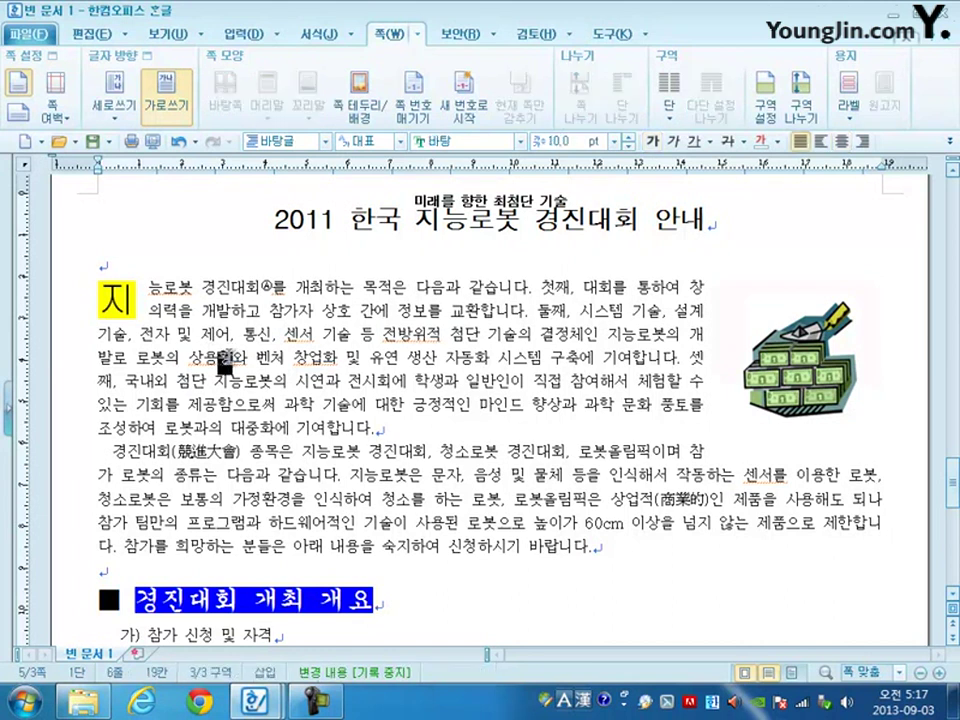
pyautogui.hotkey('shift', 'Left')
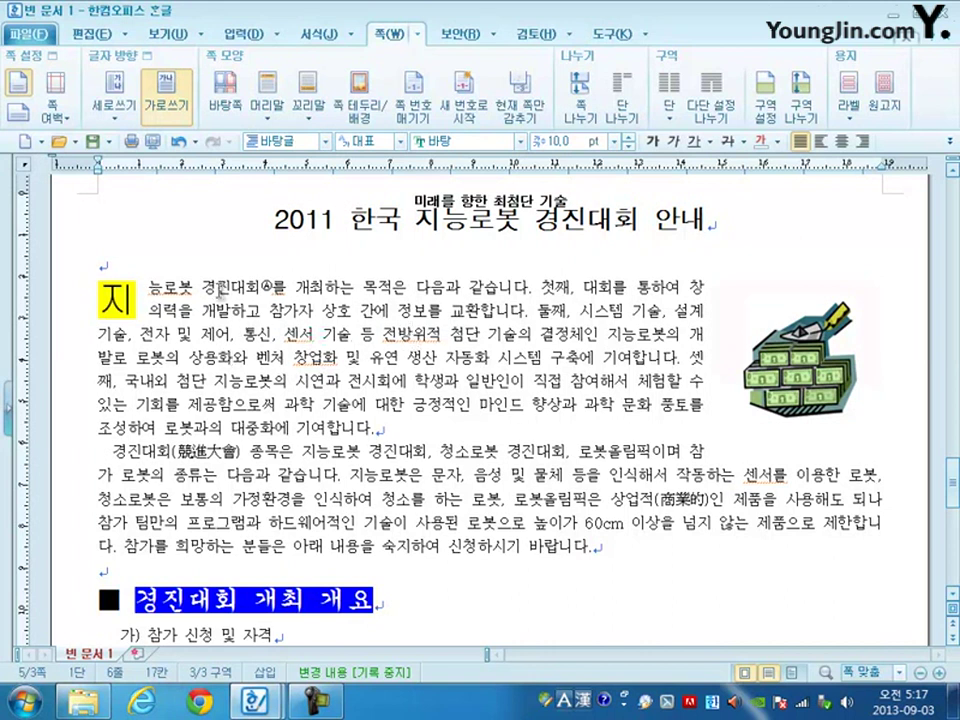
# Review the document's earlier pages, including the shapes page, the equations, and the participation table and chart, back to the first page.
pyautogui.scroll(3, 428, 640)
pyautogui.scroll(12, 330, 496)
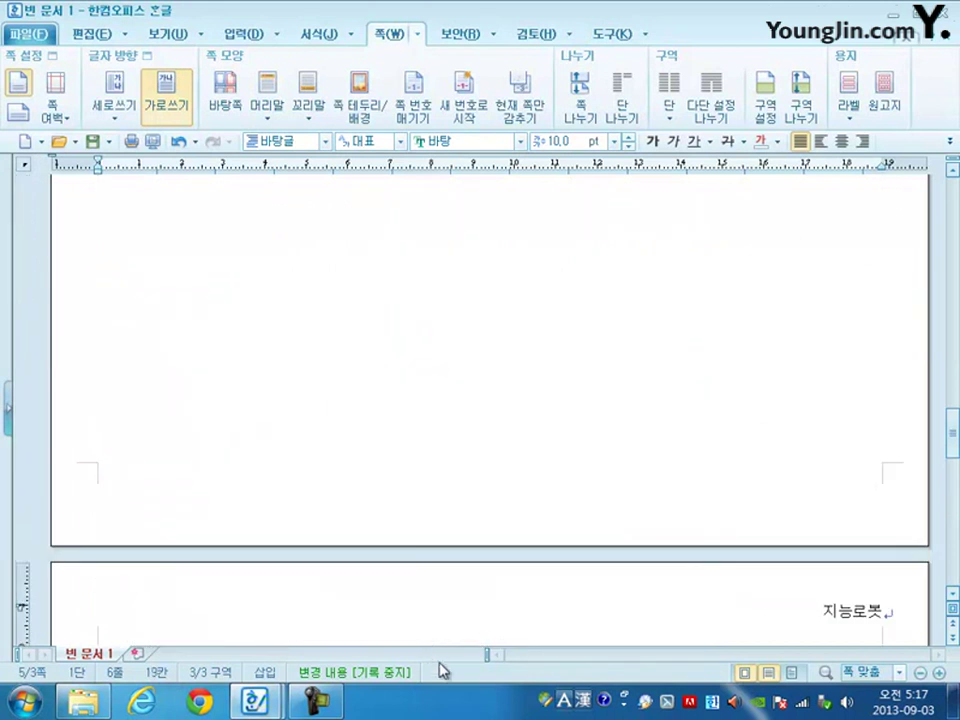
pyautogui.click(384, 434)
pyautogui.scroll(15, 366, 396)
pyautogui.scroll(1, 437, 683)
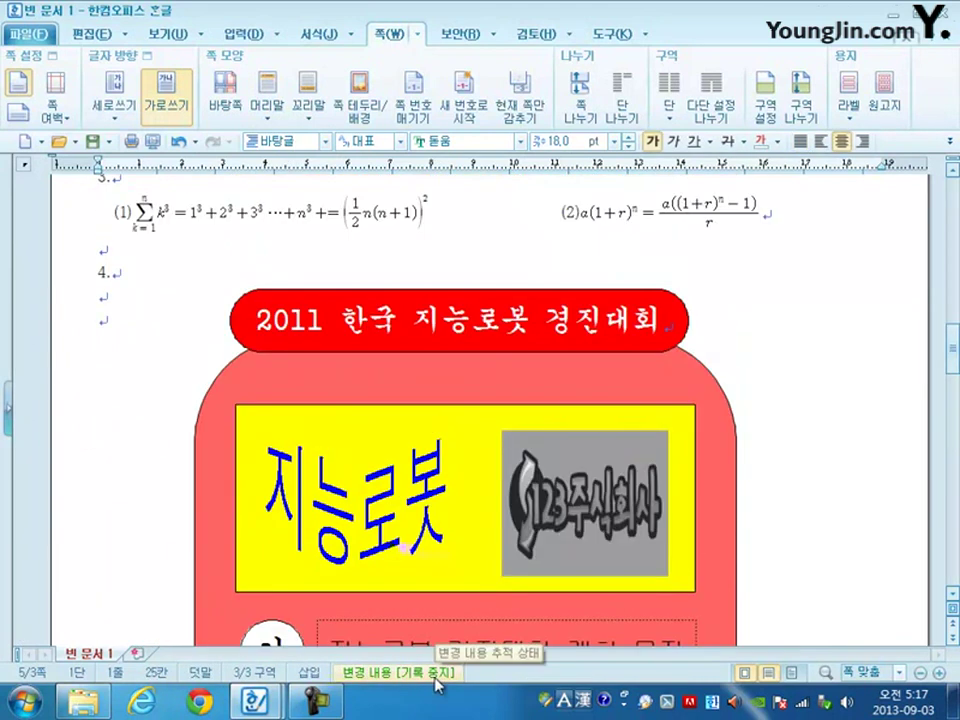
pyautogui.scroll(-3, 437, 683)
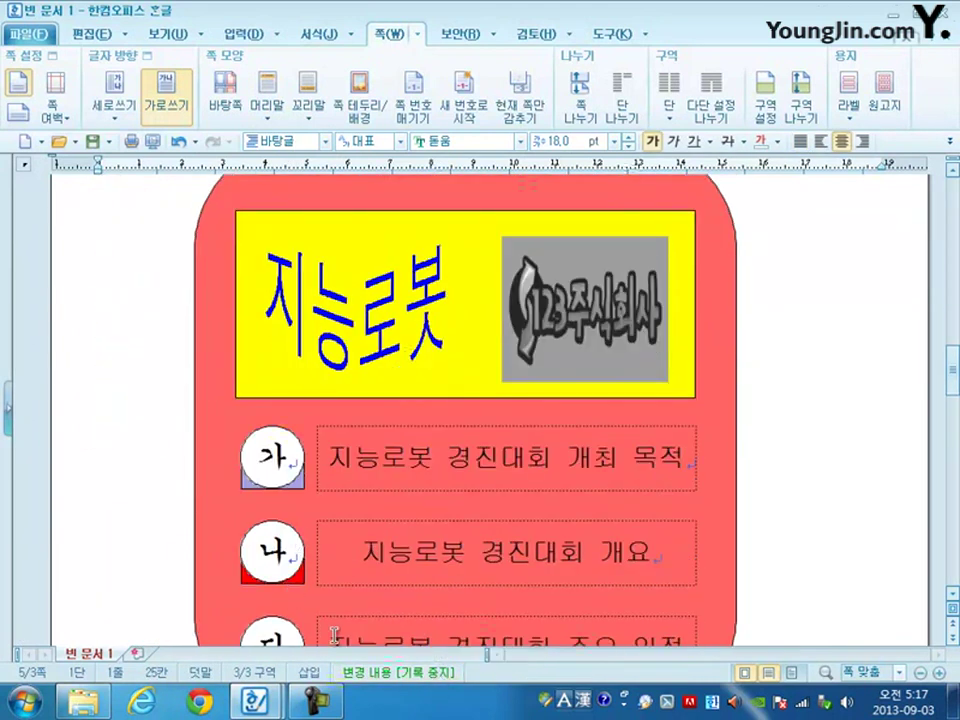
pyautogui.scroll(-1, 300, 560)
pyautogui.scroll(5, 290, 540)
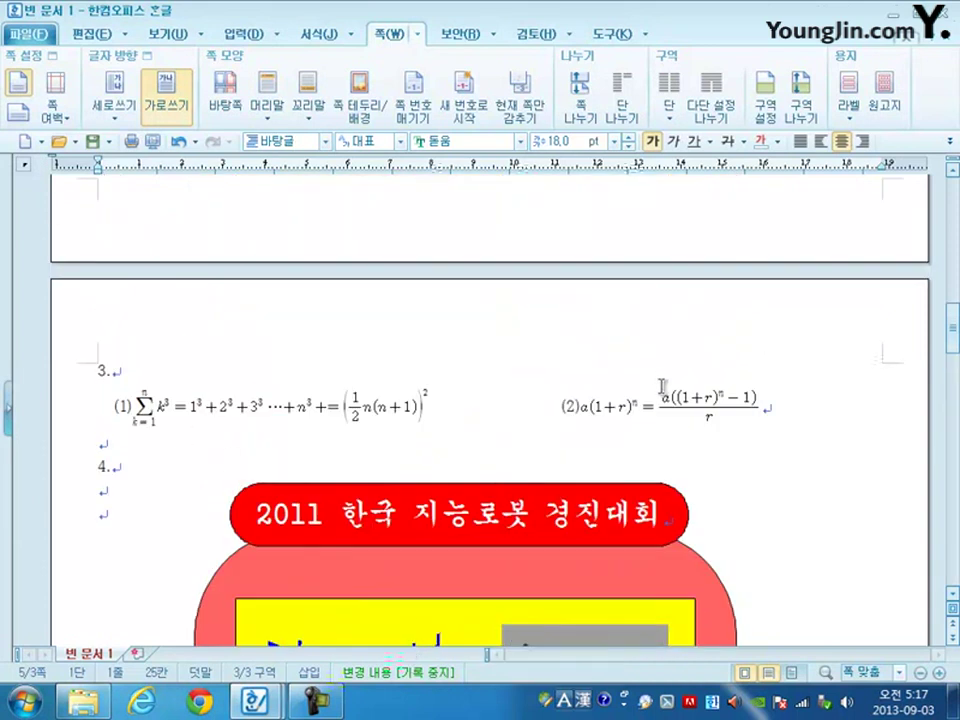
pyautogui.scroll(3, 645, 474)
pyautogui.scroll(15, 645, 476)
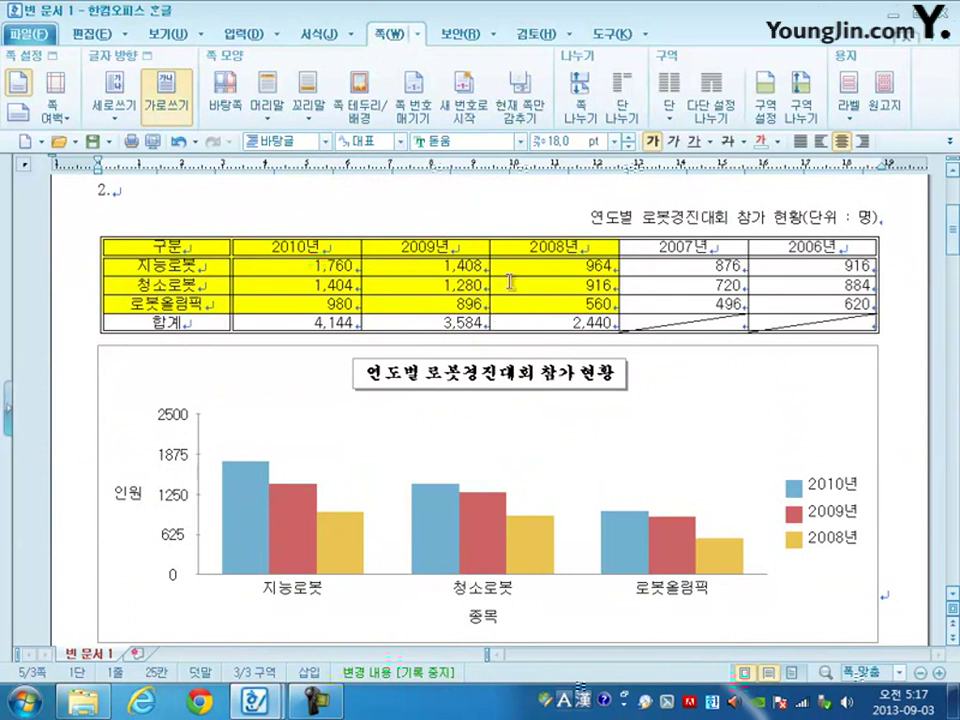
pyautogui.scroll(4, 558, 409)
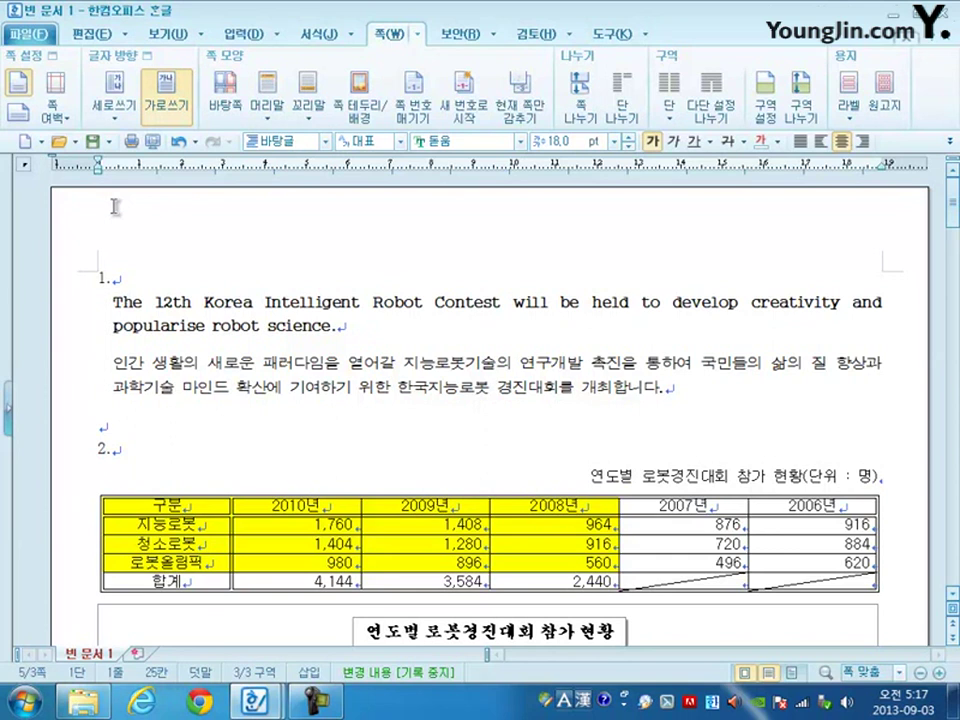
# Save the document in the ITQ folder as an HWP file named with the examinee number, a hyphen and the examinee's name.
pyautogui.hotkey('alt', 'v')
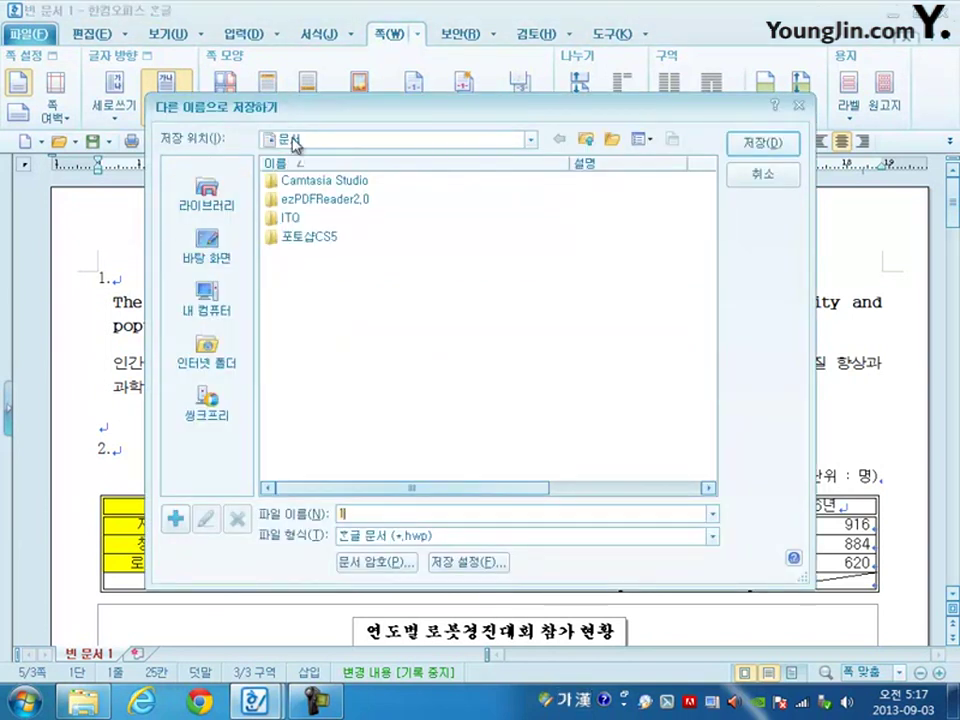
pyautogui.doubleClick(287, 217)
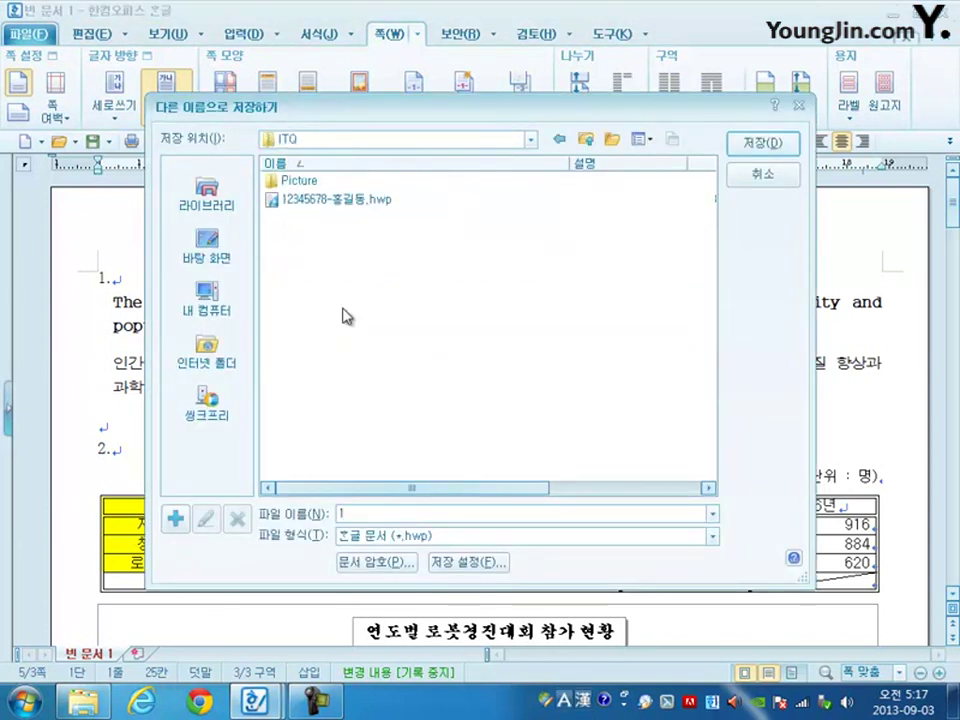
pyautogui.press('Hangul')
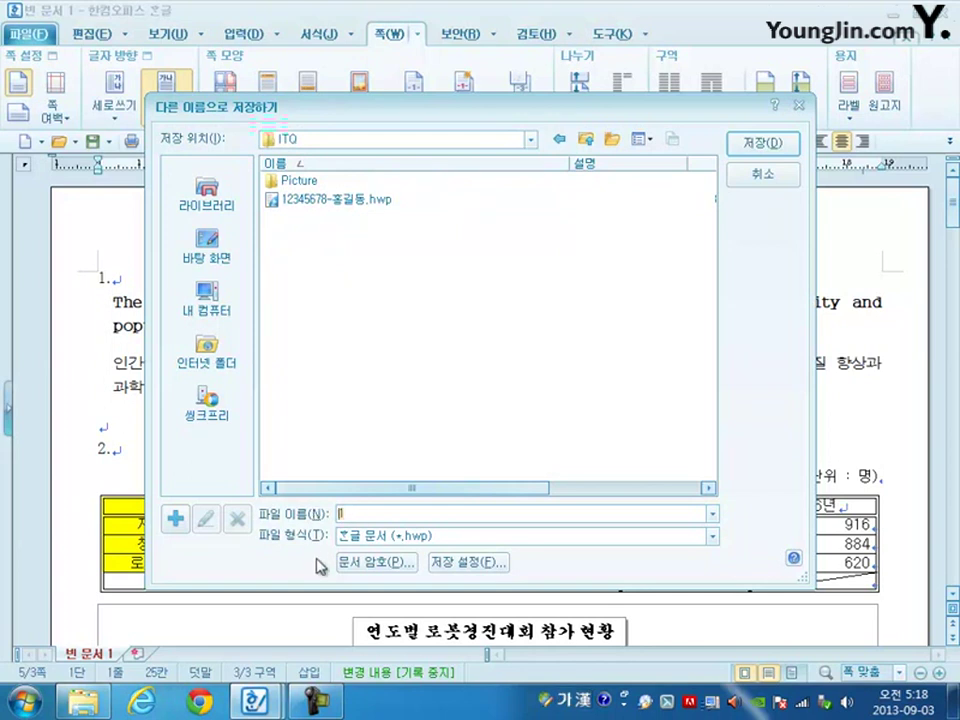
pyautogui.write('12345670')
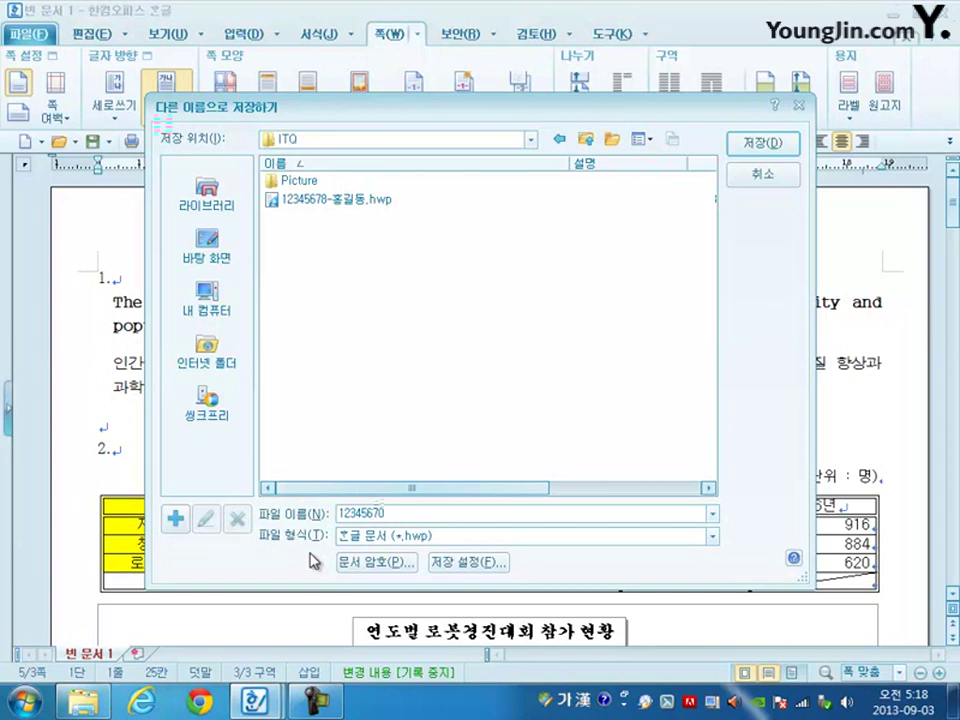
pyautogui.write('홍길')
pyautogui.press('Return')
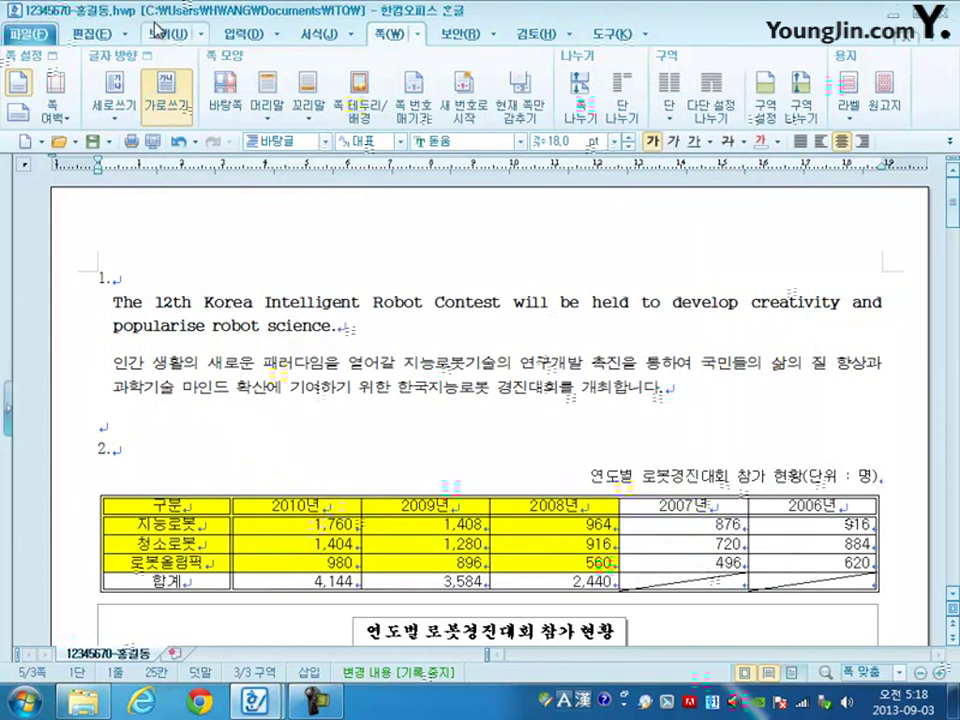
pyautogui.click(178, 326)
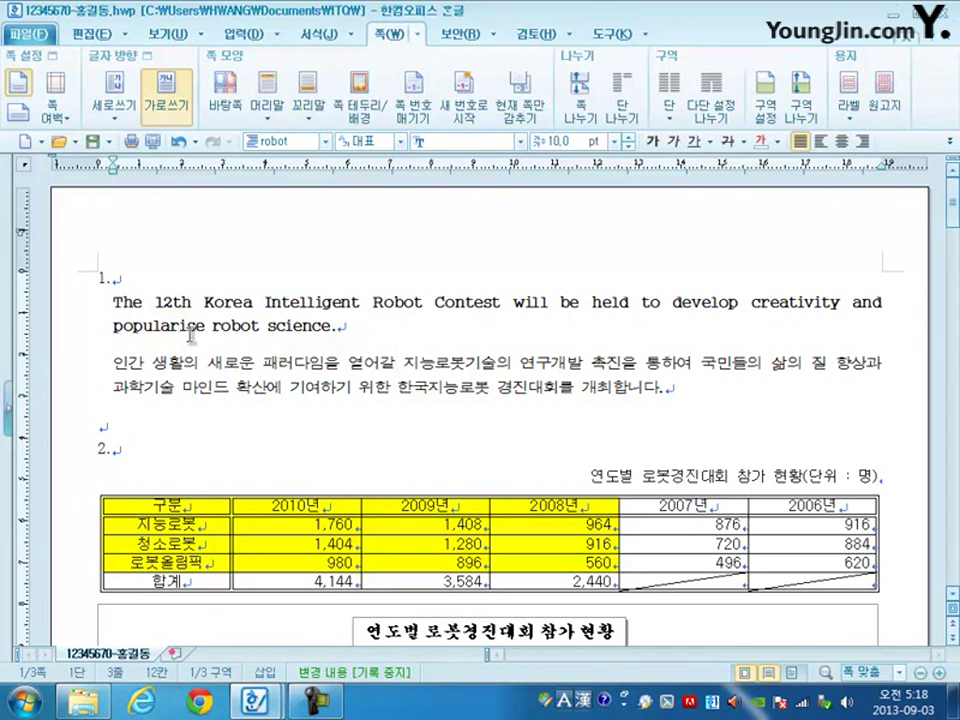
pyautogui.scroll(-3, 190, 335)
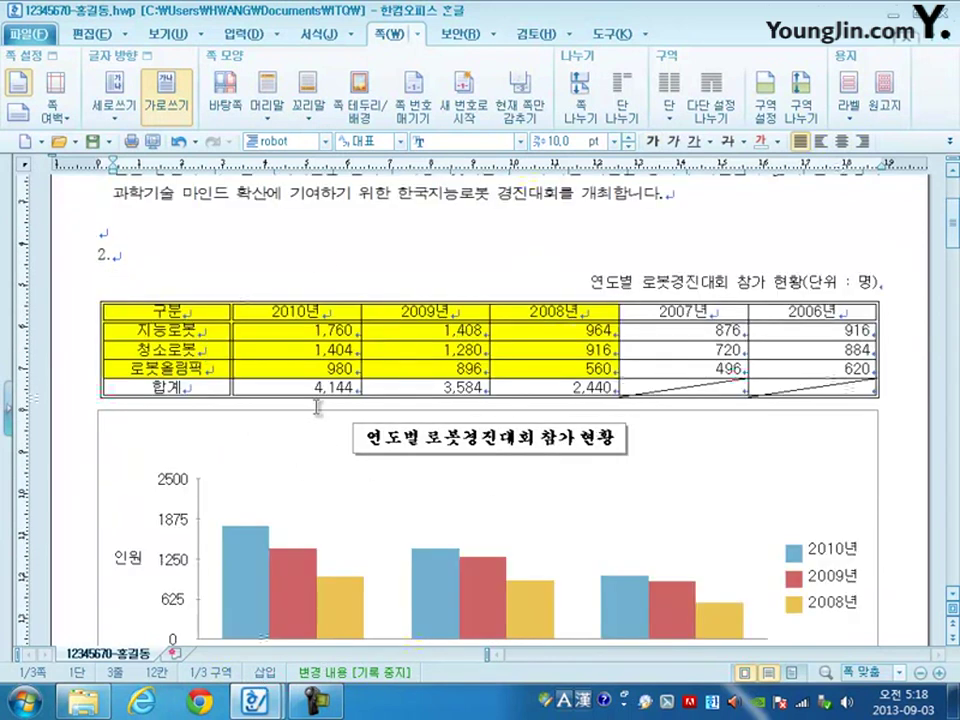